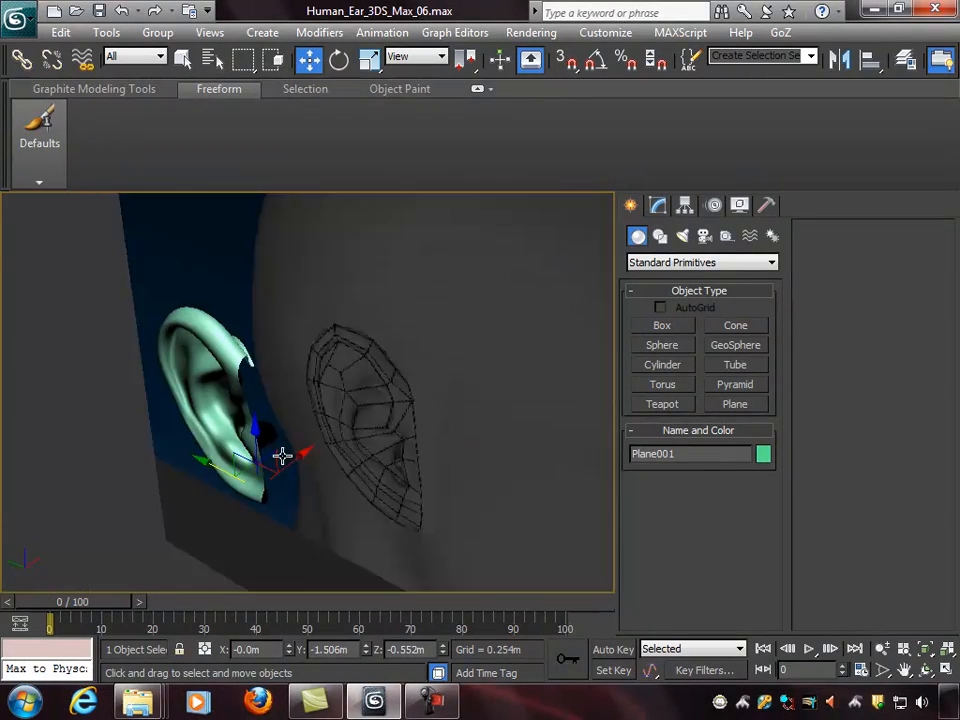
Step: Delete the green ear mesh beside the reference head
alt+middle_drag(318, 430, 360, 410)
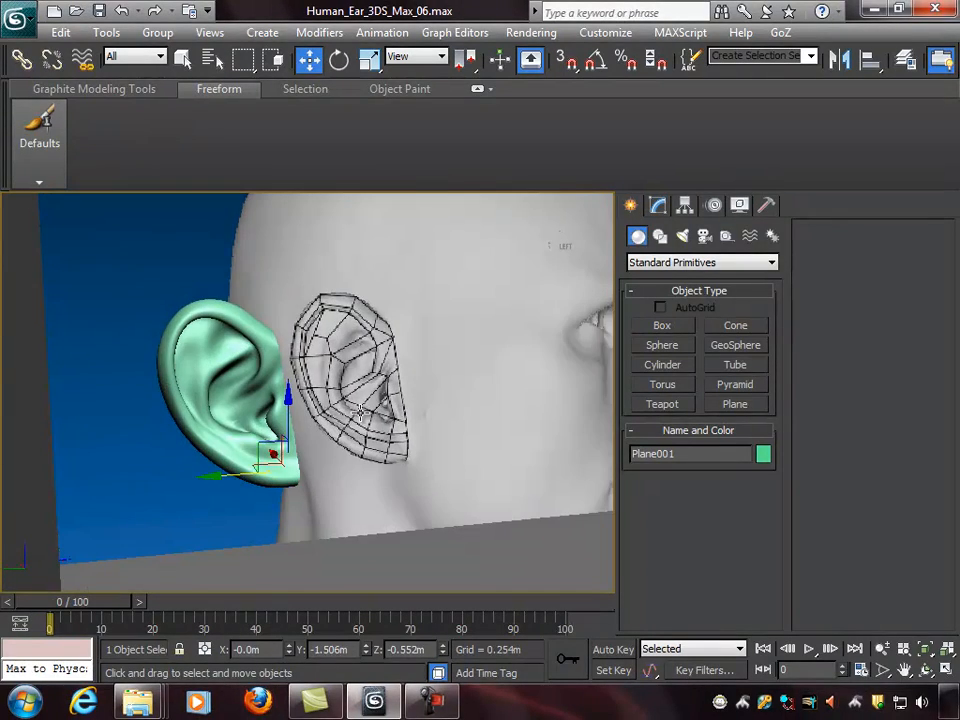
key(Delete)
alt+middle_drag(340, 341, 302, 327)
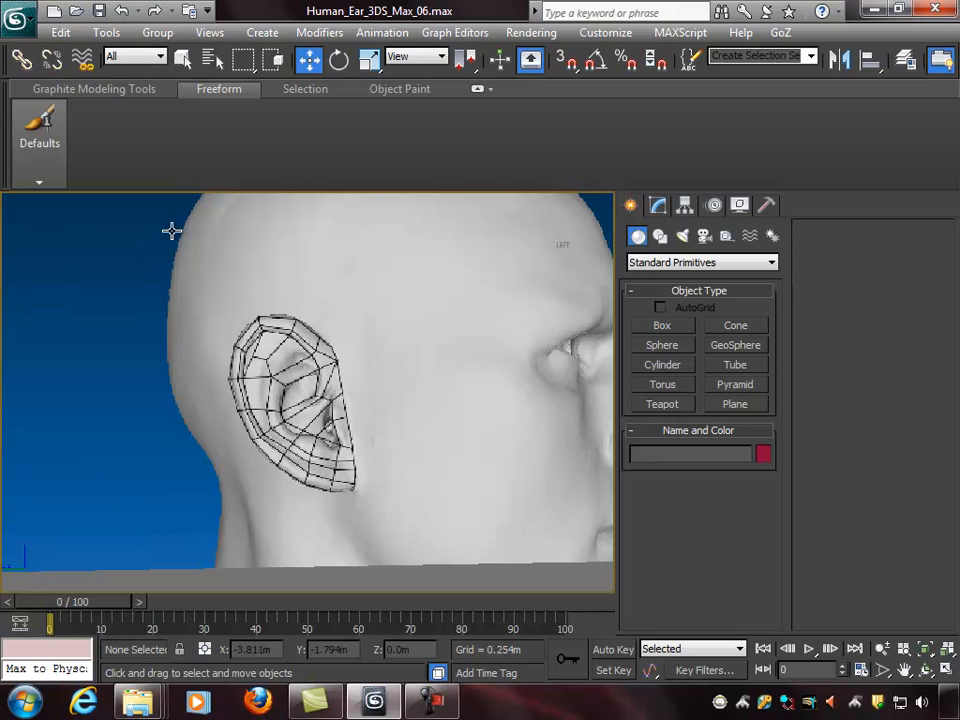
Step: Reset the scene to an empty one without saving the changes
click(27, 22)
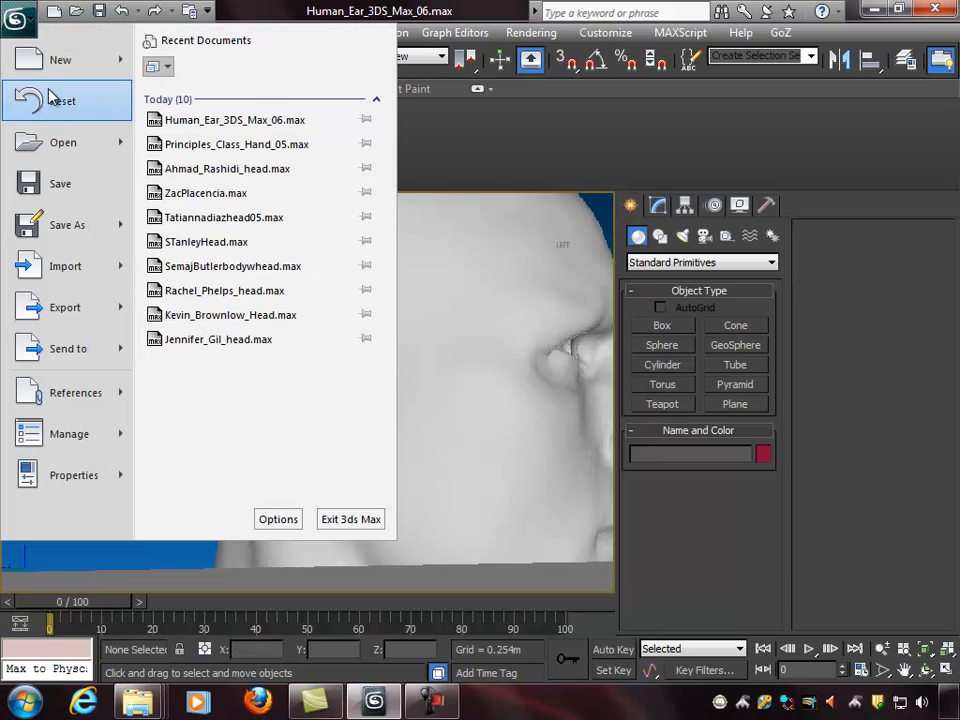
click(56, 108)
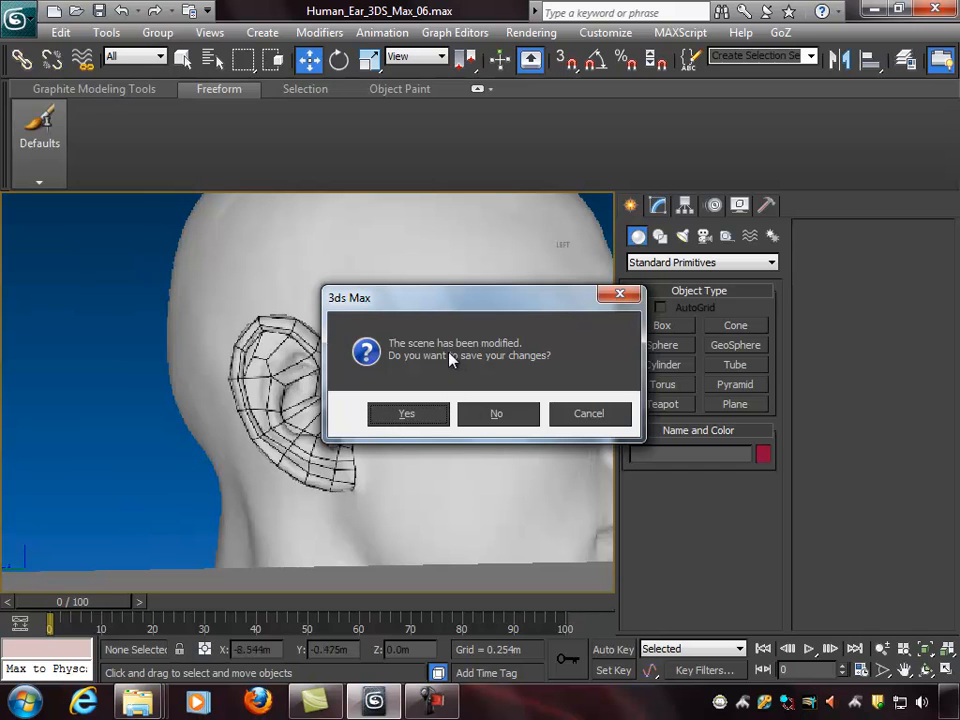
click(488, 416)
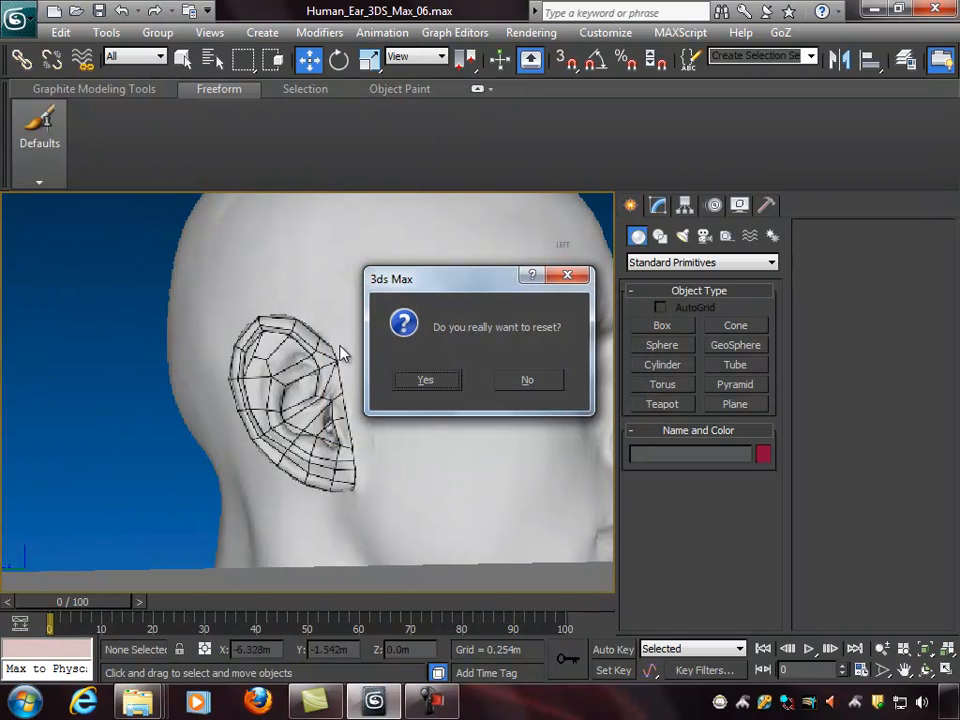
click(441, 386)
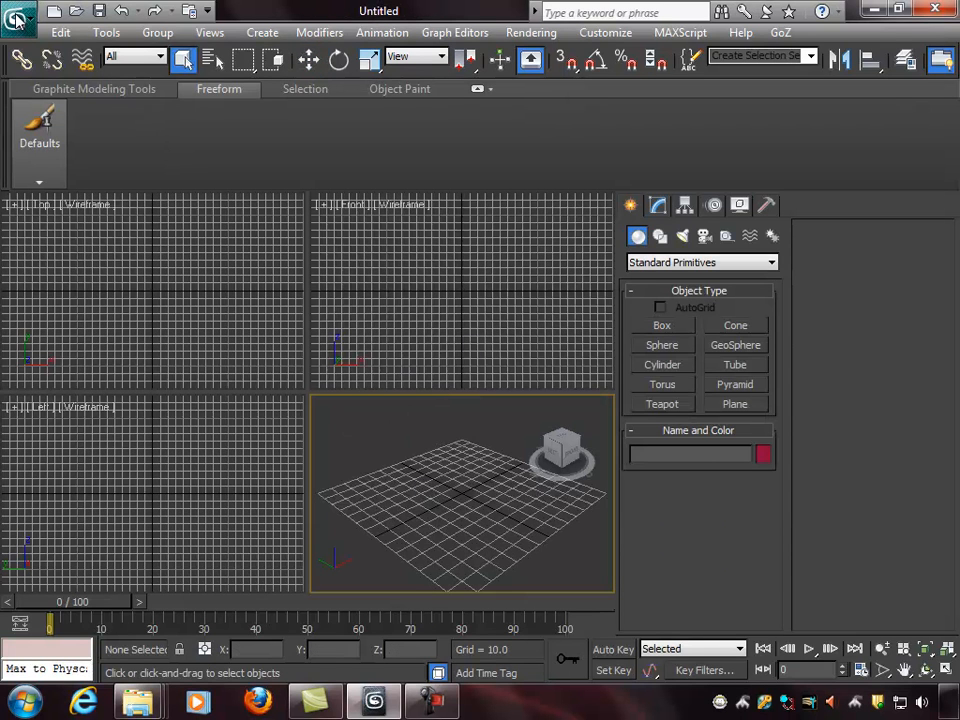
Step: Create a square Box primitive centred on the origin in the Left view, about 221 by 221 and about 14 high
click(262, 32)
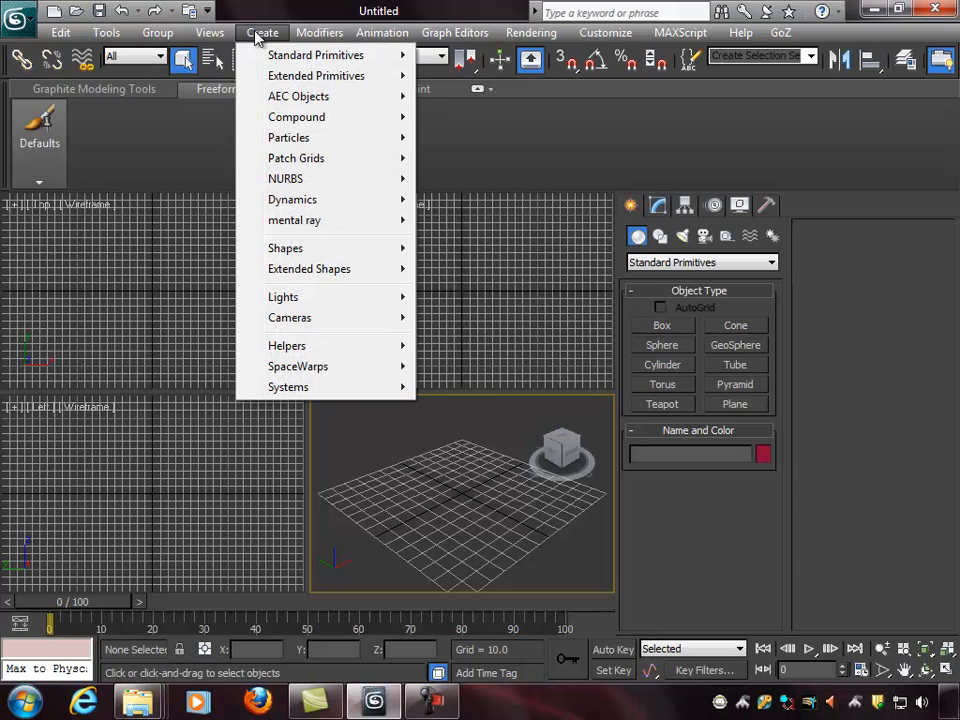
mouse_move(278, 60)
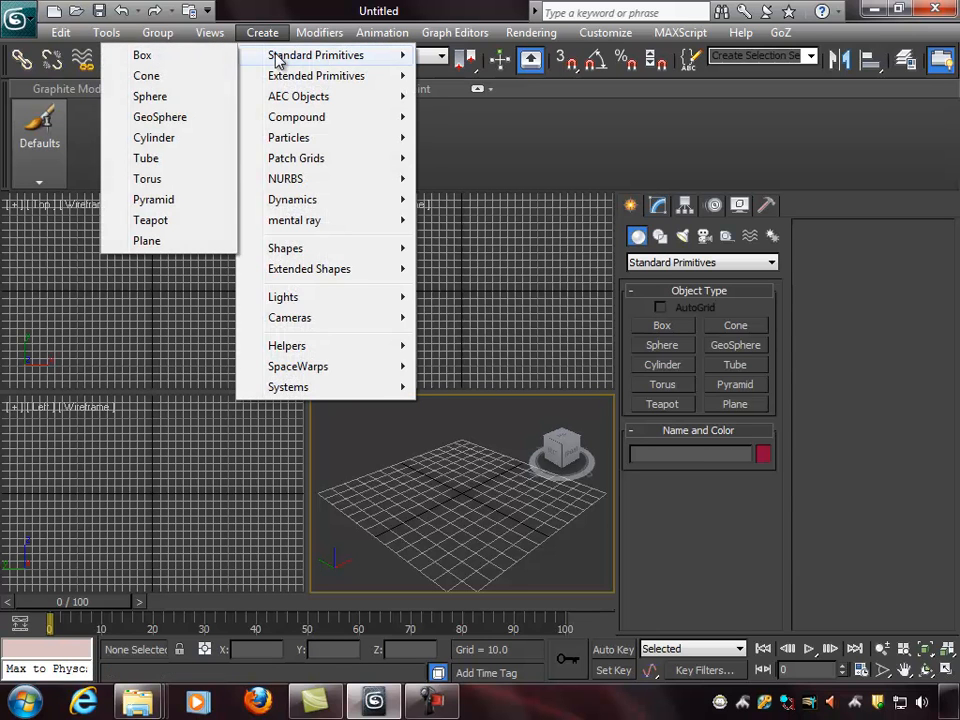
click(142, 60)
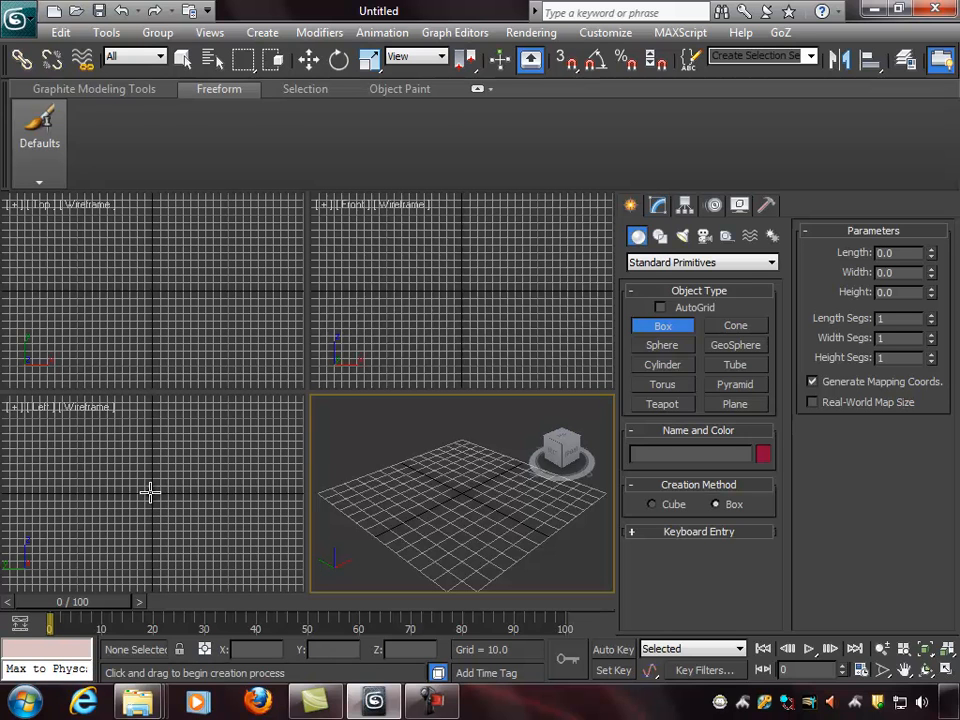
drag(152, 491, 235, 518)
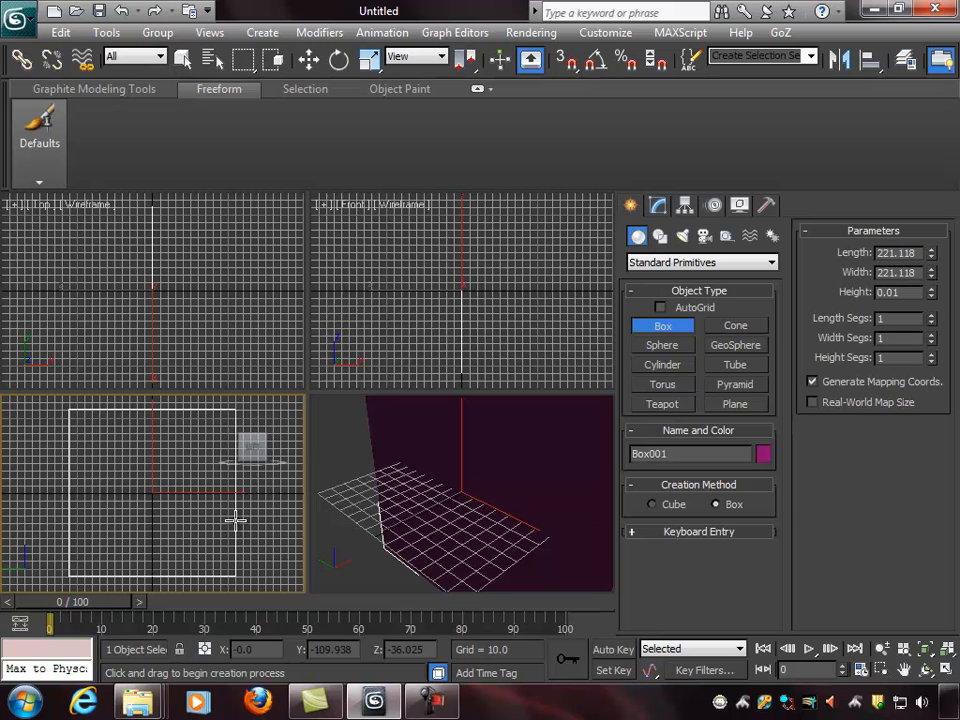
click(242, 508)
click(510, 514)
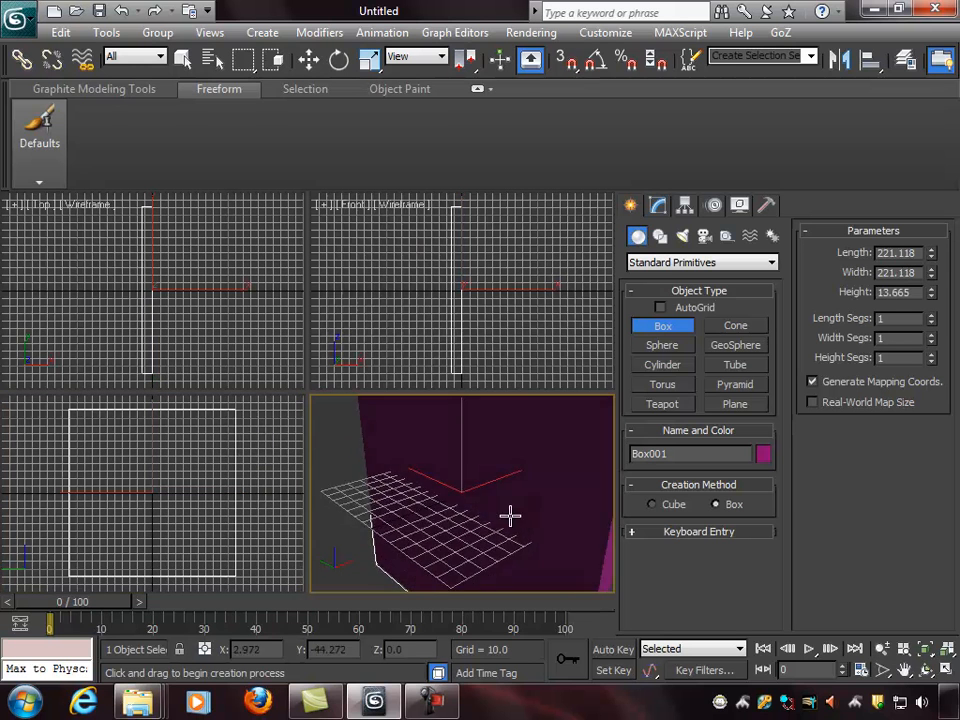
Step: Maximize the perspective view and set the box's height to 0.01
middle_drag(523, 514, 493, 519)
key(alt+w)
alt+middle_drag(378, 470, 392, 467)
scroll(389, 466, down, 2)
scroll(385, 465, down, 3)
click(658, 205)
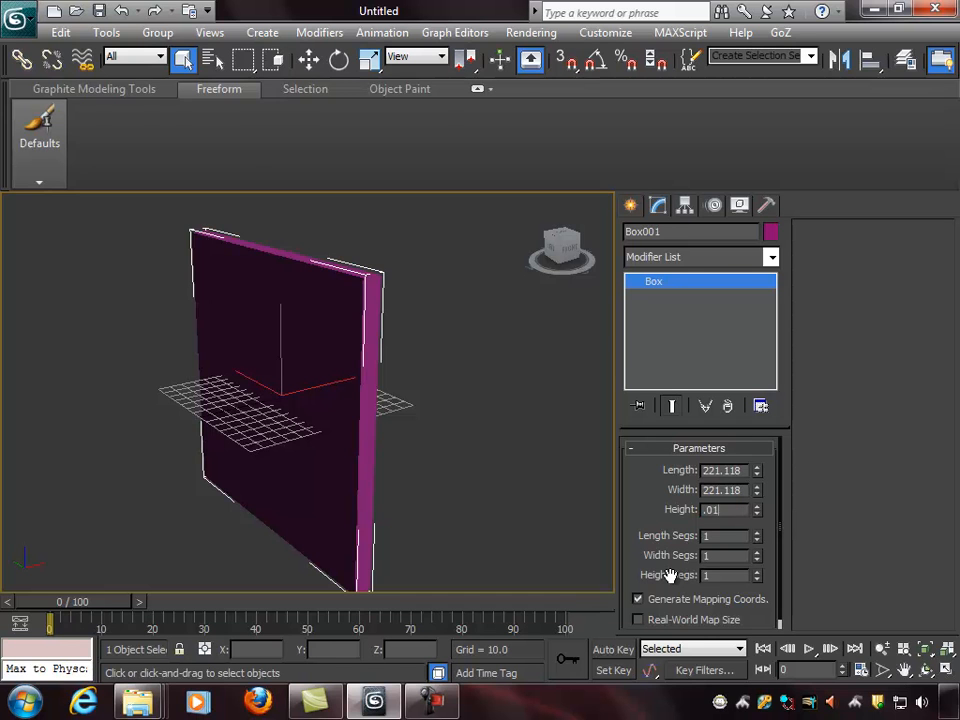
key(Return)
Step: Hide the grid and the selection brackets in the perspective view
alt+middle_drag(439, 289, 480, 313)
alt+middle_drag(583, 467, 437, 416)
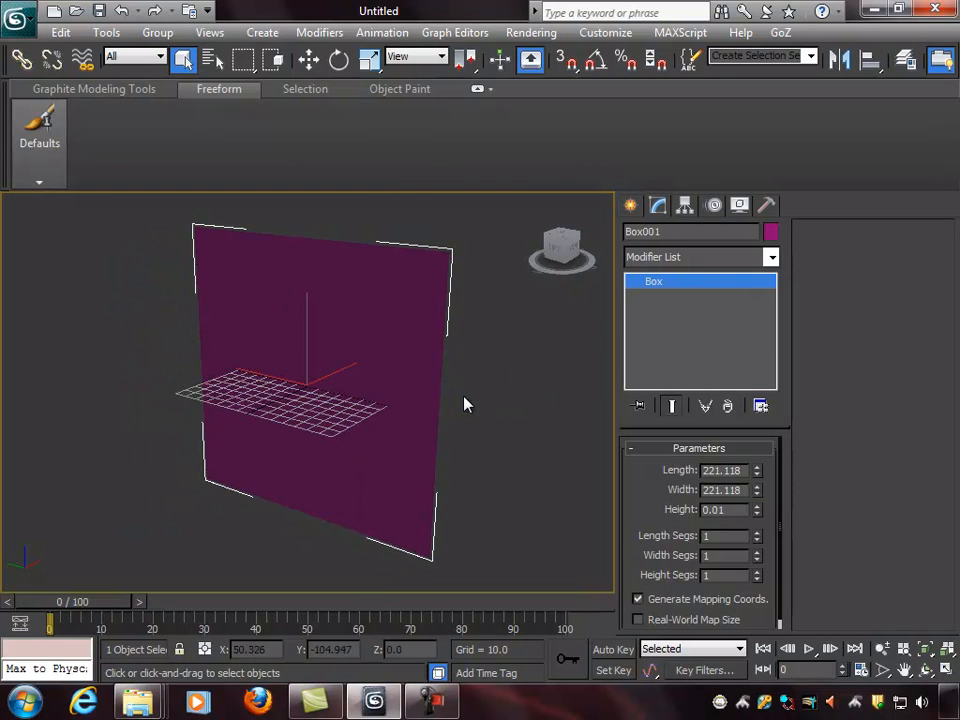
key(g)
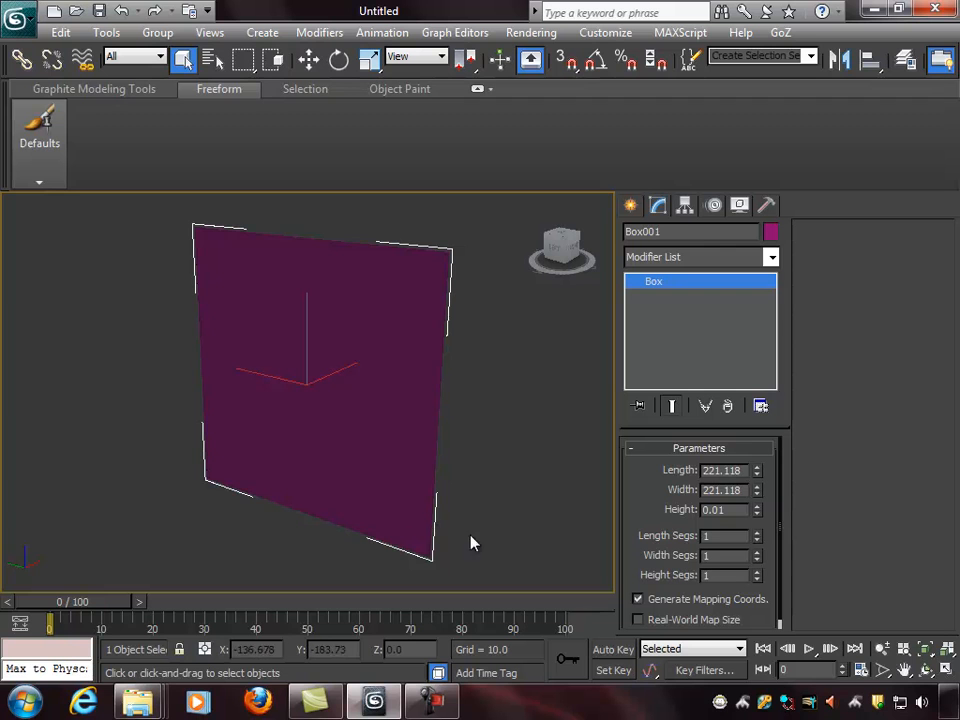
key(j)
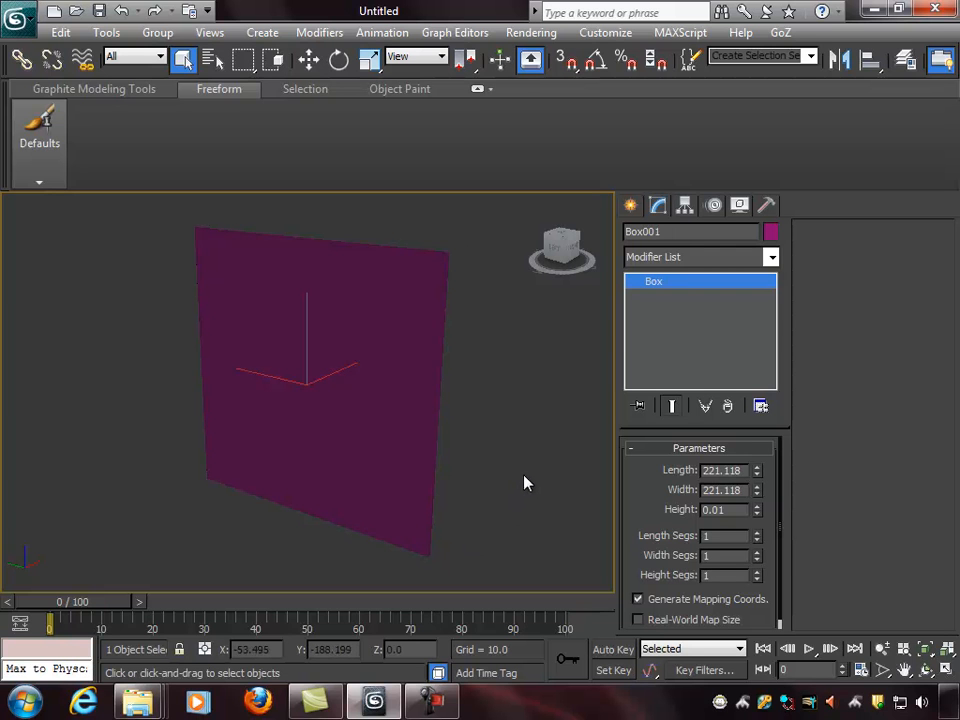
Step: Switch to Windows Explorer and open the Human_Ear_3DS_Max folder on the desktop
mouse_move(138, 700)
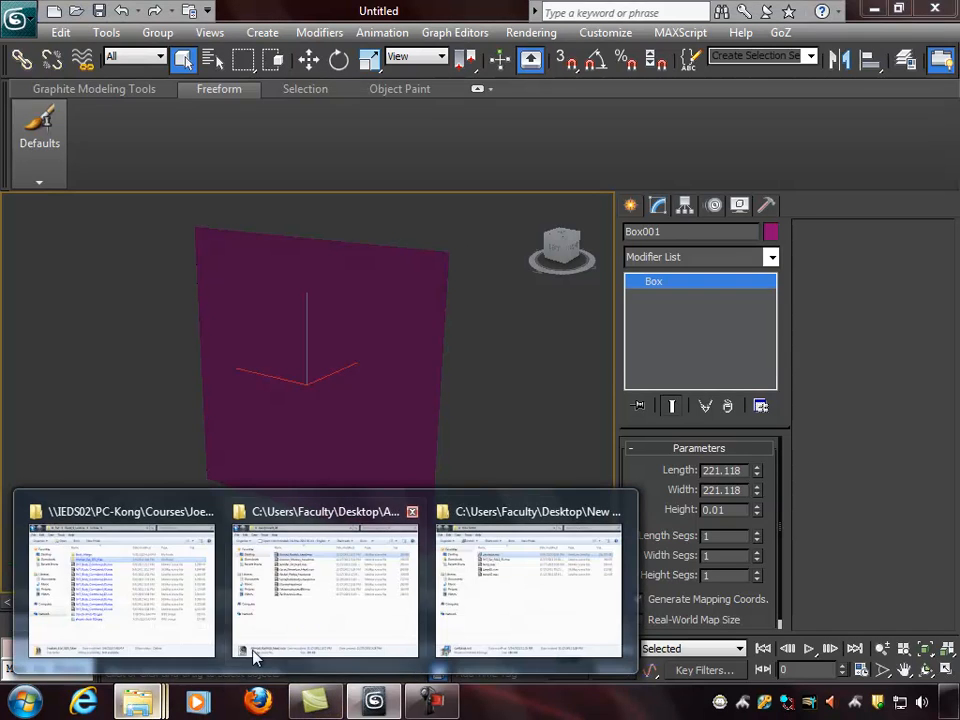
mouse_move(320, 575)
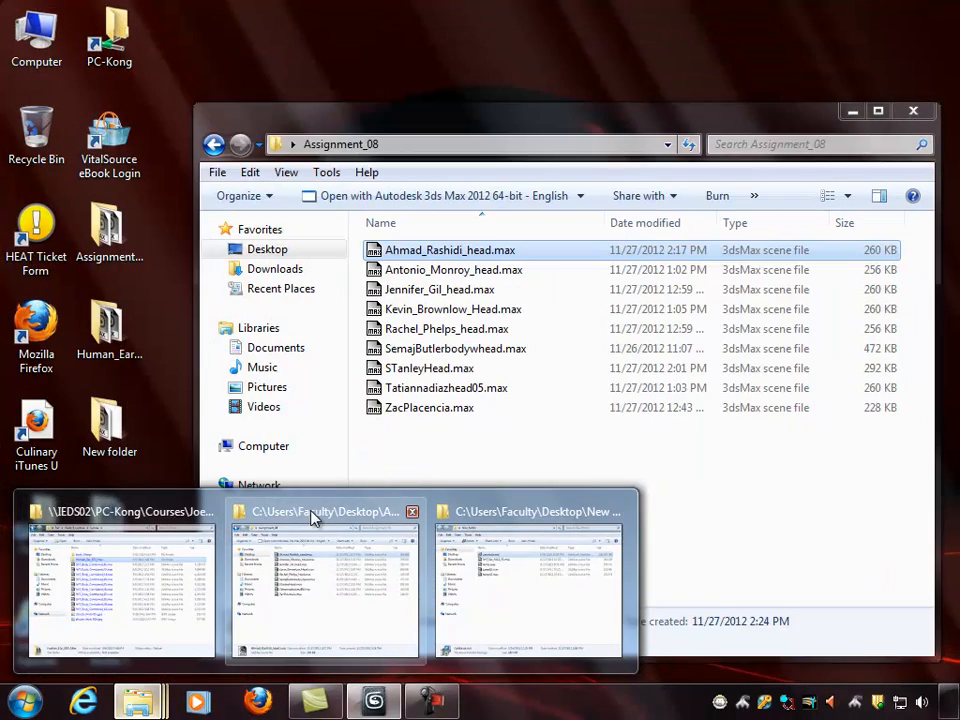
click(285, 516)
drag(533, 137, 480, 112)
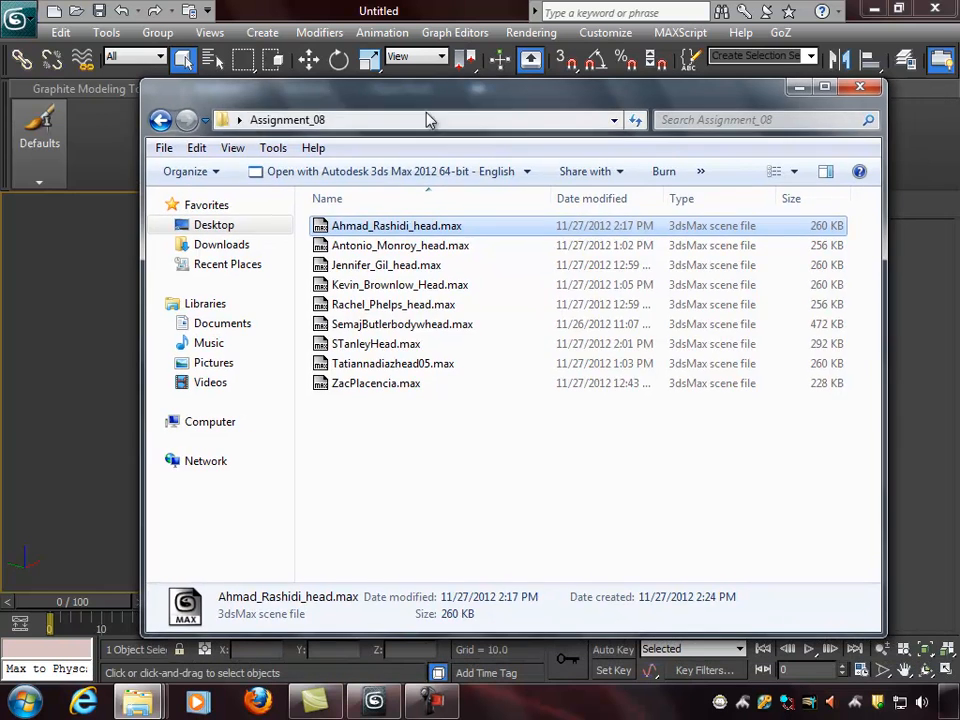
click(160, 120)
click(203, 224)
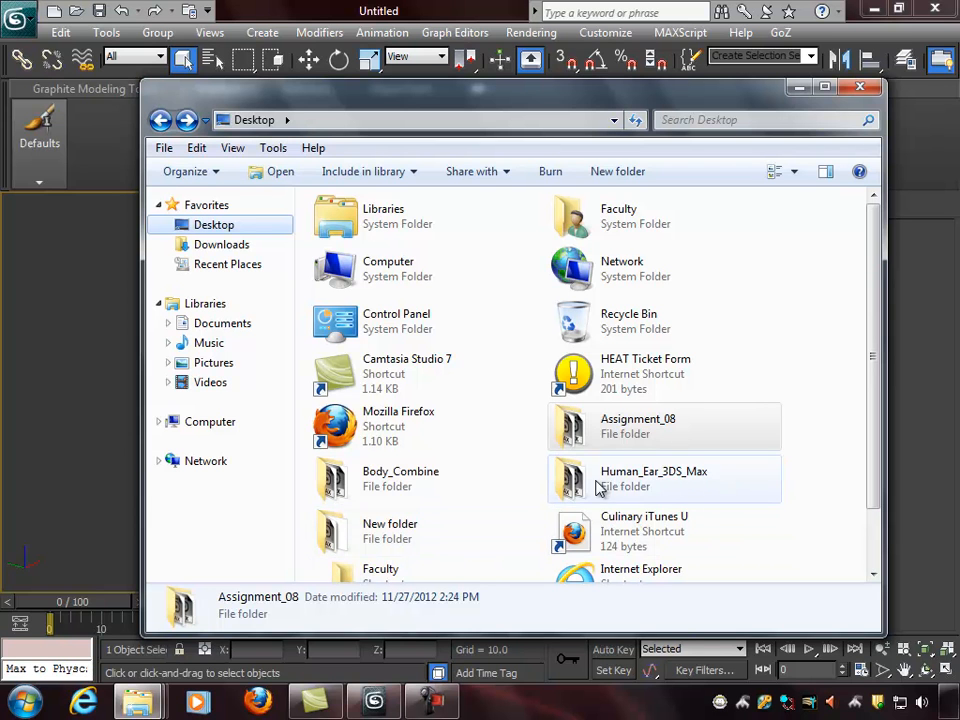
double_click(669, 483)
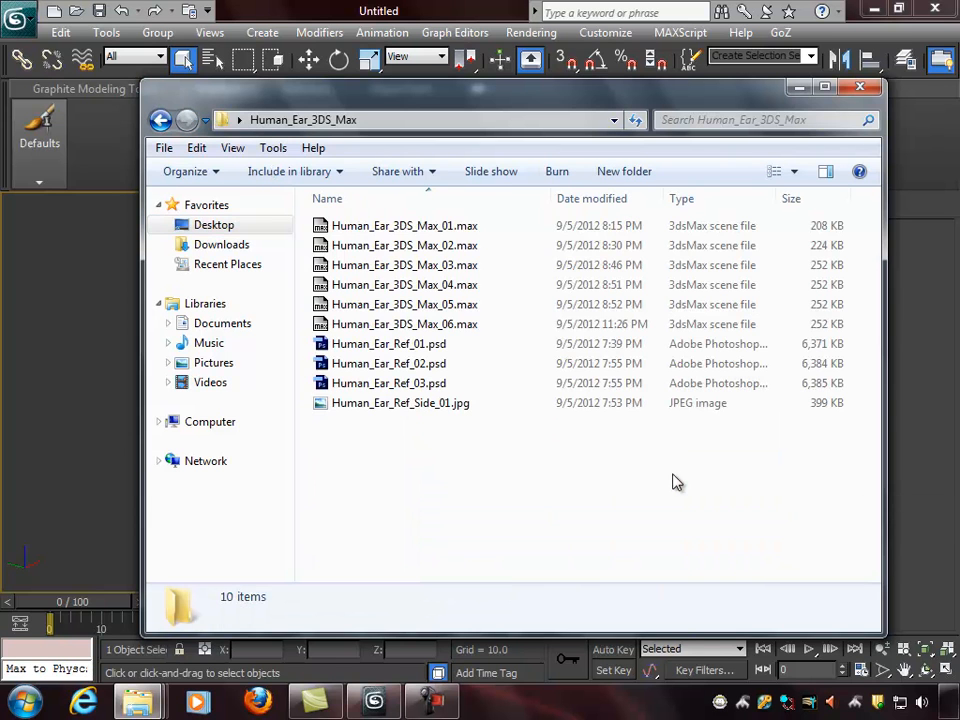
drag(386, 104, 360, 92)
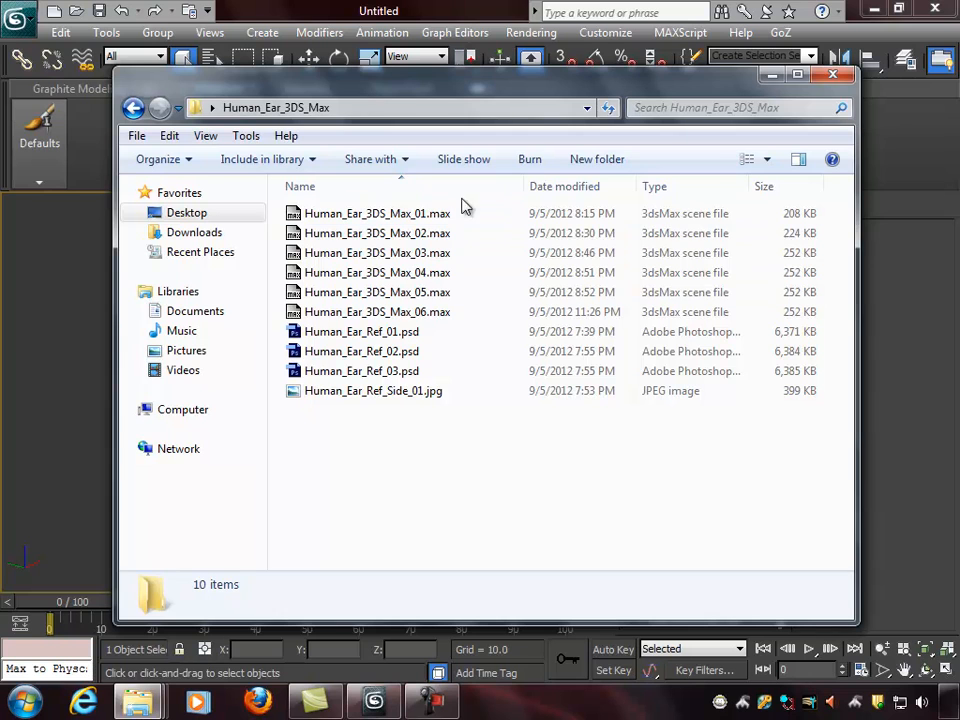
Step: Preview the reference image Human_Ear_Ref_Side_01.jpg and close the viewer
click(316, 398)
double_click(333, 401)
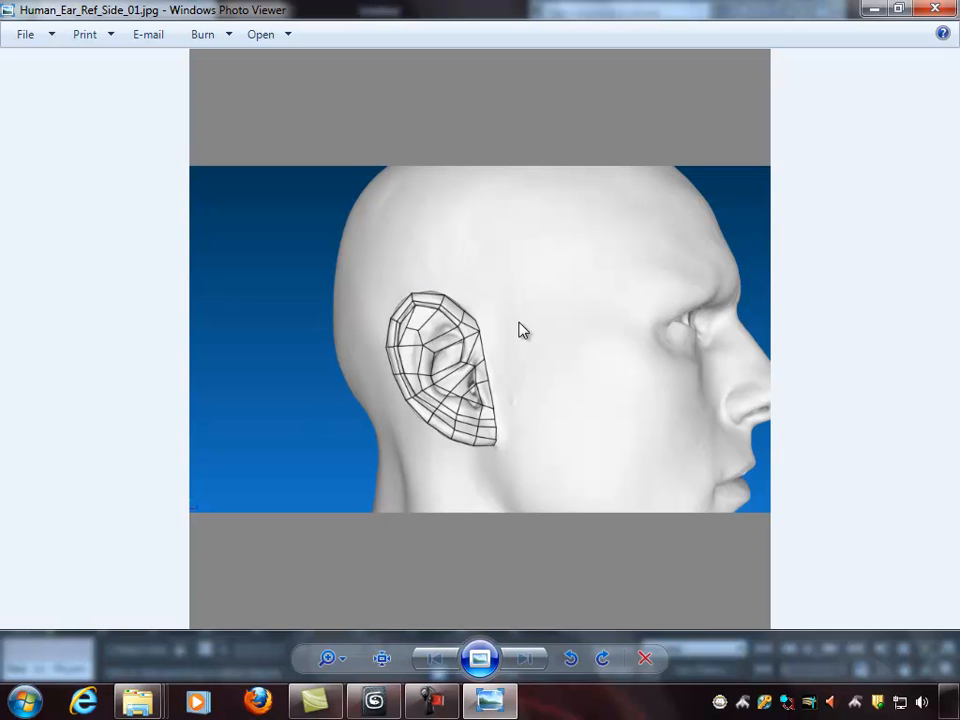
click(934, 9)
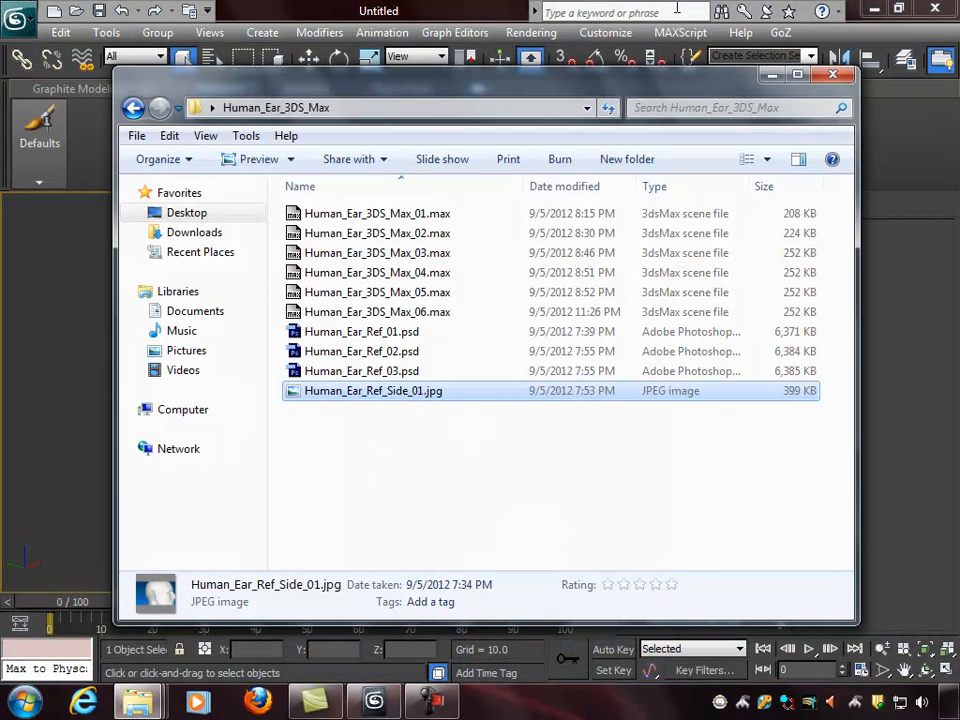
Step: Apply Human_Ear_Ref_Side_01.jpg from the folder onto the thin box as its texture, and minimize the folder window
drag(612, 90, 114, 96)
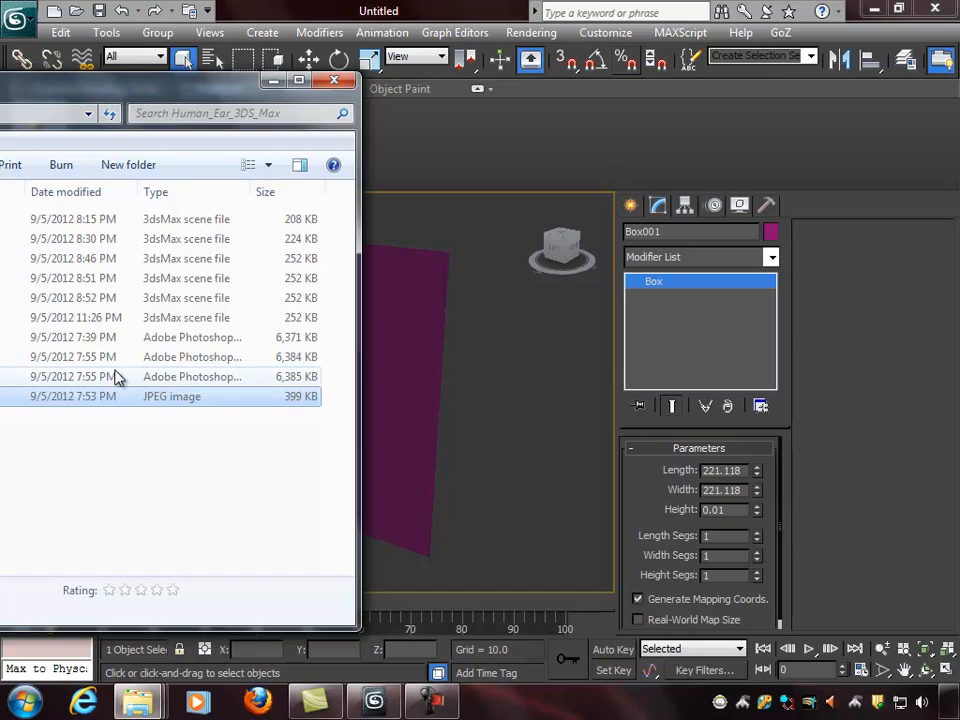
drag(42, 406, 388, 393)
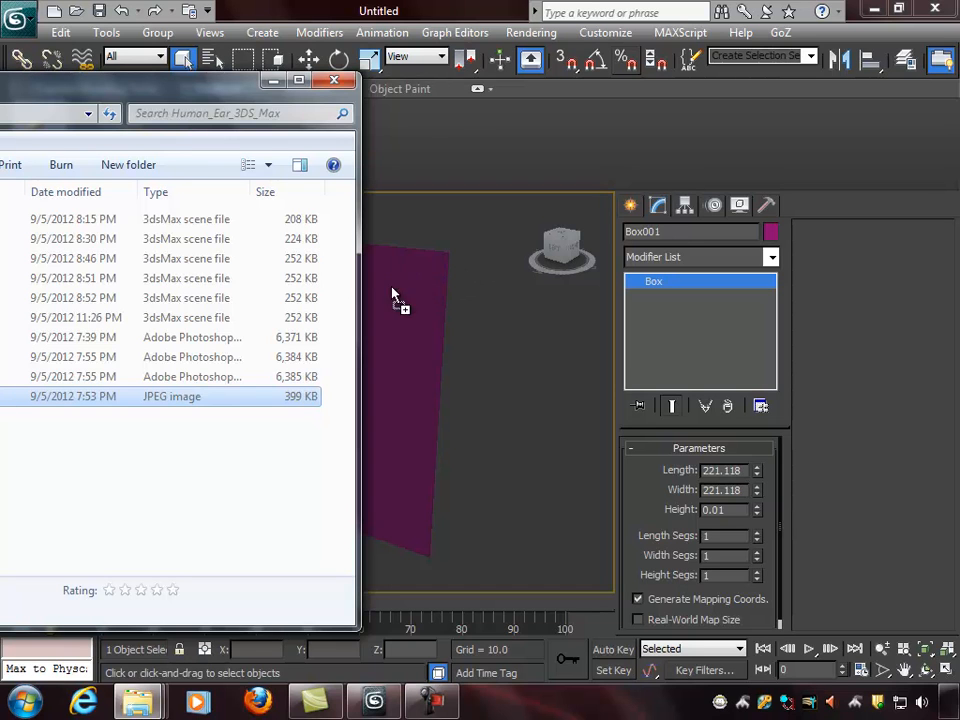
drag(404, 276, 402, 268)
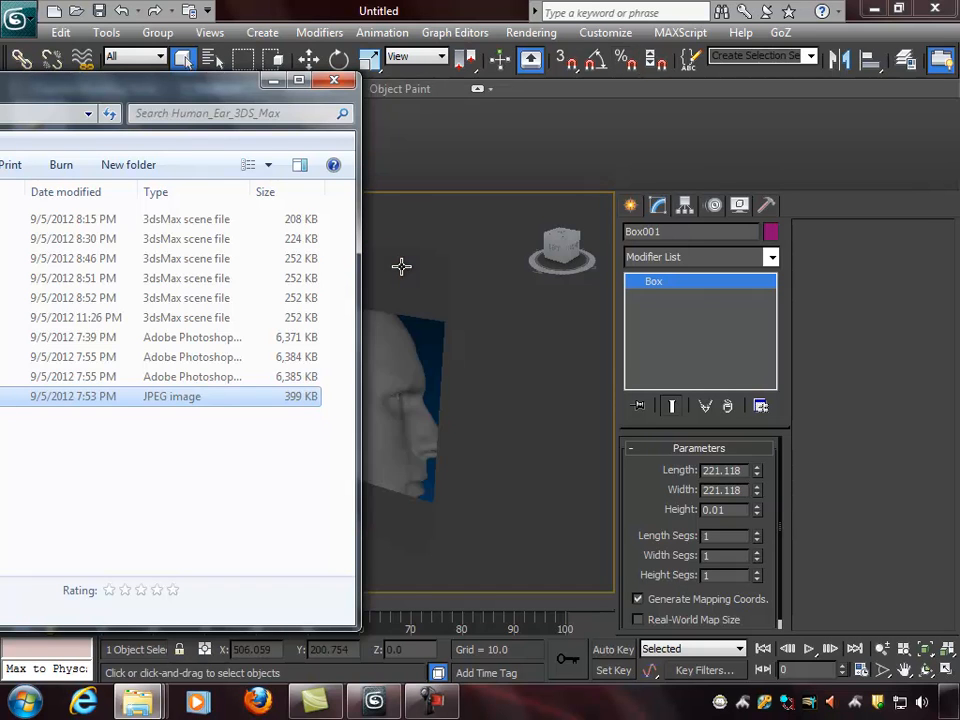
click(275, 81)
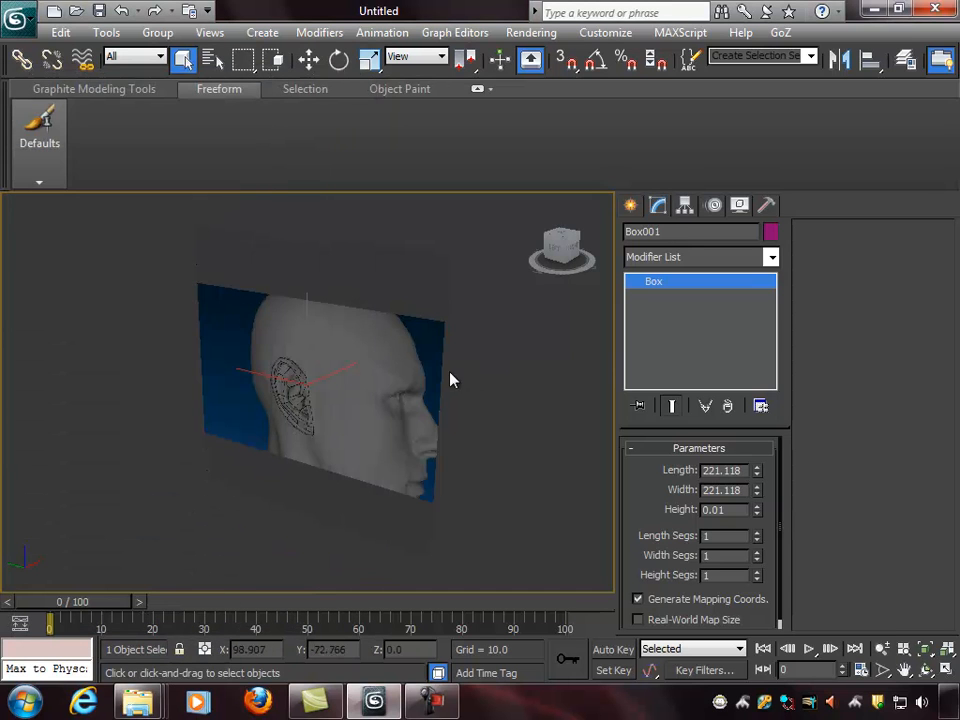
Step: Examine the head reference image on the thin box from several angles and up close around the ear
scroll(373, 378, down, 2)
alt+middle_drag(335, 375, 386, 347)
scroll(390, 360, up, 2)
alt+middle_drag(428, 389, 367, 415)
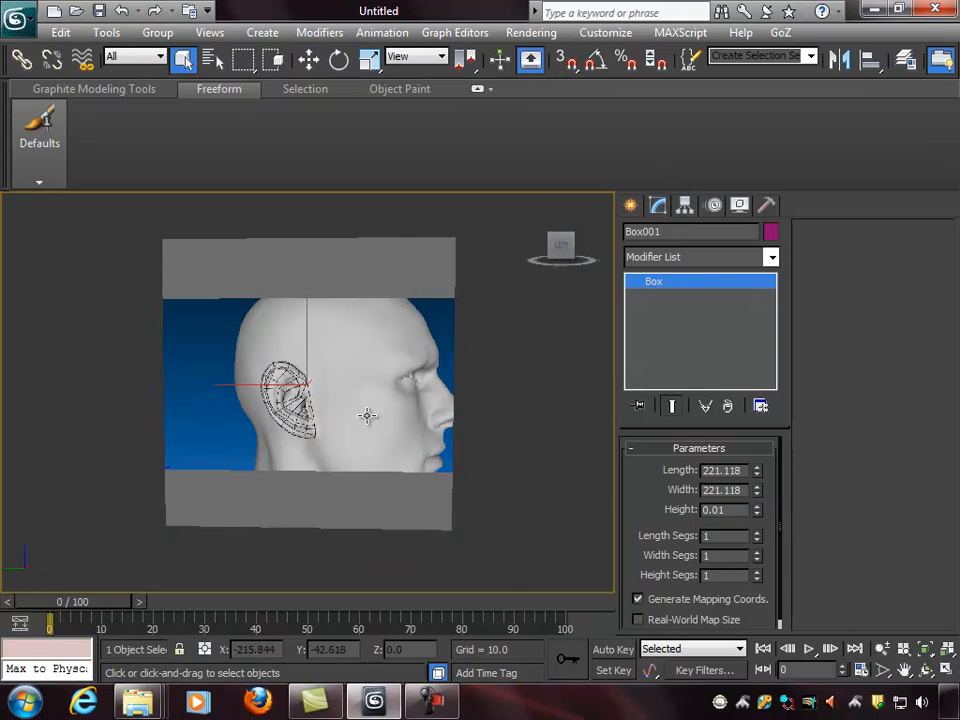
scroll(334, 403, up, 2)
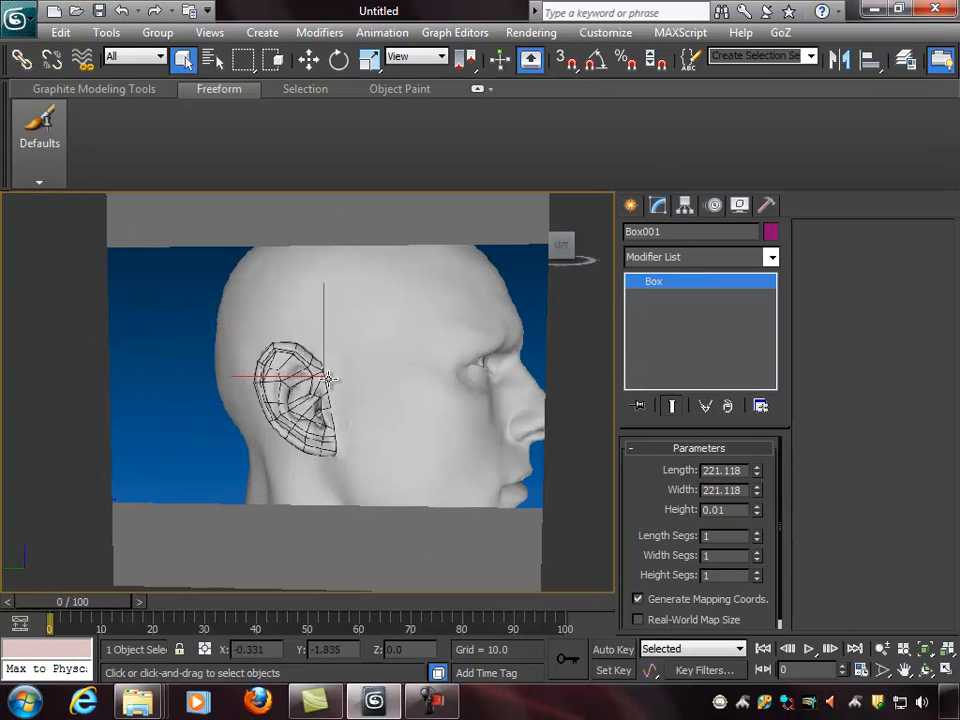
alt+middle_drag(354, 410, 399, 421)
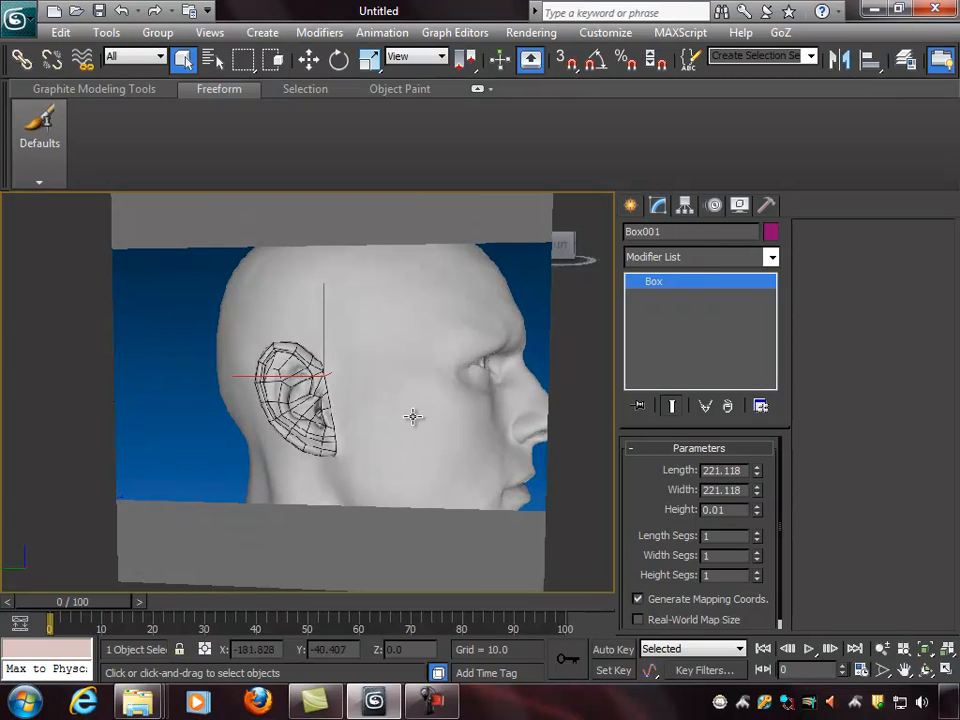
alt+middle_drag(406, 409, 373, 409)
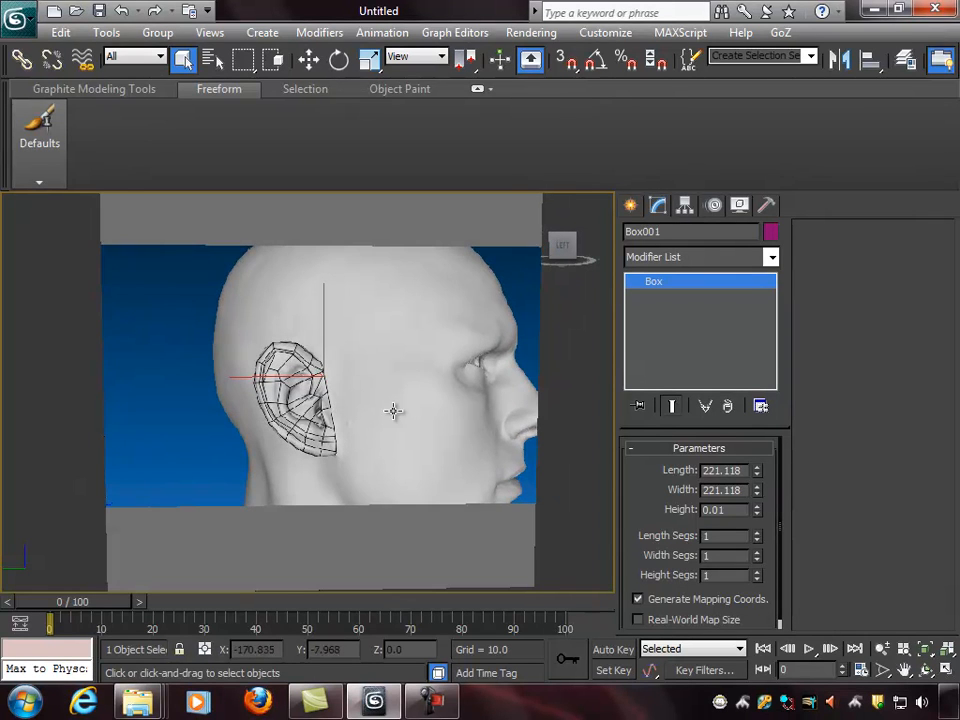
Step: Return to the four-view layout and display the Left view shaded with the reference image
key(alt+w)
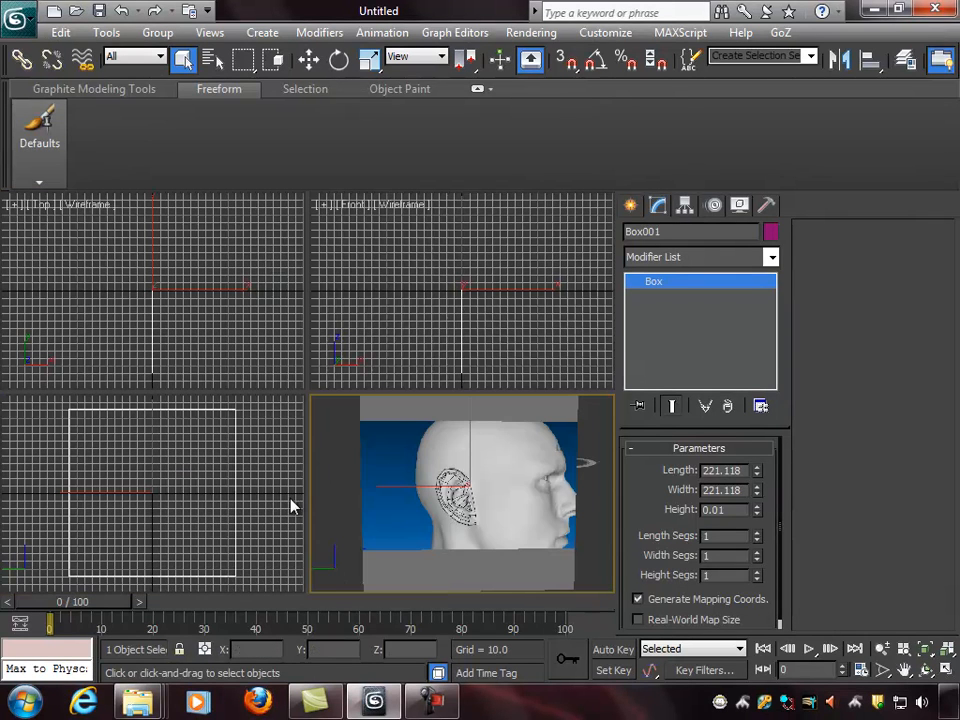
mouse_move(164, 505)
middle_down()
mouse_move(176, 519)
mouse_move(148, 493)
mouse_move(157, 494)
middle_up()
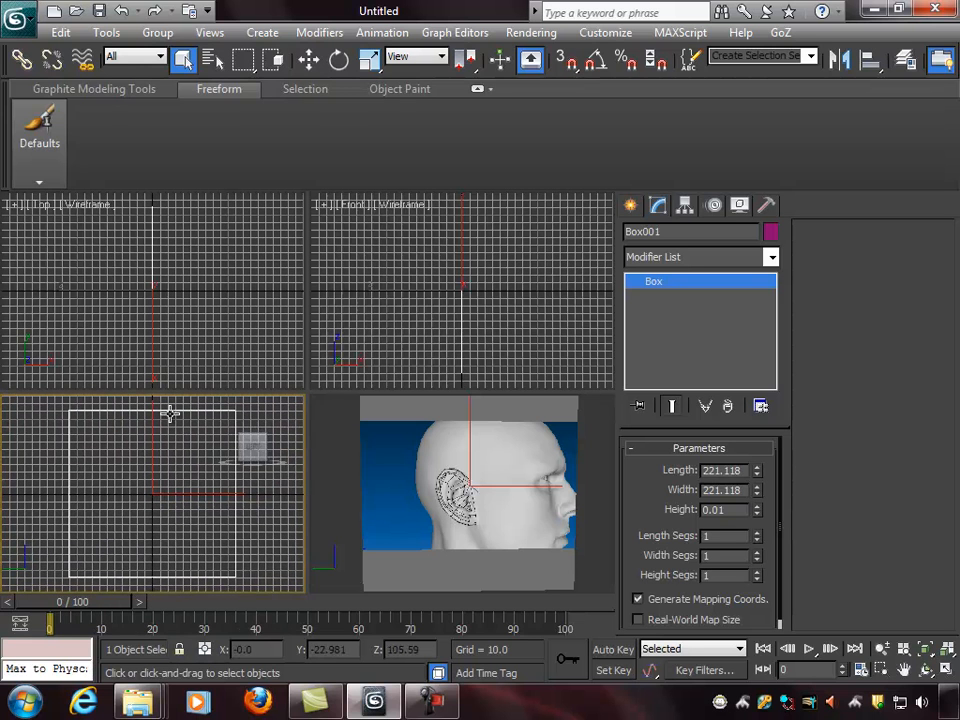
middle_drag(152, 439, 155, 447)
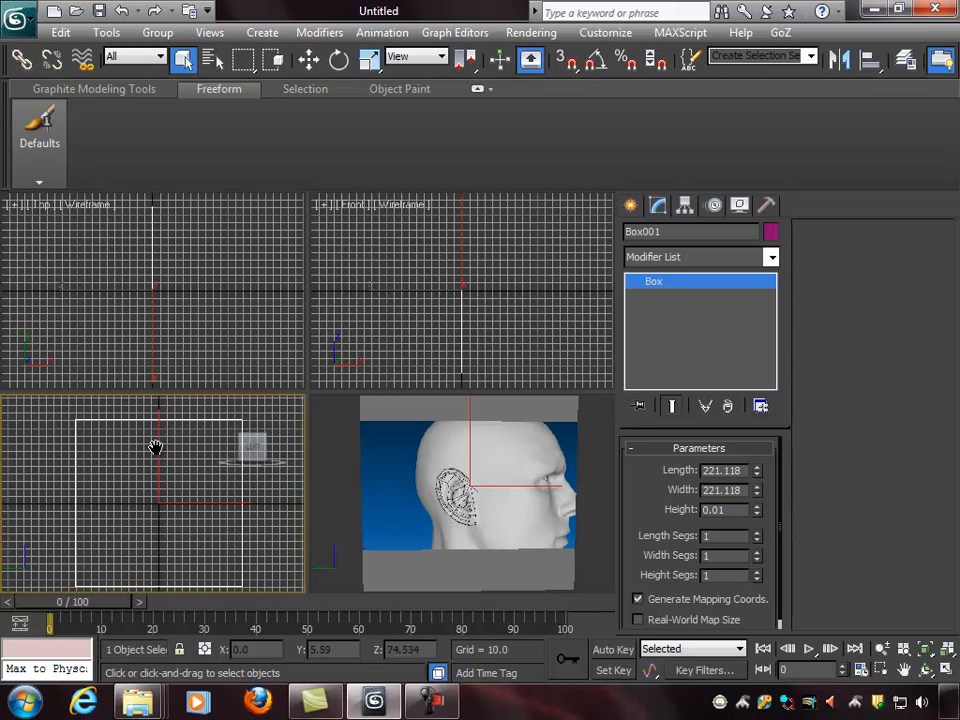
key(F3)
middle_drag(191, 486, 182, 474)
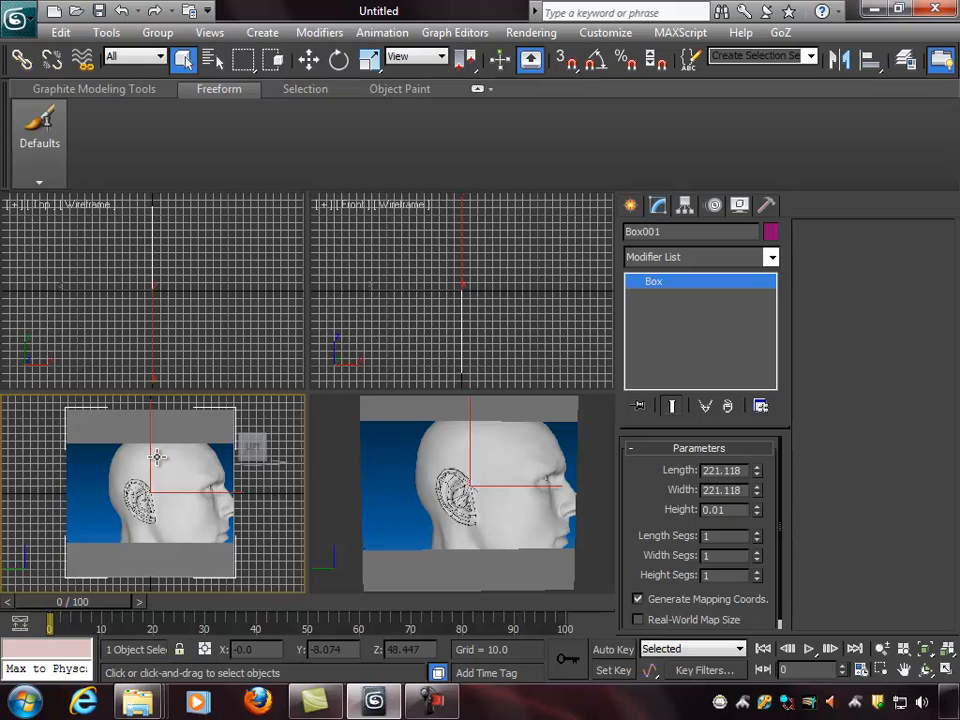
Step: Collapse the modelling ribbon to gain viewport space and hide the grid in the Left view
key(alt+w)
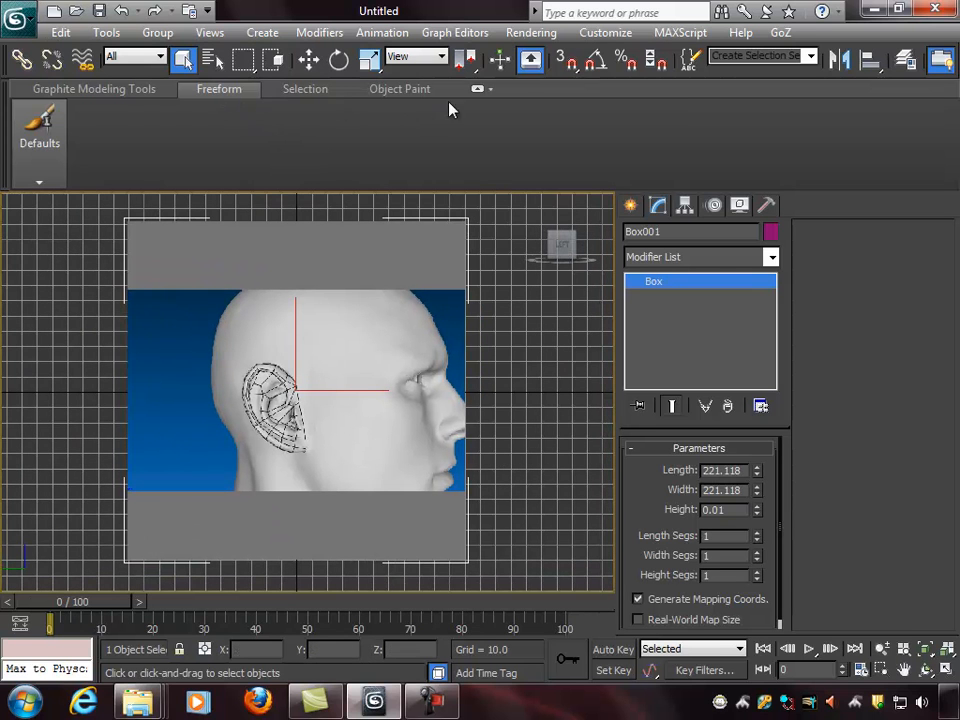
click(477, 90)
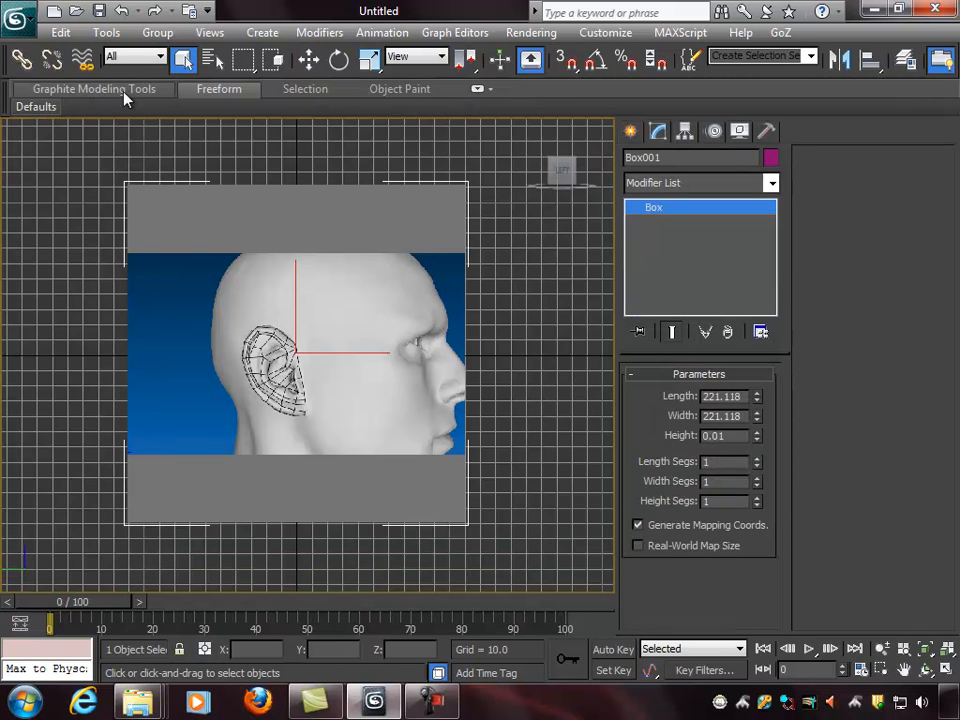
middle_drag(471, 336, 417, 326)
scroll(414, 334, up, 2)
scroll(414, 328, down, 4)
scroll(388, 332, up, 2)
scroll(388, 332, up, 2)
scroll(388, 332, down, 2)
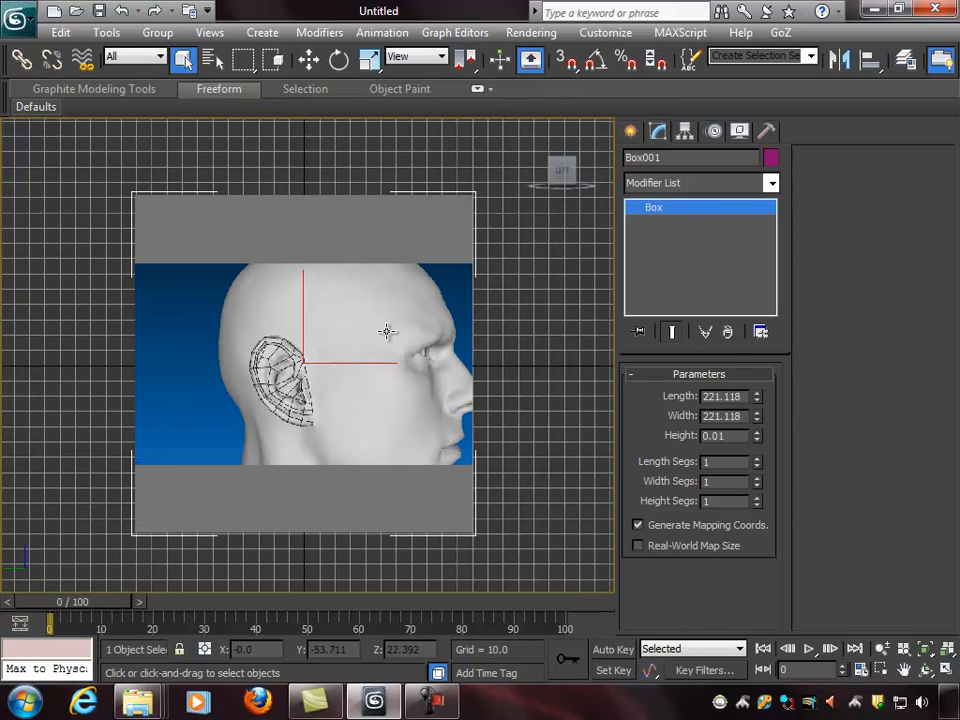
key(g)
middle_drag(388, 332, 397, 339)
Step: Examine the reference box edge-on in the enlarged Top view and return to the four-view layout
key(alt+w)
mouse_move(200, 250)
middle_down()
mouse_move(204, 264)
mouse_move(204, 254)
middle_up()
key(alt+w)
middle_drag(298, 317, 270, 326)
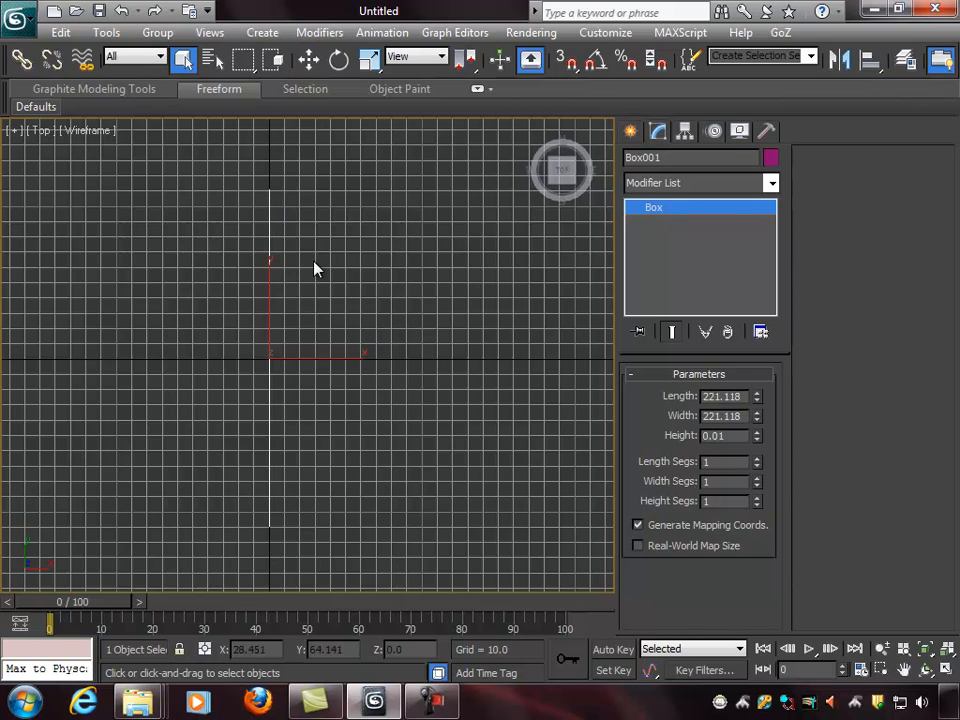
middle_drag(316, 268, 307, 265)
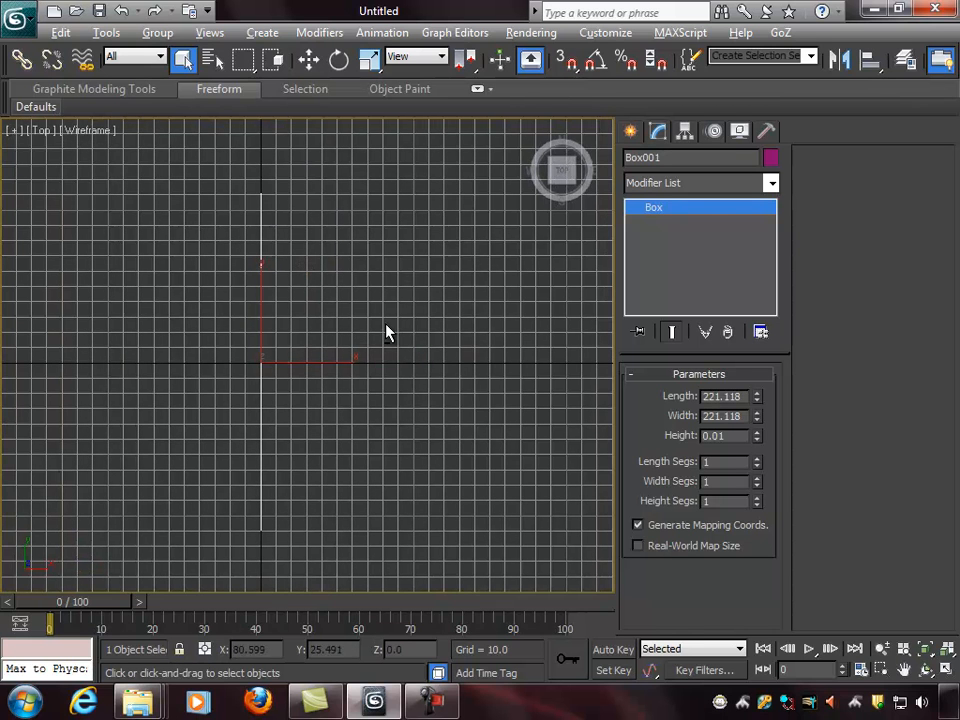
key(alt+w)
right_click(78, 384)
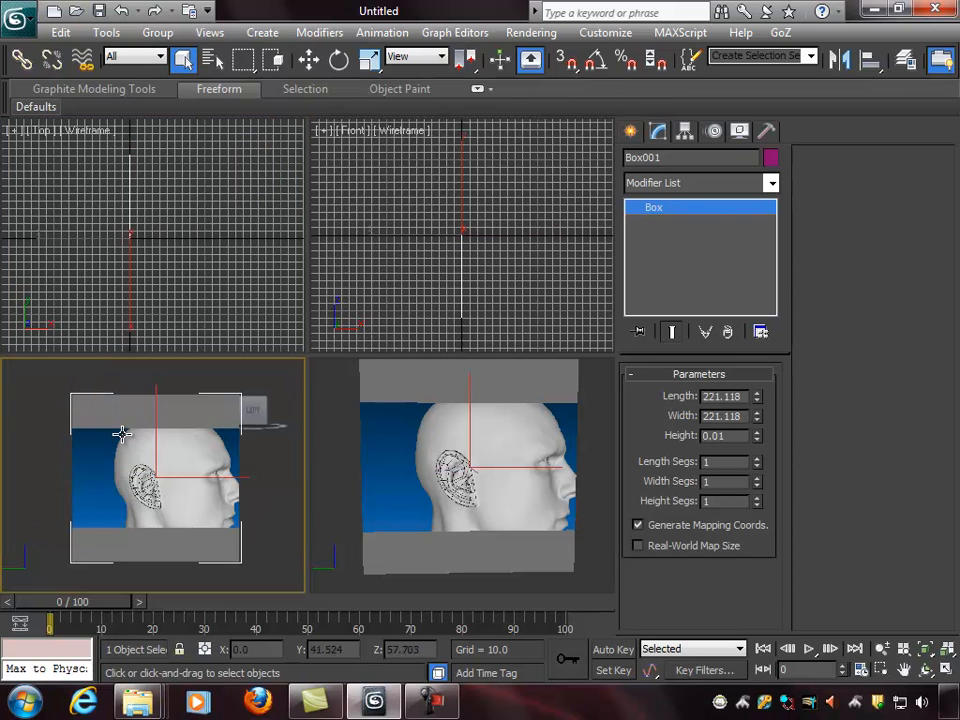
middle_drag(176, 476, 150, 460)
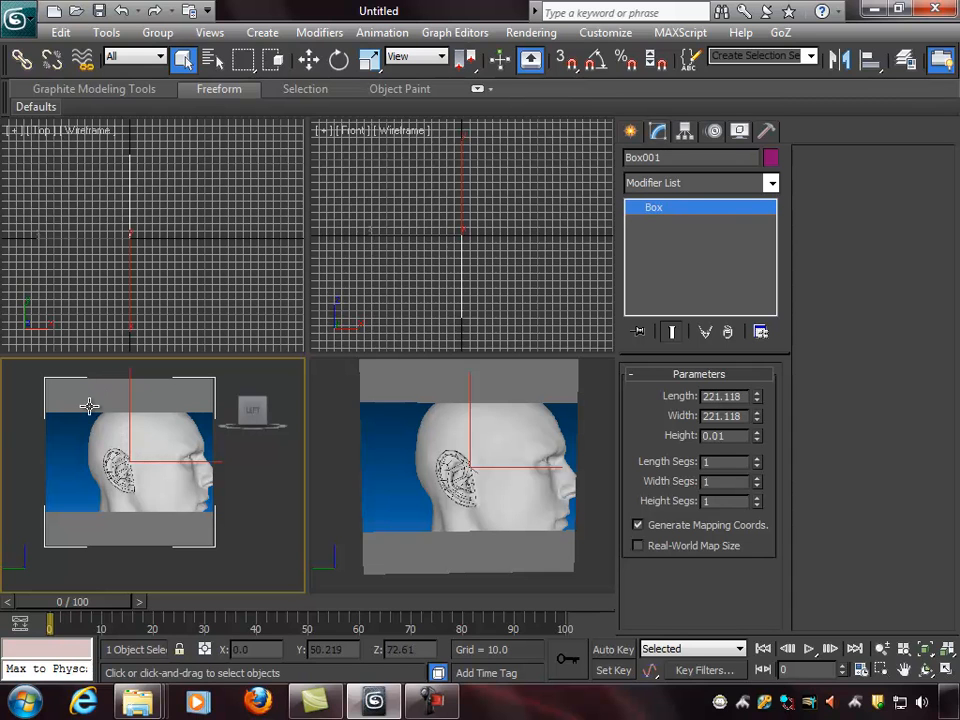
Step: Move the reference box slightly along X in the Top view, to about X 1.03, and deselect it
click(46, 374)
click(355, 190)
click(183, 208)
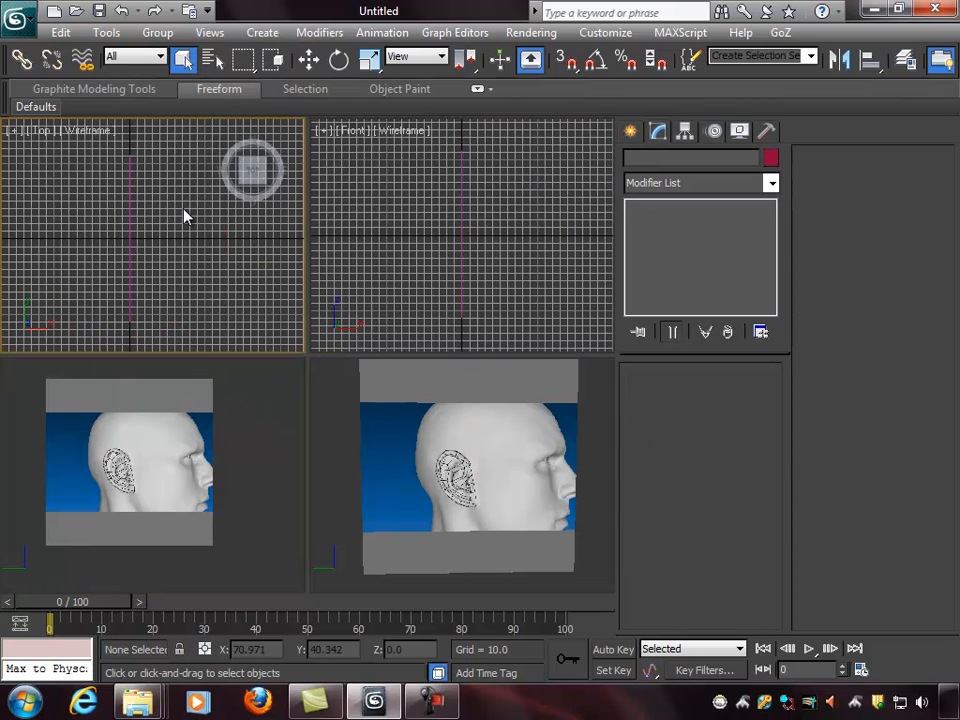
key(ctrl+z)
middle_drag(175, 246, 188, 276)
key(w)
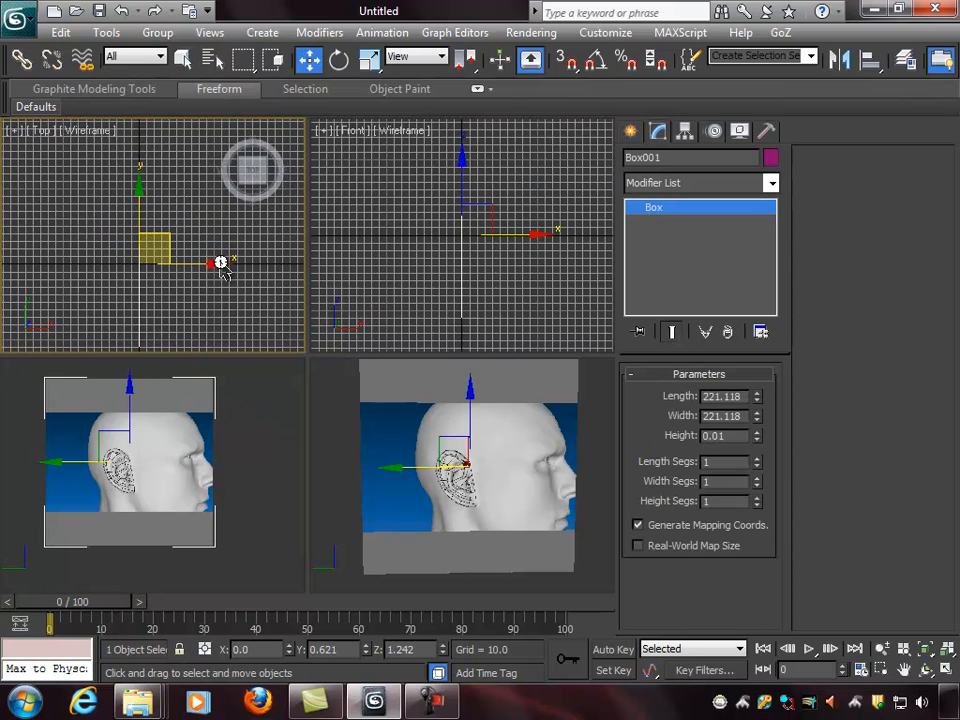
drag(217, 264, 216, 264)
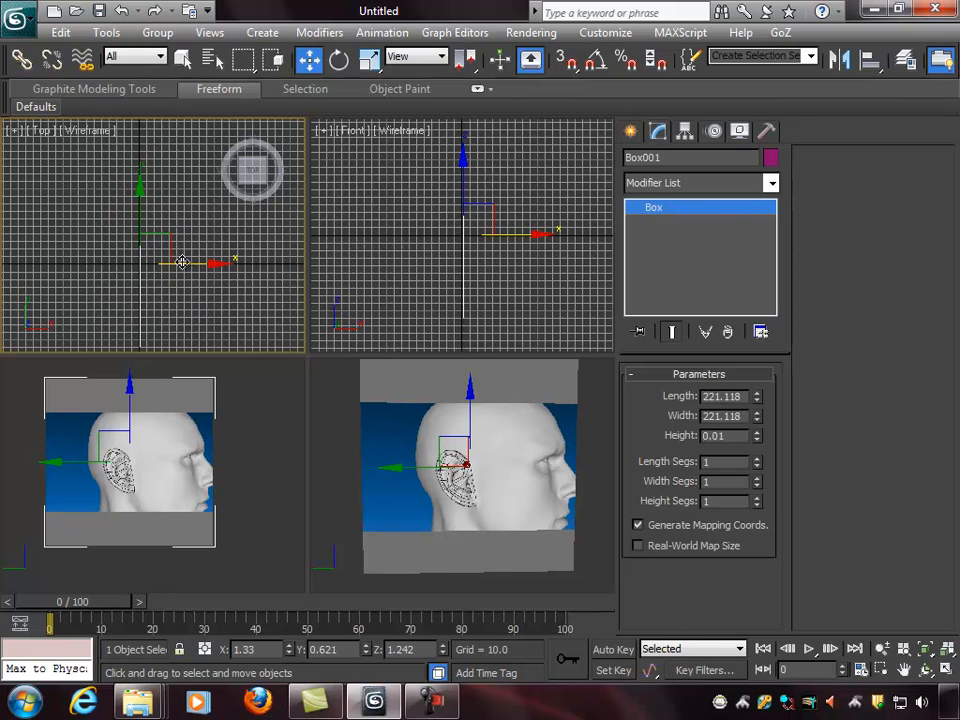
middle_drag(154, 276, 180, 246)
scroll(196, 279, up, 5)
drag(180, 237, 200, 239)
key(ctrl+z)
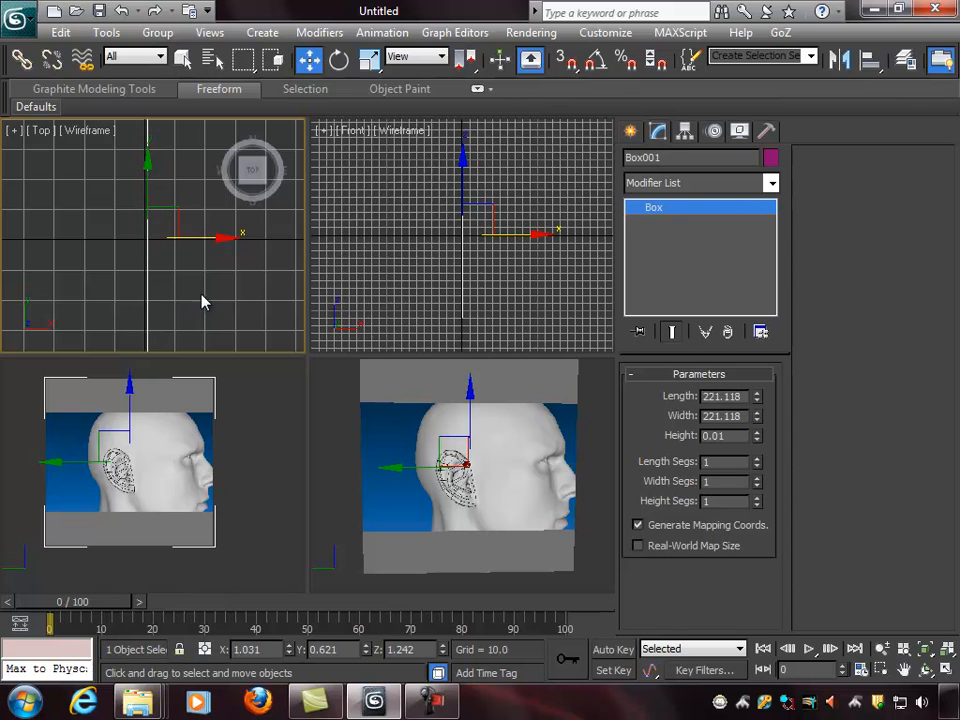
click(248, 485)
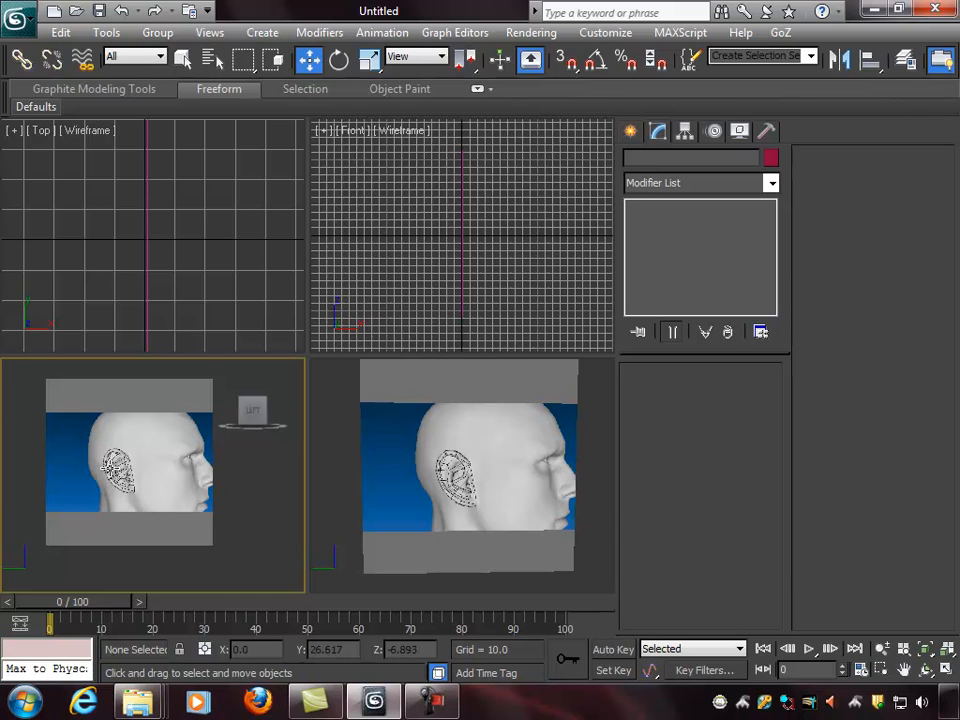
Step: Draw a plane about 4.4 by 8.4 in the Left view over the lowest quad of the reference earlobe
middle_drag(109, 468, 128, 470)
key(alt)
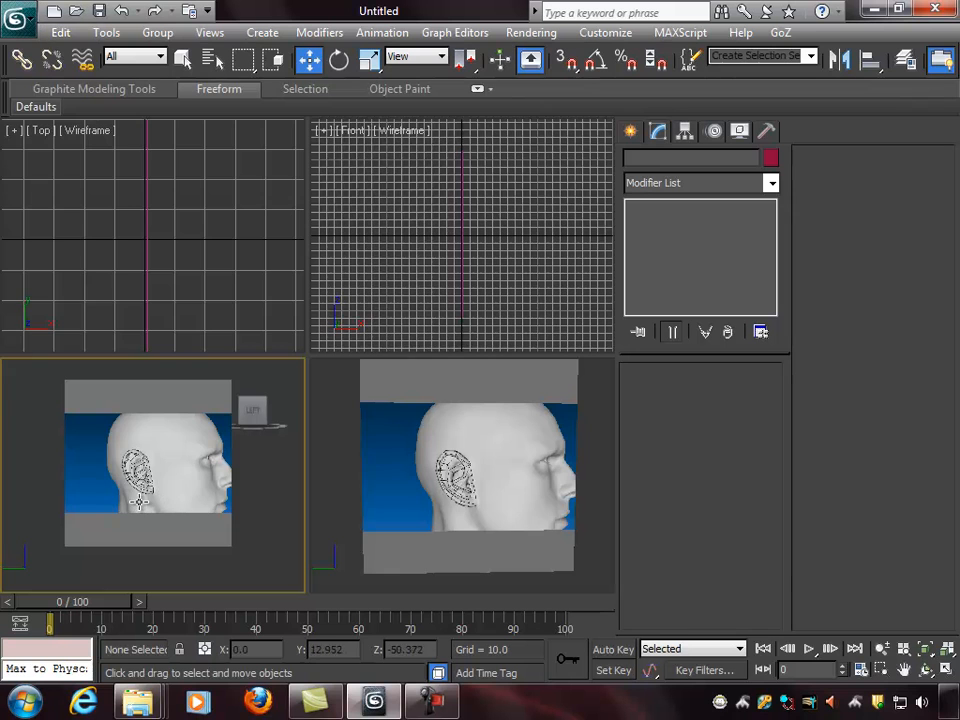
key(alt+w)
scroll(343, 371, up, 5)
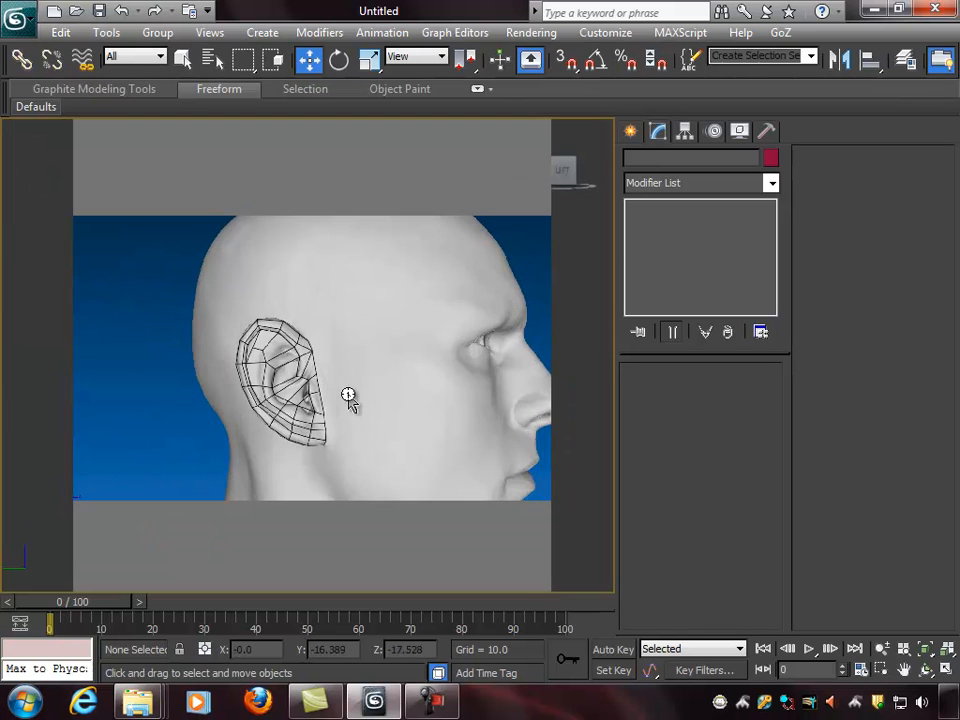
scroll(358, 371, up, 4)
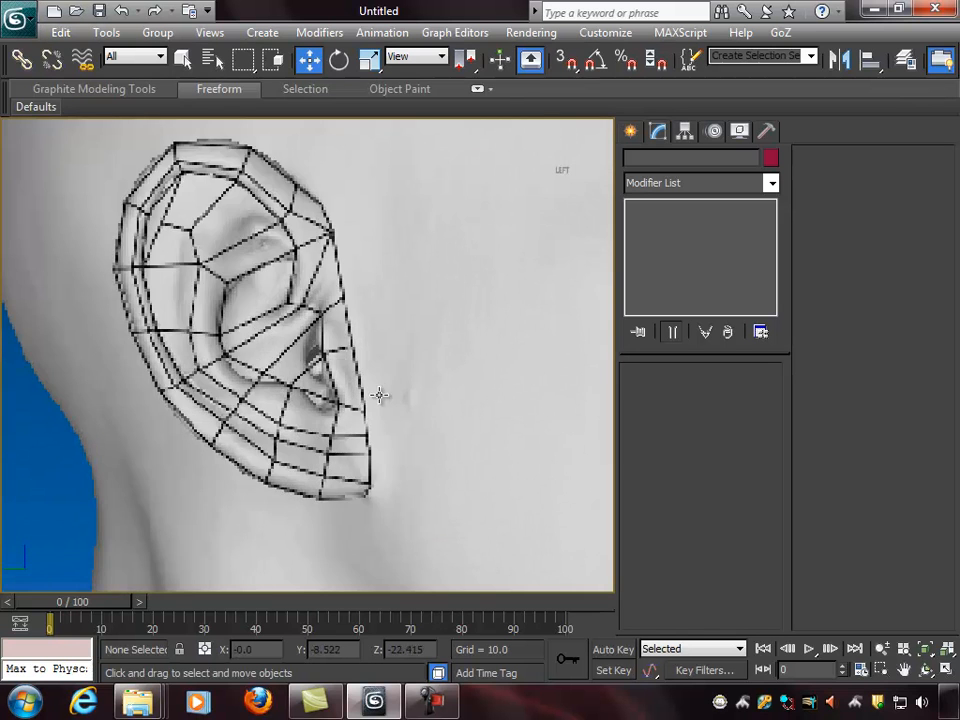
click(262, 34)
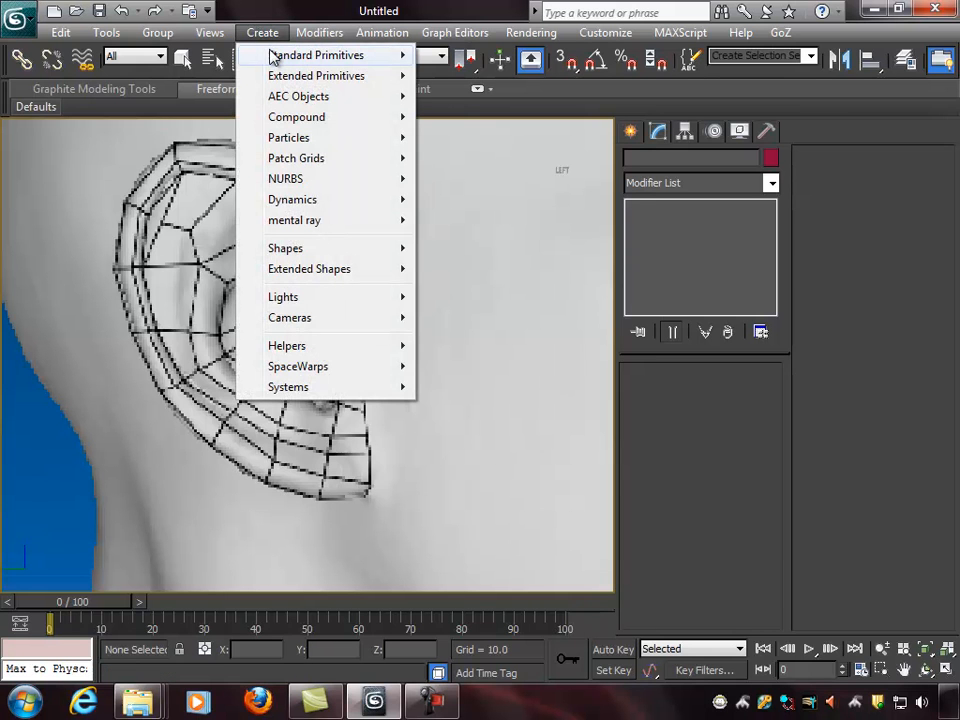
mouse_move(285, 62)
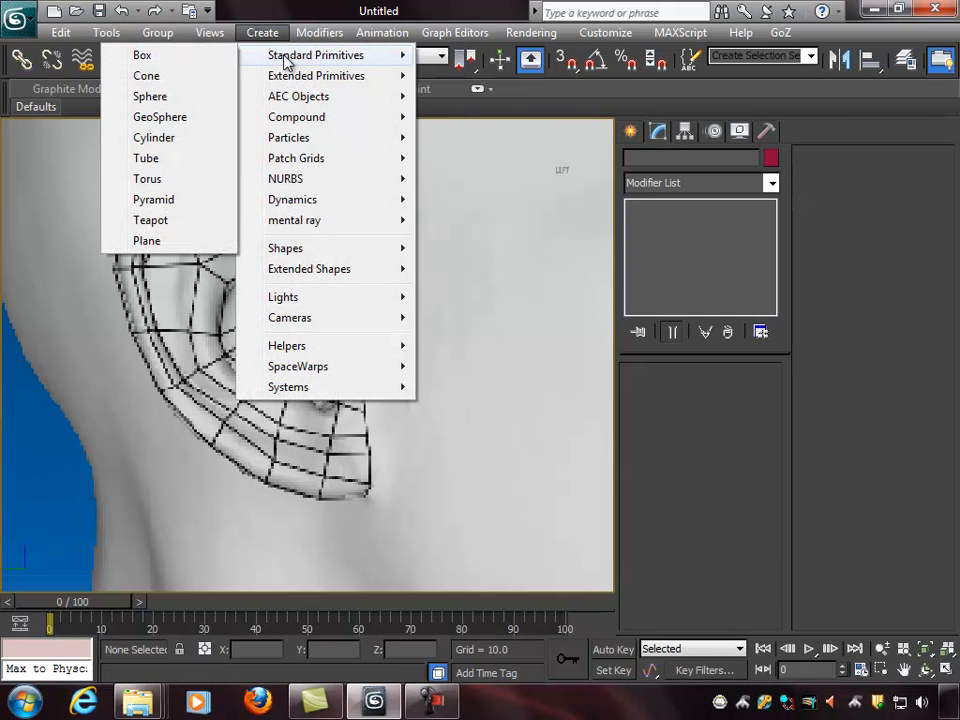
click(146, 241)
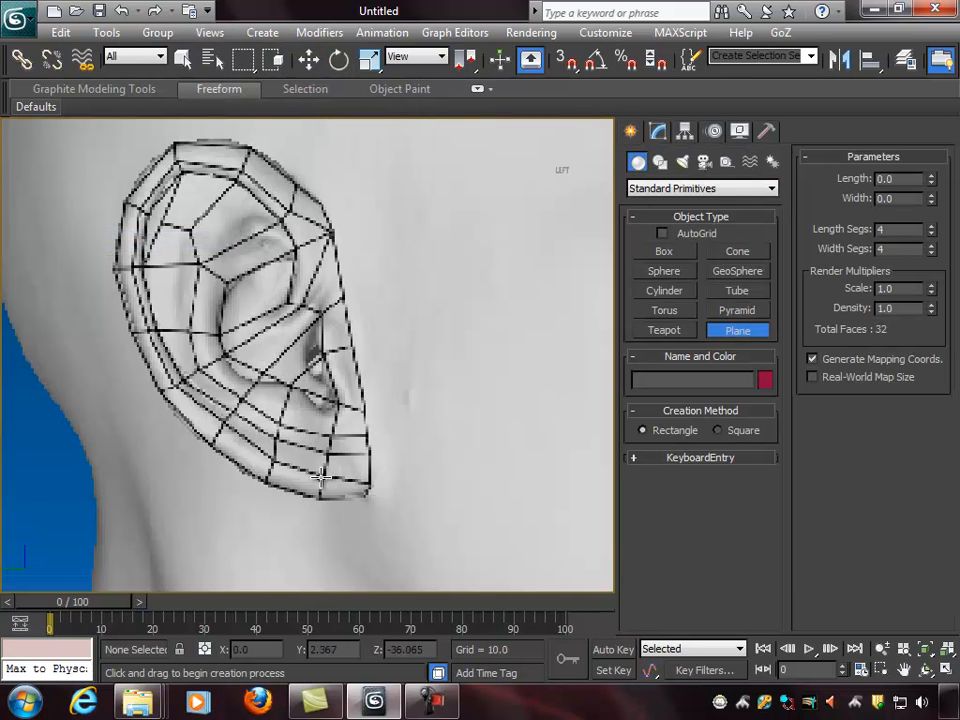
drag(321, 476, 372, 502)
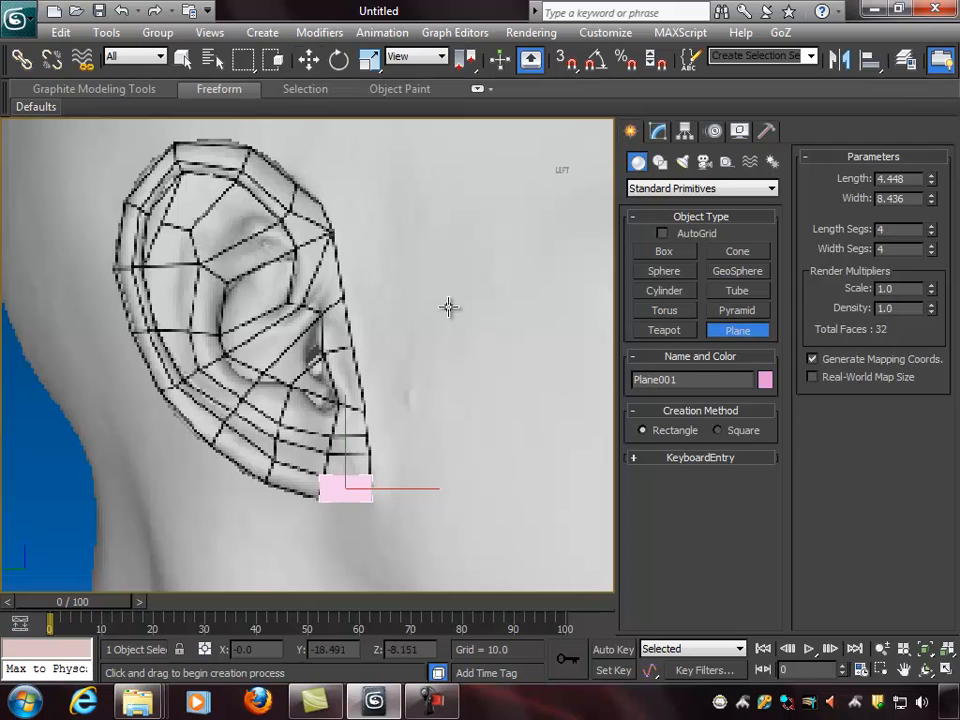
key(w)
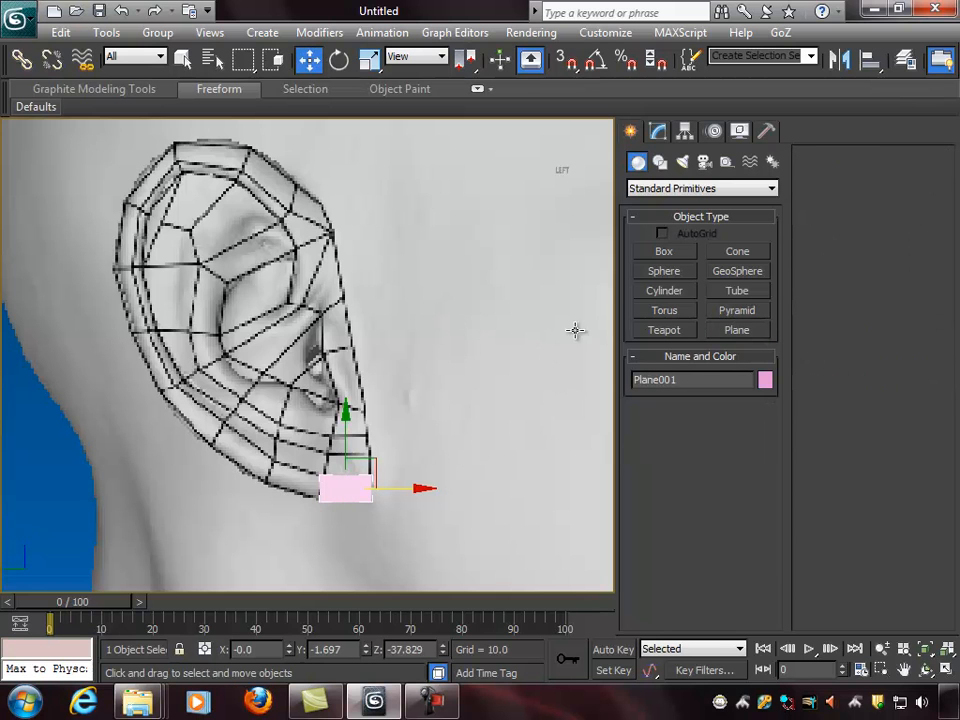
Step: Set the plane's length and width segments to 1
middle_drag(478, 334, 478, 317)
scroll(490, 321, up, 3)
middle_drag(497, 367, 450, 311)
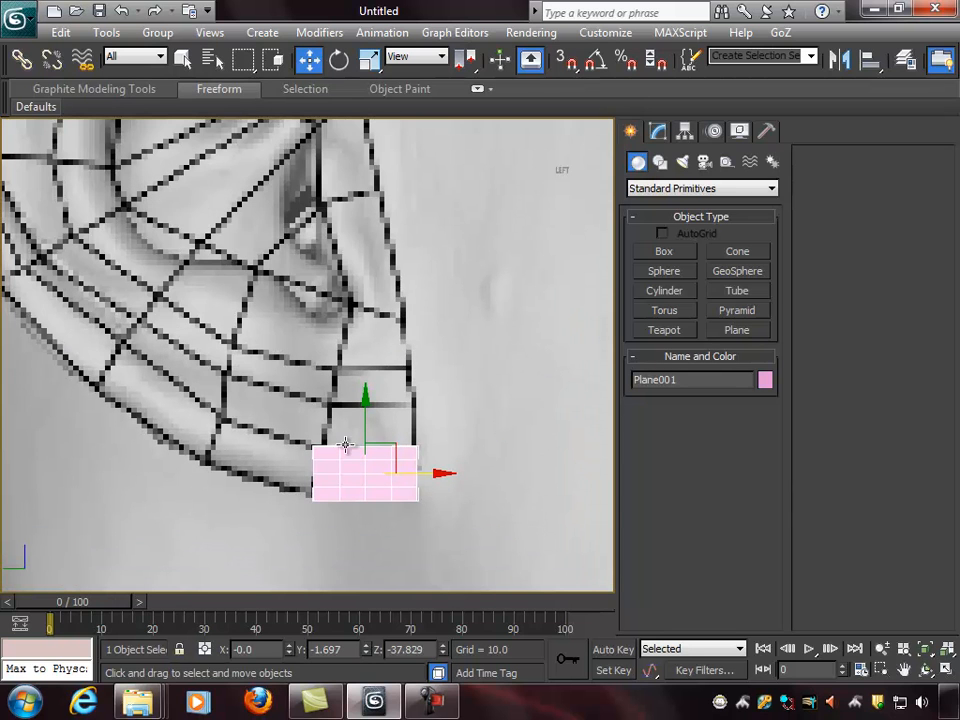
scroll(470, 420, down, 2)
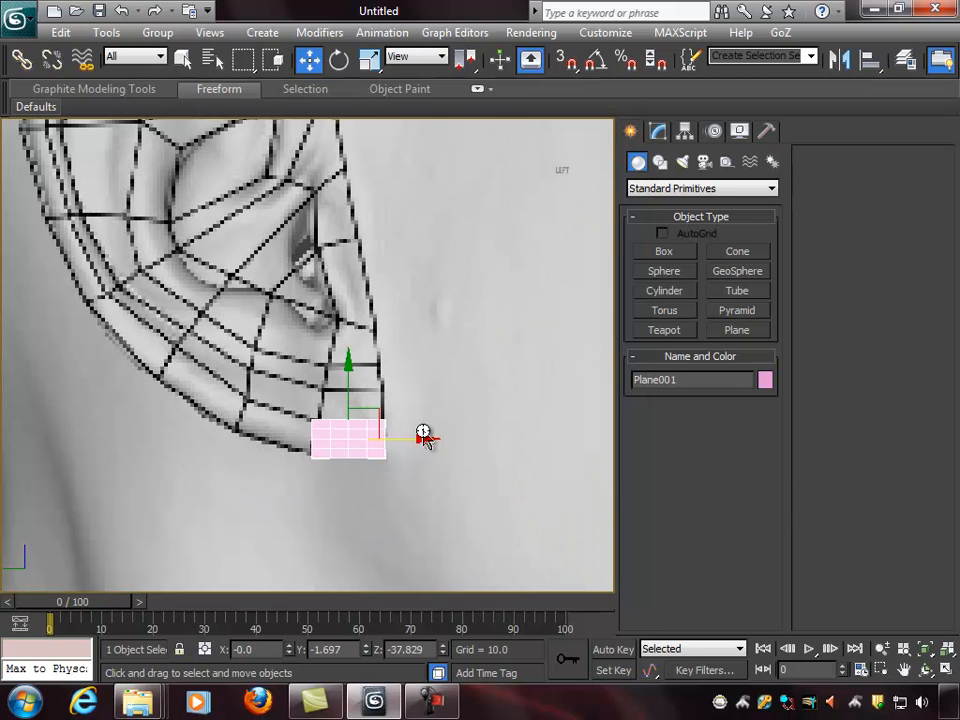
click(657, 133)
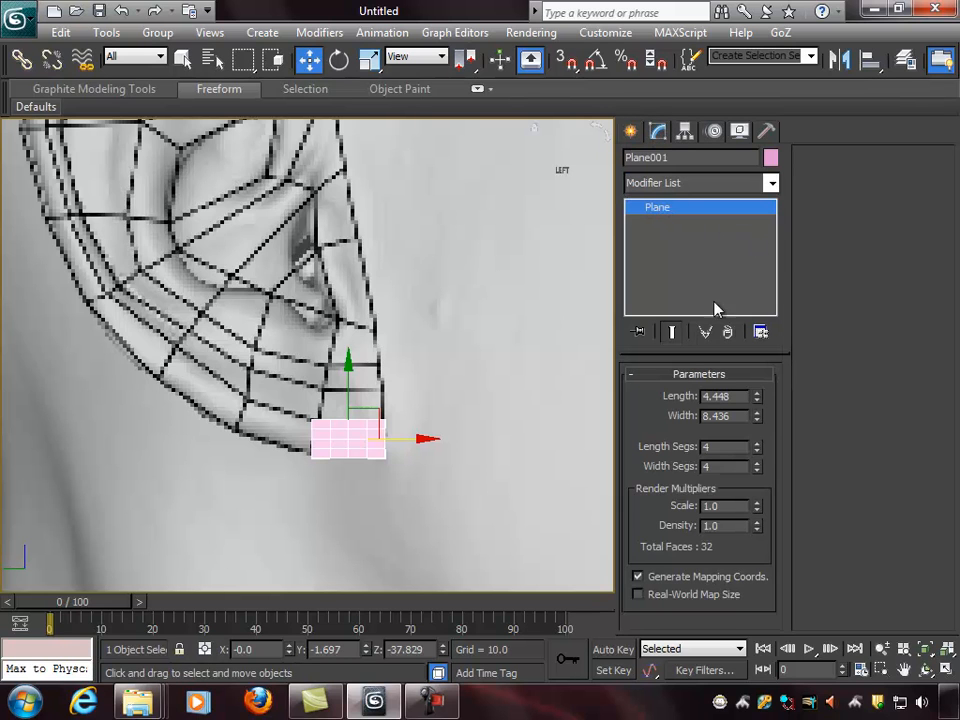
drag(758, 452, 753, 623)
middle_drag(293, 477, 357, 475)
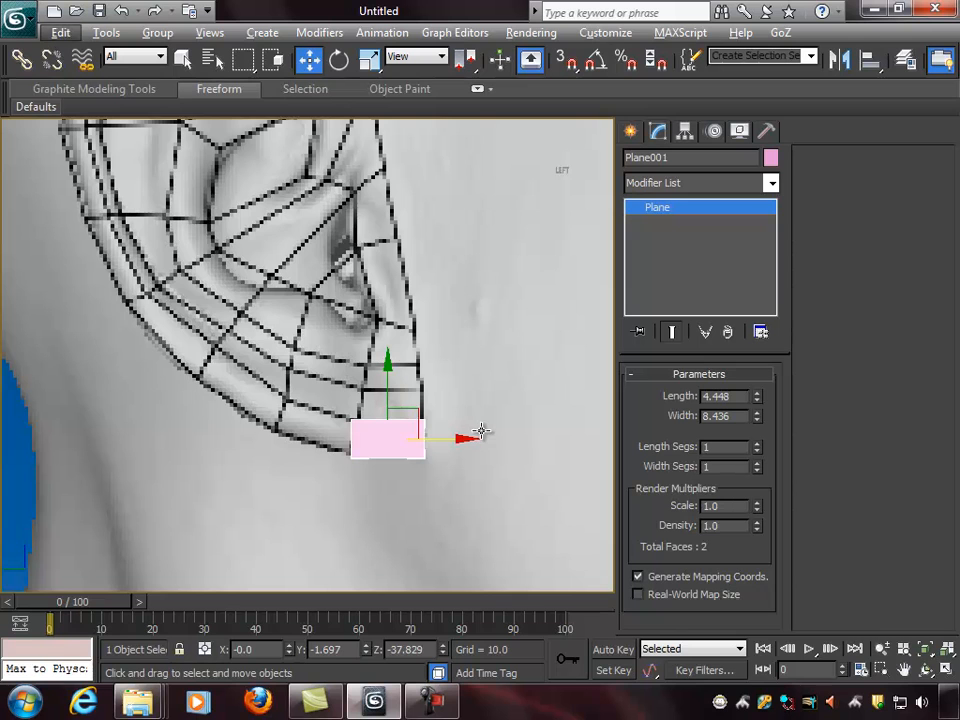
Step: Turn on see-through display for the plane so the reference lines show beneath it
key(alt+x)
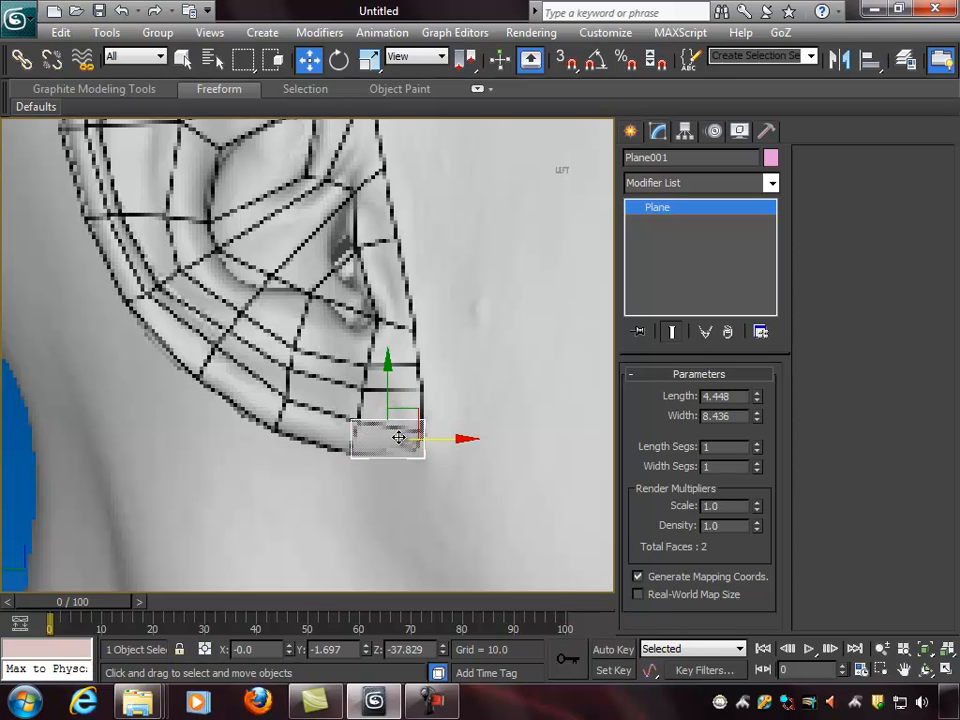
middle_drag(394, 416, 441, 437)
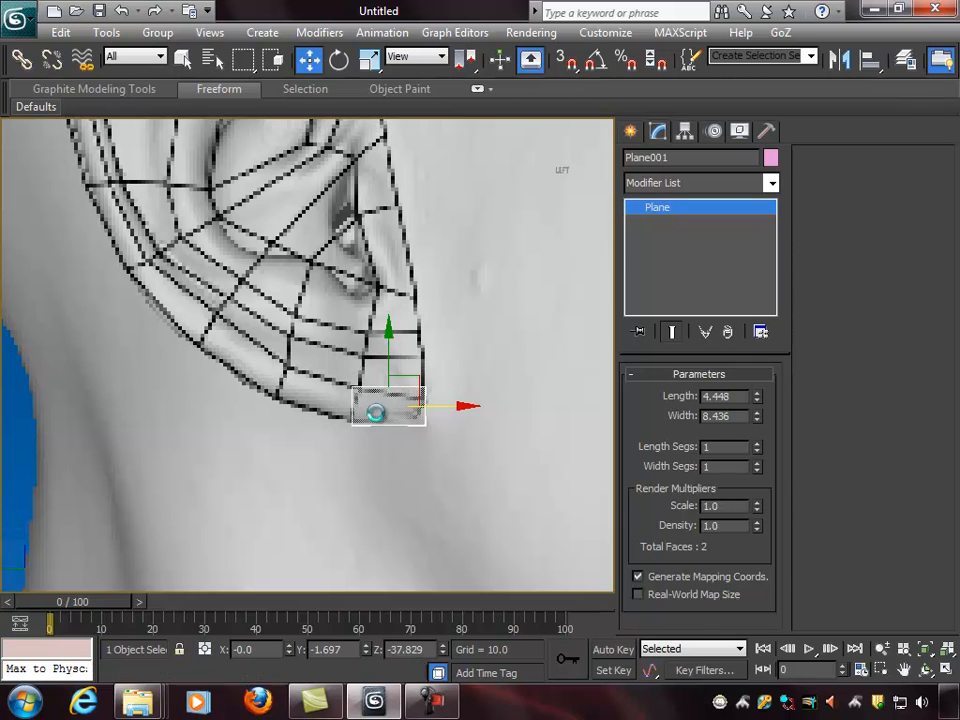
key(alt+x)
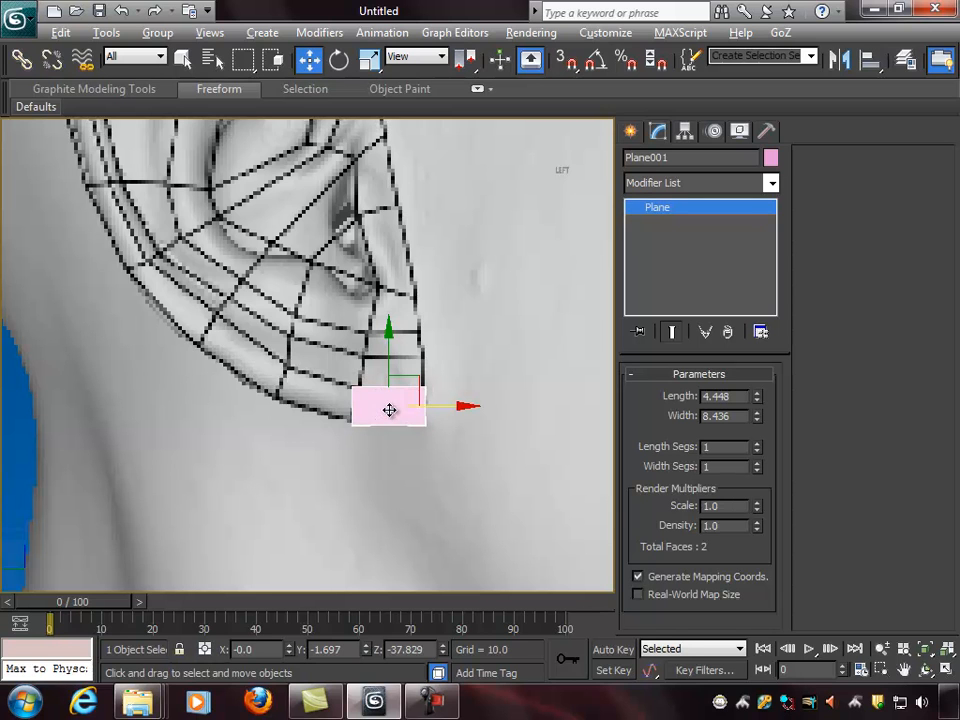
key(alt+x)
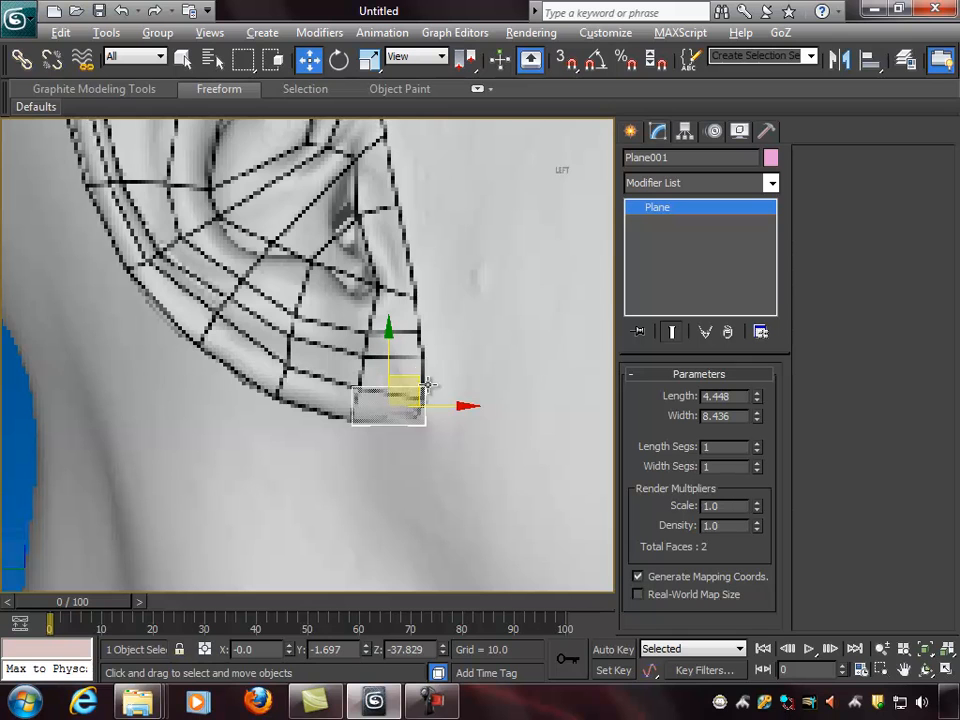
Step: Convert the plane to an Editable Poly
right_click(378, 407)
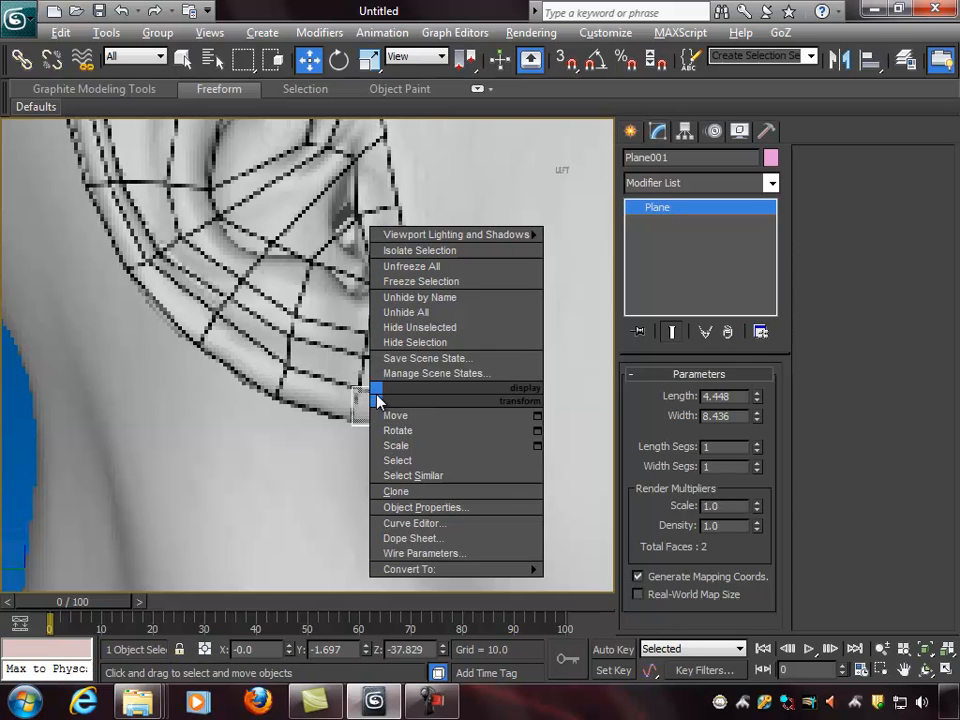
mouse_move(410, 575)
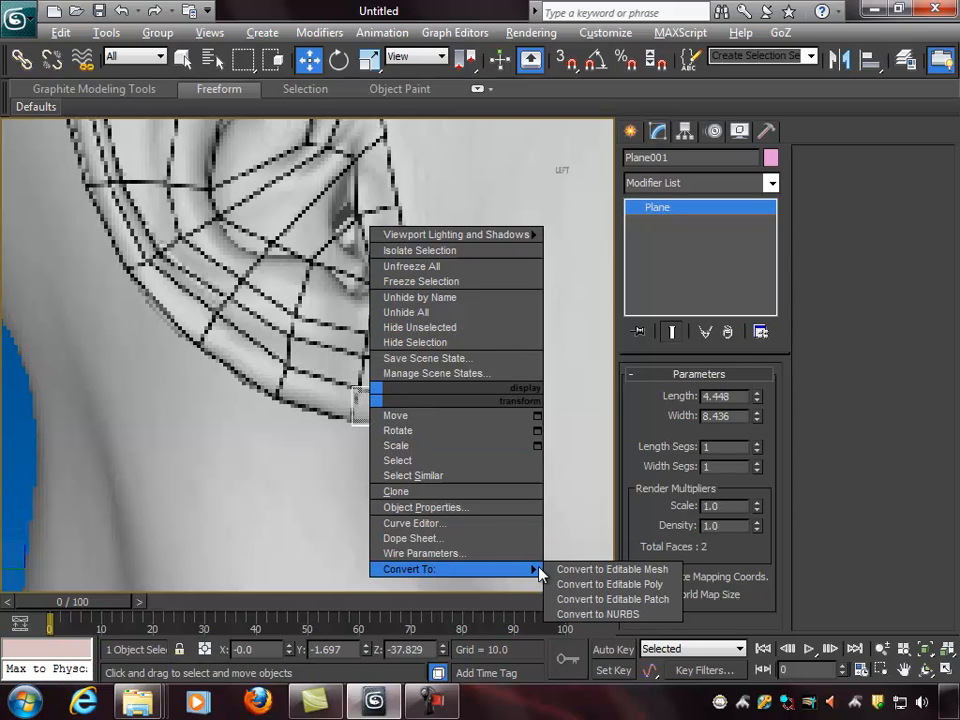
click(633, 584)
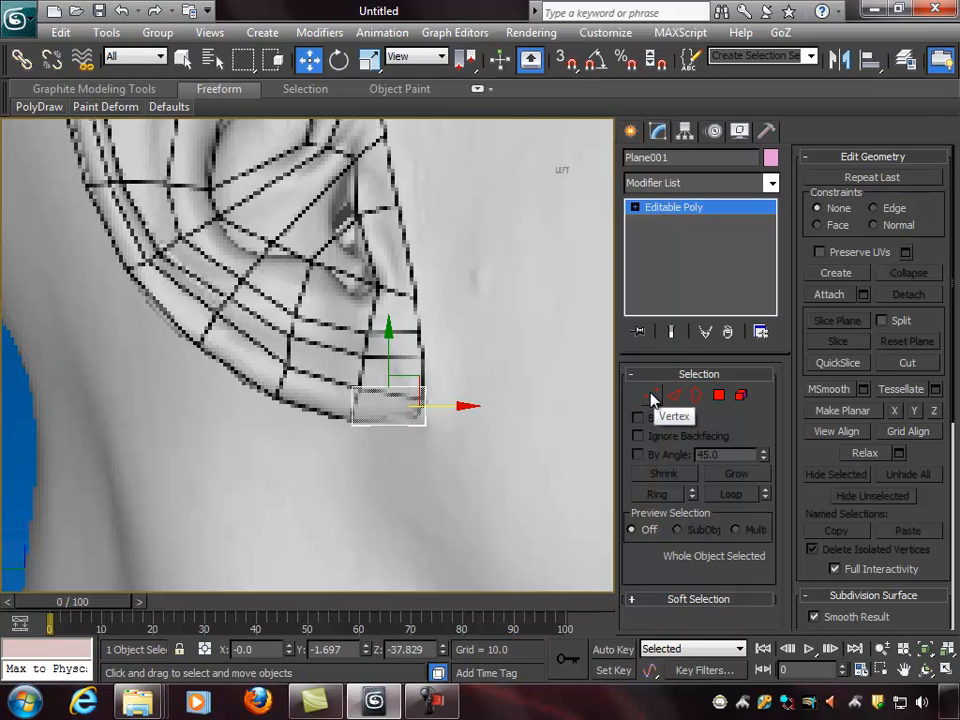
Step: Move the plane's corner vertices to fit the earlobe quad, shifting the upper rear corner forward and lowering both front corners
click(651, 398)
middle_drag(508, 421, 454, 389)
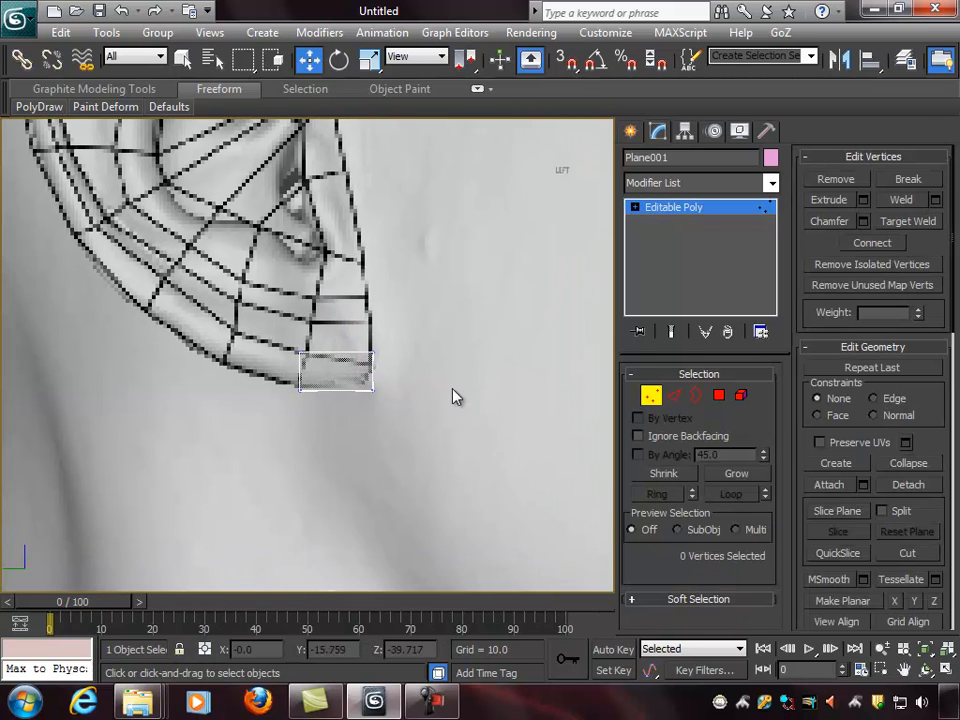
scroll(440, 390, up, 2)
click(298, 351)
drag(340, 350, 421, 380)
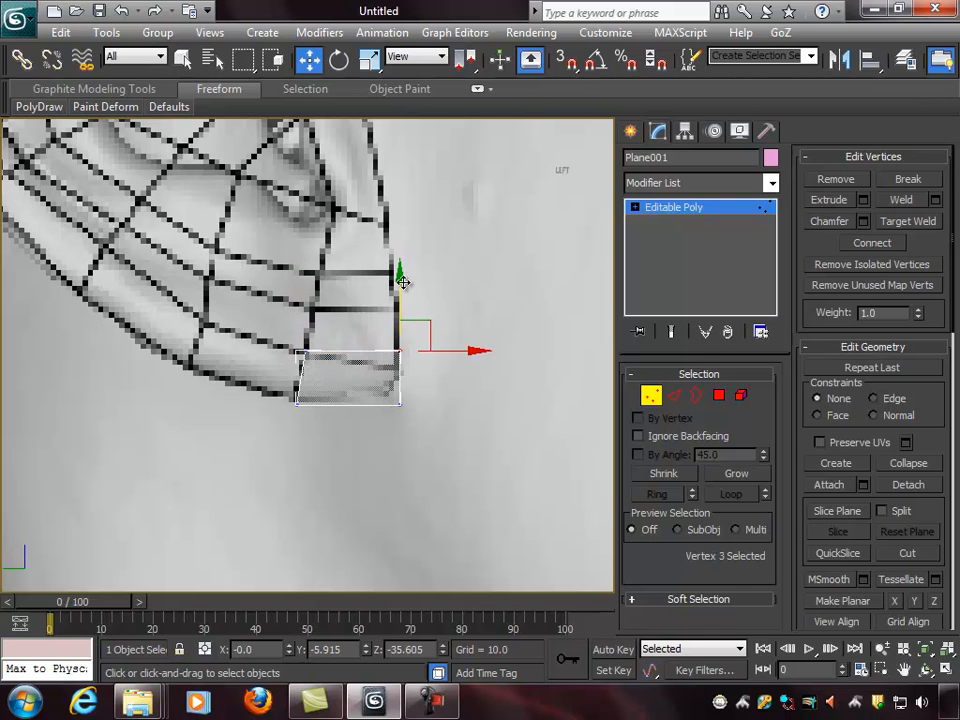
drag(400, 275, 400, 290)
drag(383, 389, 422, 427)
drag(400, 332, 400, 346)
click(456, 369)
mouse_move(456, 369)
middle_down()
mouse_move(471, 364)
mouse_move(463, 372)
mouse_move(472, 378)
middle_up()
scroll(480, 358, down, 2)
middle_drag(281, 250, 349, 326)
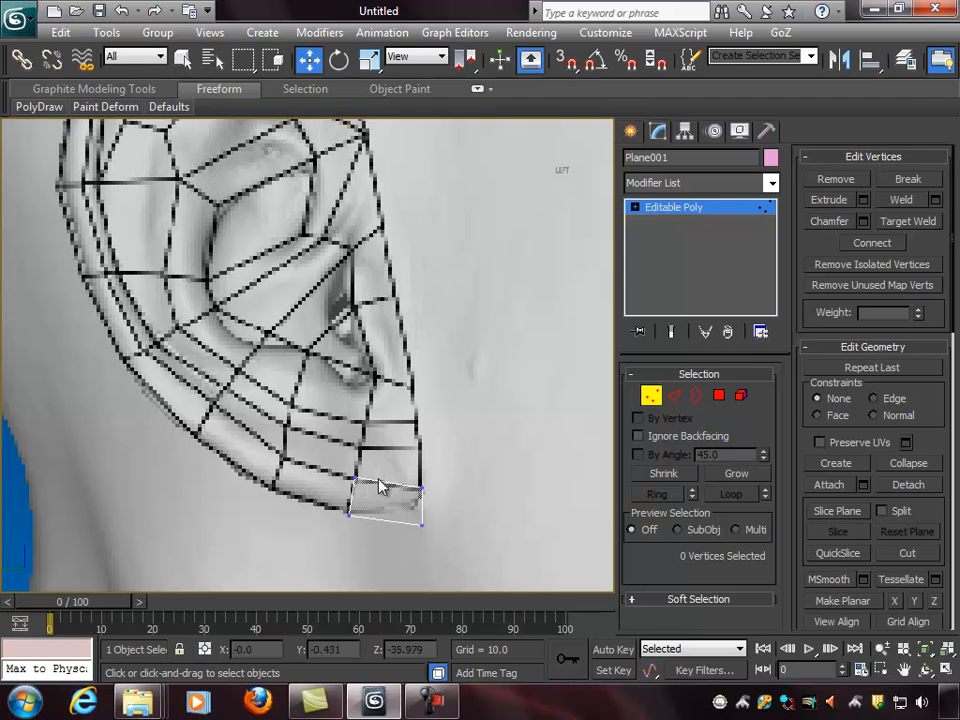
scroll(378, 487, down, 2)
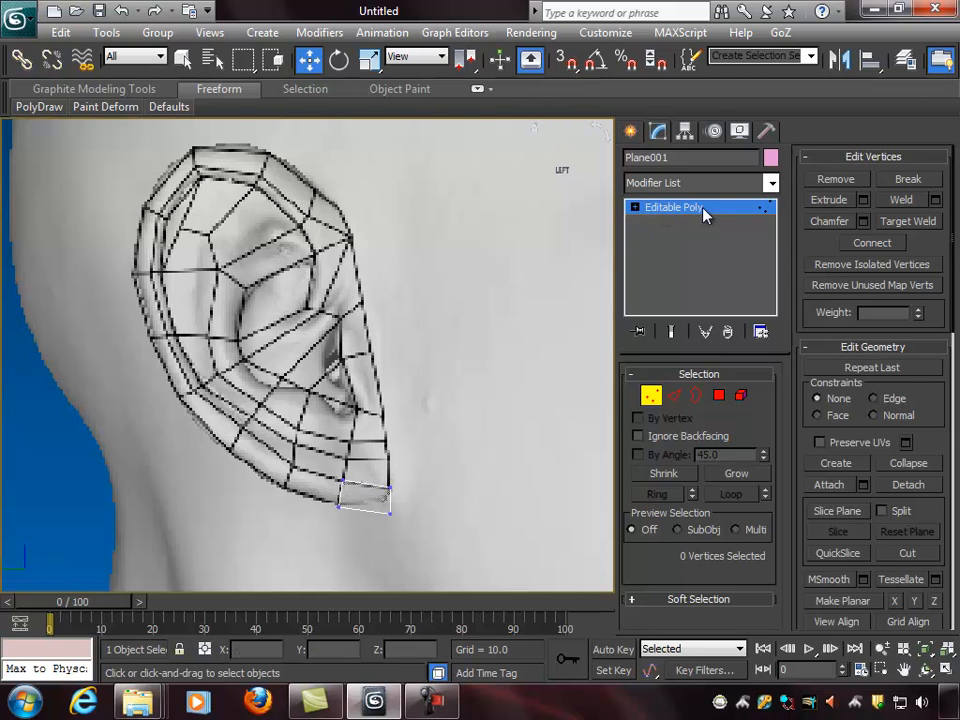
Step: Try creating a separate polygon over one quad of the lower outer rim behind the earlobe and undo it
click(719, 396)
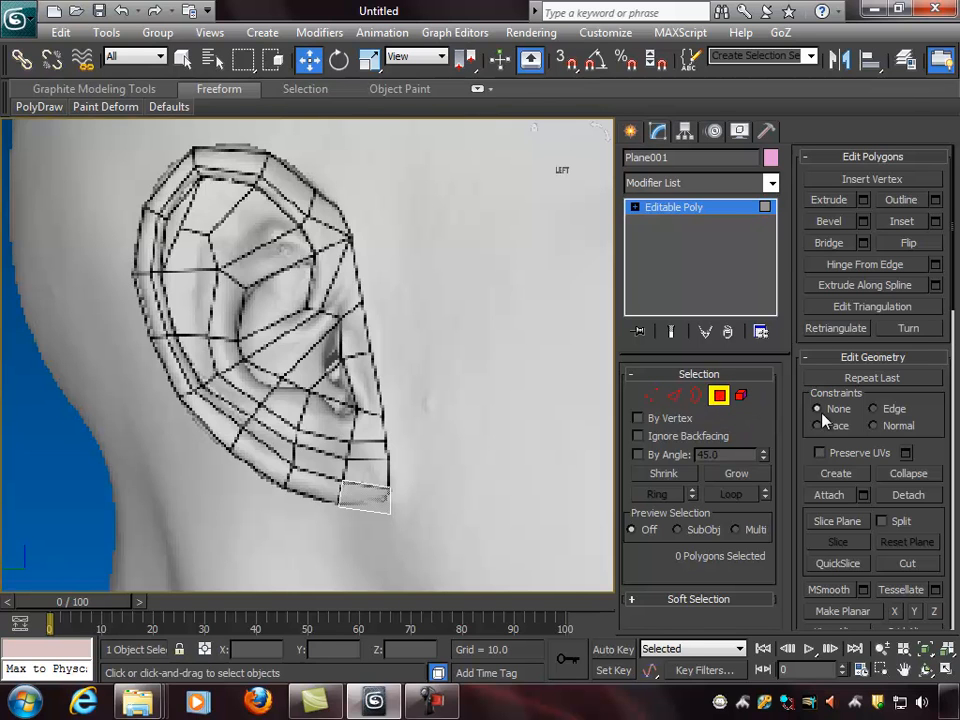
click(838, 474)
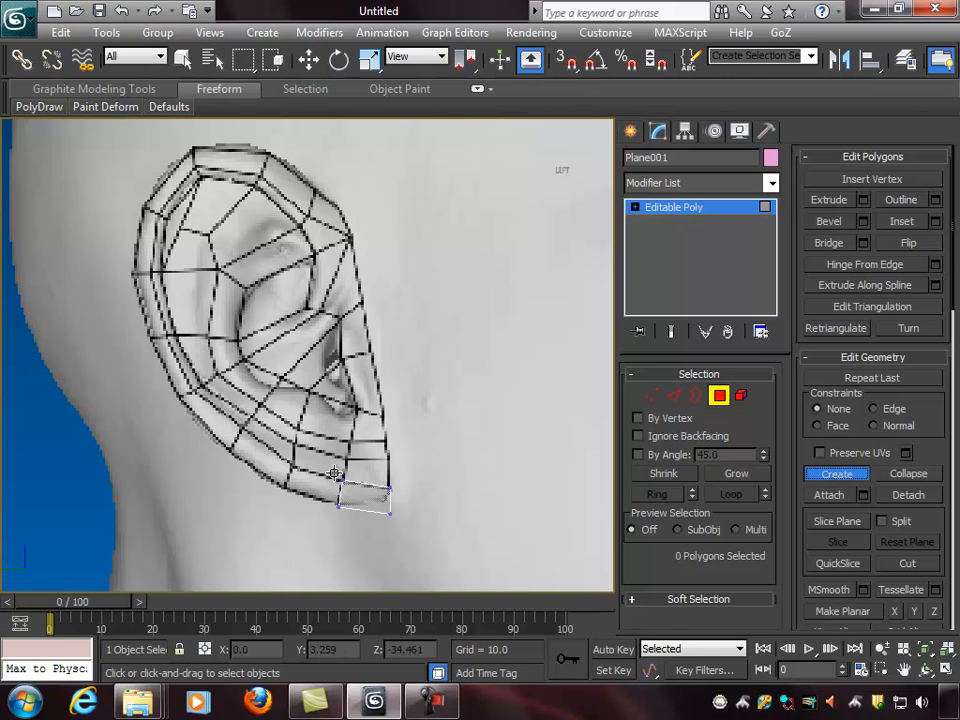
click(291, 465)
click(243, 429)
click(229, 449)
click(283, 488)
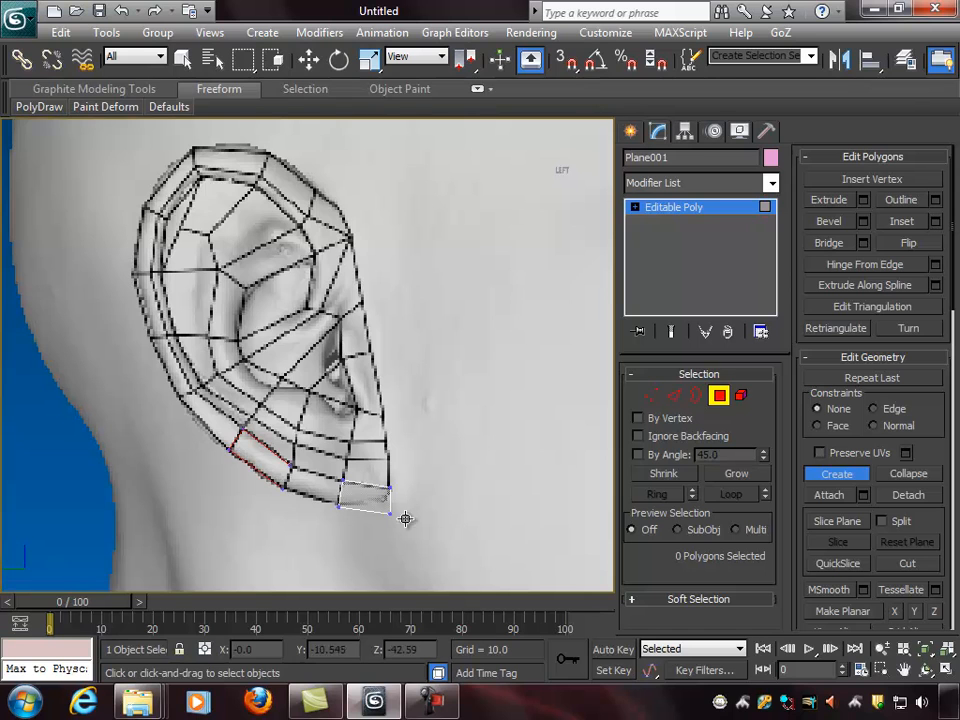
right_click(330, 394)
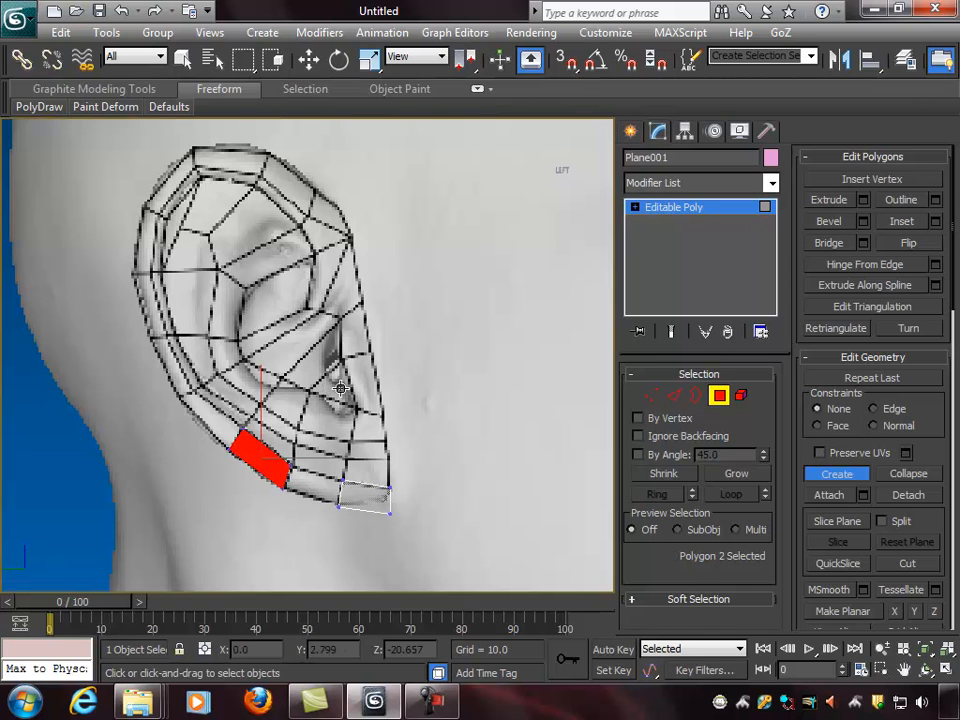
click(478, 404)
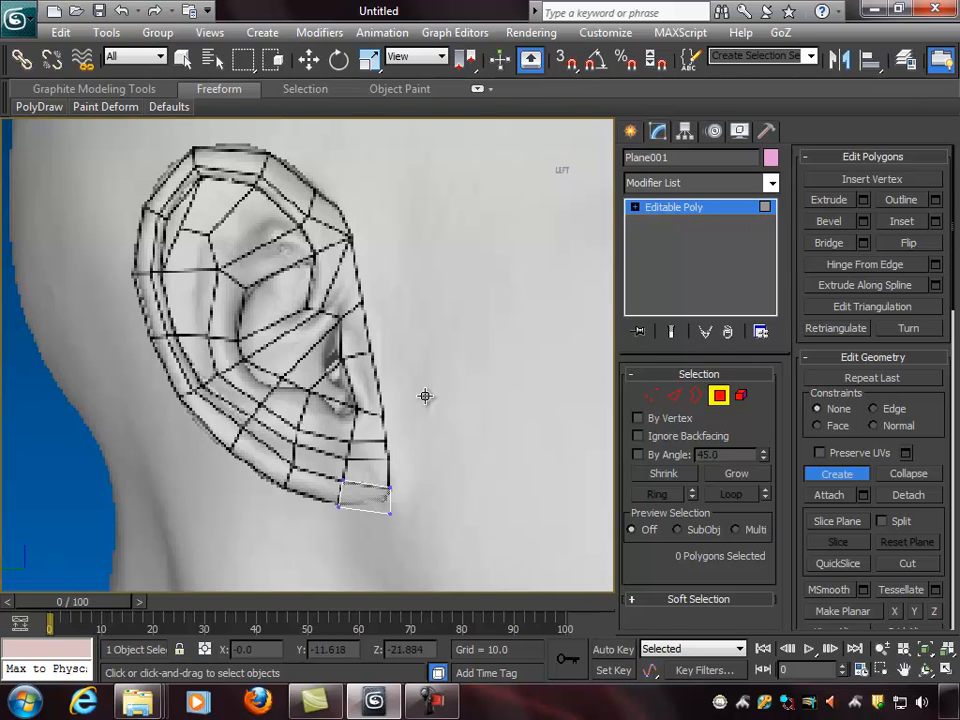
key(w)
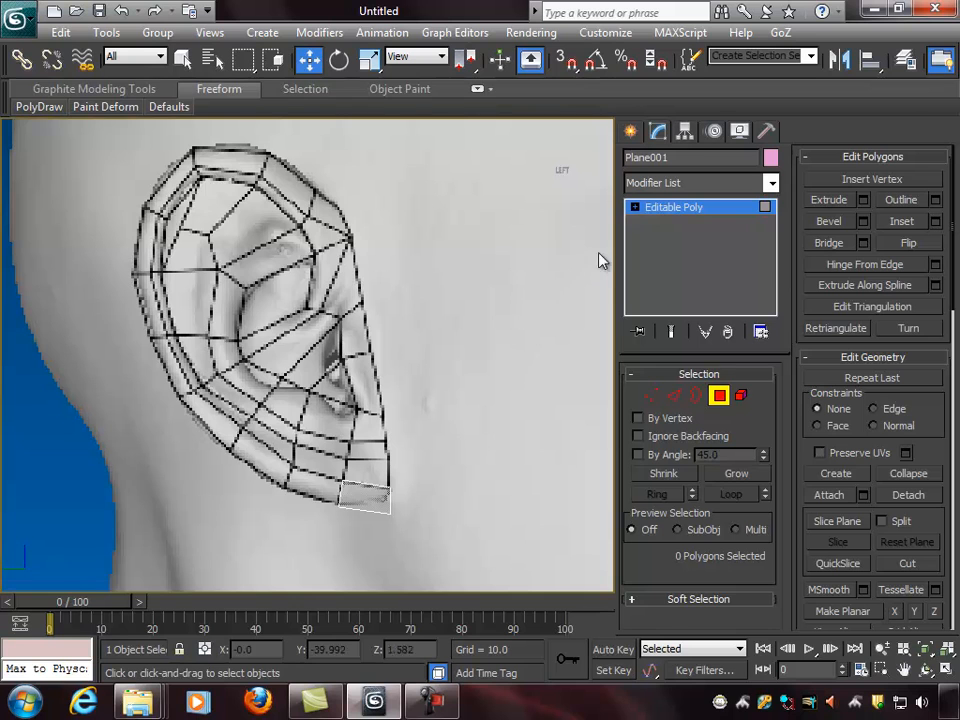
Step: Create four loose vertices at the corners of a reference quad on the lower outer rim
click(634, 207)
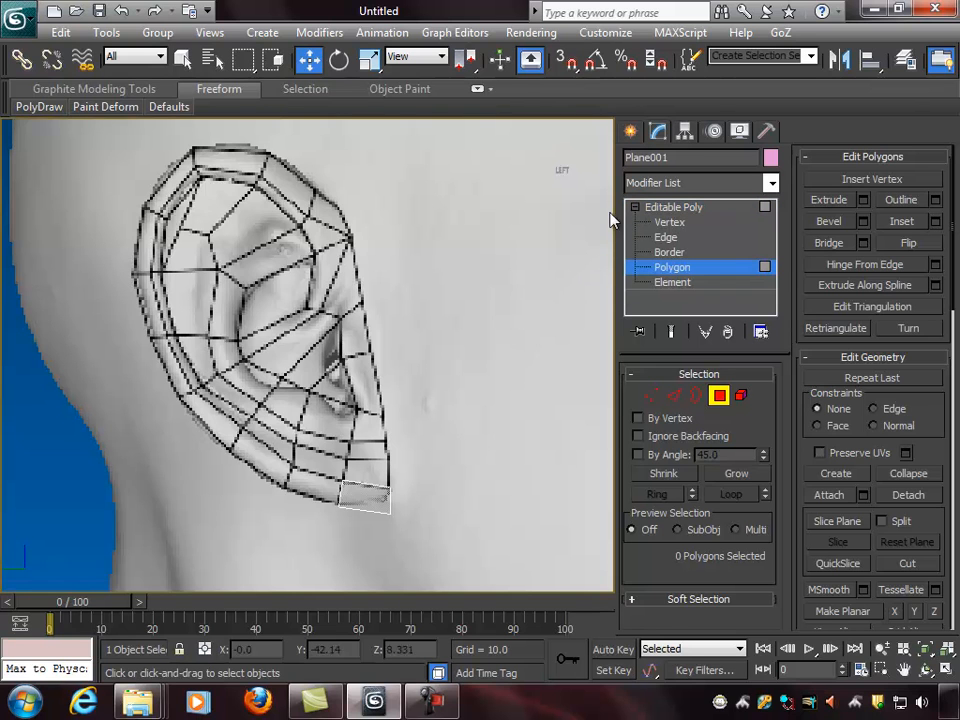
click(652, 397)
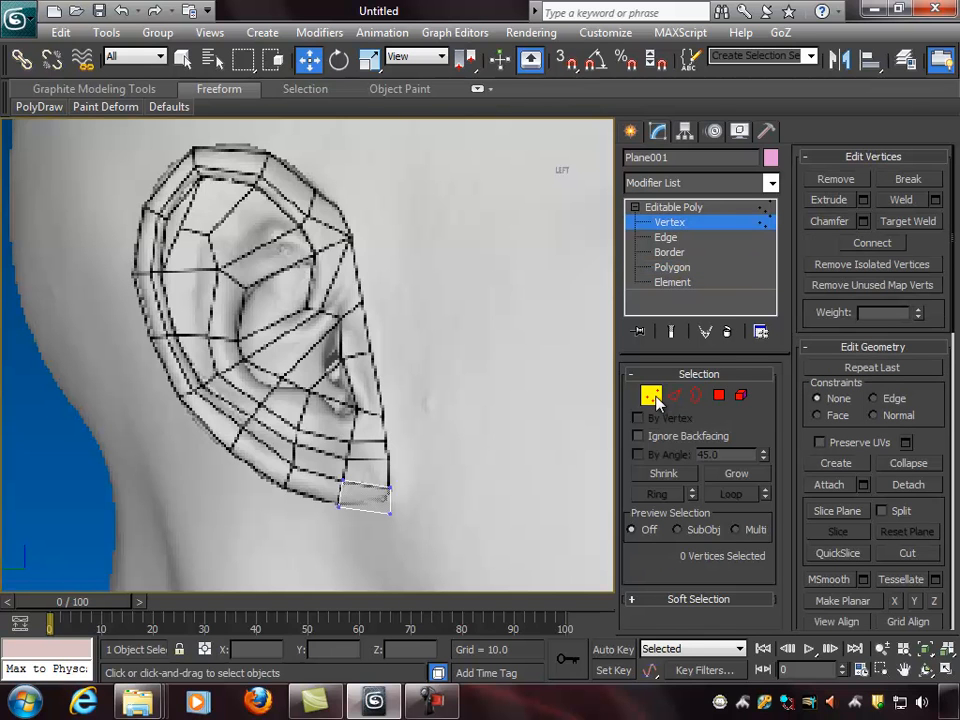
click(720, 396)
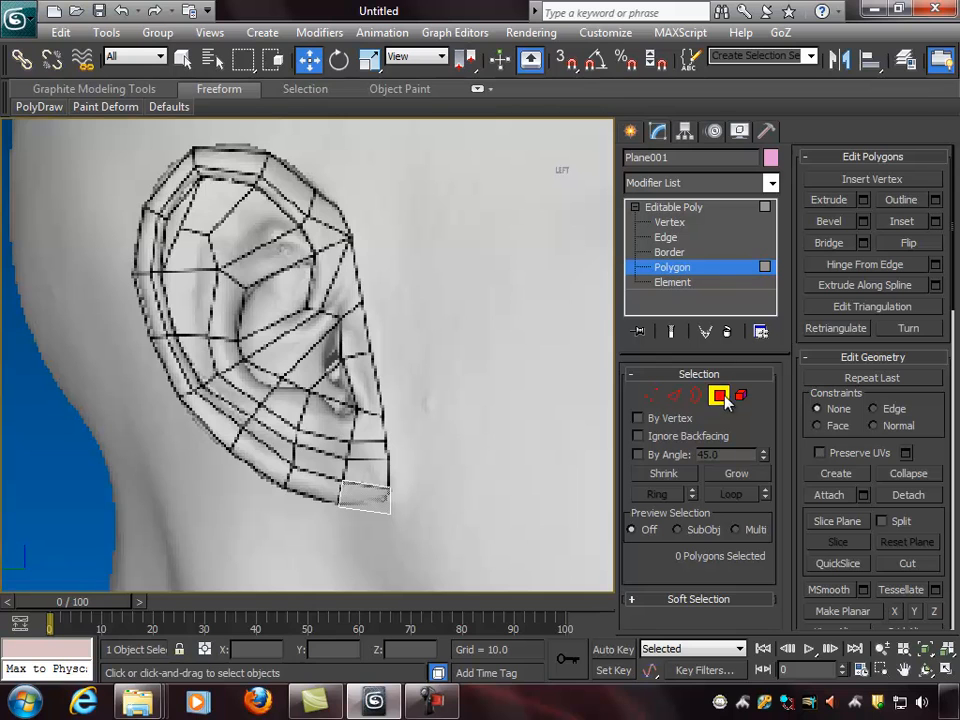
click(650, 396)
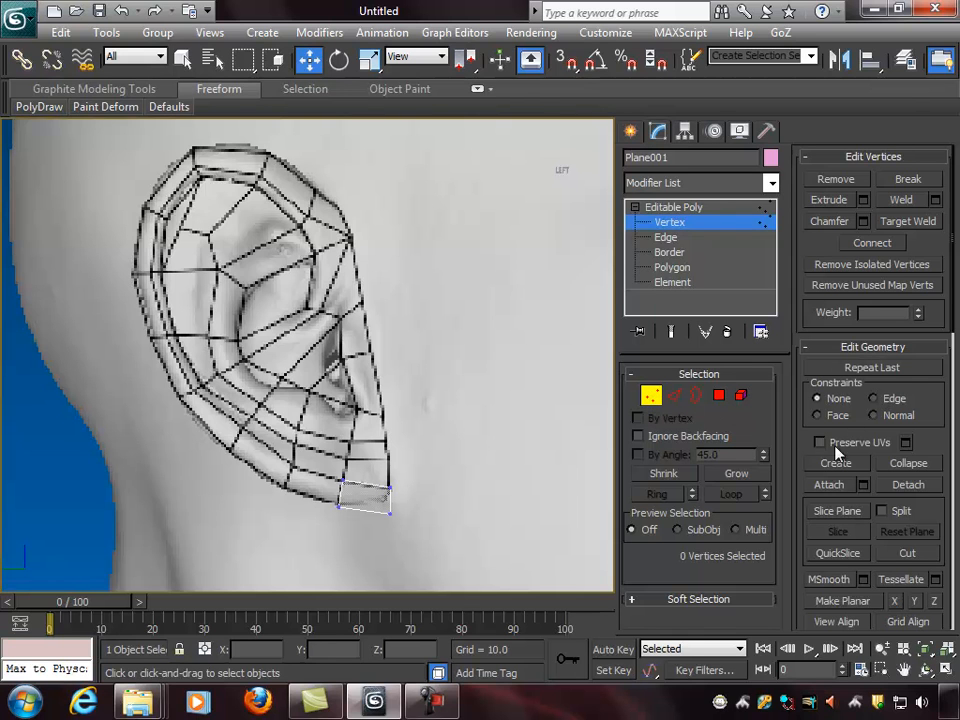
click(851, 470)
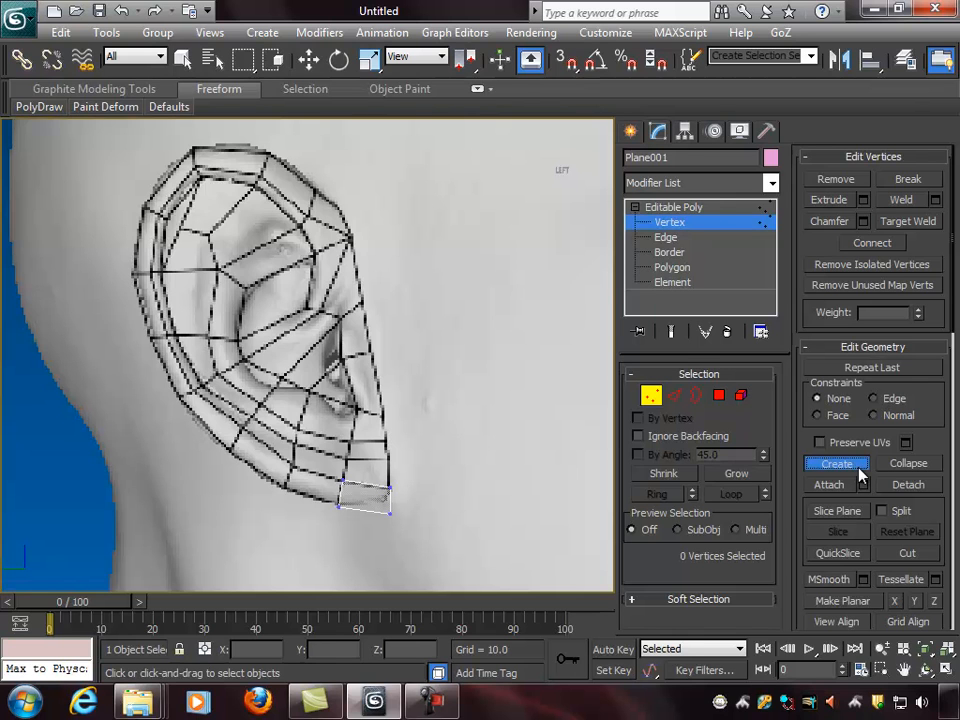
click(290, 462)
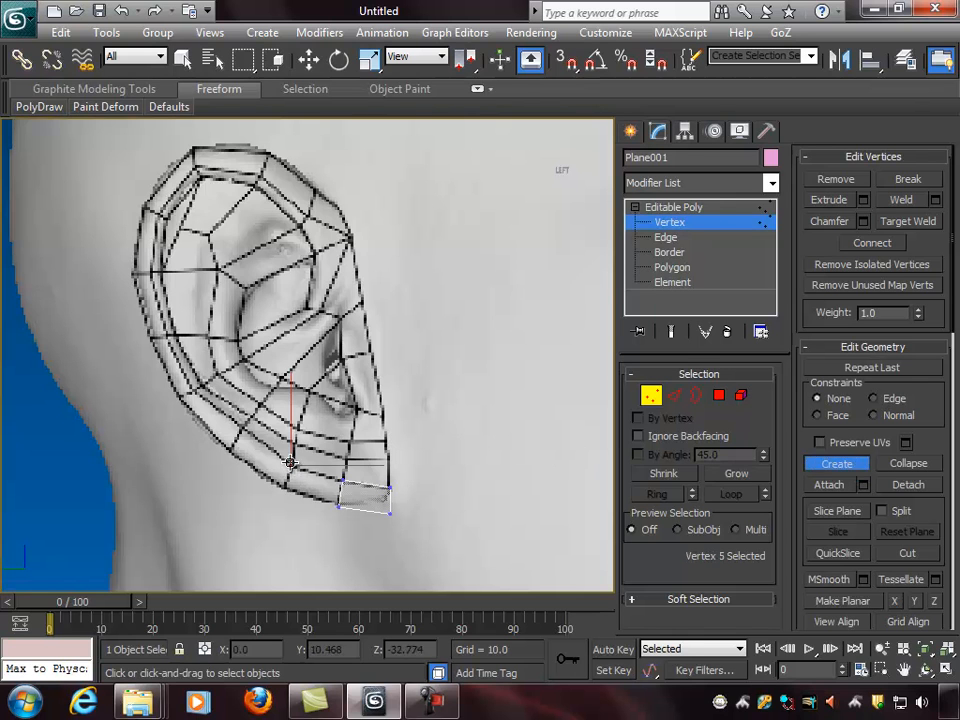
click(242, 430)
click(230, 452)
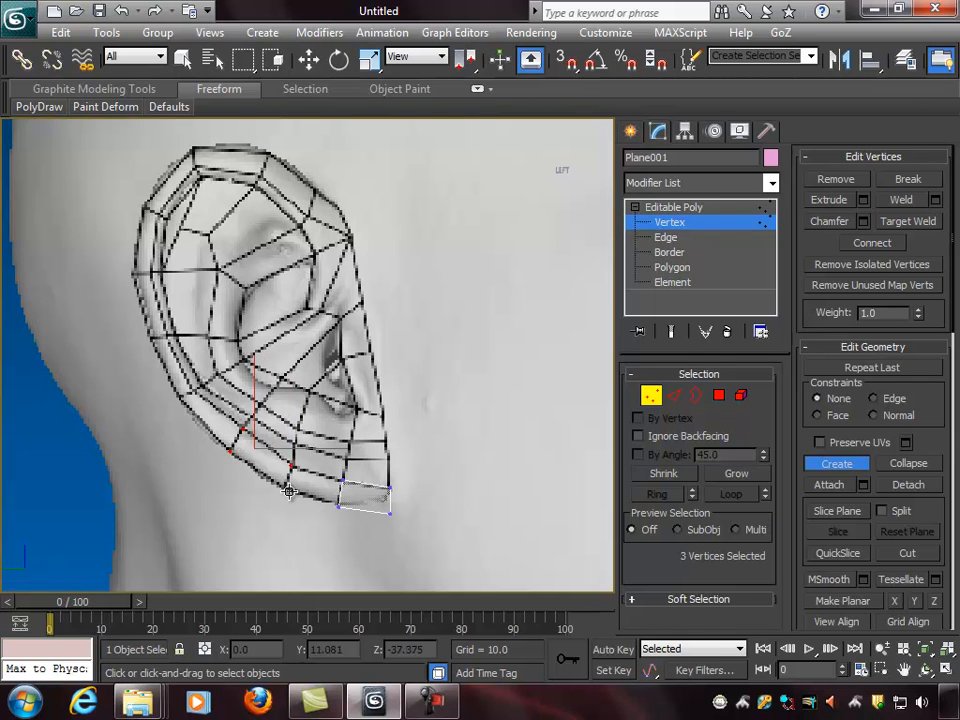
click(287, 490)
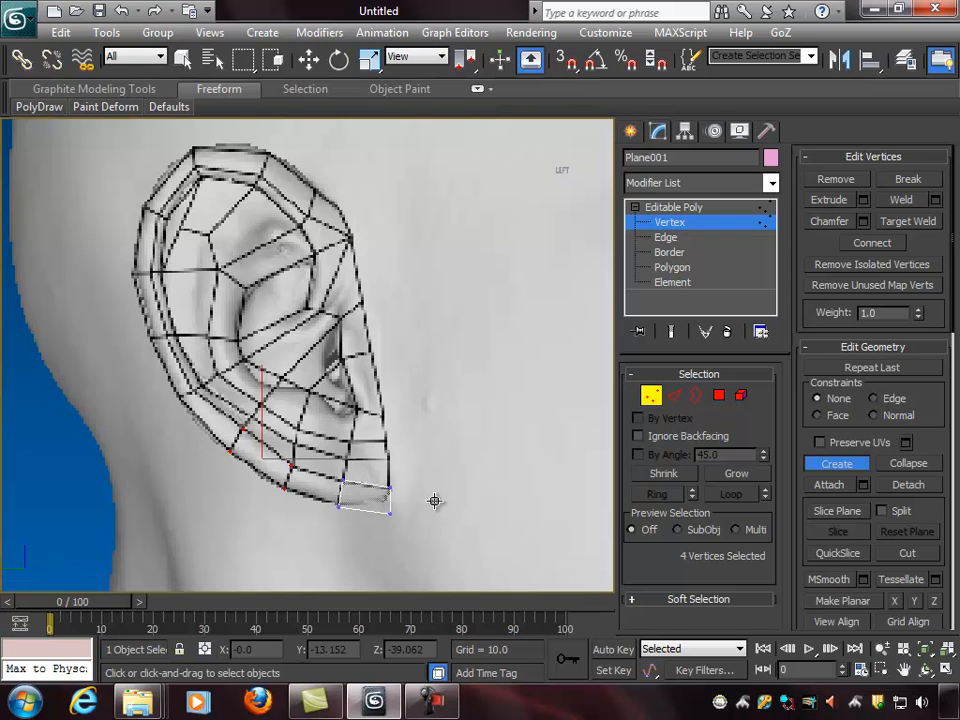
key(w)
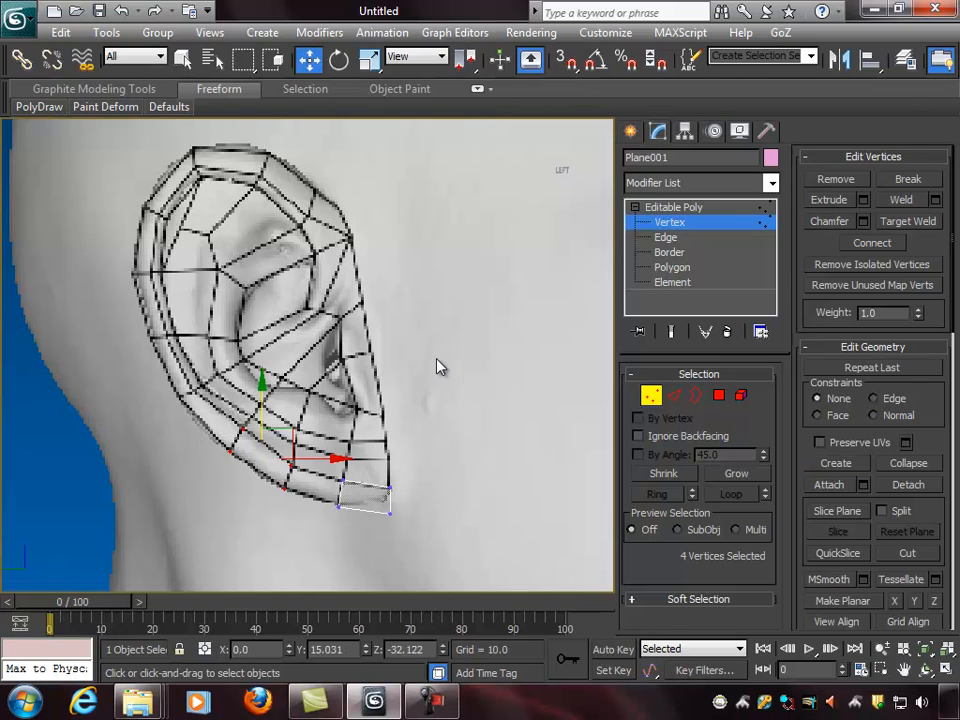
Step: Remove the four loose vertices from the lower outer rim
click(189, 405)
drag(156, 395, 305, 515)
click(238, 415)
drag(214, 403, 316, 538)
click(342, 527)
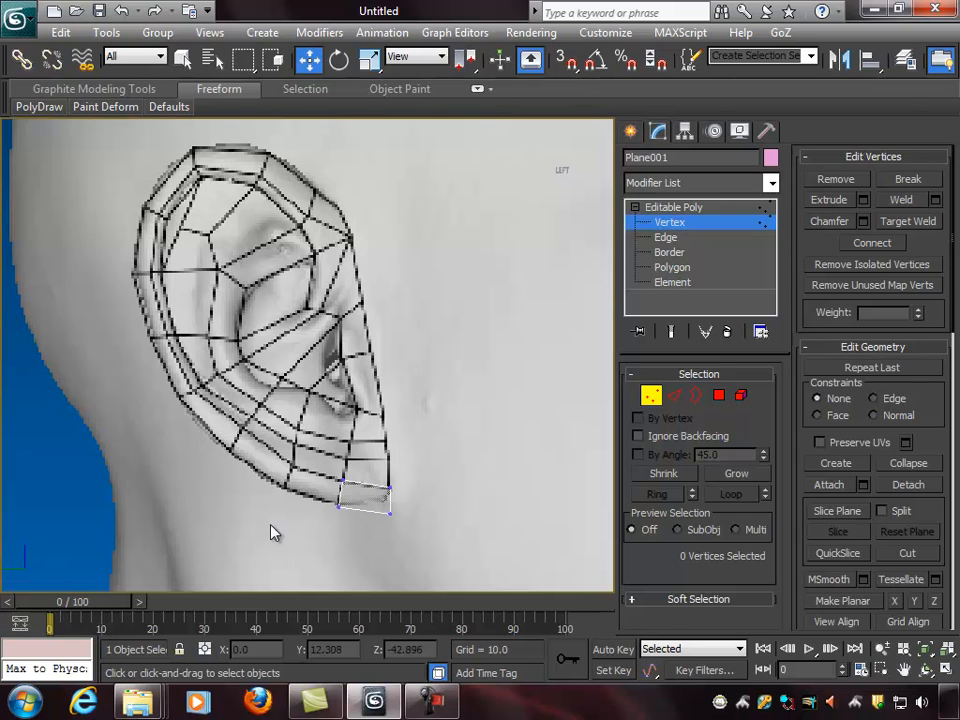
Step: Turn on 3D snapping and restrict the snap settings to Vertex only, with polygon editing active on the plane
click(718, 396)
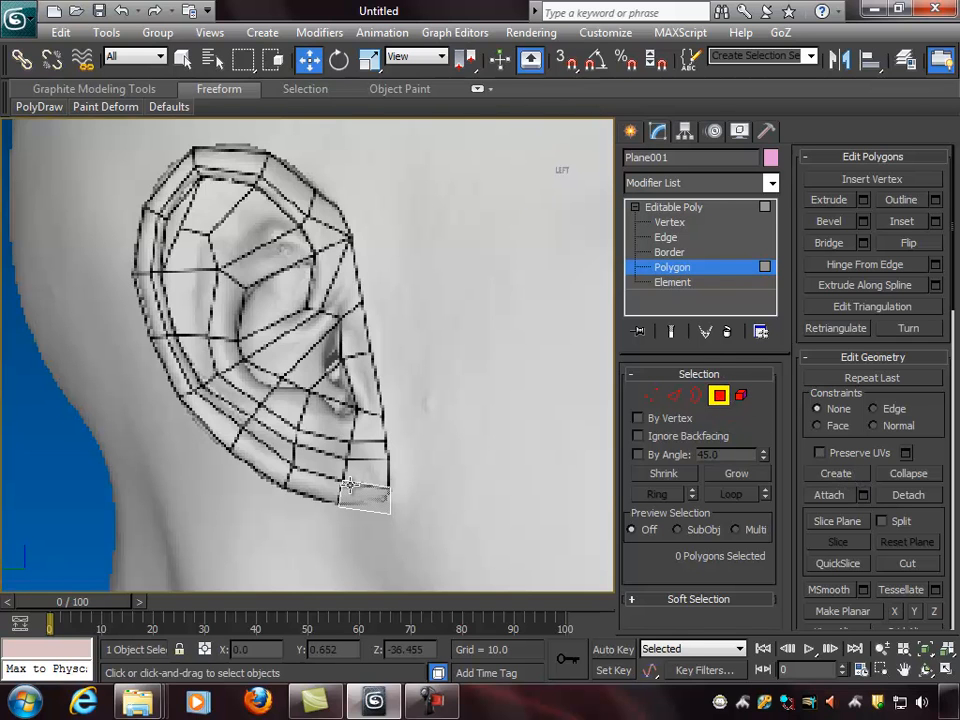
click(566, 61)
right_click(566, 61)
drag(462, 226, 382, 148)
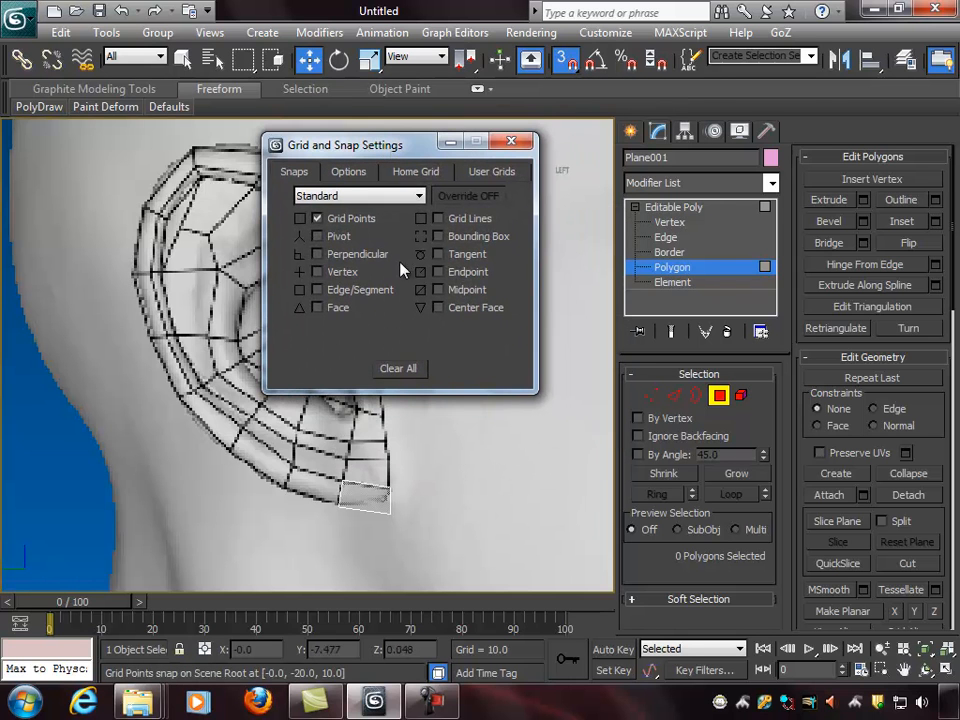
click(399, 369)
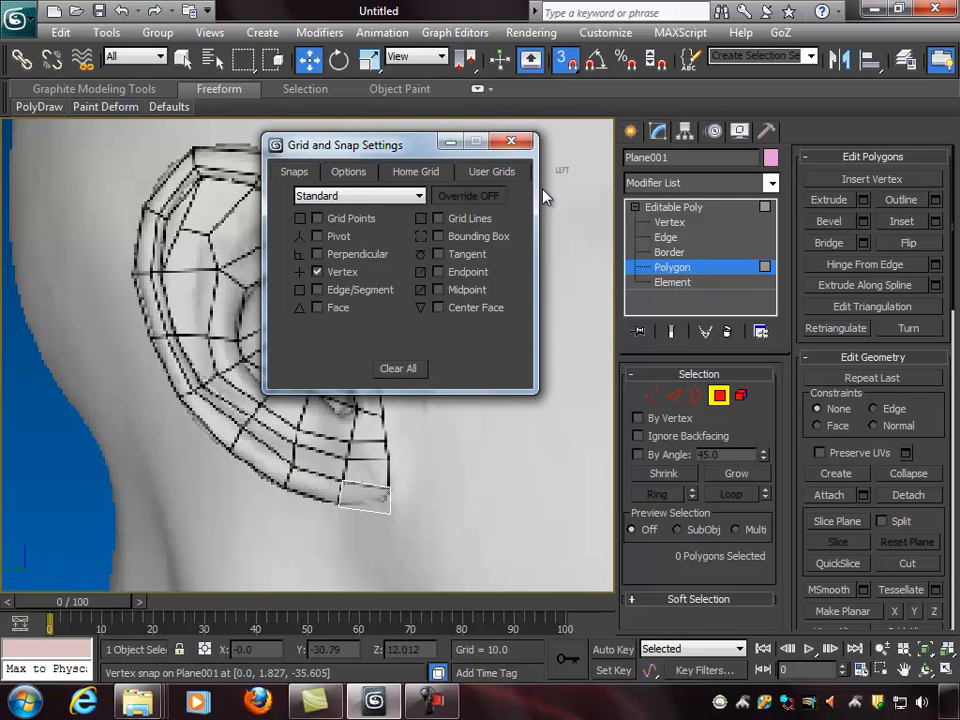
click(511, 142)
Step: Create a polygon over the outer-rim quad directly behind the earlobe, sharing the plane's two rear vertices
middle_drag(435, 424, 388, 309)
scroll(455, 379, up, 3)
scroll(405, 332, up, 2)
middle_drag(408, 355, 395, 319)
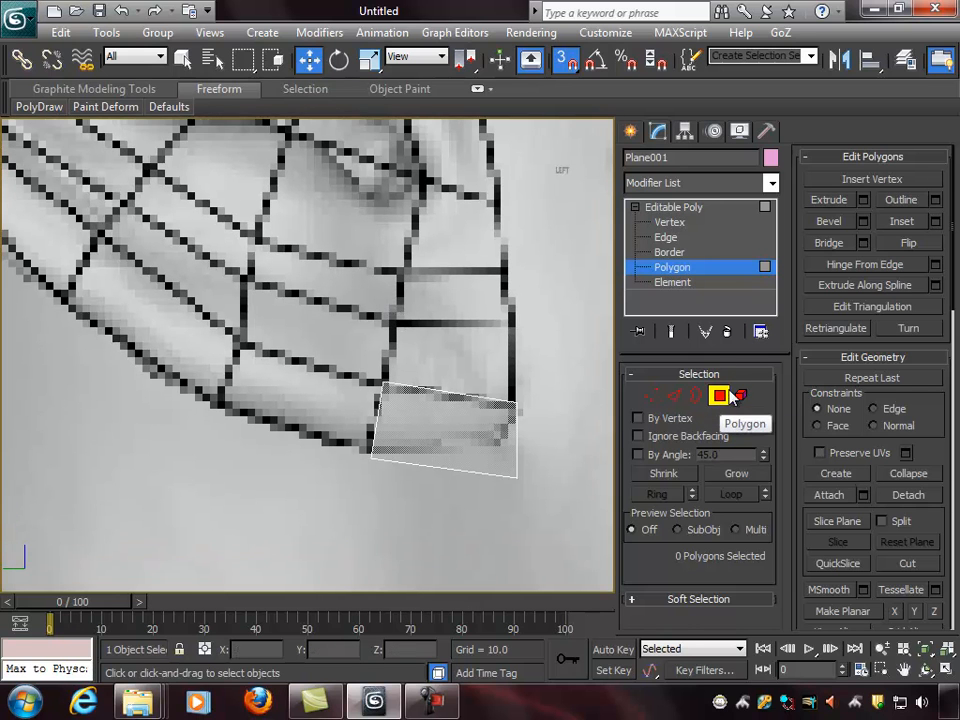
click(837, 474)
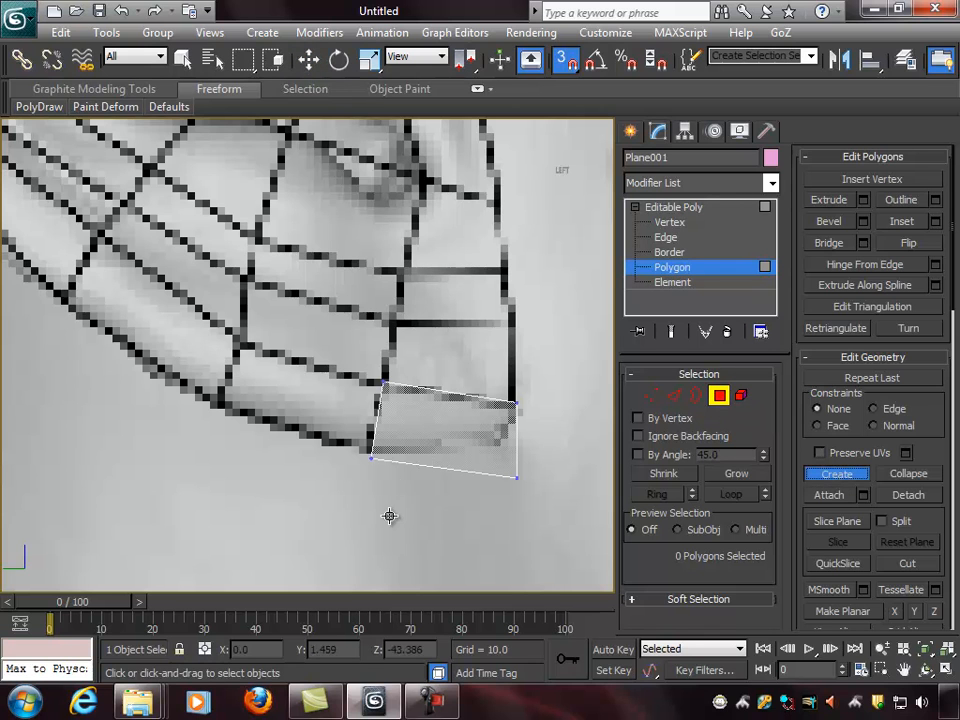
click(383, 382)
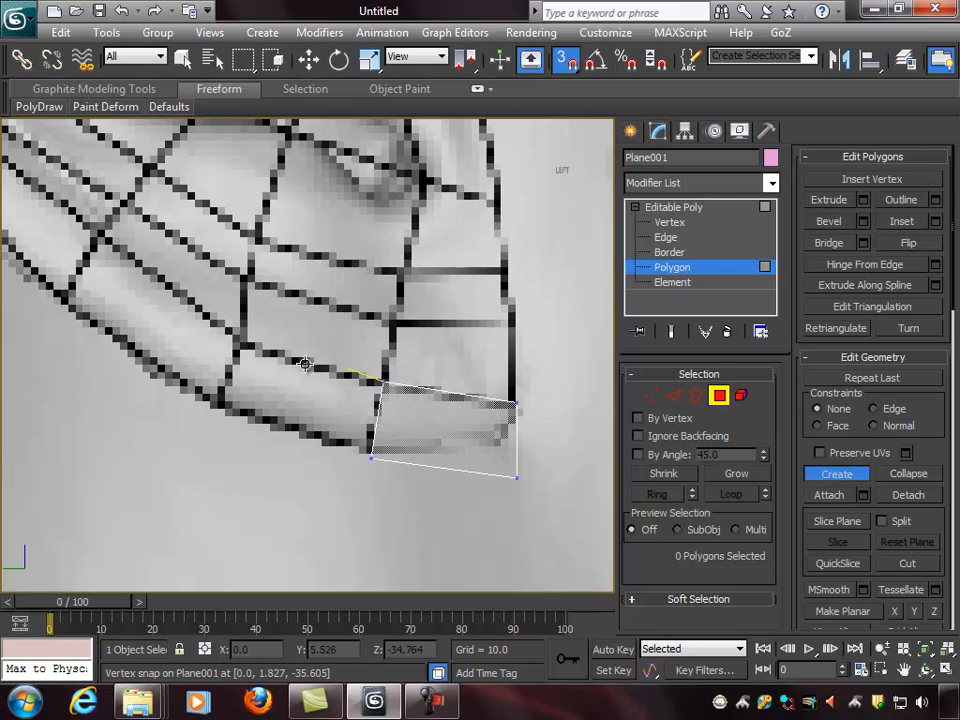
click(239, 339)
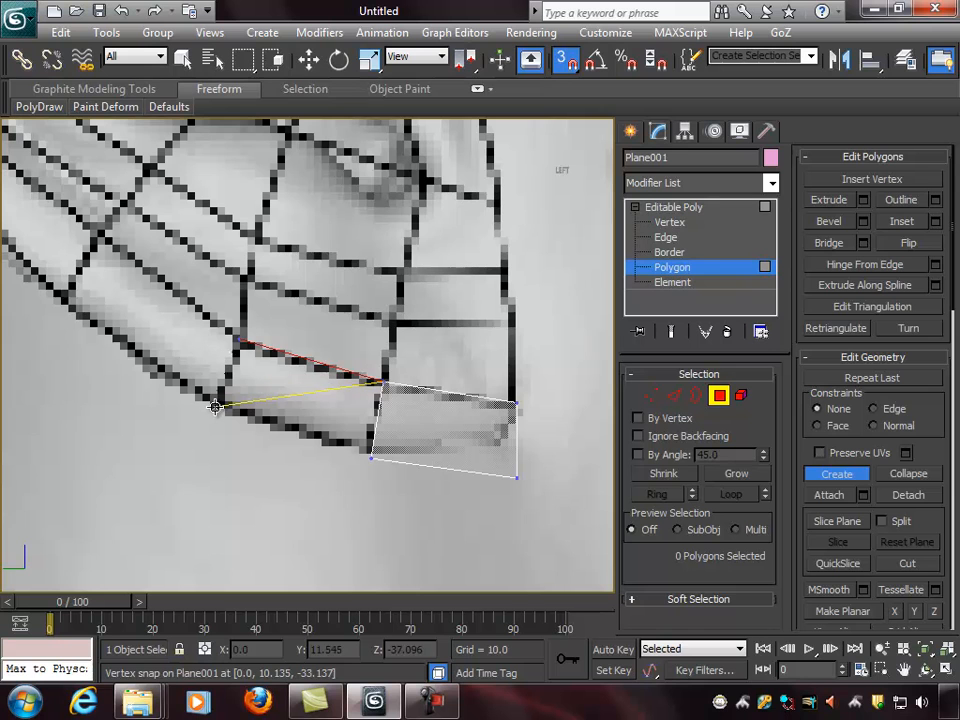
click(216, 405)
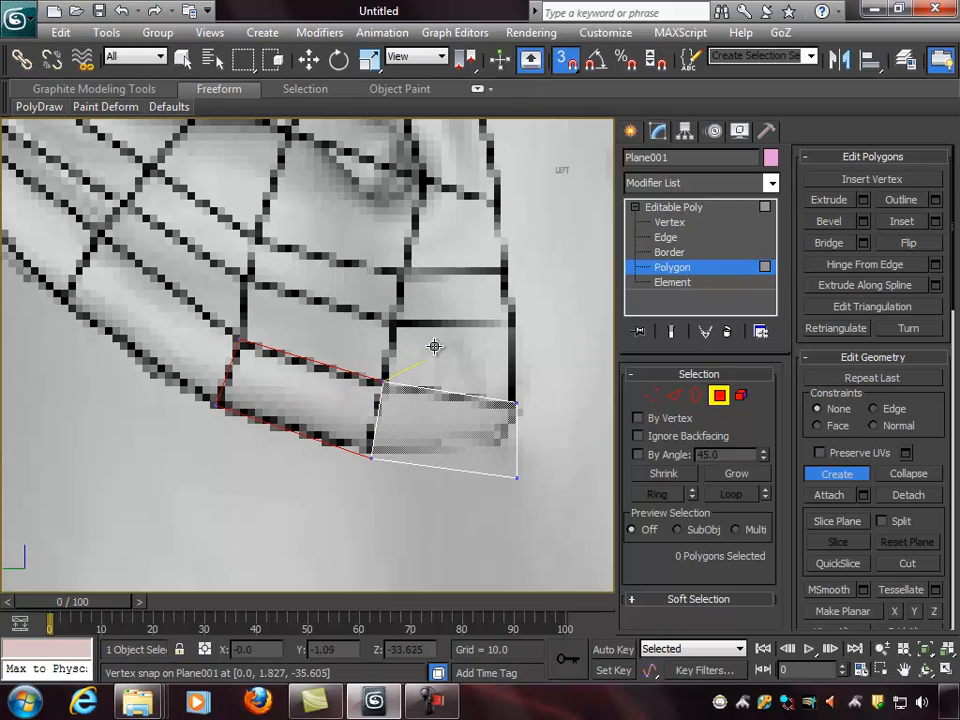
click(383, 382)
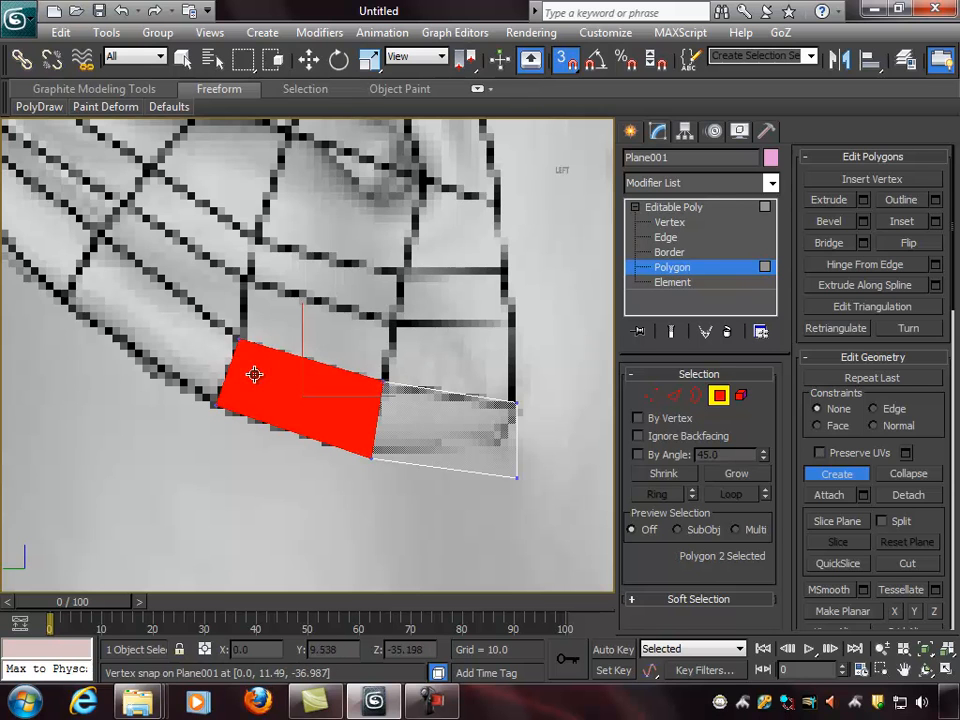
Step: Extend the outer-rim strip with a second polygon over the next reference quad up and behind the first one
middle_drag(212, 343, 335, 414)
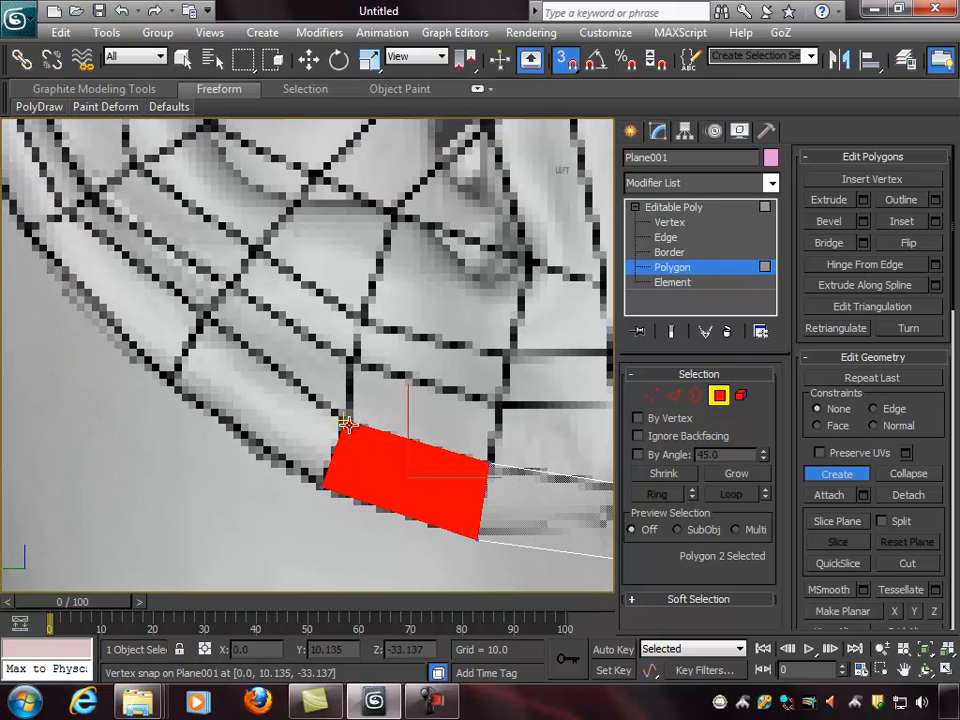
click(302, 380)
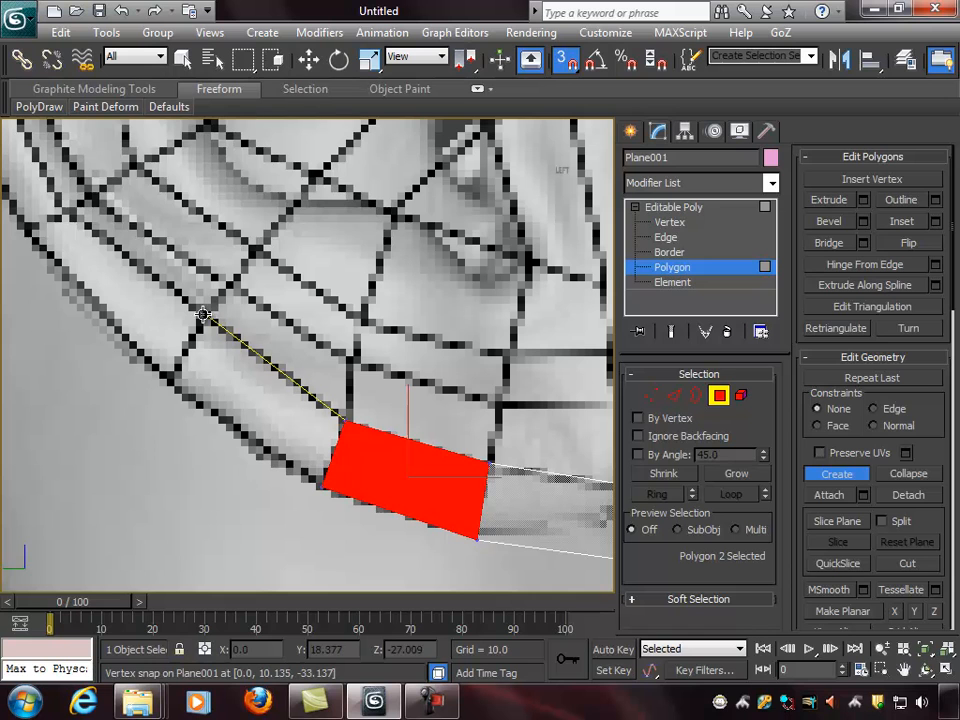
click(166, 380)
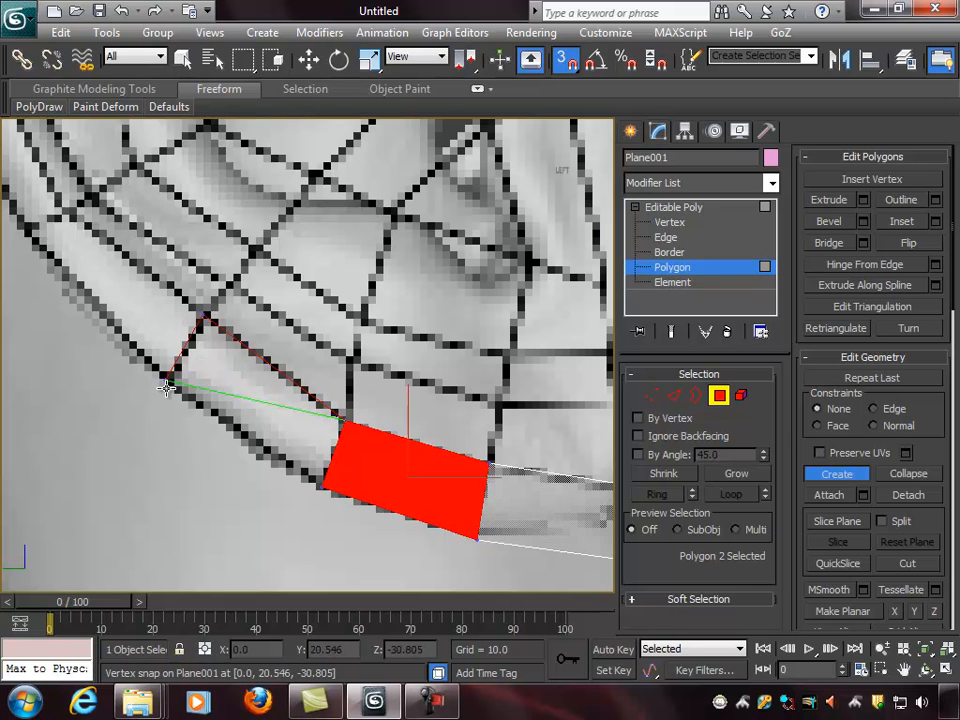
click(322, 486)
click(348, 447)
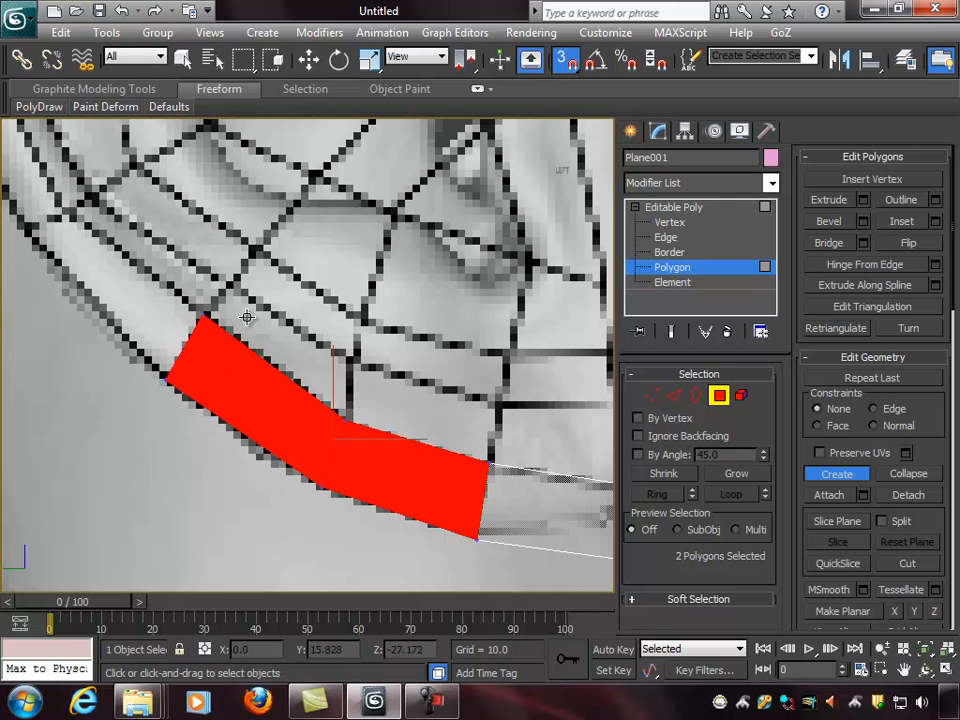
Step: Create the third outer-rim polygon up to the bend at the ear's lower rear, snapping to the strip's end vertices
middle_drag(208, 330, 291, 415)
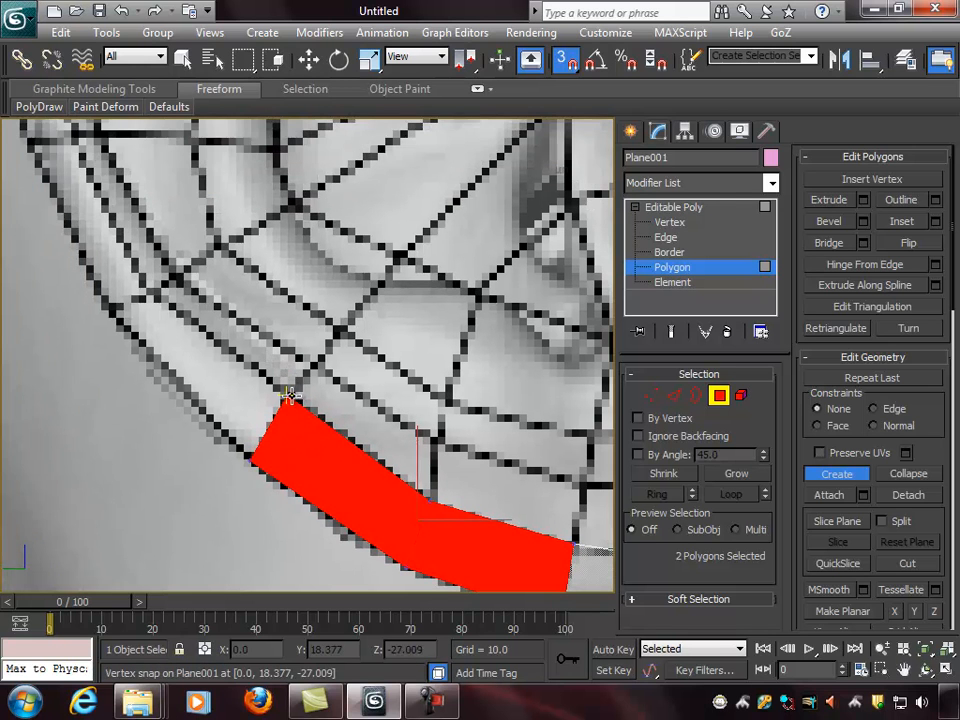
click(286, 396)
click(148, 293)
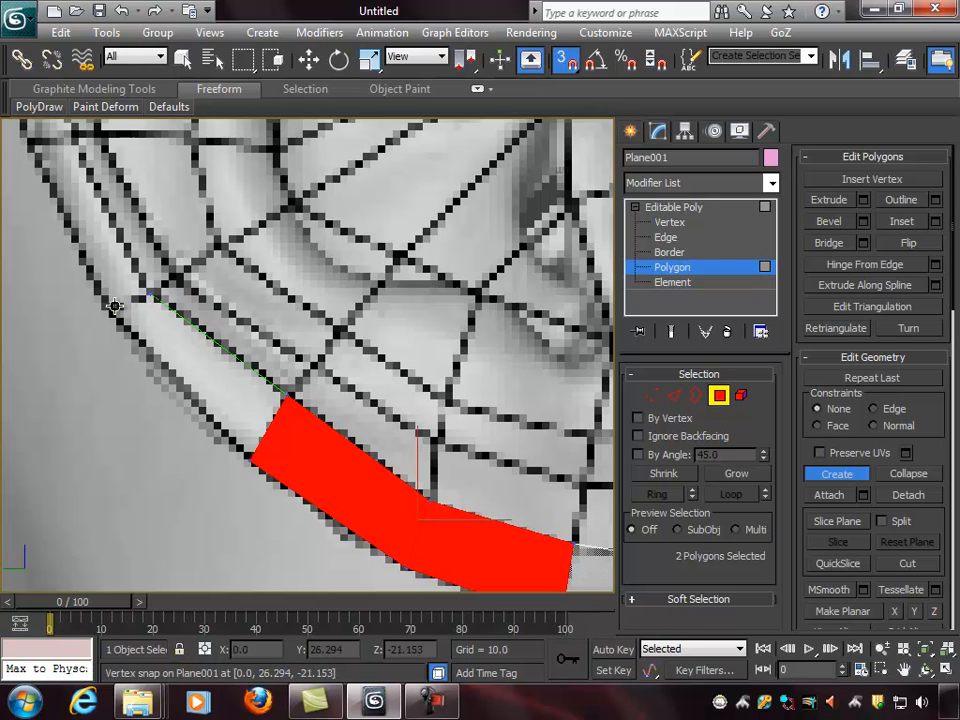
click(109, 310)
click(263, 428)
click(286, 396)
Step: Create the fourth outer-rim polygon from the lower rear bend up to the first horizontal reference line
middle_drag(311, 346, 387, 491)
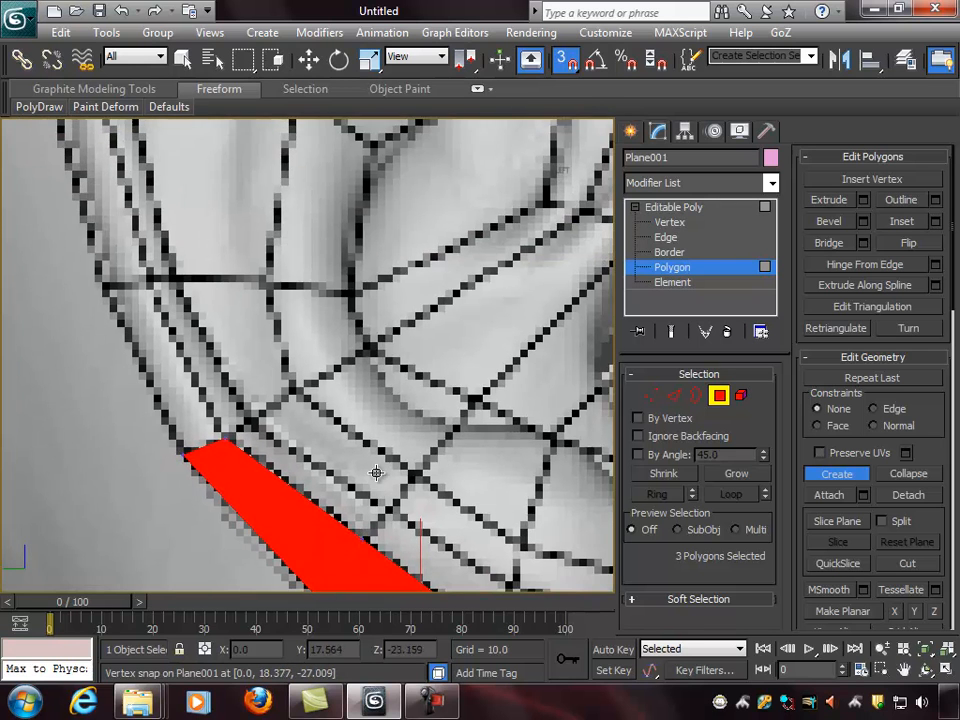
click(222, 436)
click(148, 288)
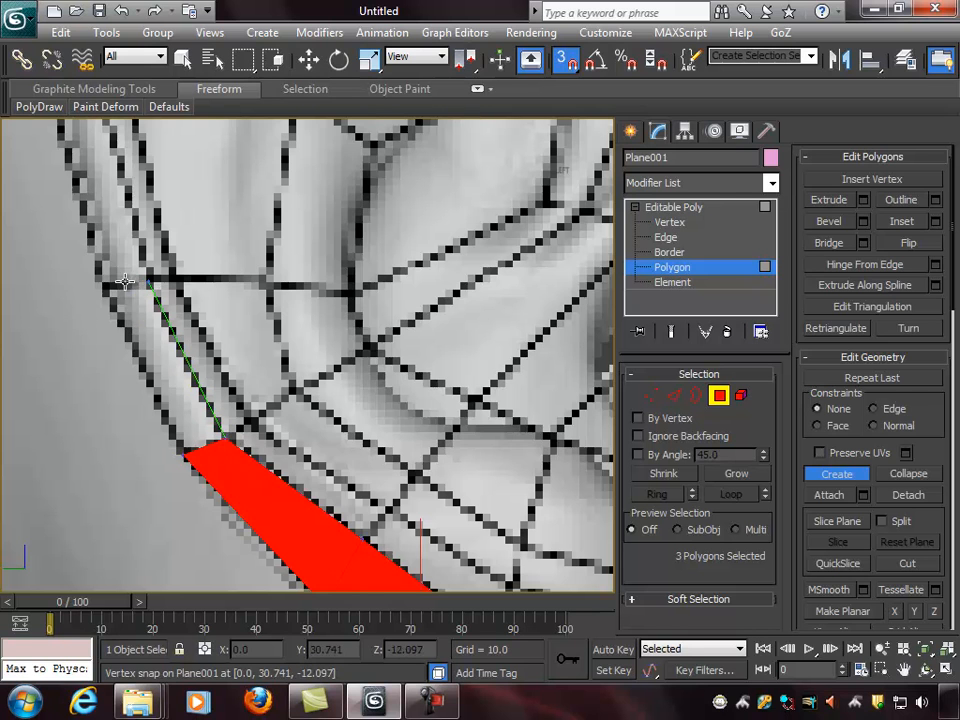
click(101, 287)
click(223, 437)
Step: Create the fifth outer-rim polygon from the first horizontal reference line up to the second, sharing the strip's two end vertices
scroll(224, 438, down, 4)
scroll(250, 392, up, 2)
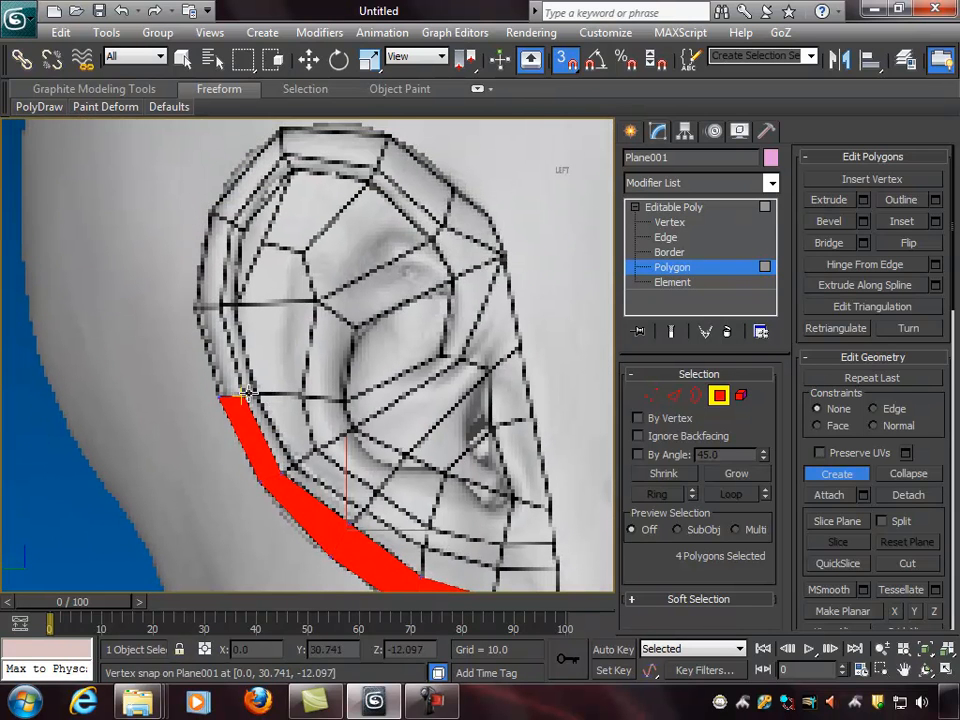
middle_drag(296, 379, 296, 360)
scroll(296, 360, up, 4)
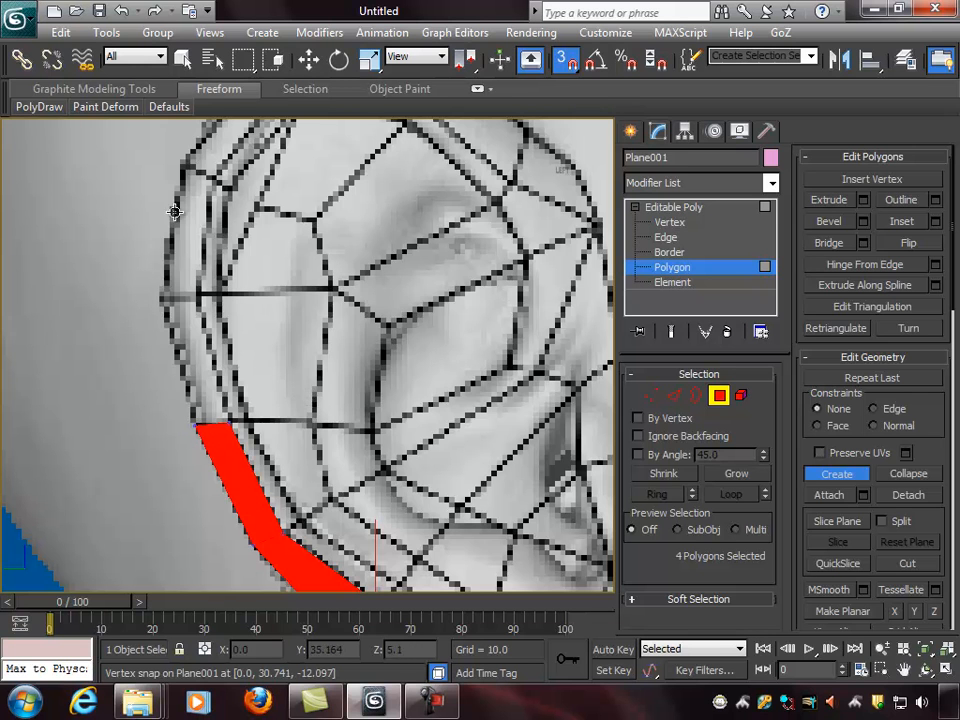
scroll(317, 339, up, 3)
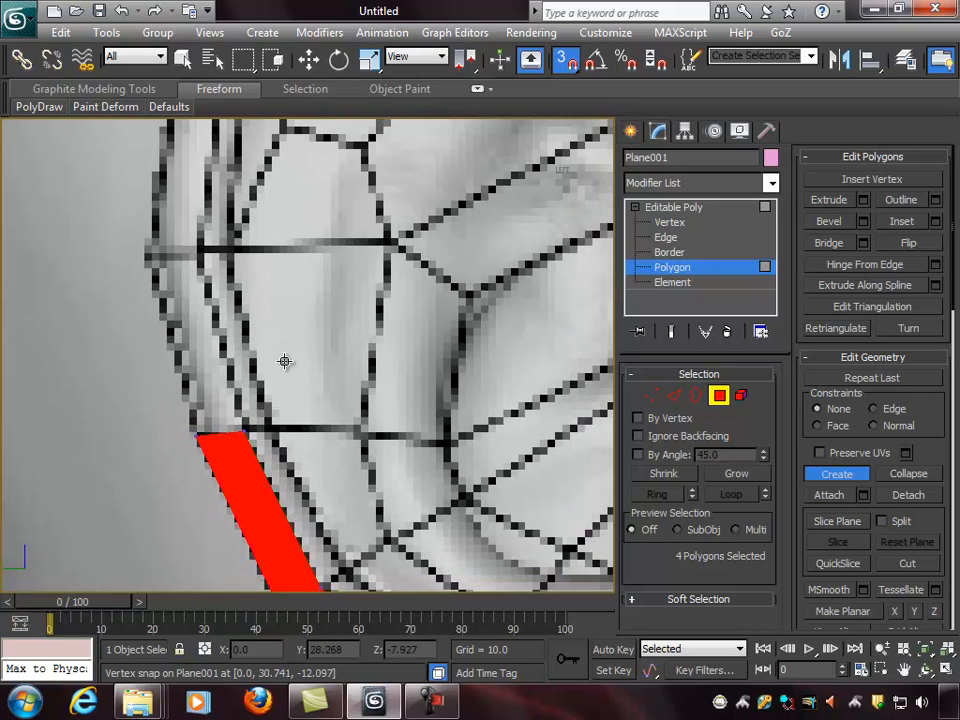
click(242, 432)
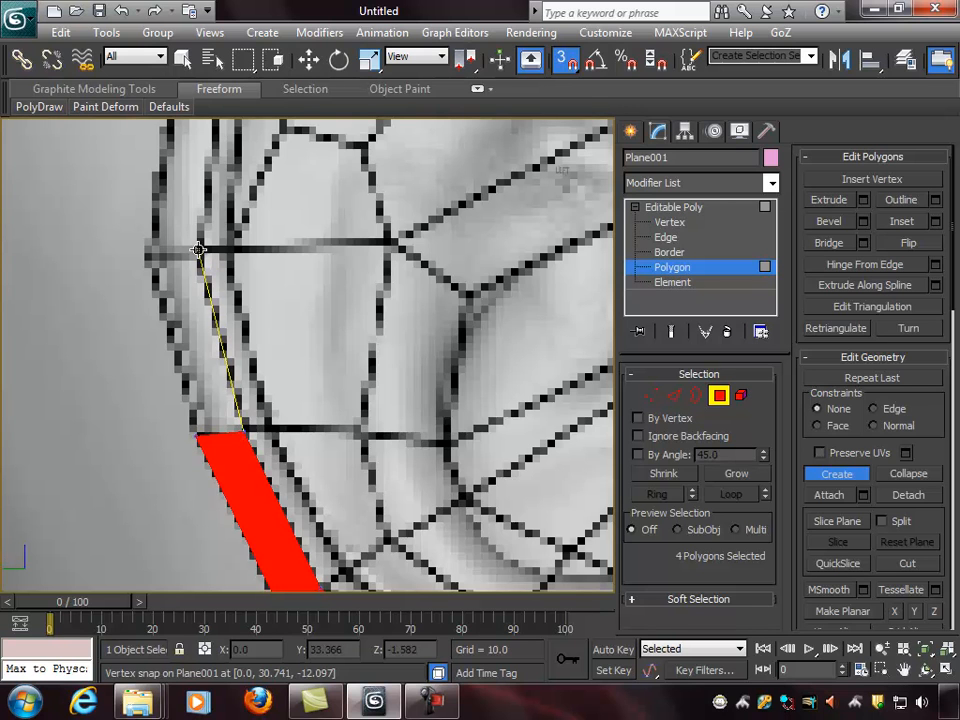
click(147, 252)
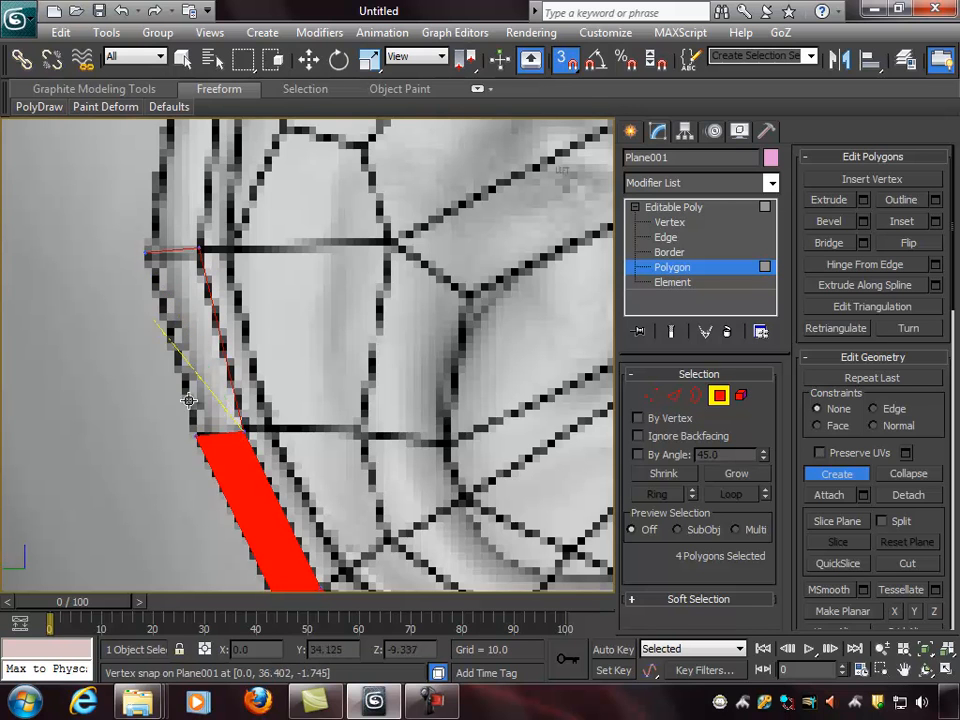
click(197, 432)
click(228, 420)
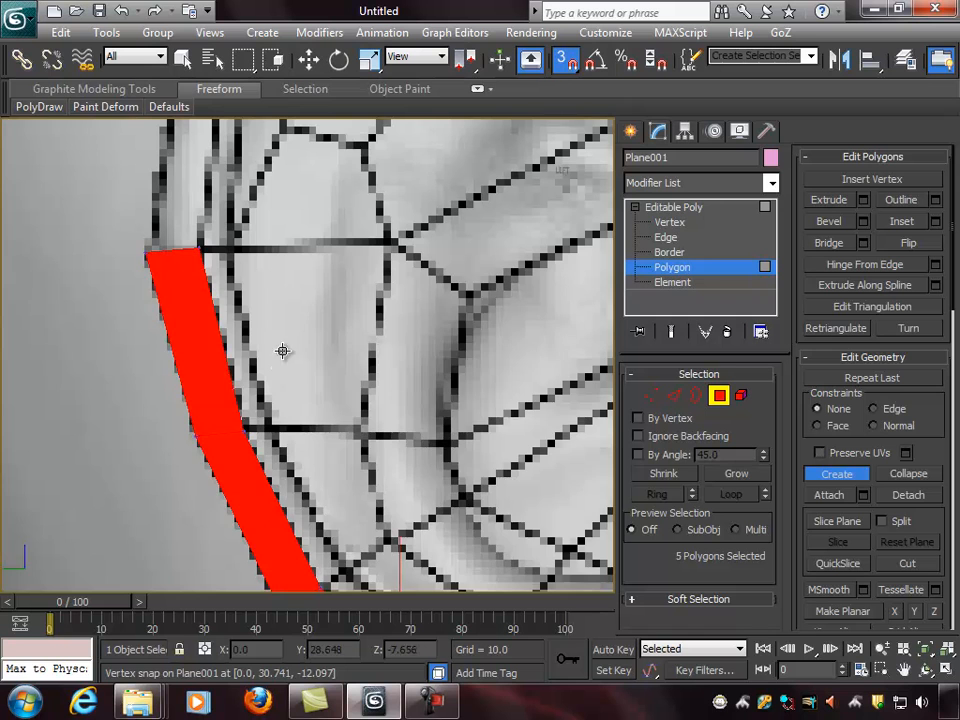
Step: Create the sixth outer-rim polygon from the second horizontal reference line up to the bend at the ear's upper rear
middle_drag(279, 349, 285, 456)
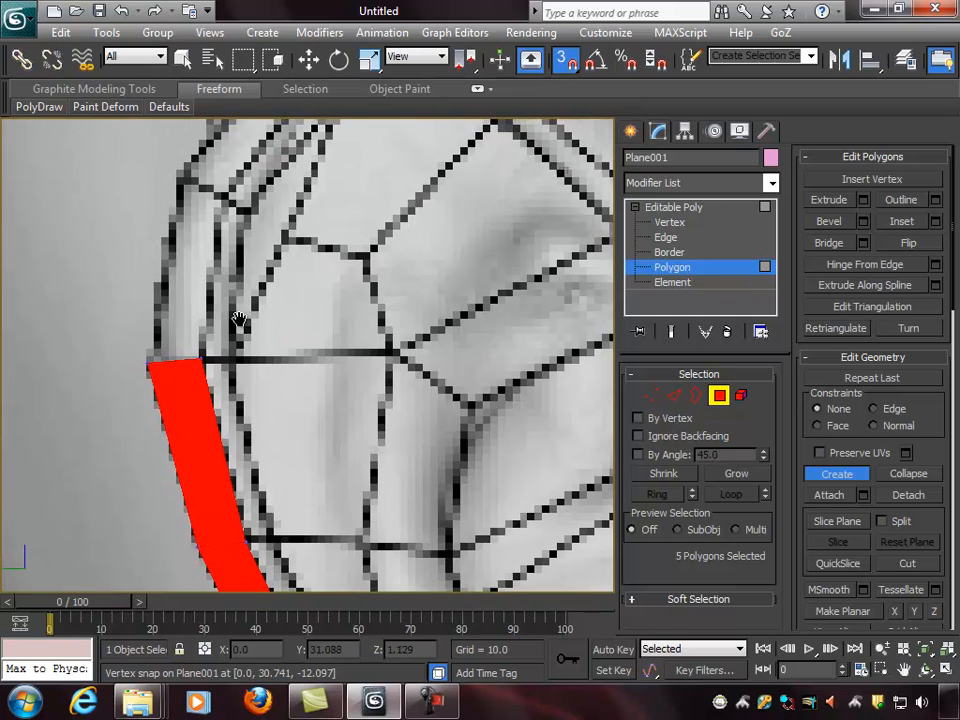
middle_drag(236, 300, 229, 366)
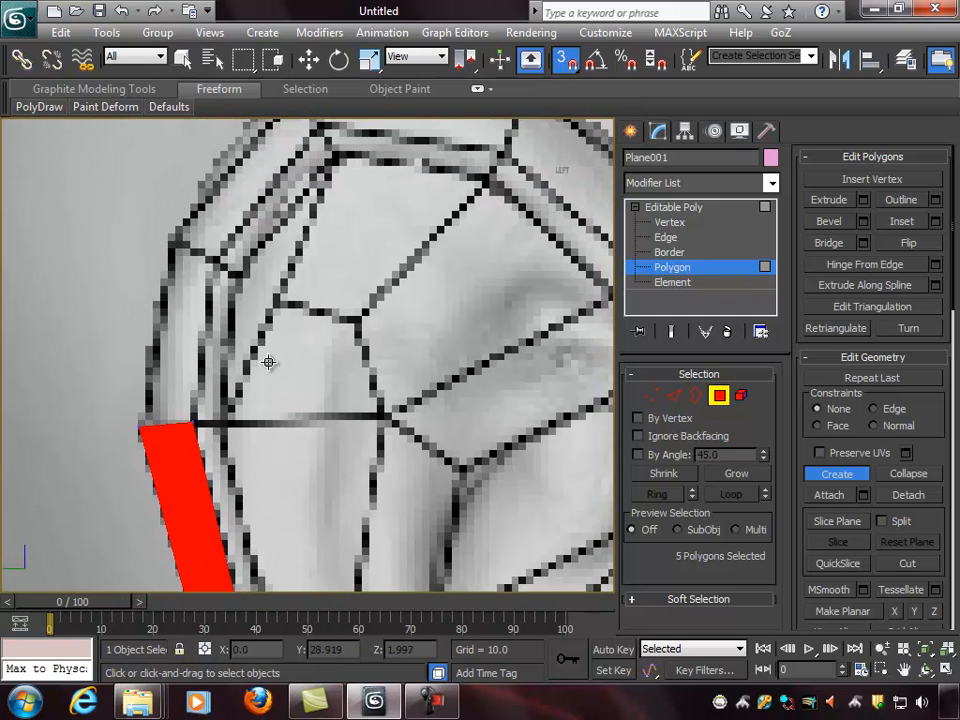
middle_drag(295, 343, 275, 353)
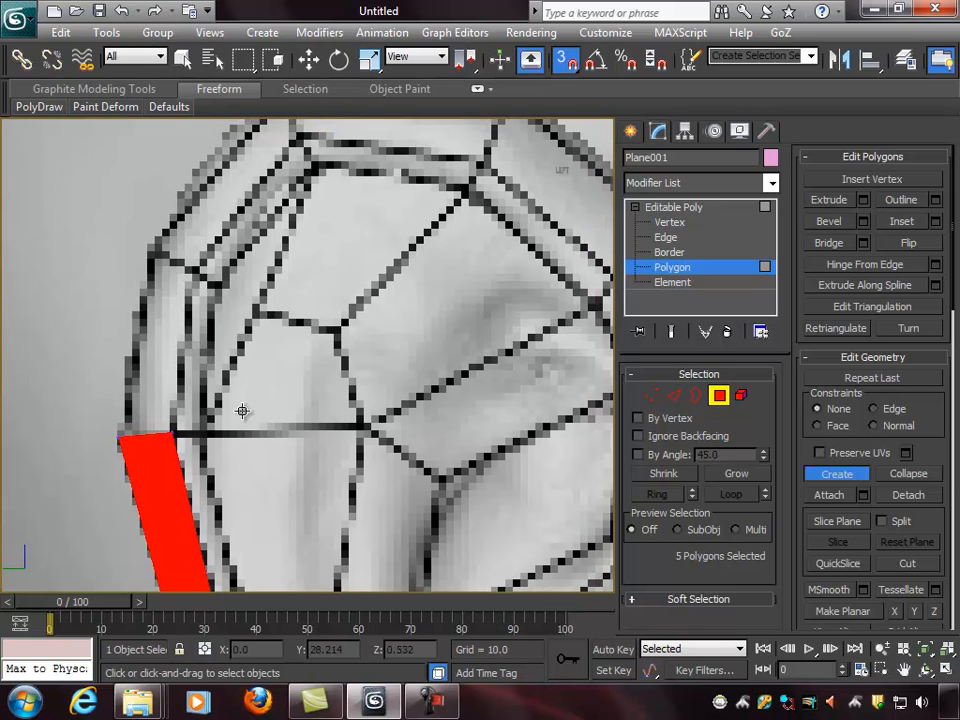
click(172, 433)
click(194, 269)
click(150, 247)
click(120, 434)
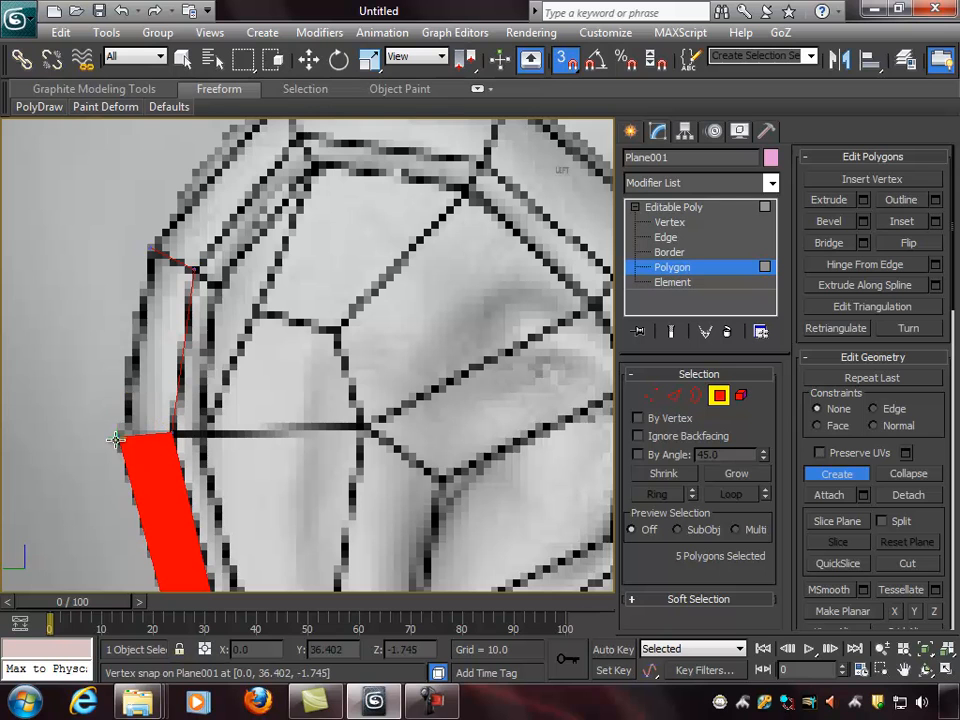
click(168, 432)
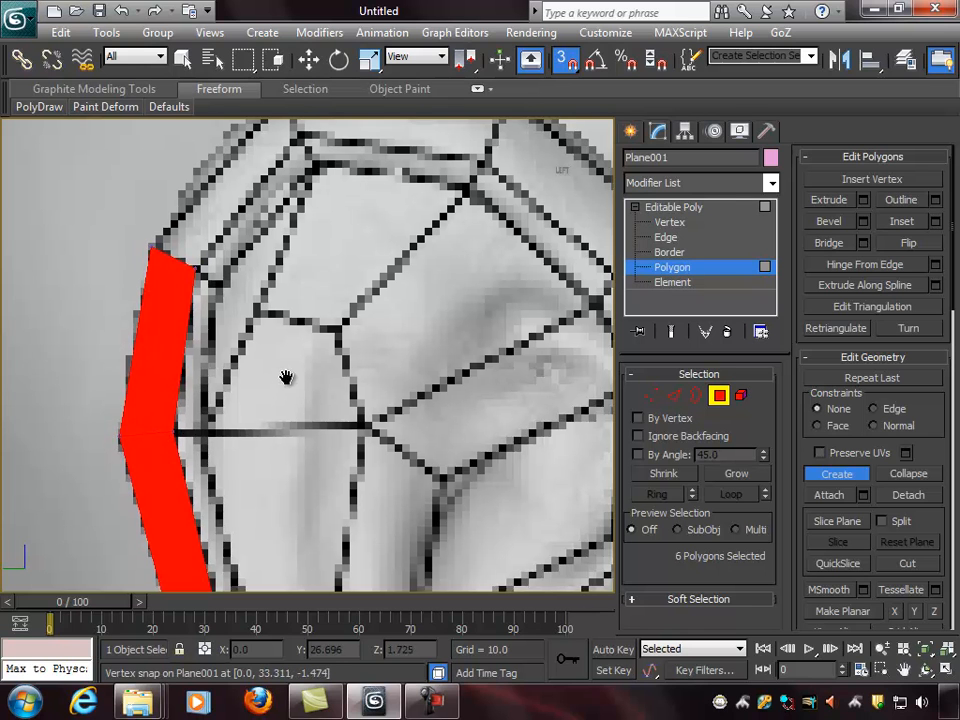
Step: Create the seventh outer-rim polygon along the upper-rear slope, from the bend up to the ear's top rear corner
middle_drag(231, 222, 198, 286)
click(160, 330)
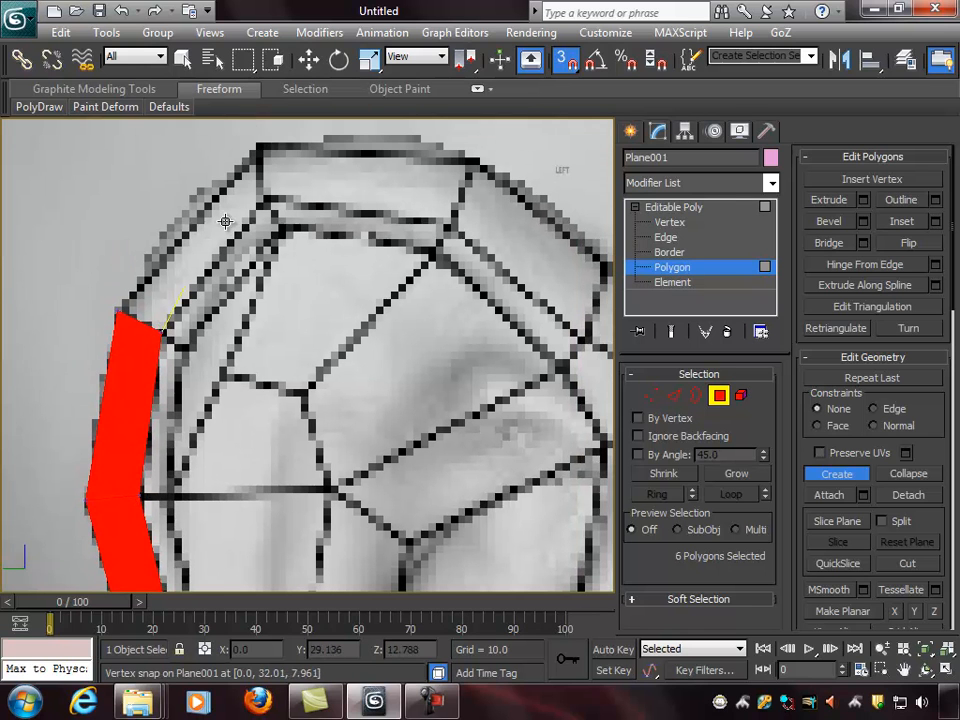
click(257, 149)
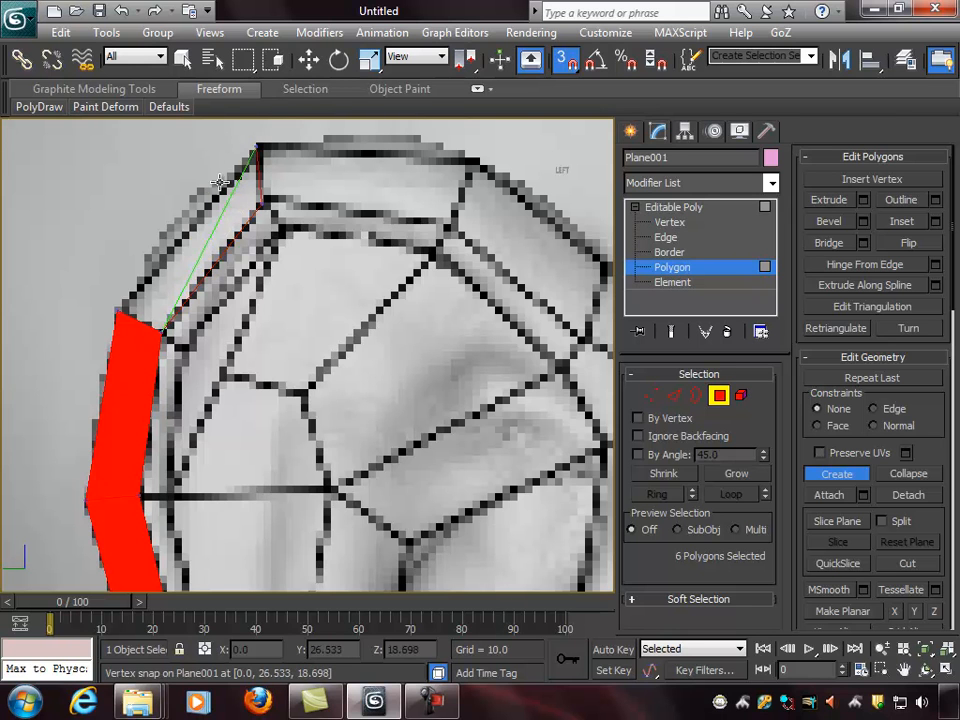
click(119, 310)
click(163, 332)
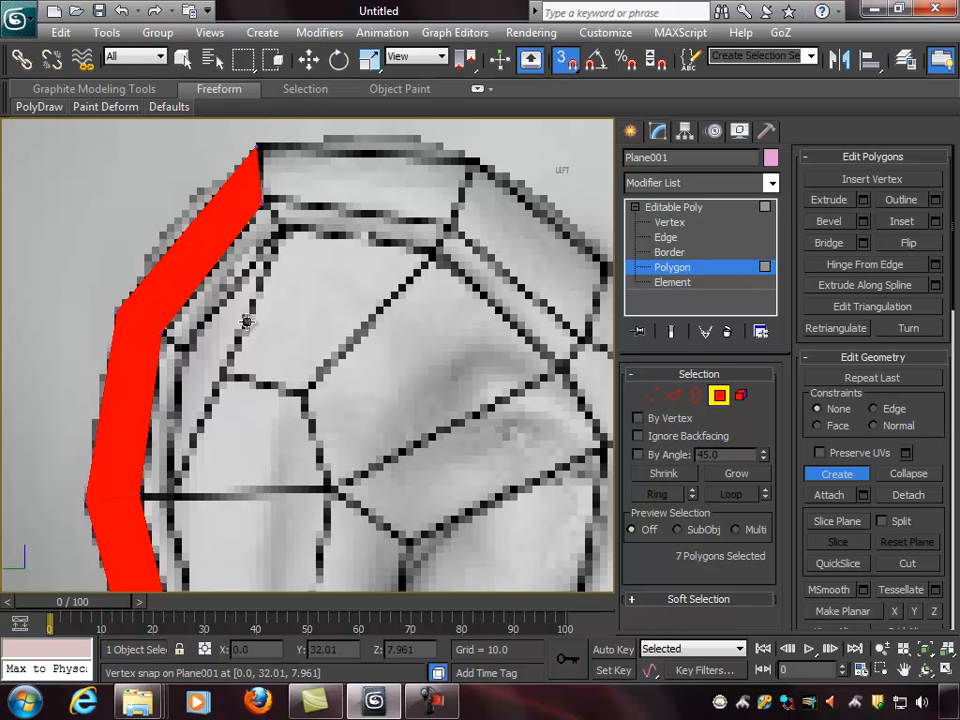
Step: Create the eighth outer-rim polygon across the top of the ear up to its front top corner
middle_drag(292, 286, 199, 343)
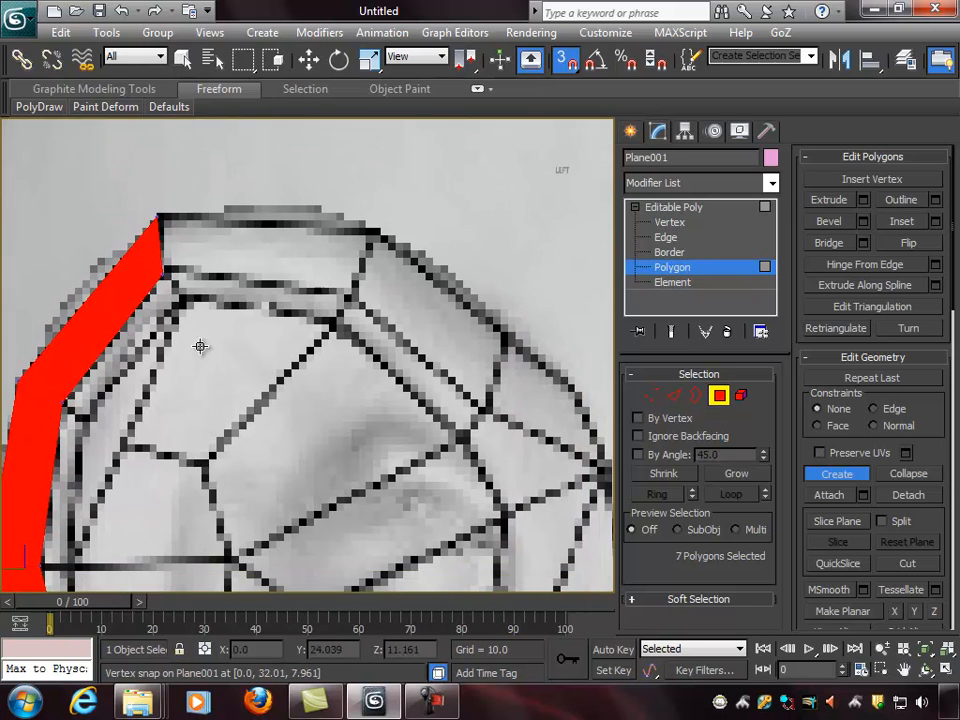
click(156, 216)
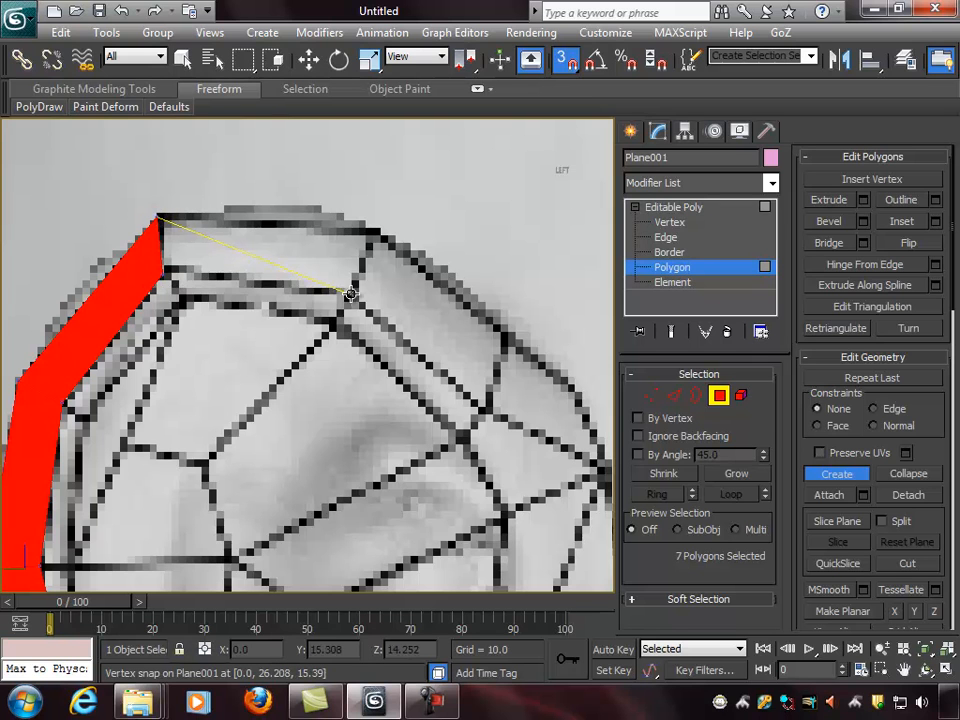
click(349, 298)
click(374, 231)
click(156, 216)
Step: Create the ninth outer-rim polygon over the long reference quad sloping down from the front top corner
middle_drag(343, 330, 155, 260)
click(160, 228)
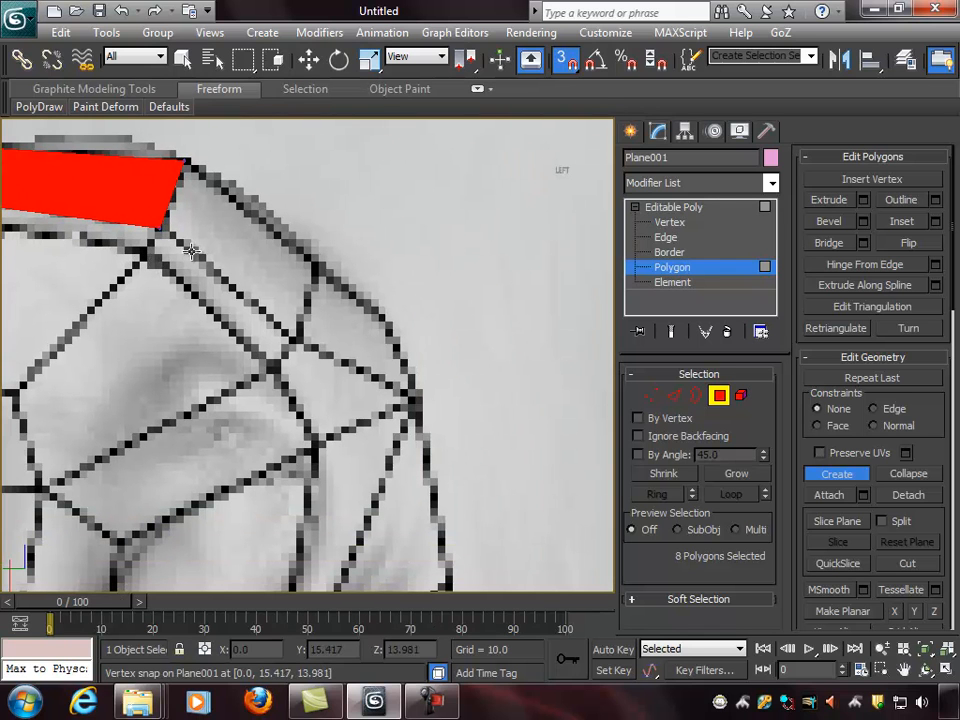
click(296, 343)
click(318, 264)
click(184, 161)
click(158, 230)
Step: Create the tenth outer-rim polygon over the short front quad, ending the strip at the point where the rim meets the head
middle_drag(294, 281, 178, 198)
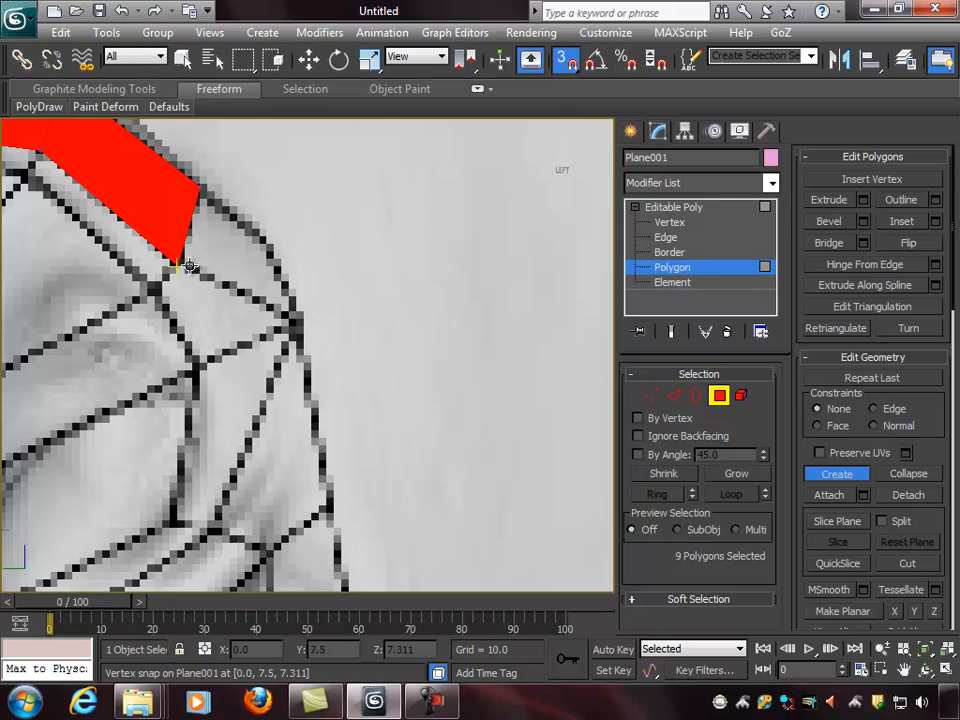
click(178, 264)
click(290, 328)
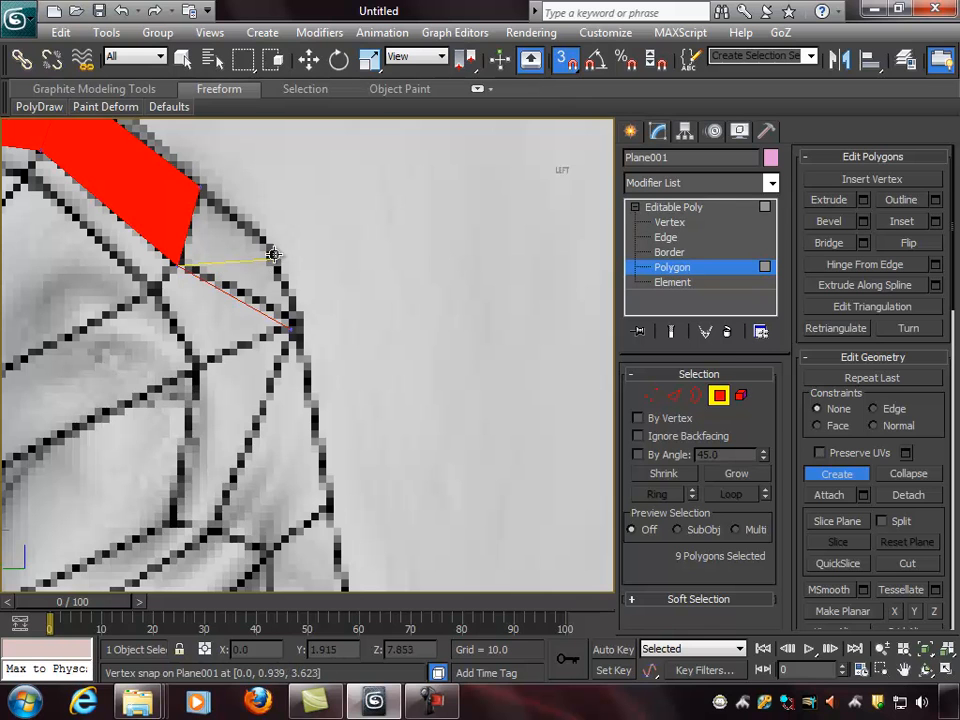
click(276, 247)
click(200, 186)
click(178, 264)
Step: Create a polygon over the reference quad directly below the rim's front end, sharing the last rim polygon's inner edge
middle_drag(283, 298, 358, 272)
scroll(358, 272, down, 3)
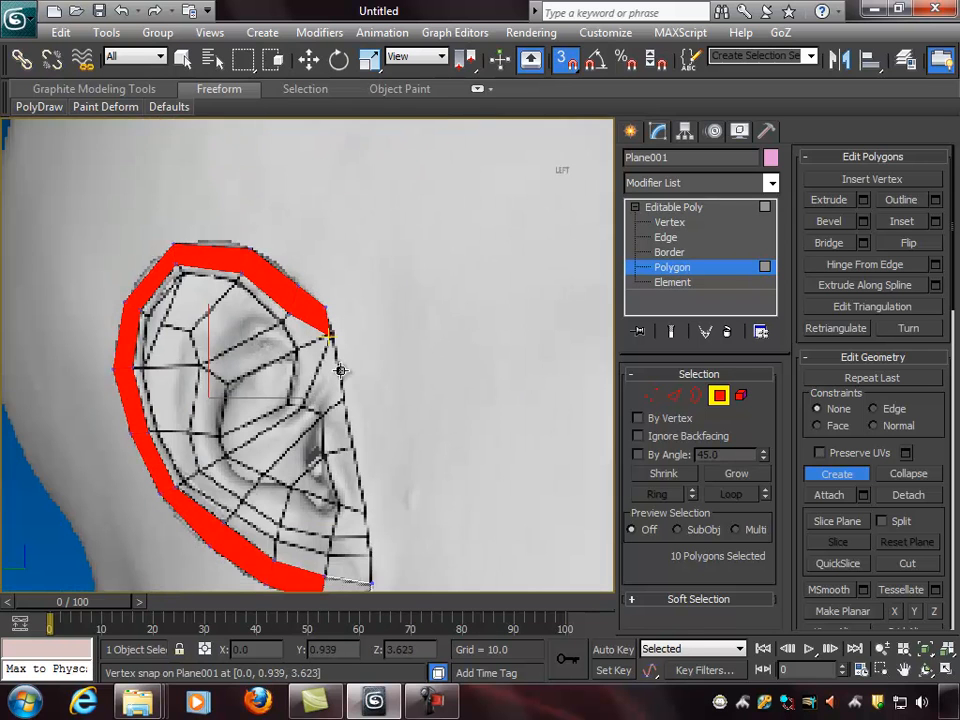
middle_drag(340, 370, 354, 285)
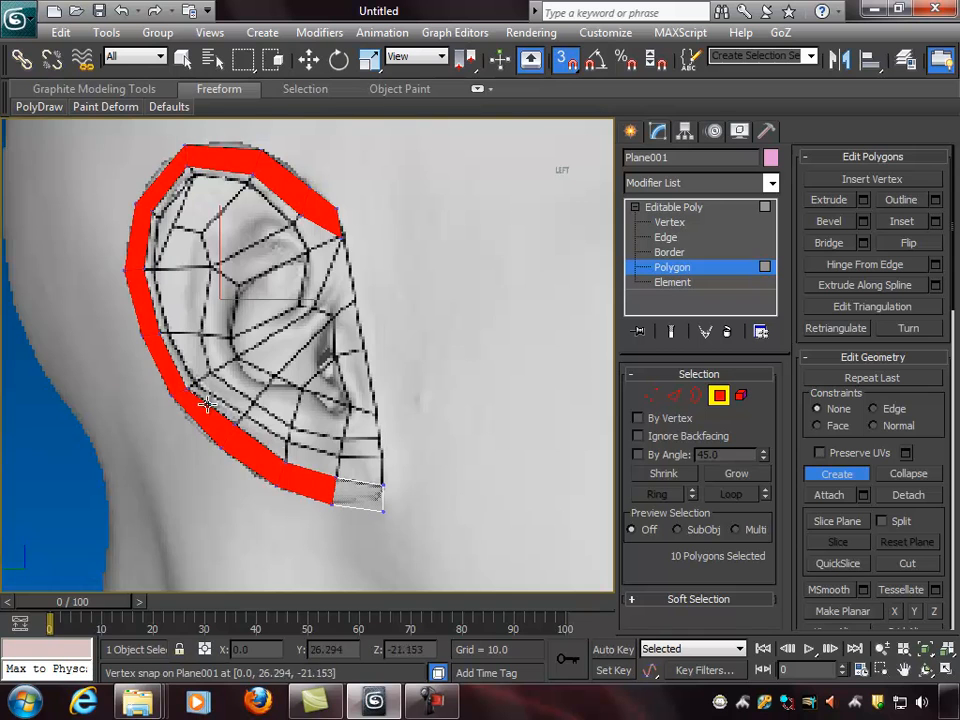
scroll(347, 404, up, 8)
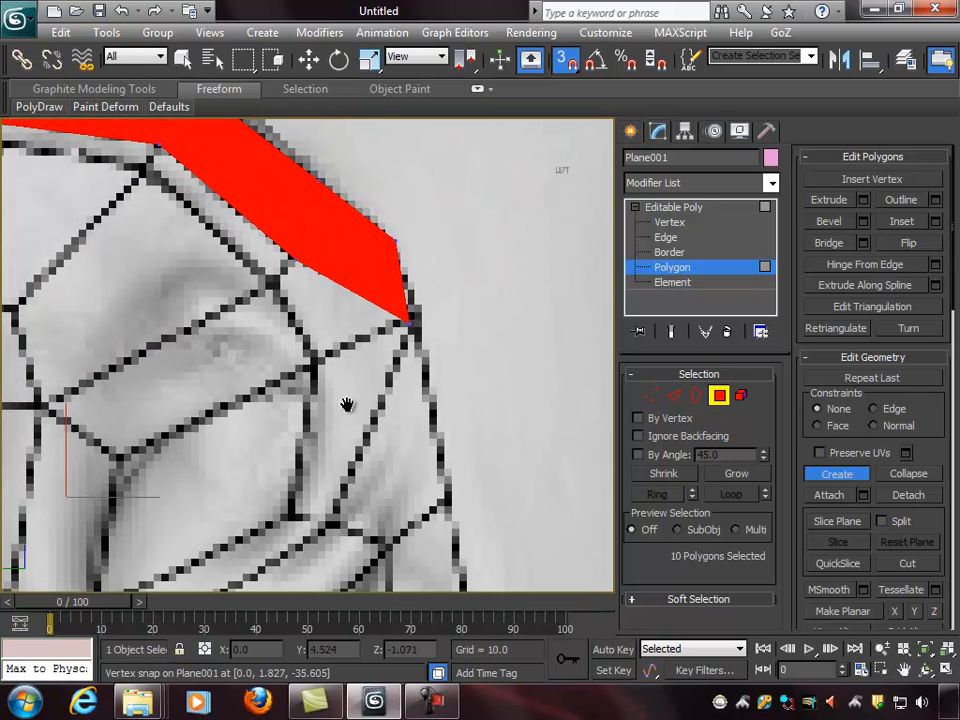
click(397, 322)
click(313, 360)
click(272, 287)
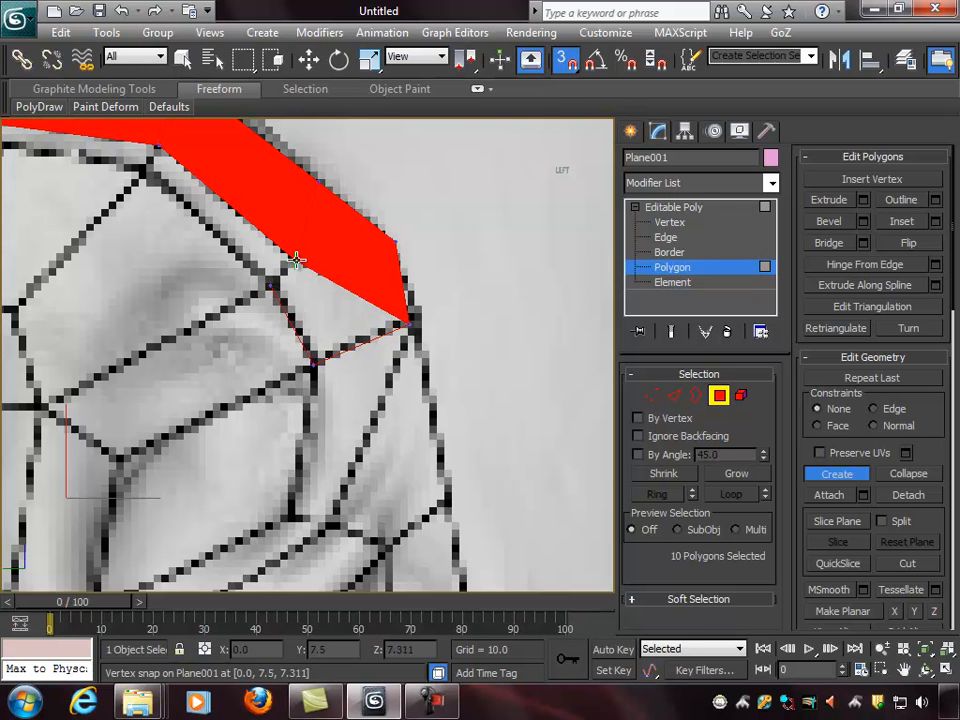
click(408, 324)
Step: Create an inner-row polygon over the narrow quad along the front slope, snapping to the rim's inner vertices
middle_drag(272, 292, 376, 372)
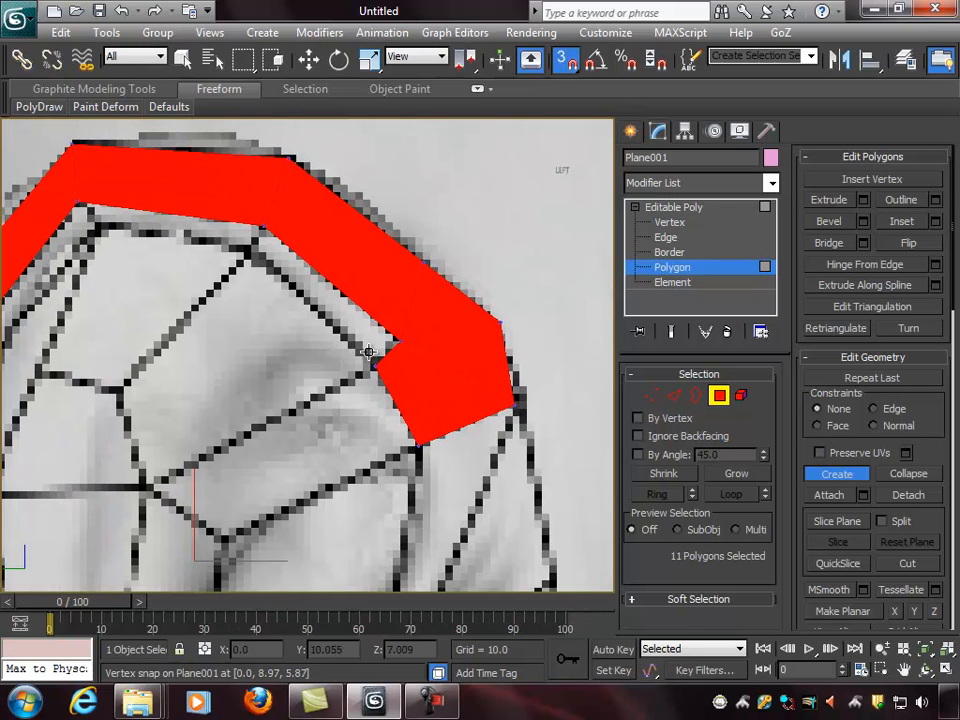
click(376, 367)
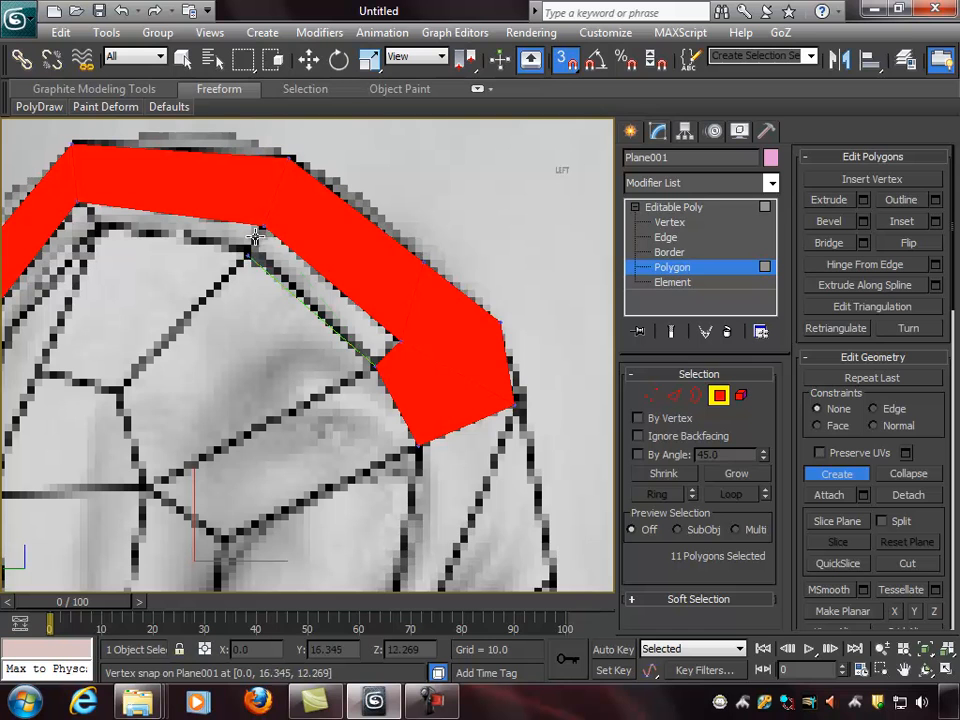
click(262, 225)
click(401, 341)
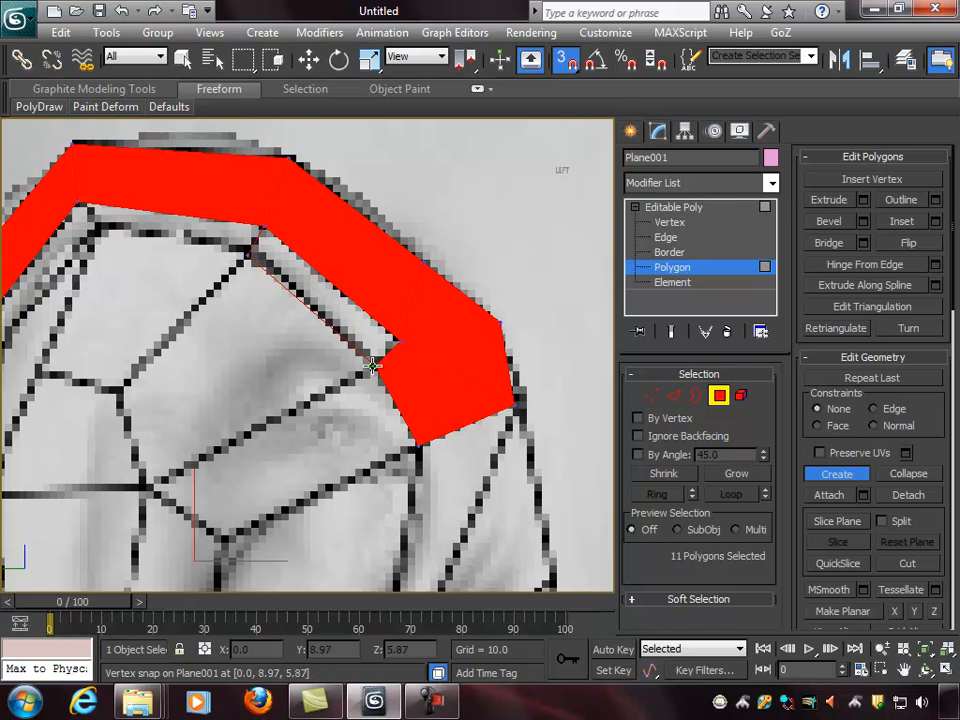
click(376, 367)
Step: Create the next inner-row polygon over the narrow quad beneath the top rim, back to the top rear corner
middle_drag(230, 311, 370, 393)
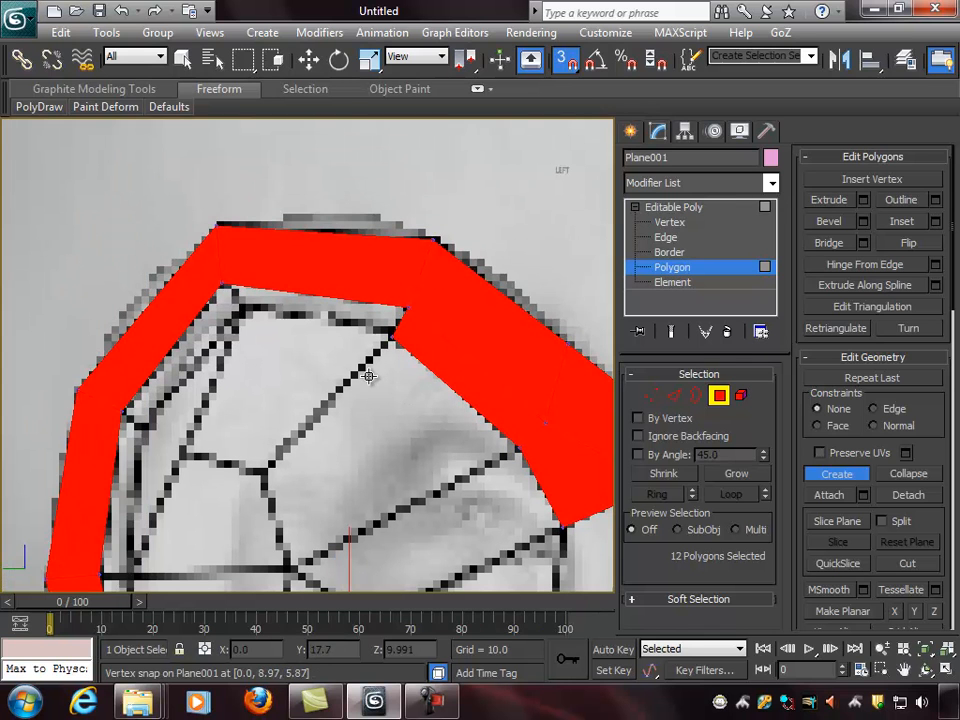
click(243, 313)
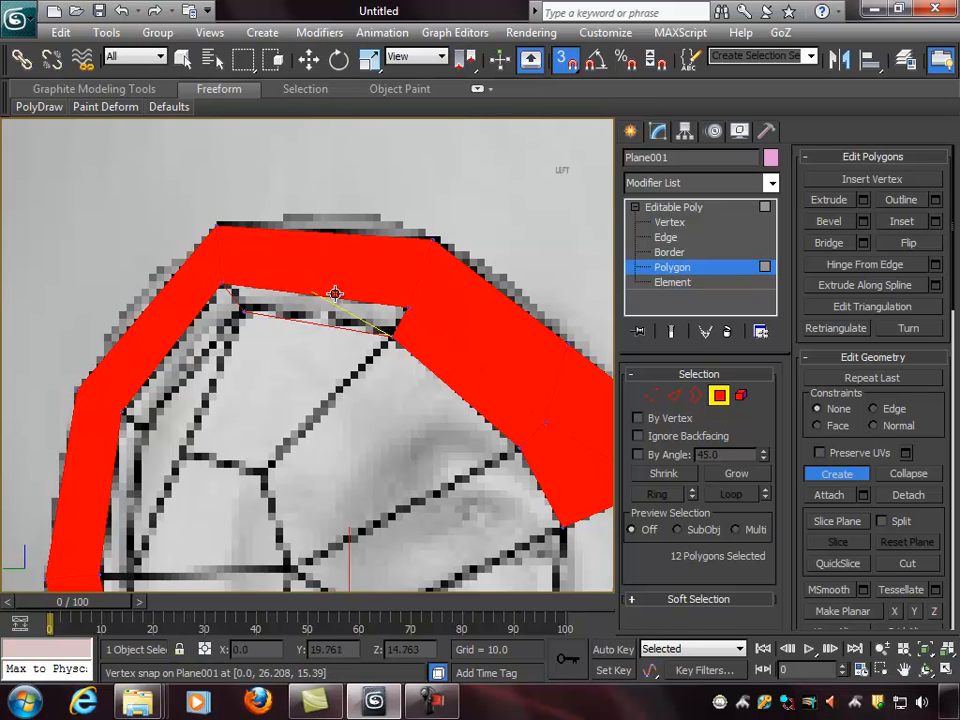
click(404, 316)
click(394, 336)
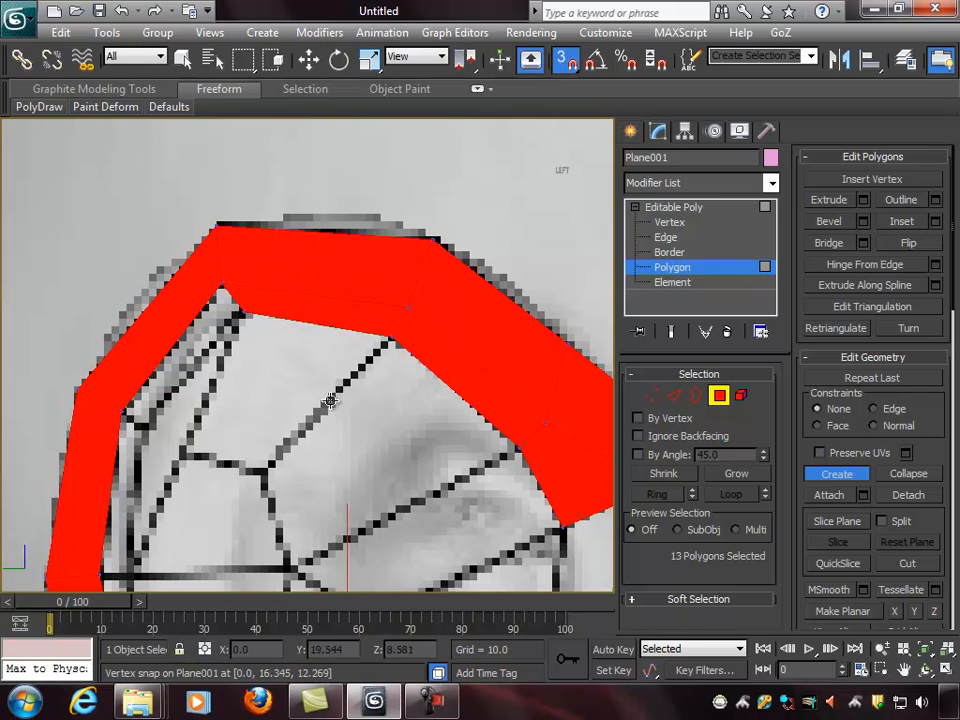
Step: Create an inner-row polygon along the upper-rear slope, from the top rear corner down to the upper-rear bend
middle_drag(298, 402, 422, 363)
scroll(422, 364, up, 2)
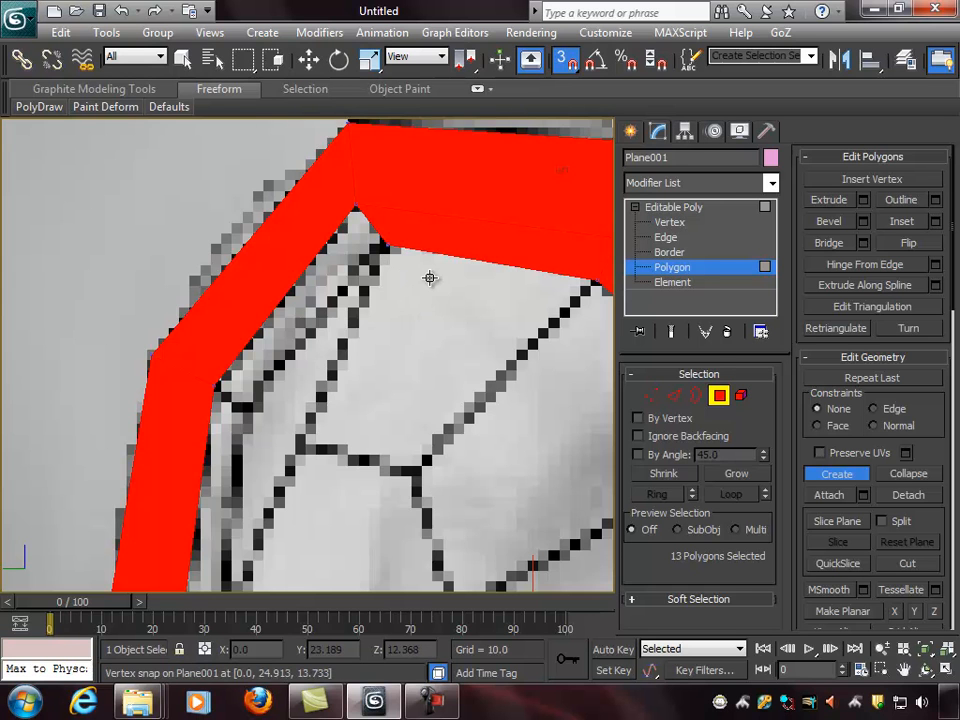
scroll(430, 284, down, 3)
scroll(418, 300, down, 2)
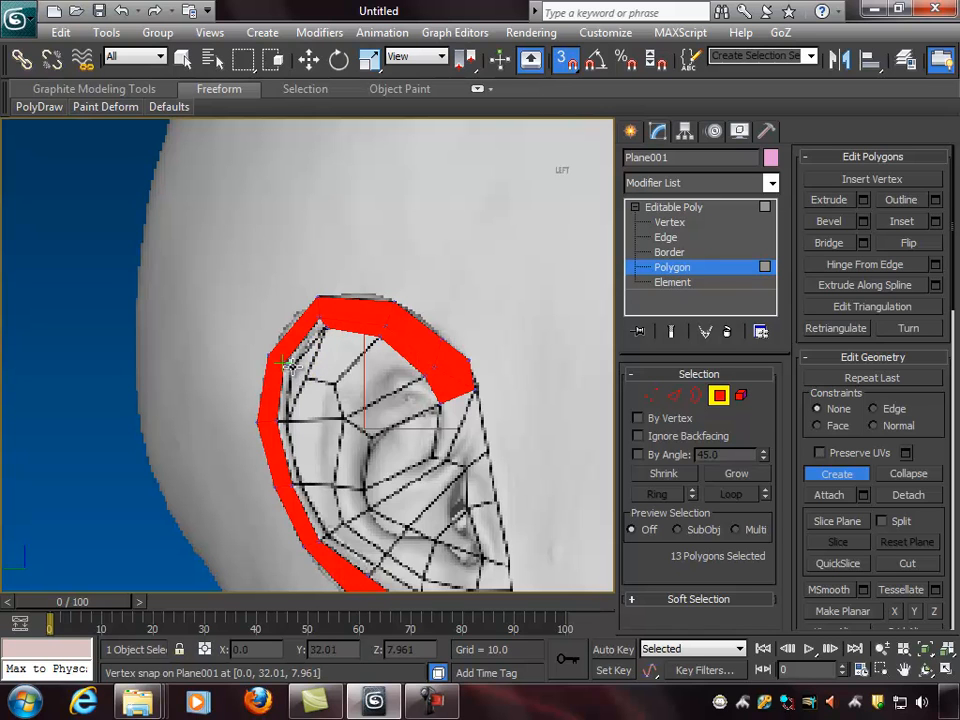
scroll(287, 372, up, 8)
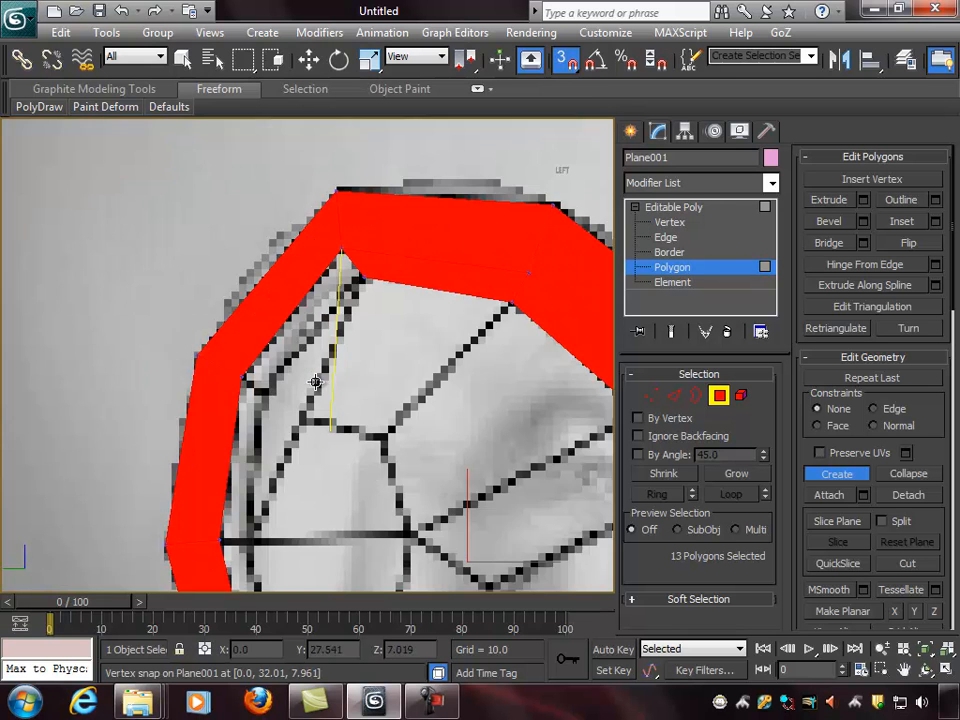
click(223, 433)
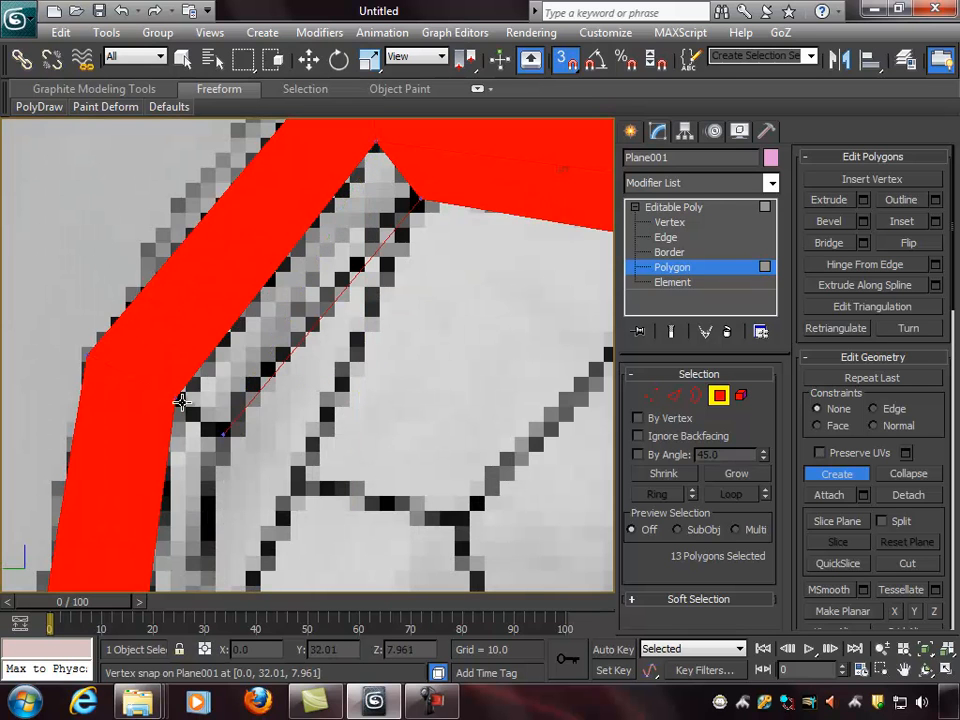
click(177, 399)
click(375, 146)
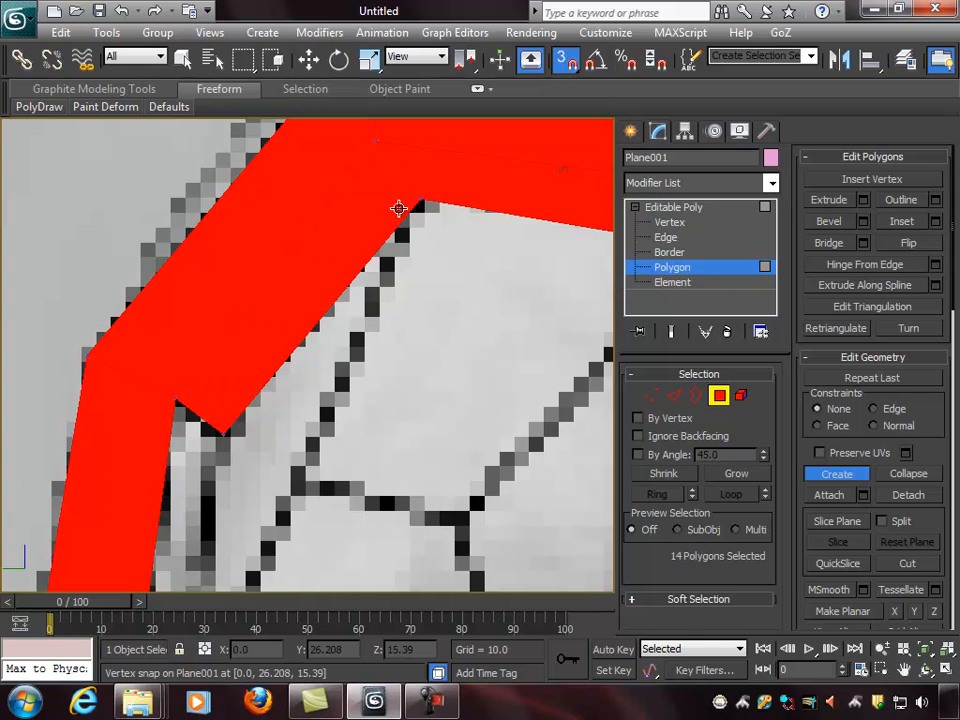
middle_drag(403, 350, 447, 312)
scroll(441, 312, down, 2)
middle_drag(381, 448, 354, 304)
scroll(349, 321, down, 2)
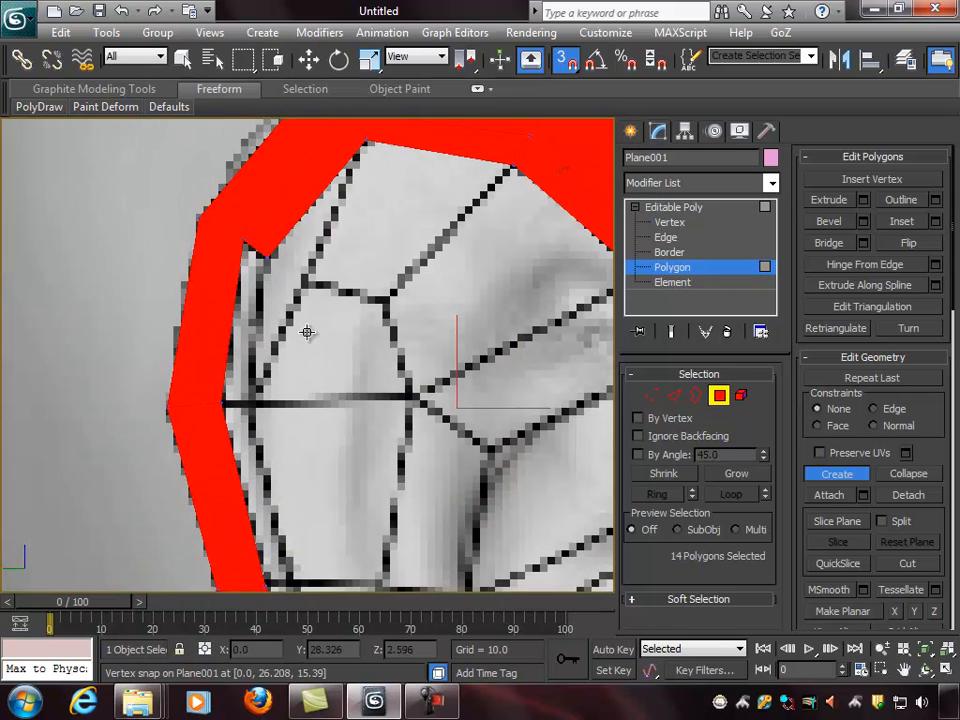
Step: Create an inner-row polygon over the narrow quad from the upper-rear bend down to the rim's rearmost corner
middle_drag(309, 334, 250, 288)
click(210, 211)
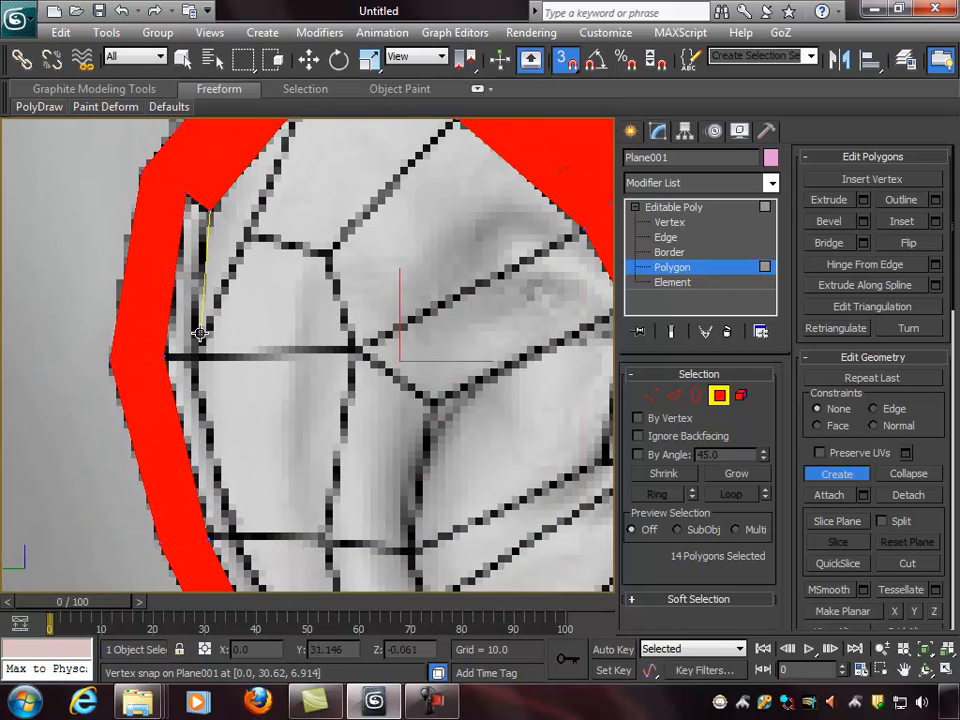
click(197, 357)
click(162, 357)
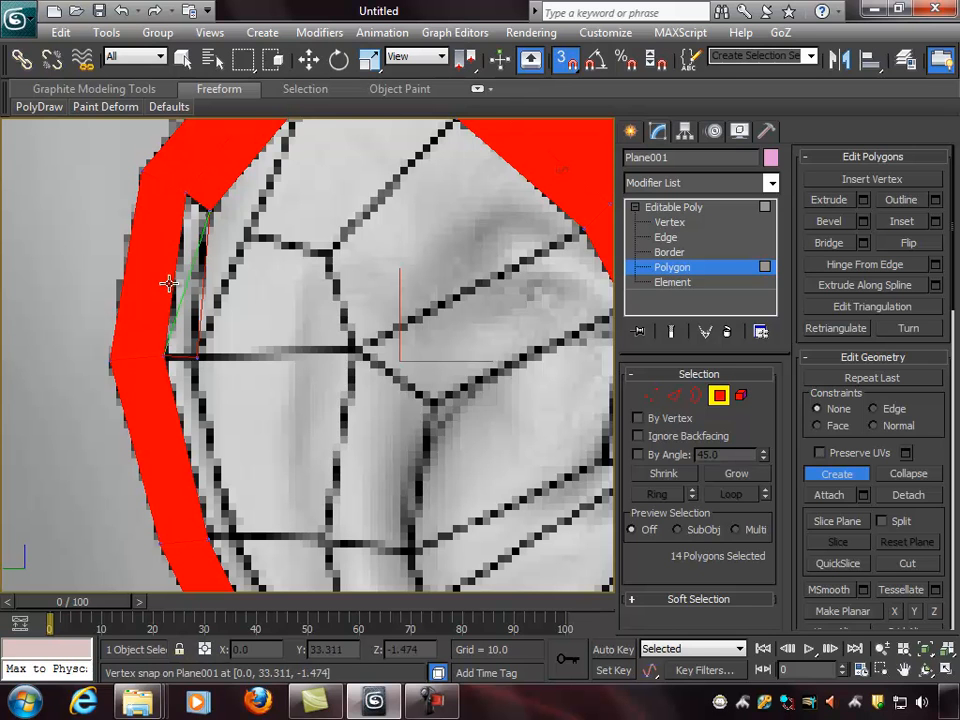
click(185, 192)
click(210, 211)
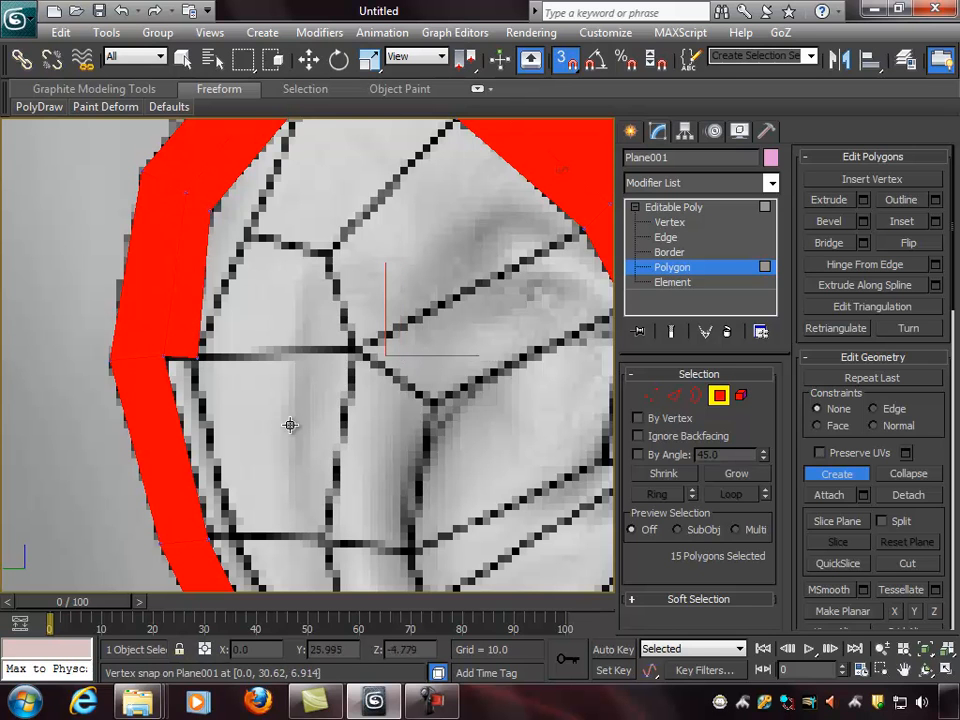
middle_drag(281, 440, 274, 336)
middle_drag(297, 384, 252, 361)
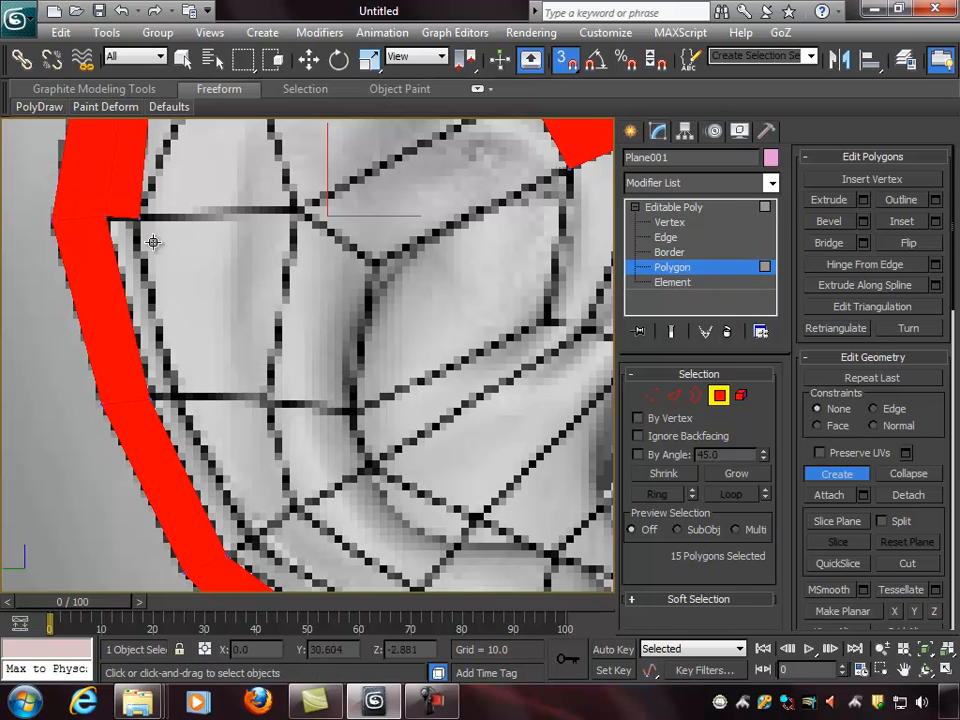
click(120, 218)
click(104, 217)
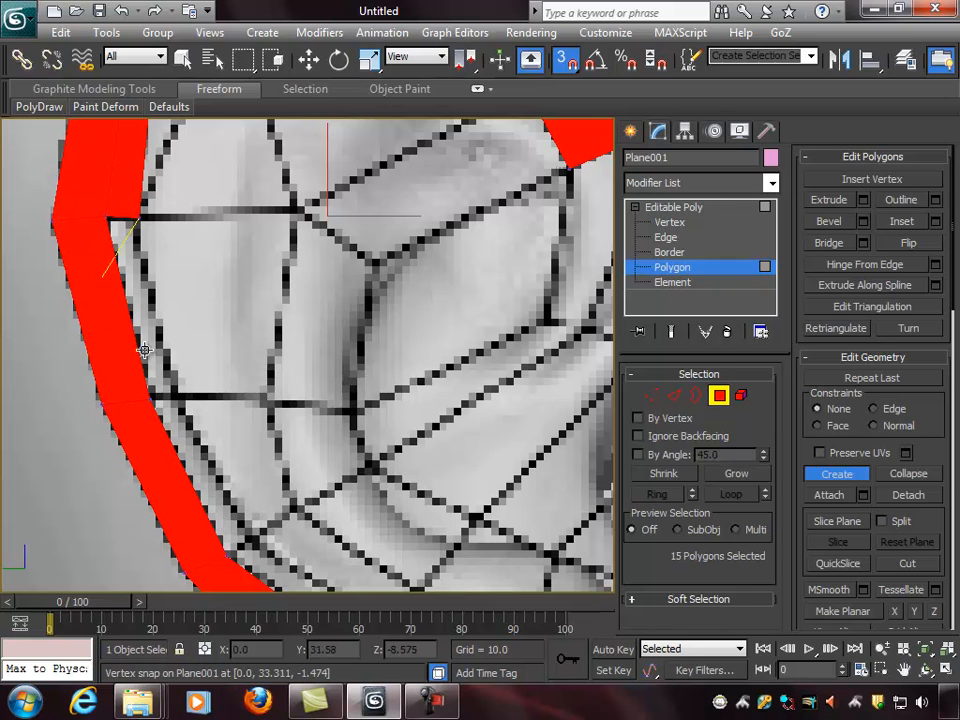
click(150, 398)
right_click(173, 398)
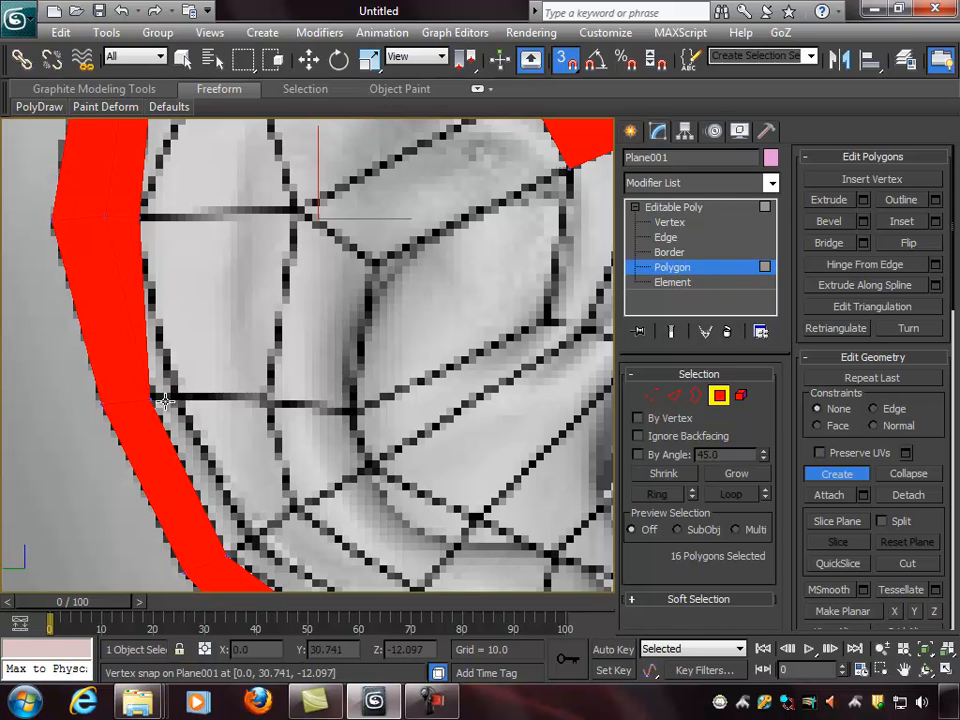
key(ctrl+z)
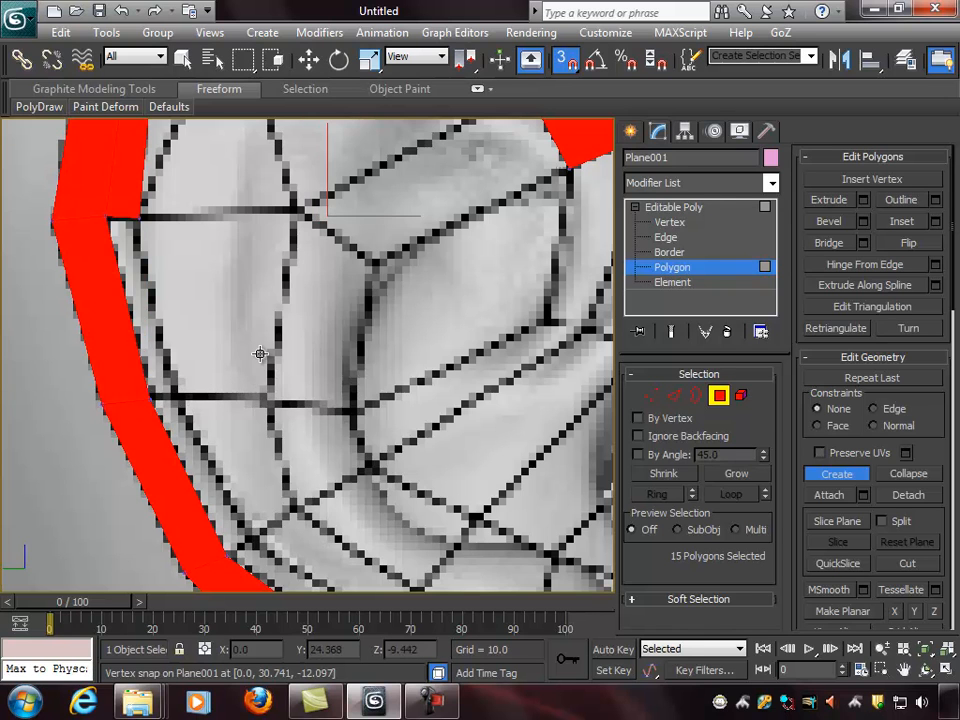
Step: Create a four-sided inner-row polygon from the rim's rearmost corner down to the next reference cross line, matching the narrow quad
scroll(266, 362, up, 1)
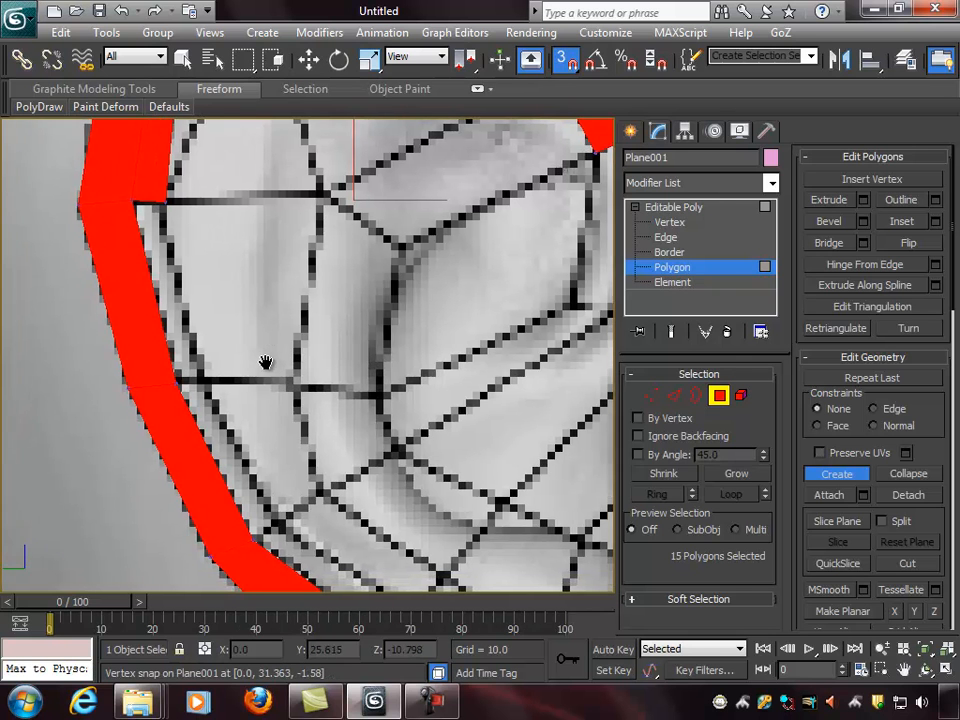
scroll(240, 345, up, 1)
middle_drag(226, 338, 268, 358)
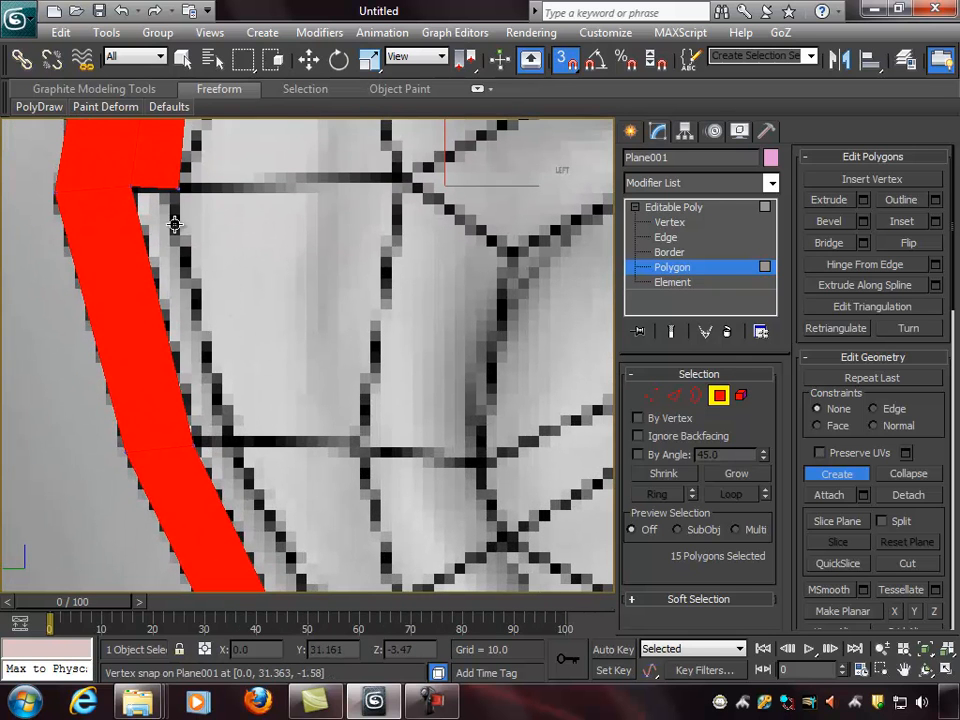
click(132, 185)
click(177, 187)
click(197, 445)
click(132, 187)
Step: Create the next inner-row polygon down the rear slope to the lower-rear bend, snapping to the rim's inner vertices
middle_drag(231, 389, 147, 273)
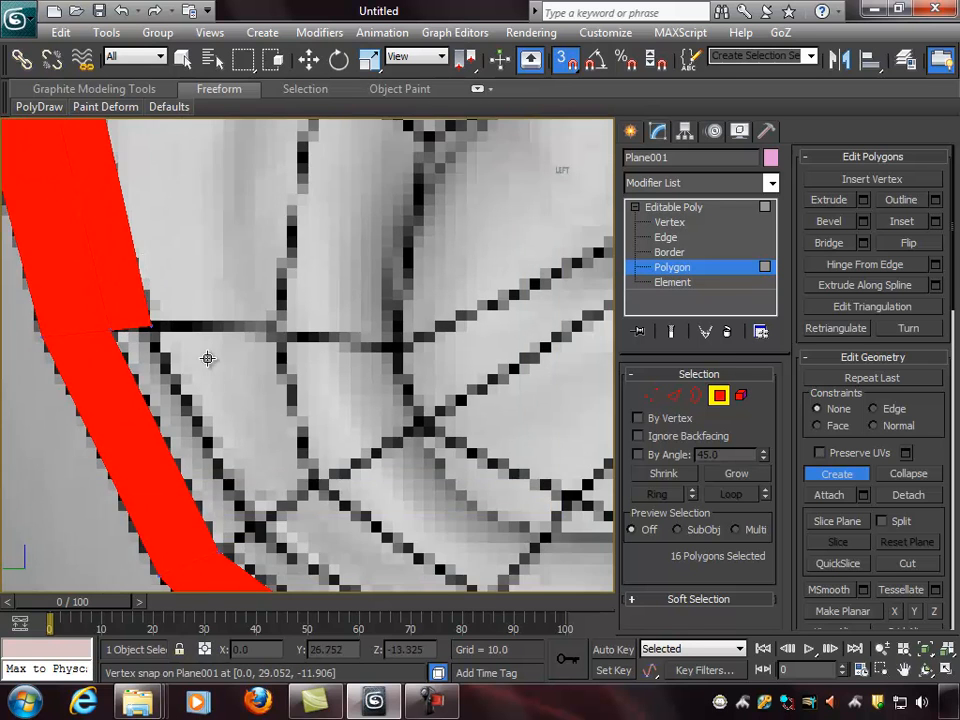
scroll(208, 358, down, 2)
middle_drag(243, 460, 142, 342)
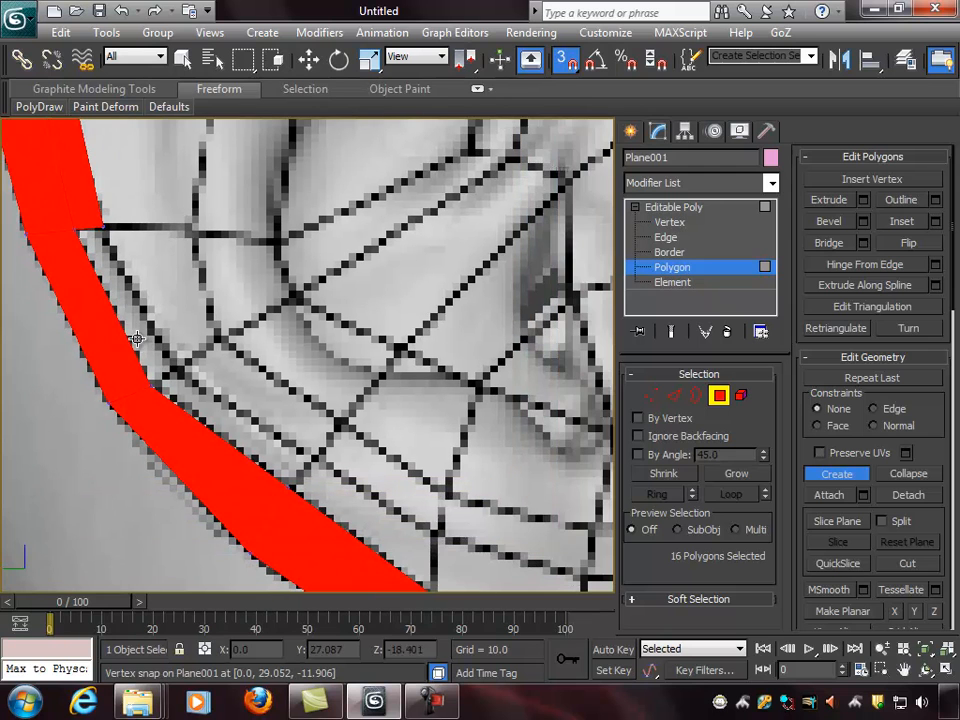
click(103, 230)
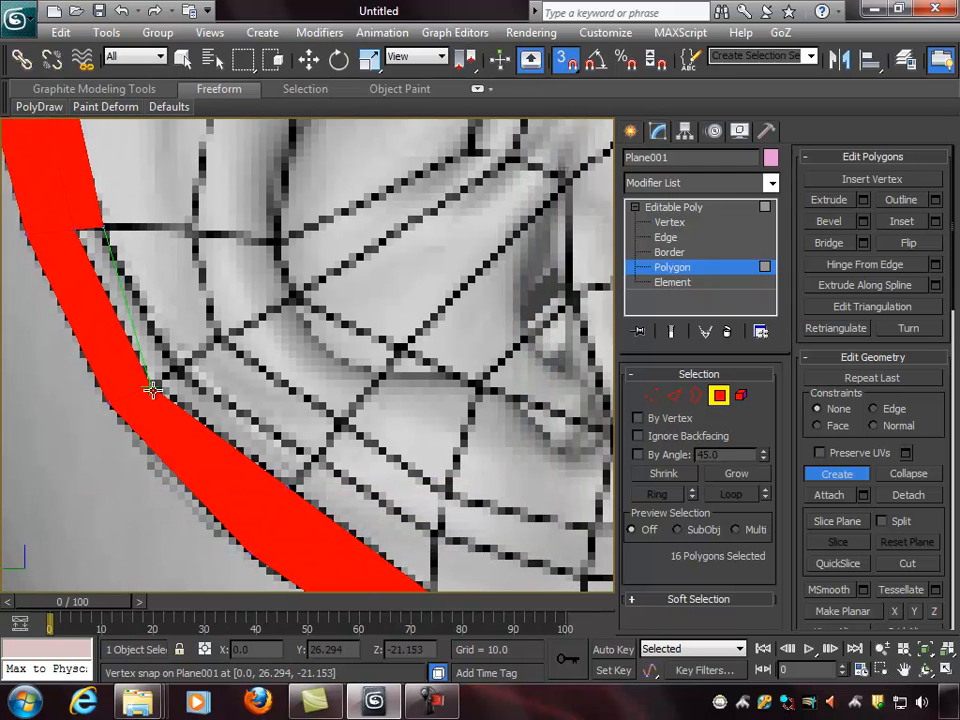
shift+click(179, 369)
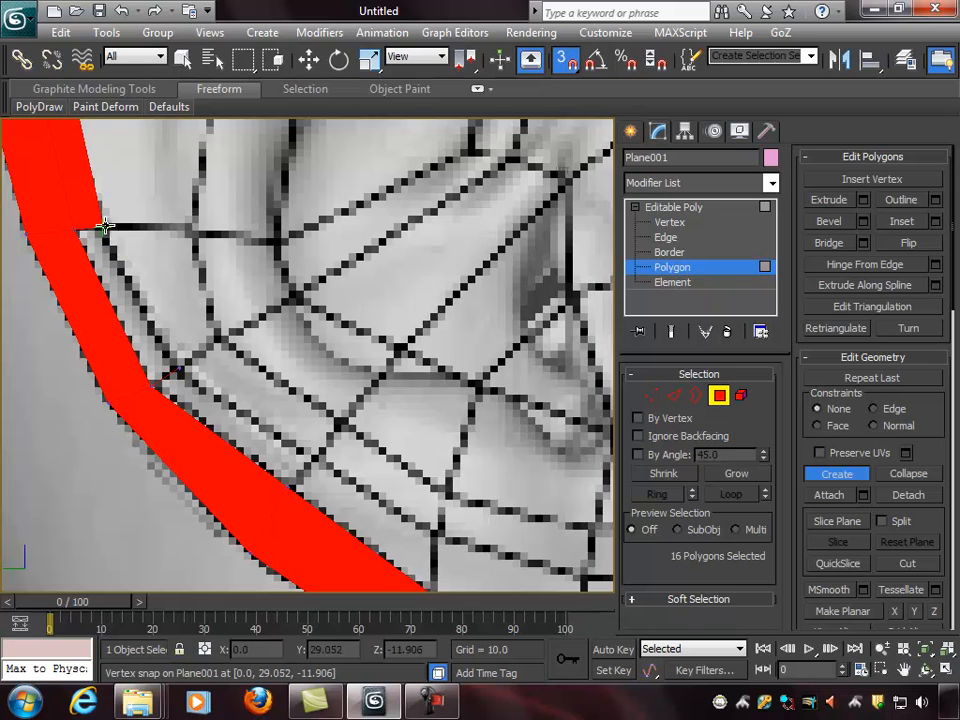
click(103, 229)
Step: Create two inner-row polygons over the narrow reference quads along the lower slope, forward from the lower-rear bend
middle_drag(326, 399, 239, 274)
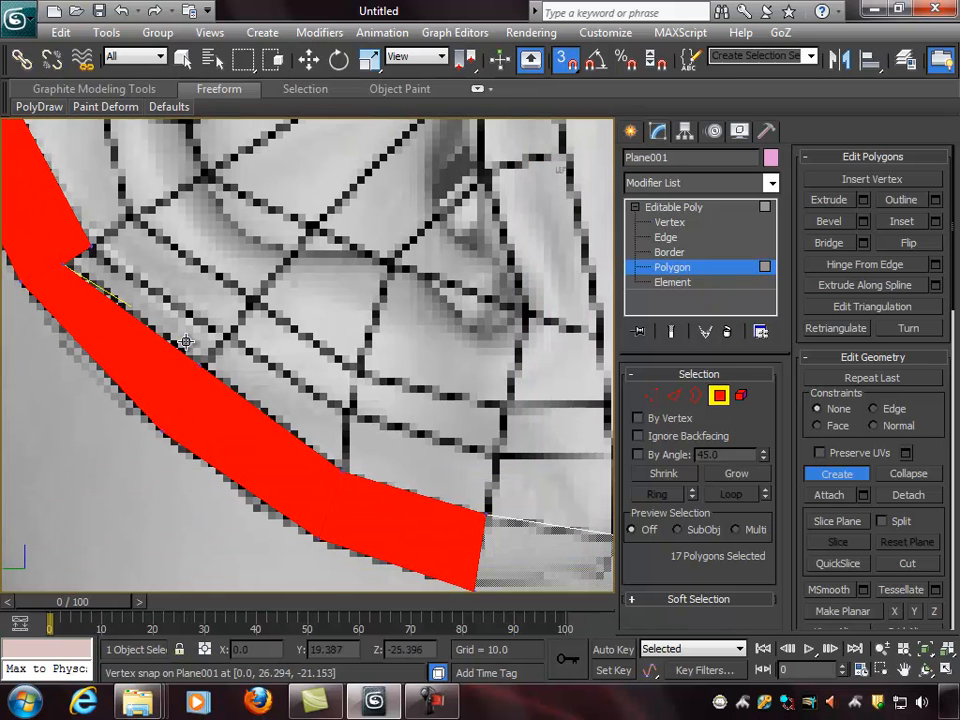
click(224, 340)
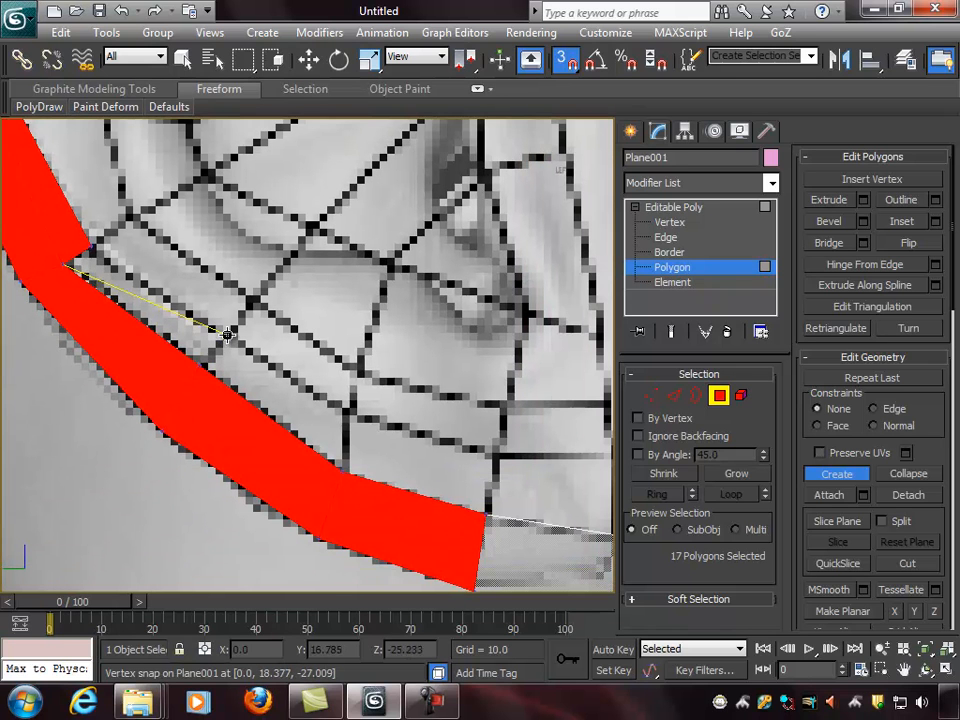
click(63, 263)
middle_drag(342, 365, 248, 255)
click(105, 257)
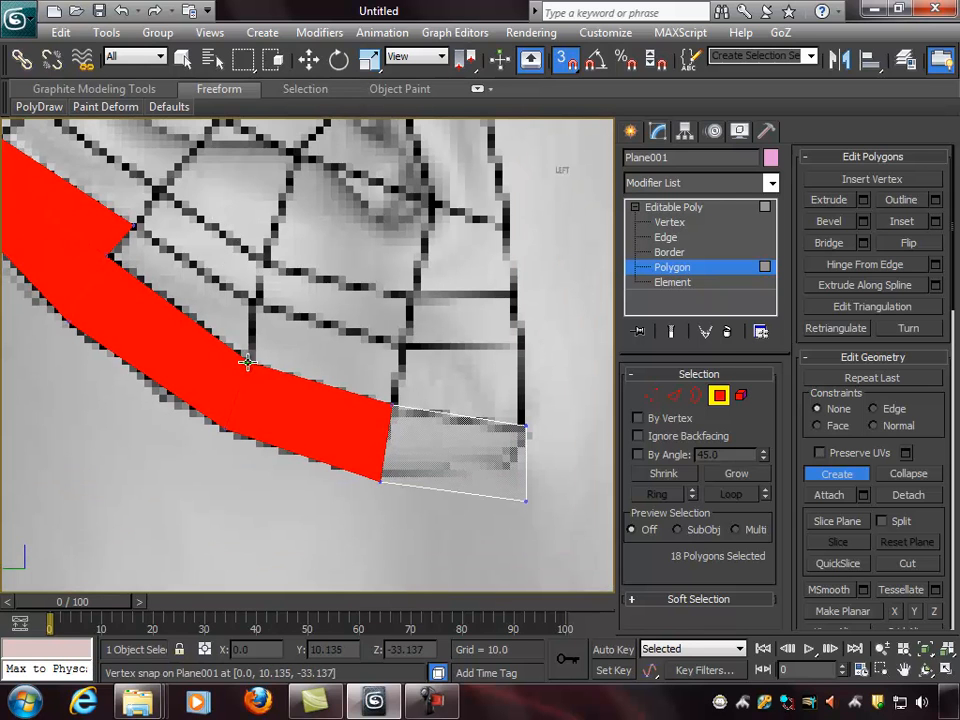
click(86, 190)
Step: Create an inner-row polygon over the next lower quad, ending at the original plane's upper rear corner
middle_drag(273, 309, 193, 309)
click(175, 297)
click(322, 343)
click(312, 403)
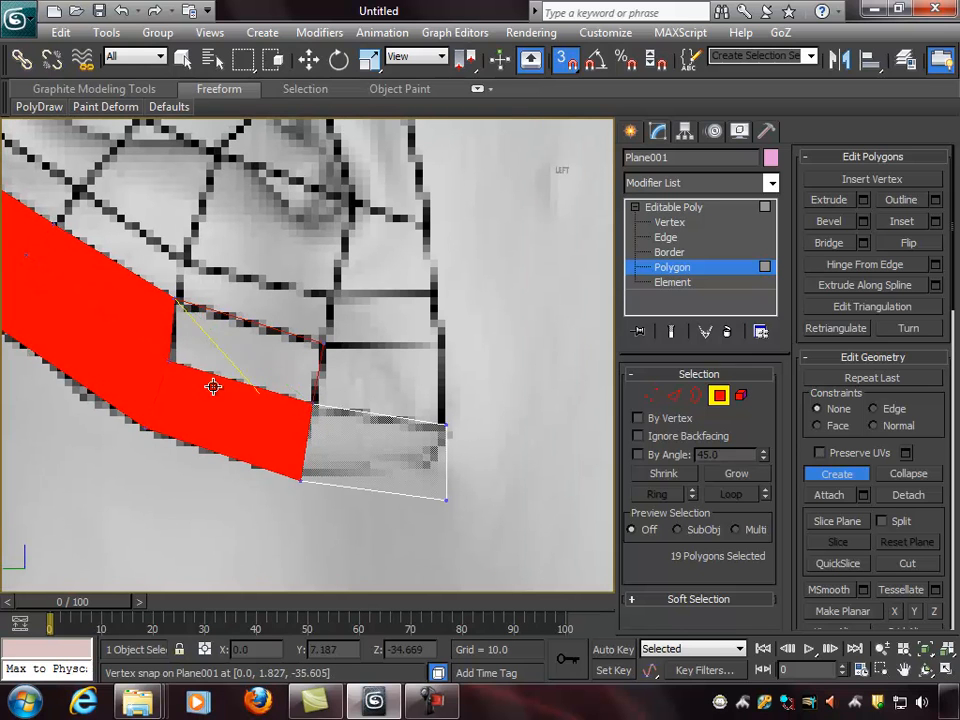
click(169, 313)
Step: Create a polygon over the front lower quad directly above the original plane, closing the inner row
middle_drag(268, 379, 161, 358)
click(207, 330)
click(313, 330)
click(316, 410)
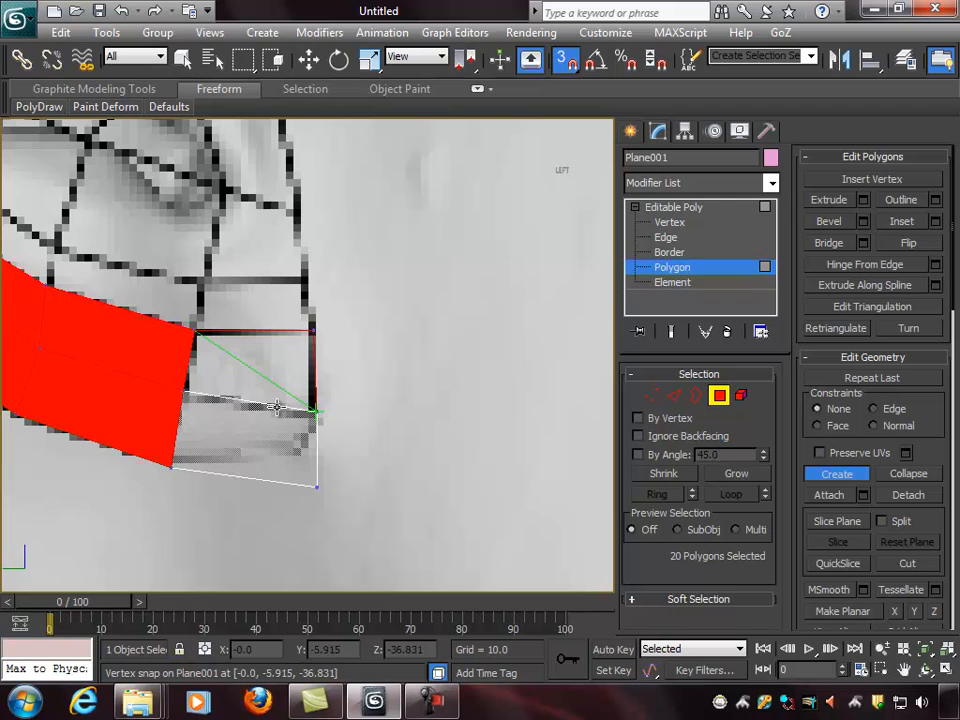
click(188, 393)
click(195, 330)
Step: Create the first third-row polygon over the thin quad directly above the inner row's front end
middle_drag(279, 364, 328, 411)
click(423, 441)
click(419, 403)
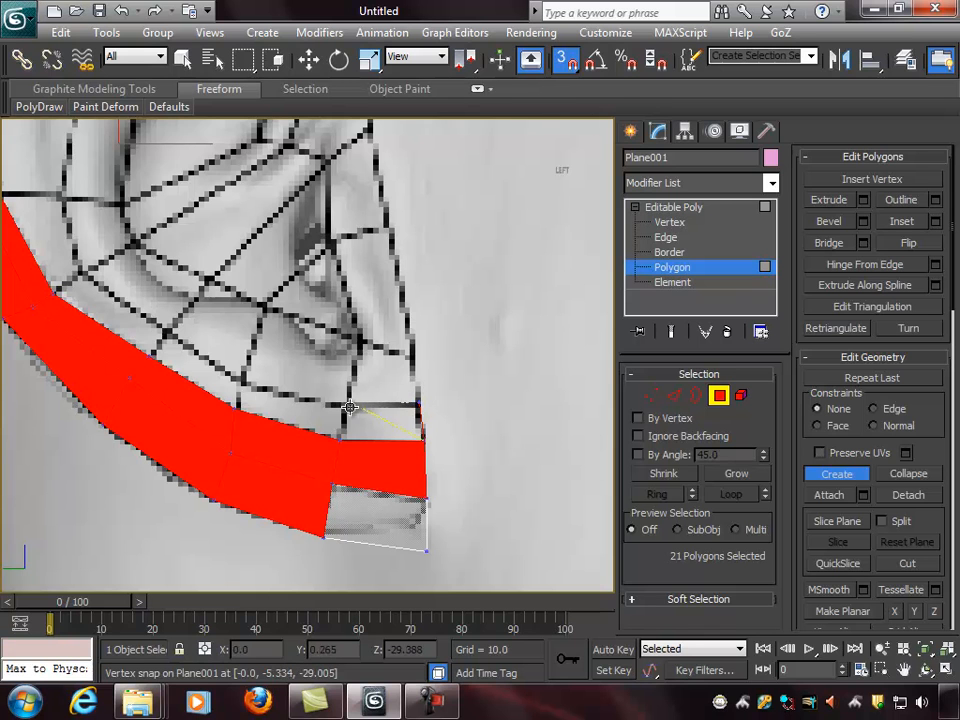
click(343, 404)
click(342, 438)
click(423, 441)
Step: Create the next third-row polygon over the thin quad just behind the front one, sharing its rear edge
middle_drag(354, 408, 381, 430)
click(374, 428)
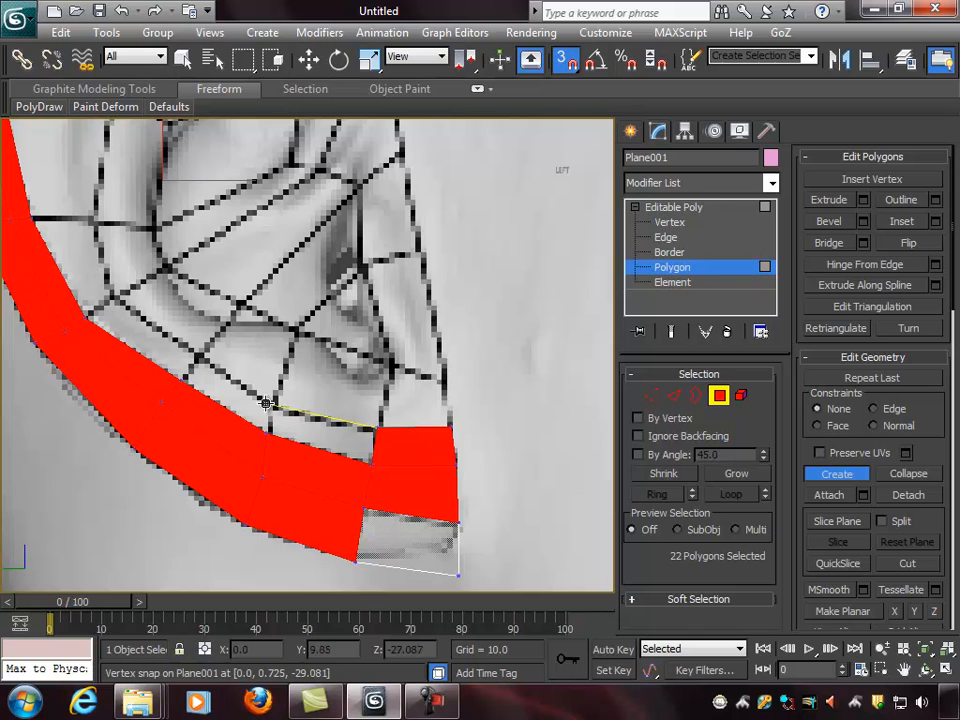
click(273, 405)
click(265, 430)
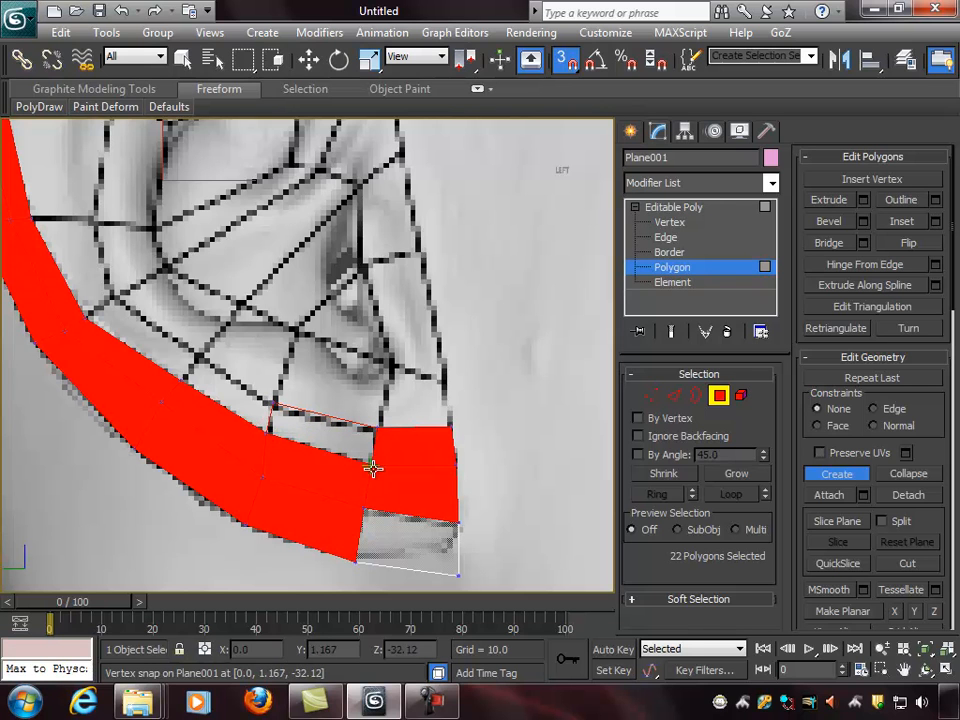
click(374, 428)
Step: Create two more third-row polygons up the lower slope, back to the reference junction near the lower-rear bend
middle_drag(261, 397, 311, 414)
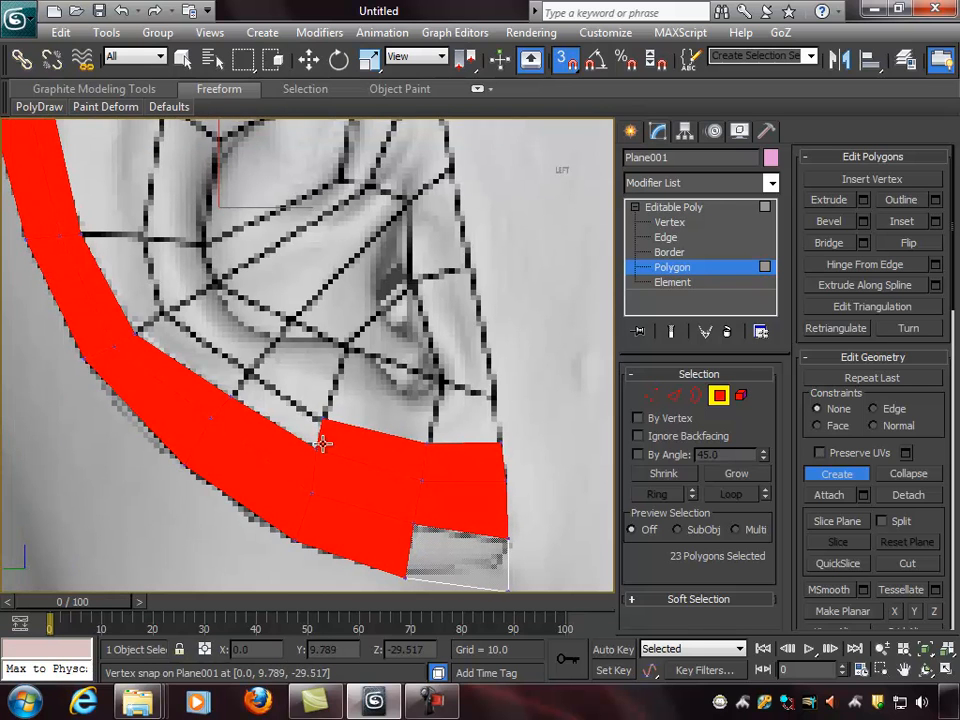
click(251, 371)
middle_drag(315, 450, 349, 437)
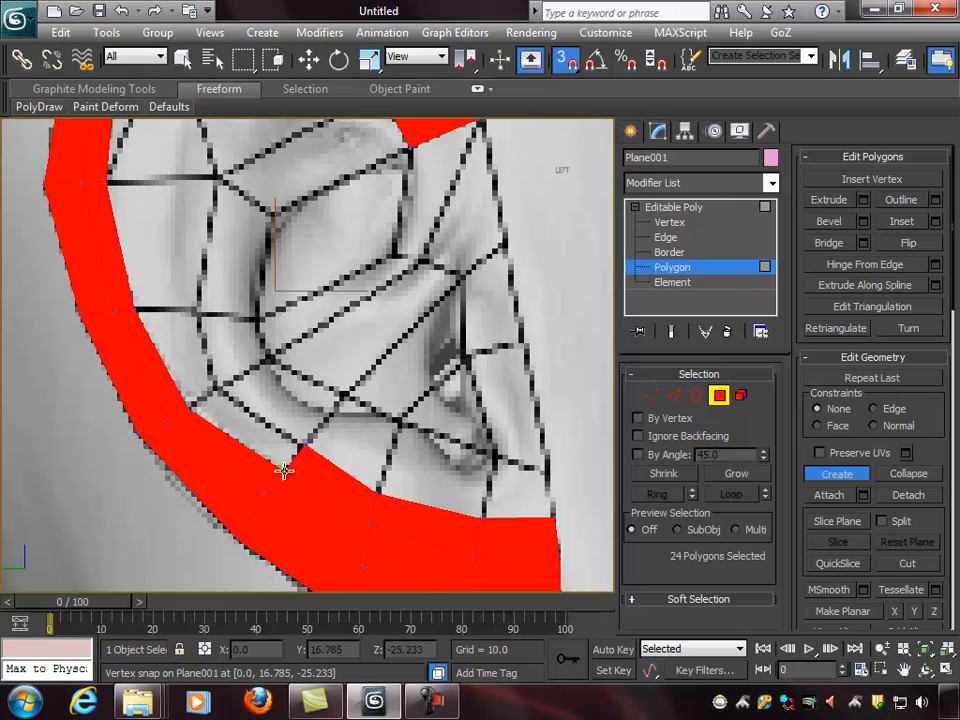
click(218, 387)
click(305, 445)
Step: Create a third-row polygon over the lower-rear quad, from the lower-rear bend up to the next horizontal reference line
middle_drag(328, 348, 338, 418)
scroll(338, 418, down, 3)
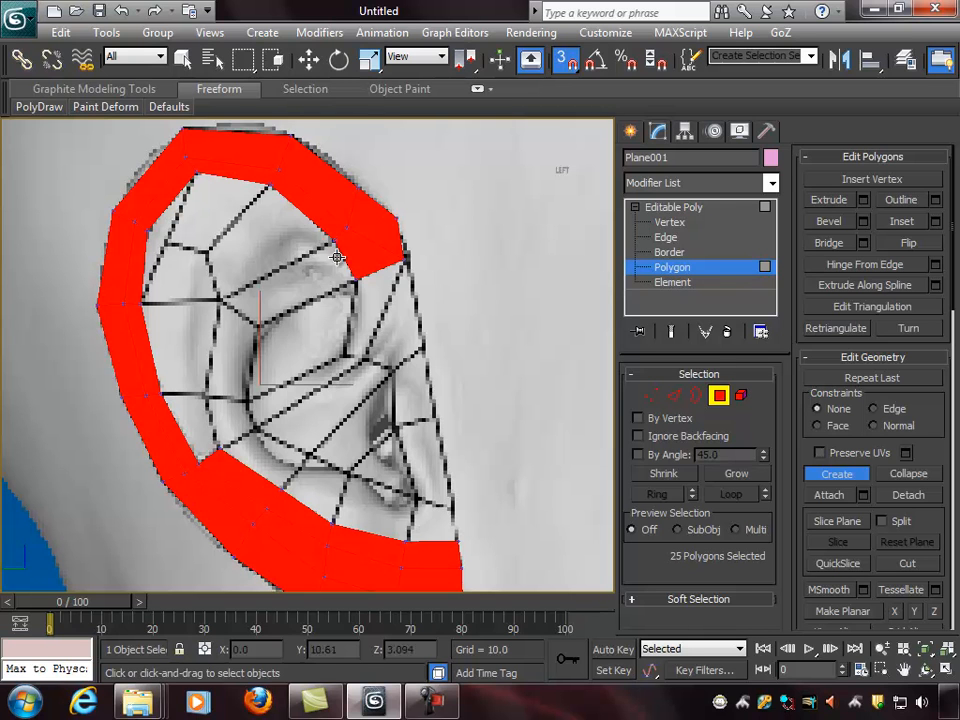
middle_drag(239, 386, 278, 356)
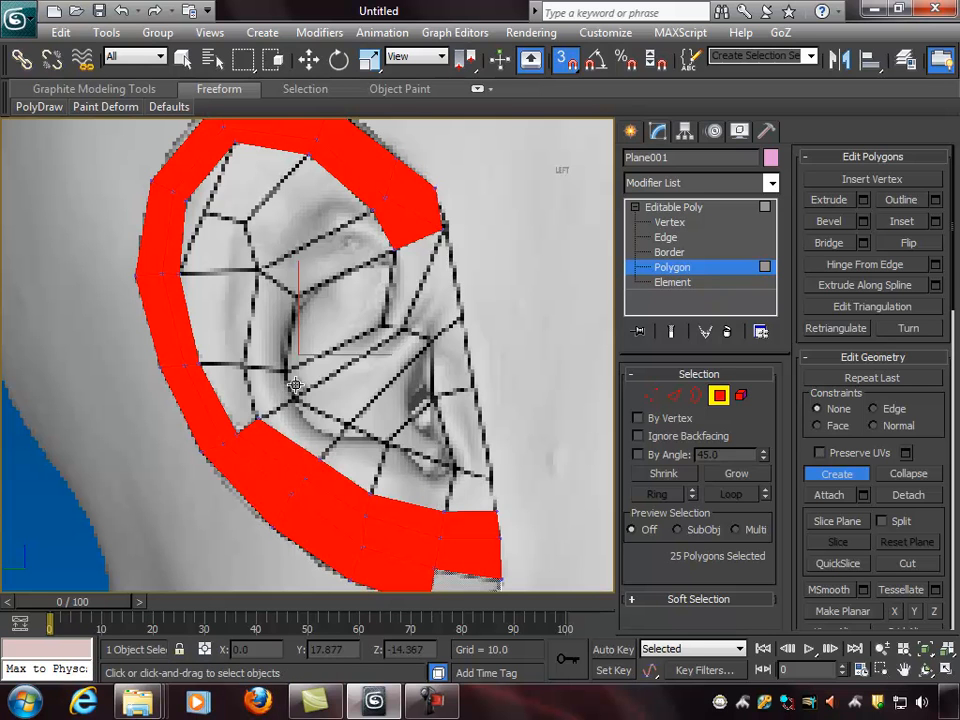
scroll(295, 385, up, 3)
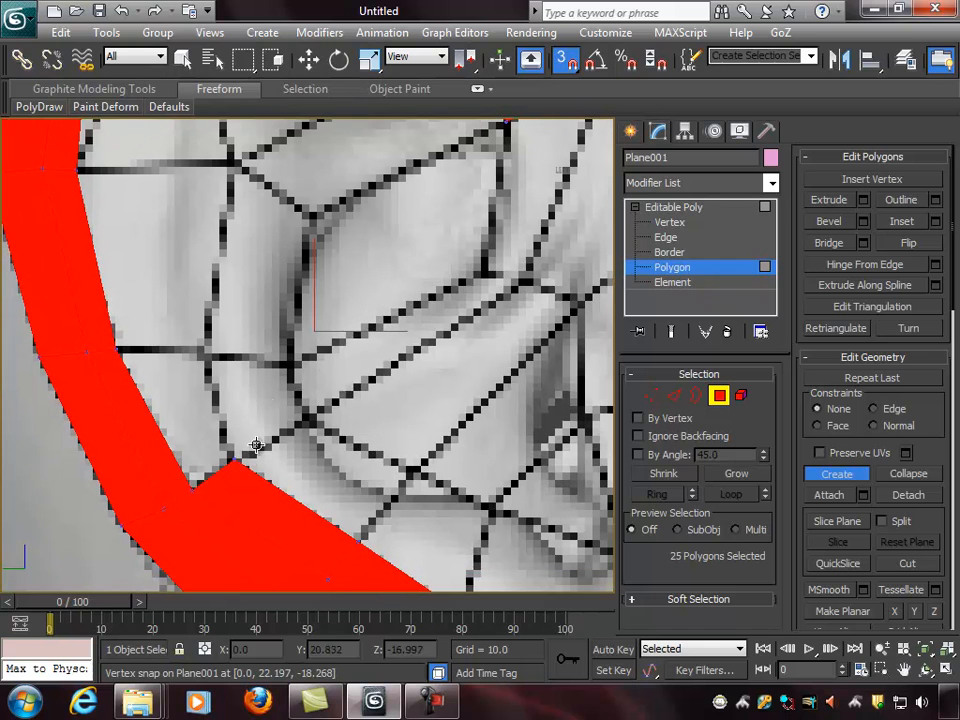
click(208, 480)
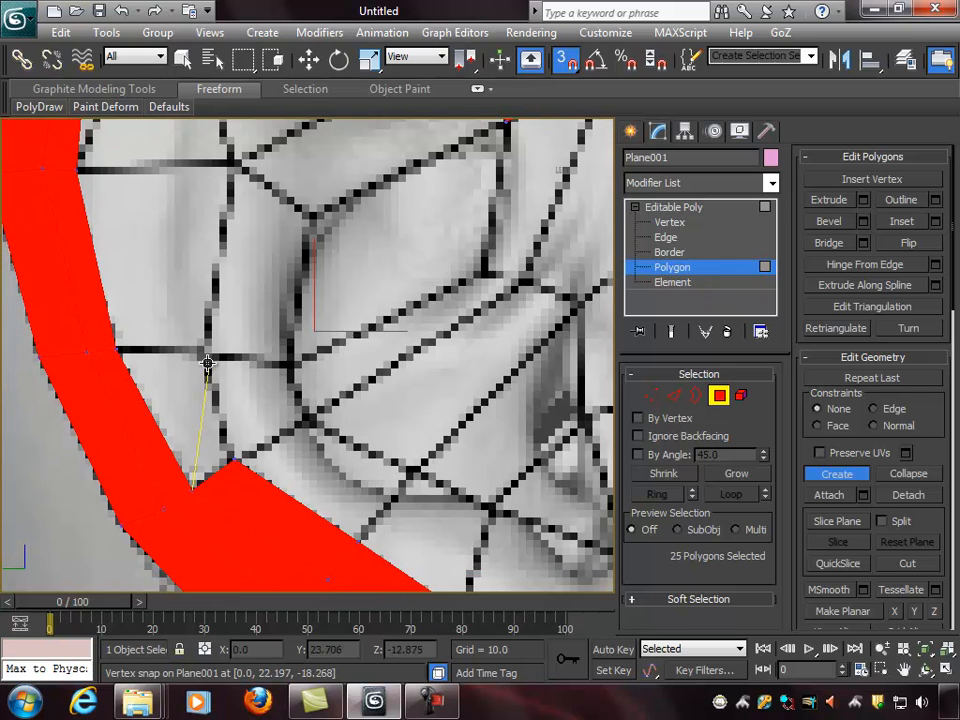
click(118, 349)
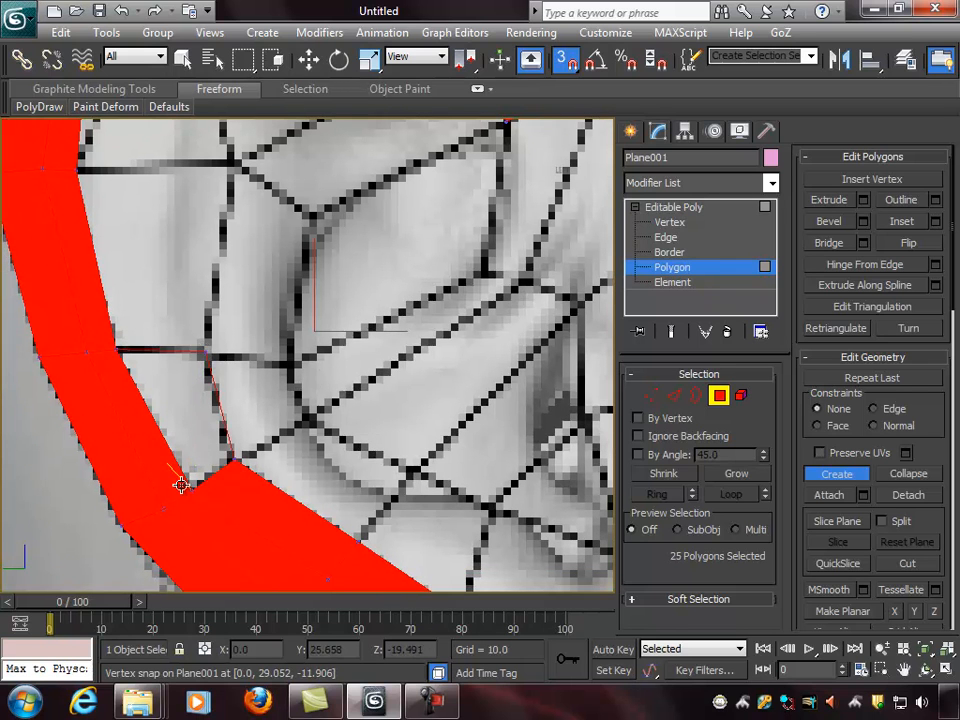
click(192, 488)
Step: Create a polygon over the tall rear quad between the two horizontal reference lines, level with the rim's rearmost corner
middle_drag(262, 451, 290, 550)
click(237, 450)
click(264, 268)
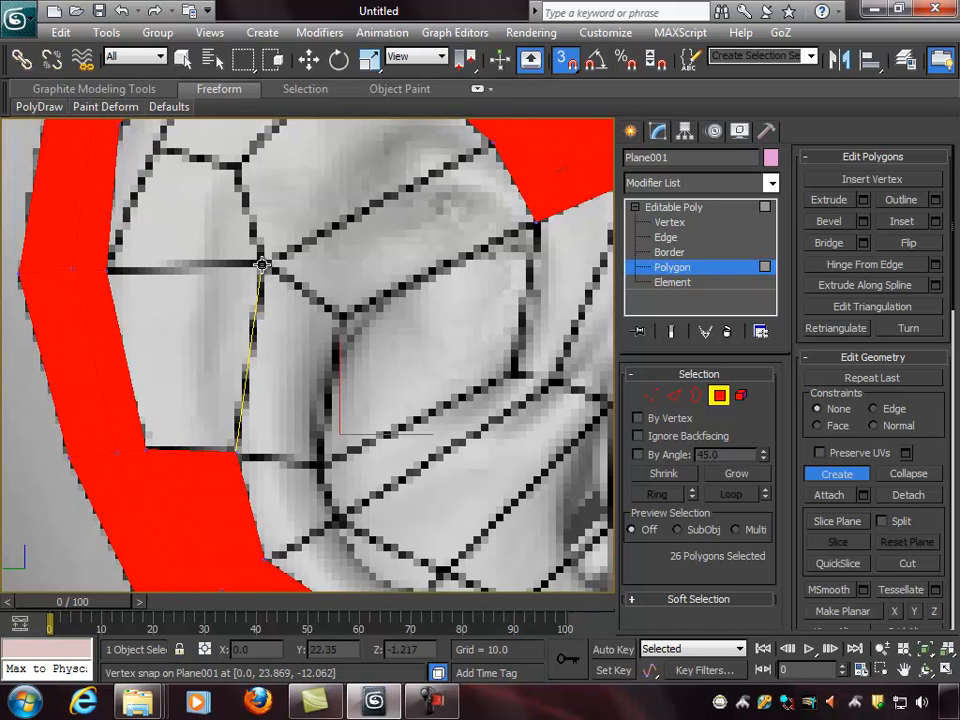
click(106, 272)
click(157, 449)
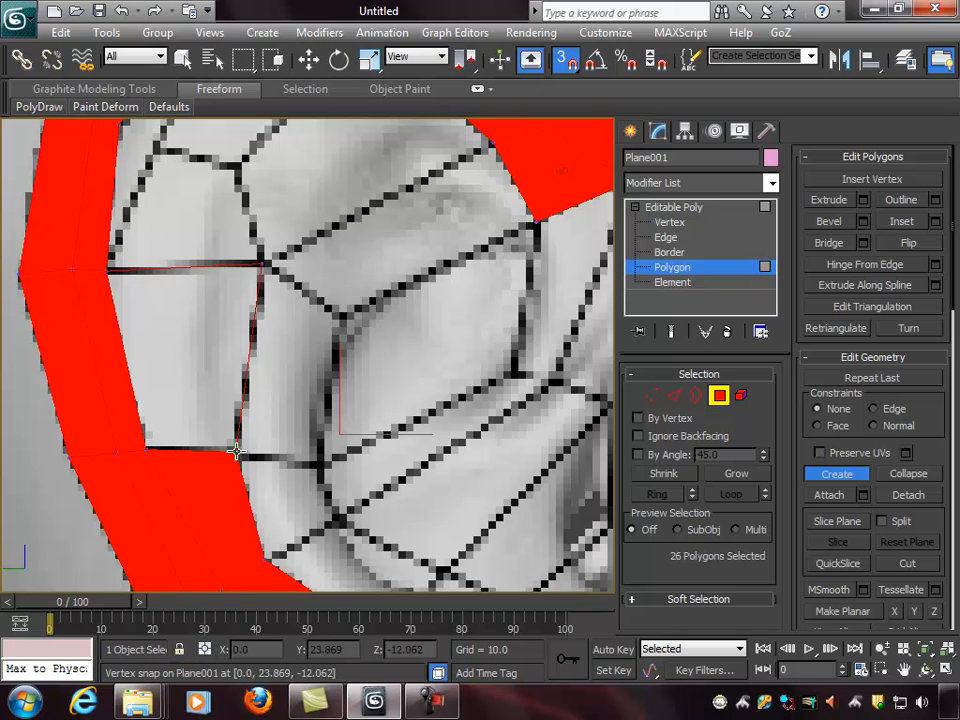
click(236, 450)
Step: Create a polygon over the tapered quad directly above the tall rear polygon, sharing its upper edge
middle_drag(315, 336, 285, 422)
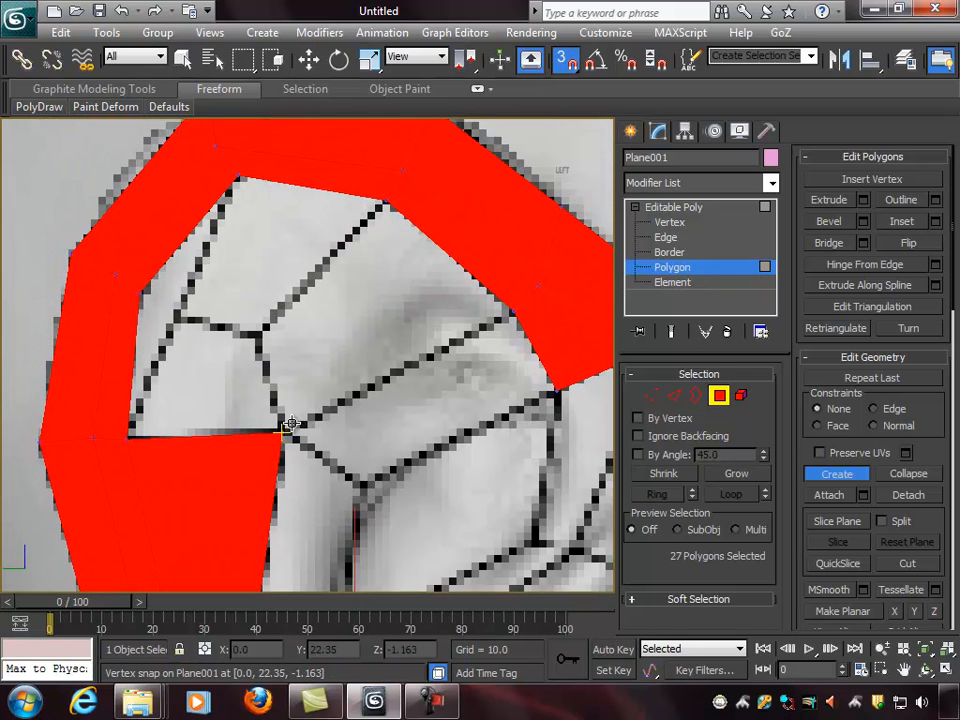
click(258, 334)
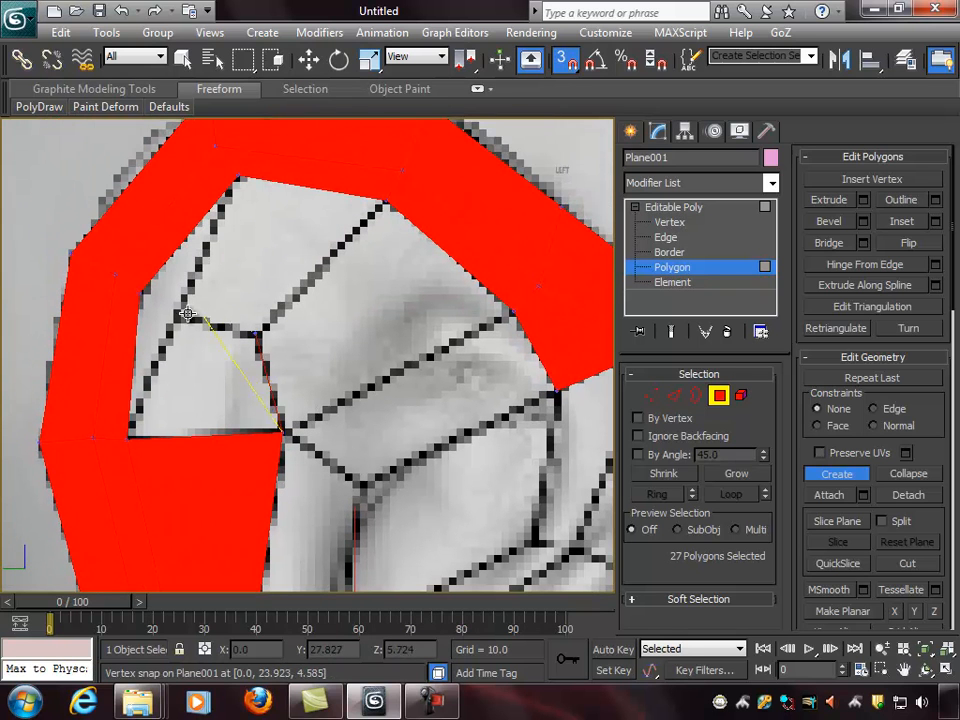
click(178, 314)
click(128, 437)
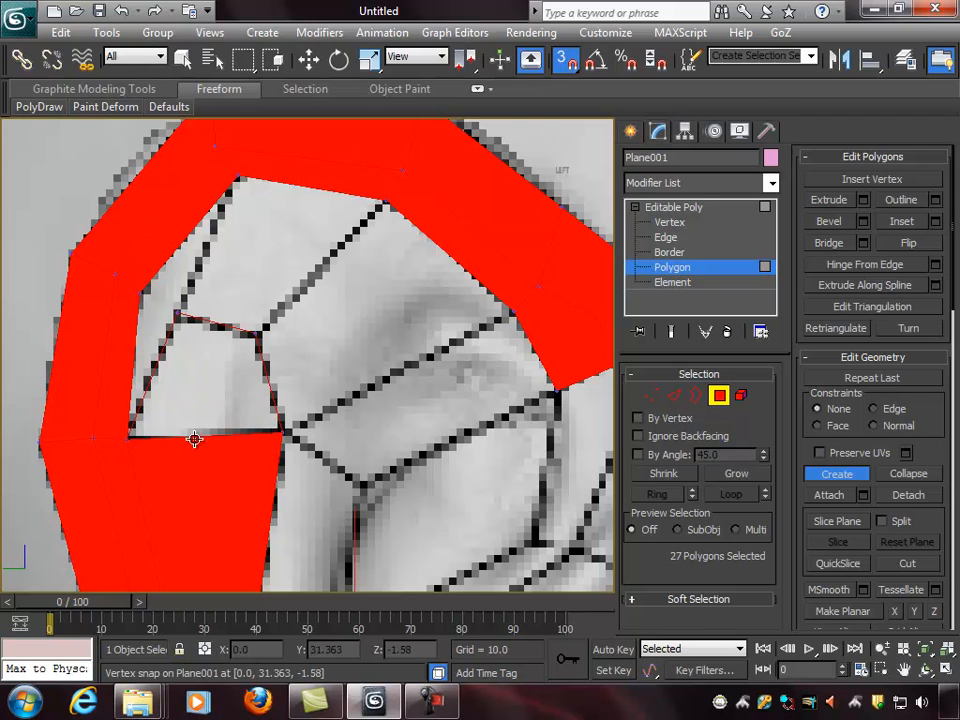
click(280, 430)
Step: Create polygons over the quad above the tapered rear polygon and over the narrow sliver between that strip and the rim
middle_drag(382, 393, 464, 418)
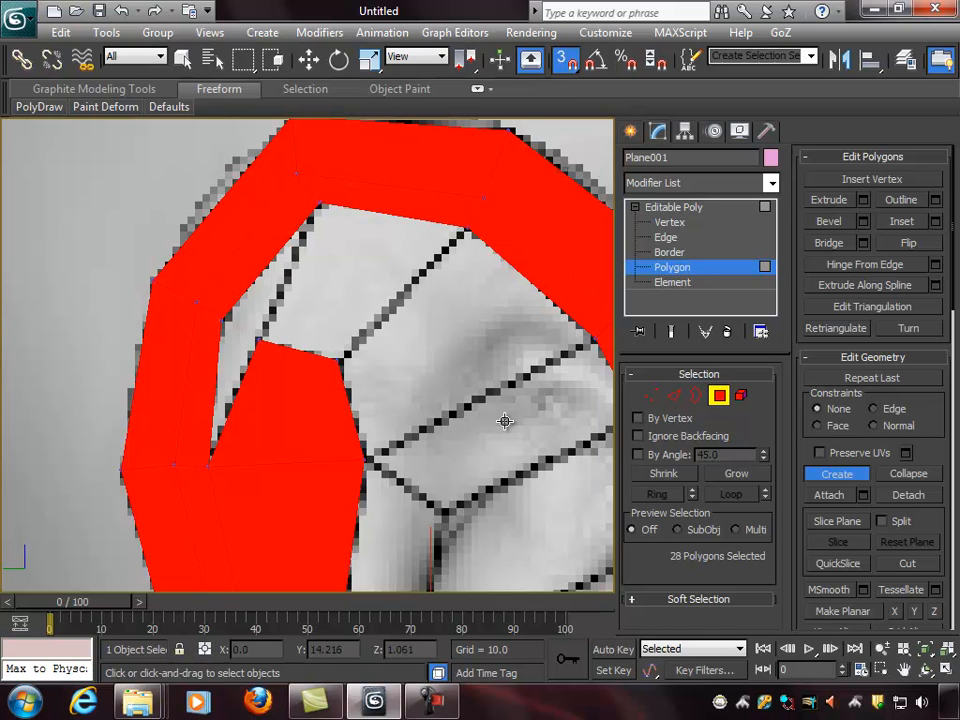
click(337, 362)
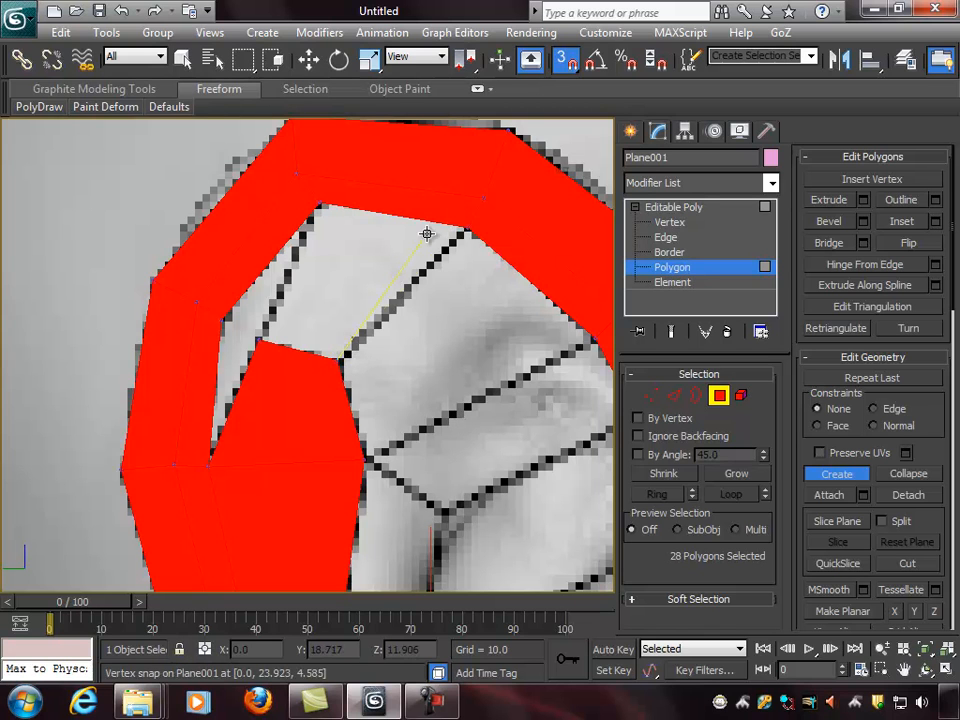
click(318, 202)
click(257, 337)
click(341, 358)
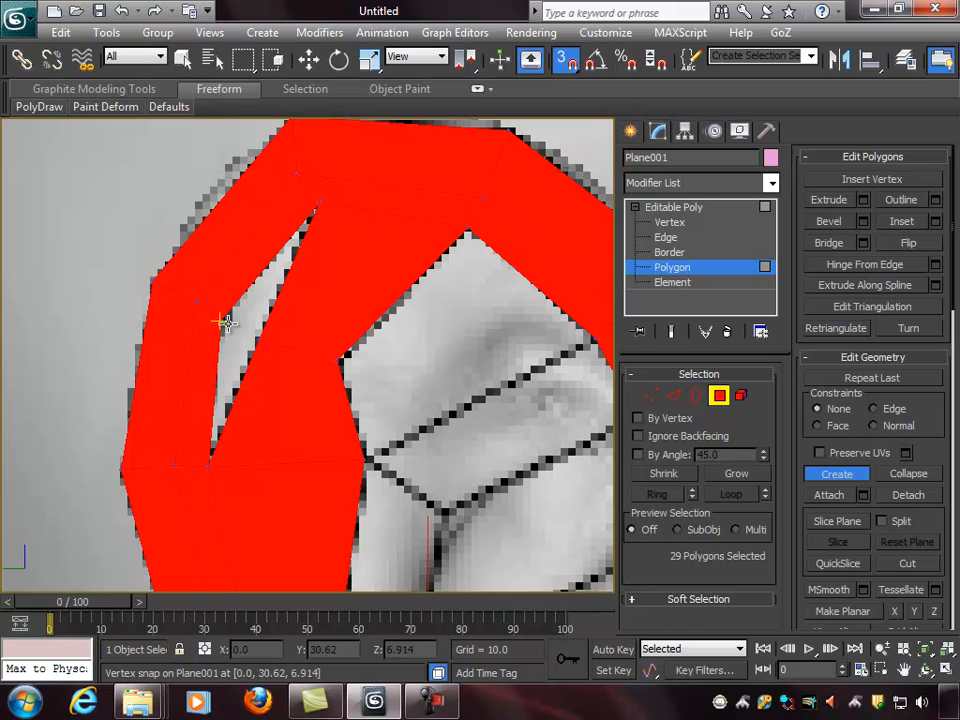
click(208, 466)
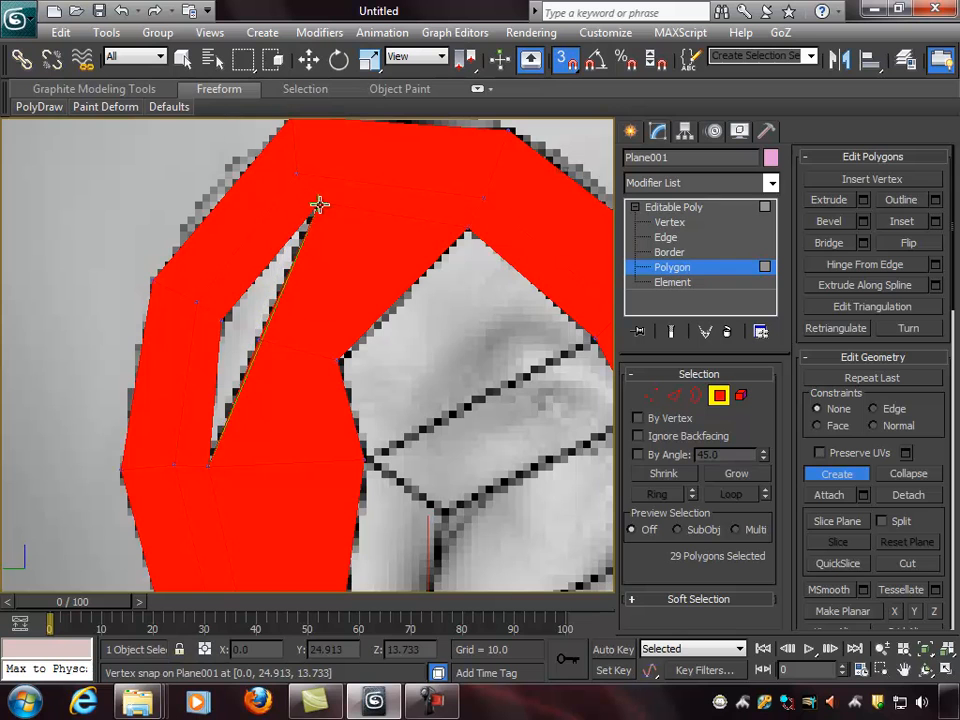
click(211, 466)
Step: Create a polygon over the large quad beneath the upper rim, bounded below by the upper slanted reference line
middle_drag(382, 421, 320, 395)
scroll(318, 396, down, 2)
middle_drag(415, 418, 318, 359)
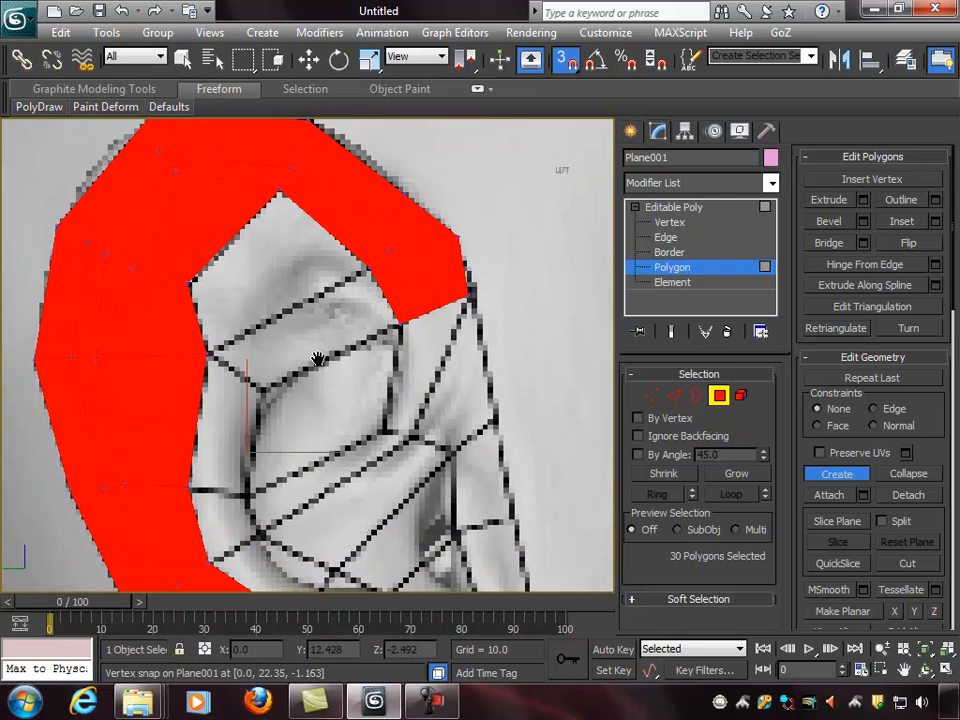
click(185, 282)
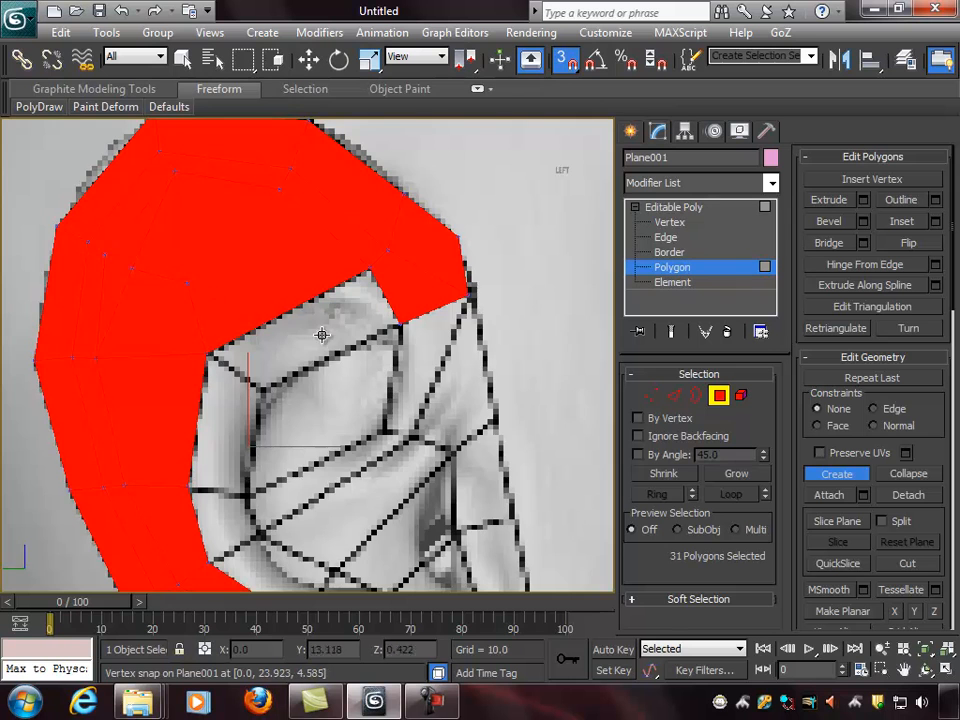
Step: Create a polygon over the slanted band between the two upper diagonal reference lines, reaching the front rim's inner corner
scroll(315, 320, down, 4)
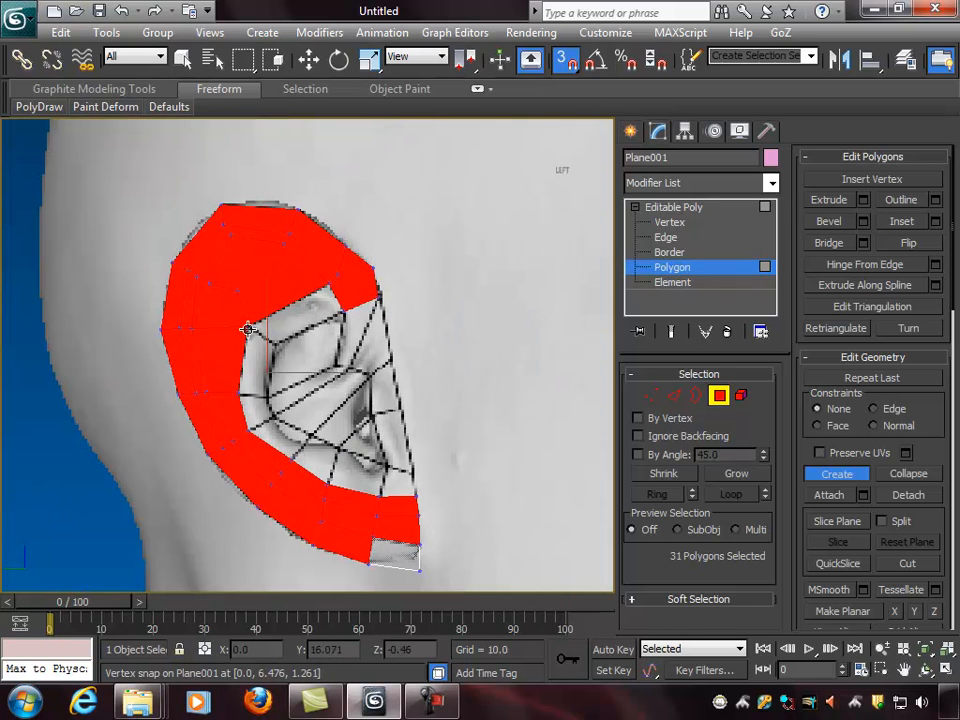
middle_drag(397, 464, 373, 414)
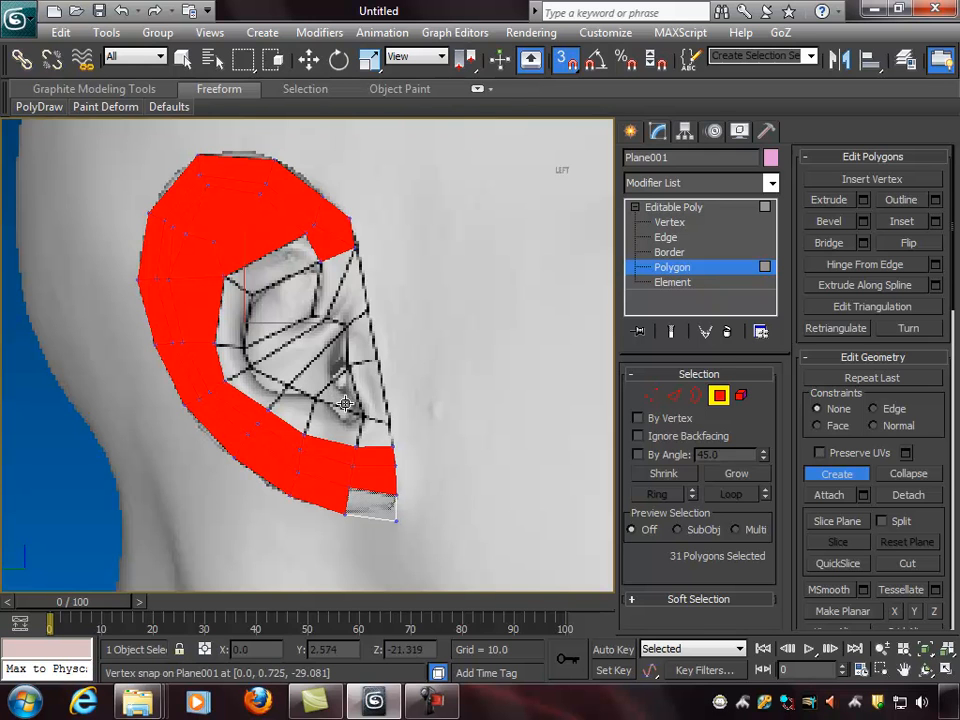
scroll(355, 396, up, 3)
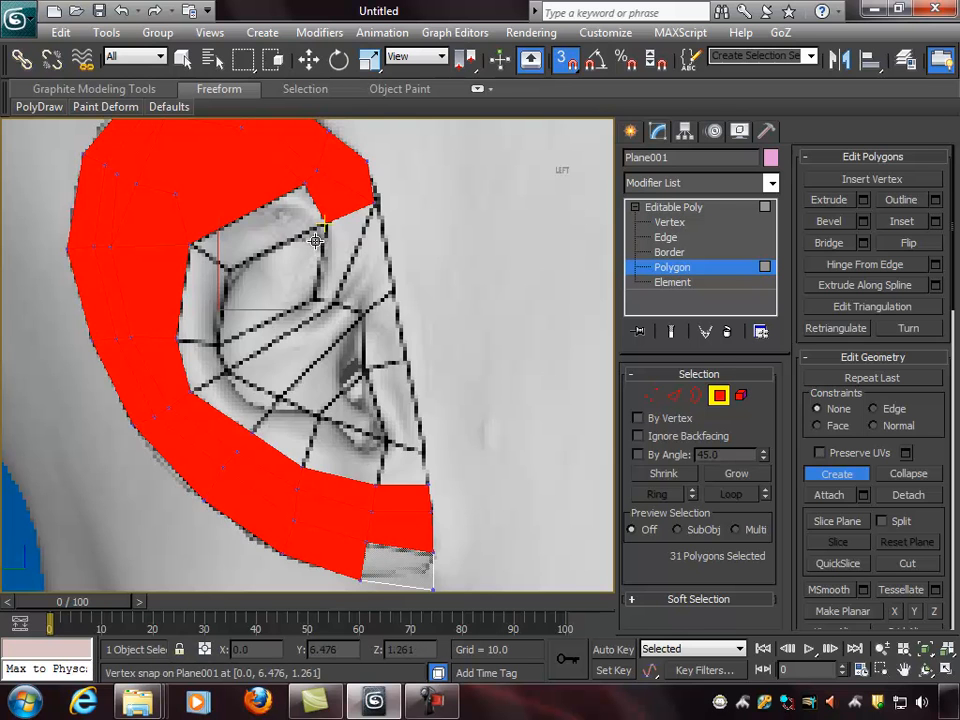
scroll(349, 285, up, 2)
middle_drag(340, 271, 363, 309)
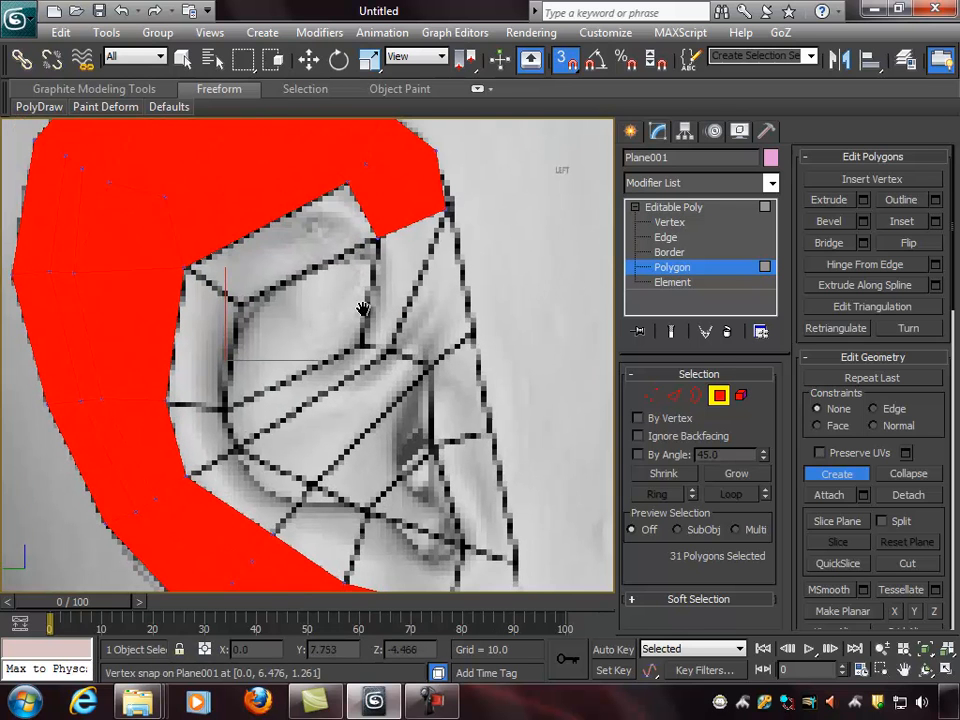
click(376, 241)
click(241, 307)
click(186, 270)
click(347, 185)
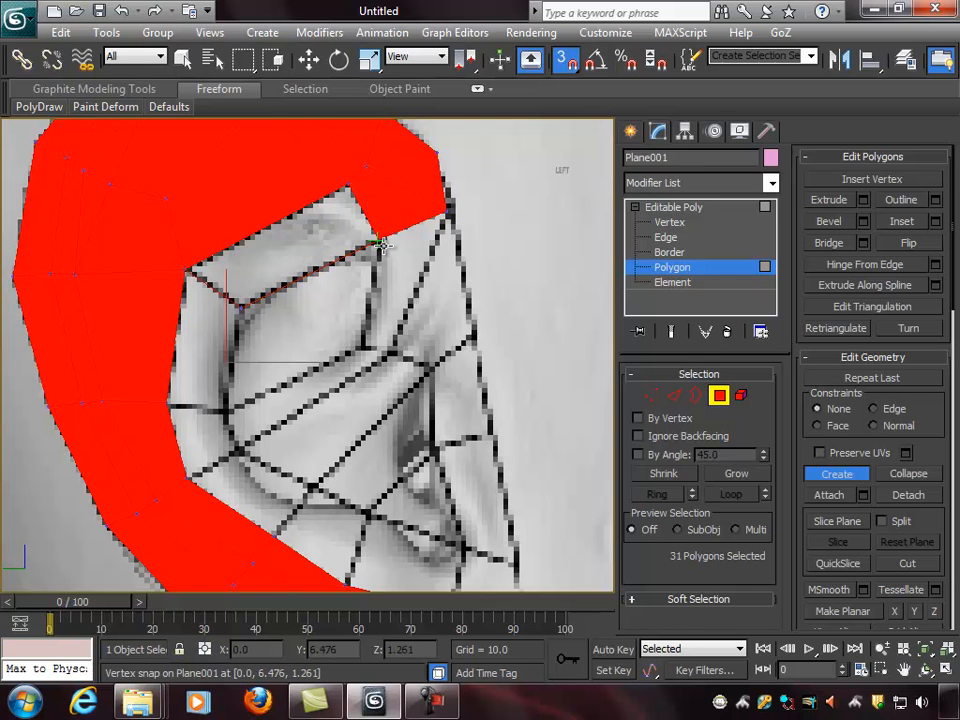
click(376, 241)
Step: Create a fourth-row polygon over the tall rear quad running down from the slanted band to the next horizontal reference line
middle_drag(280, 320, 341, 308)
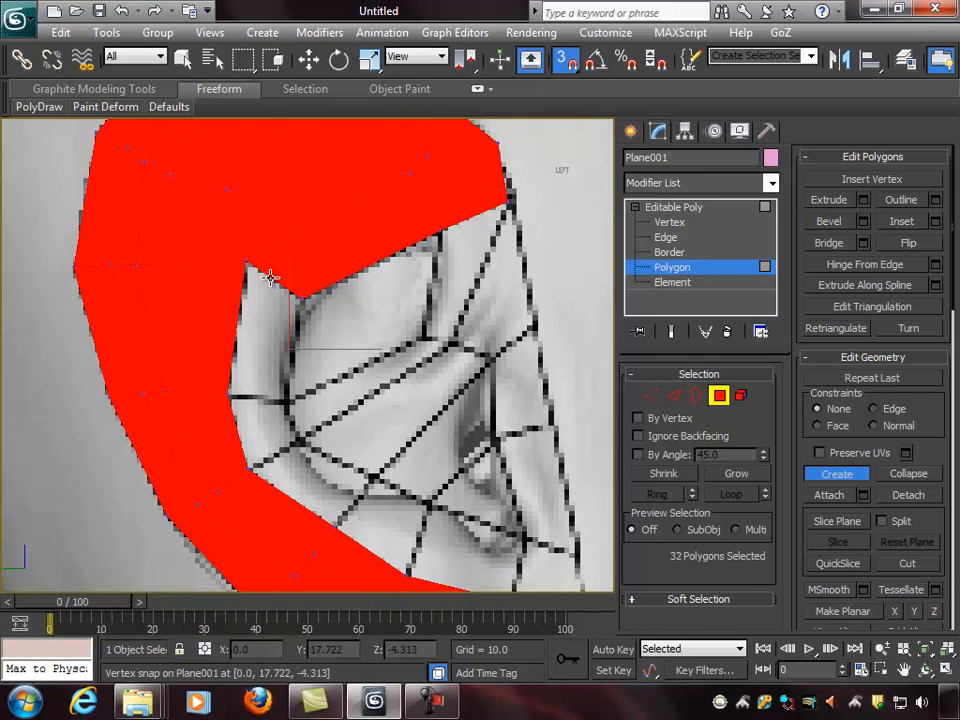
click(298, 297)
click(290, 405)
click(301, 298)
Step: Create a fourth-row polygon over the small quad directly below, ending at the lower-rear bend
middle_drag(311, 423, 292, 283)
click(270, 263)
click(208, 254)
click(229, 329)
click(276, 306)
click(272, 265)
Step: Create two fourth-row polygons along the lower inner slope, from the lower-rear bend toward the lobe
middle_drag(229, 330, 174, 260)
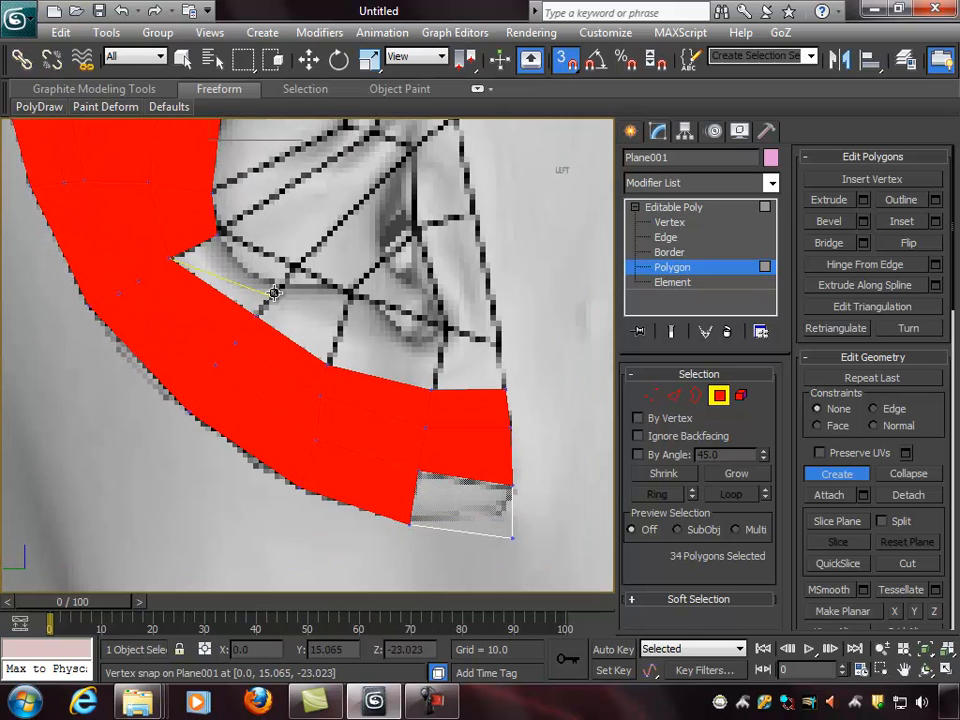
click(281, 286)
click(218, 235)
middle_drag(278, 243, 166, 216)
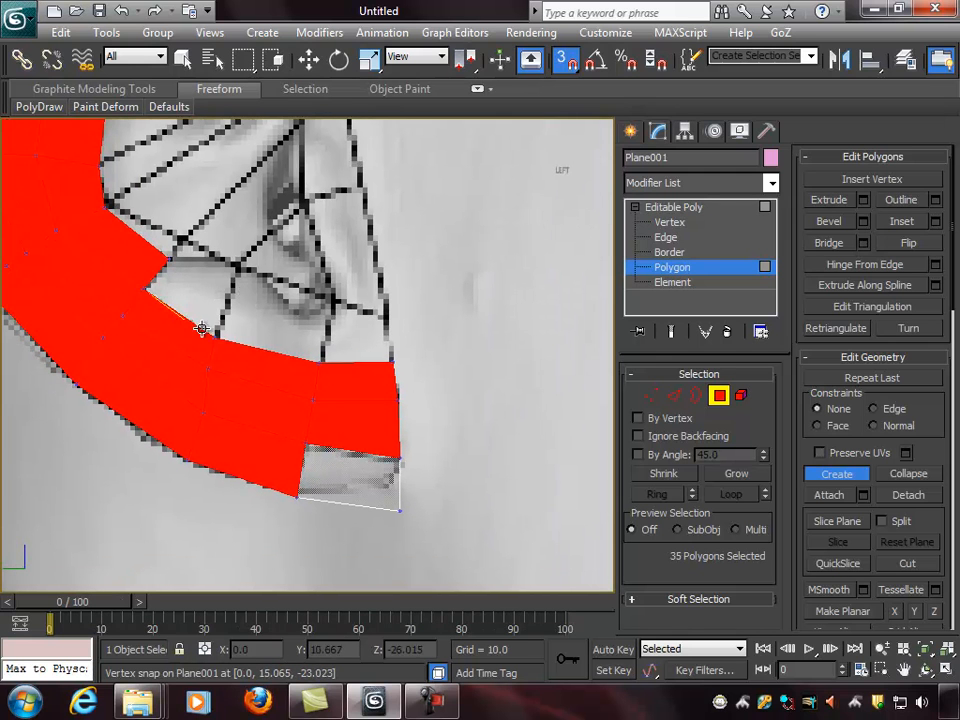
click(240, 269)
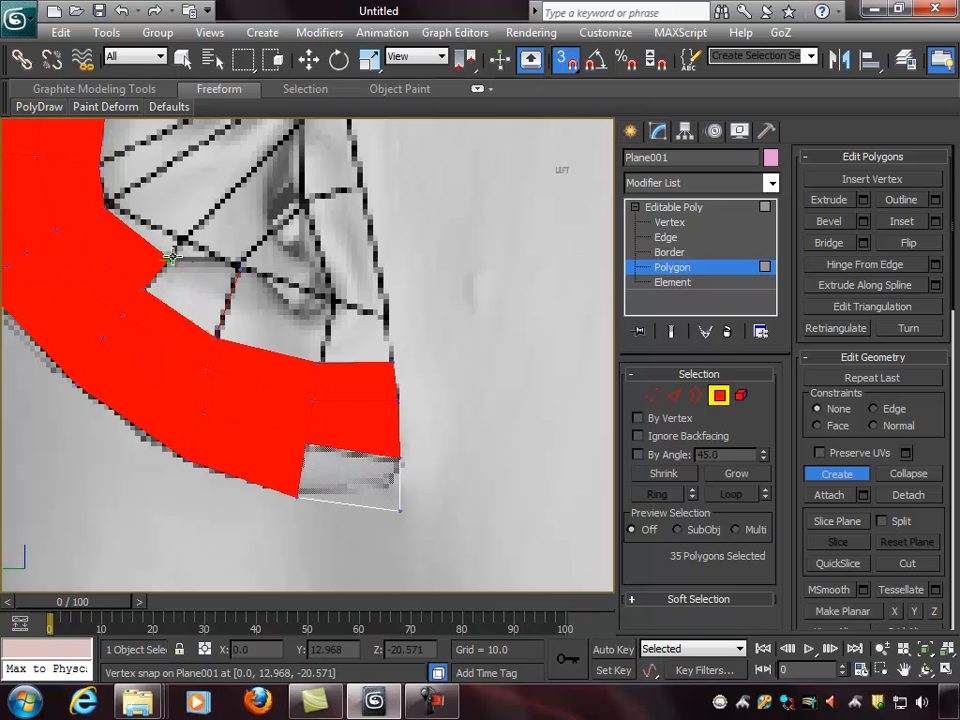
click(168, 257)
double_click(146, 290)
Step: Create the last two fourth-row polygons above the lobe, continuing the row to the ear's front edge
middle_drag(266, 327, 206, 336)
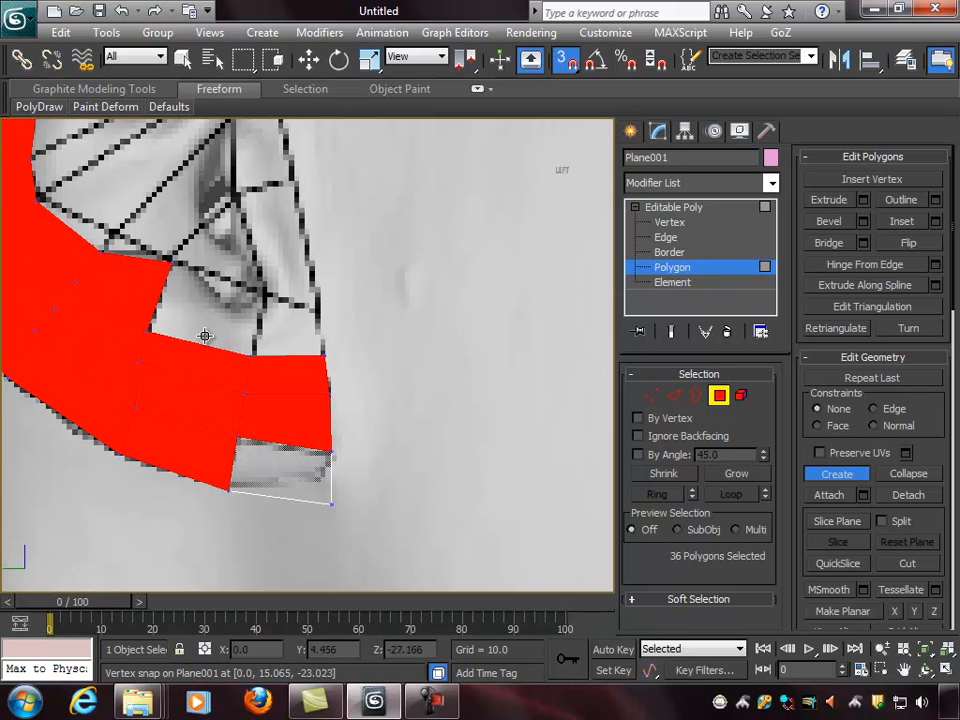
click(148, 331)
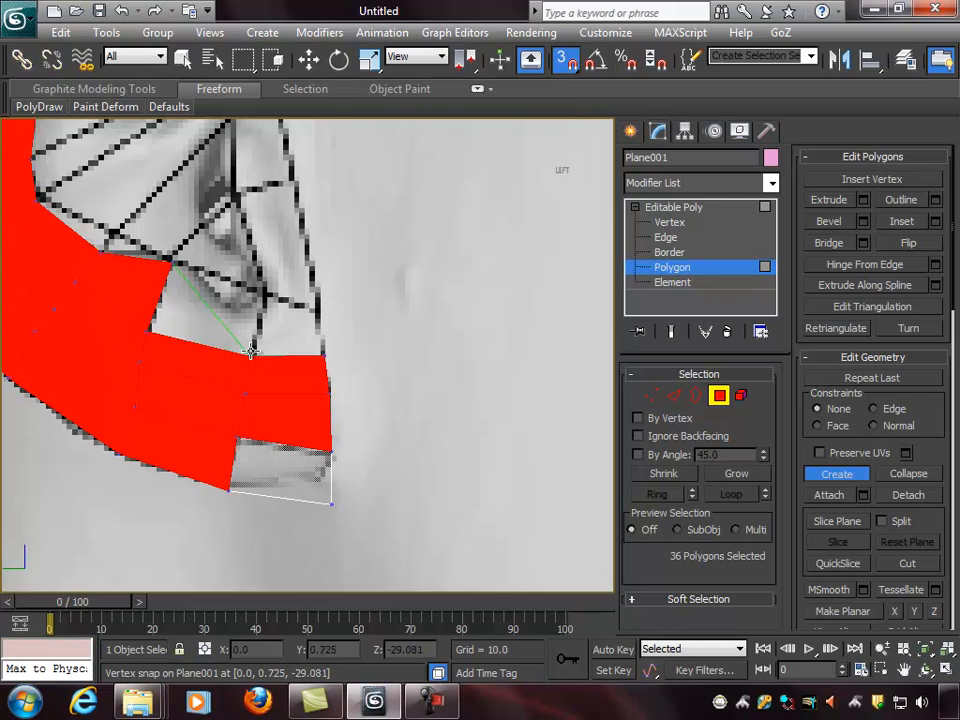
click(265, 293)
click(172, 264)
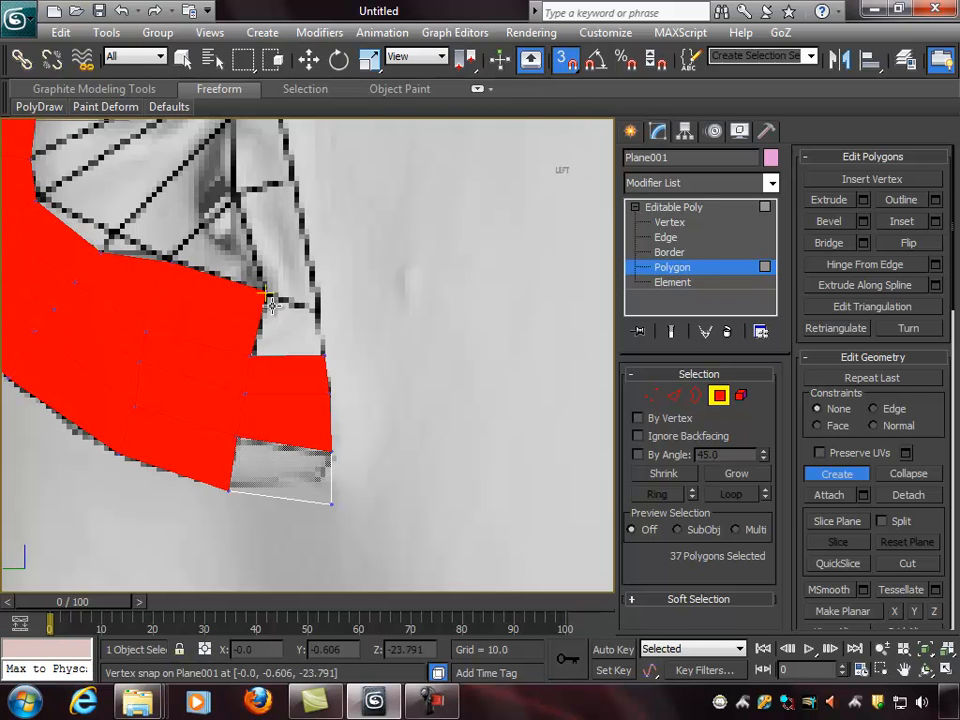
middle_drag(268, 350, 206, 344)
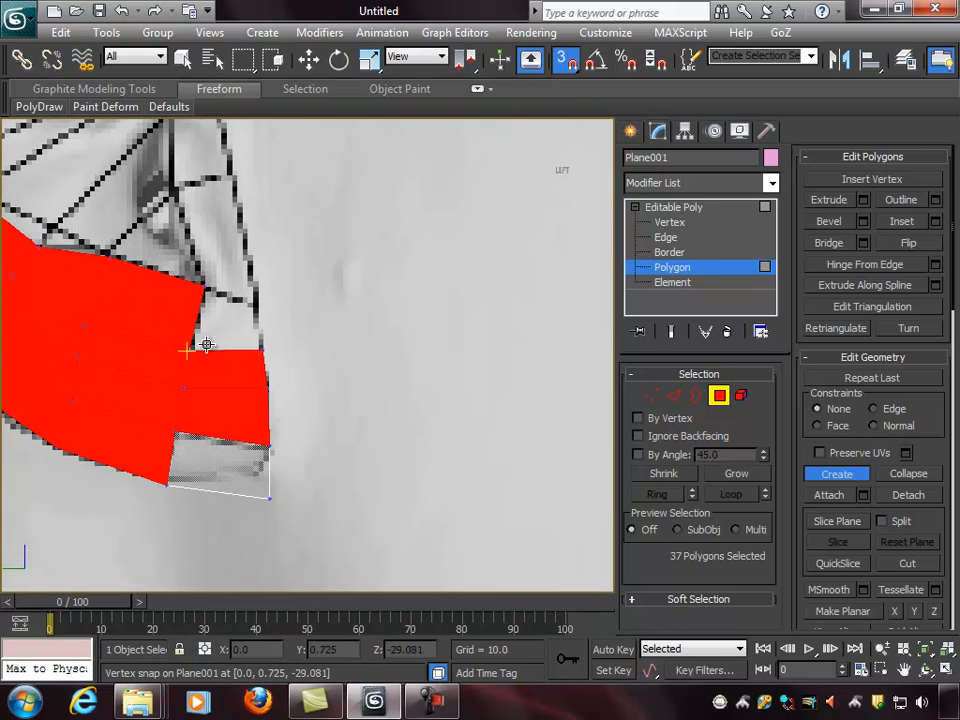
click(256, 302)
click(191, 349)
Step: Create a polygon over the large inner quad directly beneath the slanted band, down to the next diagonal reference line
middle_drag(284, 330, 462, 438)
scroll(384, 339, down, 2)
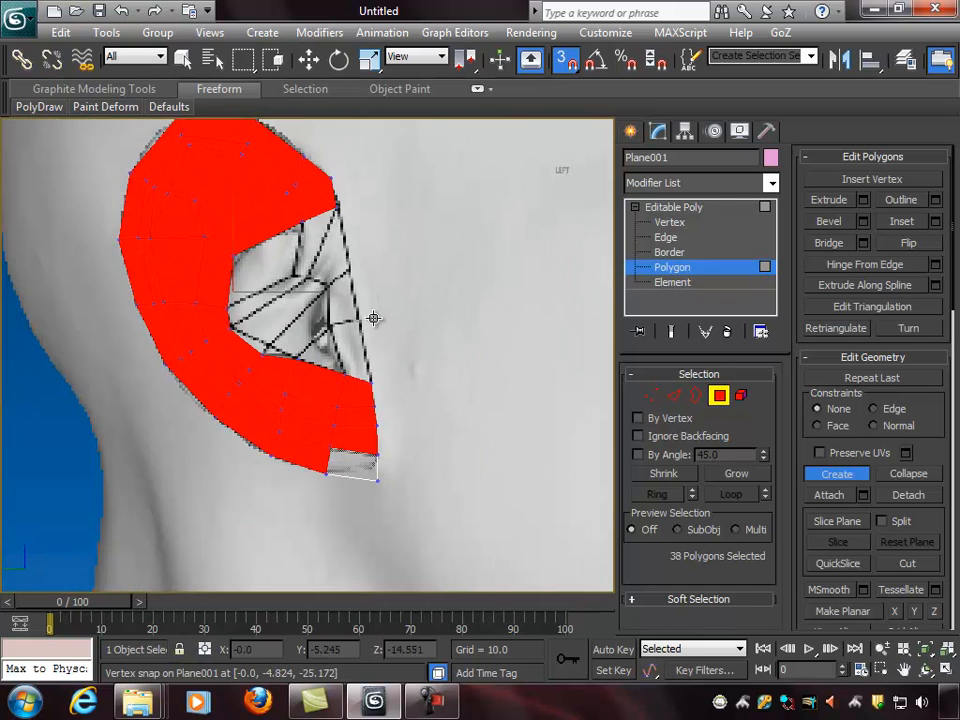
scroll(374, 318, up, 4)
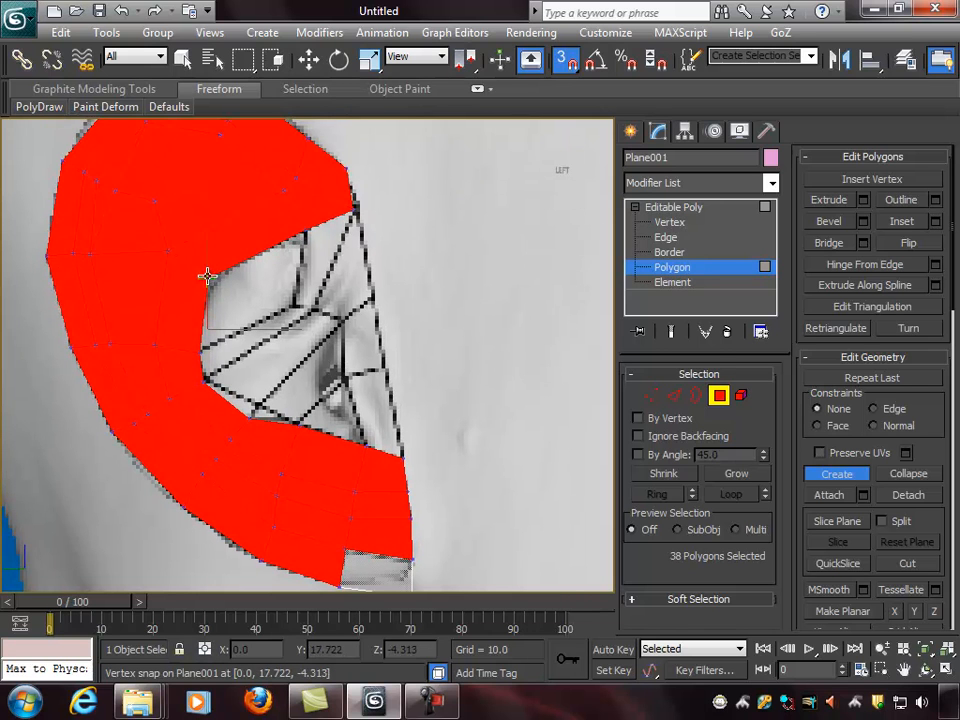
click(305, 234)
click(294, 305)
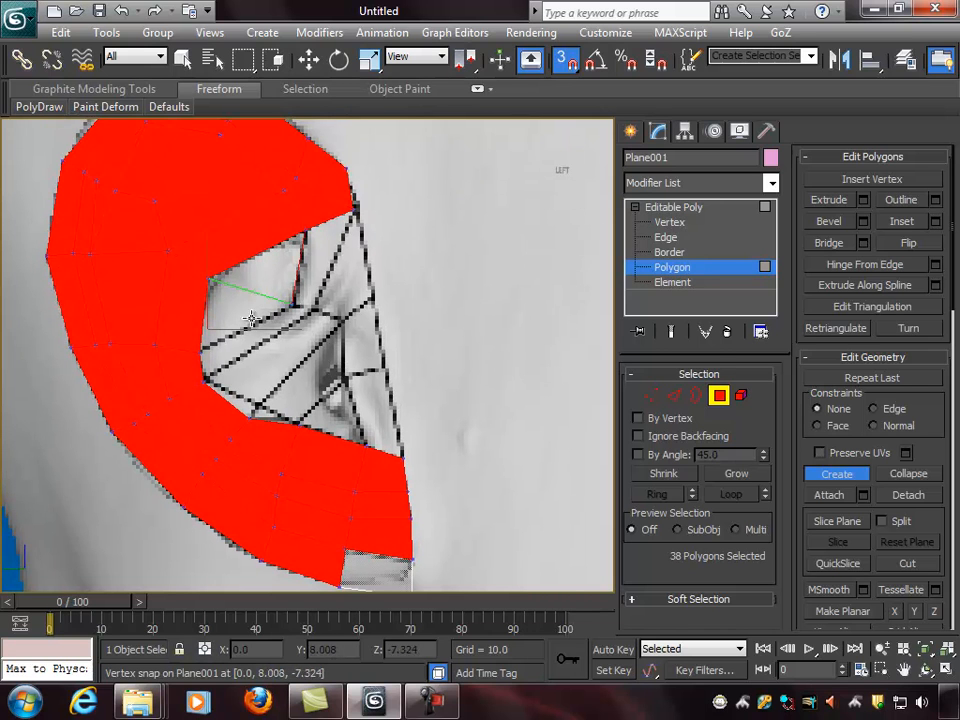
click(201, 349)
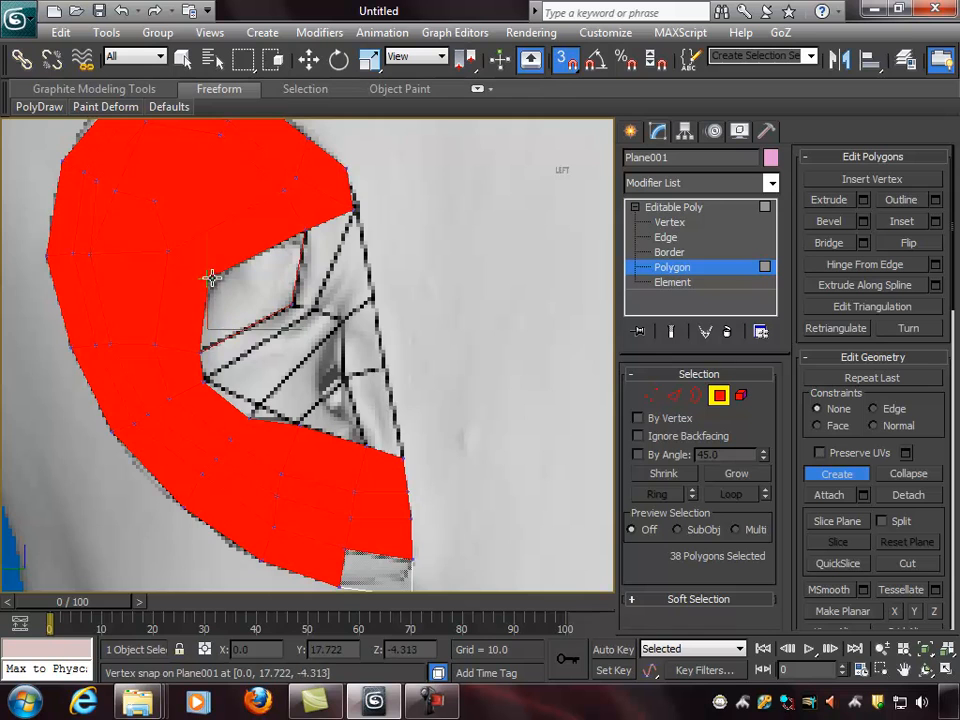
double_click(208, 279)
Step: Try a polygon between the front rim's lower end and the large inner panel, and undo it
middle_drag(332, 309, 275, 330)
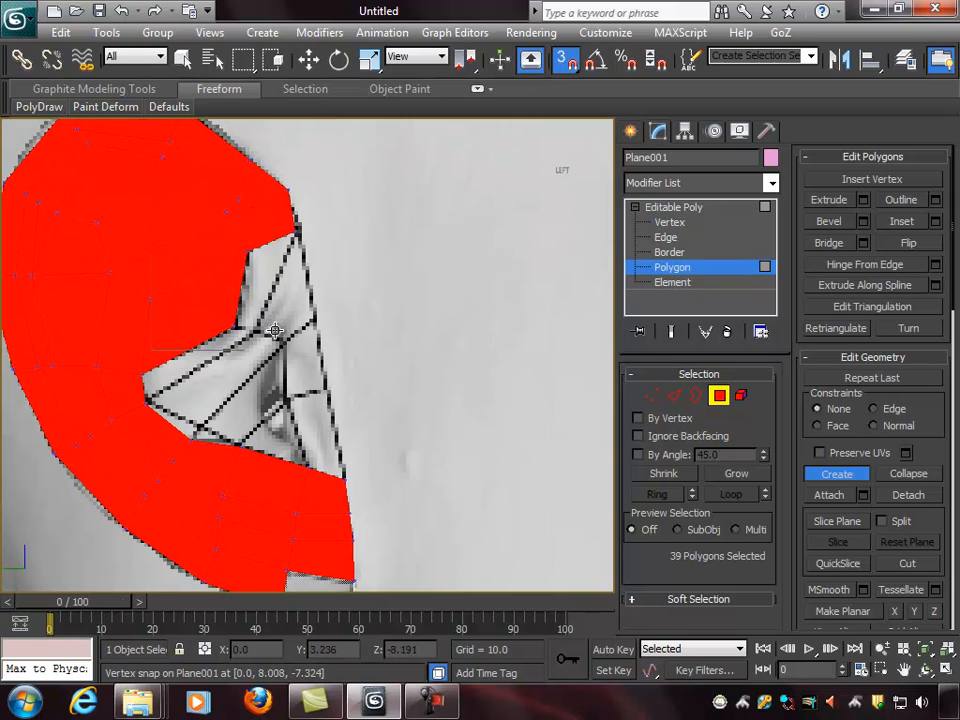
click(295, 232)
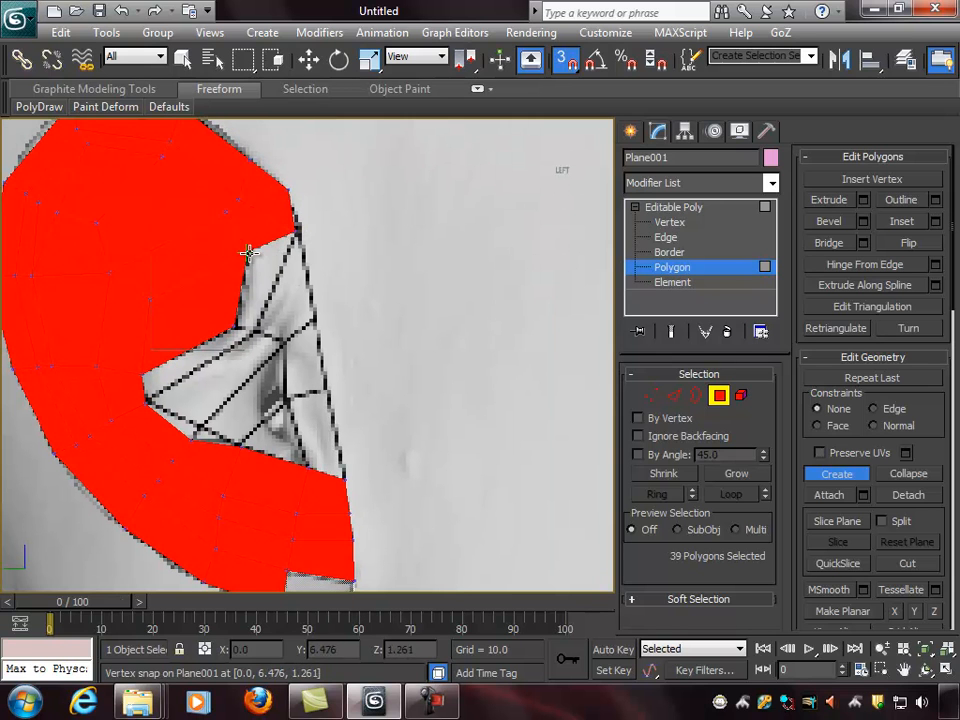
click(256, 333)
click(292, 234)
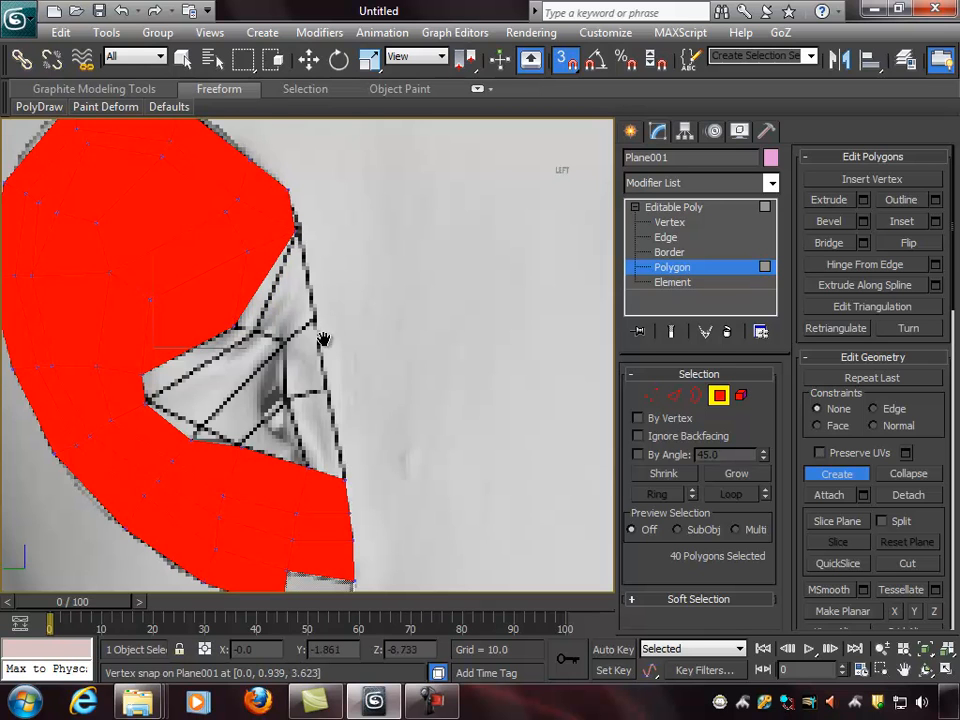
middle_drag(323, 340, 368, 340)
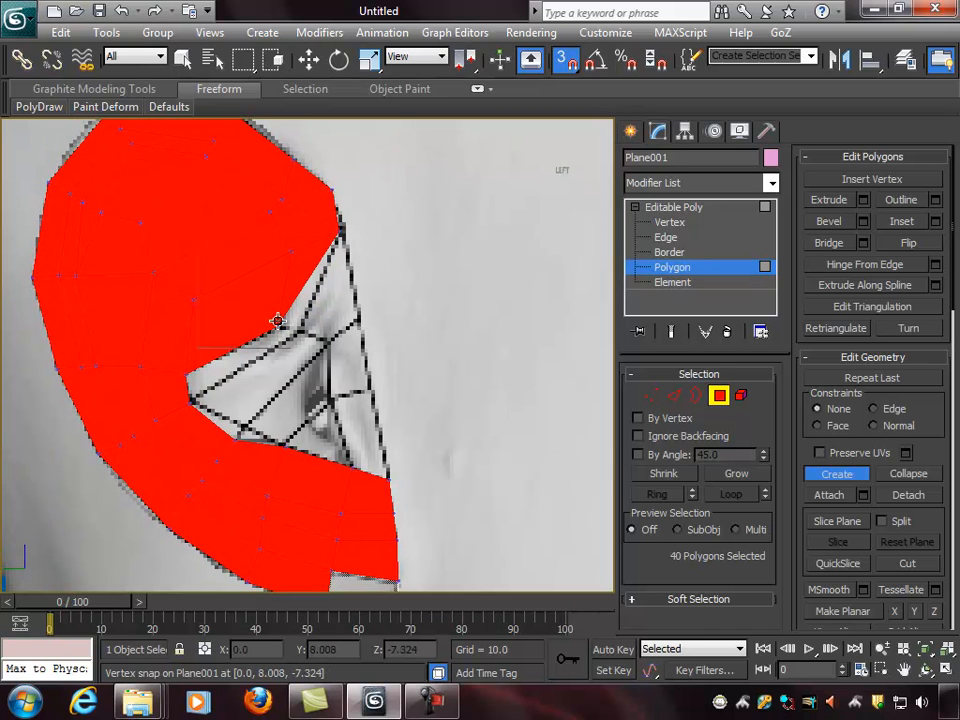
key(ctrl+z)
Step: Create a four-sided polygon in front of the large inner panel, from the front rim's lower edge to the adjacent line junction
scroll(312, 300, up, 5)
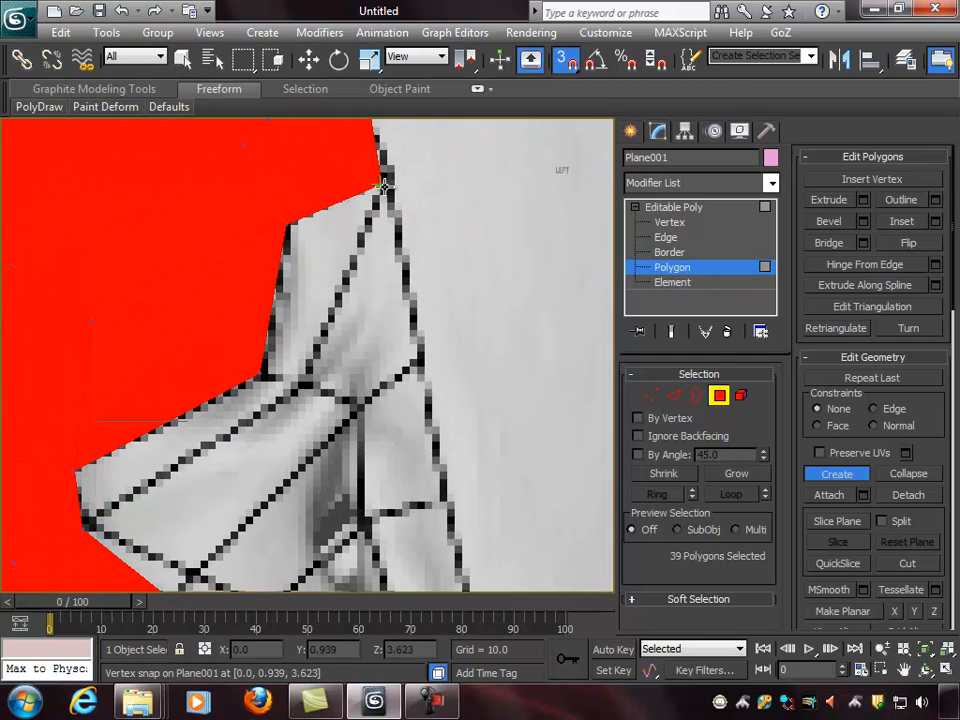
click(263, 374)
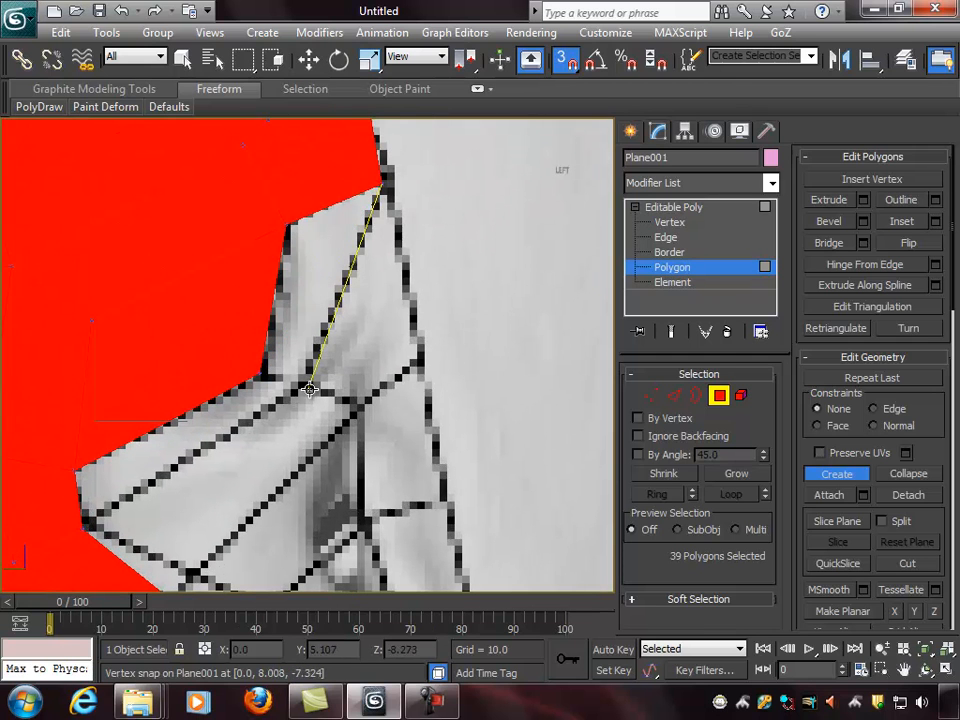
click(303, 386)
click(381, 186)
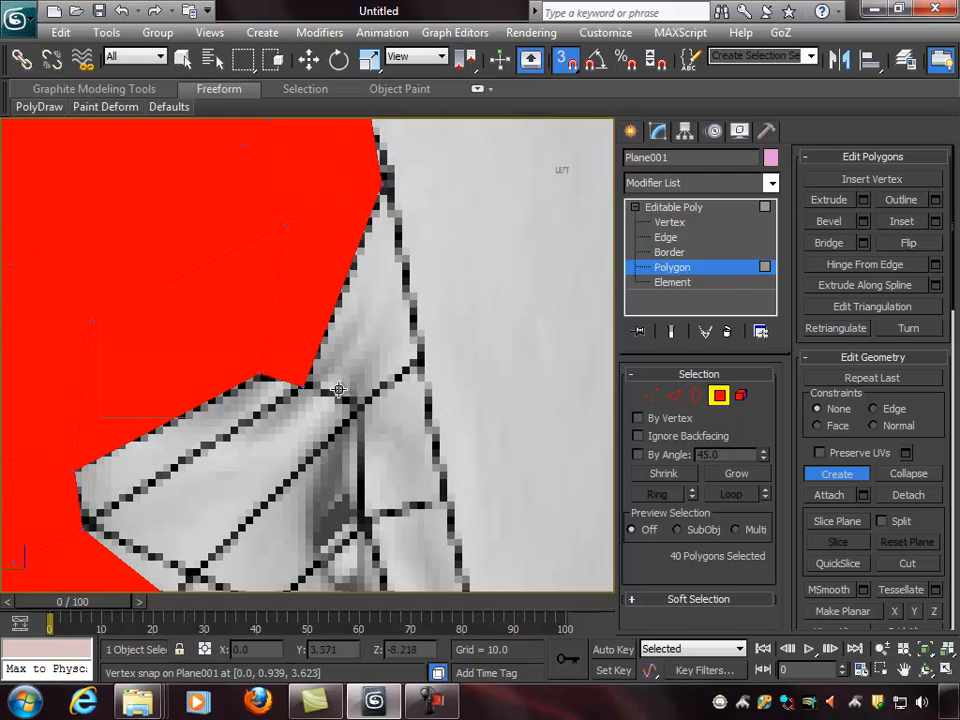
Step: Create a polygon over the narrow diagonal band beneath the large inner panel, back to the rear line junction
middle_drag(324, 416, 415, 319)
click(395, 288)
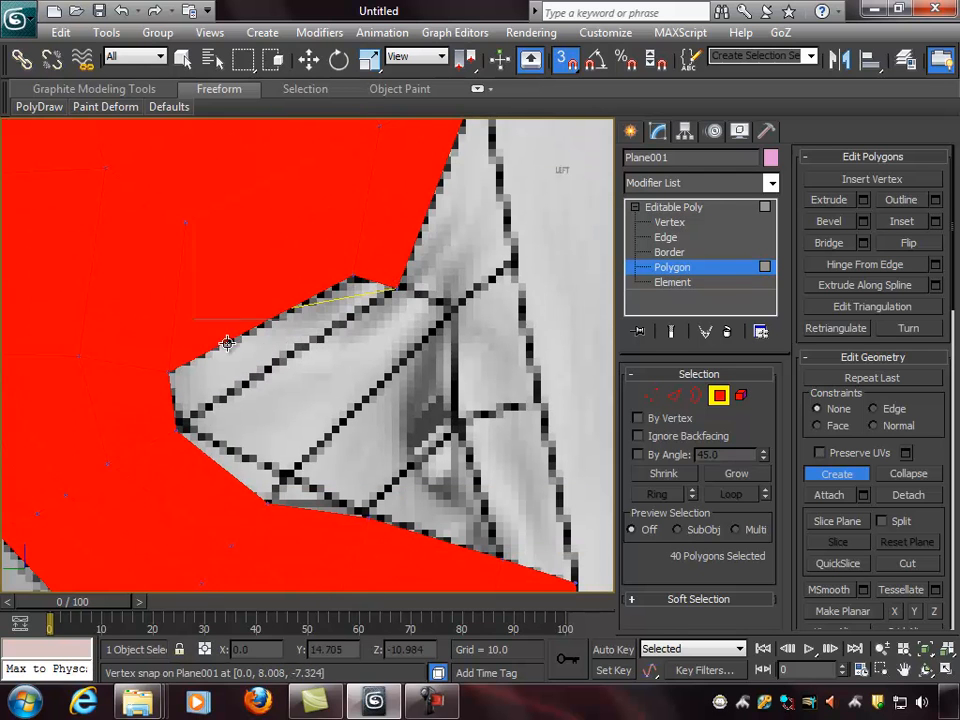
click(174, 433)
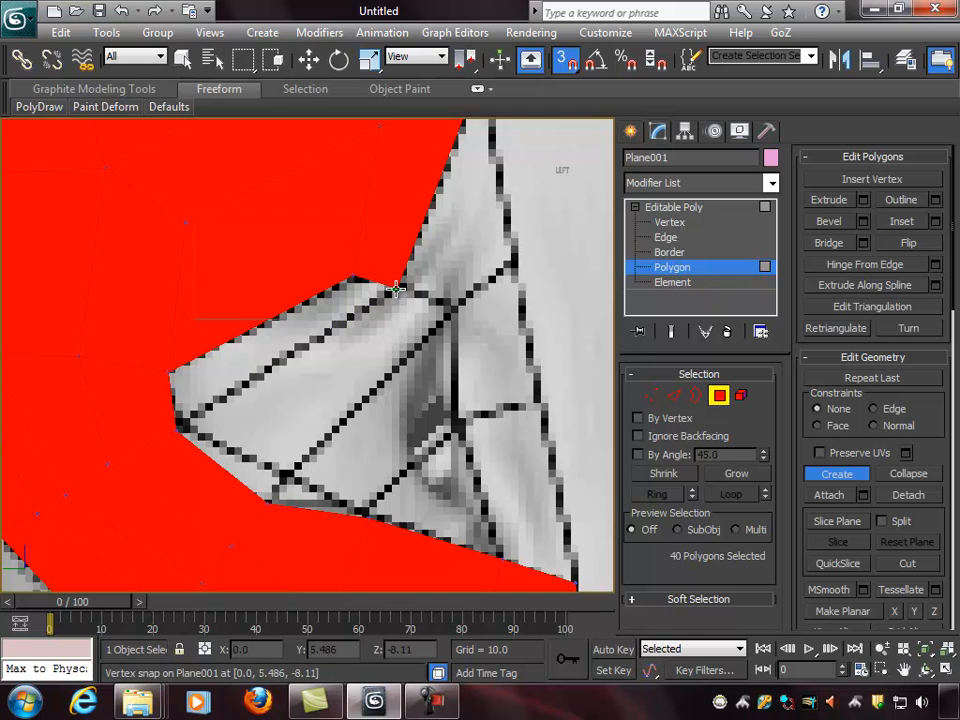
click(394, 289)
Step: Create a polygon over the upper front quad along the ear's front edge, from the rim's end to the next reference junction
middle_drag(416, 398, 334, 365)
scroll(367, 300, down, 2)
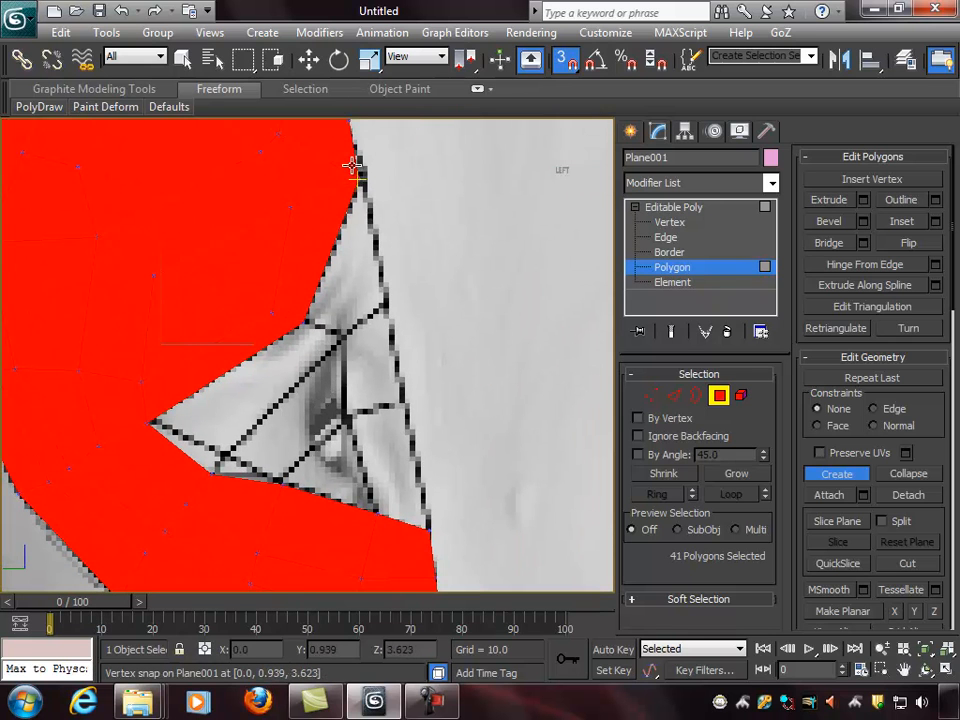
click(343, 336)
click(387, 305)
click(360, 182)
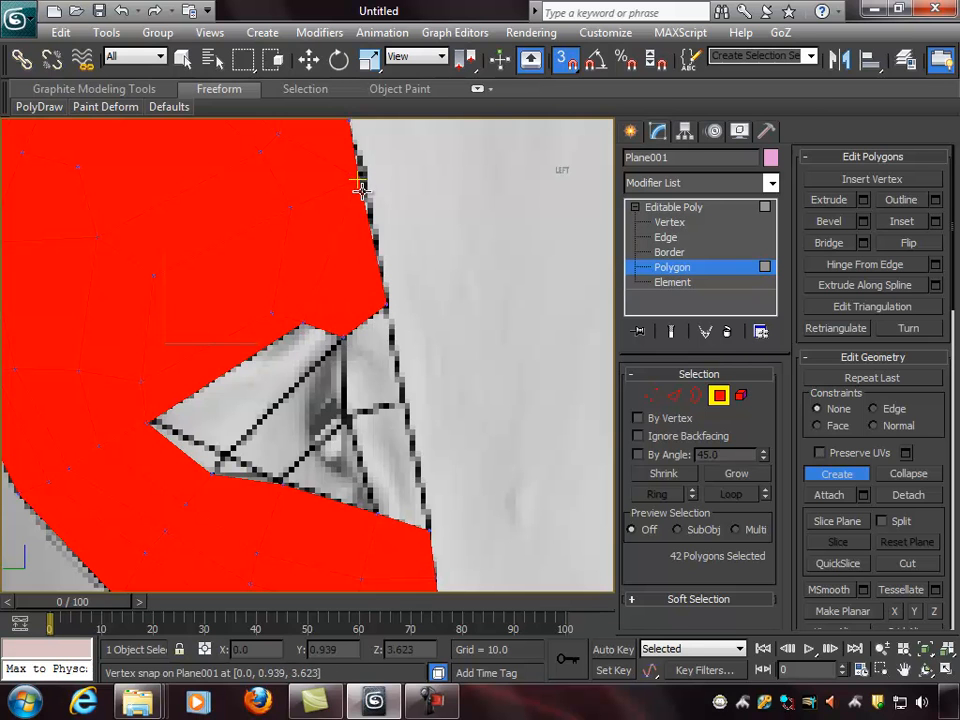
Step: Create a four-sided polygon over the rear diagonal band of the remaining gap, down to the gap's rear corner
middle_drag(407, 317, 430, 251)
click(365, 272)
click(174, 359)
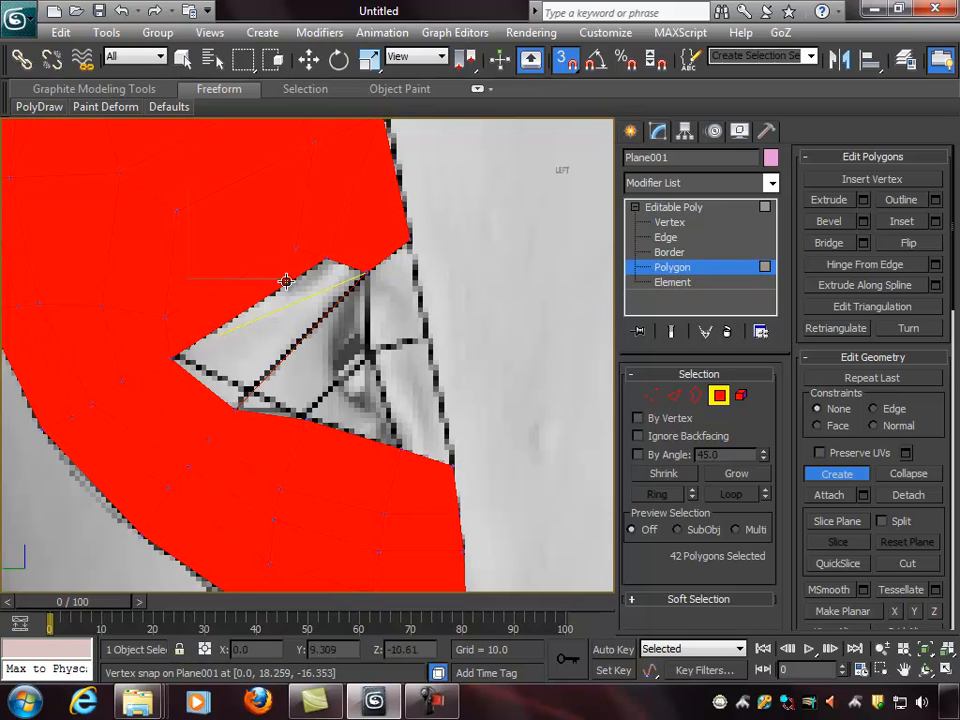
click(326, 259)
click(365, 275)
Step: Create a polygon over the ear's front-edge quad, down to the short reference line that meets the central junction
middle_drag(429, 390, 375, 318)
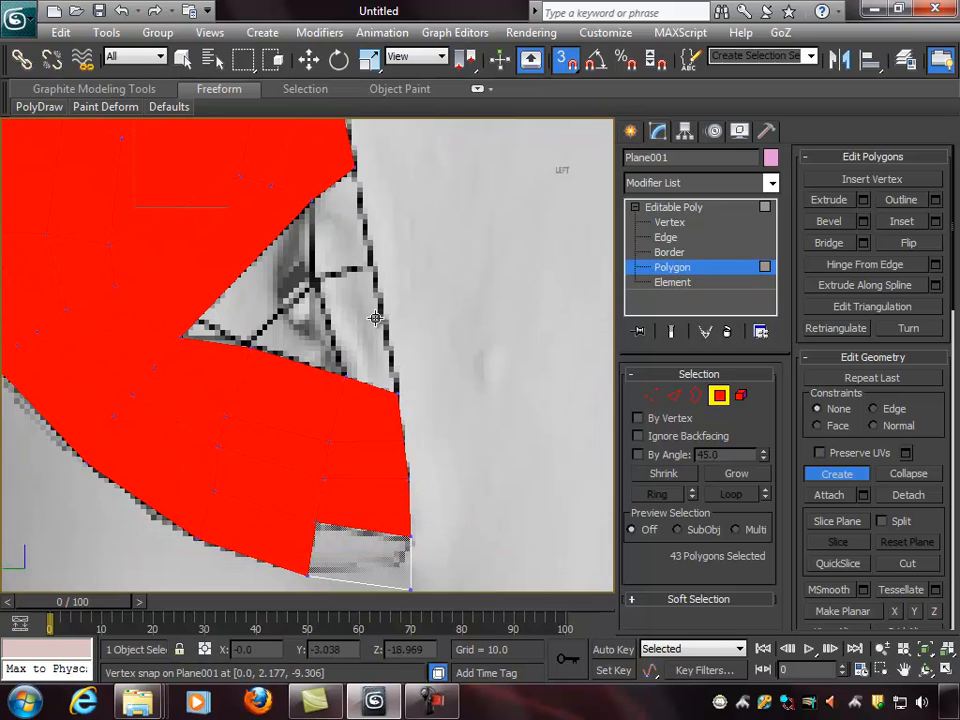
middle_drag(374, 230, 370, 262)
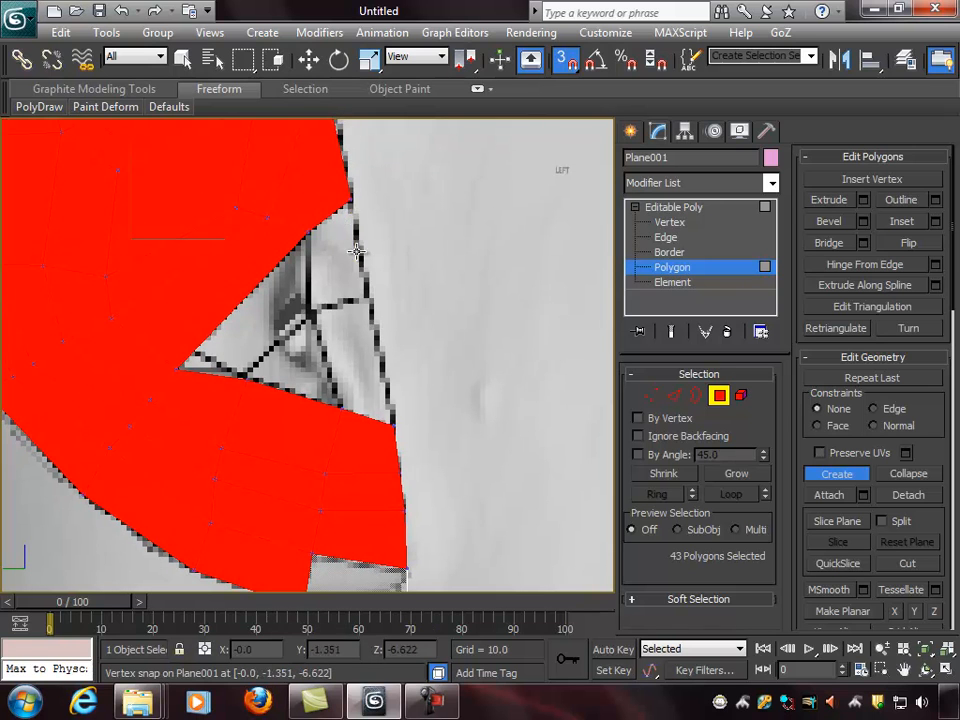
click(368, 300)
click(313, 315)
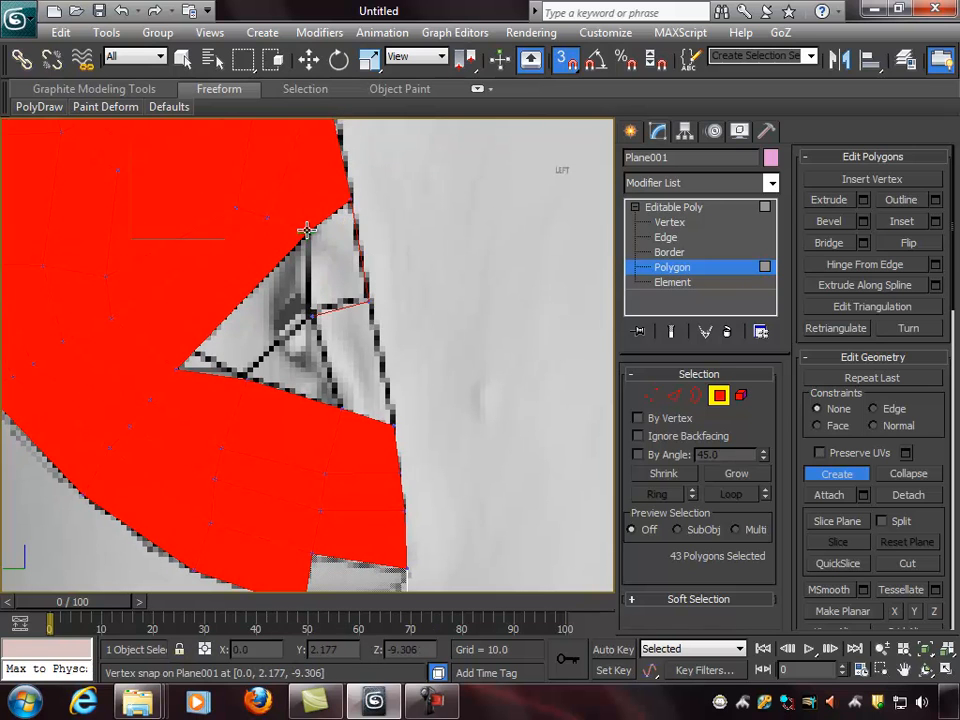
click(349, 203)
Step: Create a polygon over the dark diagonal band behind the central junction, closing the gap back to its rear corner
middle_drag(334, 323, 371, 341)
click(350, 334)
click(215, 388)
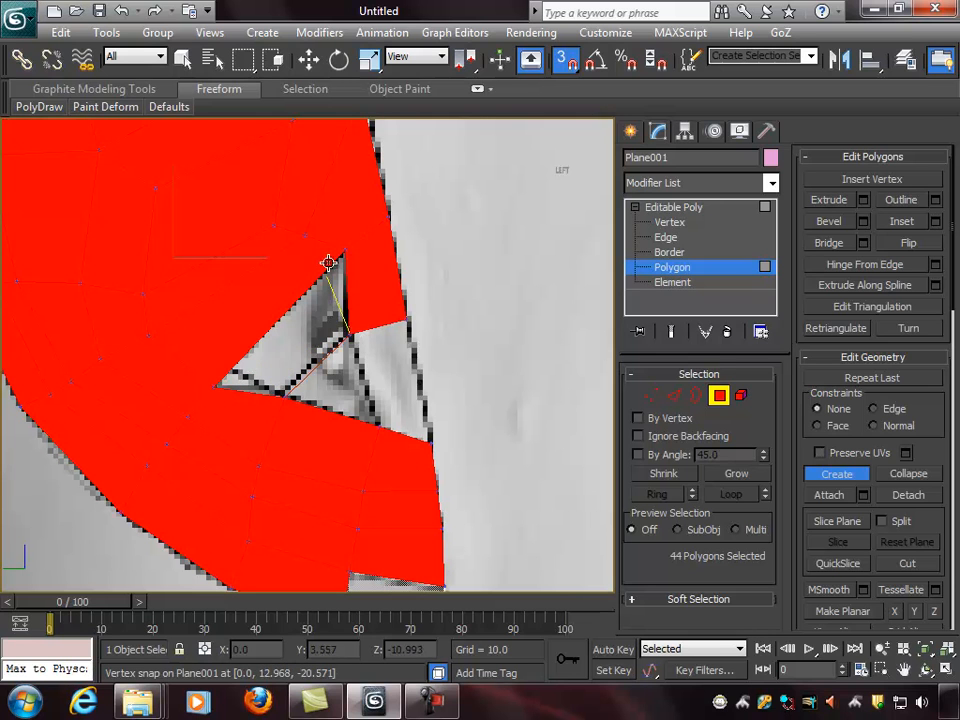
click(346, 252)
click(348, 342)
Step: Create a triangular polygon between the central junction and the upper edge of the lobe rows
middle_drag(420, 386, 328, 336)
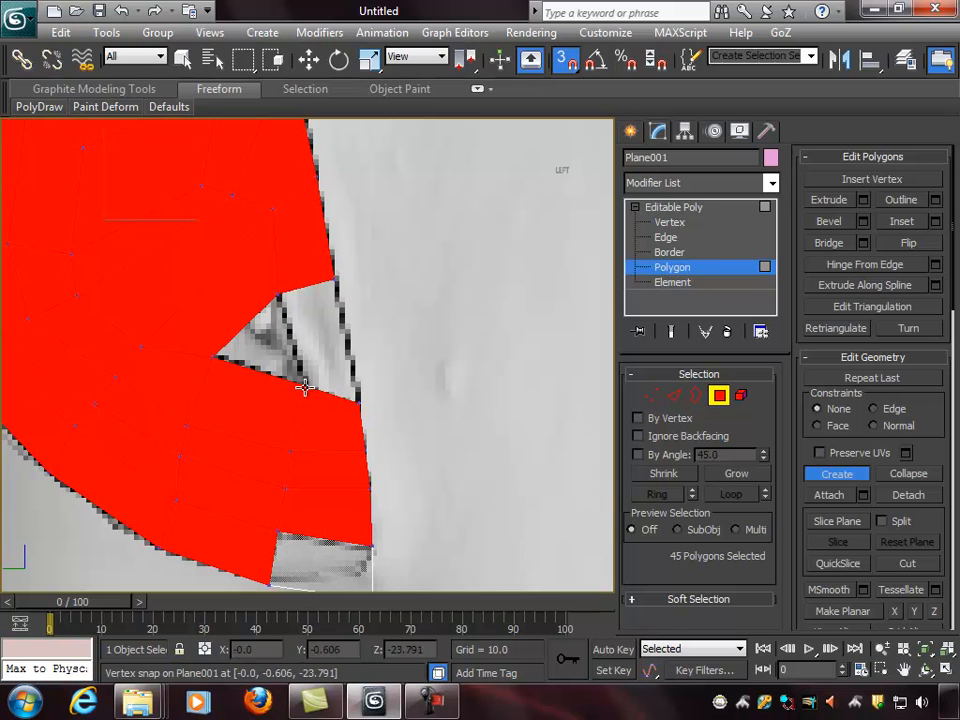
click(213, 359)
click(280, 294)
click(307, 387)
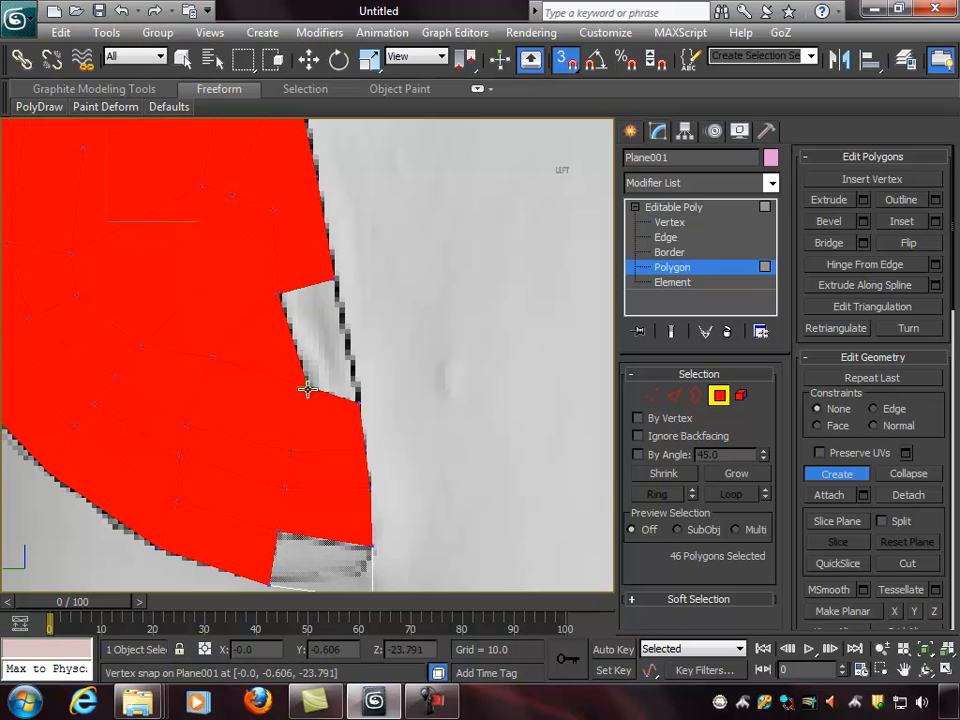
Step: Create a four-sided polygon over the last open front-edge quad, between the central junction and the lobe rows
click(358, 400)
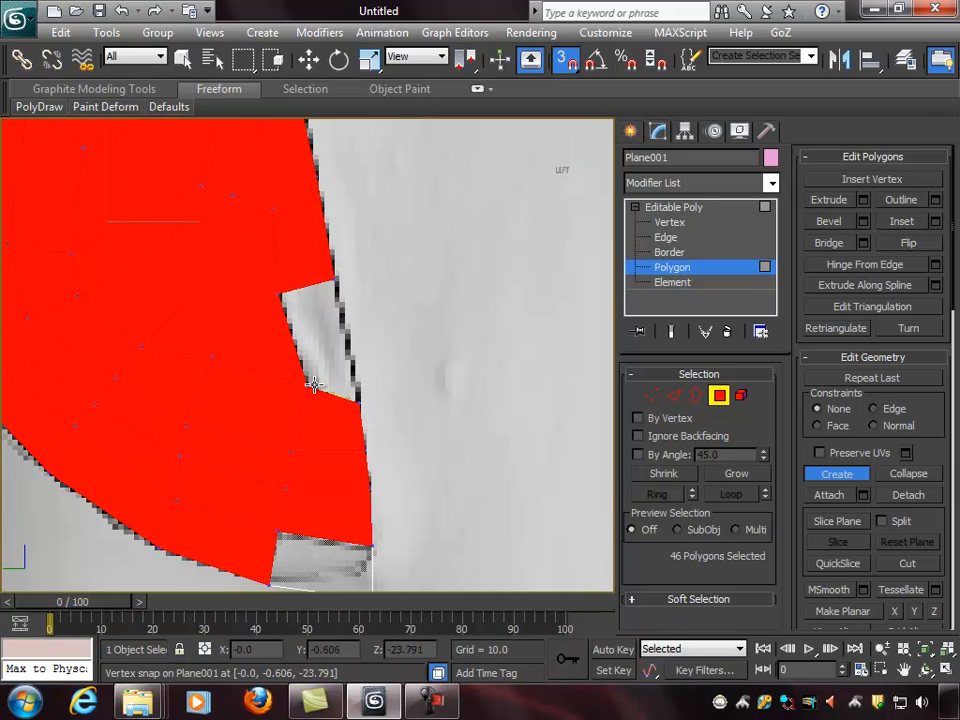
click(281, 294)
click(334, 279)
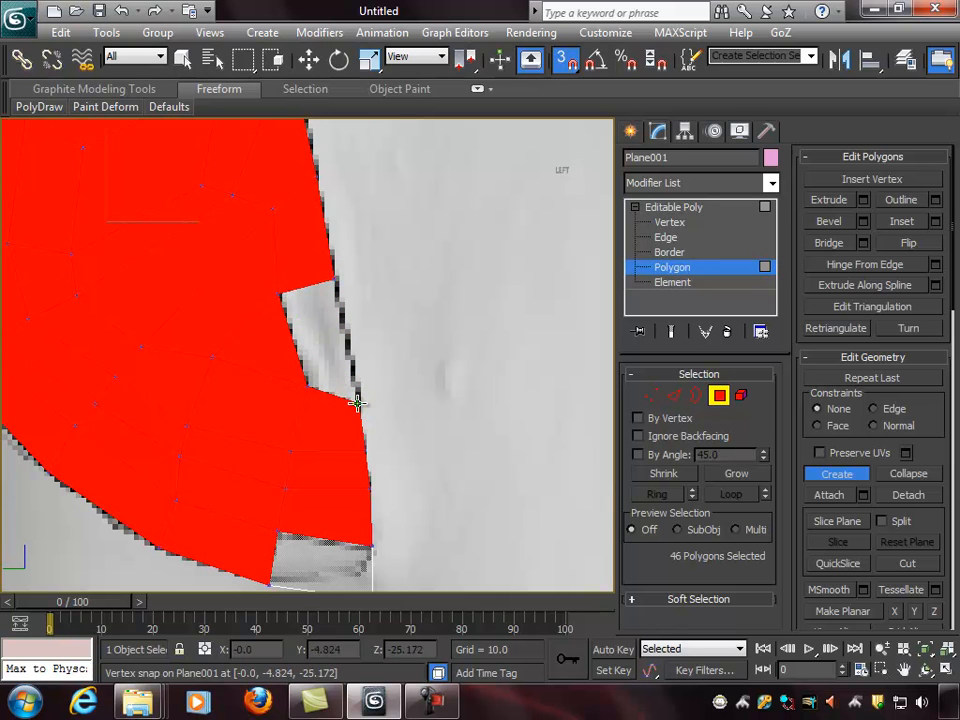
click(357, 403)
scroll(457, 380, down, 3)
middle_drag(410, 316, 479, 399)
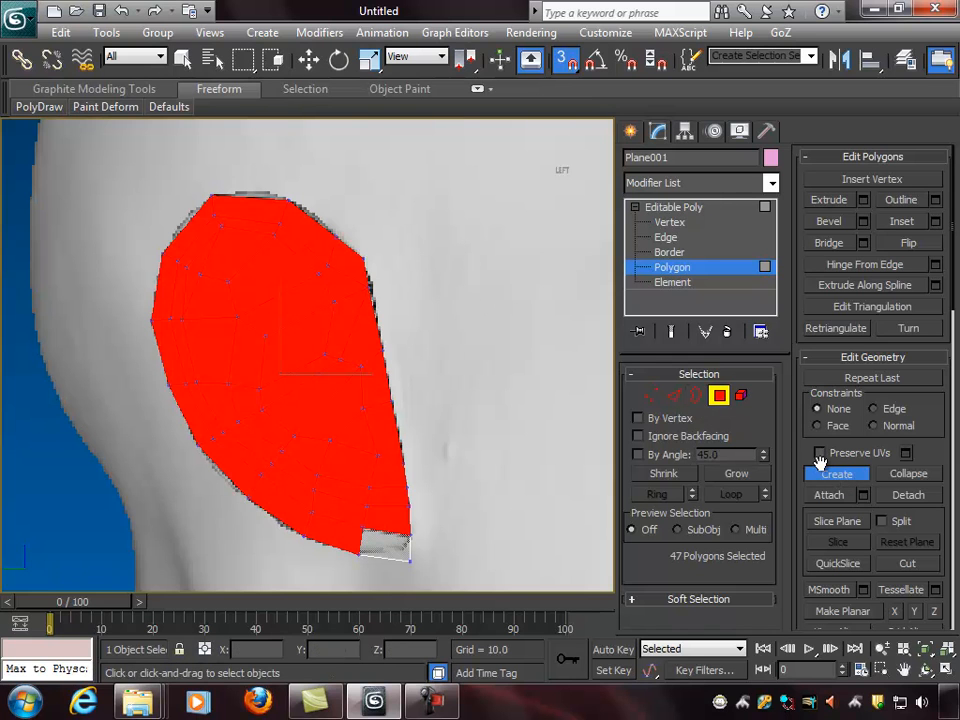
Step: Try moving the small polygon near the front rim's lower end out of the ear's plane in perspective, and undo it
key(w)
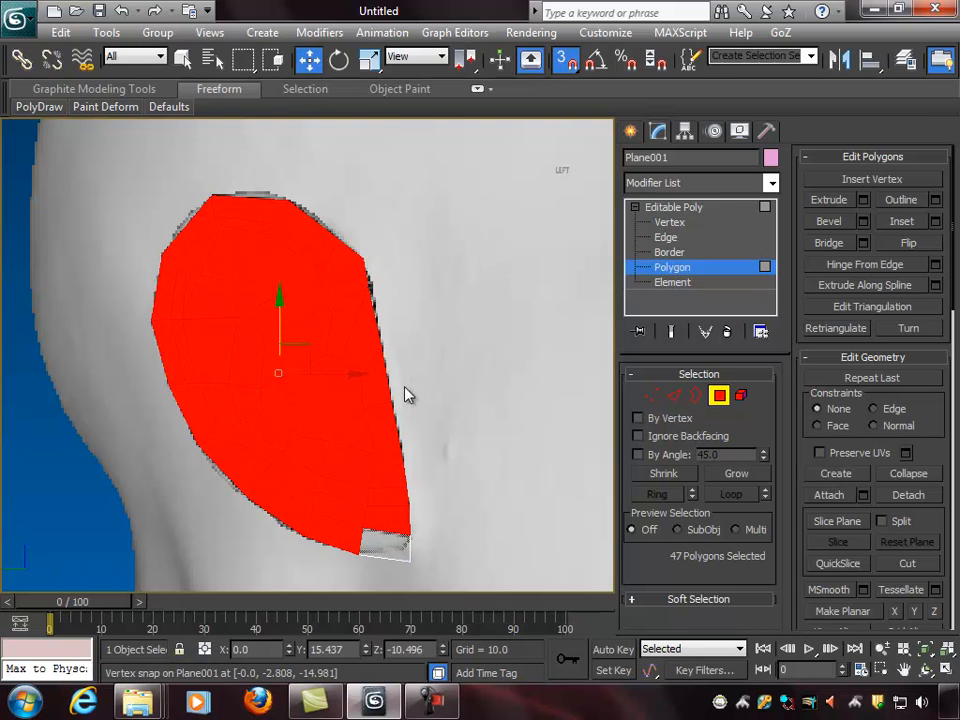
click(362, 318)
click(415, 344)
click(358, 320)
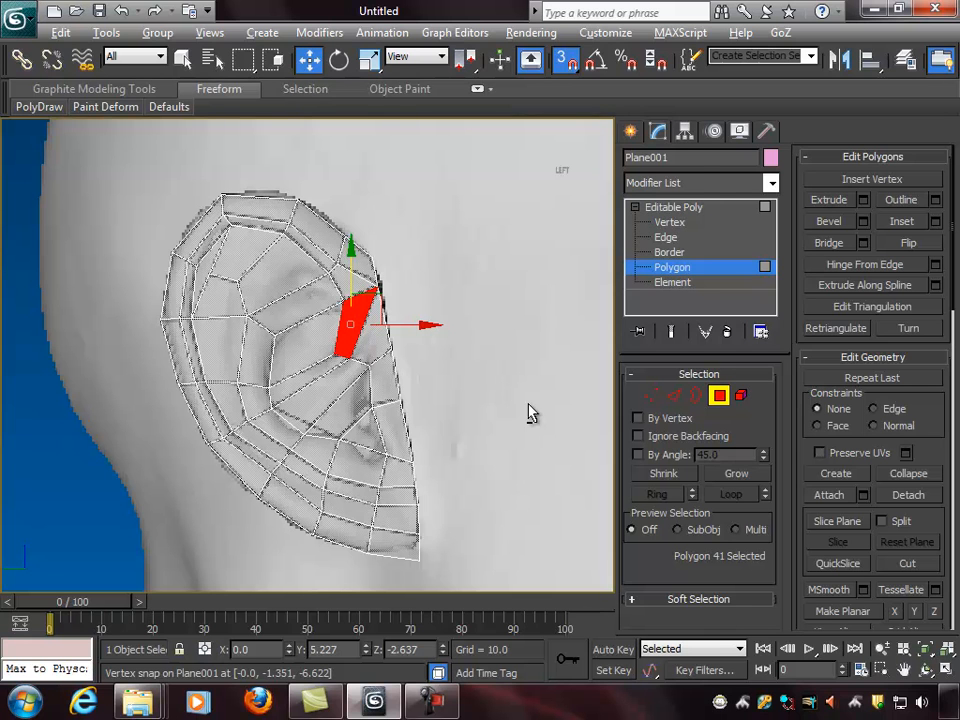
key(alt+w)
alt+middle_drag(542, 508, 491, 506)
key(alt+w)
alt+middle_drag(409, 460, 375, 345)
scroll(363, 405, up, 4)
drag(369, 339, 398, 361)
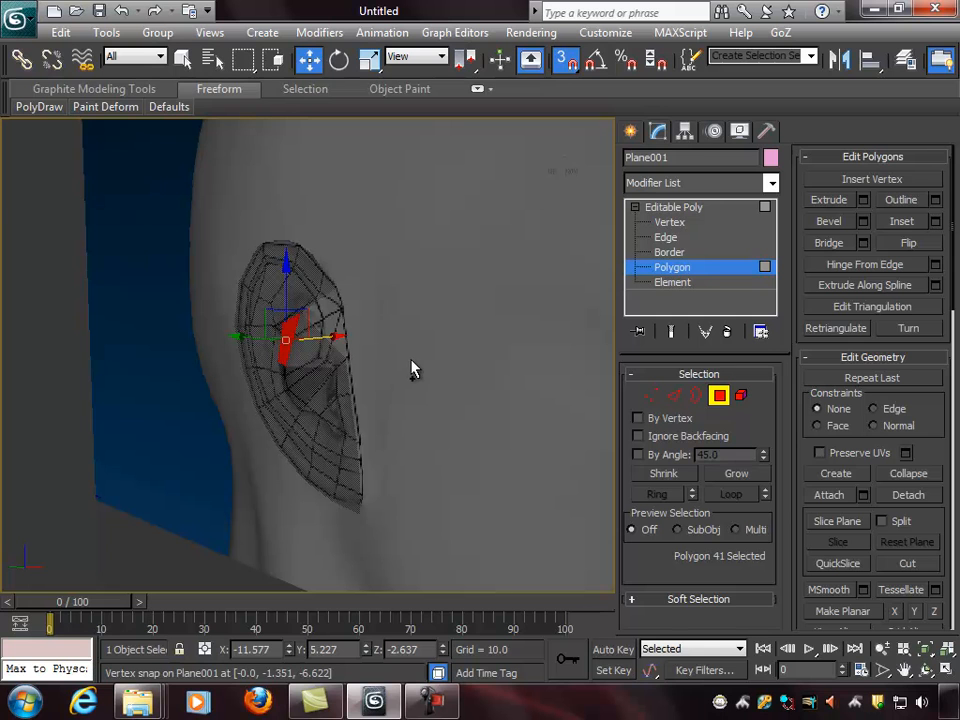
key(ctrl+z)
Step: Try shifting the same small front polygon slightly once more, and undo the move
scroll(414, 444, up, 5)
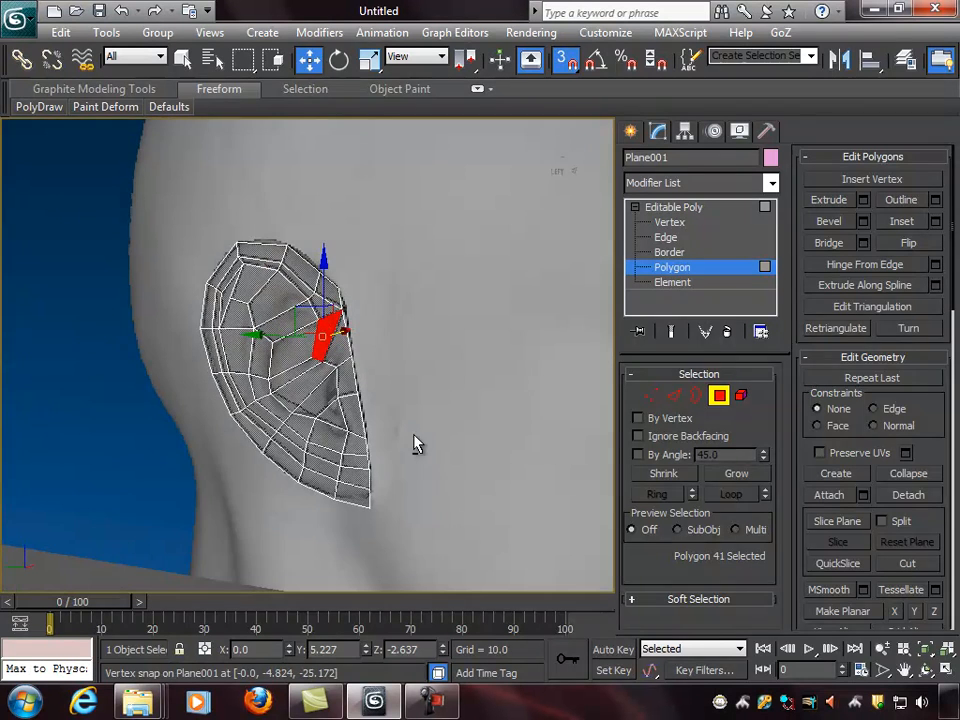
alt+middle_drag(349, 383, 372, 378)
mouse_move(370, 325)
mouse_down()
mouse_move(390, 326)
mouse_move(360, 326)
mouse_up()
key(ctrl+z)
alt+middle_drag(452, 383, 504, 392)
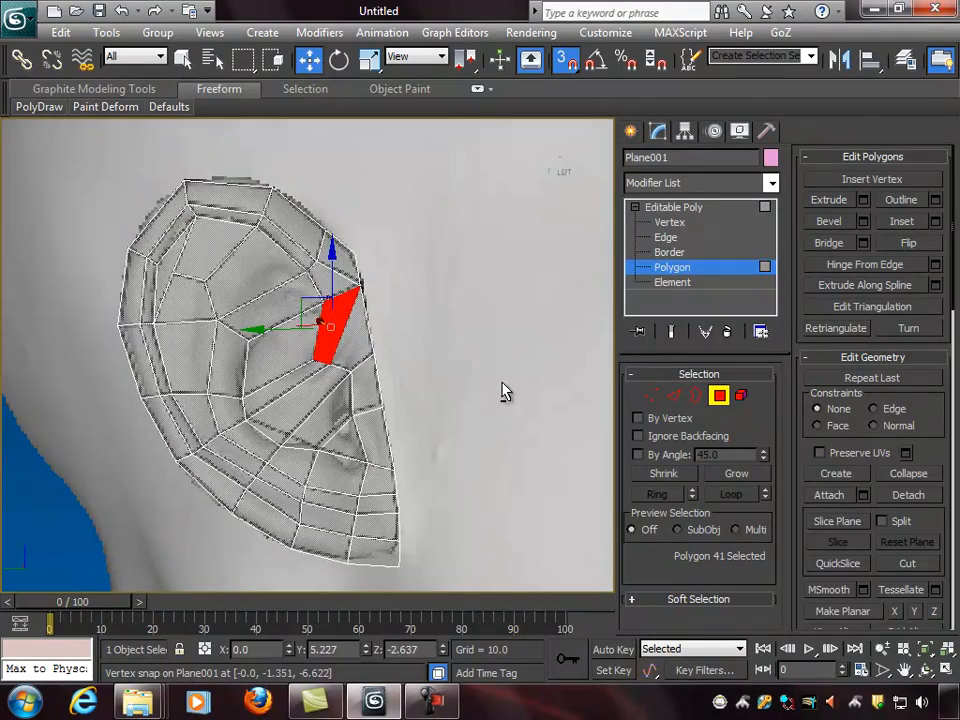
Step: Try moving the long diagonal polygon in the upper middle of the ear, and undo the move
alt+middle_drag(392, 345, 320, 302)
click(295, 298)
drag(320, 303, 354, 309)
key(ctrl+z)
alt+middle_drag(420, 343, 538, 360)
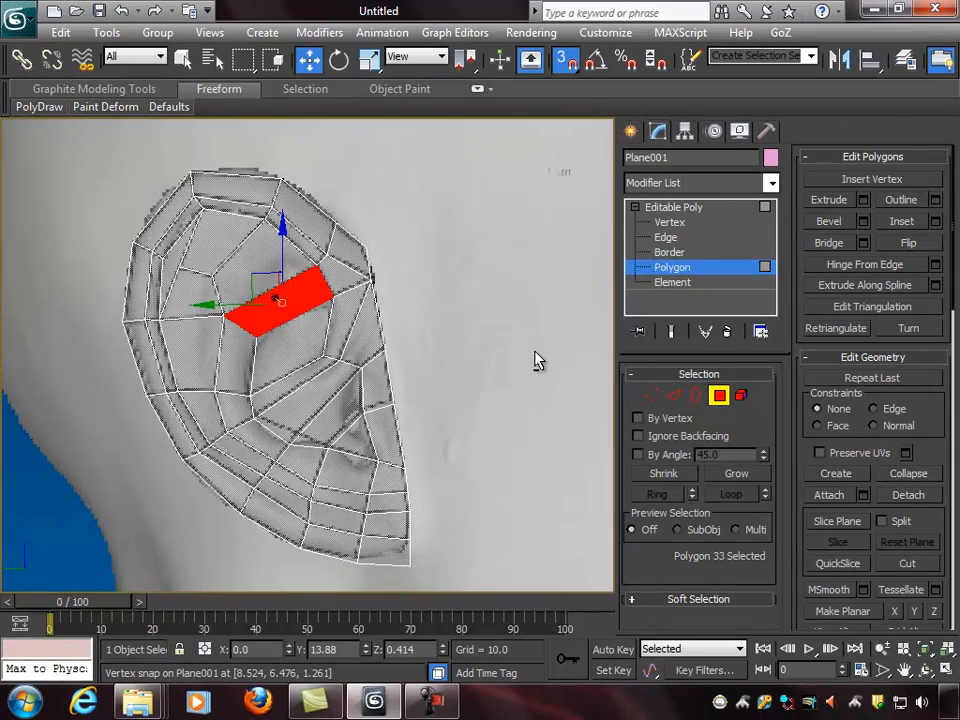
Step: Switch the ear mesh to vertex editing and select all of its vertices
alt+middle_drag(454, 360, 620, 379)
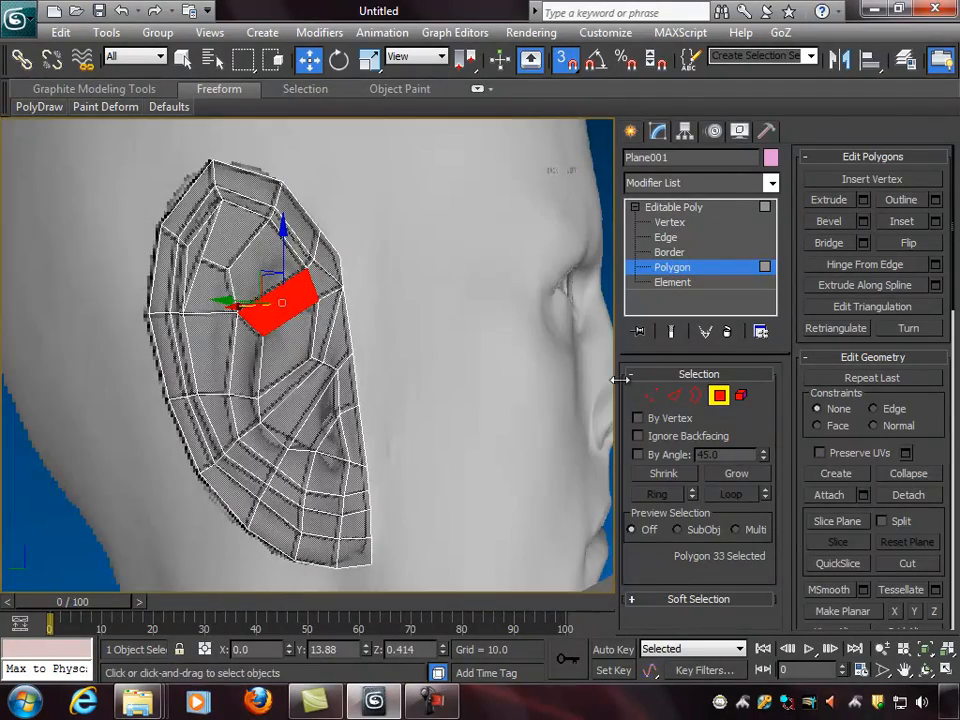
key(l)
middle_drag(476, 292, 385, 305)
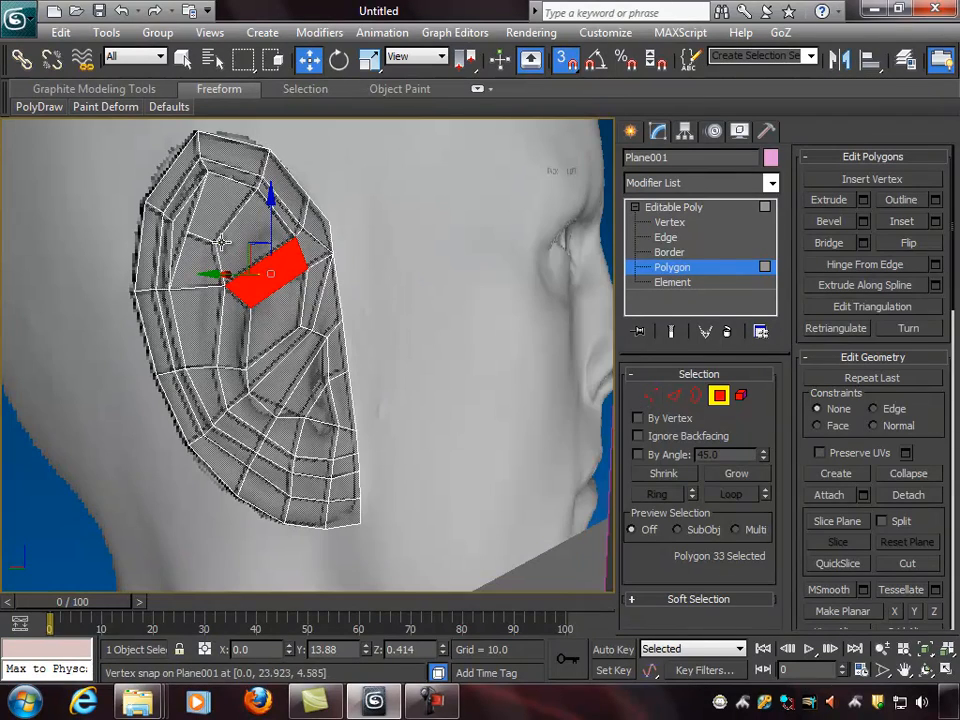
alt+middle_drag(495, 325, 421, 314)
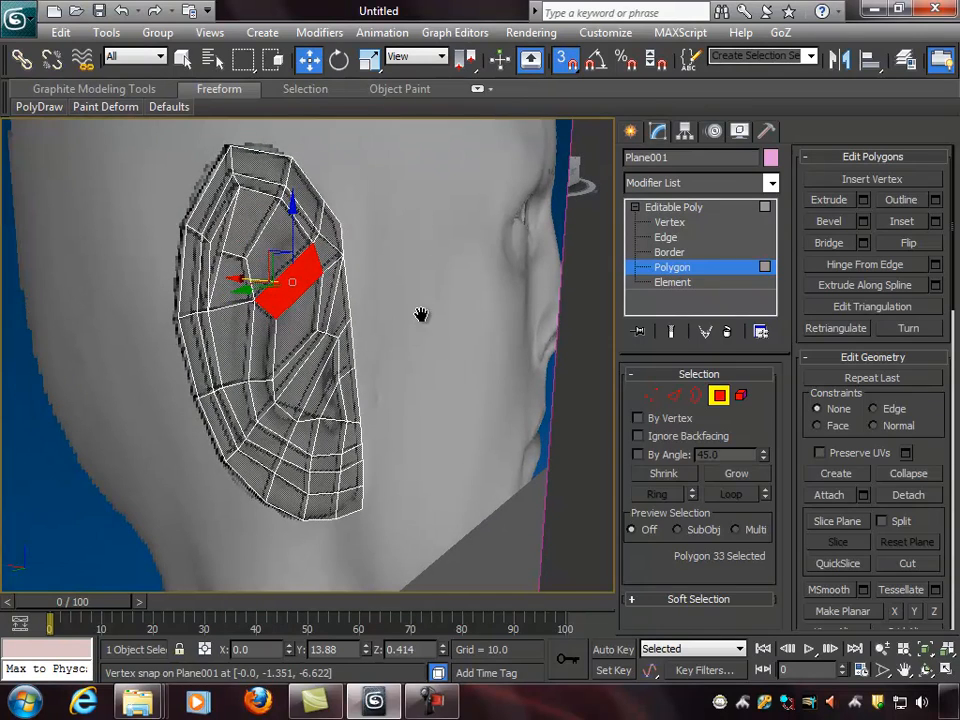
click(651, 397)
alt+middle_drag(221, 165, 156, 193)
drag(156, 193, 517, 582)
alt+middle_drag(416, 436, 352, 430)
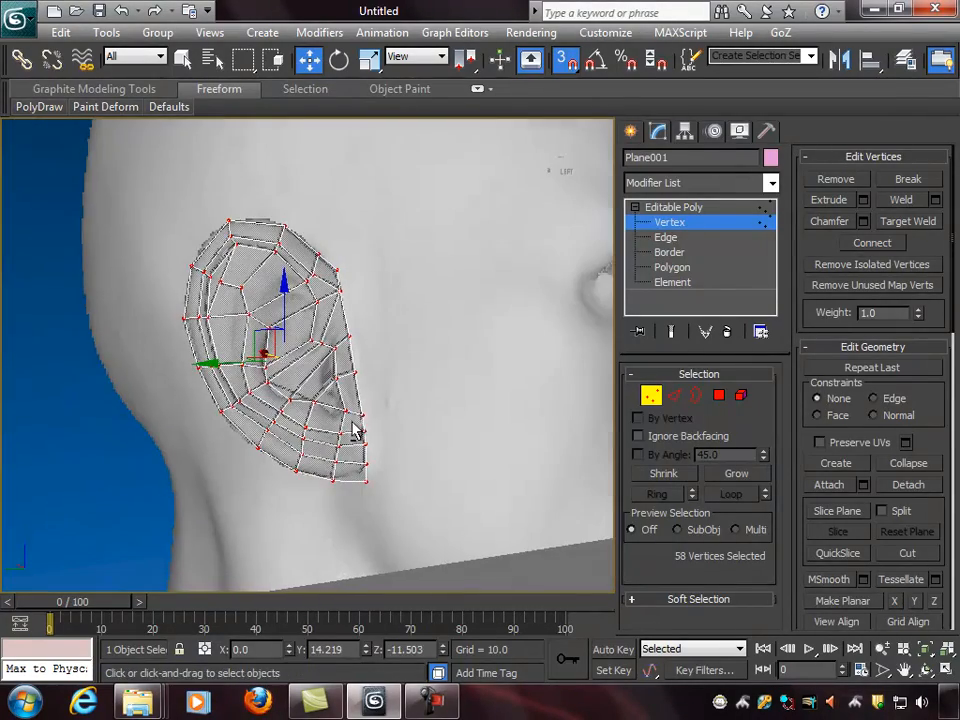
Step: Weld the selected vertices with a weld threshold of .05
click(935, 200)
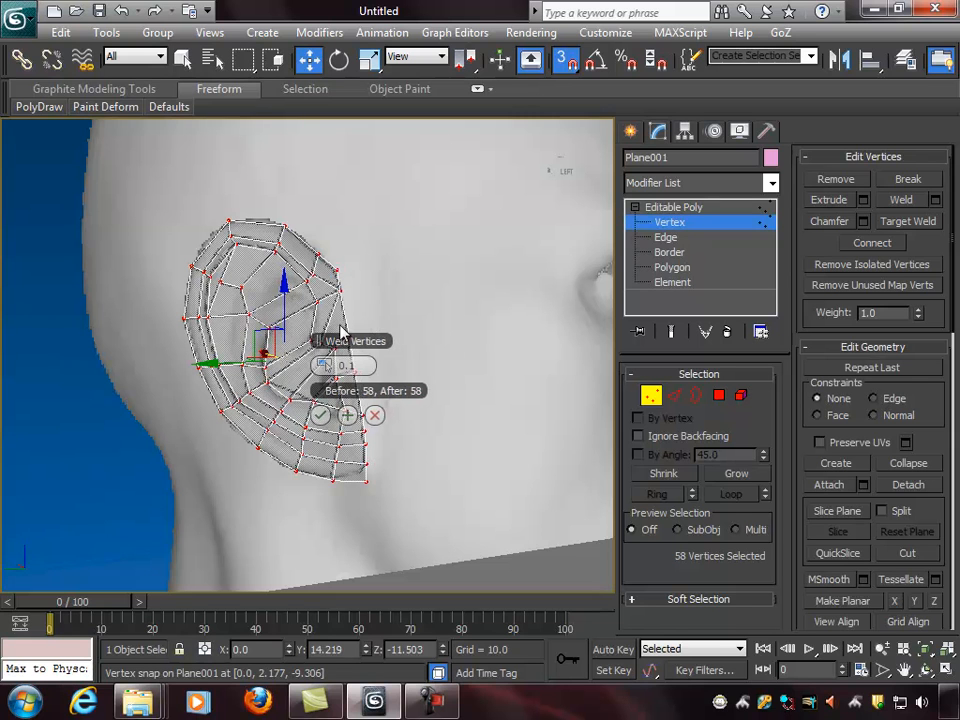
drag(318, 342, 430, 231)
text(.01)
drag(472, 256, 428, 255)
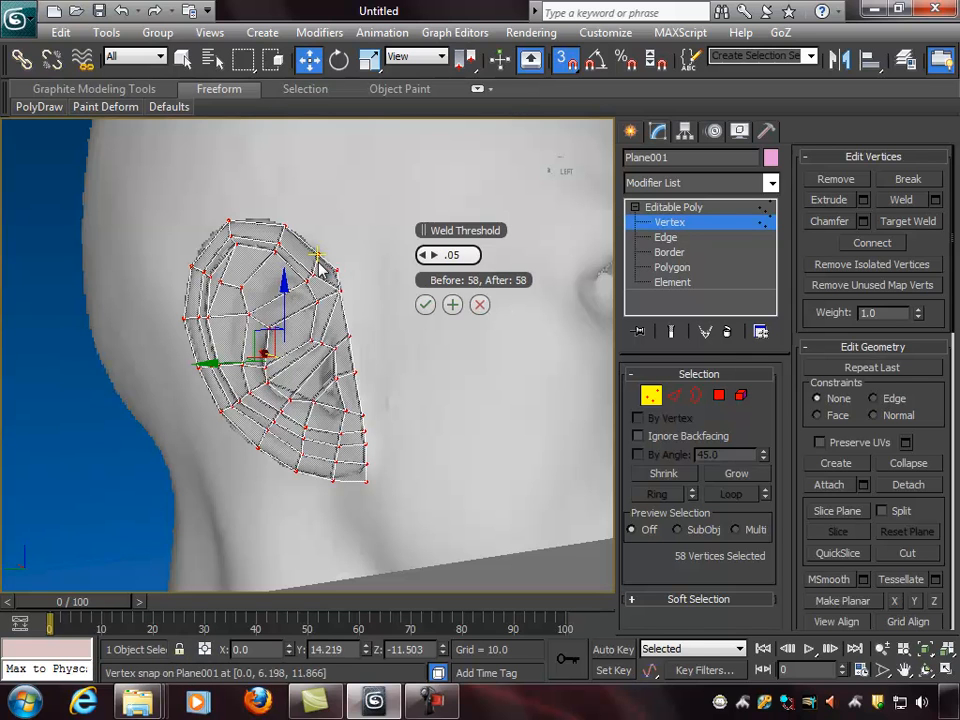
click(425, 305)
Step: Leave vertex editing and move the reference image box horizontally to about Y -40.7, so its ear sits beside the mesh
alt+middle_drag(380, 440, 420, 433)
alt+middle_drag(467, 390, 437, 357)
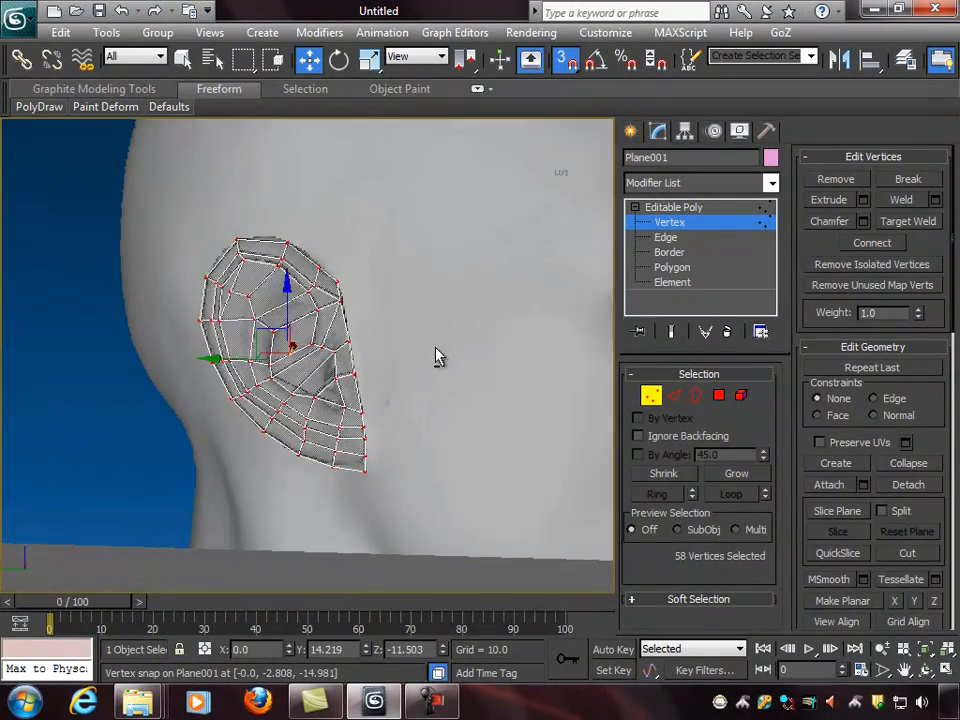
click(651, 395)
scroll(452, 336, down, 3)
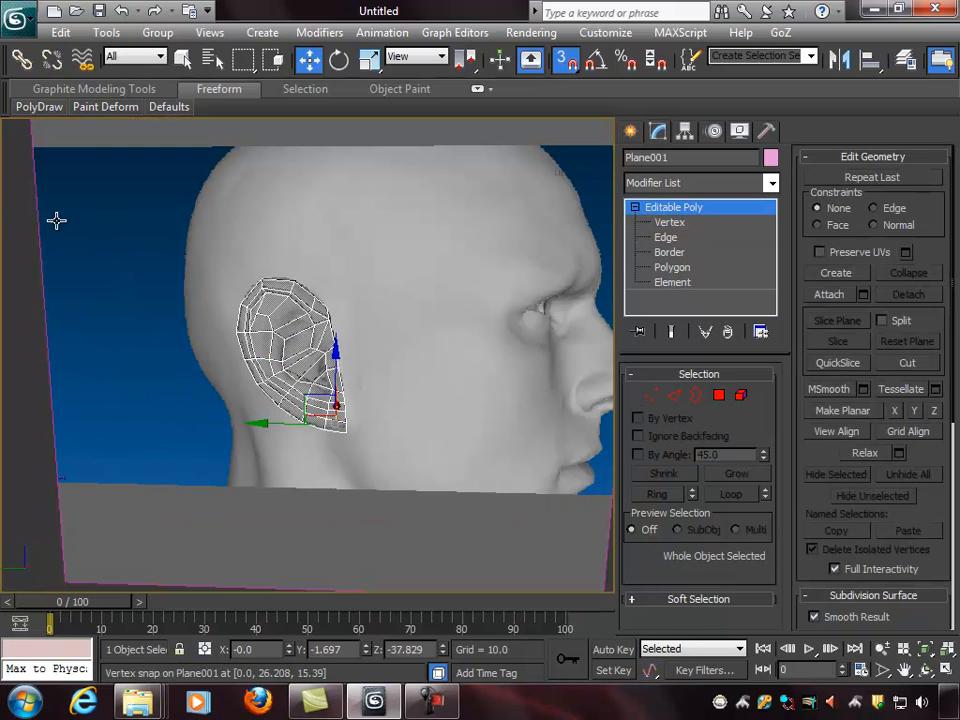
click(92, 233)
scroll(305, 328, up, 2)
drag(318, 320, 454, 323)
alt+middle_drag(479, 362, 369, 317)
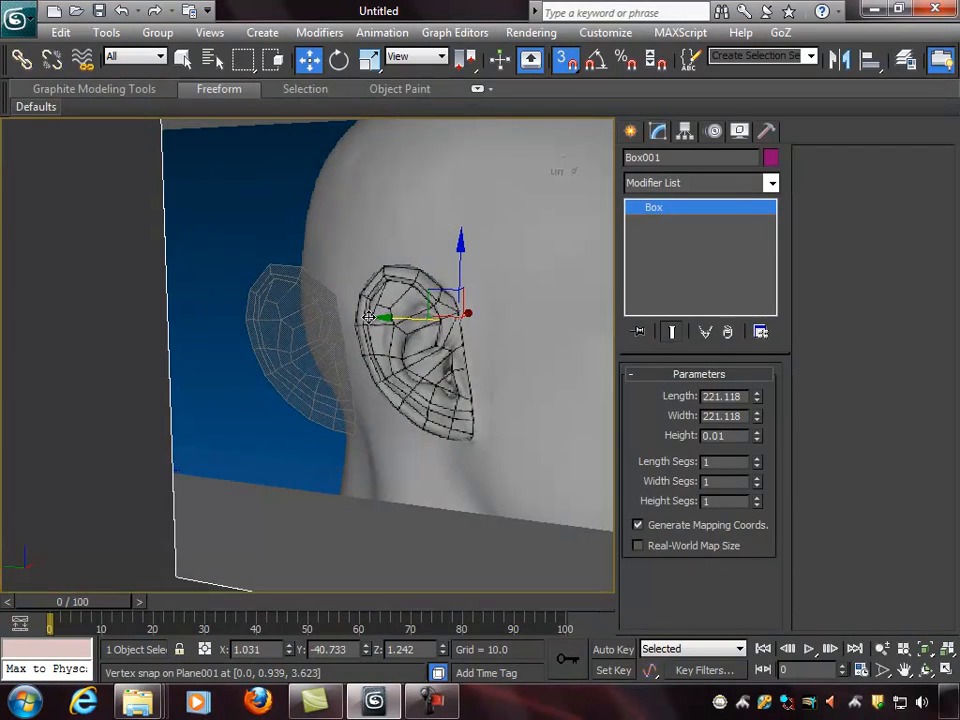
Step: Select the ear mesh, turn off its see-through display, and switch it to edge editing
click(401, 366)
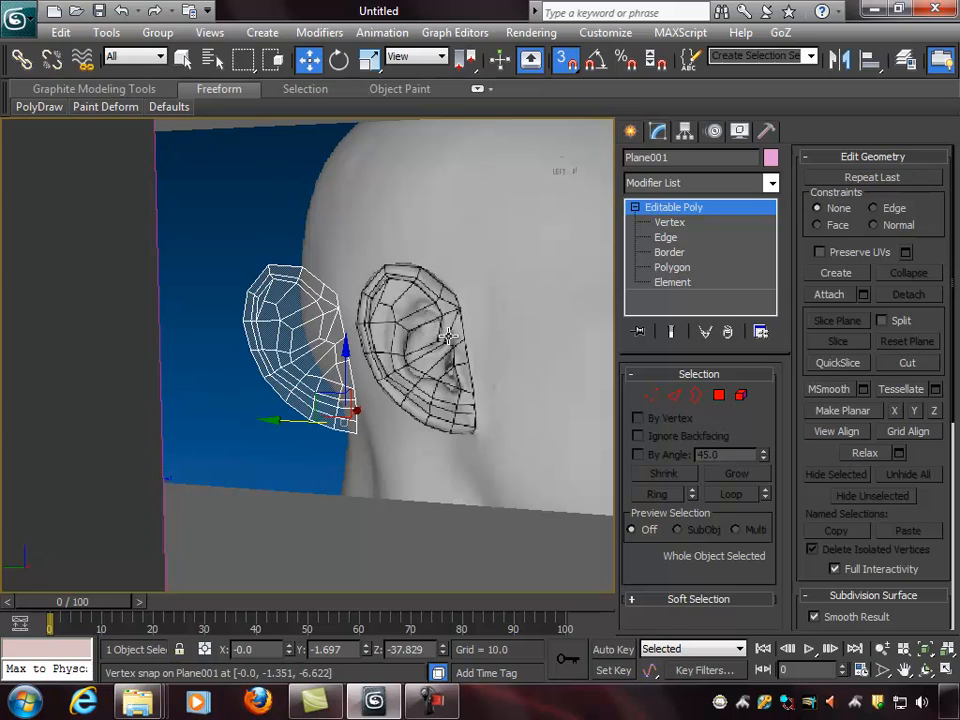
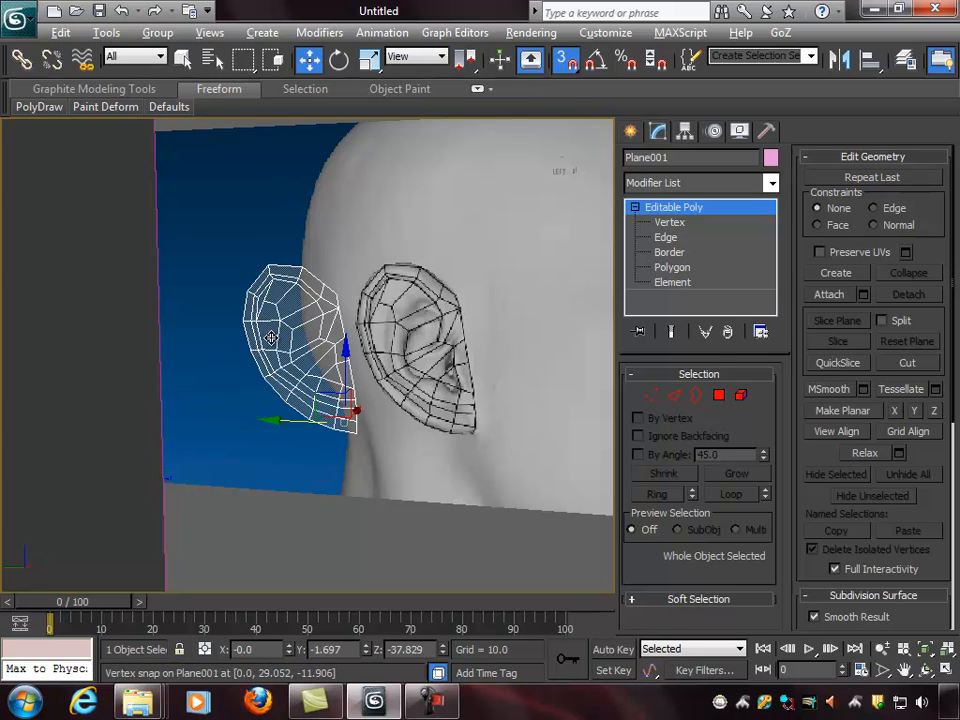
key(alt+x)
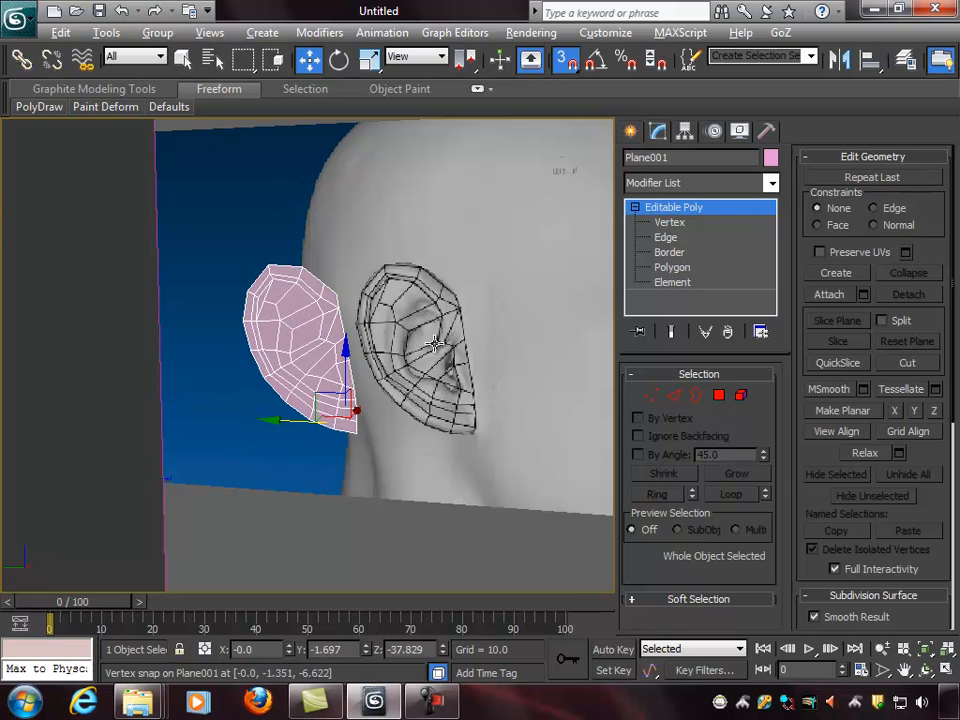
scroll(398, 341, up, 2)
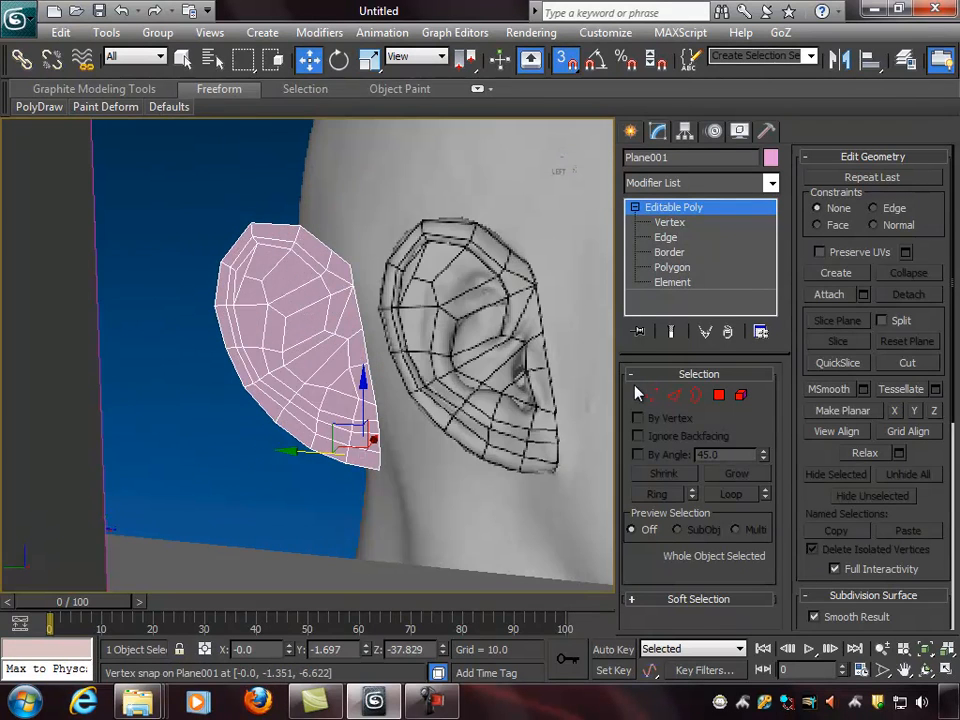
mouse_move(473, 356)
alt+middle_down()
mouse_move(396, 343)
mouse_move(461, 343)
alt+middle_up()
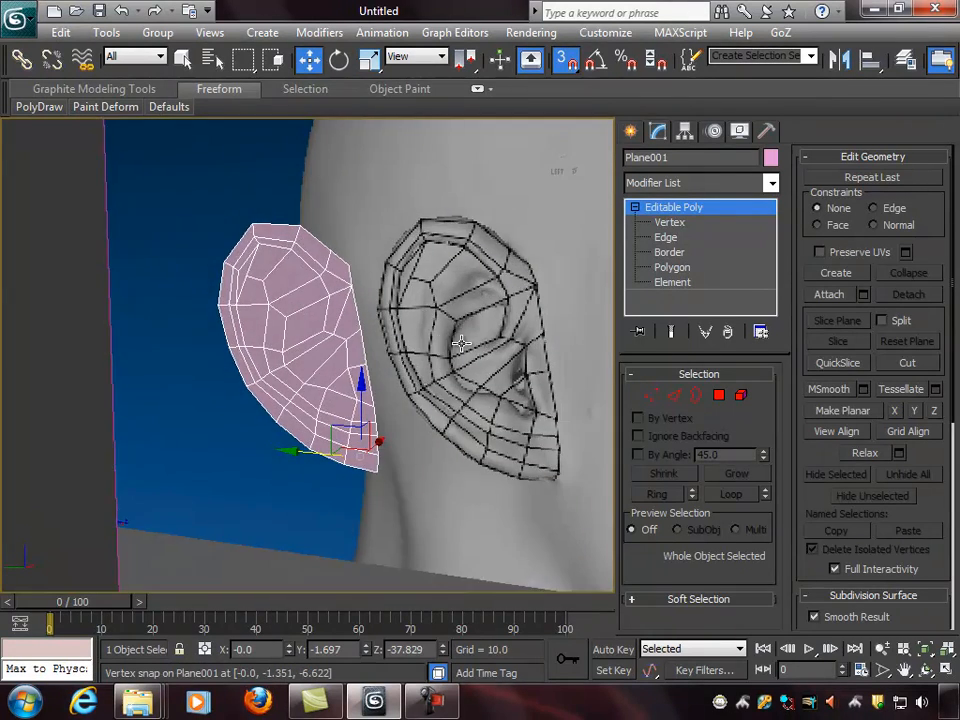
click(674, 397)
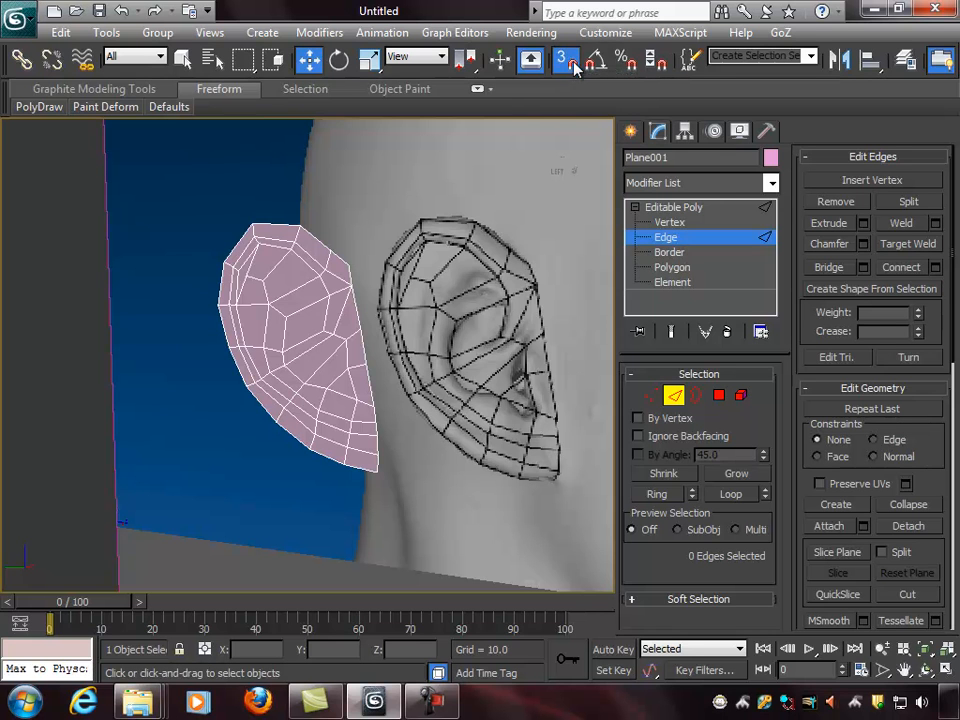
Step: Try selecting the edges just inside the upper outer rim one by one
click(335, 278)
mouse_move(423, 357)
alt+middle_down()
mouse_move(451, 345)
mouse_move(432, 346)
alt+middle_up()
ctrl+click(305, 250)
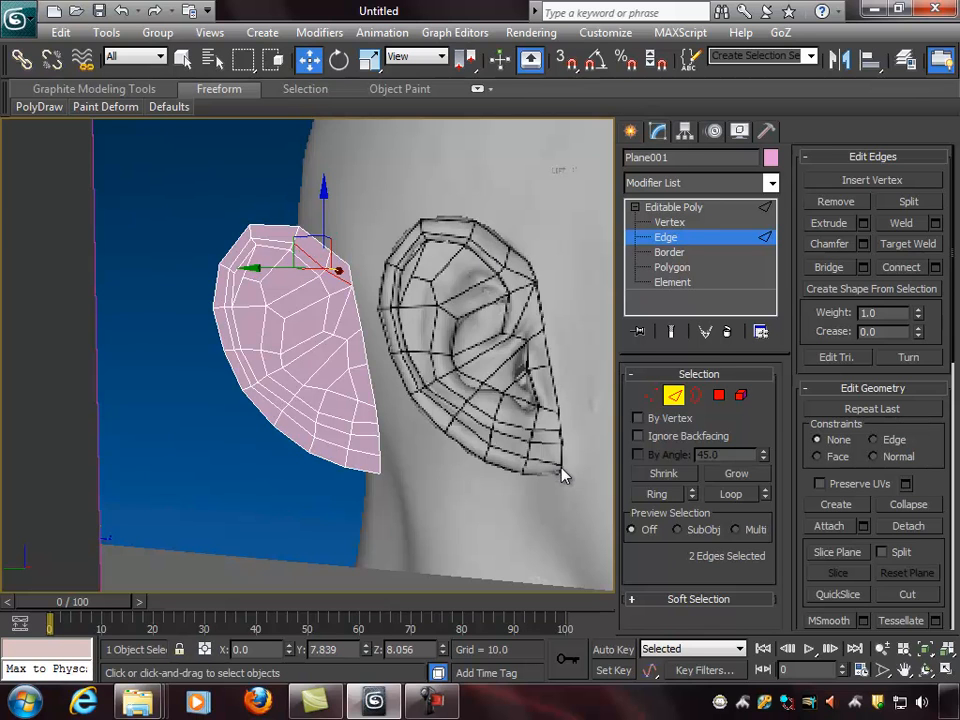
ctrl+click(258, 240)
ctrl+click(240, 251)
ctrl+click(262, 225)
click(340, 286)
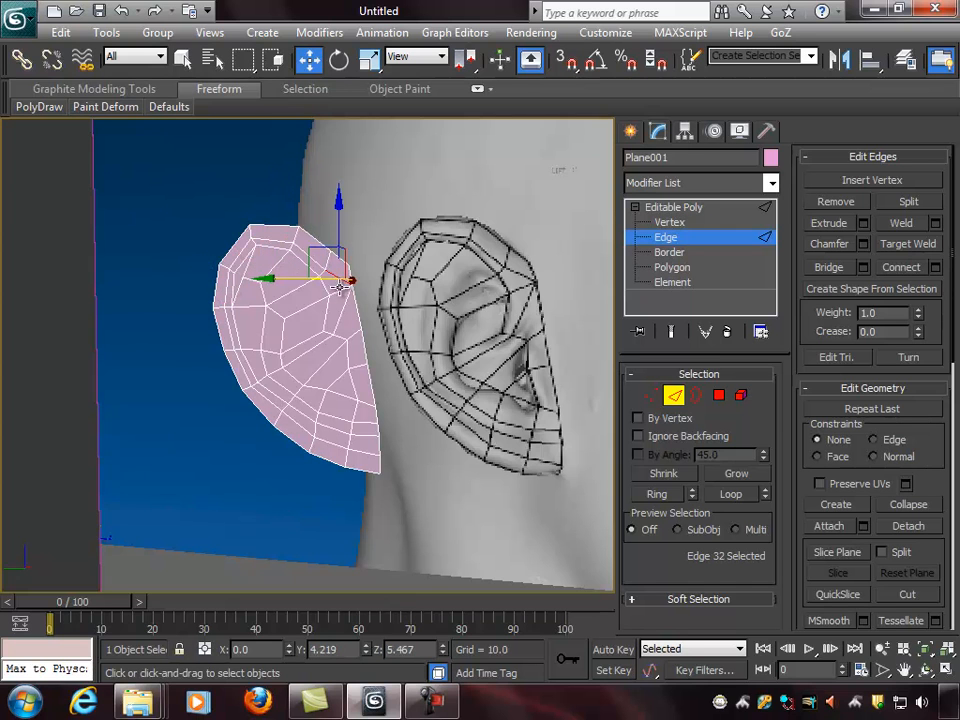
Step: Select the edge loop just inside the ear's outer rim and move it along X to about -4.6 to raise the rim
double_click(373, 456)
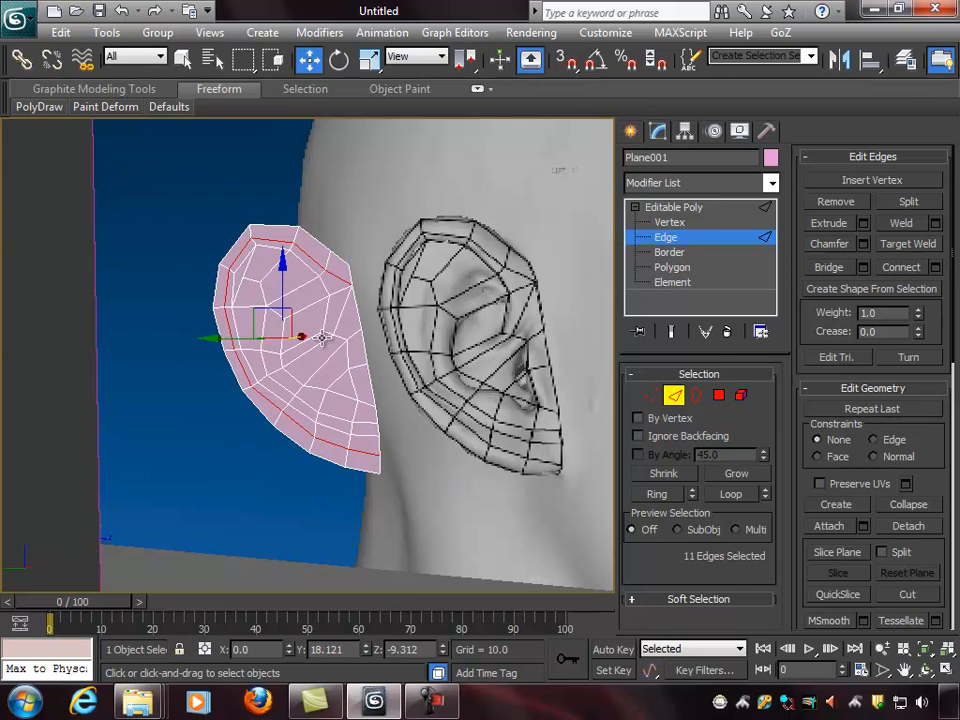
alt+middle_drag(473, 459, 343, 345)
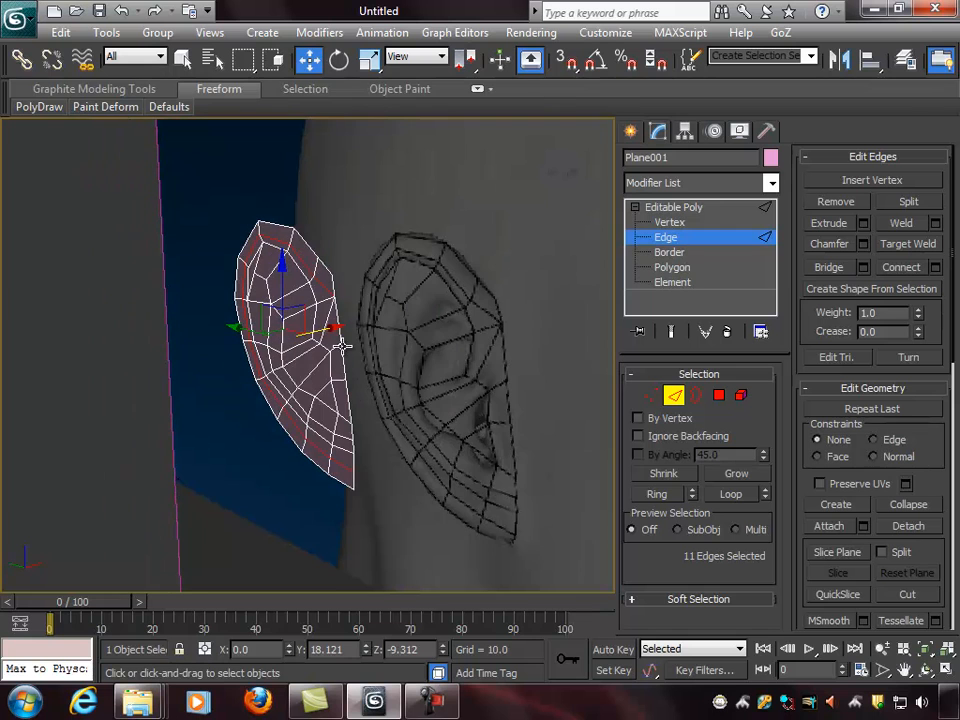
shift+drag(331, 329, 319, 334)
alt+middle_drag(319, 334, 396, 326)
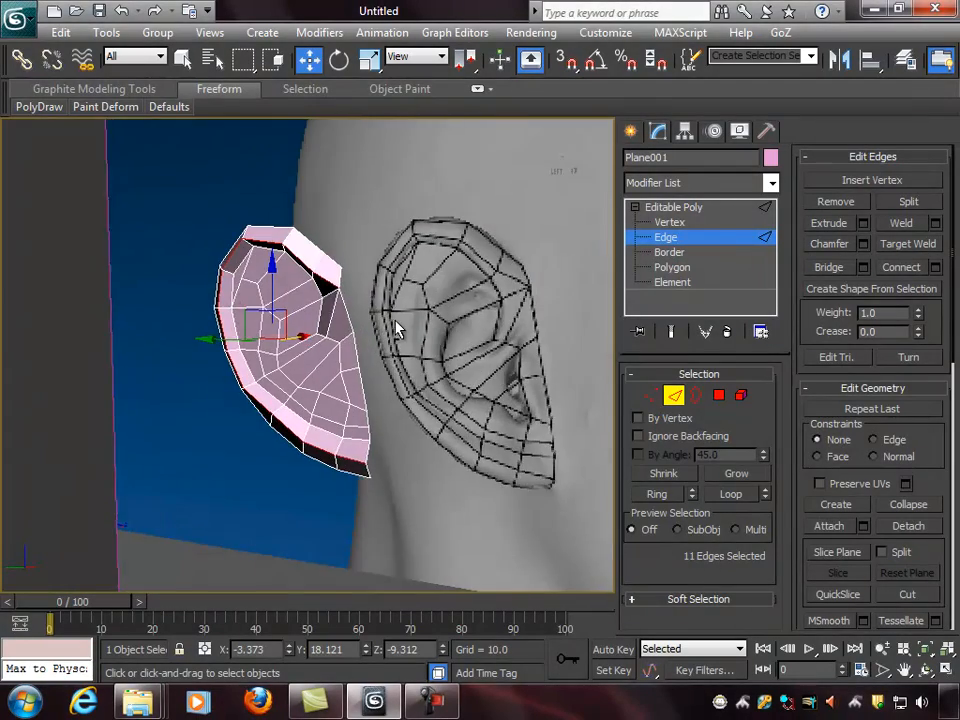
alt+middle_drag(332, 336, 312, 235)
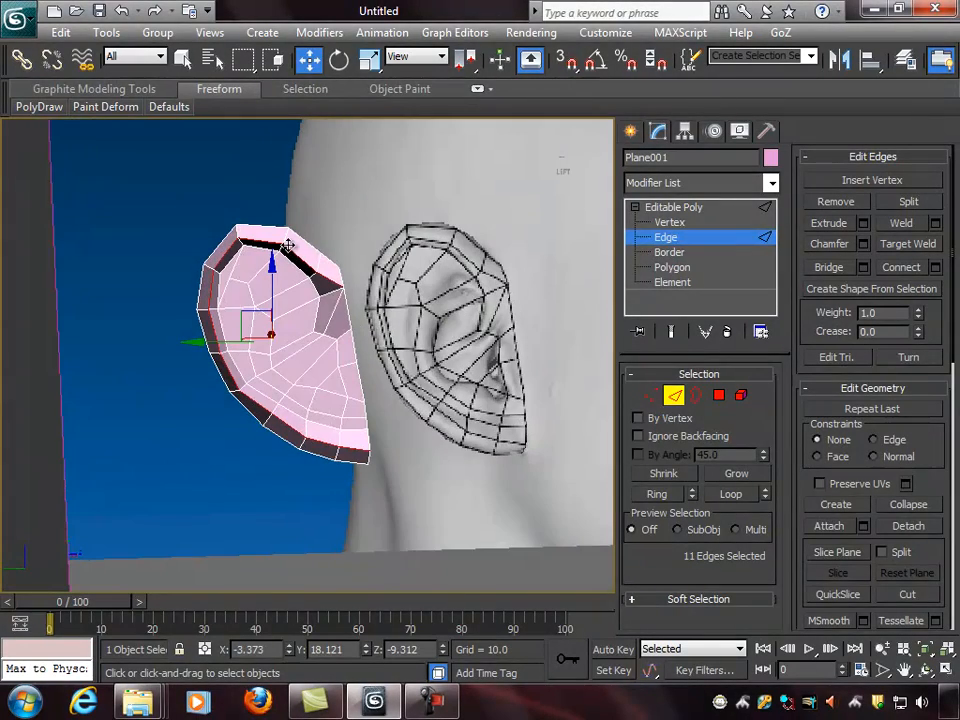
alt+middle_drag(430, 458, 340, 355)
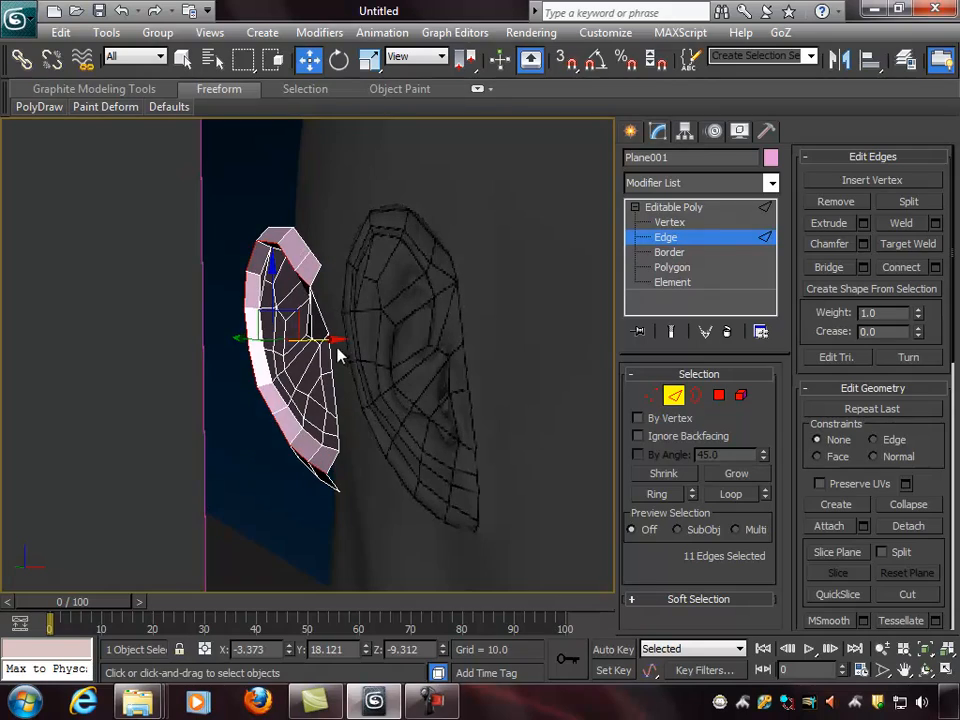
drag(335, 340, 329, 339)
alt+middle_drag(329, 339, 285, 378)
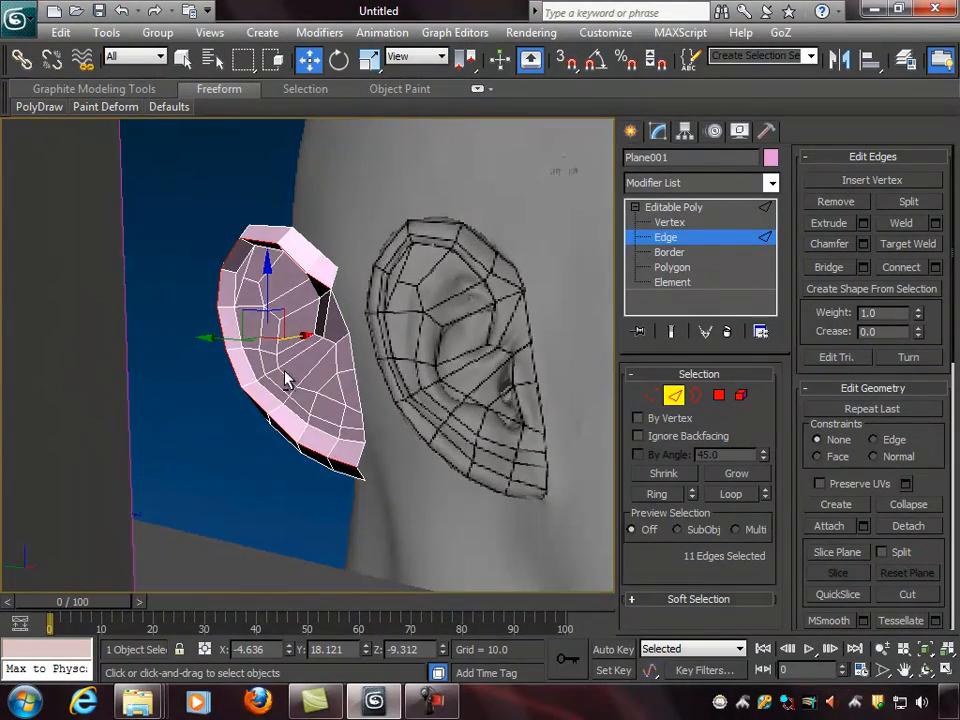
alt+middle_drag(501, 367, 460, 379)
scroll(501, 371, down, 2)
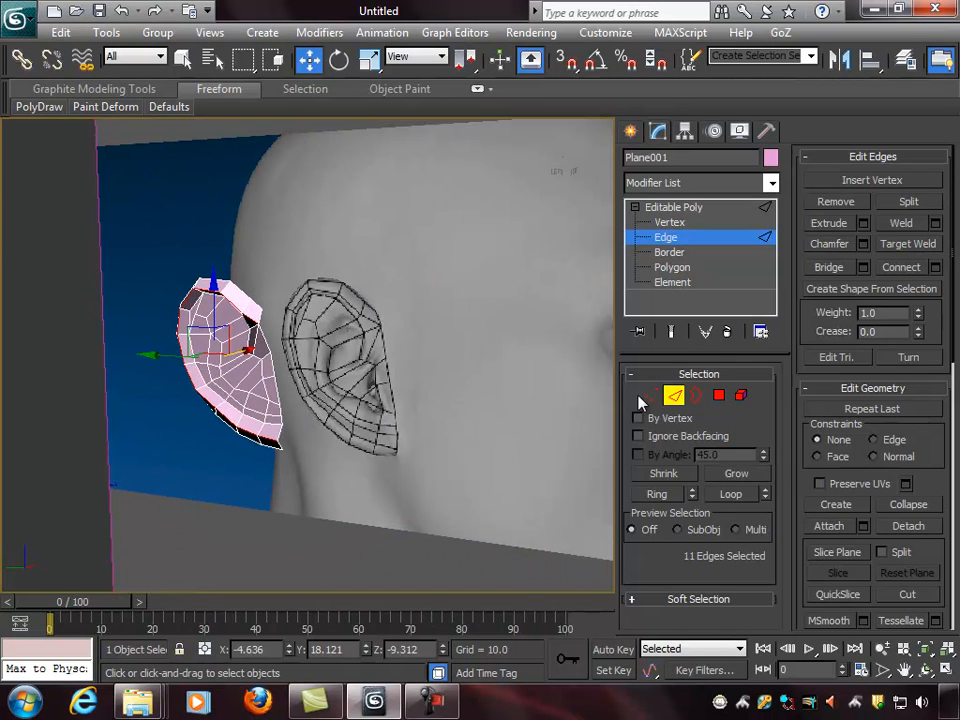
Step: Leave edge editing and move the reference image box along X, away from the ear mesh
click(677, 398)
click(315, 257)
alt+middle_drag(315, 257, 322, 284)
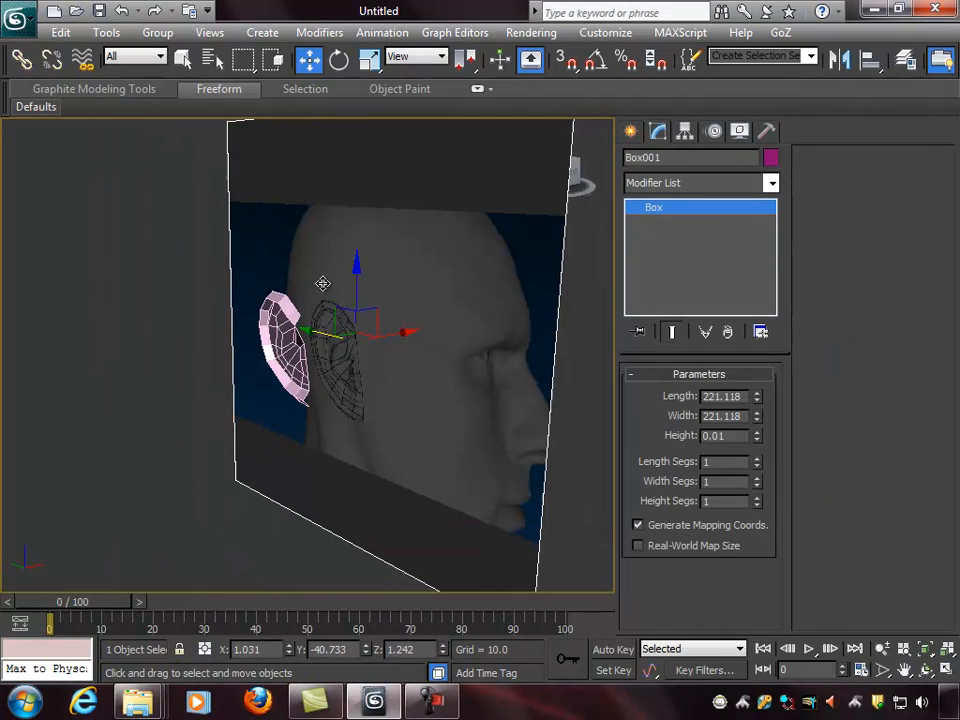
drag(405, 333, 431, 358)
alt+middle_drag(431, 358, 337, 365)
alt+middle_drag(317, 315, 290, 342)
Step: Reselect the ear mesh in edge editing and select the 11 edges along its outer border
click(300, 248)
alt+middle_drag(300, 248, 405, 304)
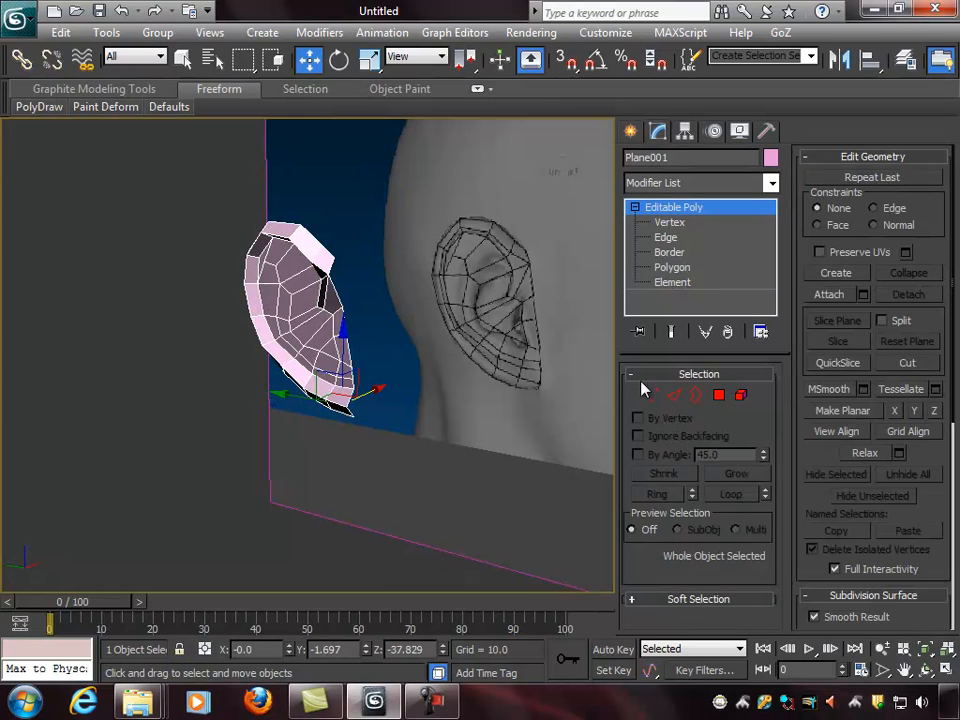
click(675, 396)
mouse_move(330, 312)
alt+middle_down()
mouse_move(315, 310)
mouse_move(316, 300)
alt+middle_up()
alt+middle_drag(349, 341, 349, 295)
click(267, 174)
click(318, 231)
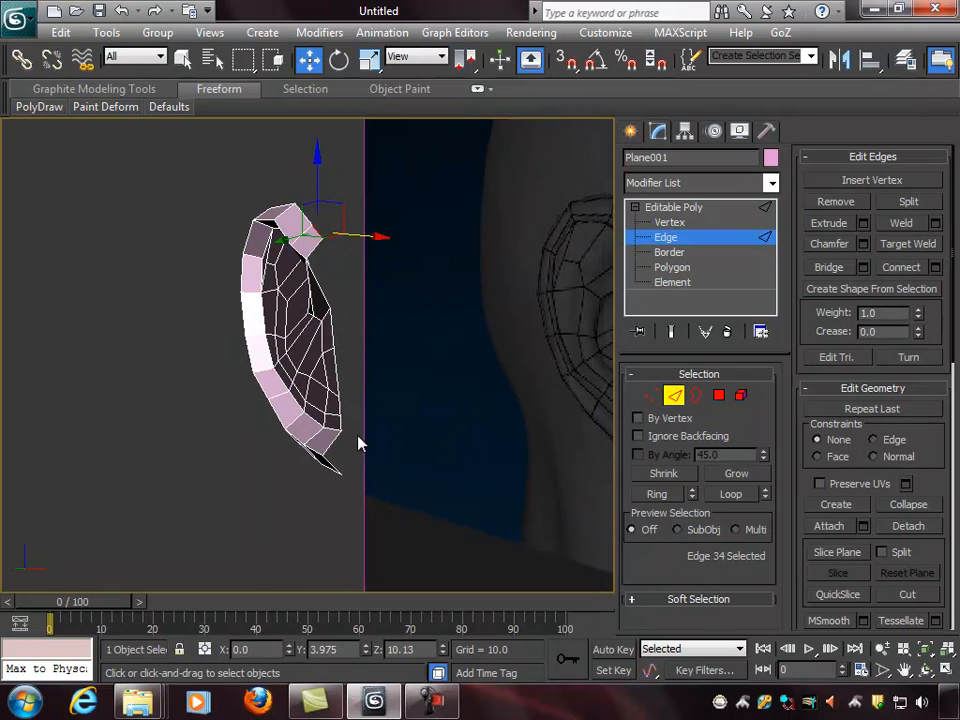
alt+middle_drag(363, 471, 326, 510)
double_click(357, 454)
mouse_move(309, 396)
alt+middle_down()
mouse_move(361, 404)
mouse_move(291, 381)
mouse_move(300, 380)
alt+middle_up()
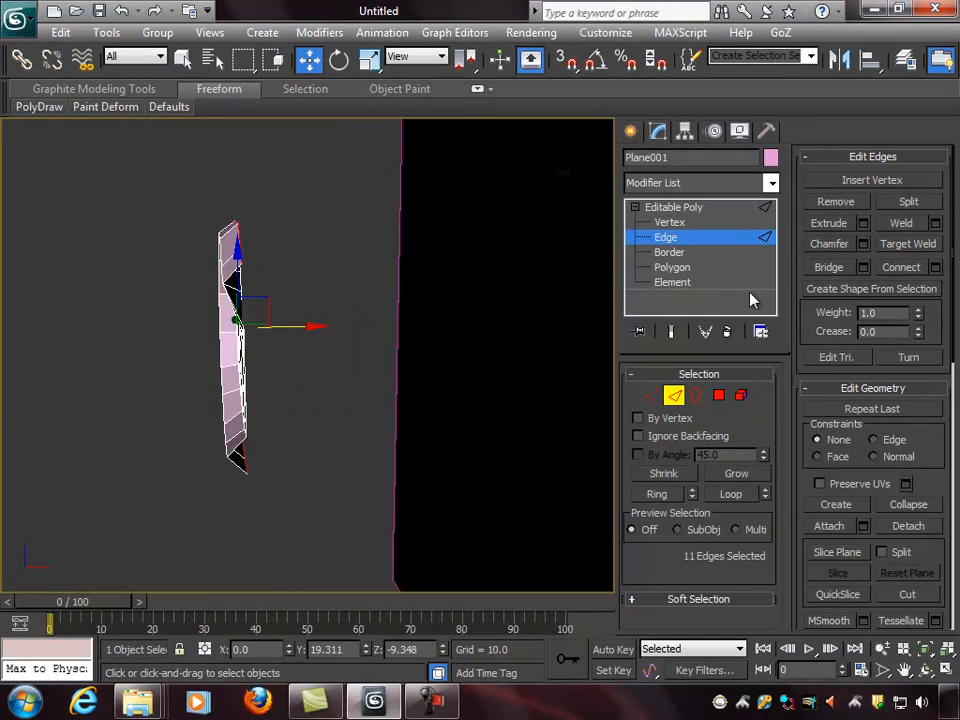
Step: Extrude the selected outer border edges with a height of -0.165 and a width of 3.0
click(865, 224)
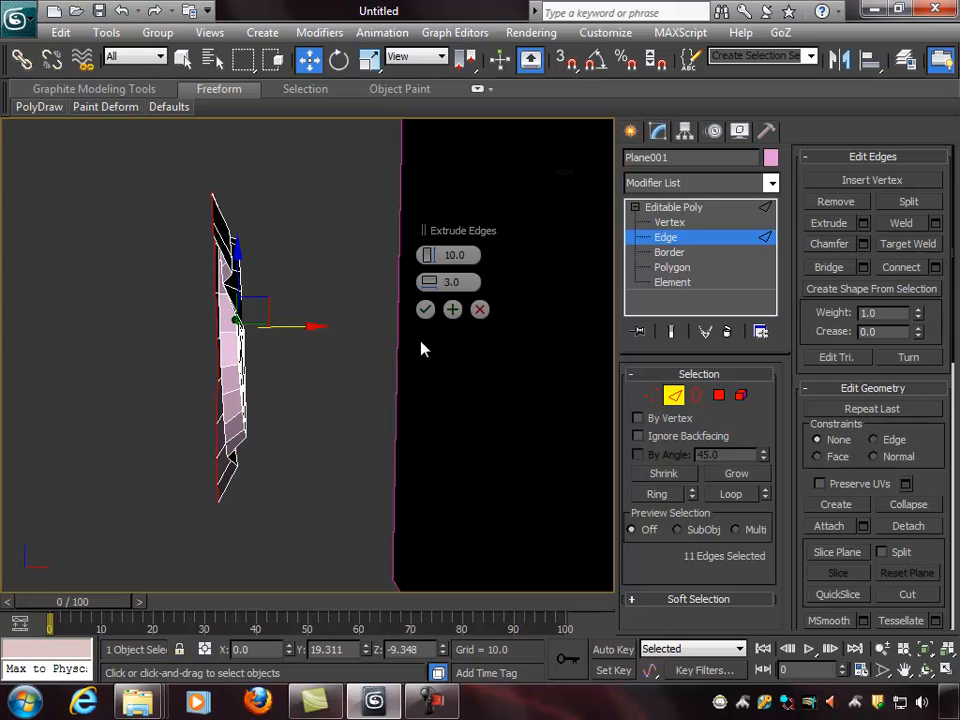
drag(432, 258, 392, 259)
alt+middle_drag(354, 281, 279, 281)
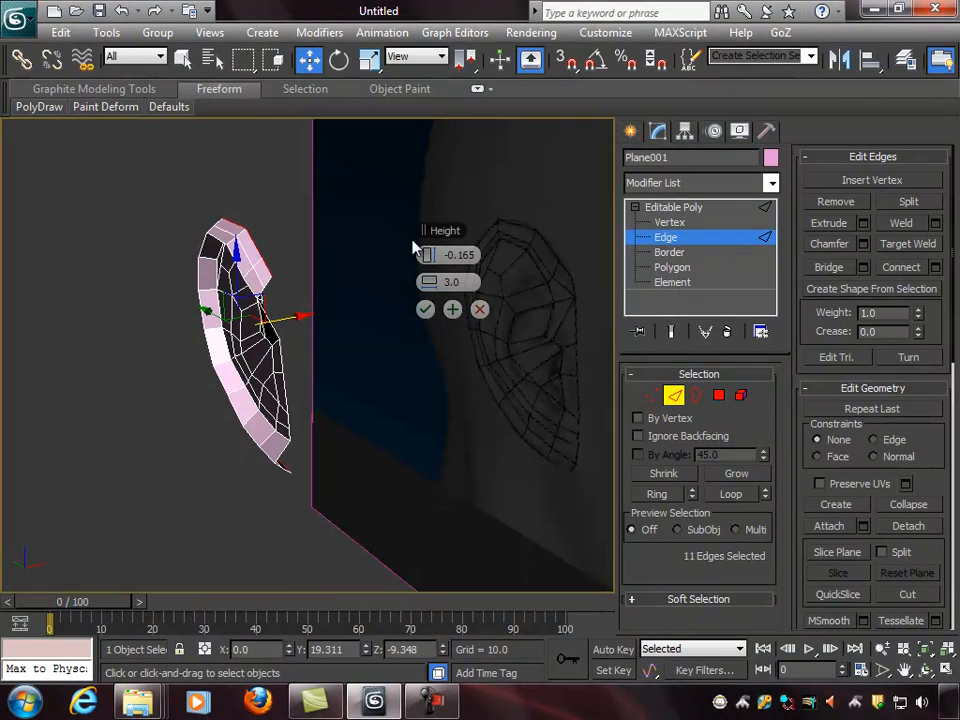
click(426, 313)
alt+middle_drag(424, 319, 298, 321)
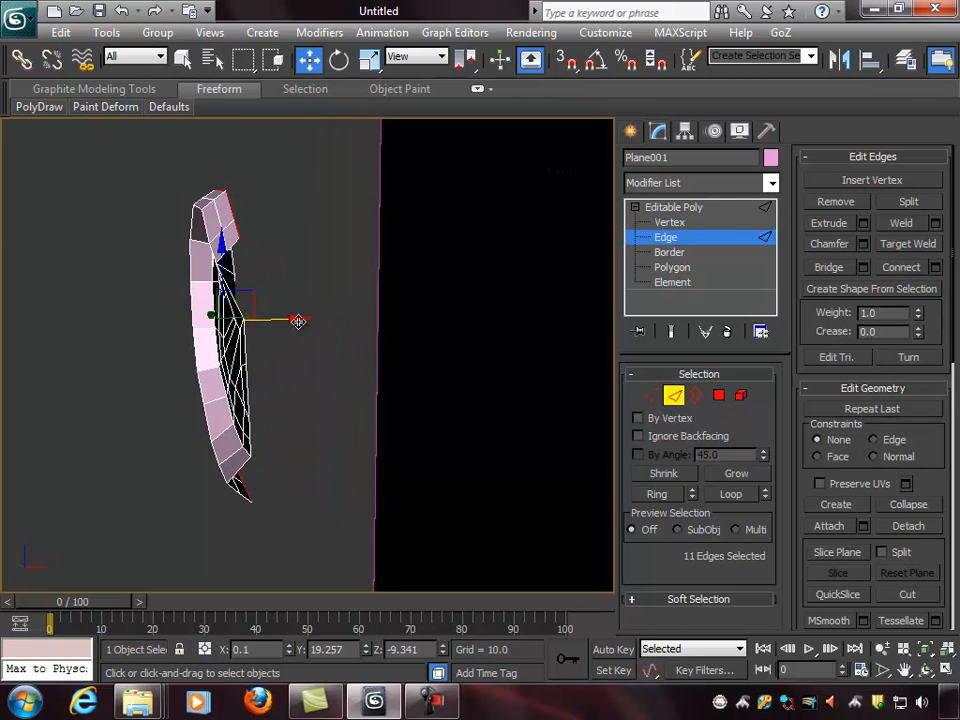
Step: Move the outer edge loop along X to about 3.4 and scale it down slightly
drag(298, 321, 311, 319)
alt+middle_drag(310, 319, 322, 337)
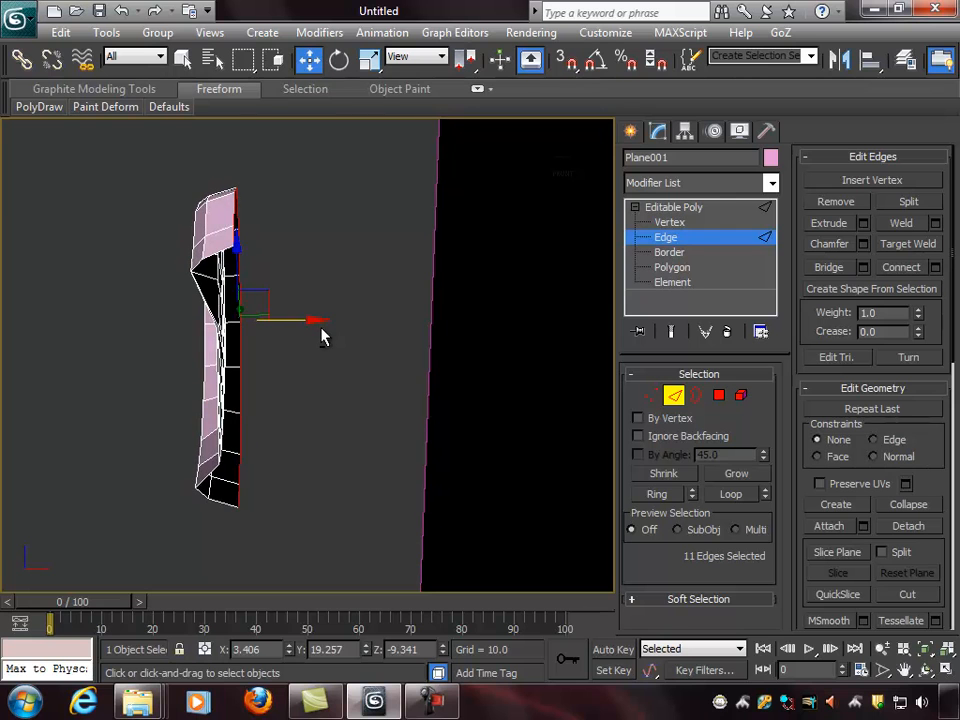
key(r)
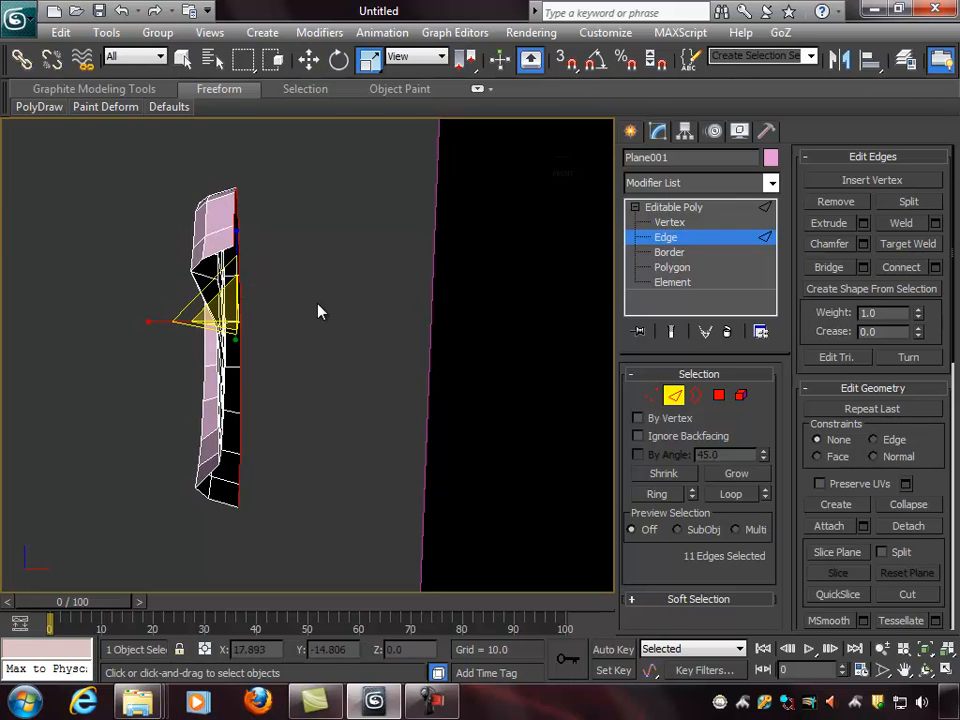
alt+middle_drag(317, 311, 352, 311)
drag(231, 305, 237, 313)
alt+middle_drag(237, 313, 352, 343)
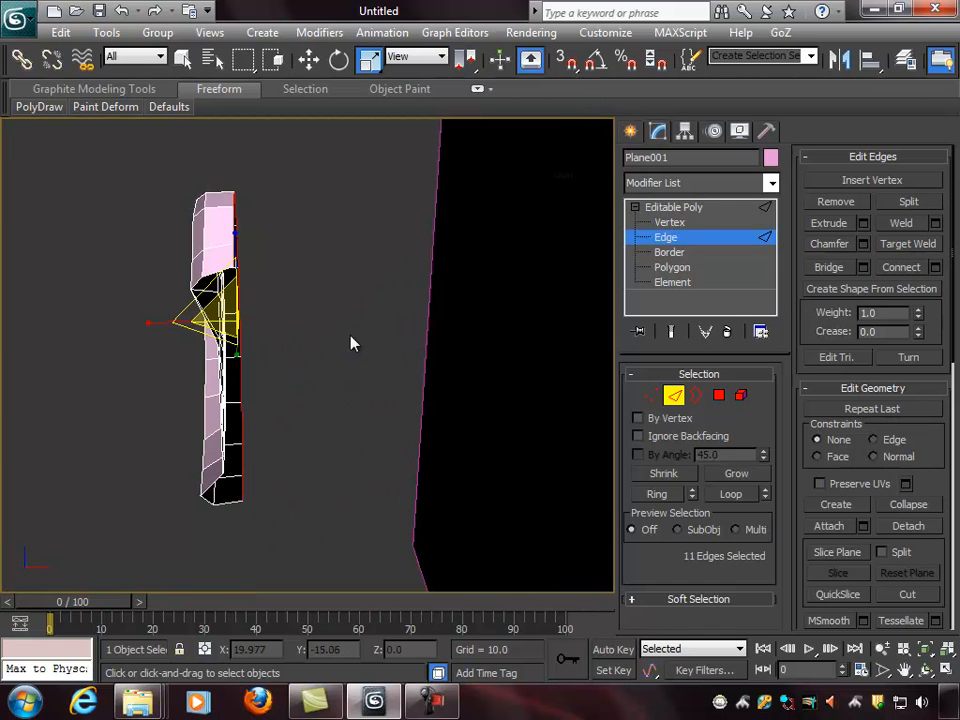
alt+middle_drag(420, 298, 620, 276)
Step: Extrude the outer edge loop again with a height of 1.887 and a width of 0
click(862, 223)
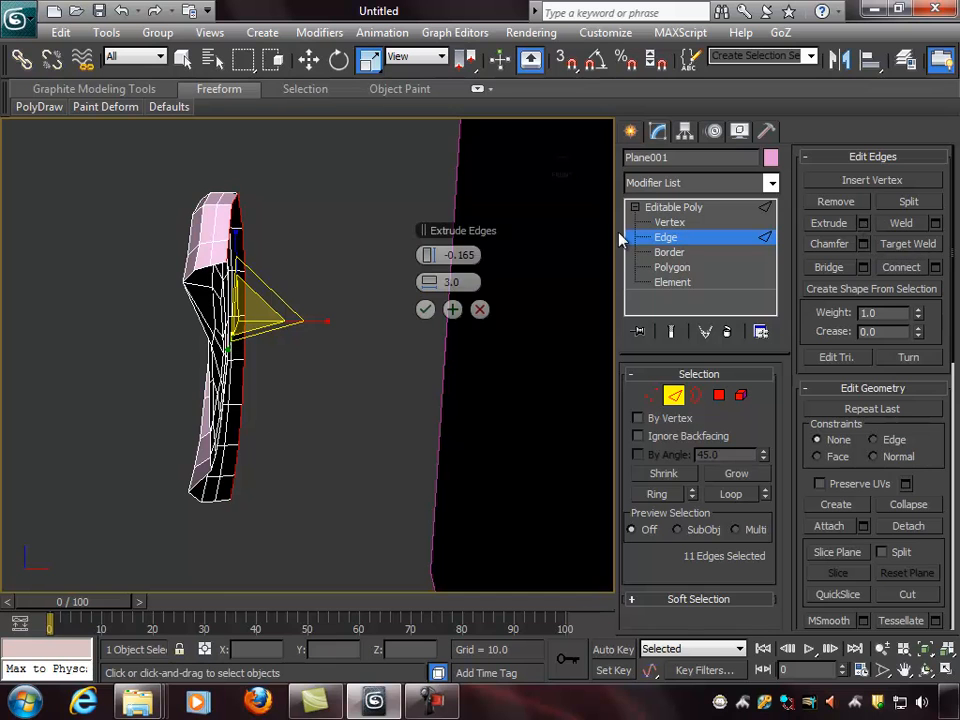
alt+middle_drag(350, 330, 475, 275)
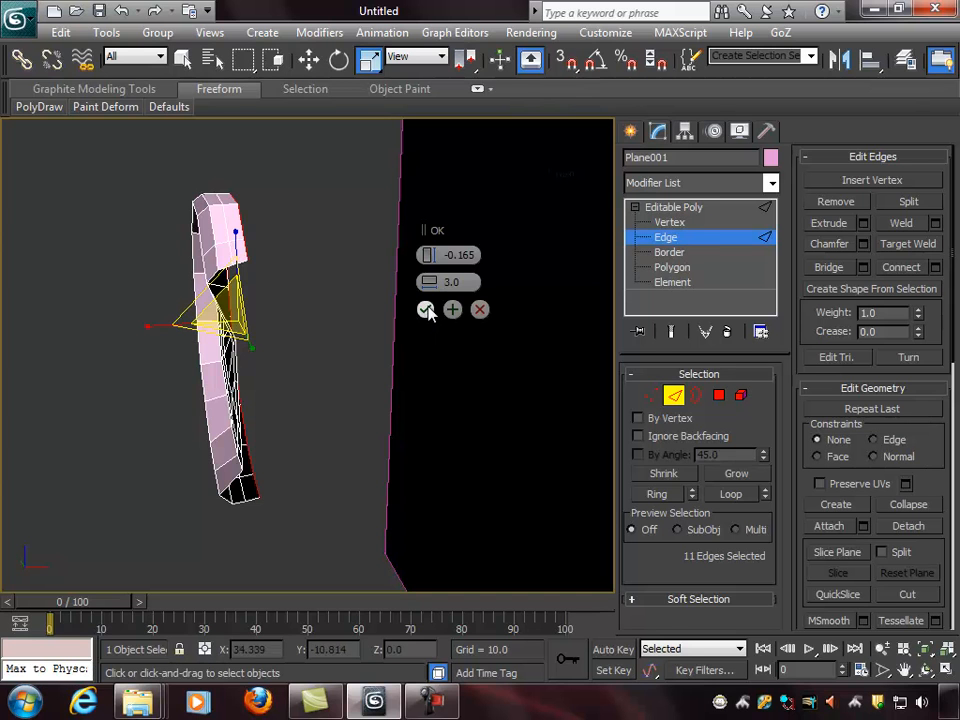
alt+middle_drag(407, 318, 328, 313)
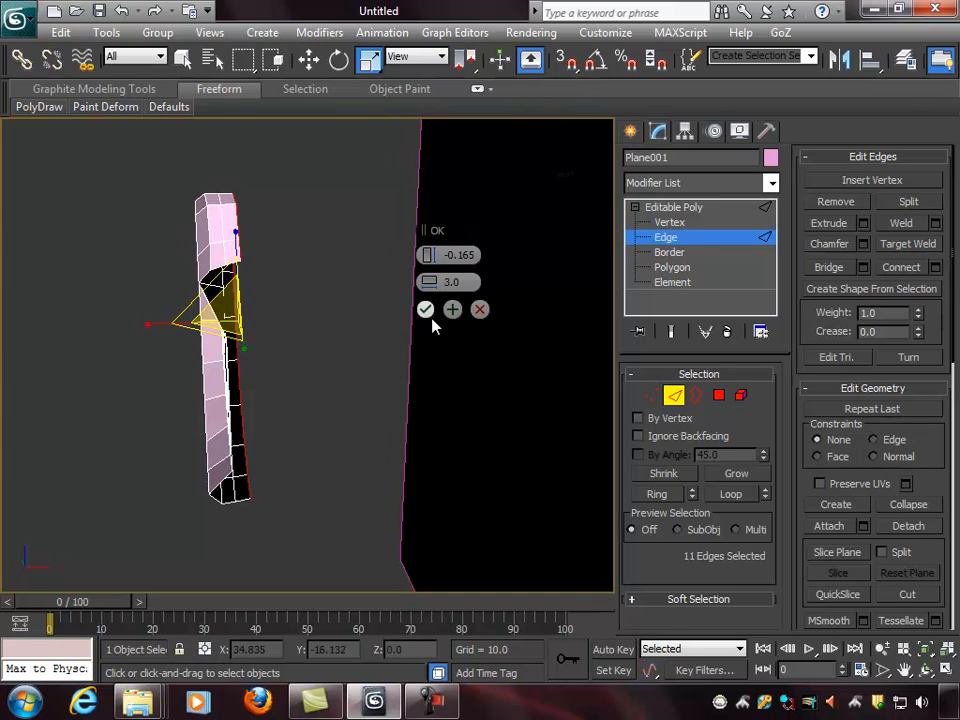
mouse_move(435, 282)
mouse_down()
mouse_move(445, 282)
mouse_move(427, 281)
mouse_up()
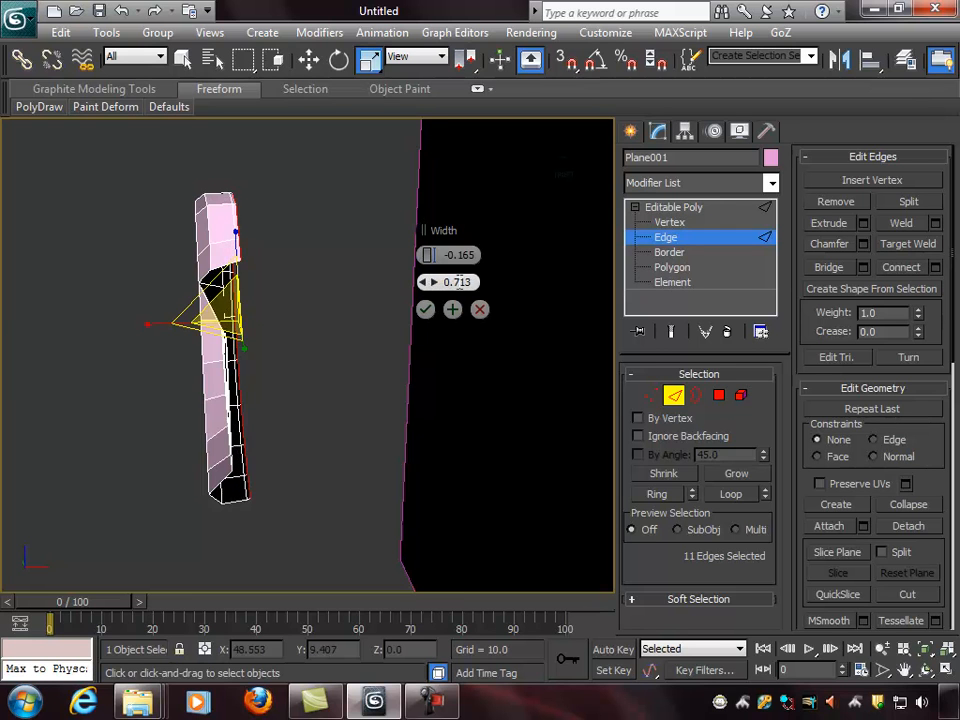
text(0)
key(Return)
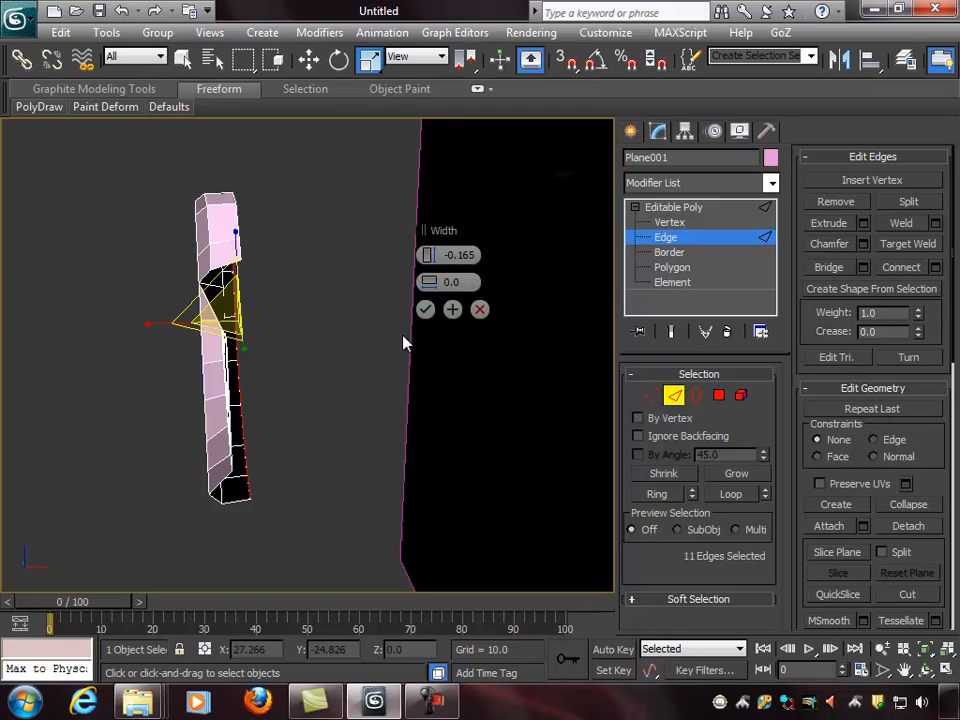
drag(429, 255, 429, 255)
alt+middle_drag(221, 255, 300, 225)
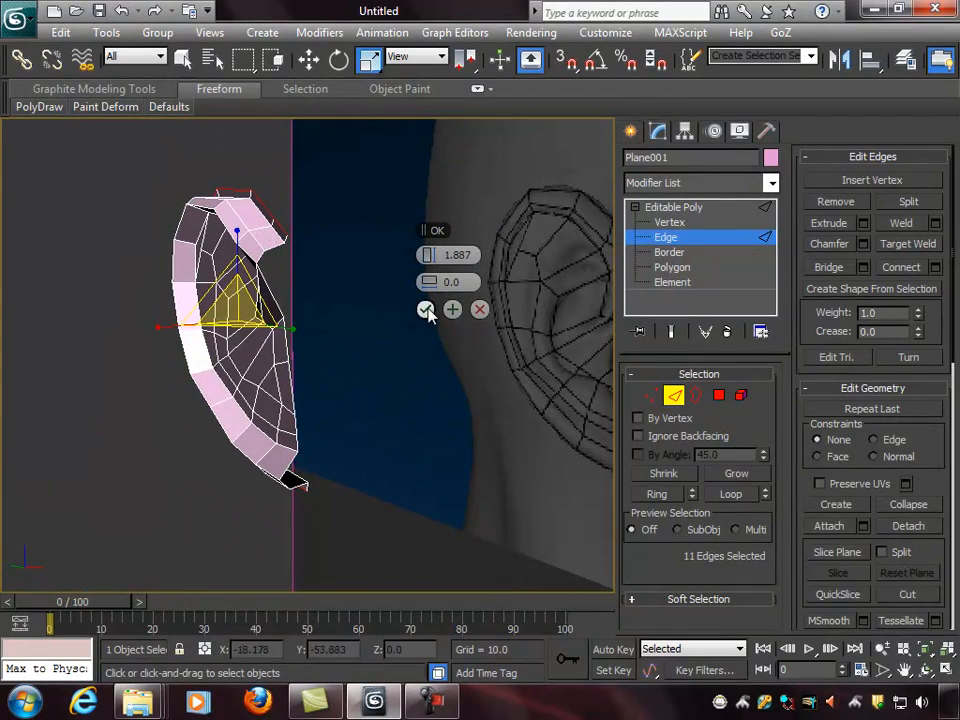
click(427, 312)
Step: Move the extruded edges along X to about 6.1 and scale them inward to round the back of the rim
mouse_move(302, 313)
alt+middle_down()
mouse_move(287, 315)
mouse_move(304, 319)
alt+middle_up()
key(w)
drag(304, 319, 318, 316)
alt+middle_drag(317, 316, 317, 321)
key(r)
drag(252, 310, 210, 333)
alt+middle_drag(322, 346, 258, 235)
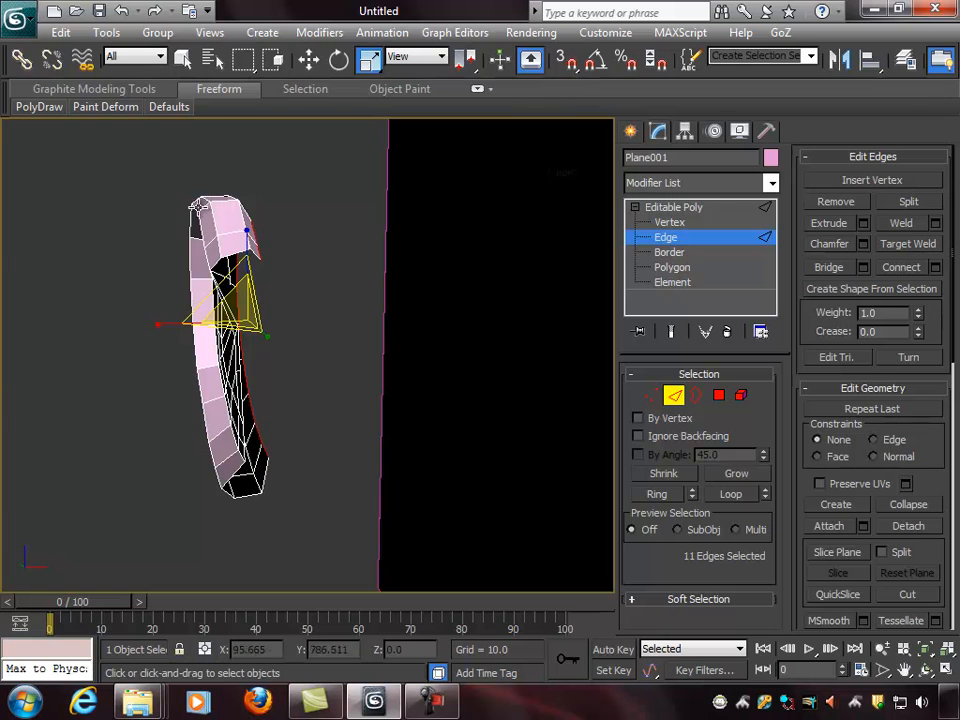
Step: Scale the back rim edge loop up to 111% and nudge it along X to about 6.11
alt+middle_drag(206, 208, 299, 260)
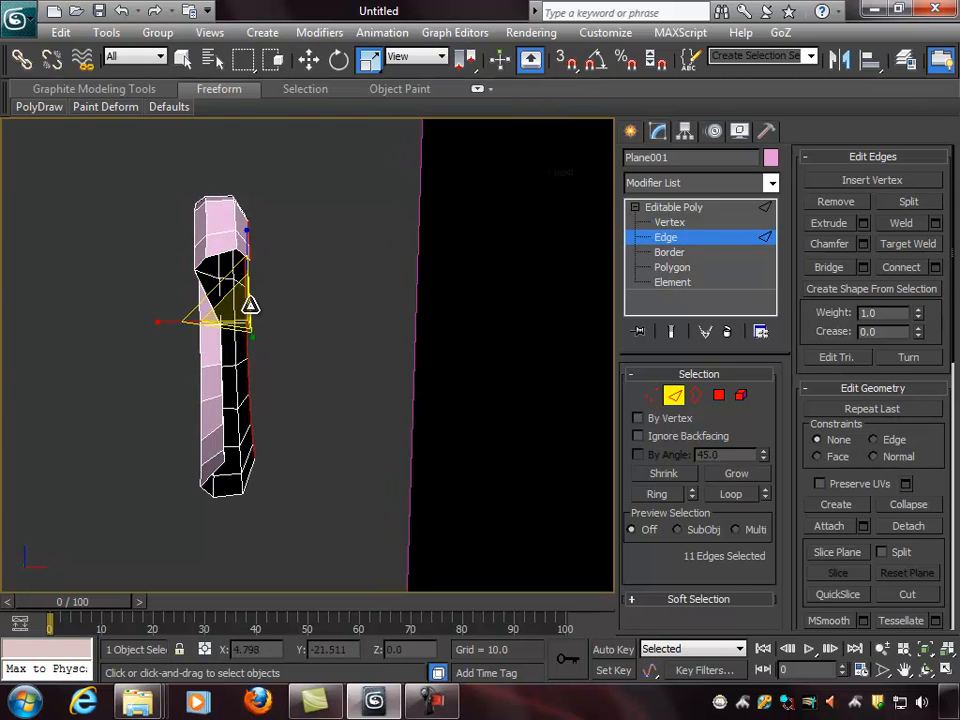
drag(246, 303, 275, 294)
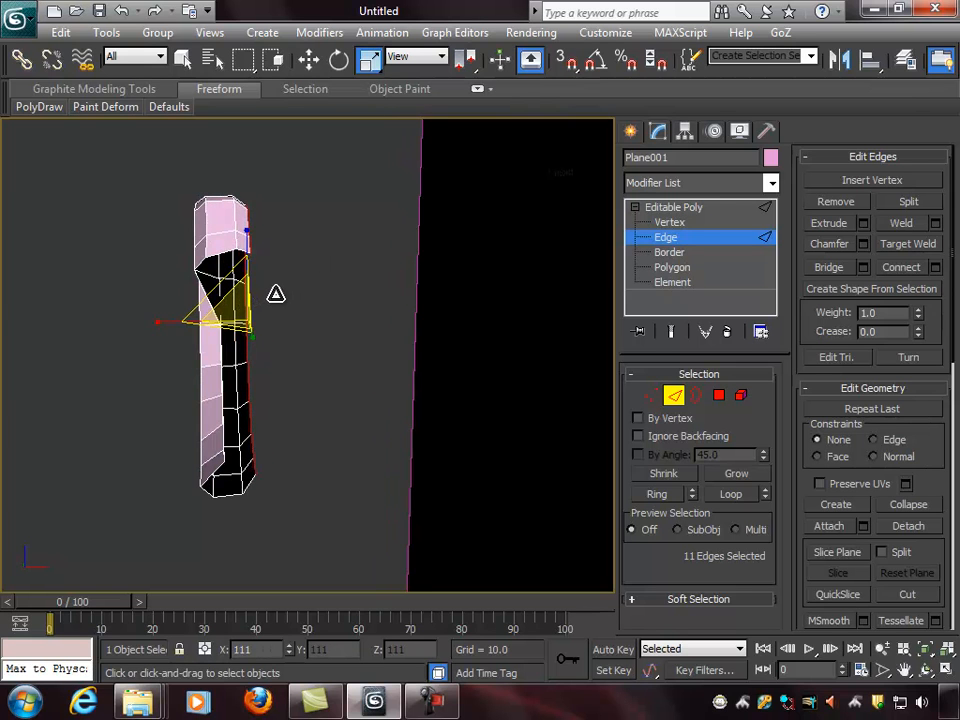
key(w)
alt+middle_drag(369, 328, 341, 323)
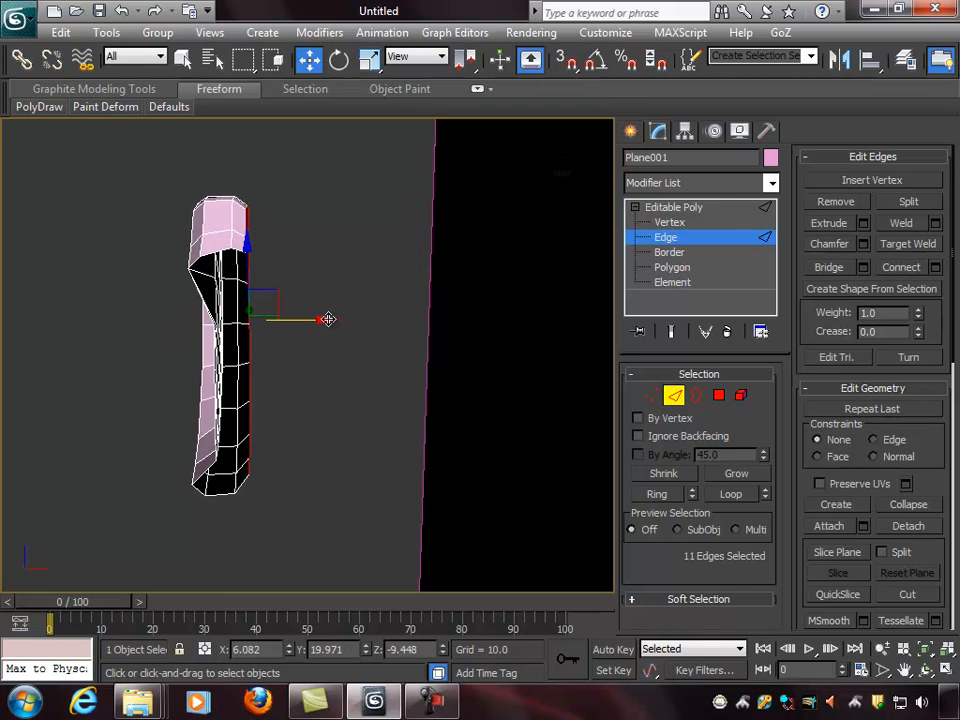
drag(325, 319, 329, 319)
alt+middle_drag(327, 320, 436, 335)
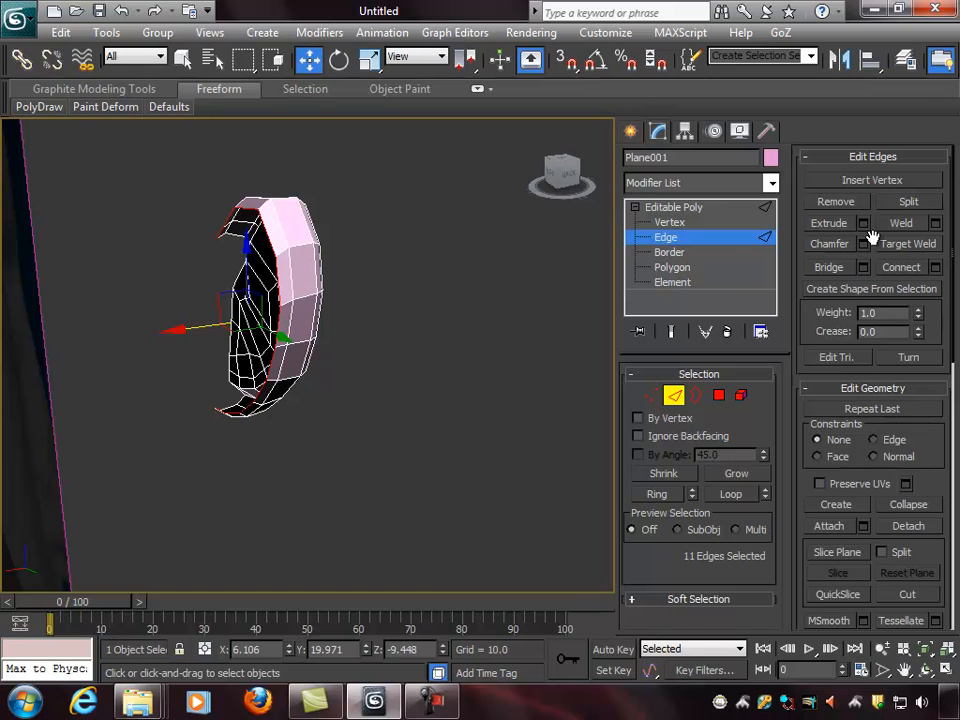
Step: Extrude the back rim edges once more and scale the new loop down to narrow the back of the ear
click(864, 223)
alt+middle_drag(366, 246, 266, 318)
click(425, 311)
key(r)
drag(208, 306, 150, 383)
alt+middle_drag(300, 375, 277, 244)
Step: Hide all unselected objects so only the ear mesh is displayed
right_click(272, 248)
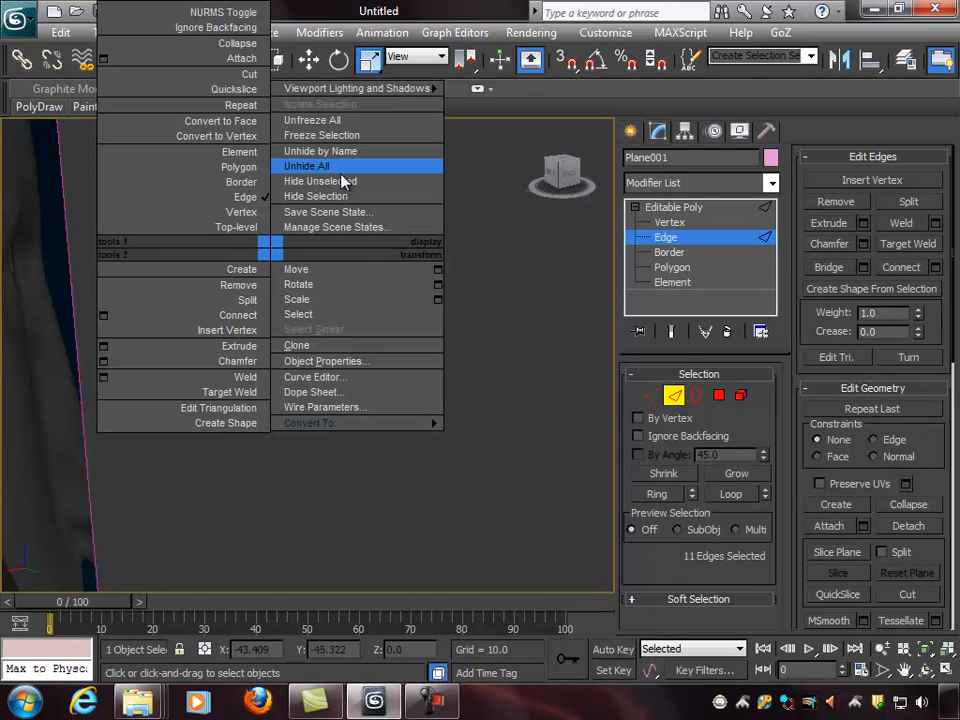
click(330, 181)
alt+middle_drag(351, 169, 350, 279)
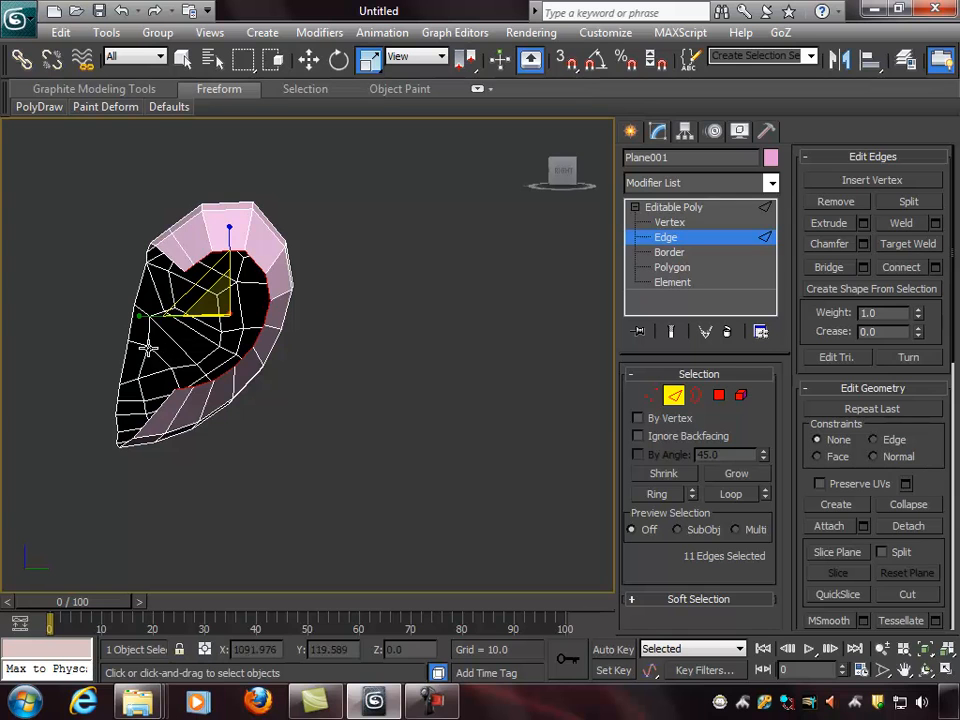
Step: Move the back edge loop to about Y 13.9 and Z -13.1, and scale it vertically to 78%
key(w)
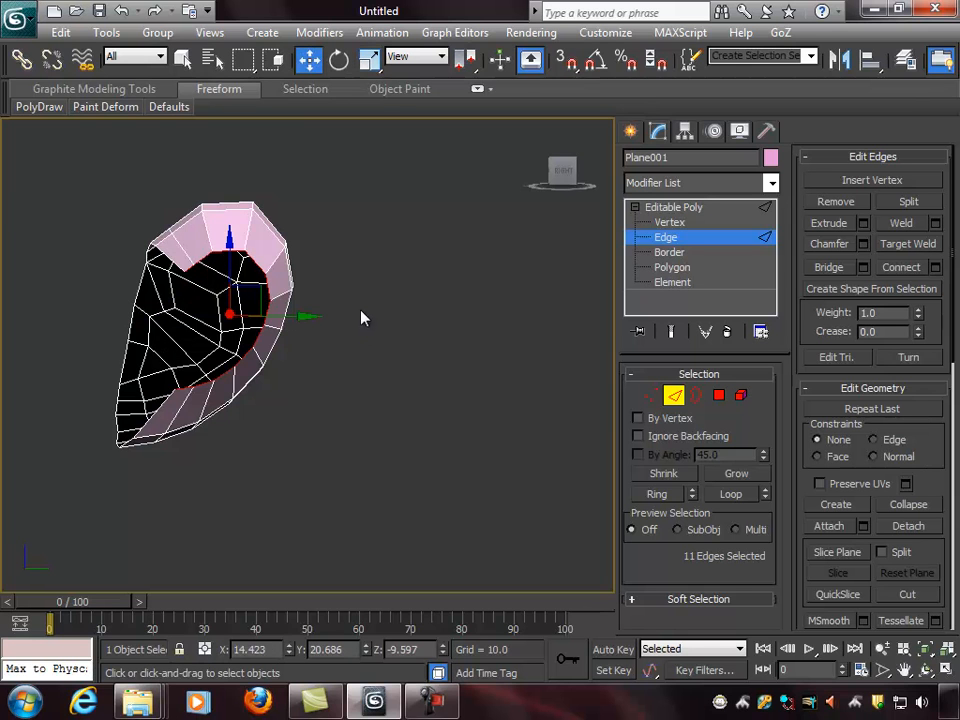
alt+middle_drag(360, 317, 352, 285)
drag(229, 243, 264, 334)
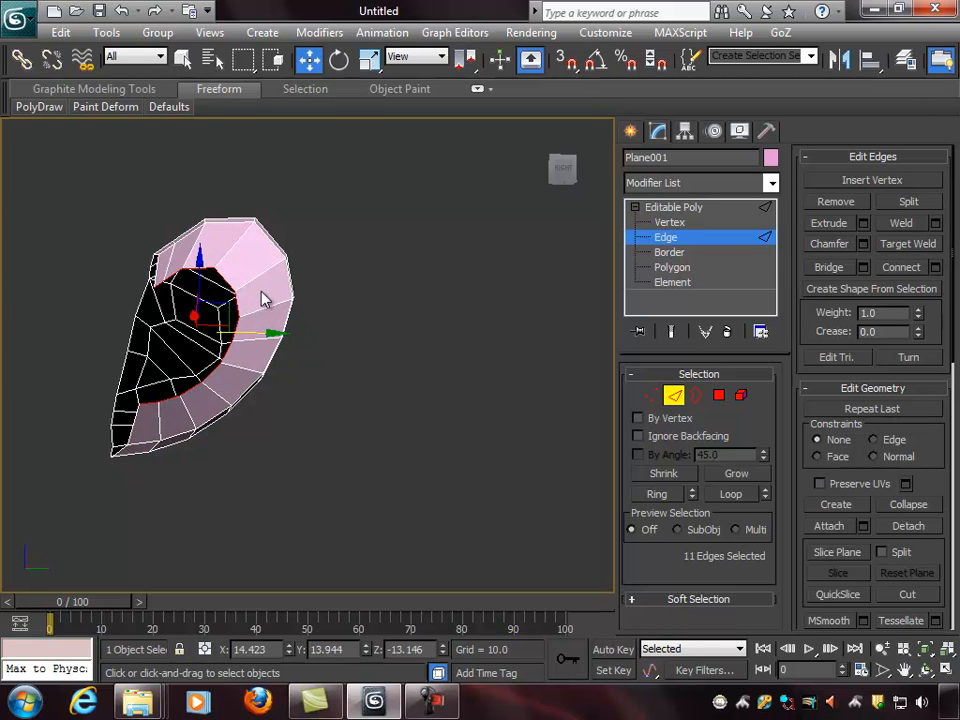
key(r)
drag(194, 423, 196, 404)
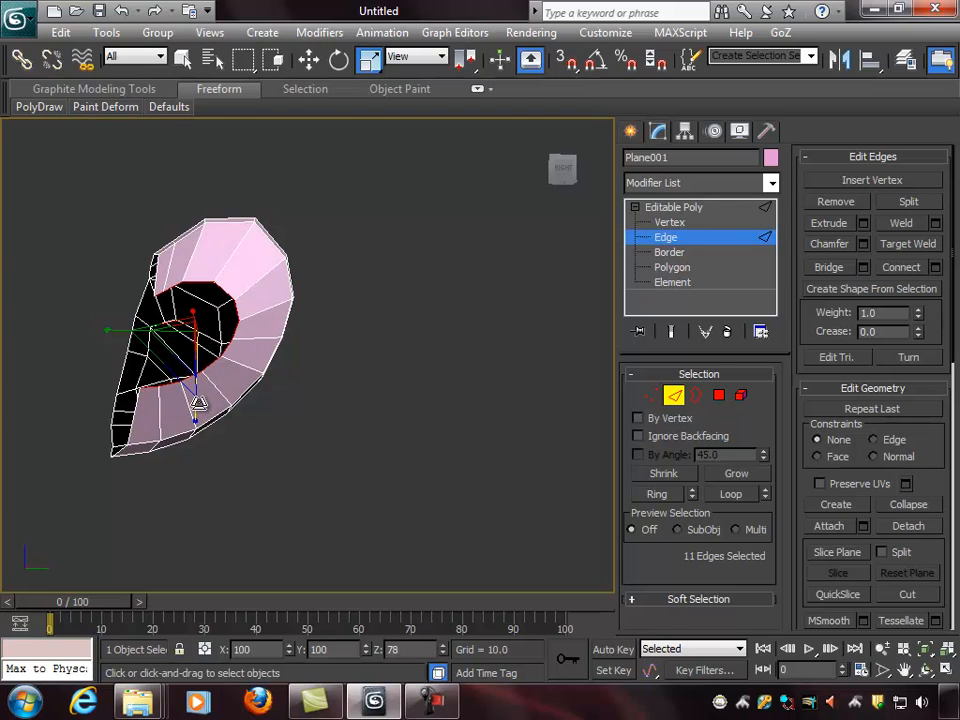
Step: Lower the back edge loop along Z and settle it at about Z -15
key(w)
drag(199, 258, 199, 274)
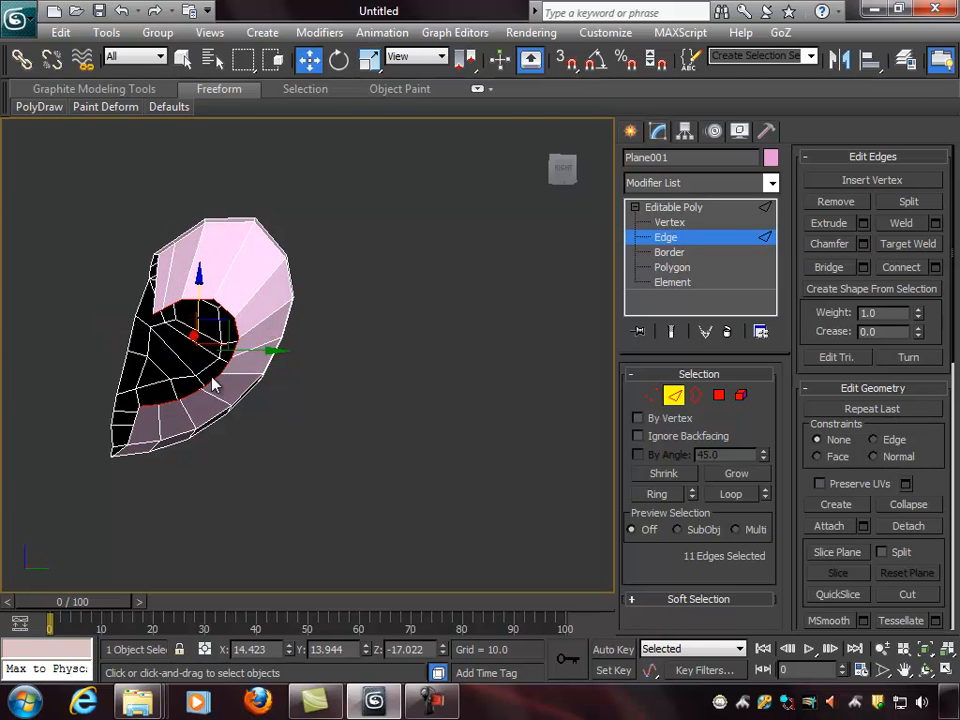
alt+middle_drag(184, 378, 277, 388)
alt+middle_drag(214, 343, 152, 366)
key(r)
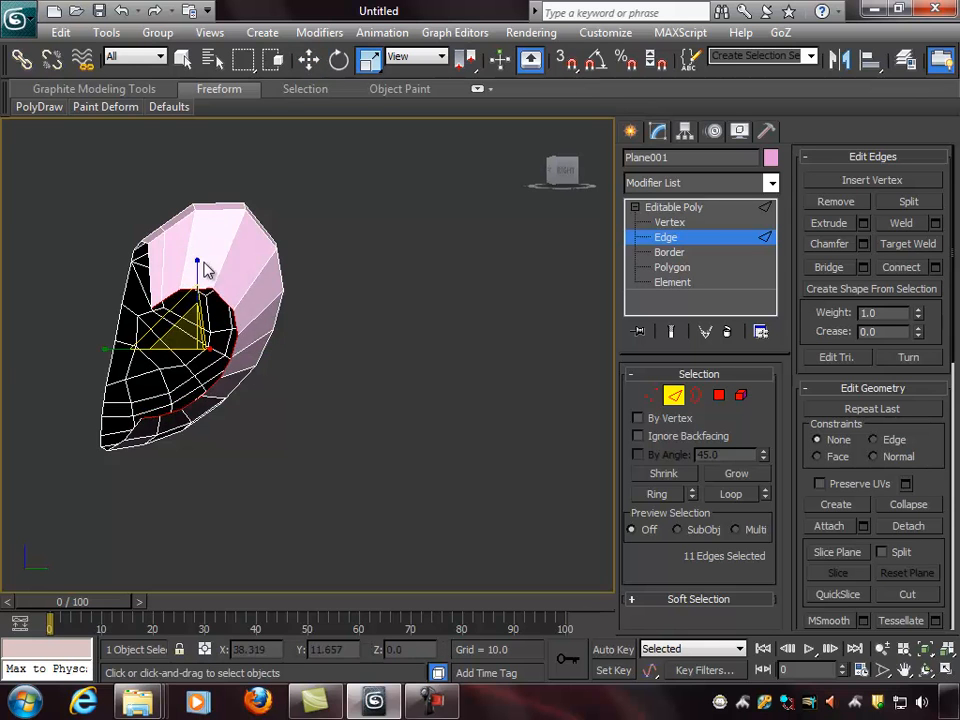
alt+middle_drag(206, 268, 232, 343)
key(w)
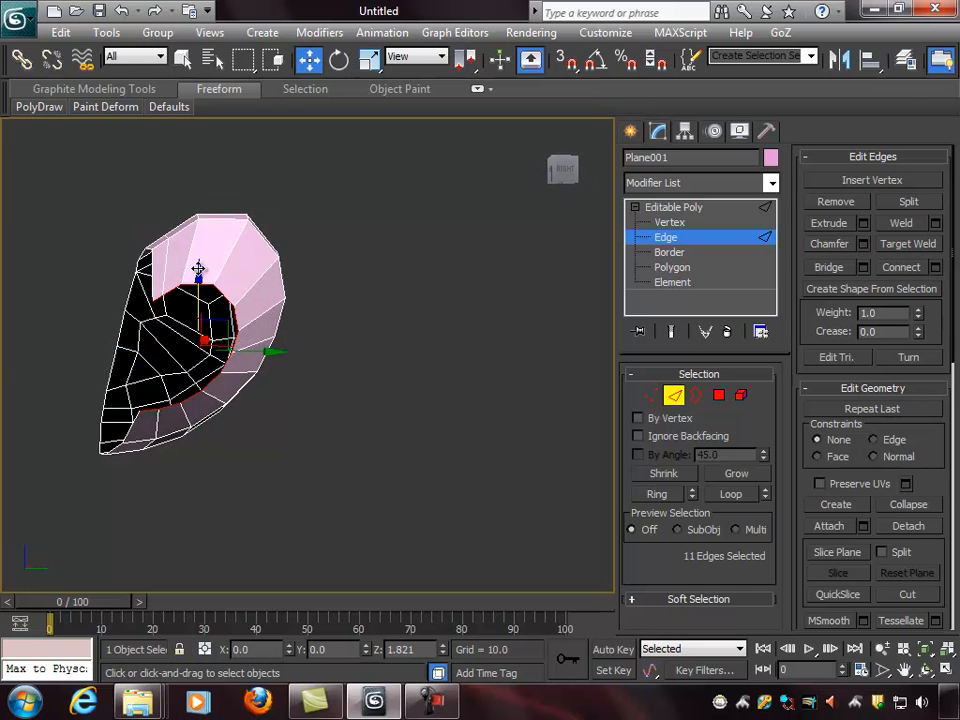
alt+middle_drag(205, 292, 296, 342)
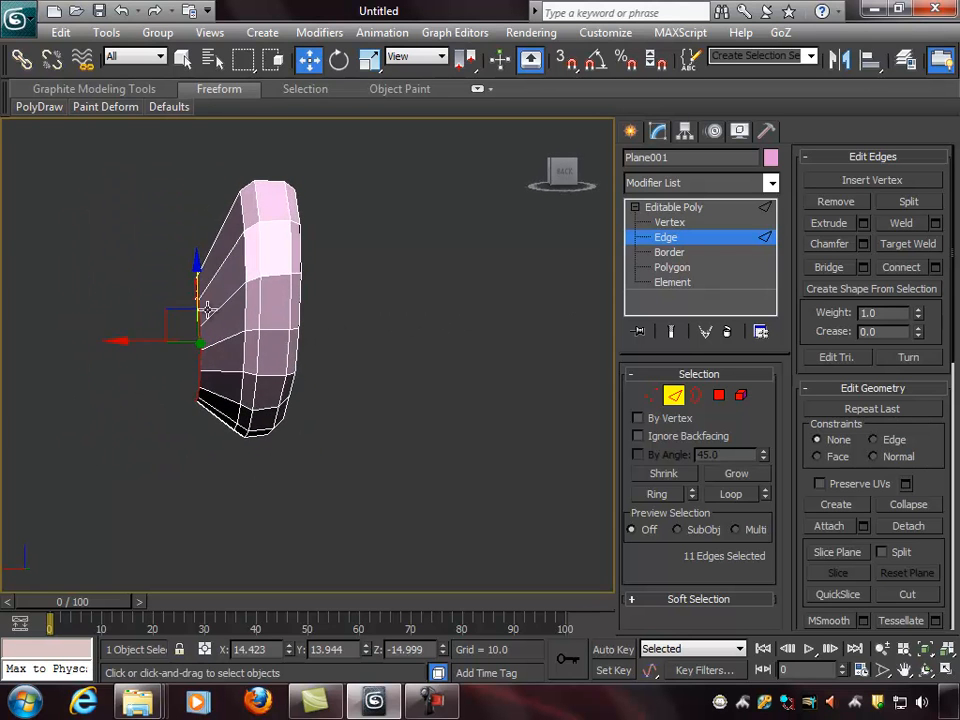
Step: Move the selected back-rim edges toward the ear along X, to an X position of about 12.99
alt+middle_drag(206, 311, 288, 230)
alt+middle_drag(243, 346, 205, 343)
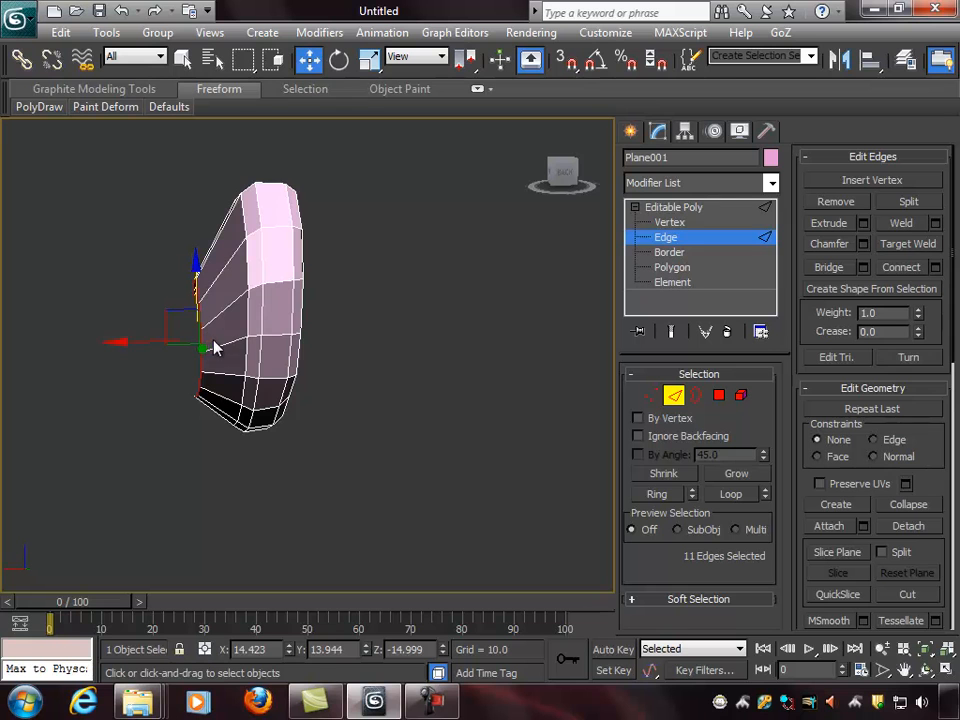
drag(129, 339, 149, 342)
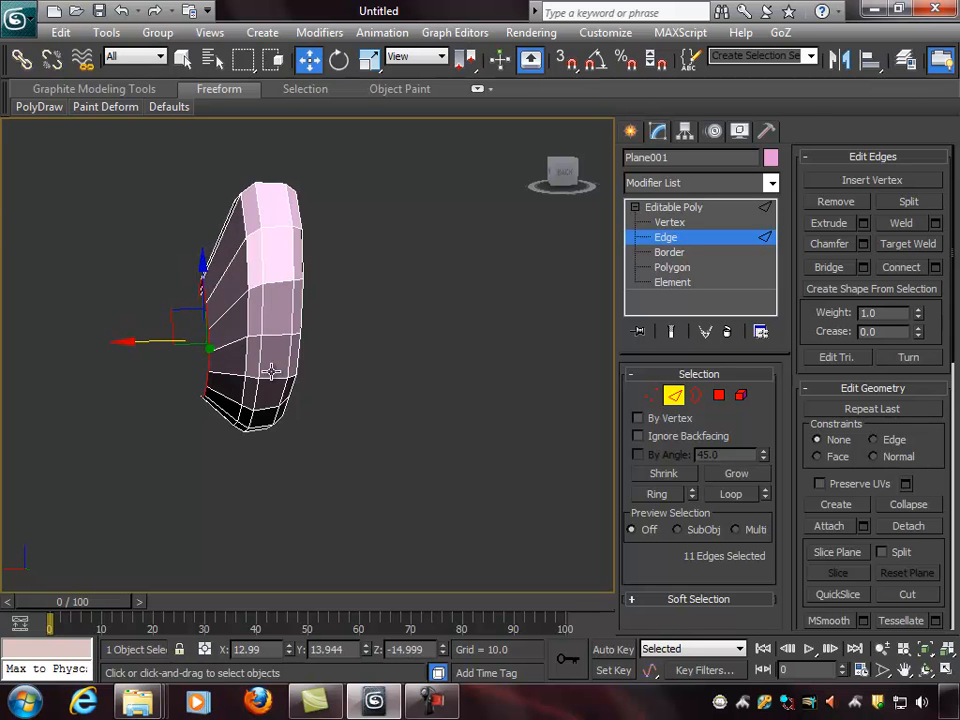
Step: Extrude the selected back-rim edges with a height of 1.887 and a width of 0
alt+middle_drag(617, 287, 437, 315)
click(864, 224)
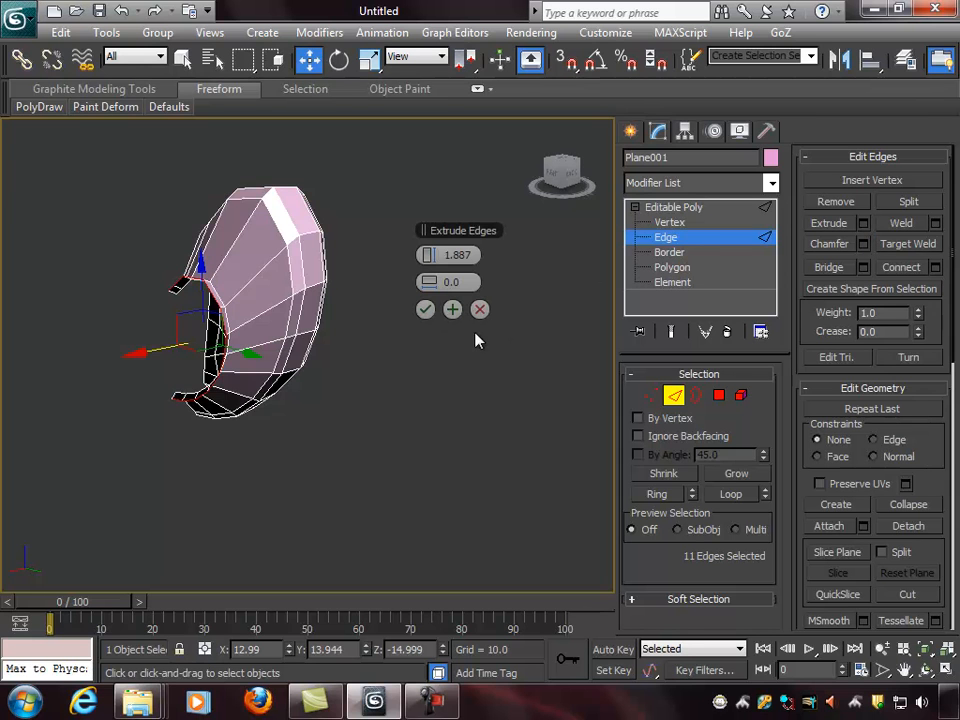
mouse_move(338, 372)
alt+middle_down()
mouse_move(351, 384)
mouse_move(326, 381)
alt+middle_up()
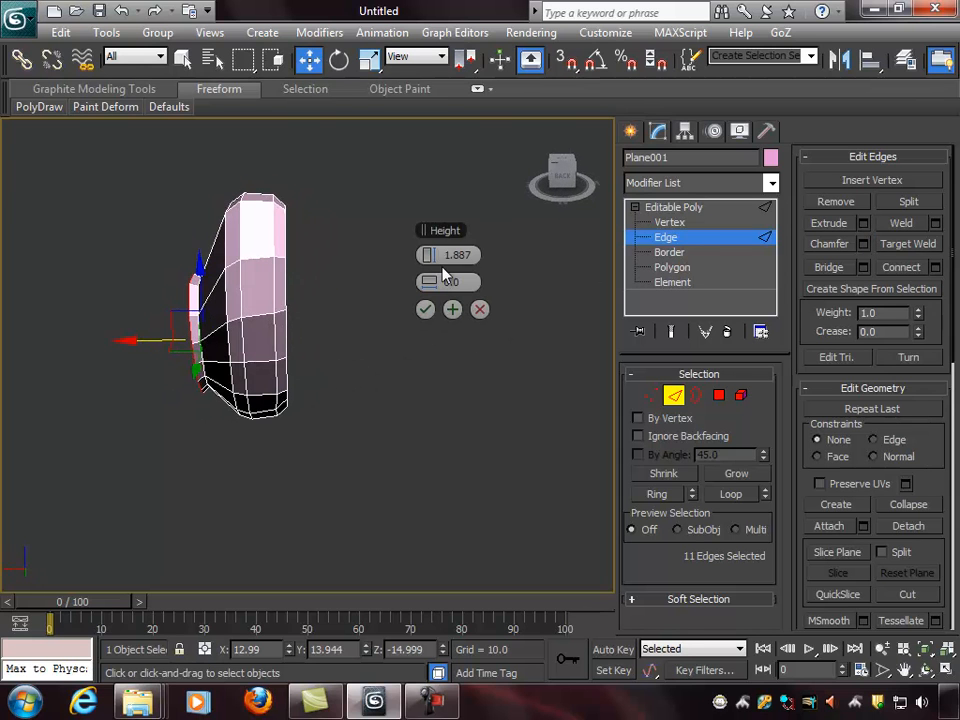
alt+middle_drag(253, 362, 306, 321)
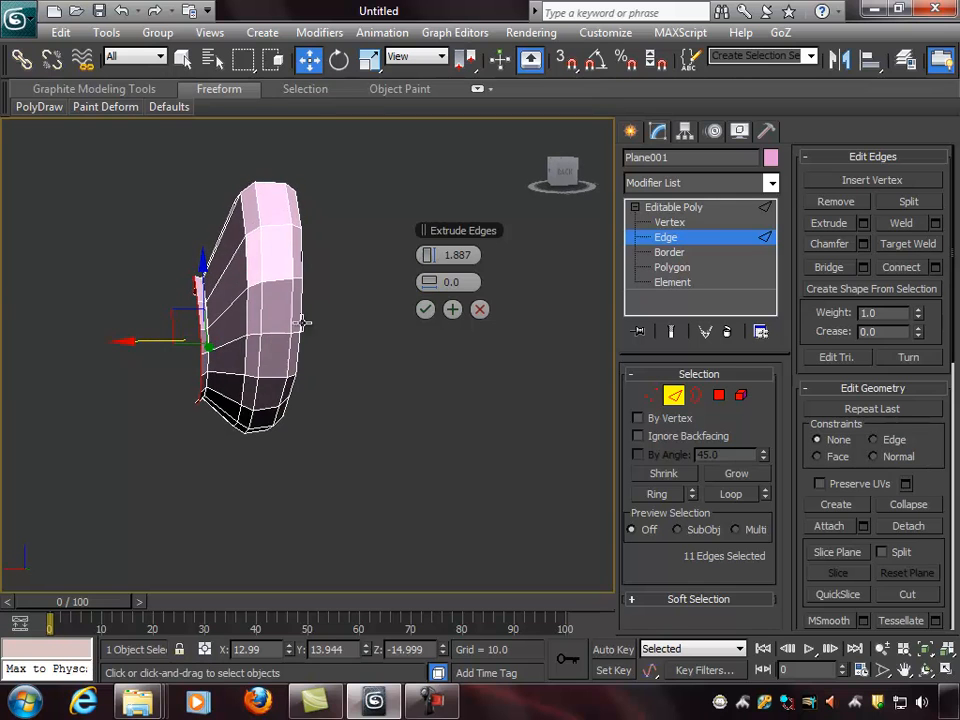
click(425, 309)
Step: Nudge the extruded back-rim edges slightly along X and scale them uniformly to about 90 percent
alt+middle_drag(208, 372, 230, 390)
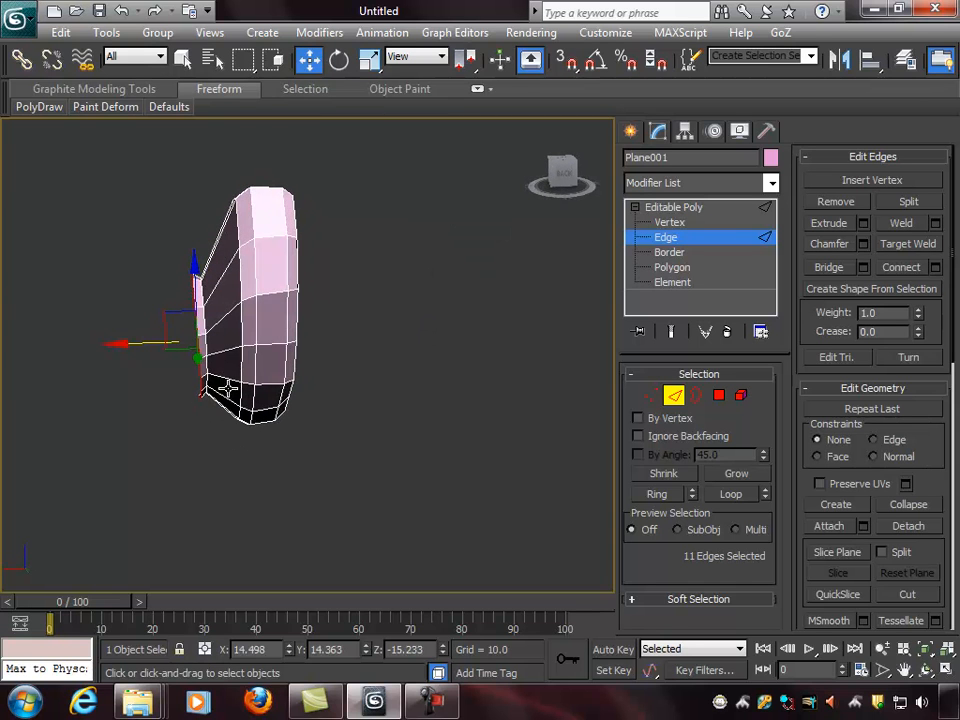
mouse_move(129, 343)
mouse_down()
mouse_move(107, 343)
mouse_move(131, 343)
mouse_up()
mouse_move(296, 369)
alt+middle_down()
mouse_move(300, 281)
mouse_move(286, 360)
alt+middle_up()
key(r)
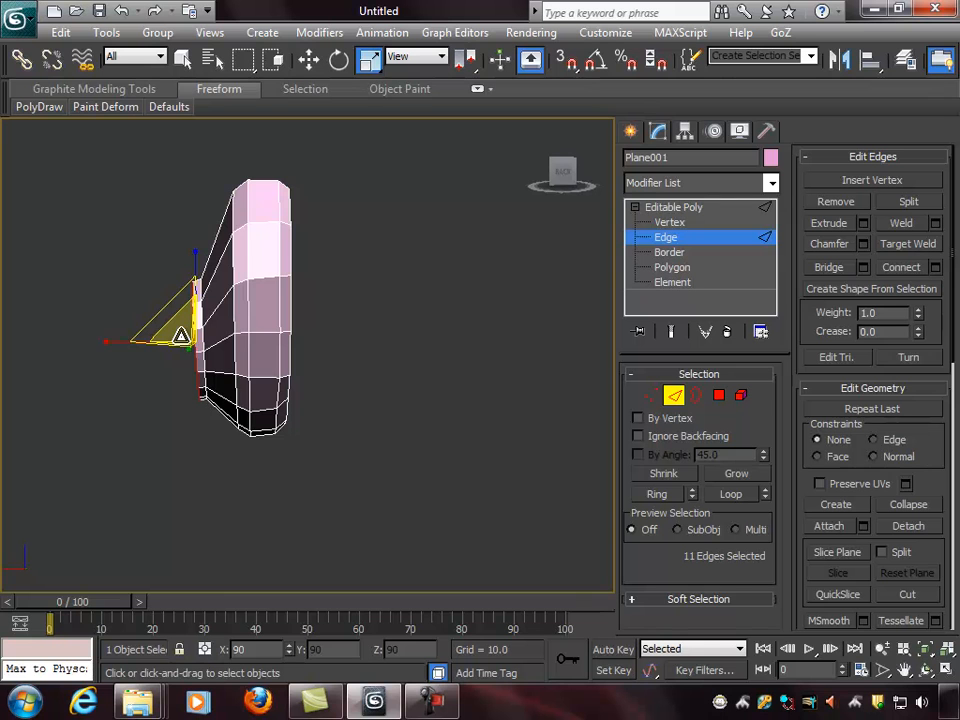
alt+middle_drag(180, 335, 665, 343)
Step: Extrude the back-rim edges once more and move them outward along X to about 17.354
click(864, 224)
mouse_move(426, 306)
alt+middle_down()
mouse_move(321, 294)
mouse_move(411, 311)
alt+middle_up()
click(424, 312)
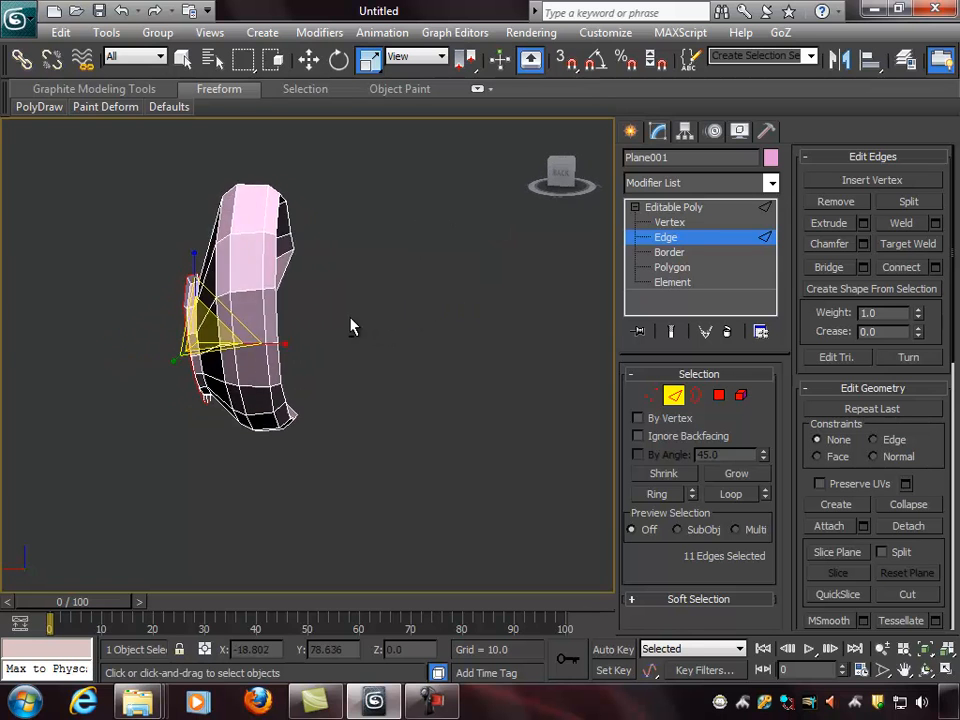
key(w)
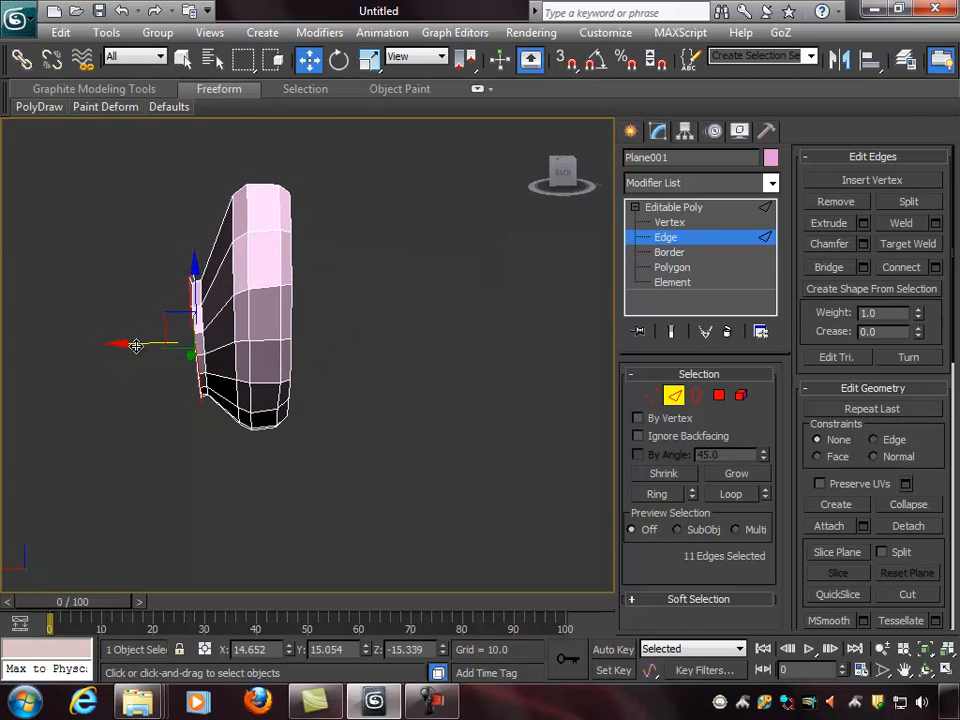
alt+middle_drag(107, 338, 283, 352)
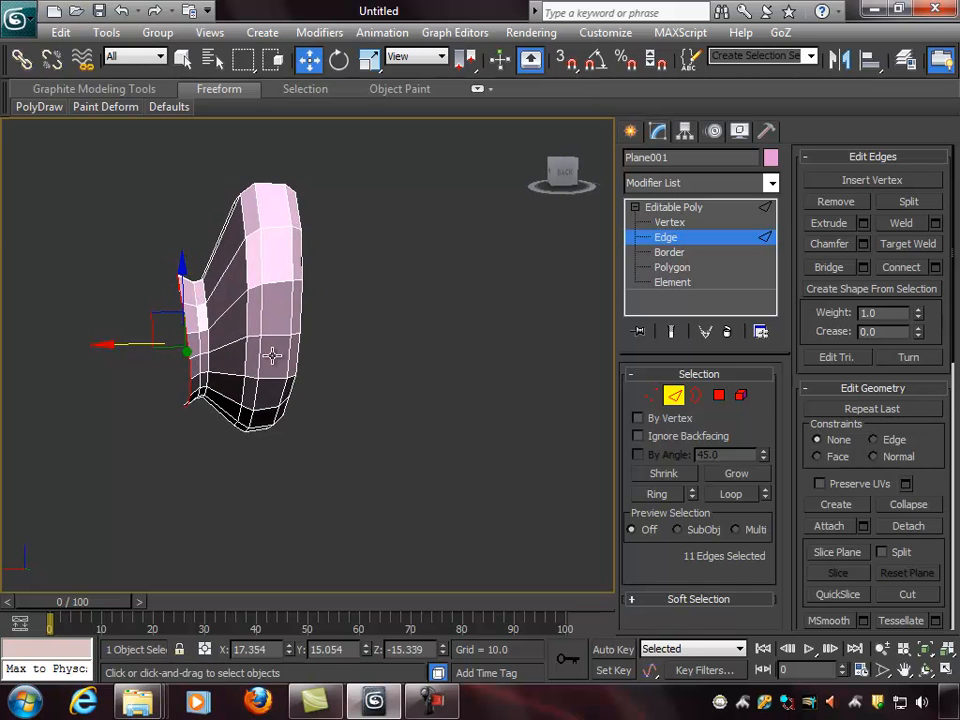
Step: Scale the outermost back-rim edges uniformly to about 93 percent and clear the edge selection
key(r)
alt+middle_drag(216, 339, 313, 354)
drag(188, 322, 184, 330)
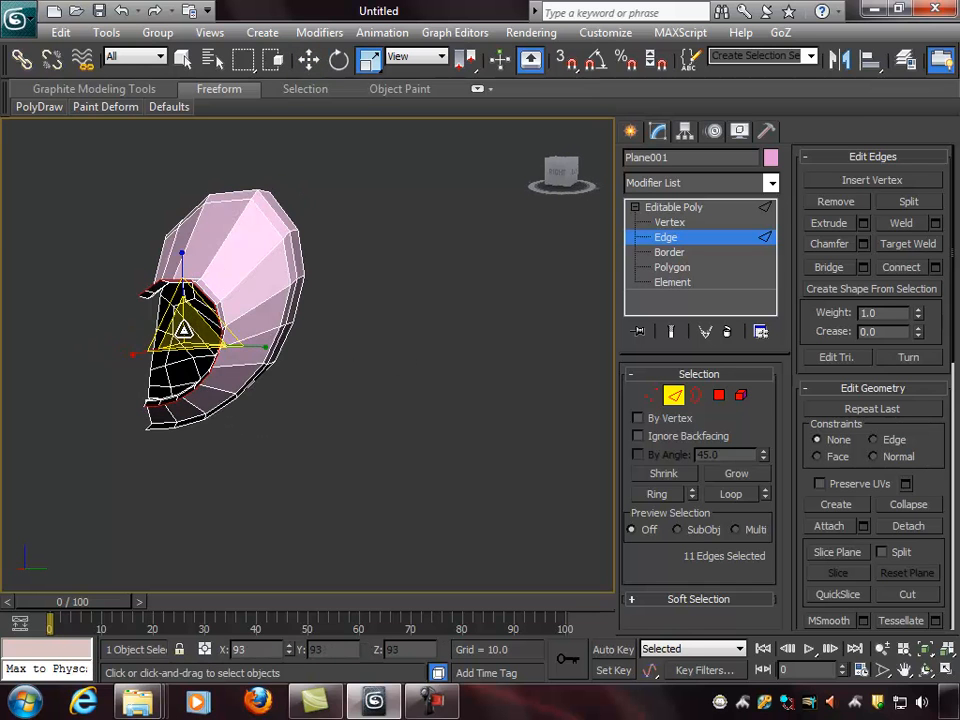
alt+middle_drag(184, 330, 208, 343)
click(138, 283)
Step: Extrude the two adjacent polygons at the ear-canal area inward as a group with a height of -12.109
alt+middle_drag(138, 283, 540, 296)
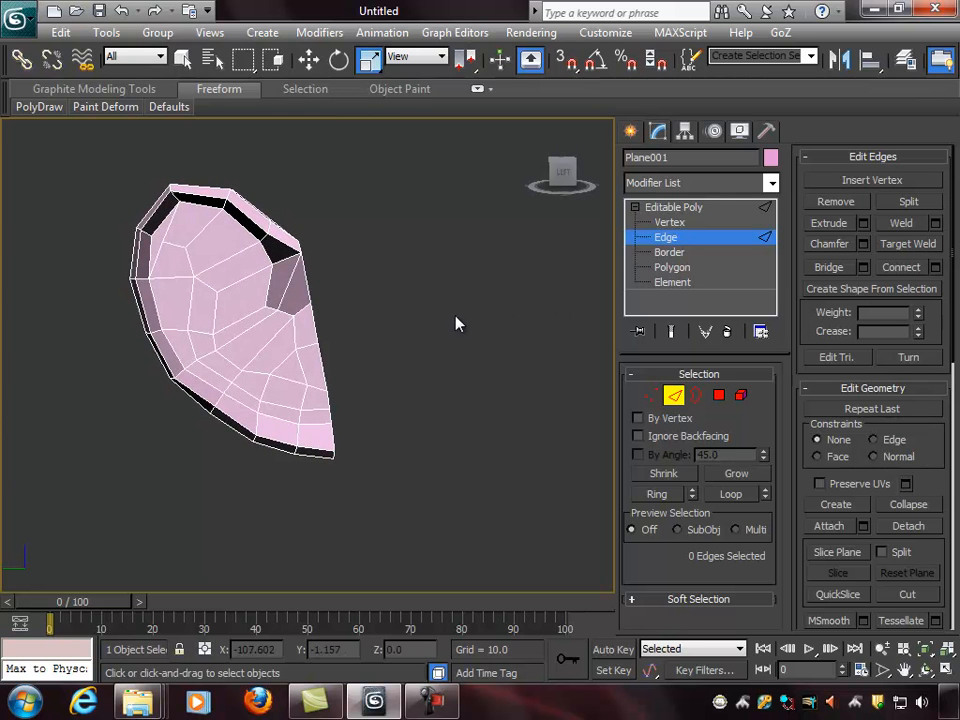
alt+middle_drag(481, 303, 443, 298)
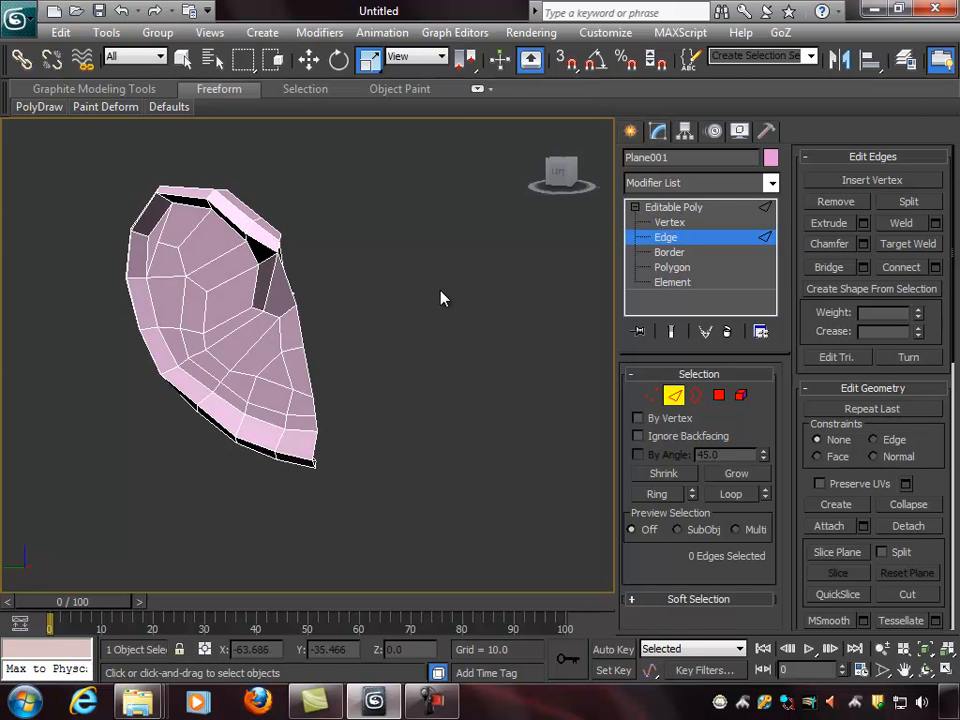
mouse_move(307, 258)
alt+middle_down()
mouse_move(377, 231)
mouse_move(300, 231)
mouse_move(240, 258)
mouse_move(315, 261)
mouse_move(352, 240)
mouse_move(319, 261)
mouse_move(315, 250)
alt+middle_up()
alt+middle_drag(530, 360, 446, 341)
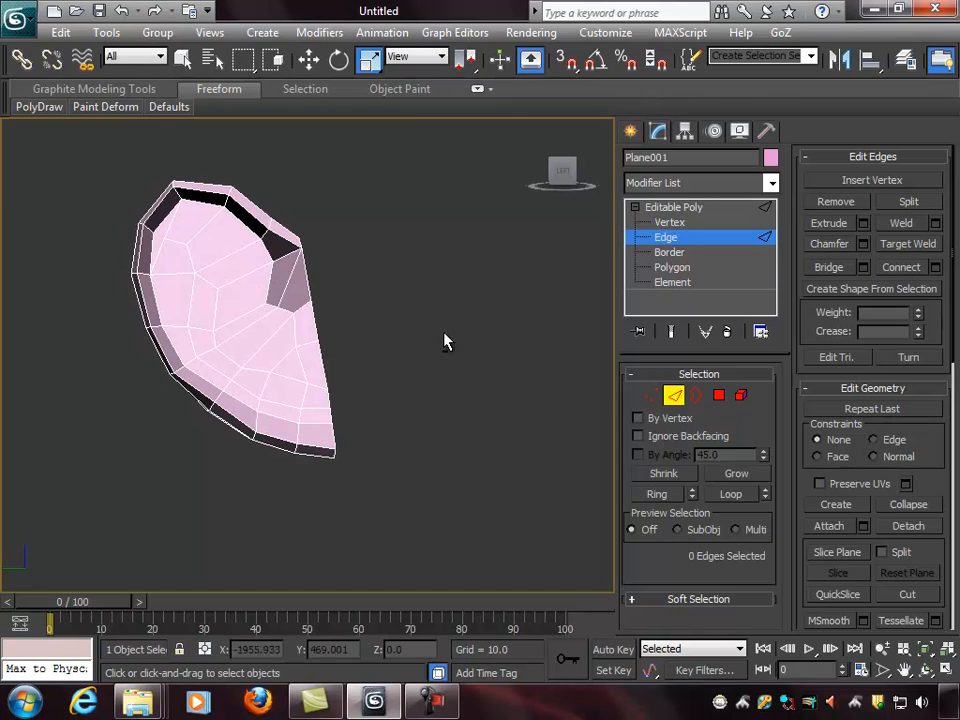
click(719, 395)
alt+middle_drag(278, 402, 402, 396)
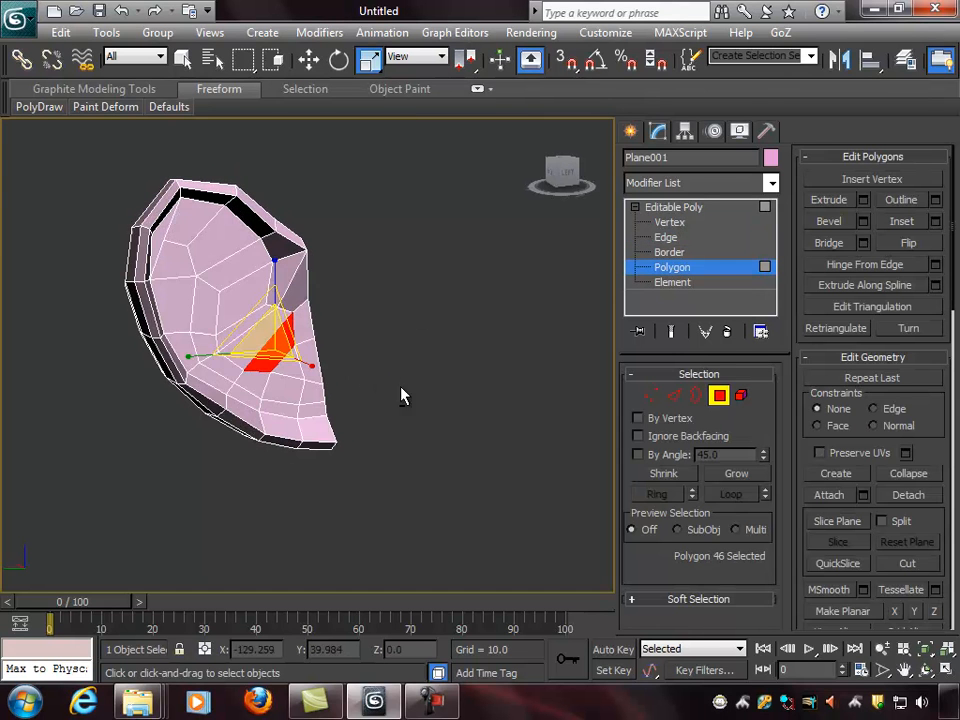
ctrl+click(290, 370)
alt+middle_drag(484, 381, 380, 334)
click(863, 200)
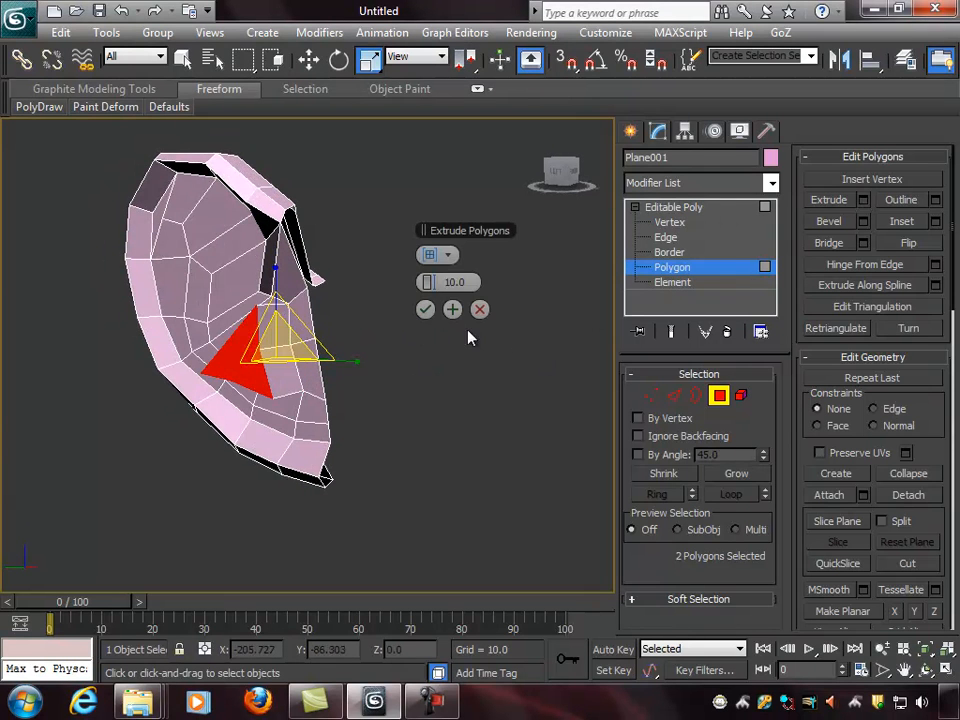
drag(431, 282, 366, 328)
alt+middle_drag(366, 328, 311, 353)
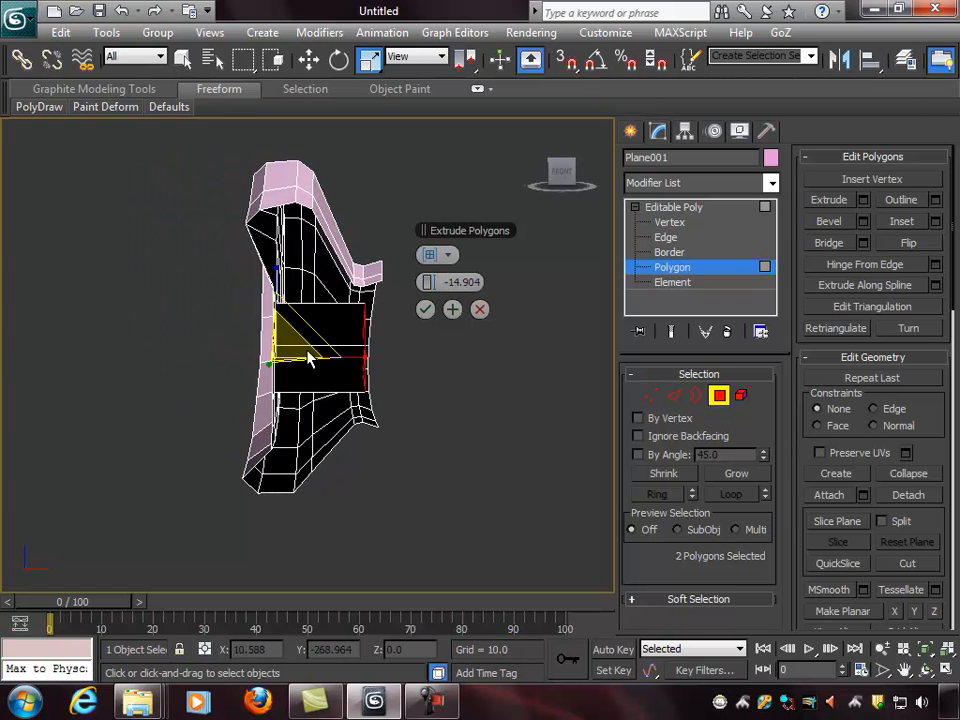
mouse_move(433, 285)
mouse_down()
mouse_move(434, 298)
mouse_move(433, 283)
mouse_up()
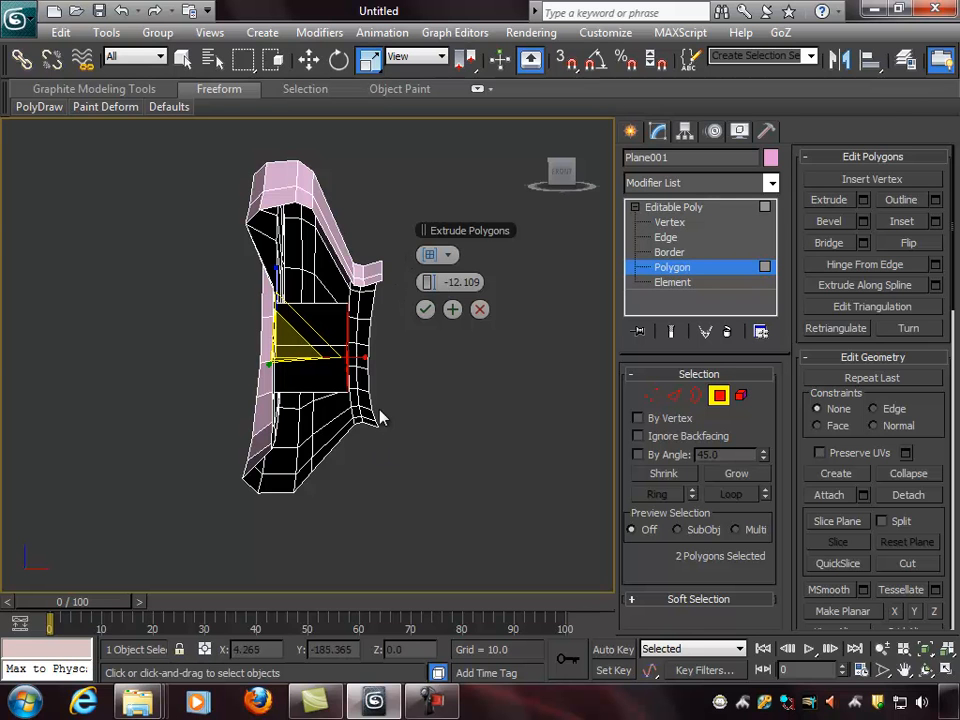
click(425, 309)
Step: Reposition the inner ear-canal polygons along Y behind the ear, clear the selection and leave polygon editing
alt+middle_drag(448, 352, 360, 344)
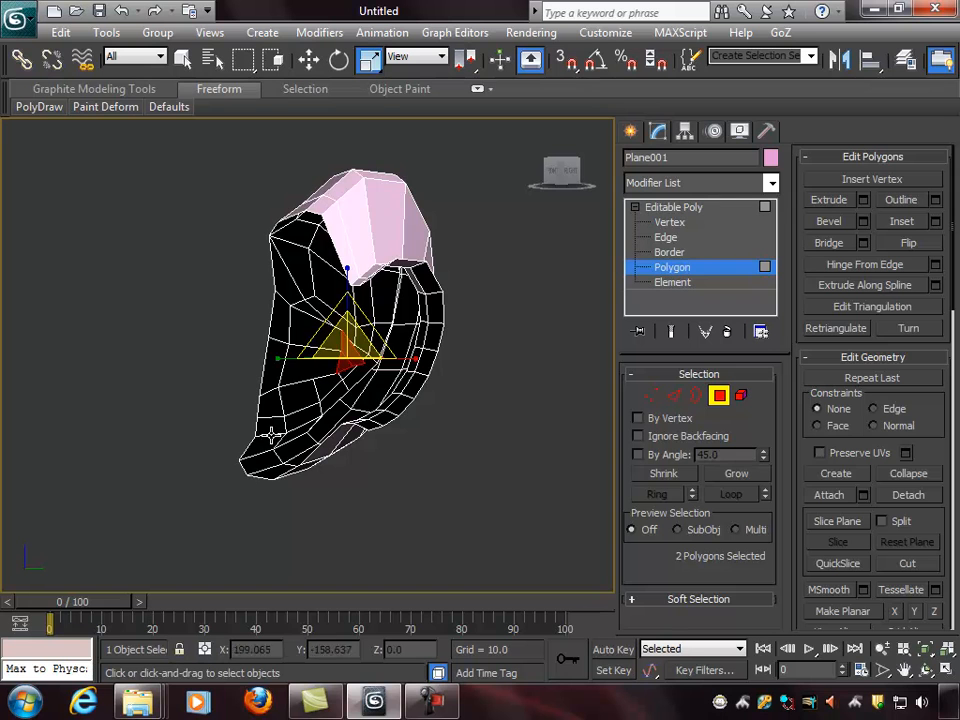
alt+middle_drag(274, 429, 407, 390)
key(w)
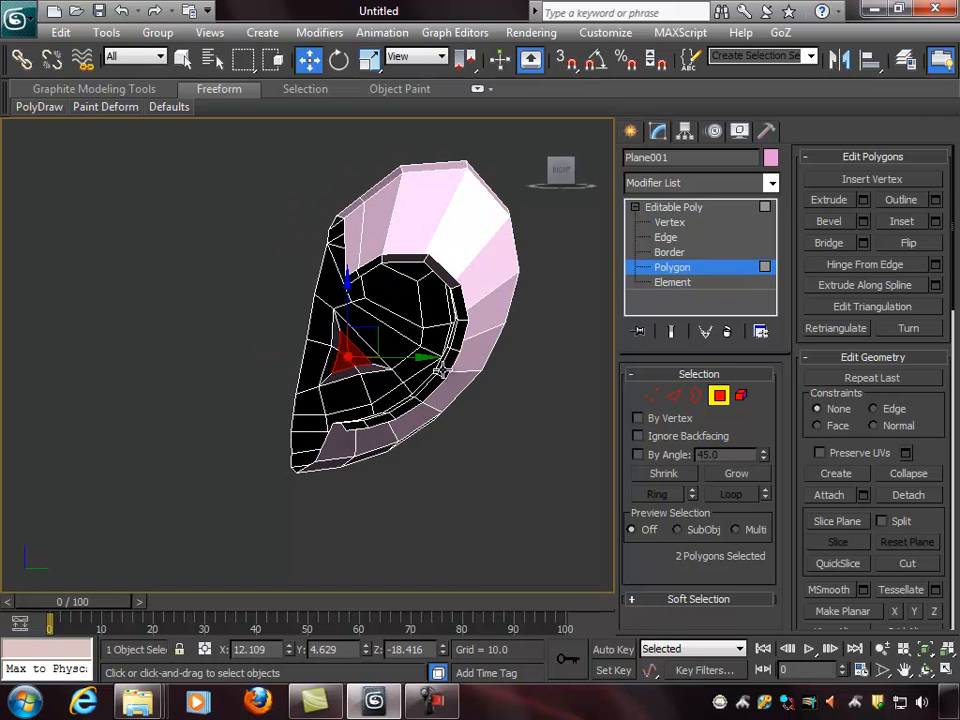
drag(427, 360, 412, 360)
alt+middle_drag(412, 360, 380, 318)
drag(328, 278, 403, 330)
alt+middle_drag(403, 330, 385, 372)
alt+middle_drag(289, 366, 379, 364)
click(455, 334)
alt+middle_drag(455, 334, 487, 362)
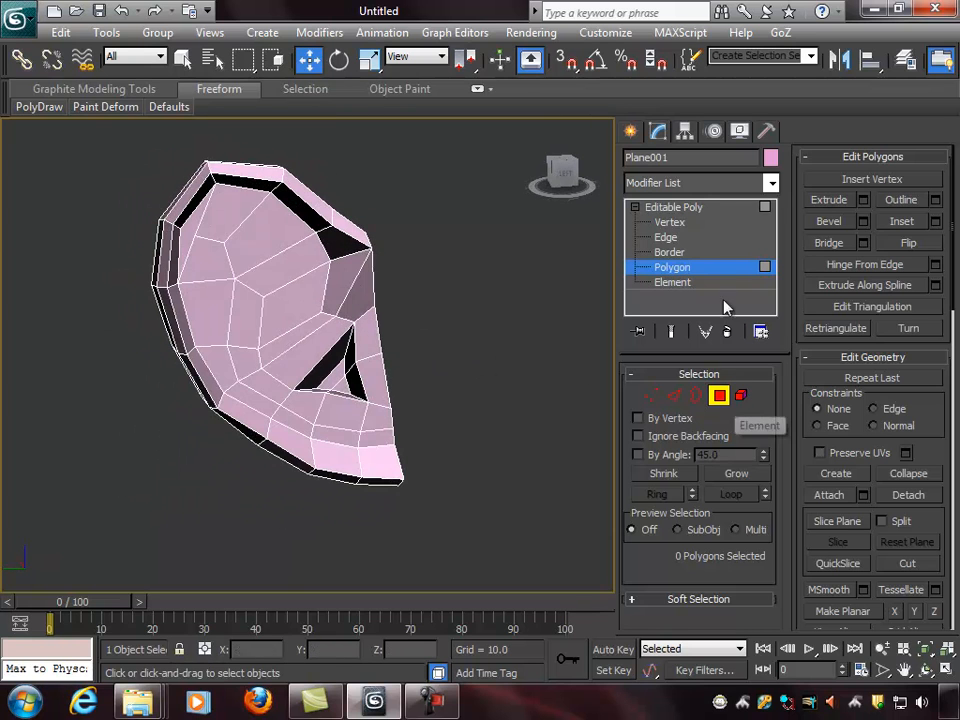
click(674, 207)
mouse_move(380, 318)
alt+middle_down()
mouse_move(392, 317)
mouse_move(390, 337)
mouse_move(377, 289)
mouse_move(380, 300)
alt+middle_up()
Step: Save the scene as JHT_Human_Ear_FA12_01 in the Human_Ear_3DS_Max folder on the Desktop
click(22, 24)
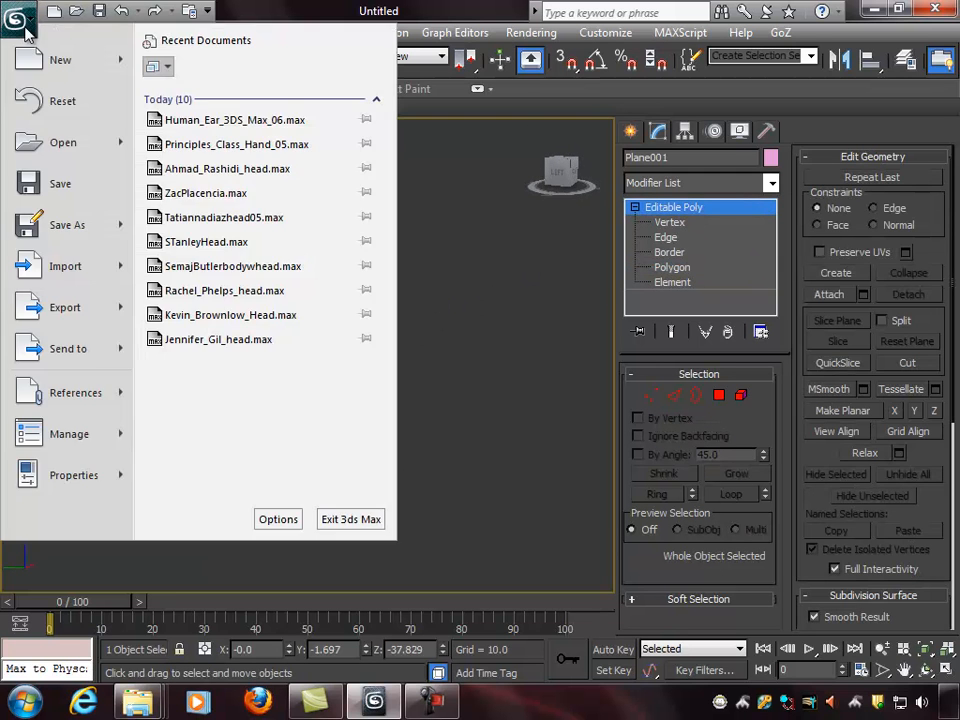
click(69, 224)
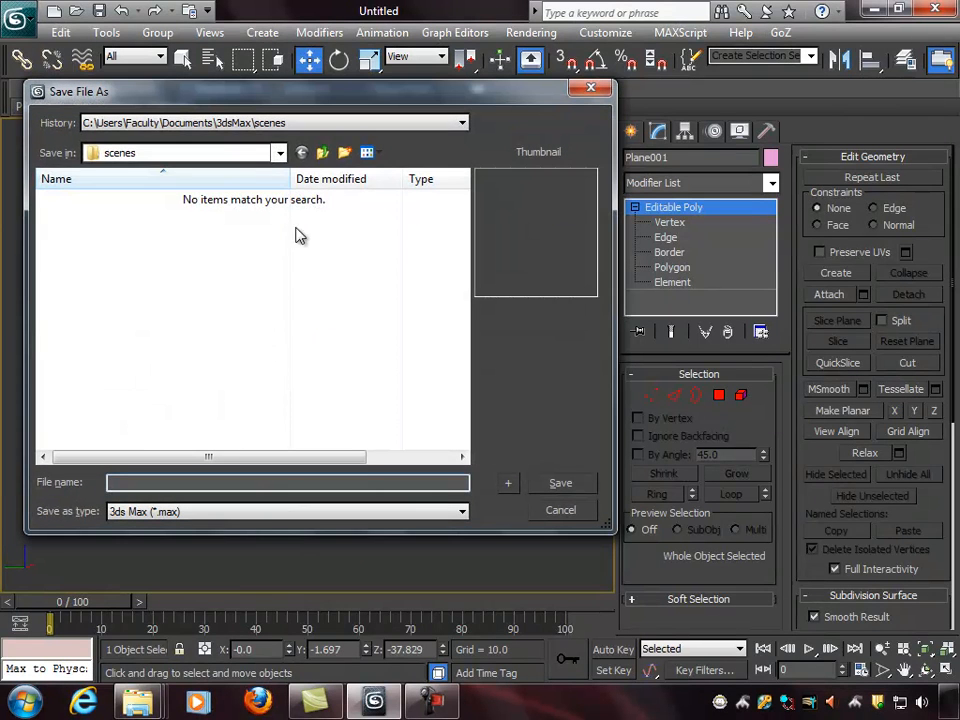
click(280, 153)
click(117, 173)
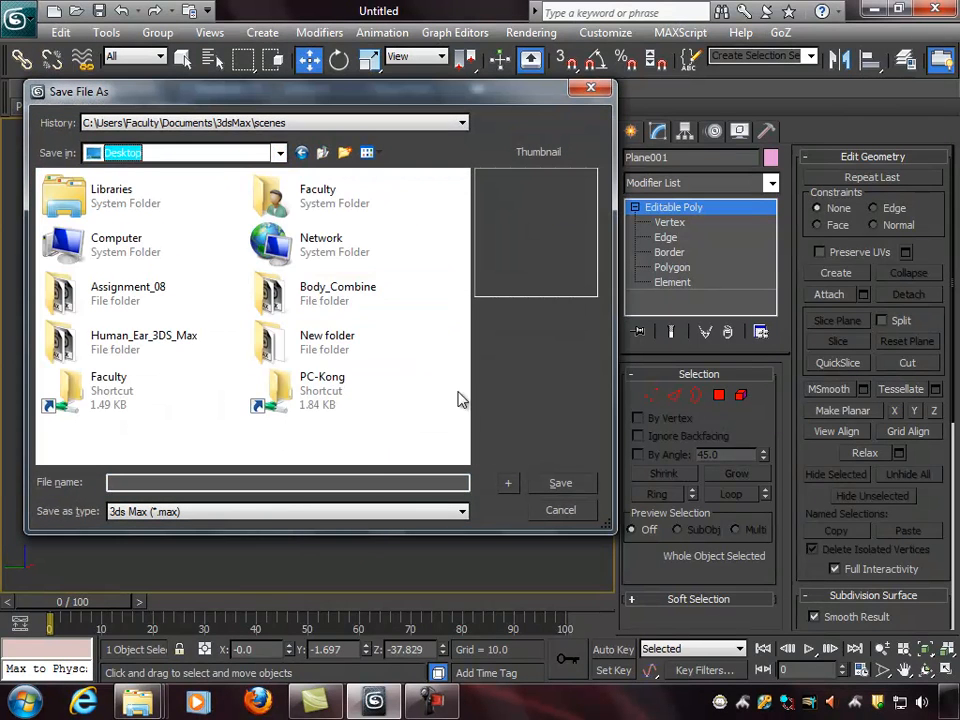
double_click(165, 340)
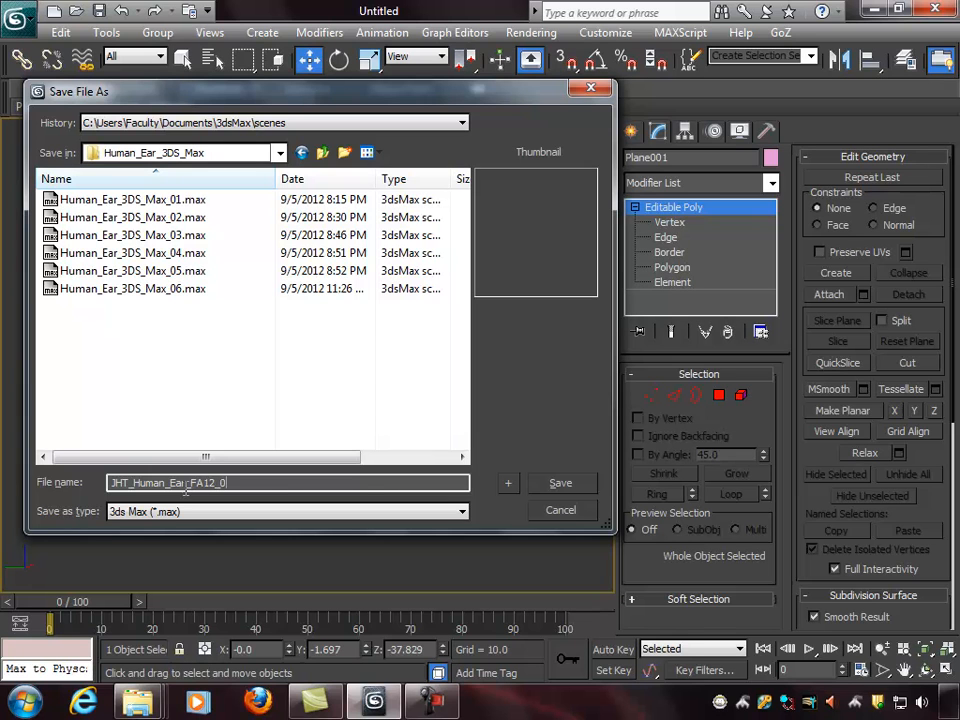
click(557, 483)
Step: Save an incremented copy of the scene as JHT_Human_Ear_FA12_02
alt+middle_drag(427, 352, 213, 212)
click(18, 16)
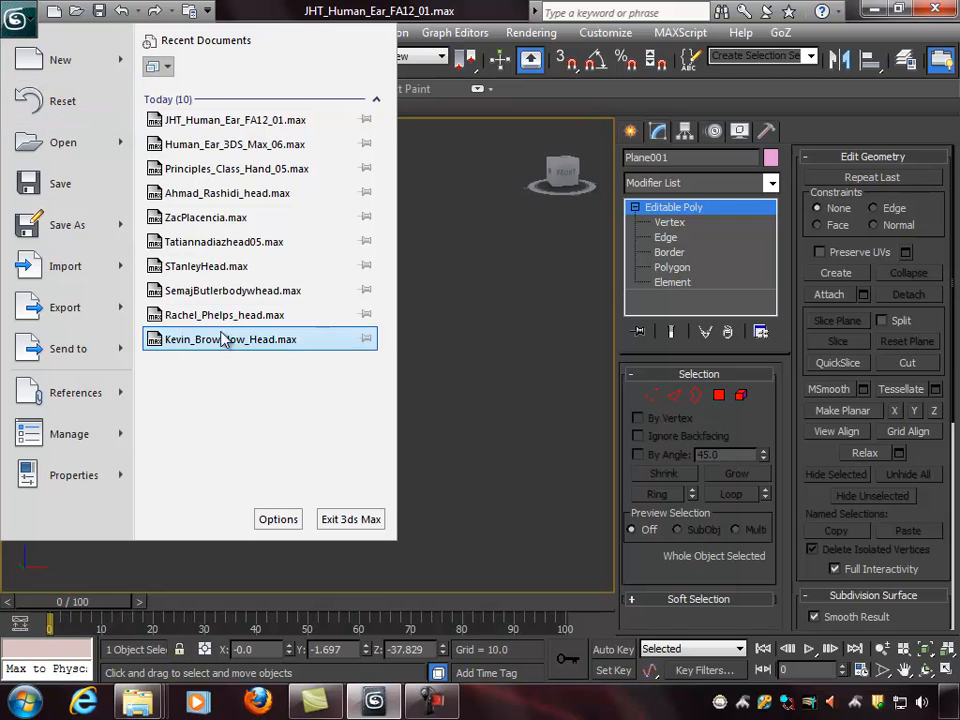
click(68, 225)
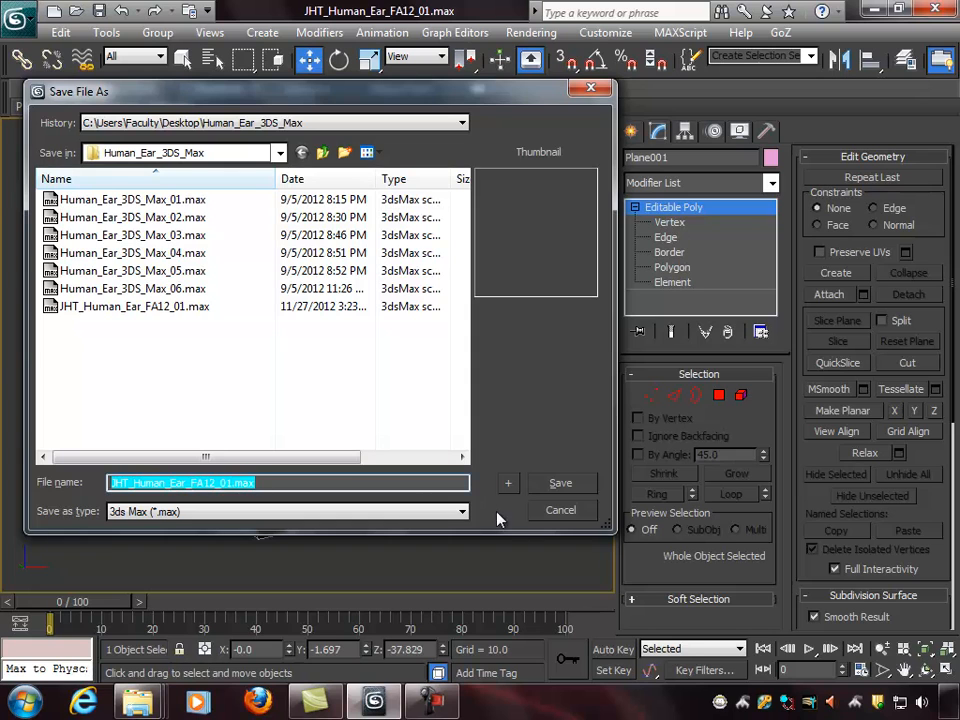
click(509, 486)
Step: Apply a TurboSmooth modifier with 1 iteration to the ear and inspect its smoothed shape
alt+middle_drag(440, 445, 396, 287)
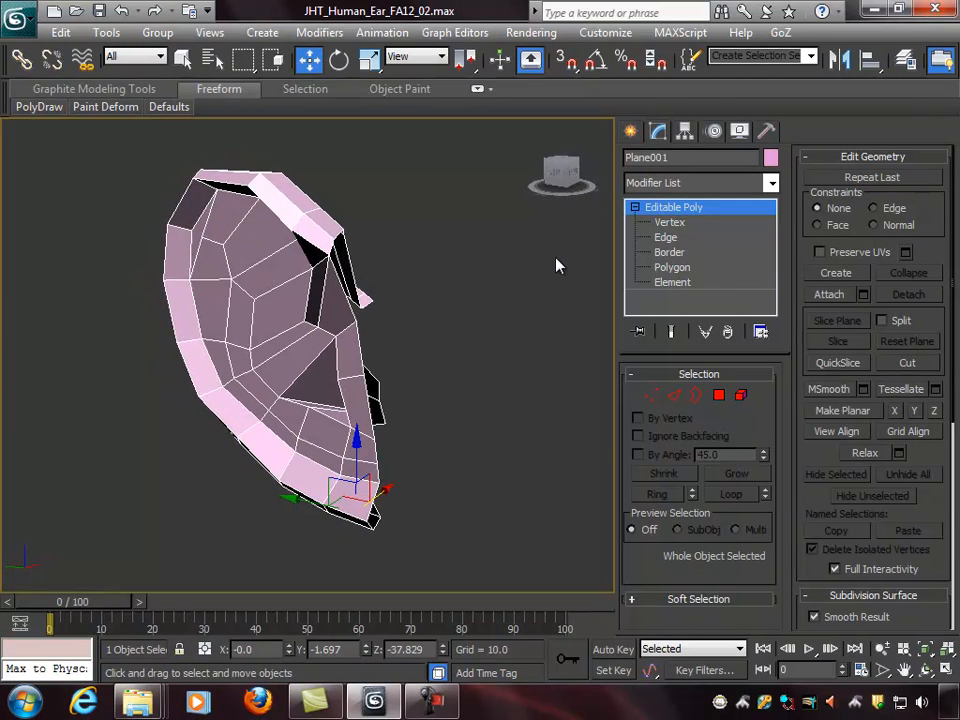
click(771, 183)
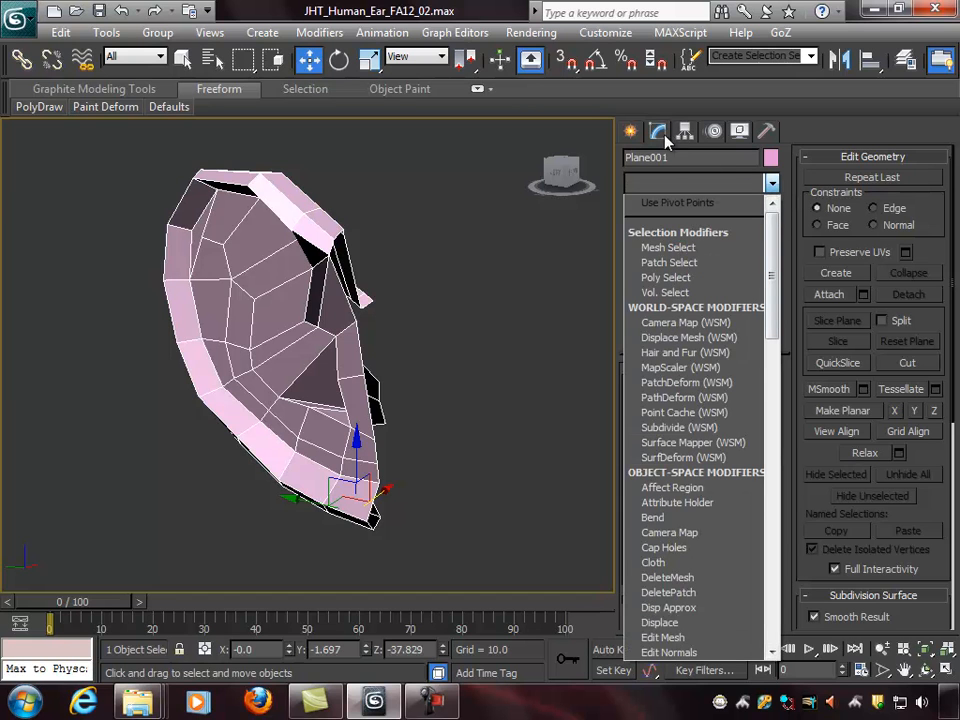
drag(770, 216, 780, 497)
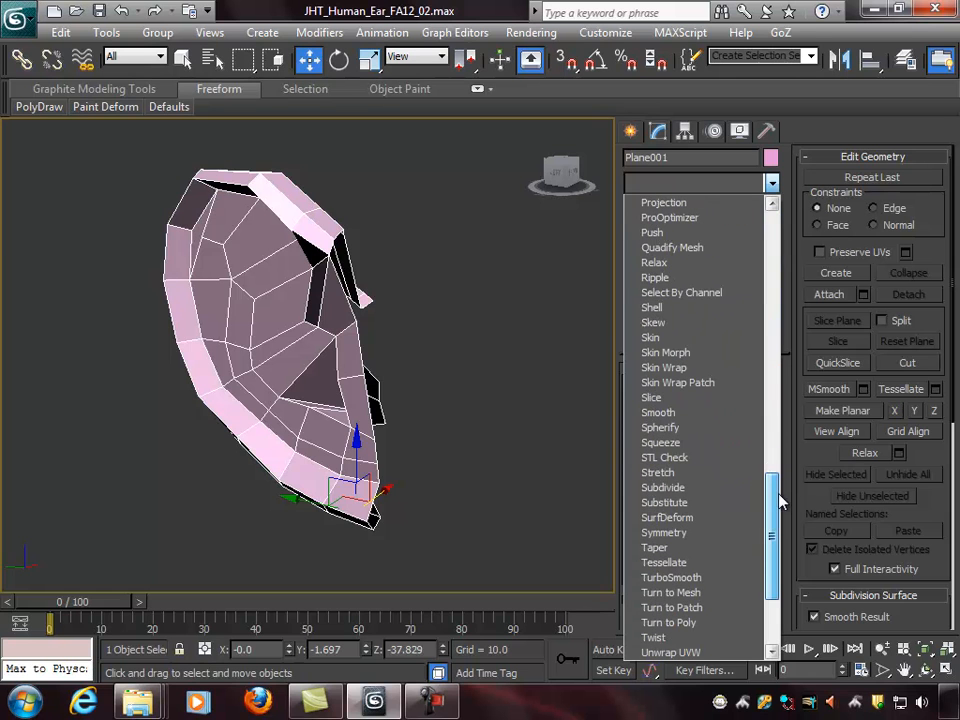
click(680, 583)
alt+middle_drag(403, 390, 537, 328)
alt+middle_drag(412, 218, 283, 214)
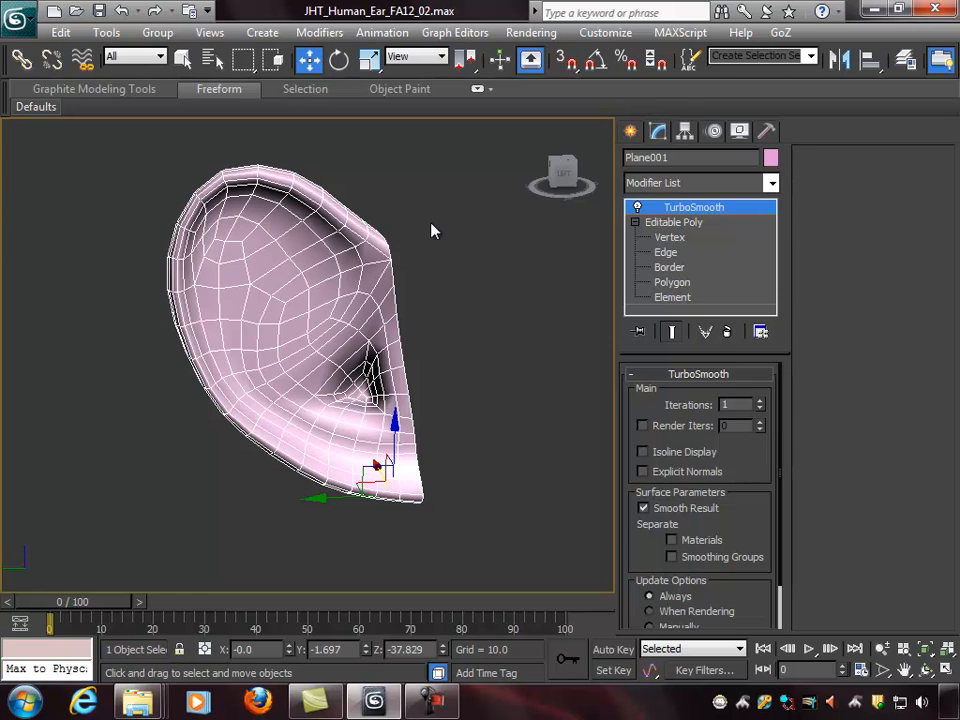
Step: Collapse the ear's entire modifier stack, holding the scene as a safeguard
alt+middle_drag(452, 336, 435, 311)
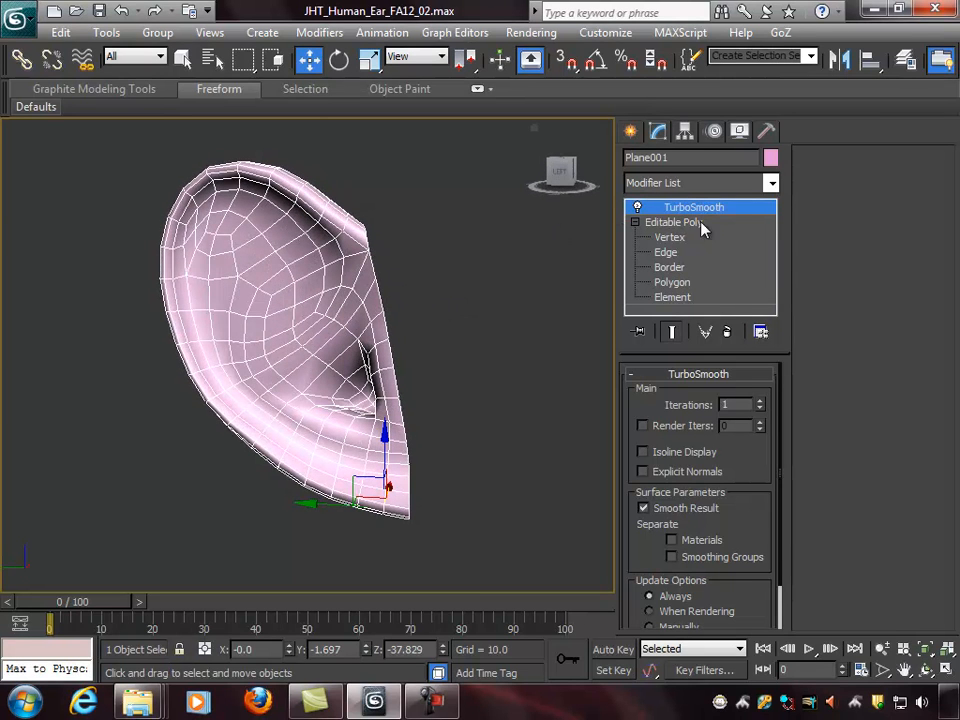
alt+middle_drag(439, 246, 260, 243)
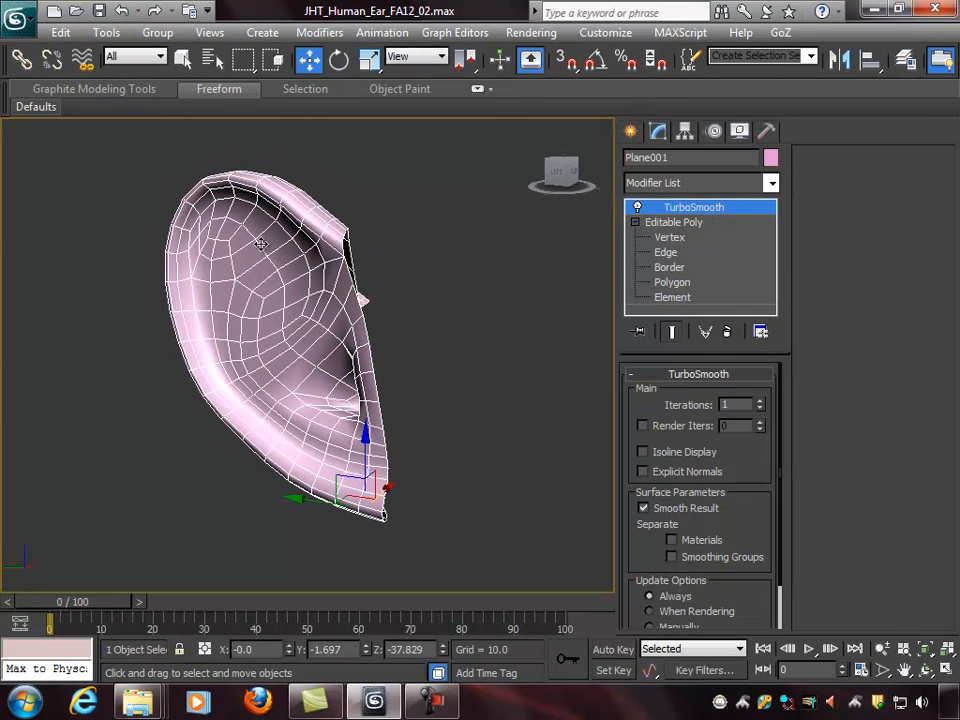
right_click(722, 212)
click(786, 398)
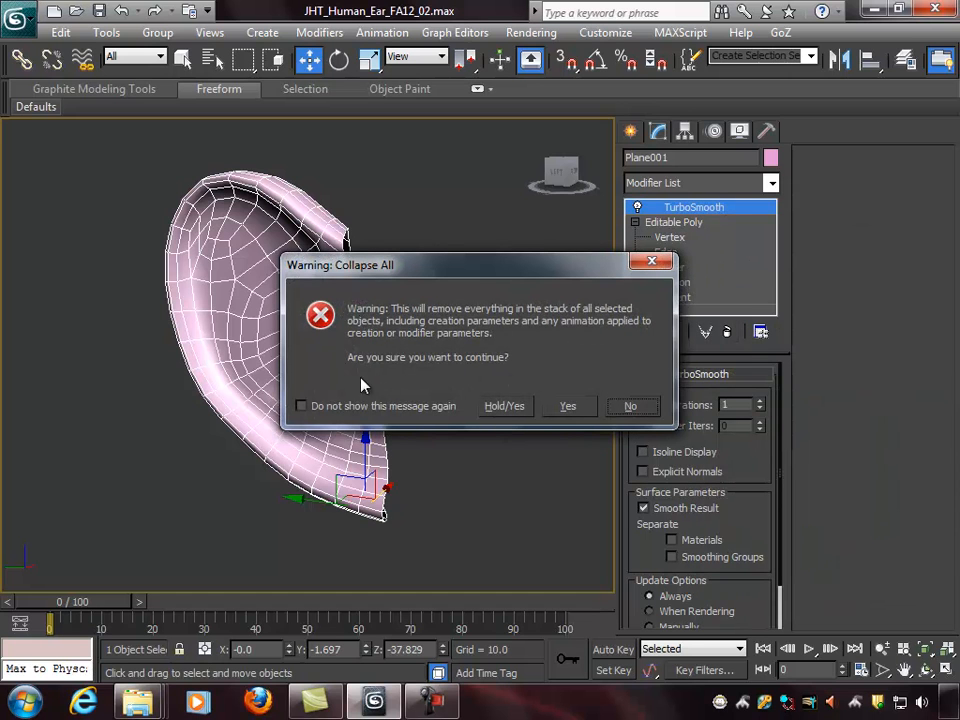
click(504, 406)
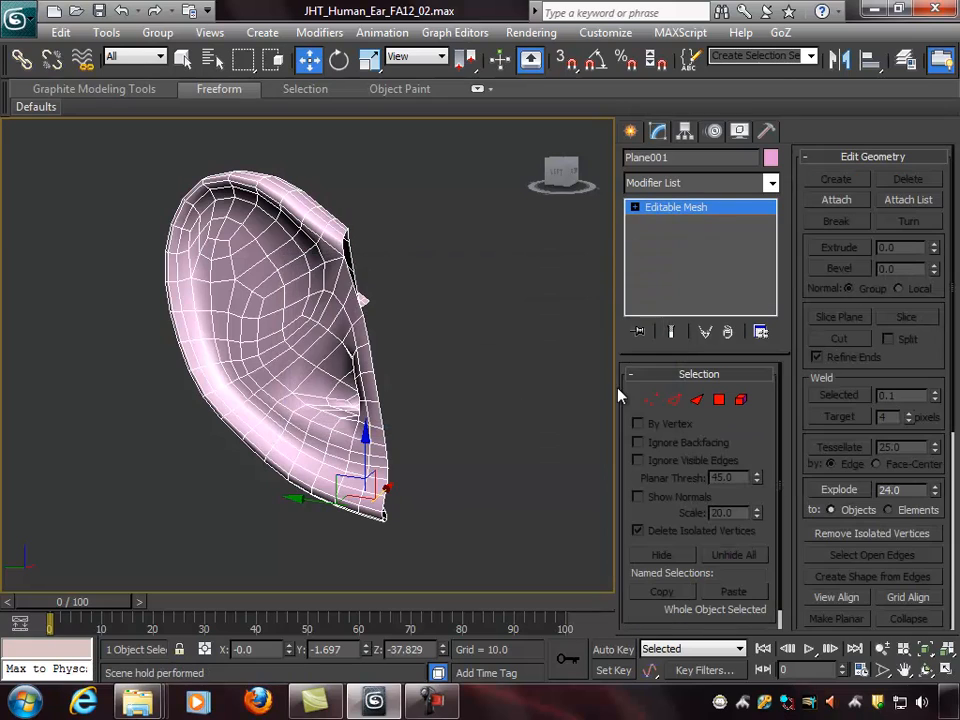
Step: Convert the collapsed ear mesh to an Editable Poly
alt+middle_drag(432, 355, 488, 346)
alt+middle_drag(510, 272, 380, 240)
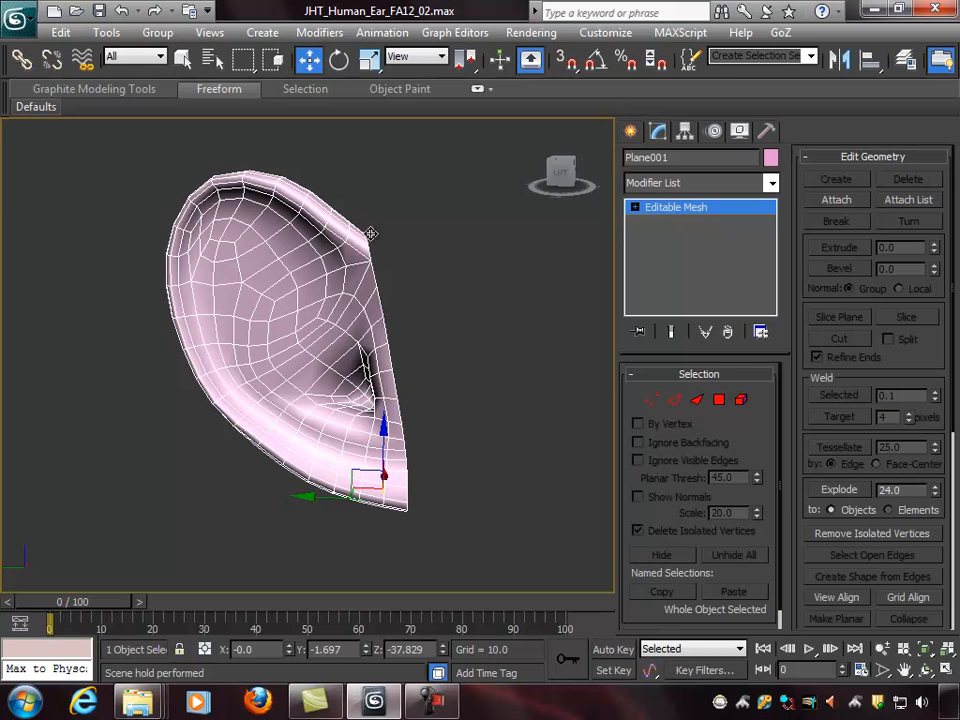
mouse_move(315, 244)
alt+middle_down()
mouse_move(290, 242)
mouse_move(351, 229)
mouse_move(319, 237)
alt+middle_up()
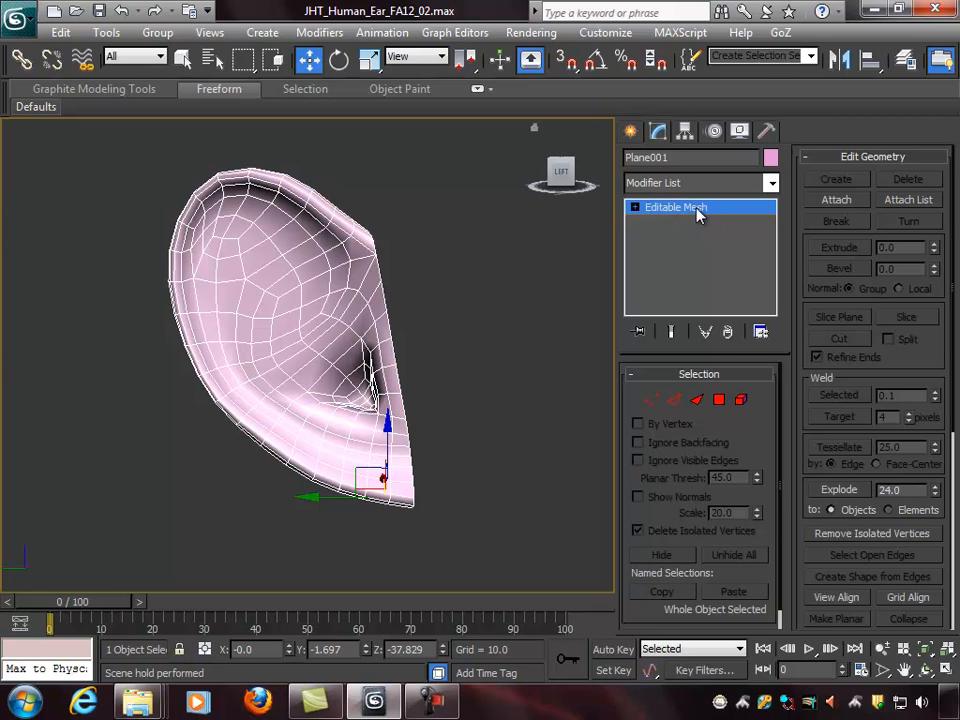
right_click(679, 211)
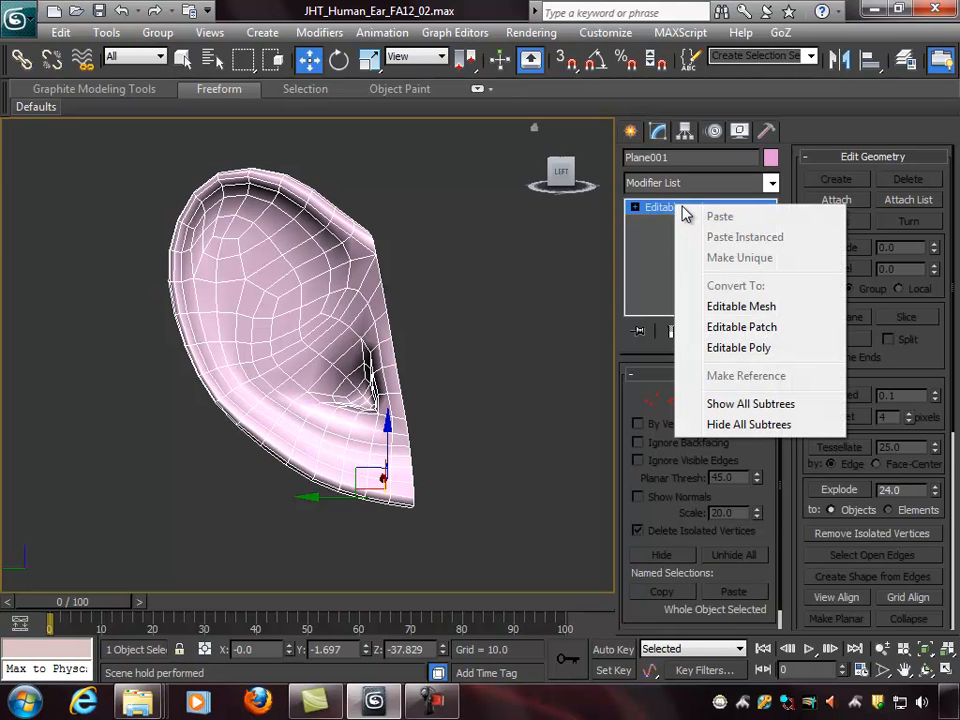
click(766, 348)
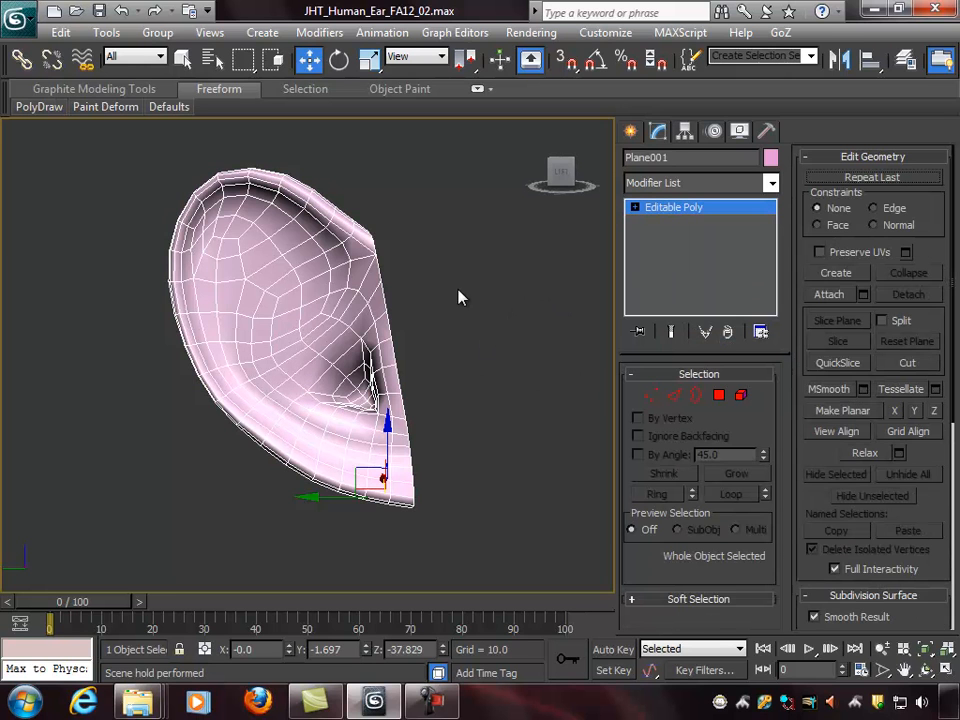
Step: Switch to vertex editing and select five neighbouring vertices along the inner fold beneath the ear's upper rim
click(635, 208)
click(666, 222)
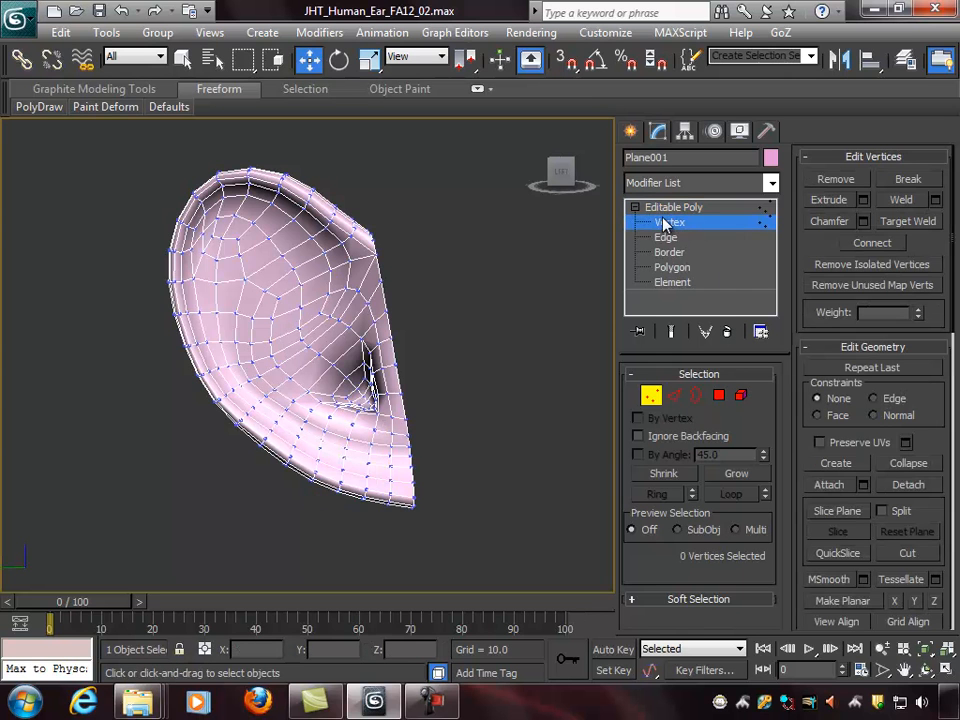
alt+middle_drag(390, 275, 347, 242)
click(333, 243)
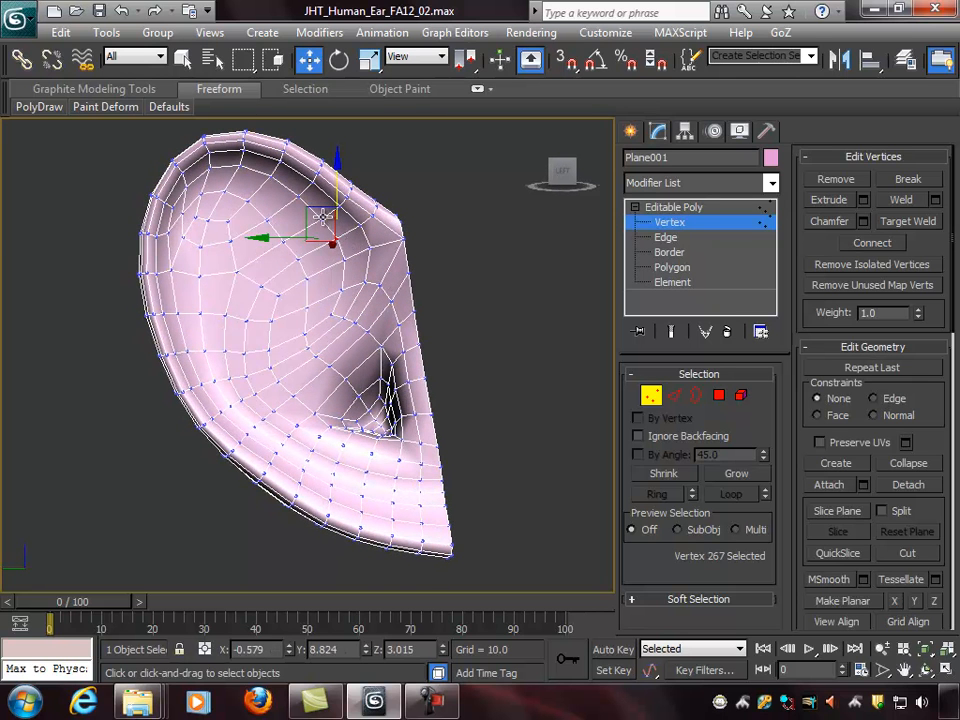
ctrl+click(315, 208)
ctrl+click(306, 202)
ctrl+click(269, 177)
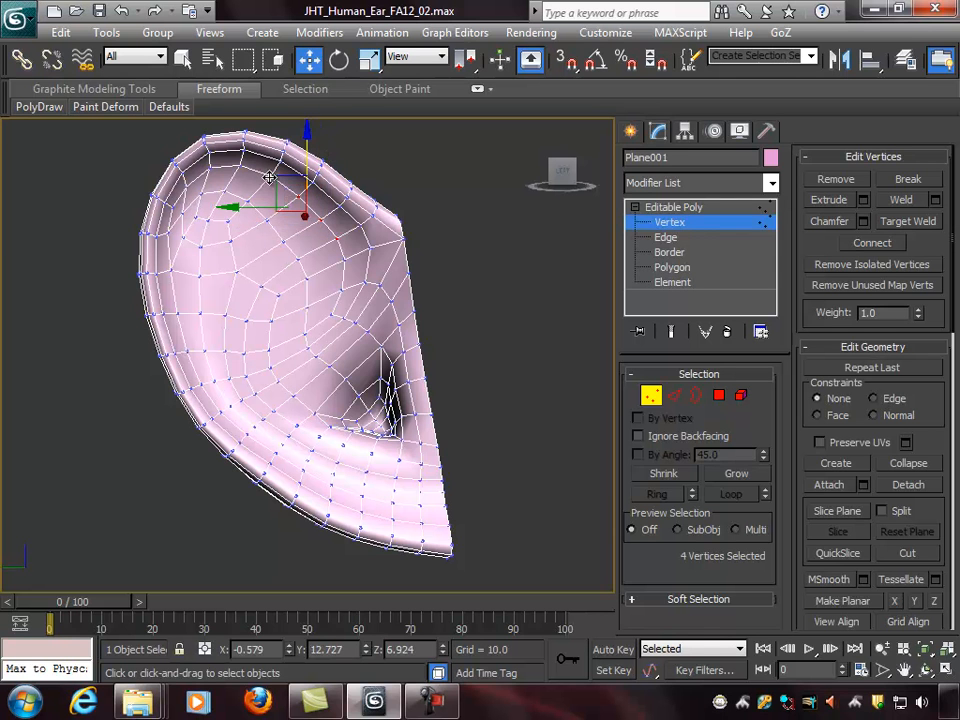
ctrl+click(240, 166)
mouse_move(366, 242)
alt+middle_down()
mouse_move(373, 214)
mouse_move(357, 233)
alt+middle_up()
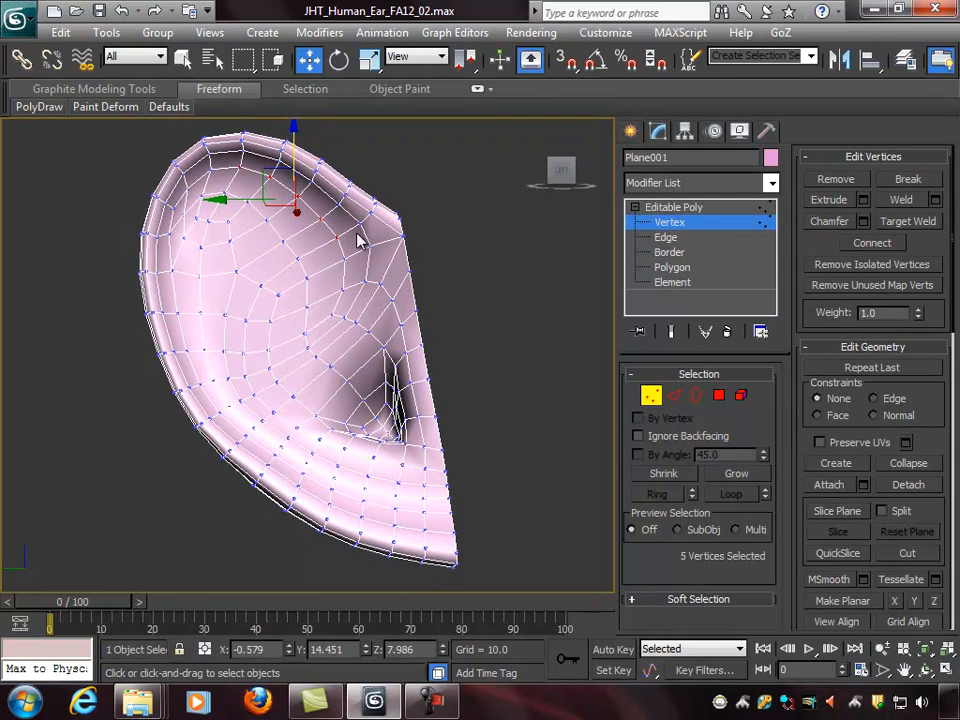
drag(234, 201, 262, 199)
alt+middle_drag(339, 251, 311, 231)
key(ctrl+z)
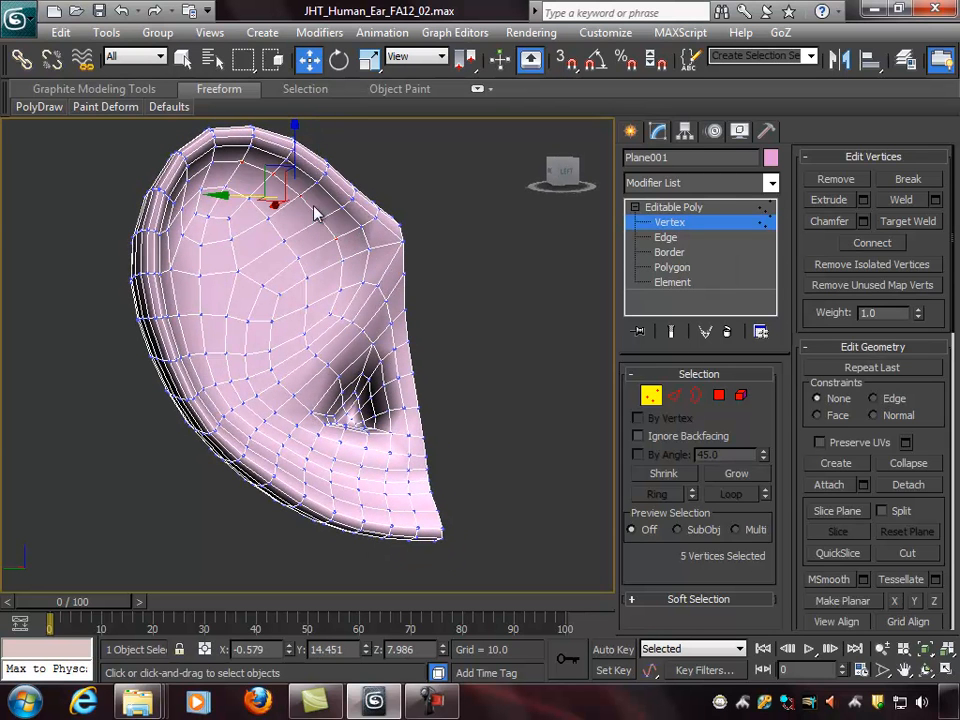
Step: Pull the five selected vertices outward, forward and slightly up under the rim, to about X 3.7, Y 10.7, Z 8.7
alt+middle_drag(381, 253, 355, 222)
drag(368, 199, 395, 199)
alt+middle_drag(284, 228, 294, 201)
drag(397, 198, 404, 198)
alt+middle_drag(380, 205, 279, 202)
drag(279, 202, 304, 200)
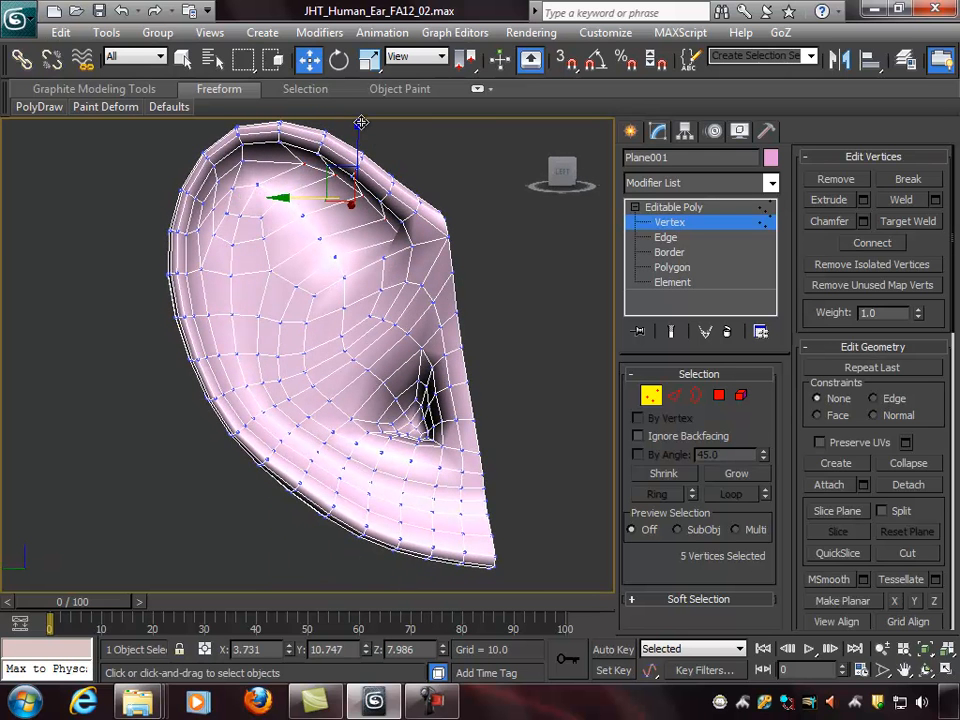
drag(358, 129, 358, 120)
alt+middle_drag(403, 155, 428, 173)
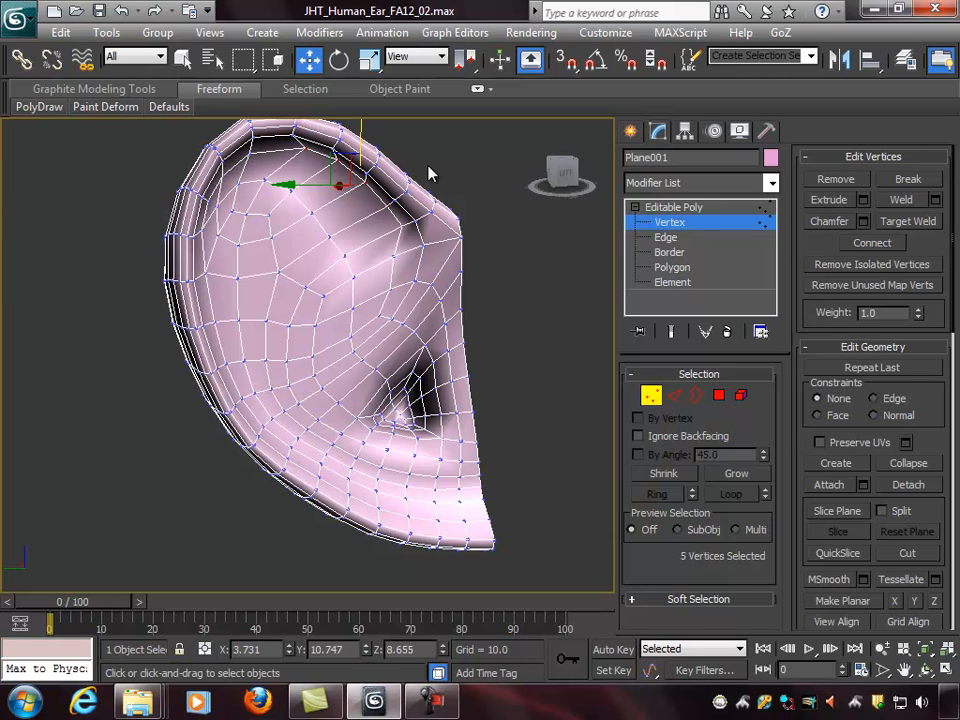
Step: Select the two vertices below the fold's front end and move them outward and forward to about X 3.4, Y 3.3
click(394, 283)
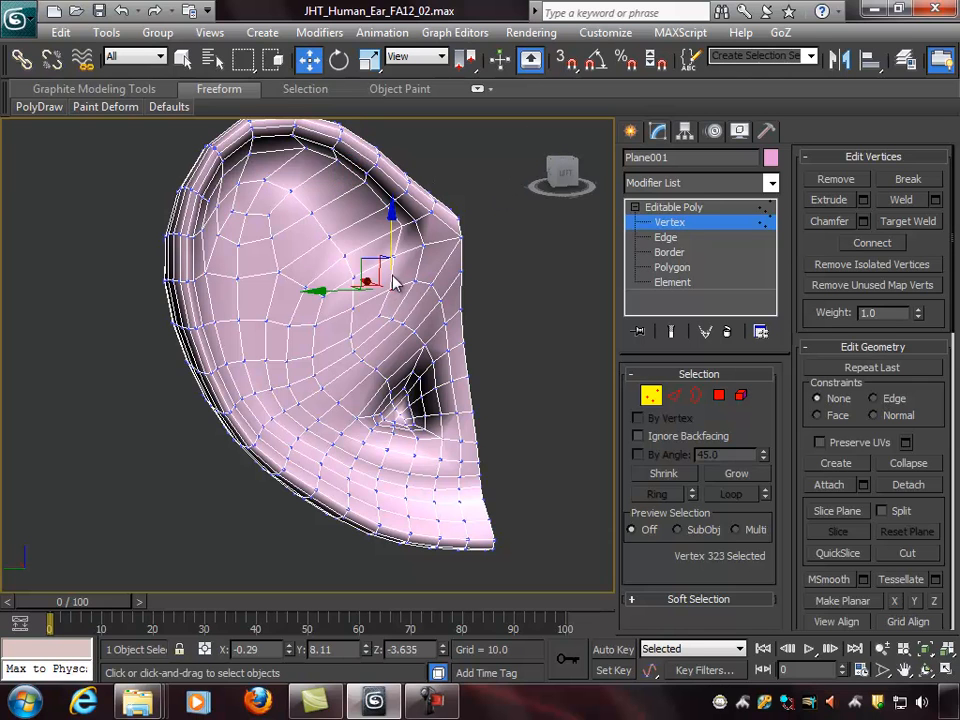
ctrl+click(394, 259)
alt+middle_drag(444, 282, 464, 272)
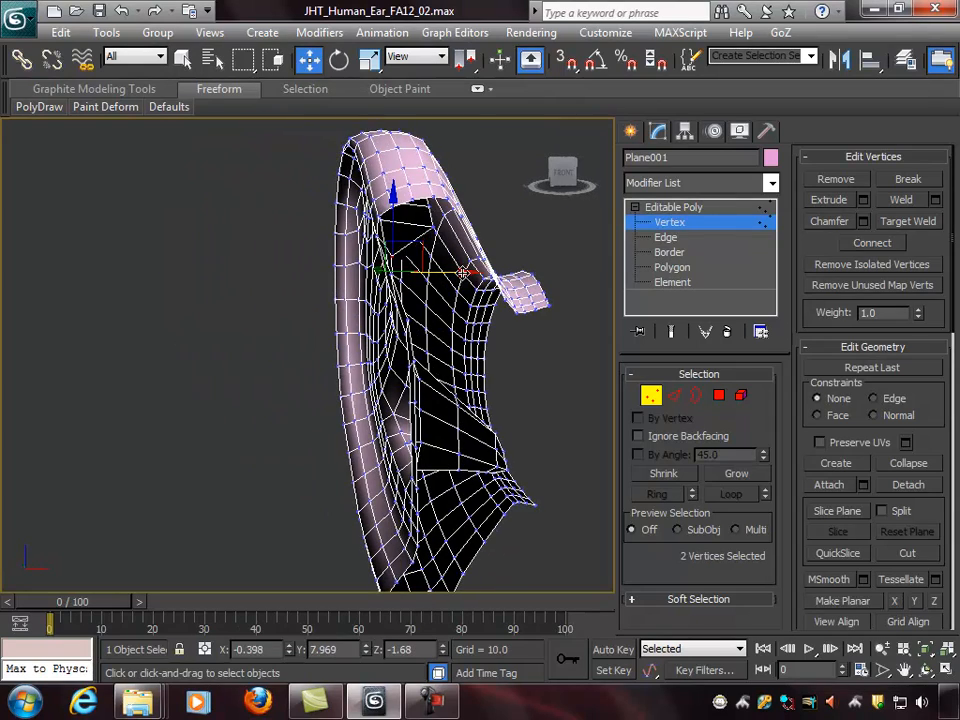
alt+middle_drag(390, 258, 452, 268)
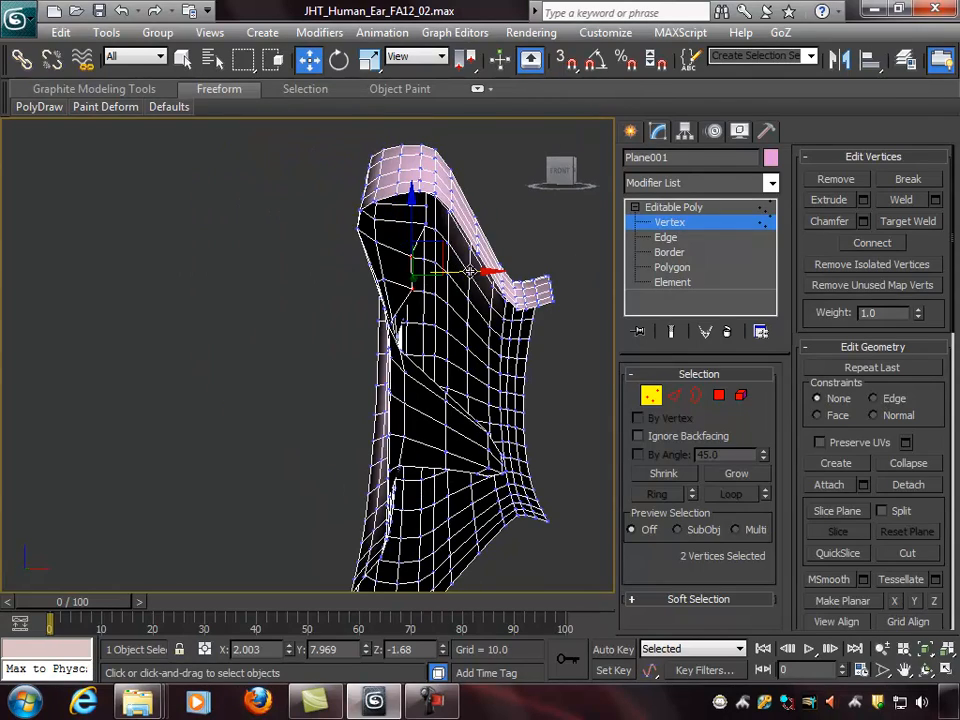
alt+middle_drag(343, 264, 527, 268)
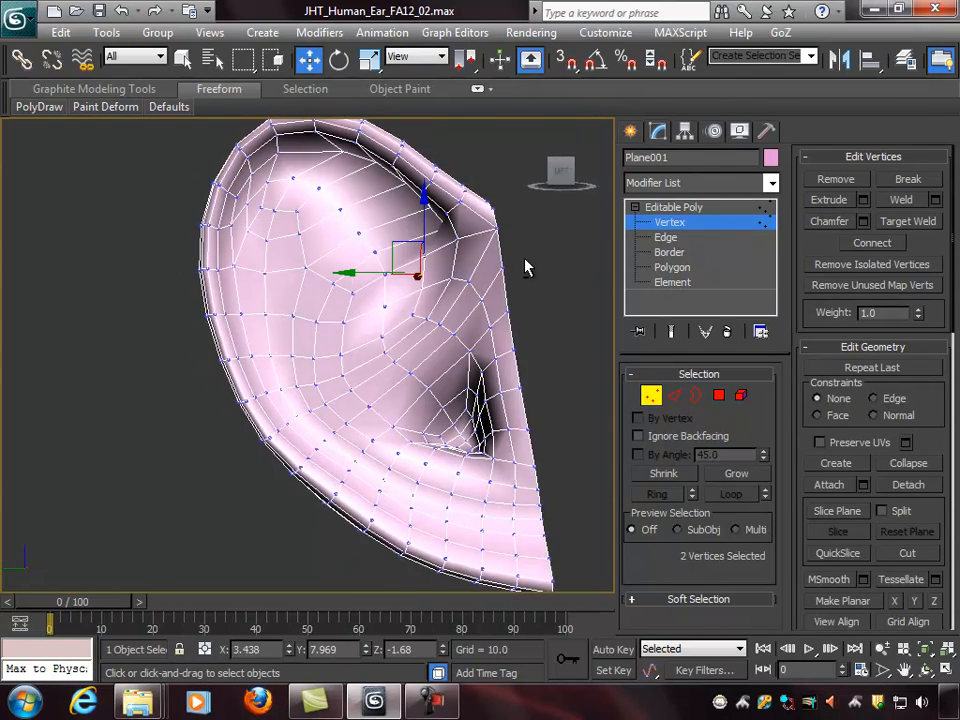
drag(347, 273, 388, 272)
alt+middle_drag(474, 254, 330, 170)
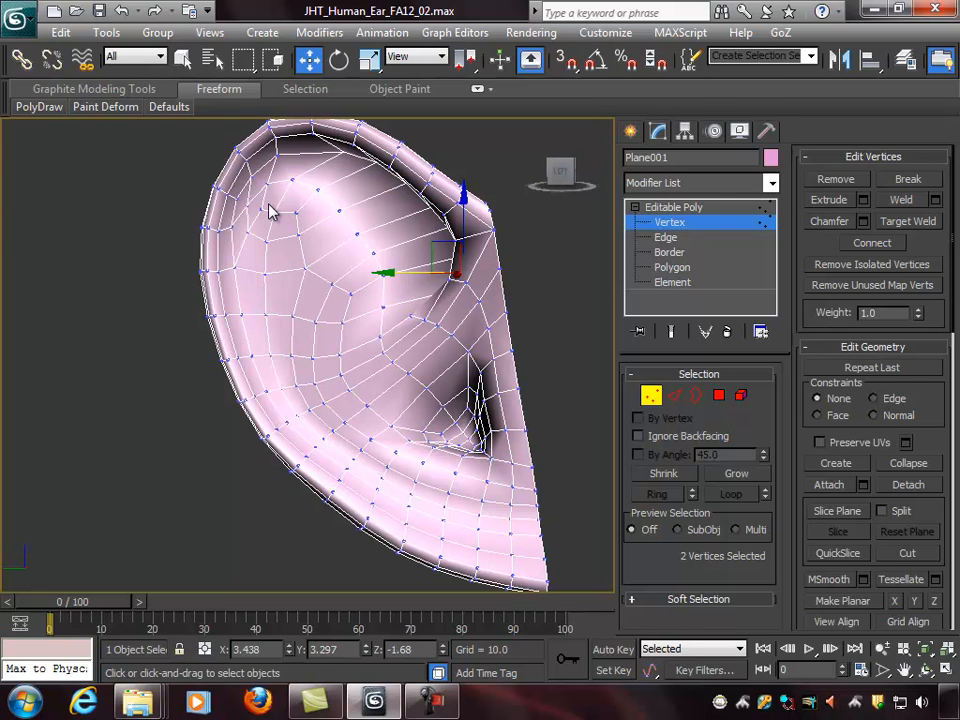
click(219, 272)
ctrl+click(219, 229)
alt+middle_drag(298, 245, 317, 256)
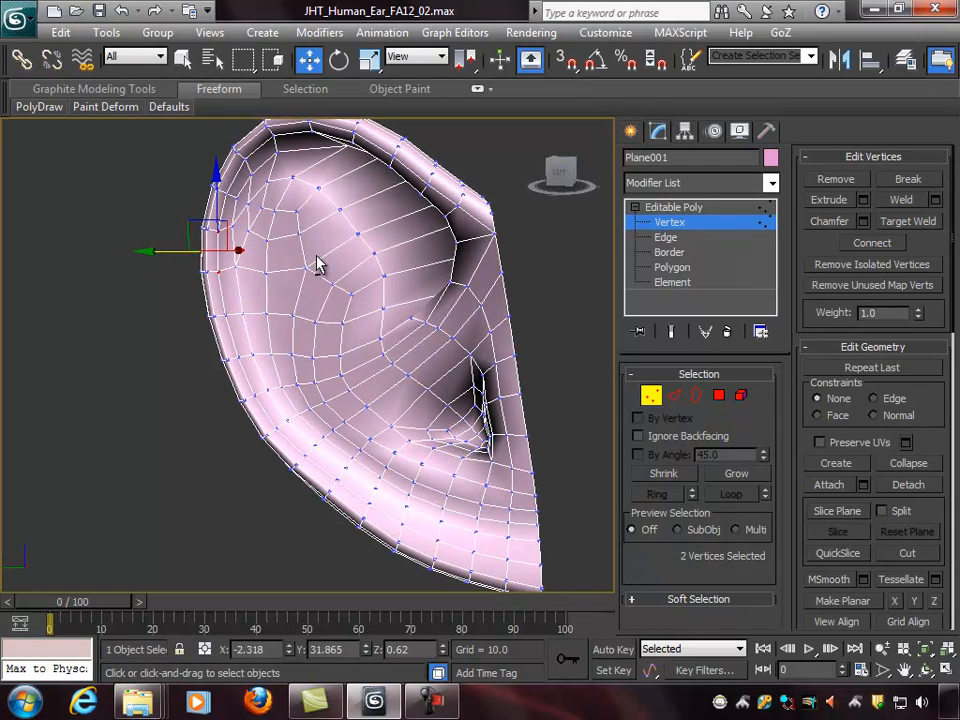
ctrl+click(230, 191)
ctrl+click(244, 161)
alt+middle_drag(350, 190, 378, 163)
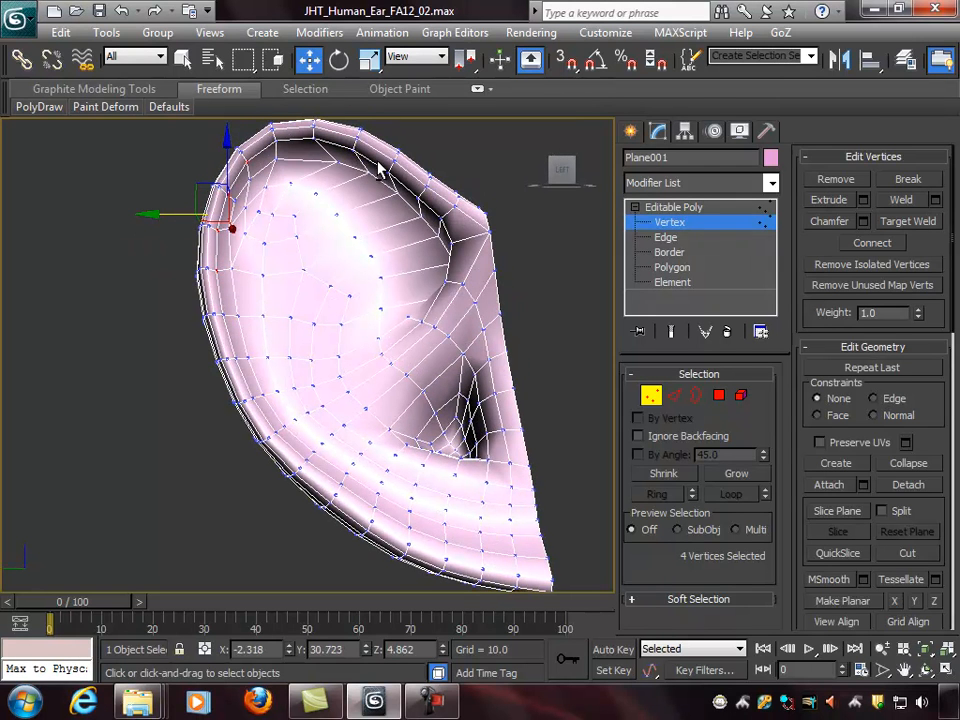
Step: Select four vertices along the upper back of the inner fold and move them outward, backward and up towards the rim
click(276, 159)
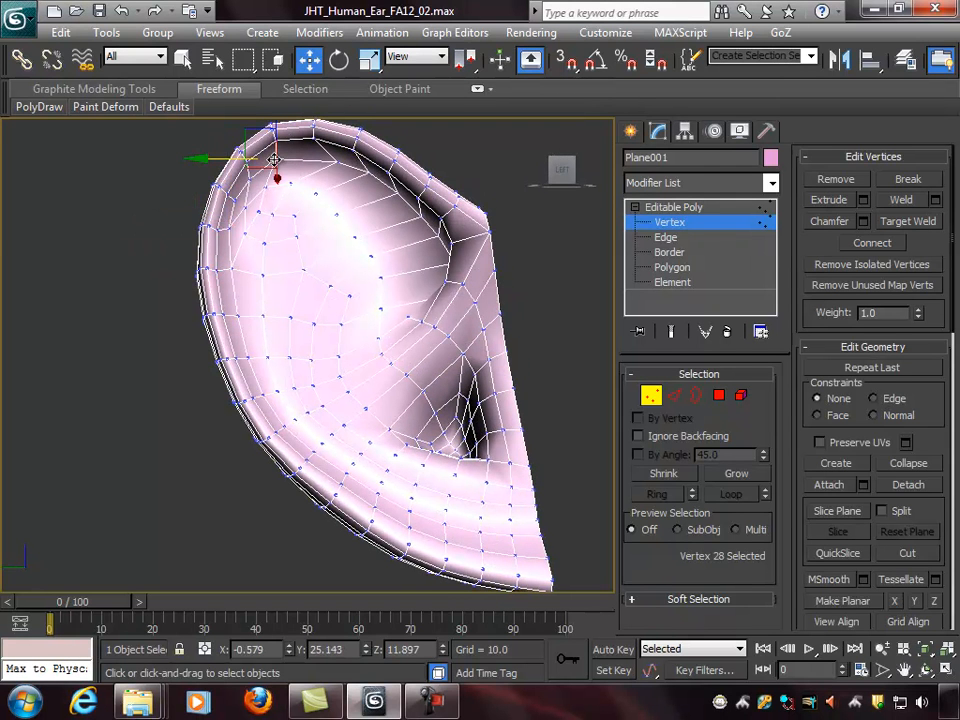
ctrl+click(251, 179)
ctrl+click(234, 200)
ctrl+click(230, 222)
alt+middle_drag(332, 272, 172, 220)
drag(315, 189, 328, 189)
alt+middle_drag(328, 189, 418, 197)
drag(214, 189, 198, 189)
alt+middle_drag(321, 228, 279, 244)
drag(249, 148, 249, 133)
alt+middle_drag(279, 189, 344, 172)
Step: Raise the single vertex at the top of the inner fold to about Y 17.4, Z 14.5
click(346, 169)
drag(350, 137, 349, 123)
alt+middle_drag(352, 133, 405, 199)
mouse_move(368, 273)
alt+middle_down()
mouse_move(446, 268)
mouse_move(362, 262)
alt+middle_up()
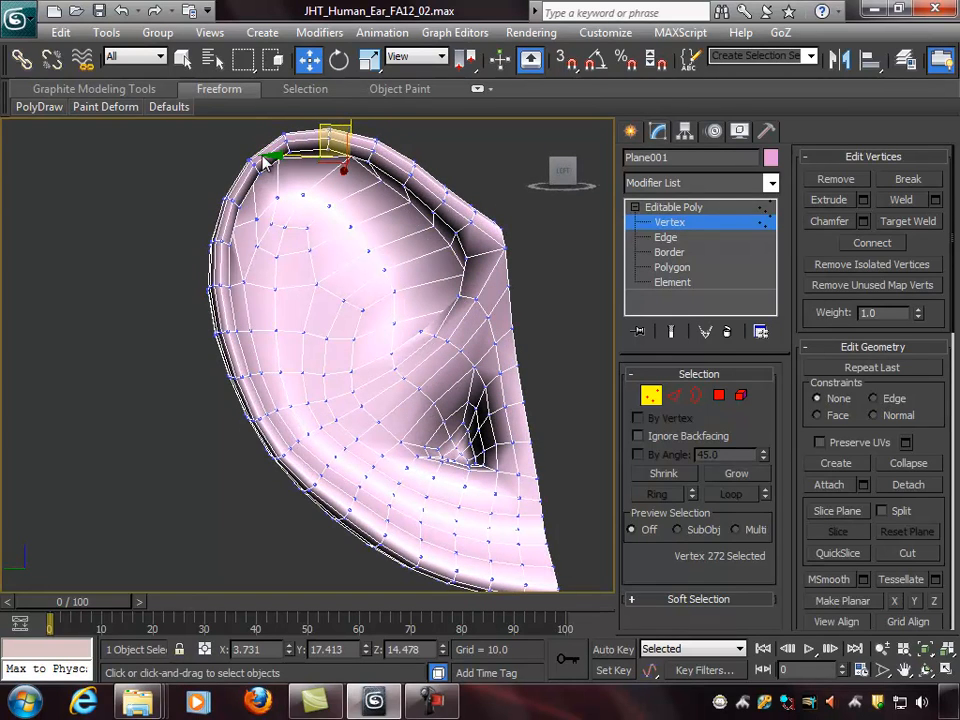
alt+middle_drag(384, 250, 351, 228)
Step: Select nine vertices along the rim's inner edge, from its front around the top to the back, and scale them slightly inward
click(441, 200)
ctrl+click(415, 172)
ctrl+click(383, 148)
ctrl+click(349, 129)
ctrl+click(298, 140)
ctrl+click(268, 197)
ctrl+click(253, 190)
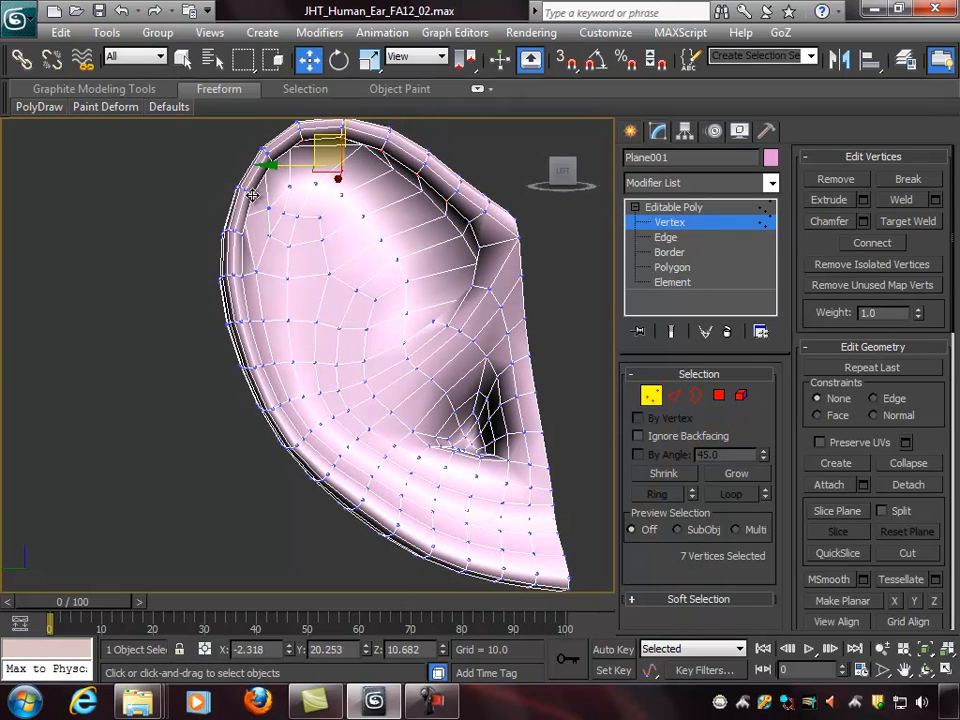
ctrl+click(246, 237)
ctrl+click(242, 275)
alt+middle_drag(242, 275, 323, 310)
alt+middle_drag(383, 313, 364, 208)
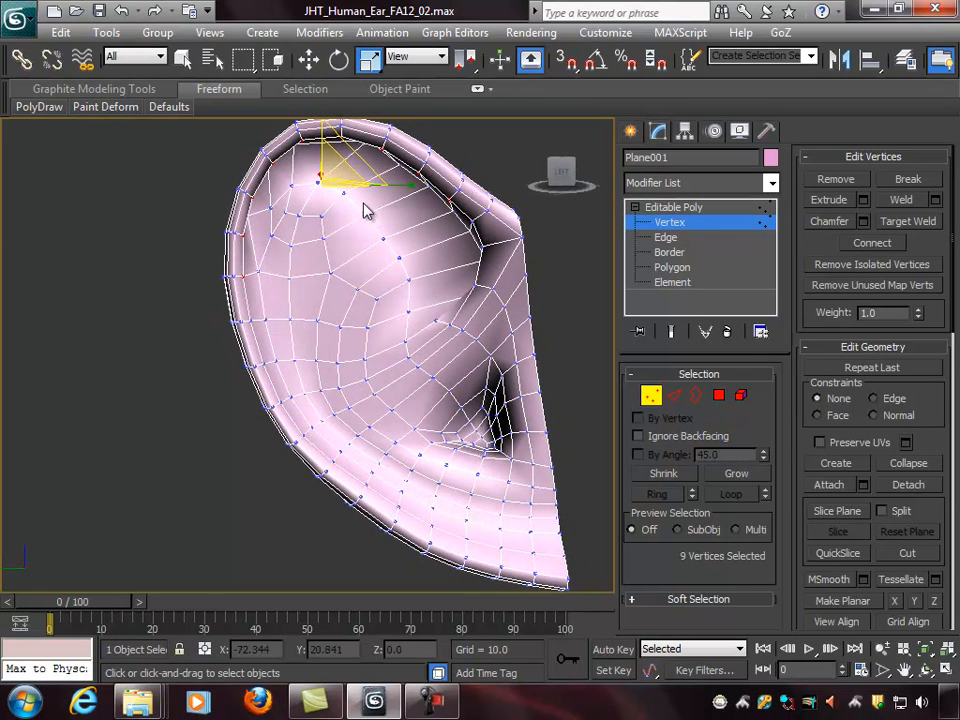
key(r)
scroll(318, 185, up, 2)
key(ctrl+x)
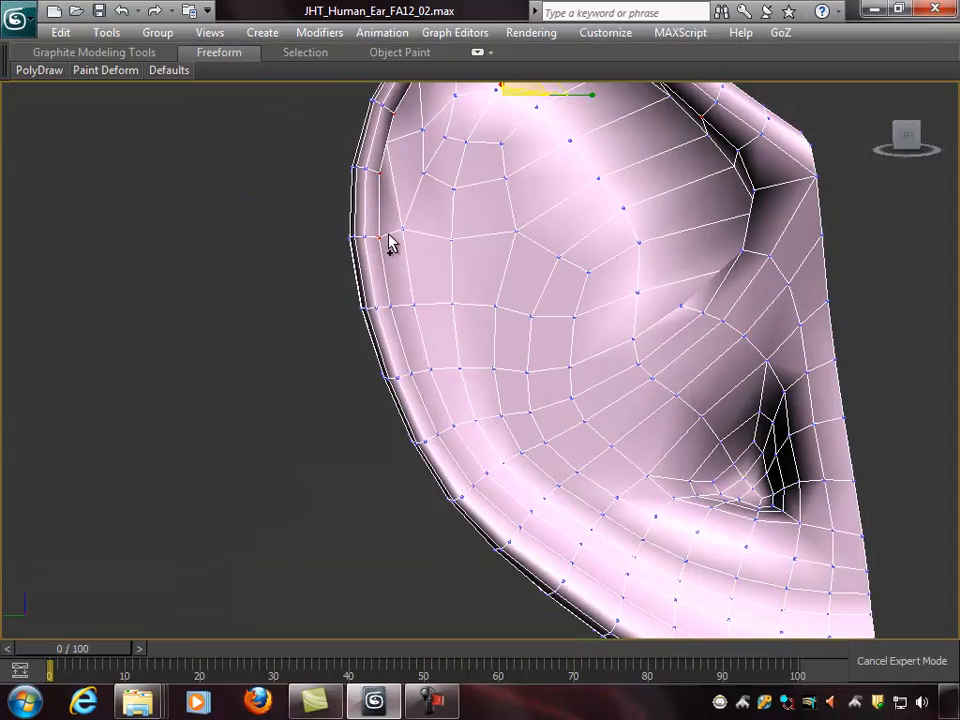
key(ctrl+x)
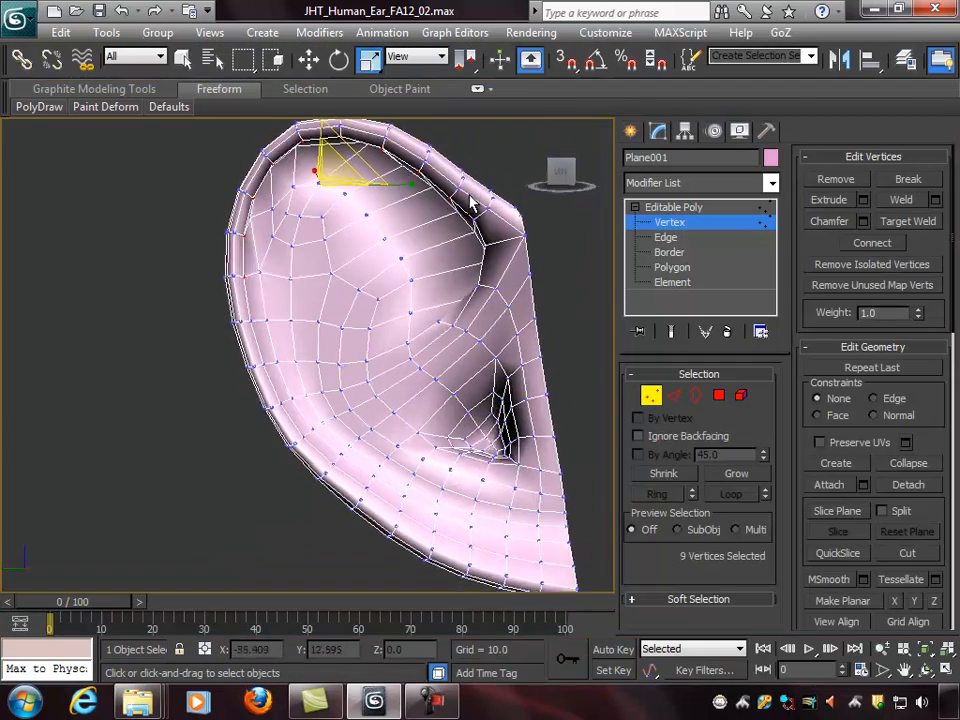
alt+middle_drag(463, 178, 379, 197)
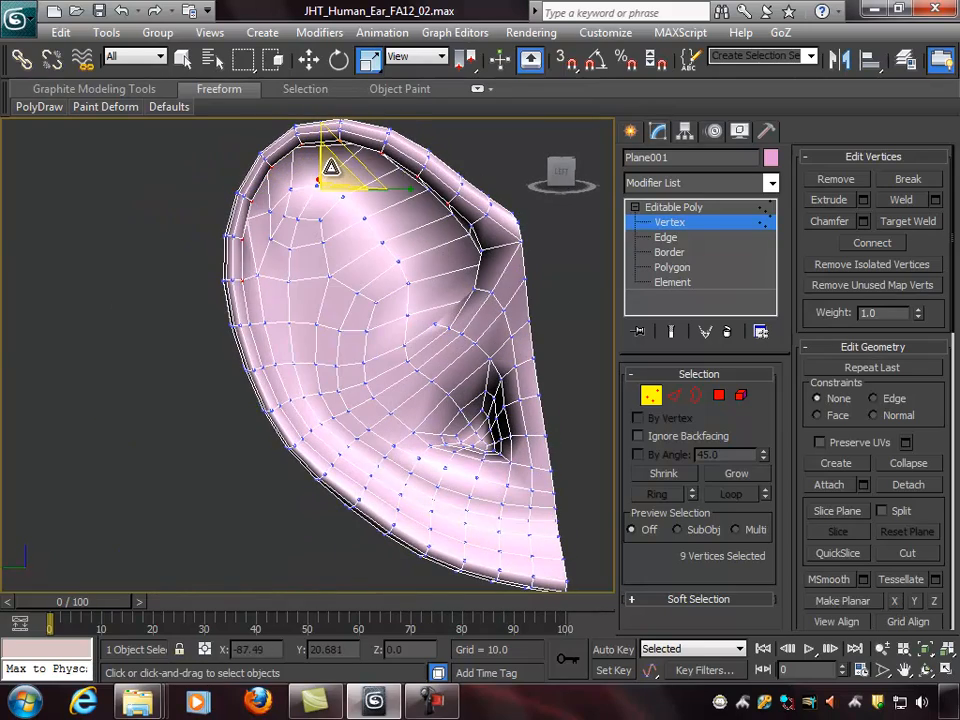
drag(317, 188, 313, 193)
alt+middle_drag(313, 193, 507, 246)
Step: Lower the vertex at the front end of the rim's inner edge, and shift its back-edge vertex inward to about Y 30.3, Z -7.1
click(477, 213)
key(w)
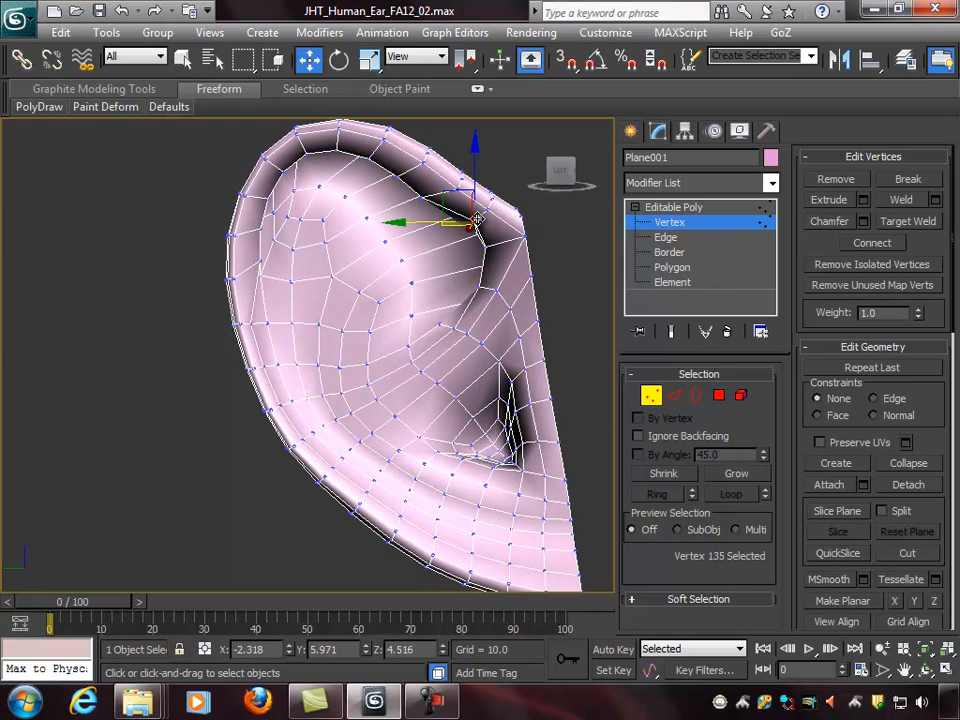
drag(476, 157, 461, 197)
click(249, 325)
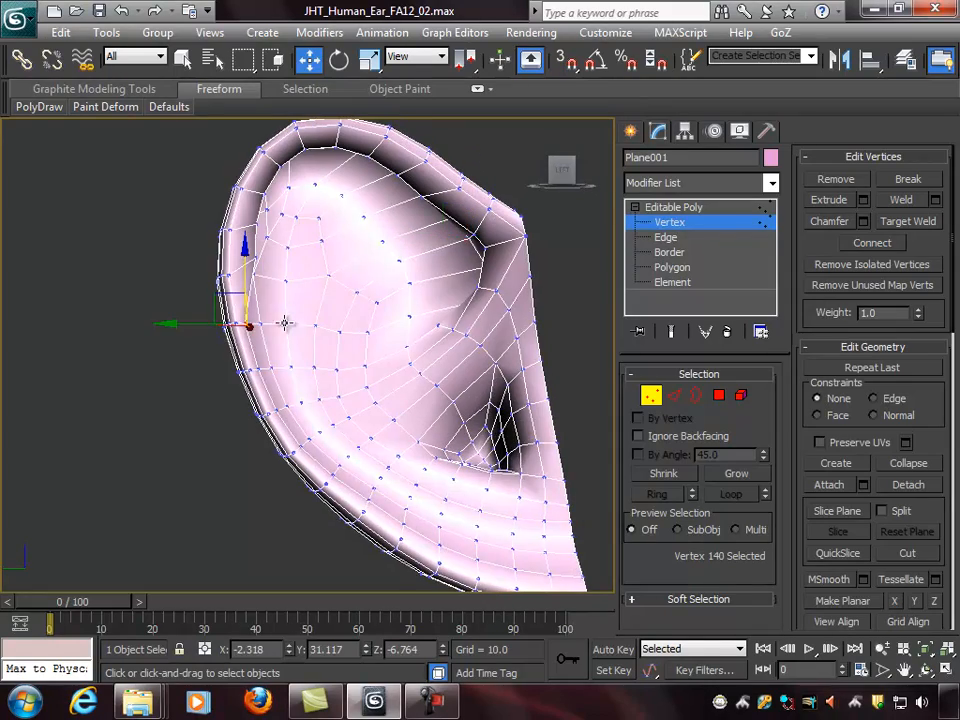
alt+middle_drag(285, 323, 242, 323)
drag(208, 321, 224, 323)
alt+middle_drag(217, 323, 257, 280)
alt+middle_drag(333, 265, 573, 304)
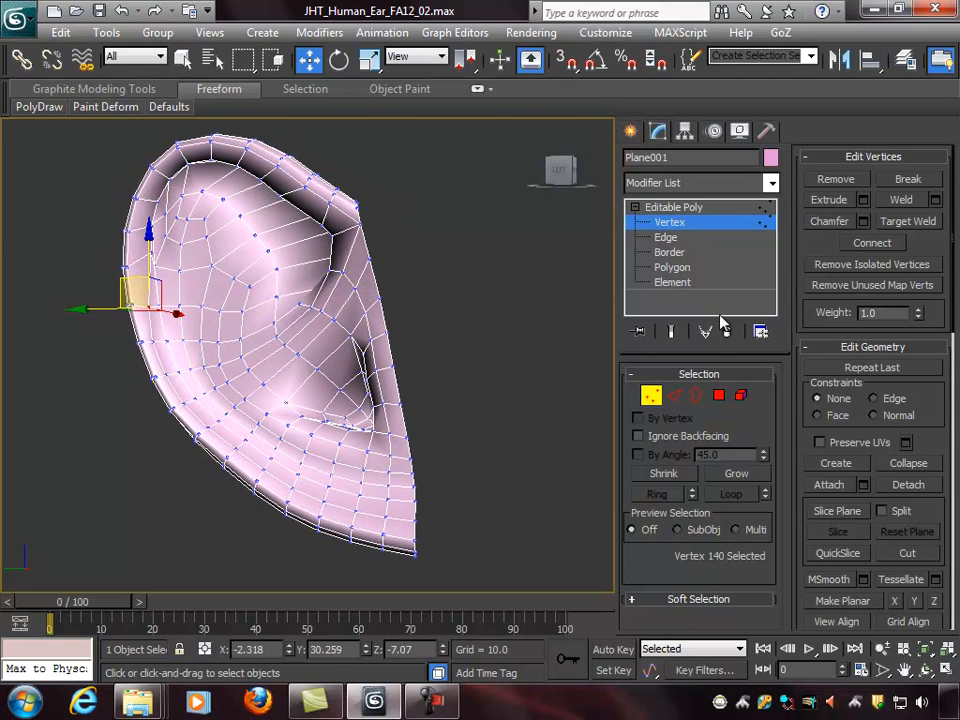
Step: Leave vertex editing, enable NURMS subdivision on the ear and inspect its smoothed folds and rim
drag(921, 412, 932, 18)
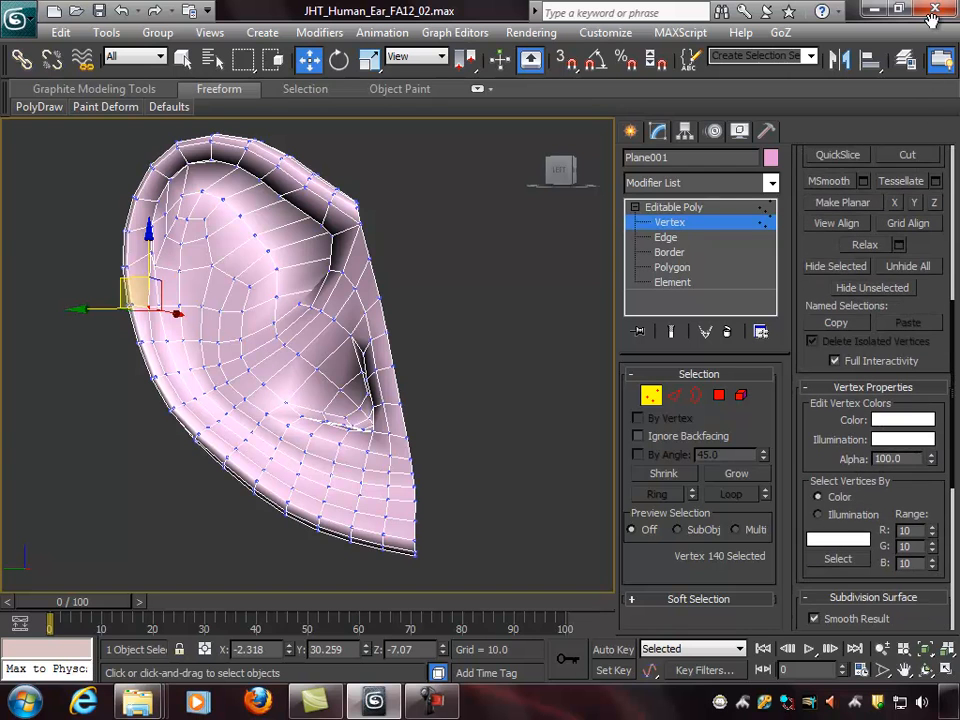
click(703, 222)
scroll(934, 248, down, 5)
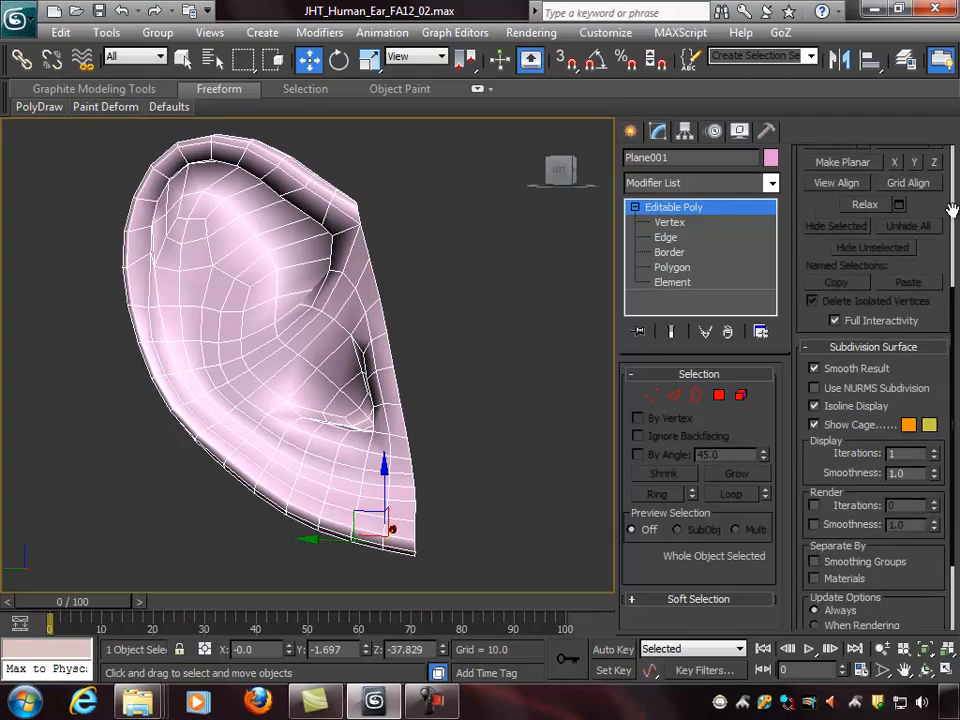
click(814, 349)
alt+middle_drag(465, 320, 352, 292)
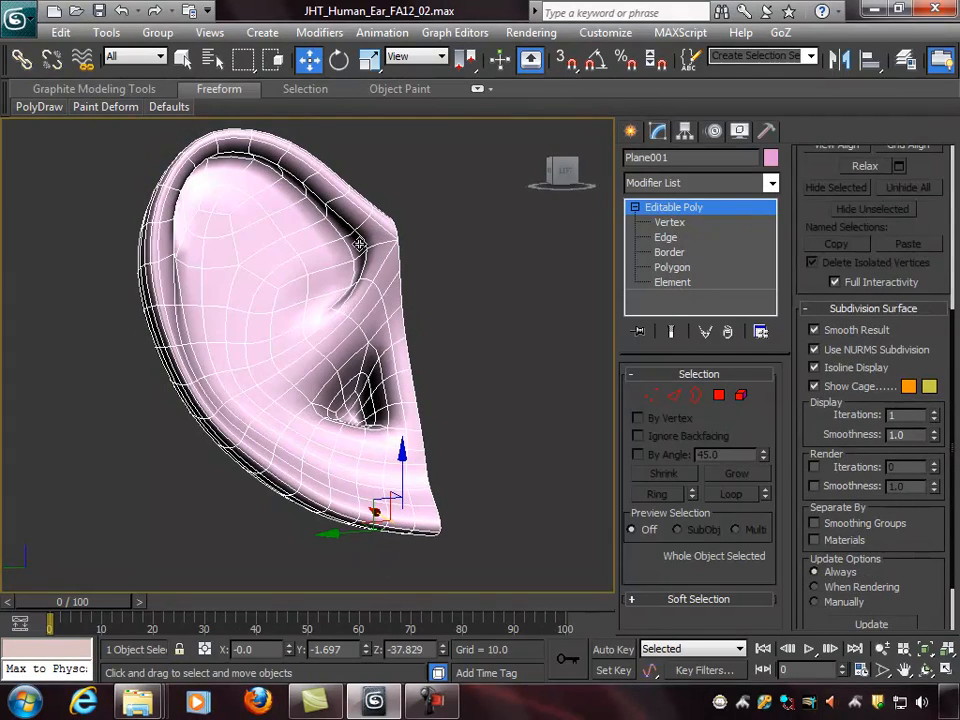
alt+middle_drag(261, 305, 150, 256)
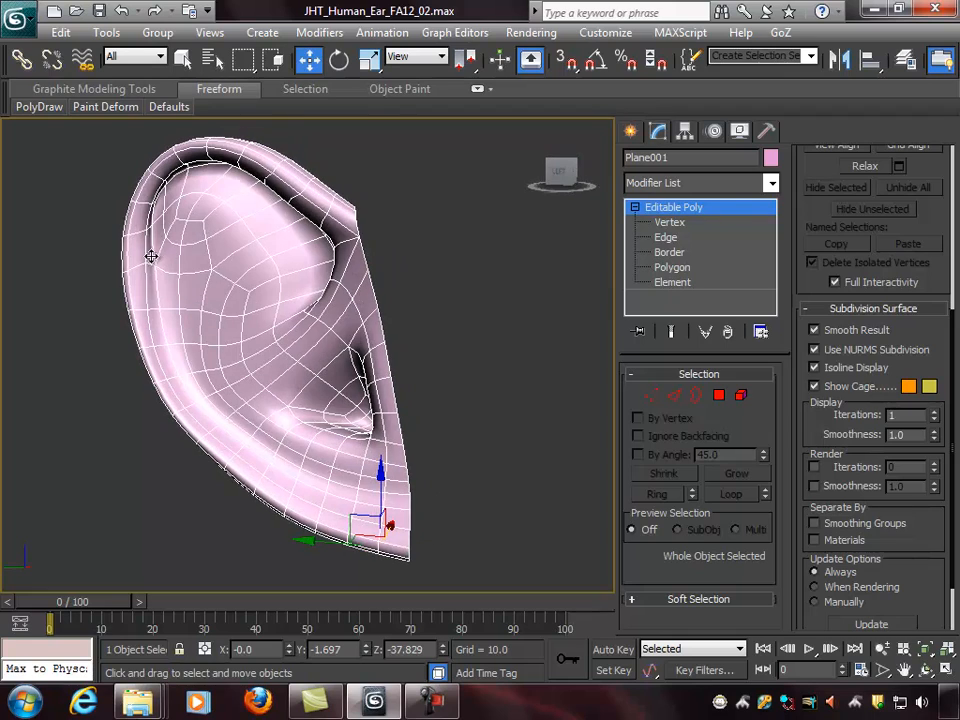
alt+middle_drag(256, 301, 325, 289)
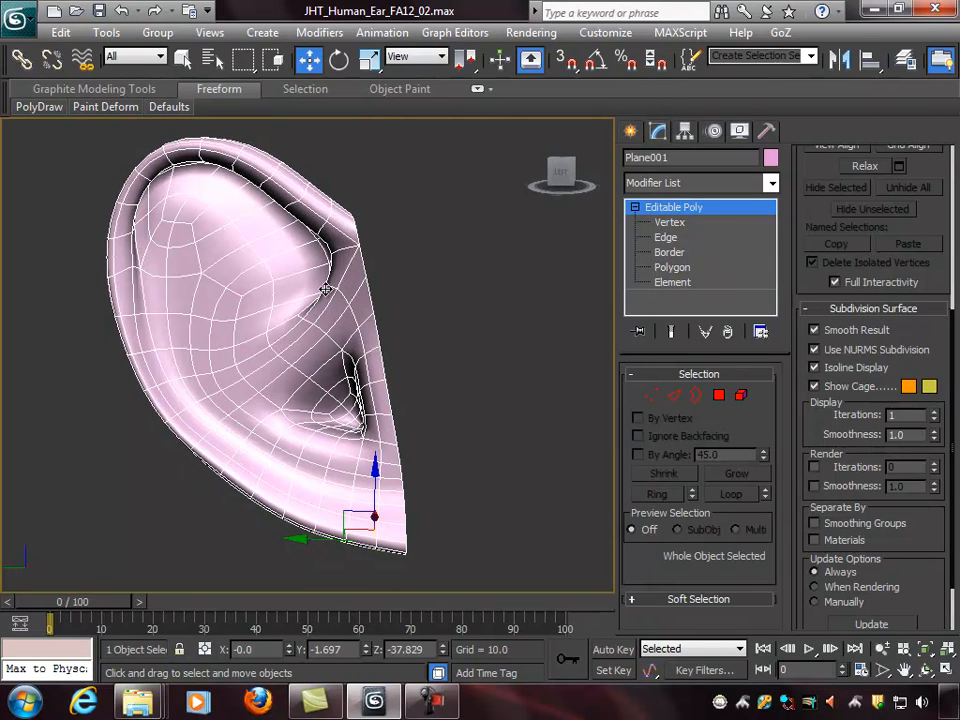
Step: Unhide all objects and compare the smoothed ear with the wireframe reference image
right_click(420, 209)
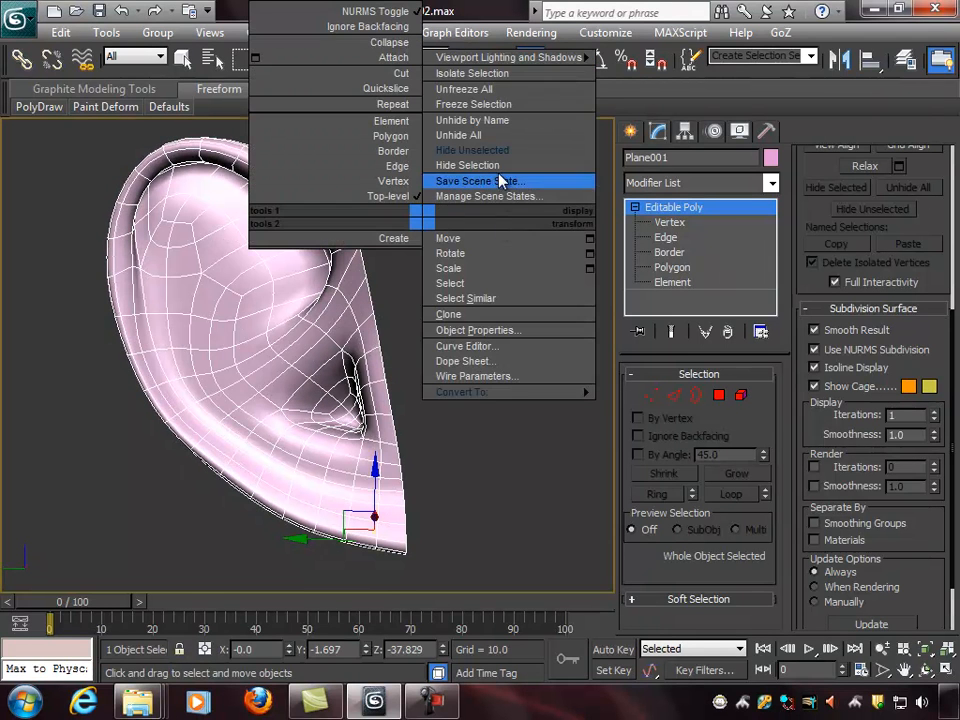
click(464, 135)
alt+middle_drag(442, 292, 376, 287)
alt+middle_drag(395, 382, 400, 373)
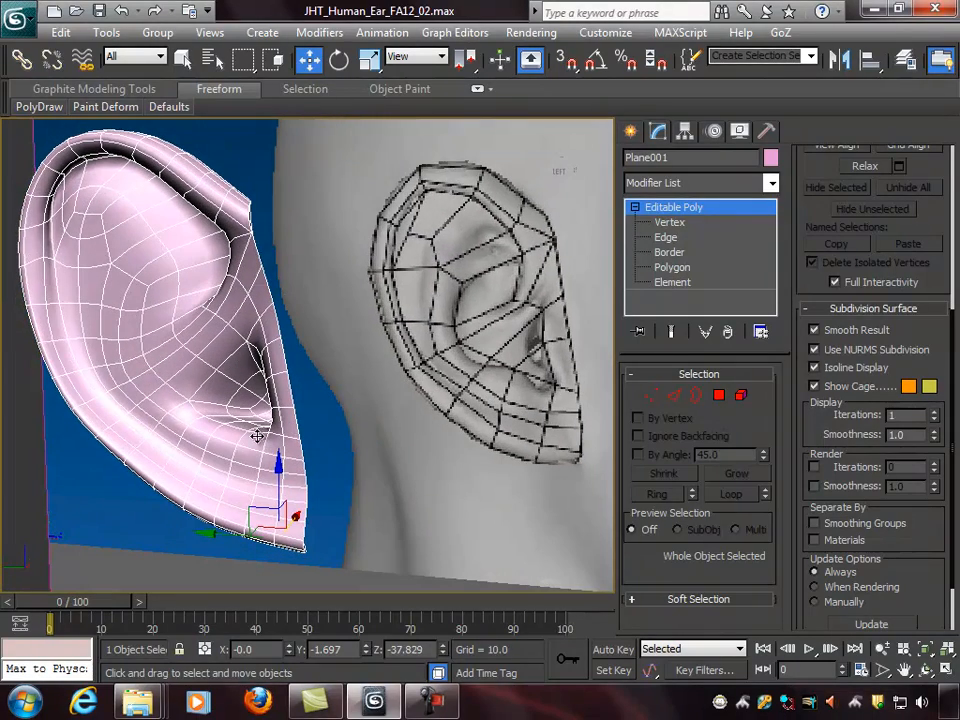
Step: Turn off NURMS subdivision and raise the three vertices along the fold just below the ear canal opening
click(850, 351)
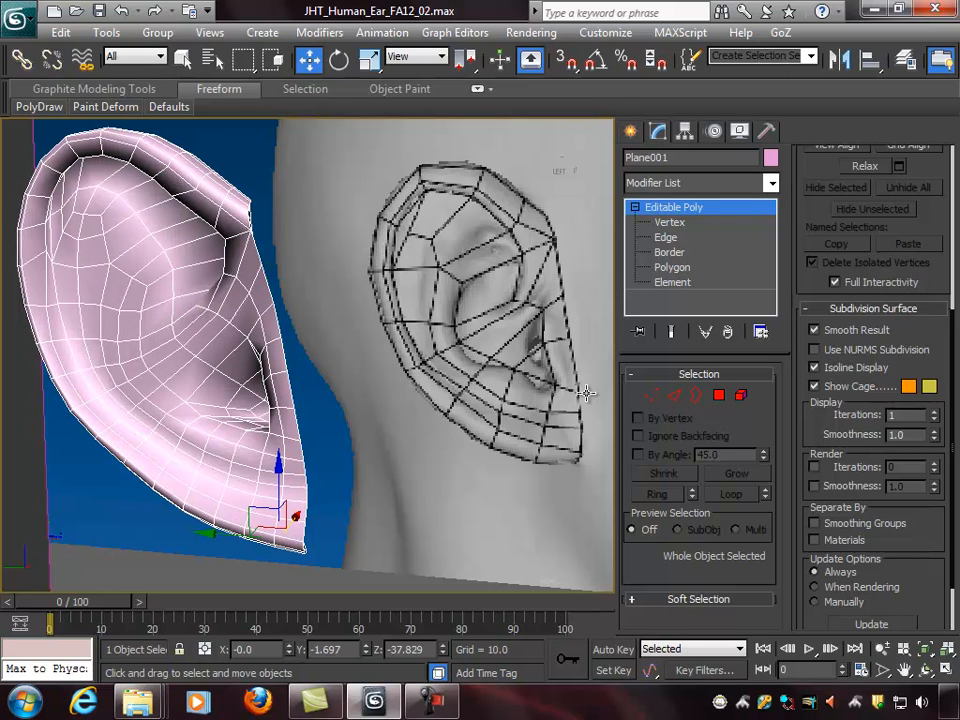
click(652, 396)
click(208, 424)
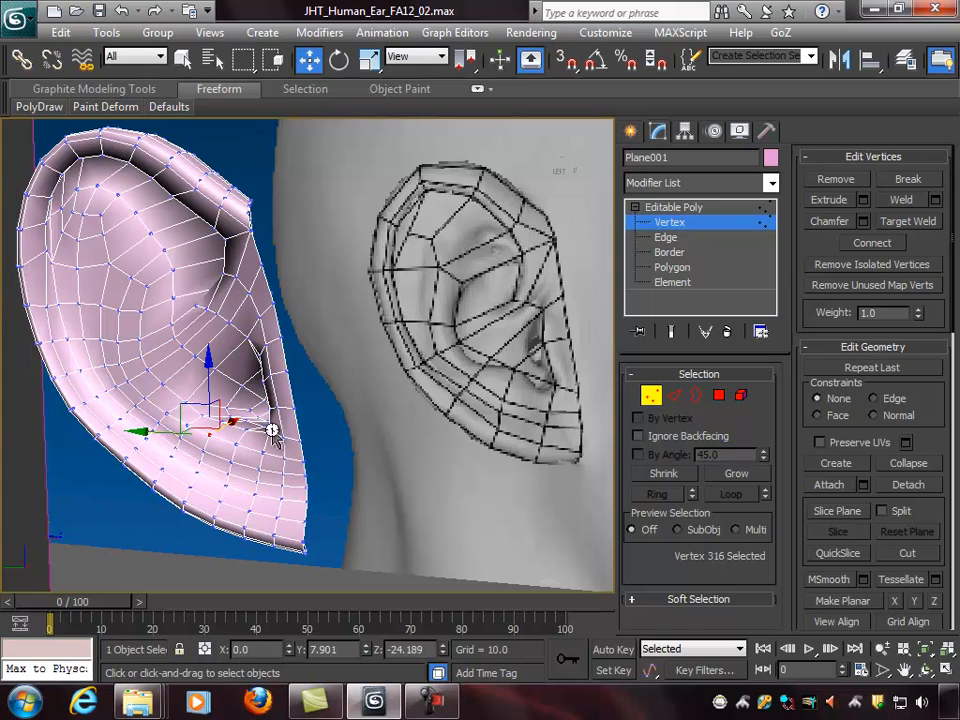
click(245, 430)
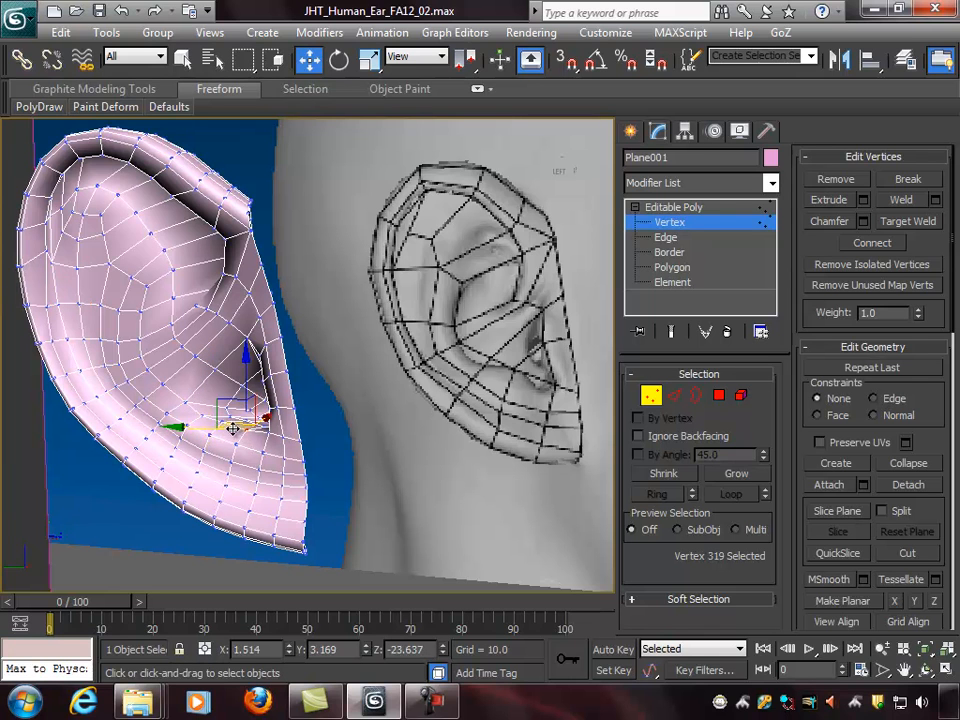
ctrl+click(222, 421)
ctrl+click(204, 416)
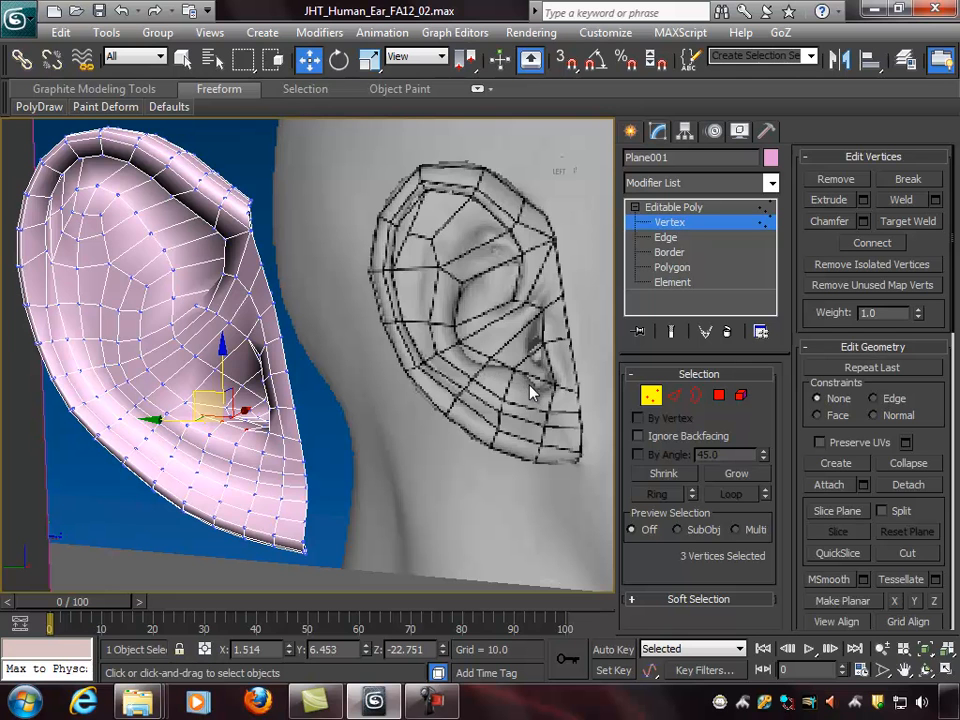
alt+middle_drag(372, 402, 400, 402)
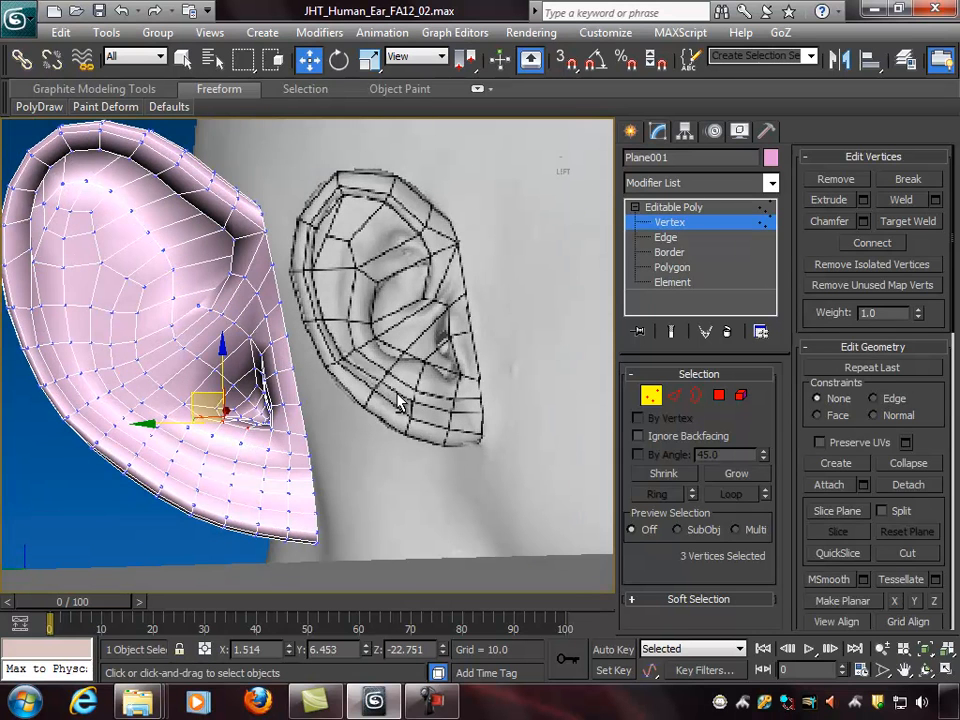
drag(222, 353, 222, 327)
alt+middle_drag(268, 400, 230, 399)
click(227, 410)
drag(222, 361, 222, 356)
Step: Select three vertices at the back of the fold below the ear canal and raise them to about Z -21.9
alt+middle_drag(325, 385, 221, 452)
click(188, 424)
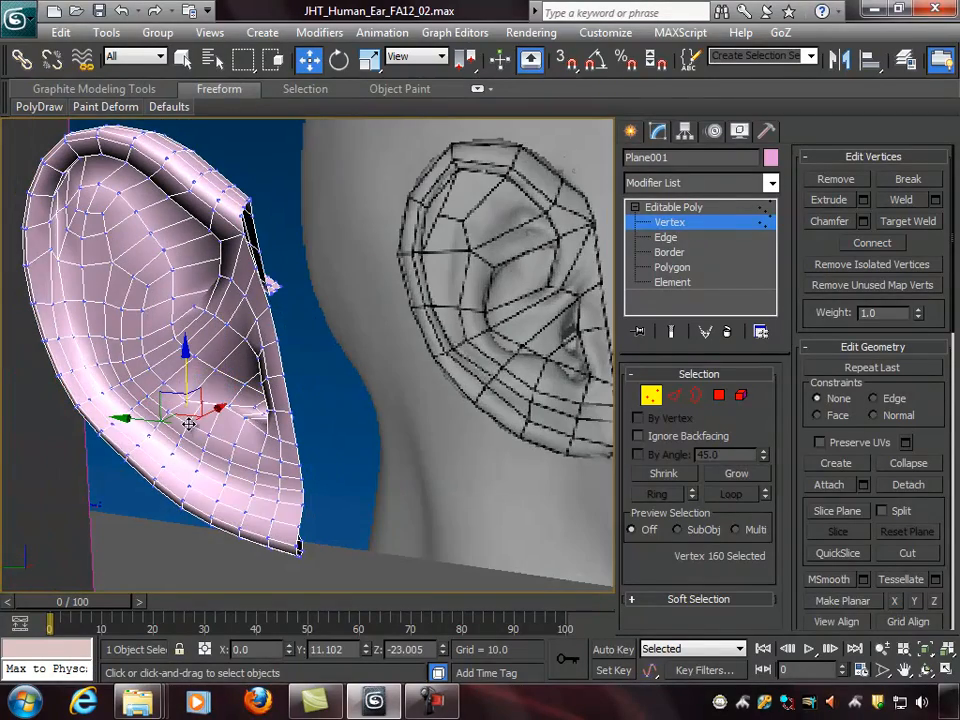
drag(195, 420, 225, 445)
alt+middle_drag(225, 445, 222, 397)
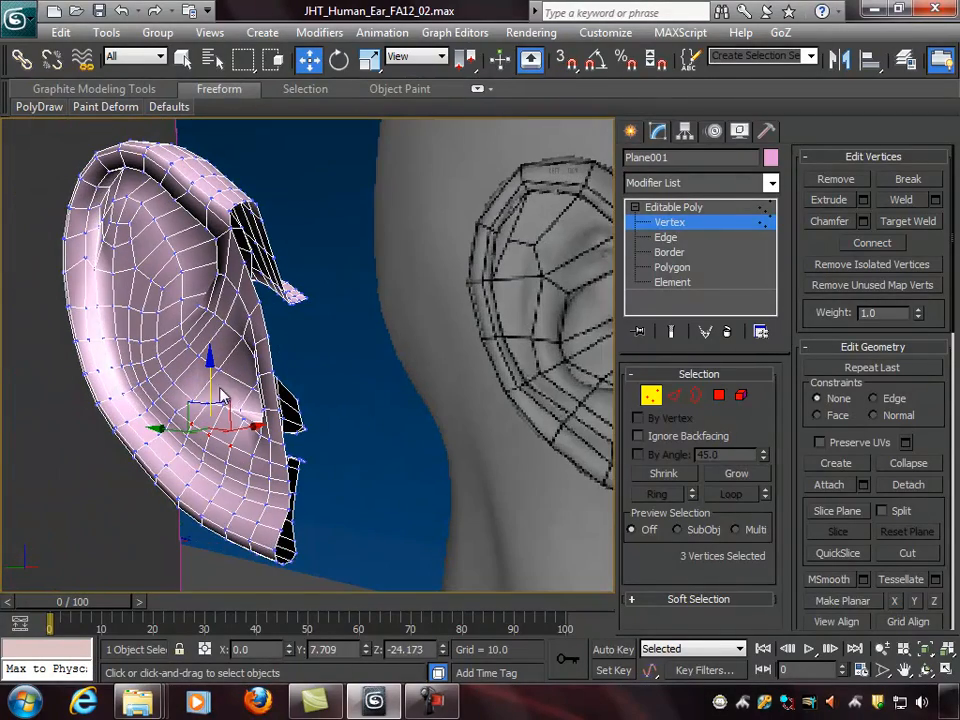
drag(210, 376, 210, 366)
alt+middle_drag(210, 366, 237, 372)
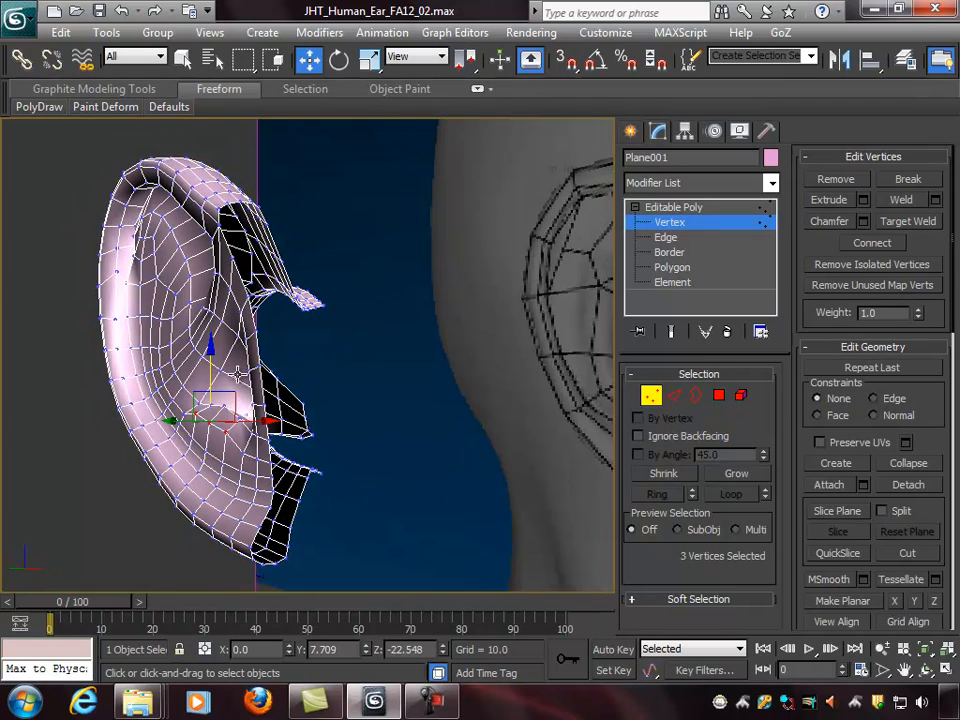
drag(212, 376, 212, 366)
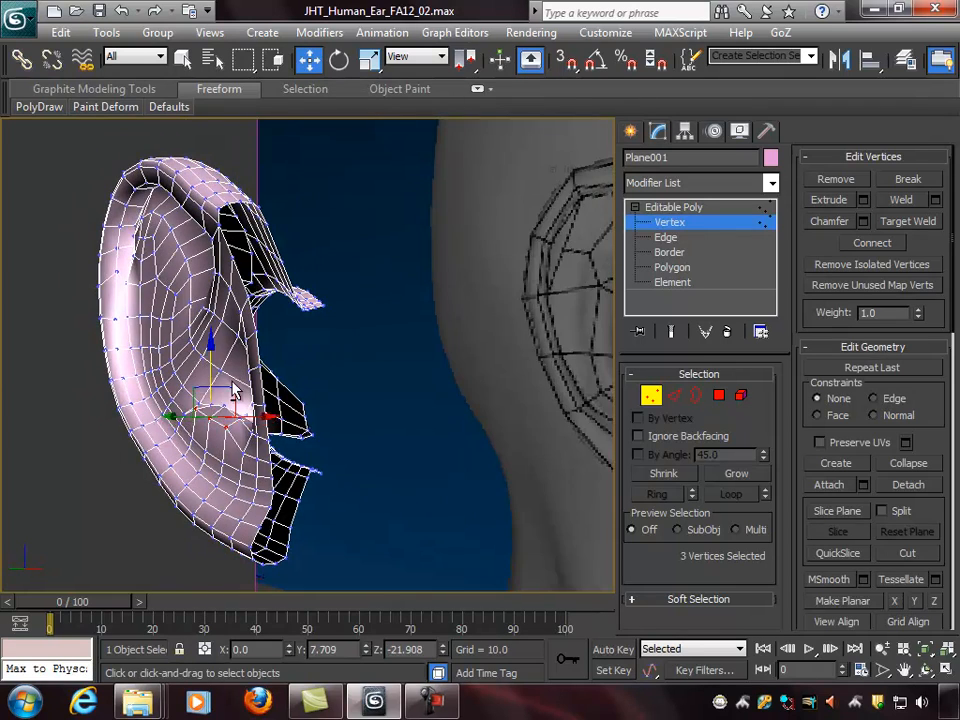
Step: Raise the single vertex at the crest of the fold below the ear canal to about Z -20.8
alt+middle_drag(212, 366, 285, 420)
scroll(285, 420, up, 2)
click(193, 427)
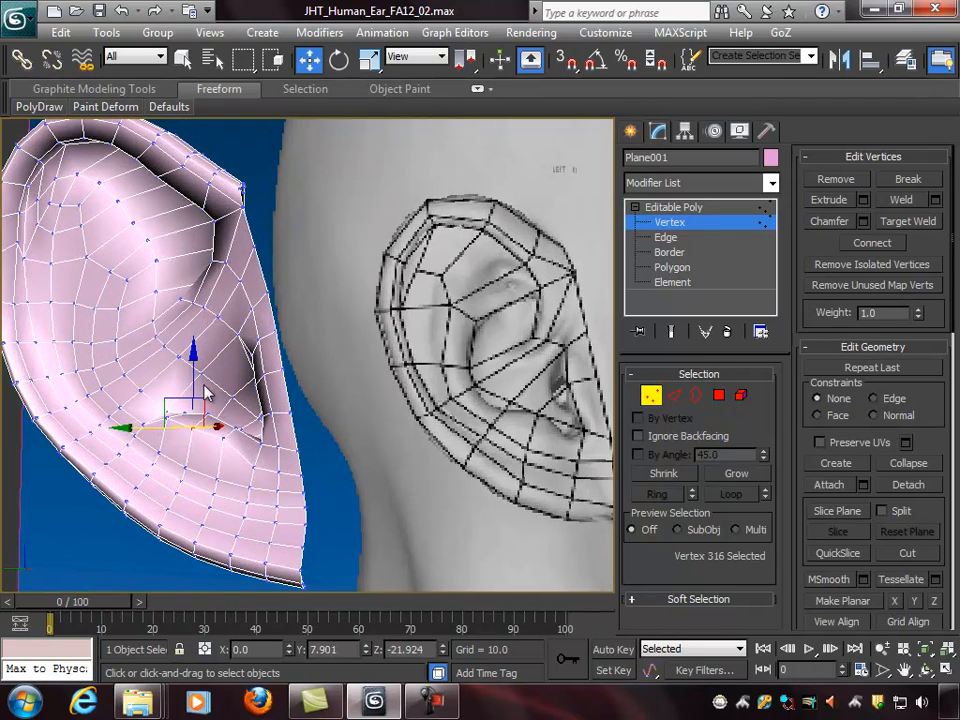
drag(194, 363, 194, 355)
alt+middle_drag(194, 355, 347, 413)
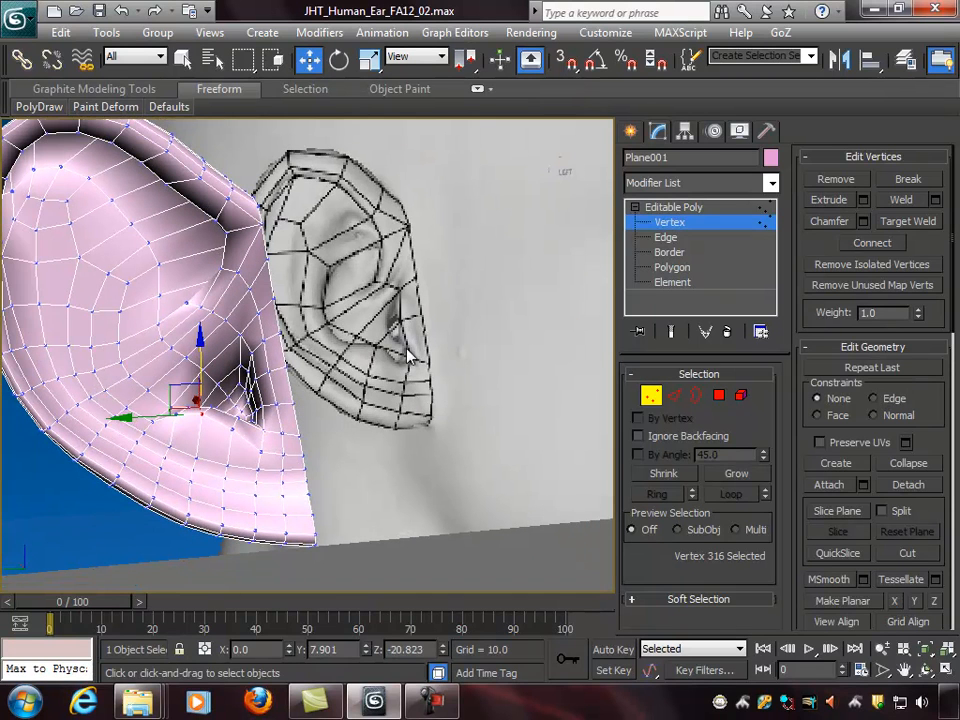
Step: Select three vertices down the front wall of the ear canal opening and shift them slightly toward the back of the ear
alt+middle_drag(364, 358, 231, 368)
click(232, 349)
click(237, 383)
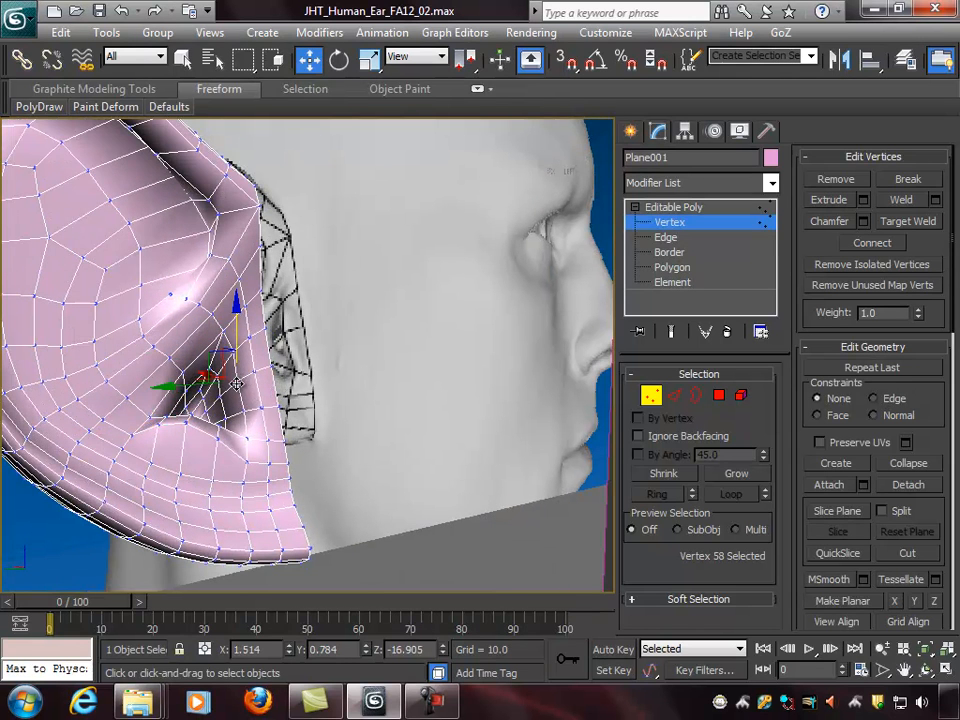
key(q)
ctrl+click(242, 381)
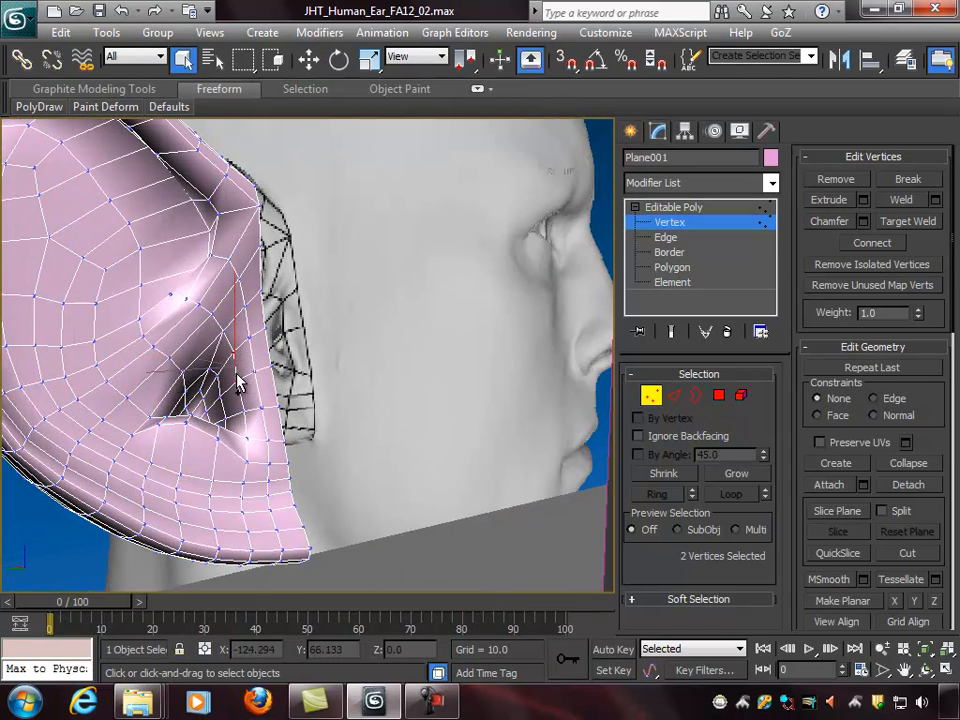
ctrl+click(243, 409)
alt+middle_drag(243, 409, 281, 427)
key(w)
drag(206, 382, 196, 382)
Step: Shift the vertex inside the ear canal opening toward the back of the ear, to about Y 4.2
alt+middle_drag(300, 398, 318, 388)
click(325, 380)
click(218, 372)
drag(200, 381, 168, 387)
alt+middle_drag(281, 403, 183, 402)
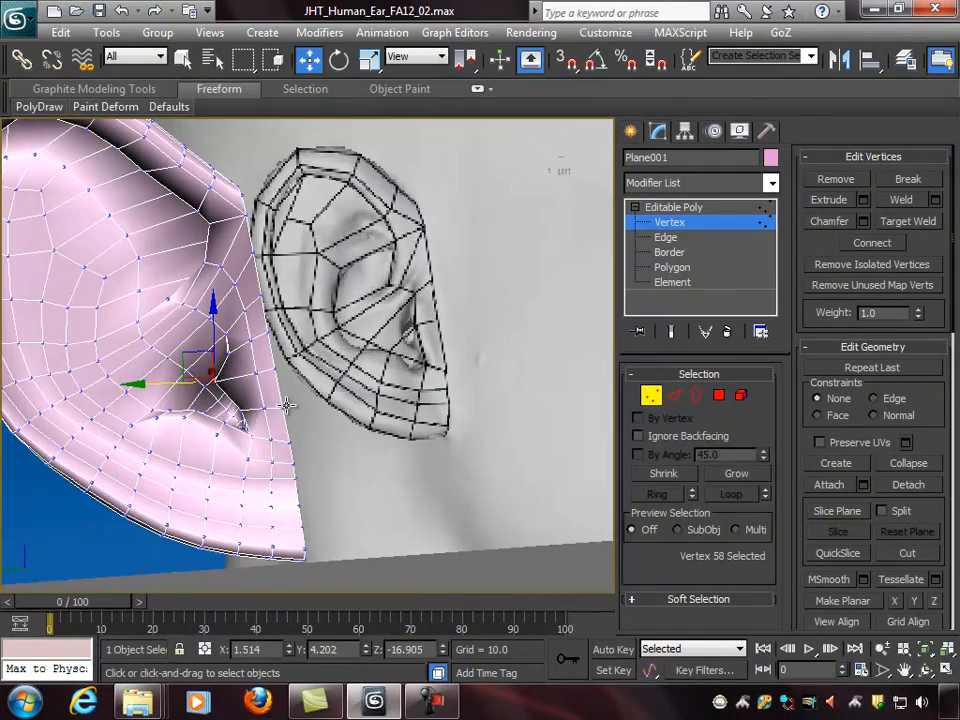
alt+middle_drag(287, 404, 181, 405)
Step: Select two vertices beneath the front part of the upper rim and shift them backward to about Y 7.4
alt+middle_drag(233, 438, 259, 285)
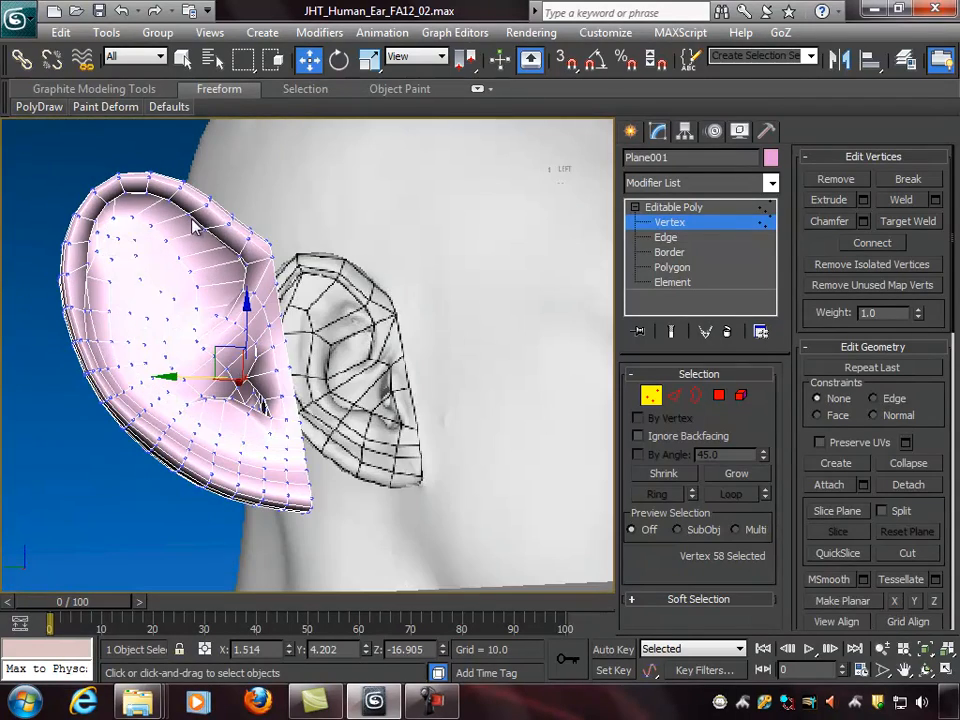
alt+middle_drag(243, 283, 331, 320)
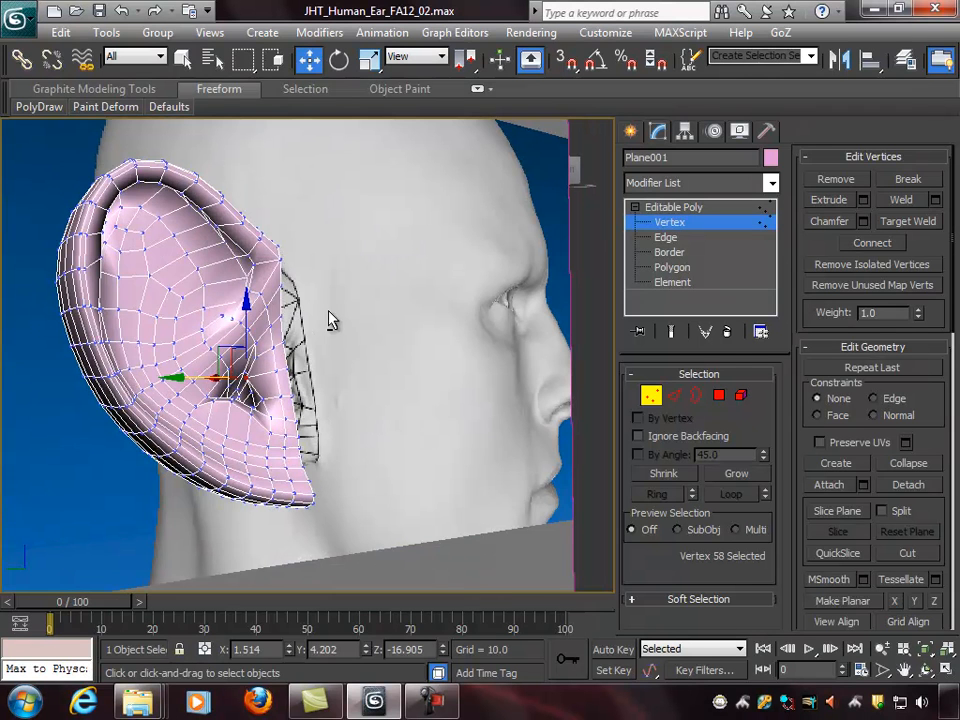
click(182, 257)
ctrl+click(216, 263)
alt+middle_drag(222, 220, 224, 266)
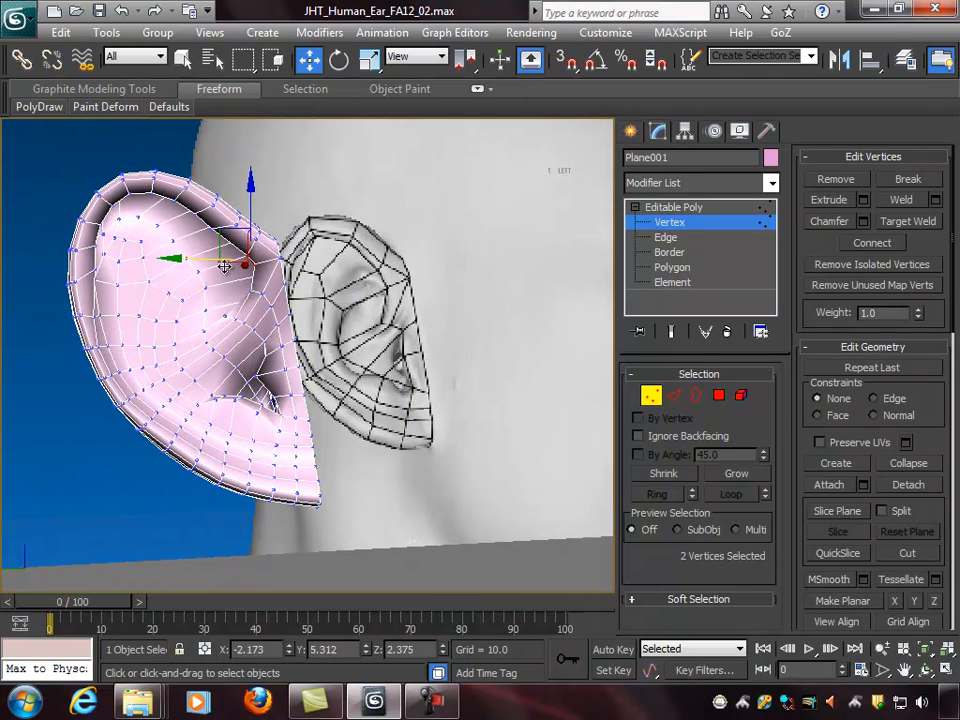
drag(215, 261, 189, 260)
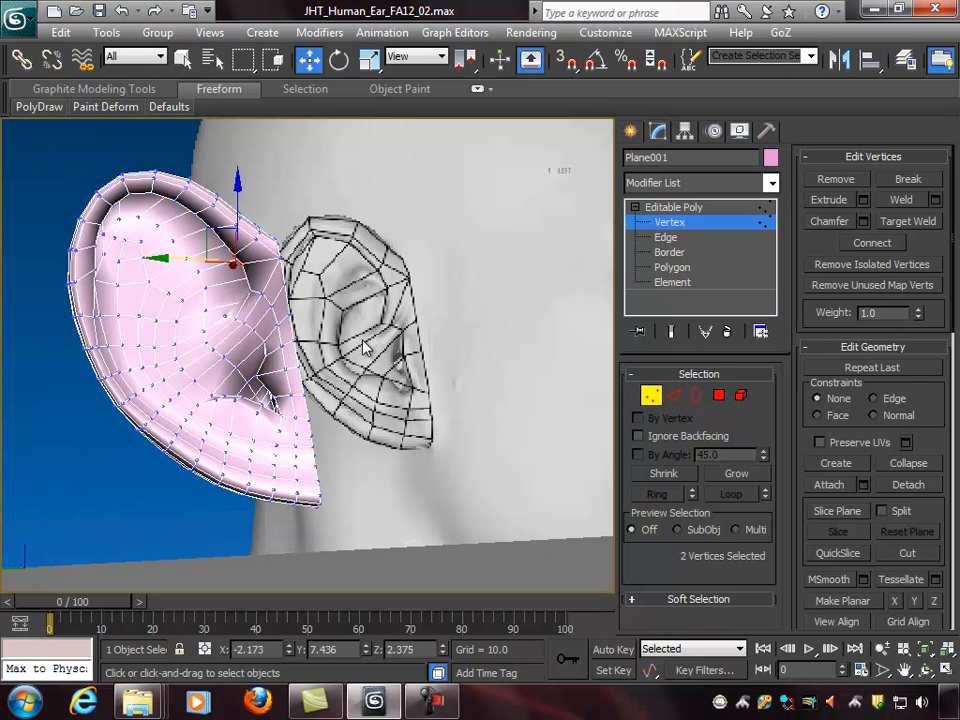
alt+middle_drag(278, 347, 203, 389)
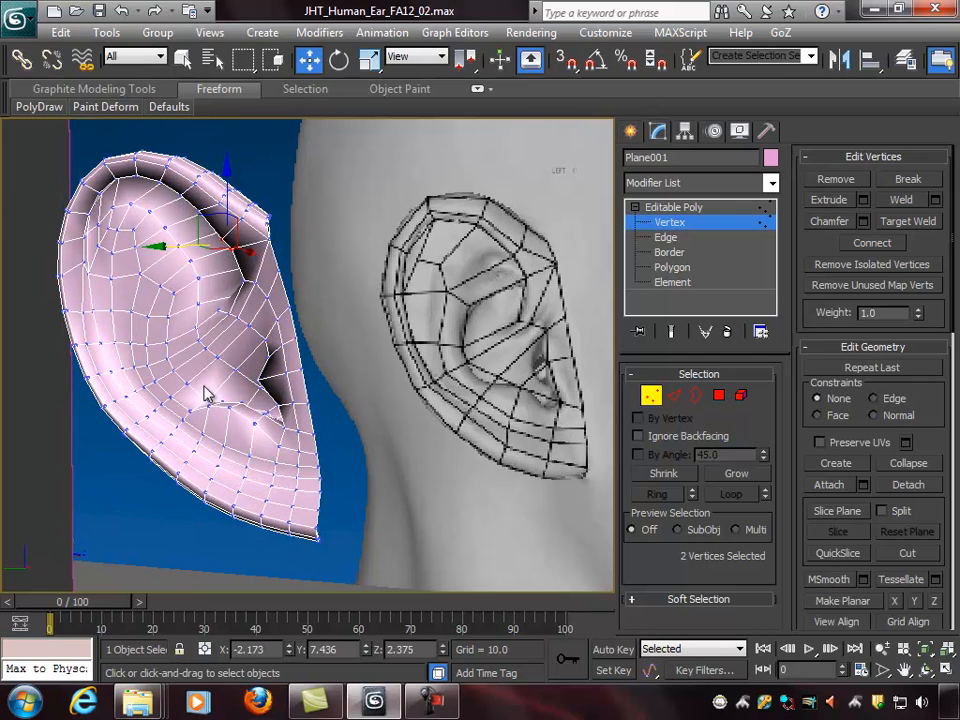
Step: Select five vertices curving along the back edge of the ear's central bowl and push them toward the head, to about X 6.7
click(186, 383)
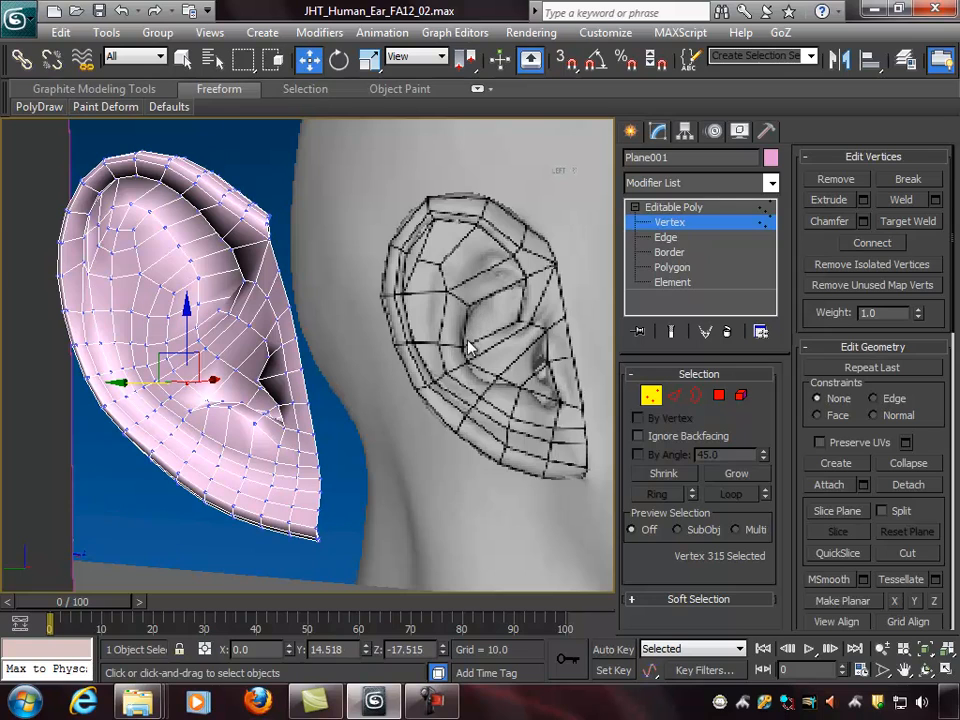
alt+middle_drag(392, 422, 220, 400)
ctrl+click(206, 396)
ctrl+click(166, 362)
ctrl+click(163, 349)
alt+middle_drag(159, 344, 212, 326)
ctrl+click(236, 323)
alt+middle_drag(576, 370, 248, 362)
drag(219, 362, 244, 362)
alt+middle_drag(244, 362, 189, 364)
drag(183, 365, 190, 300)
alt+middle_drag(246, 322, 418, 335)
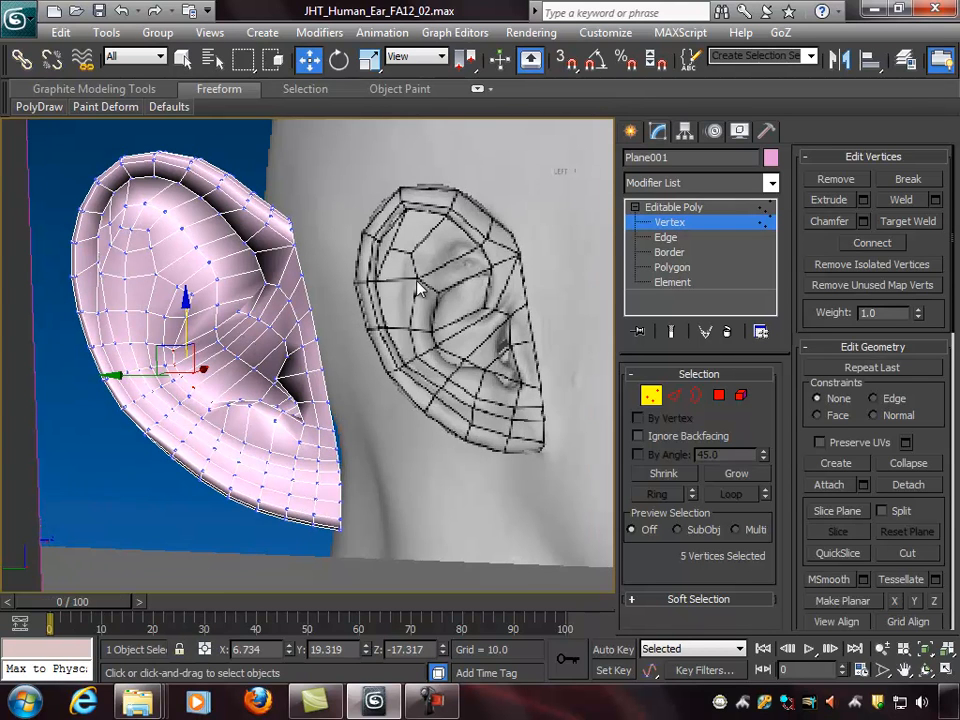
Step: Select three vertices in a column behind the central bowl and pull them outward from the head to form the inner ridge
click(160, 274)
alt+middle_drag(152, 274, 230, 305)
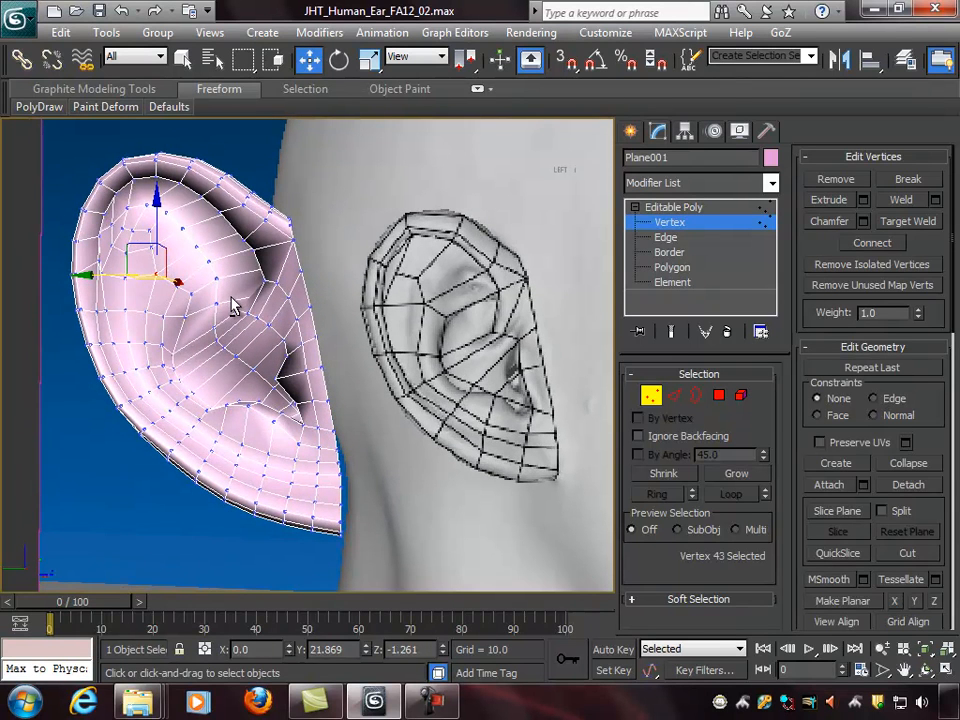
ctrl+click(150, 311)
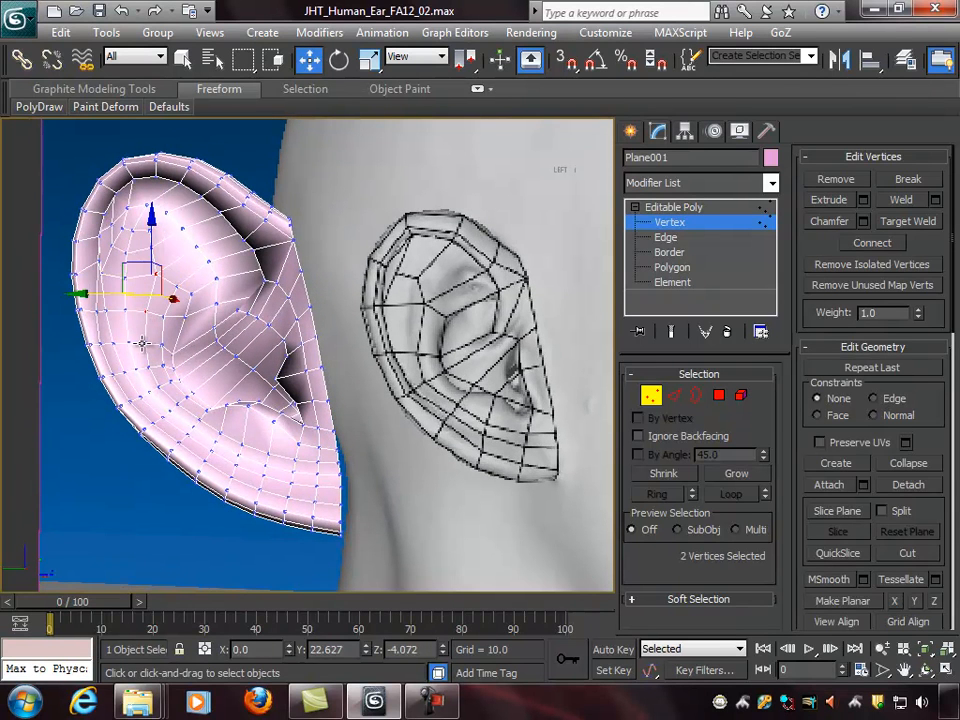
ctrl+click(144, 343)
alt+middle_drag(291, 349, 236, 334)
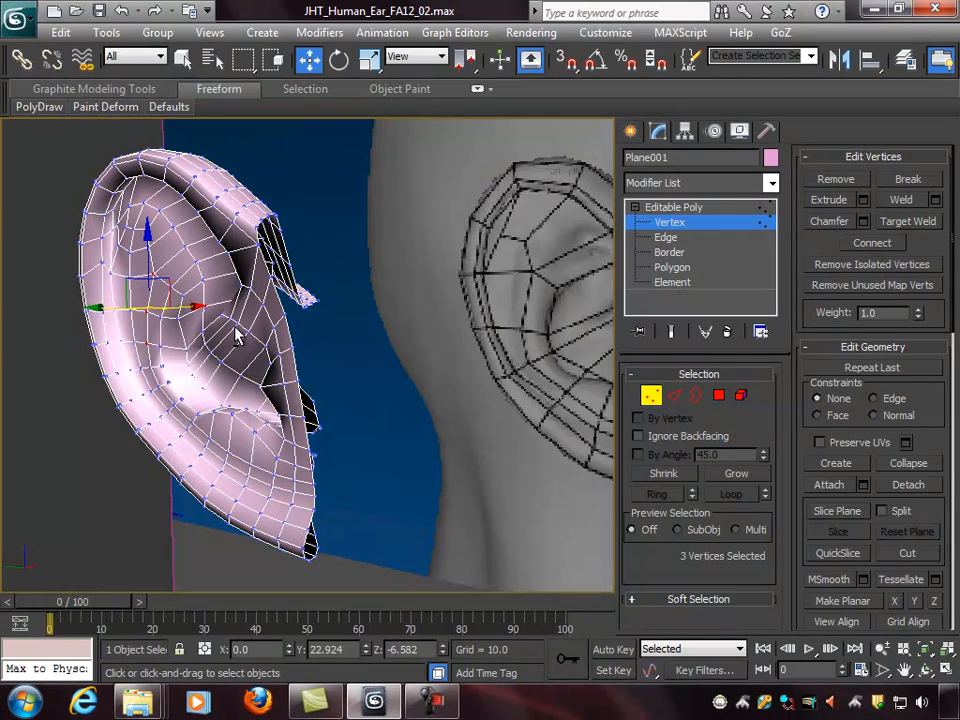
drag(197, 305, 163, 305)
alt+middle_drag(163, 305, 230, 310)
Step: Pull the vertex at the lower end of the inner ridge slightly outward from the head
click(148, 368)
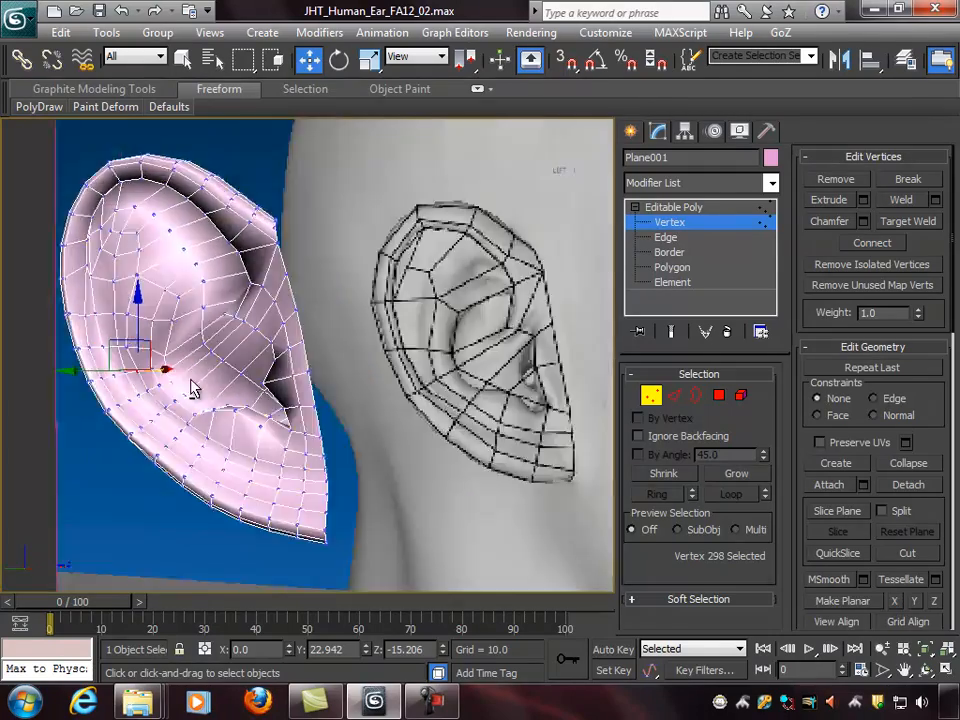
alt+middle_drag(193, 390, 177, 372)
drag(190, 365, 178, 366)
alt+middle_drag(178, 366, 220, 316)
Step: Ease the inner ridge's top vertex, then the one below it, slightly back toward the head
click(137, 273)
alt+middle_drag(137, 273, 110, 281)
alt+middle_drag(193, 295, 173, 290)
drag(173, 278, 186, 276)
alt+middle_drag(156, 315, 179, 316)
click(133, 315)
click(133, 315)
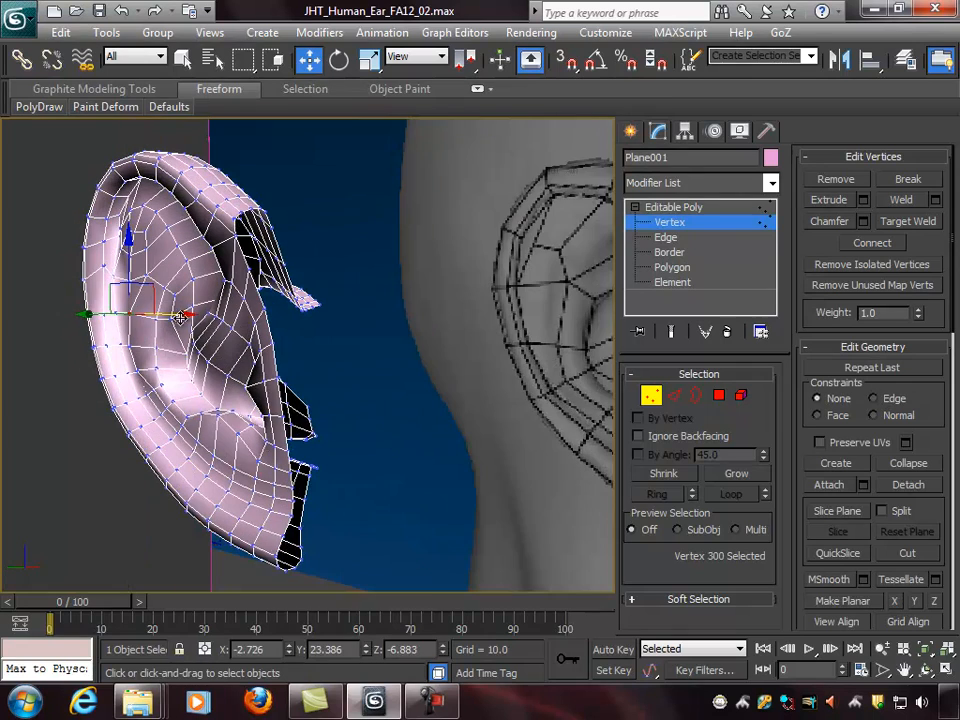
drag(186, 314, 191, 314)
click(130, 345)
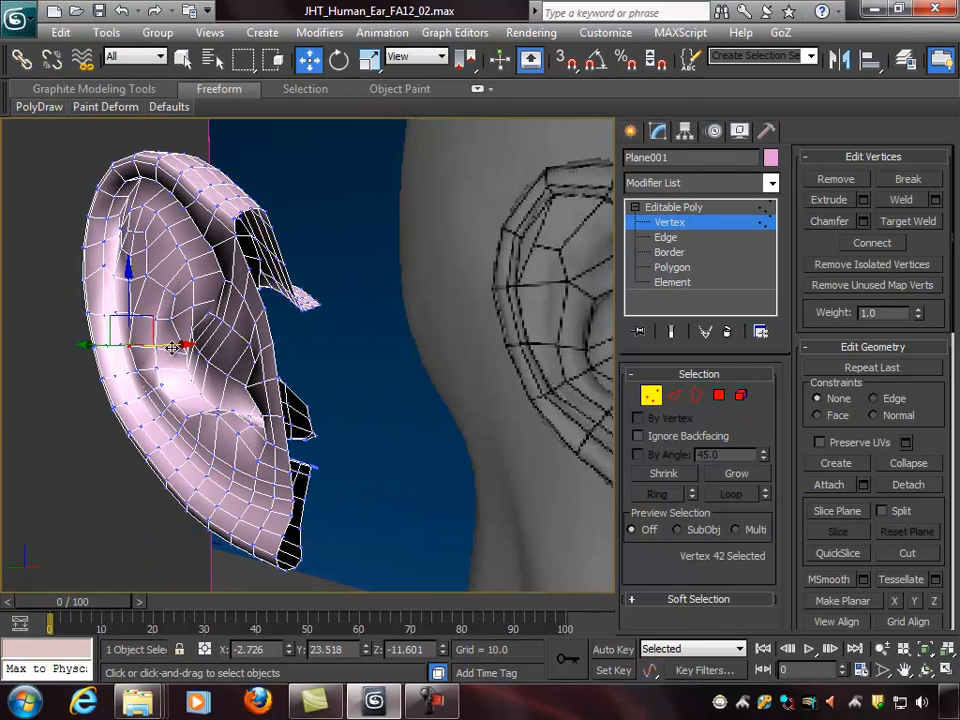
alt+middle_drag(175, 344, 268, 348)
Step: Select two vertices on the inner ridge above the central bowl and pull them outward to about X -2.5
alt+middle_drag(268, 300, 243, 269)
click(188, 296)
ctrl+click(209, 282)
click(201, 264)
ctrl+click(172, 290)
alt+middle_drag(186, 278, 212, 335)
drag(137, 263, 145, 266)
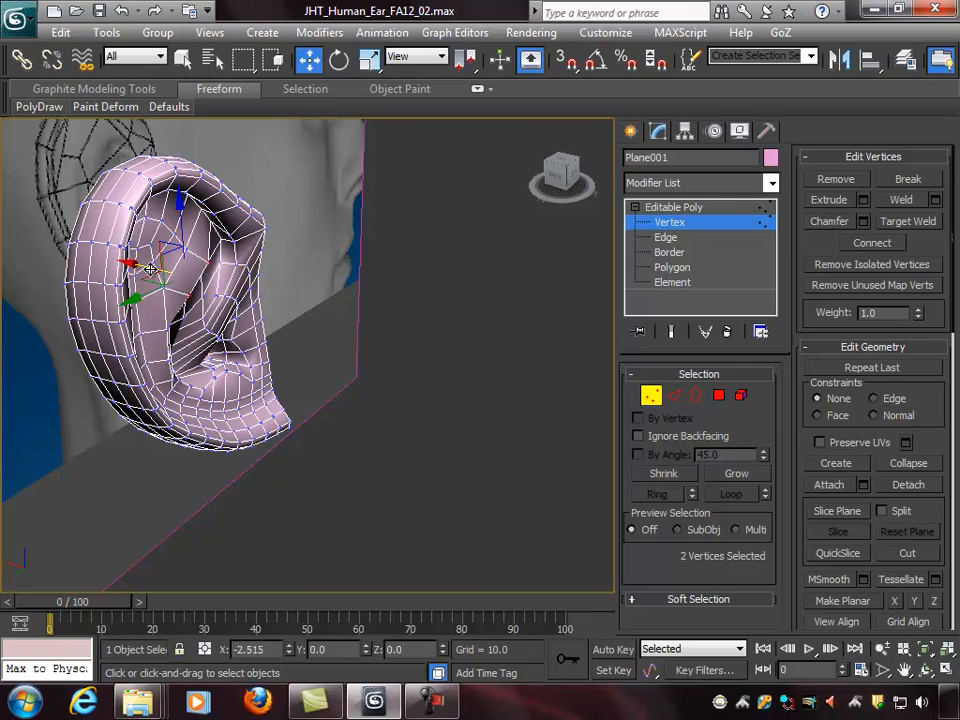
key(l)
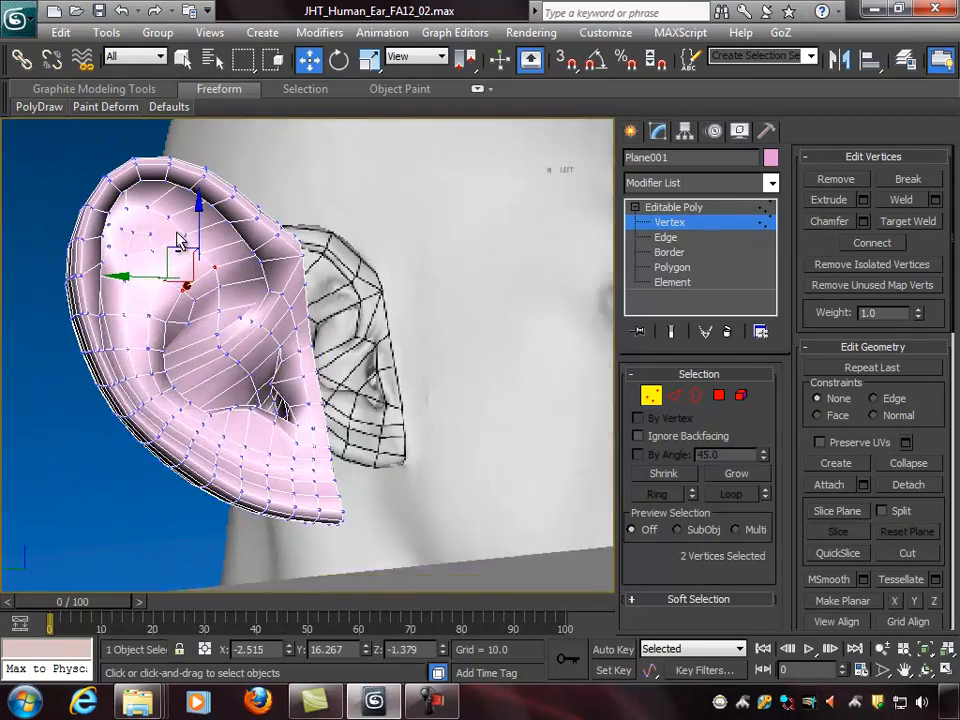
alt+middle_drag(140, 232, 273, 336)
Step: Push the two vertices on the bowl side of the inner ridge slightly toward the head
click(227, 312)
ctrl+click(211, 320)
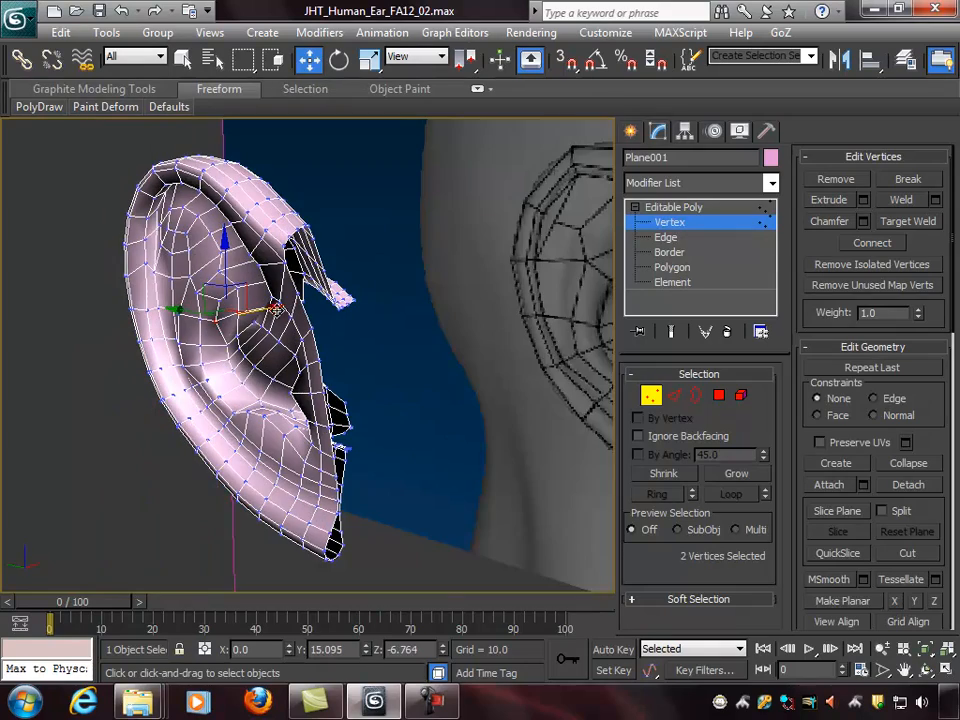
drag(277, 309, 281, 307)
Step: Examine the upper inner ridge's vertices from several angles against the wireframe reference ear
alt+middle_drag(258, 298, 362, 285)
alt+middle_drag(355, 295, 450, 268)
click(193, 287)
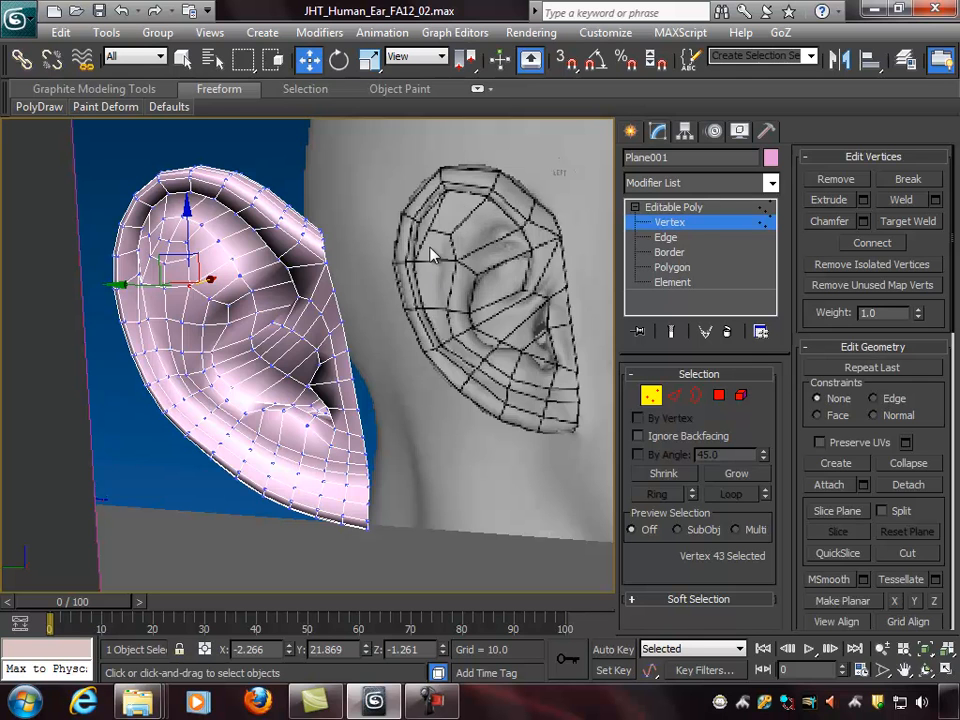
alt+middle_drag(340, 333, 248, 284)
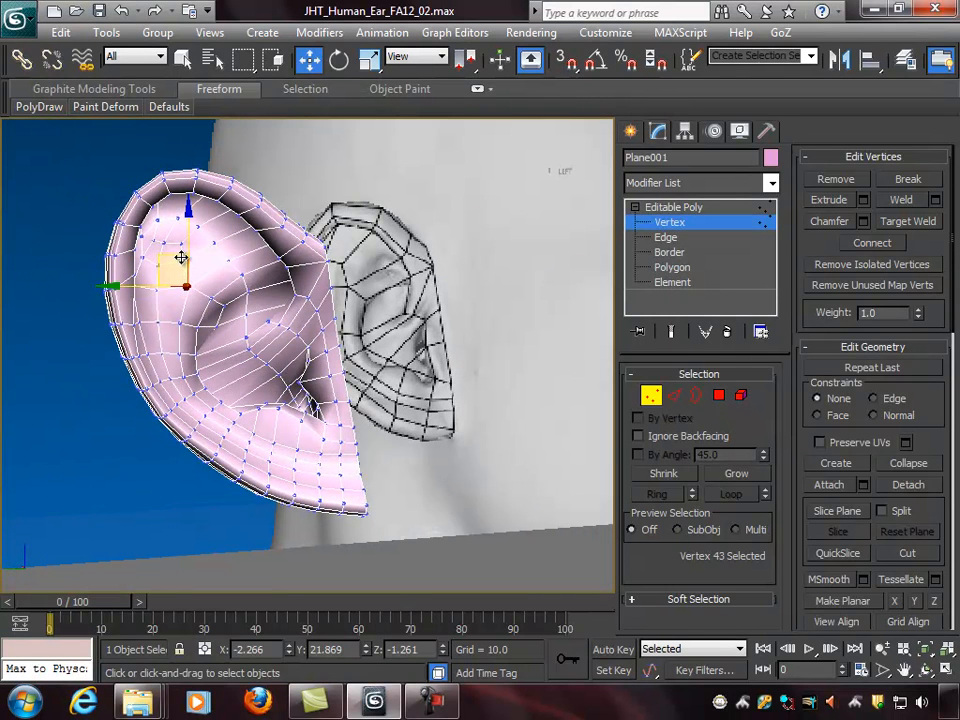
click(210, 248)
ctrl+click(189, 253)
alt+middle_drag(189, 253, 224, 302)
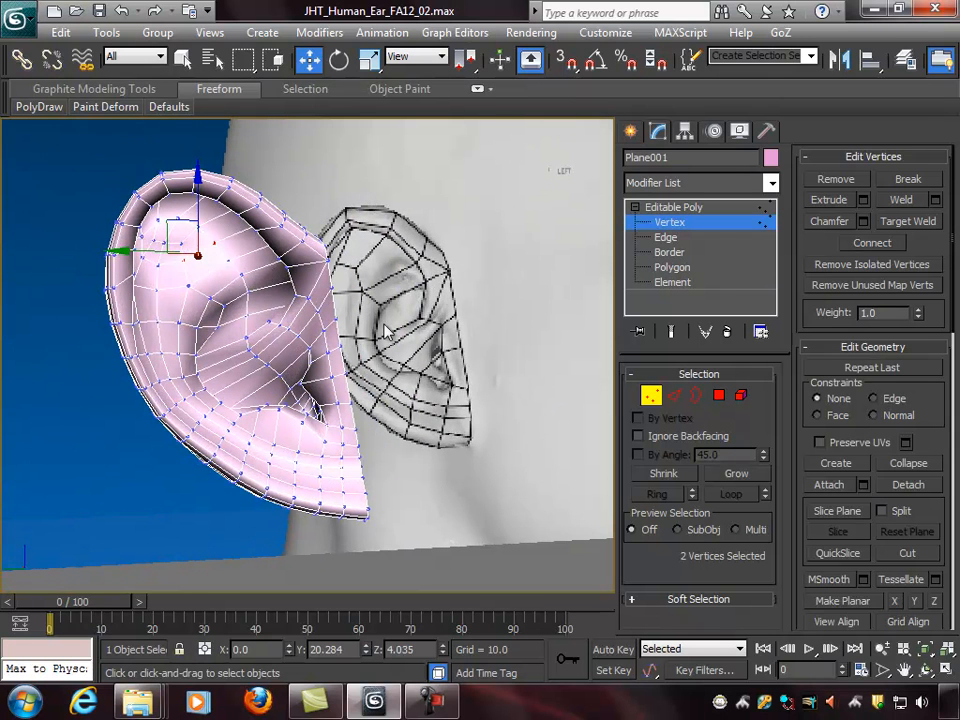
alt+middle_drag(385, 332, 313, 272)
alt+middle_drag(222, 250, 330, 190)
click(196, 226)
ctrl+click(180, 243)
alt+middle_drag(241, 232, 321, 266)
click(336, 203)
Step: Pull the vertex beneath the front of the upper rim outward from the head, to about X -1.8
click(209, 220)
alt+middle_drag(209, 220, 226, 237)
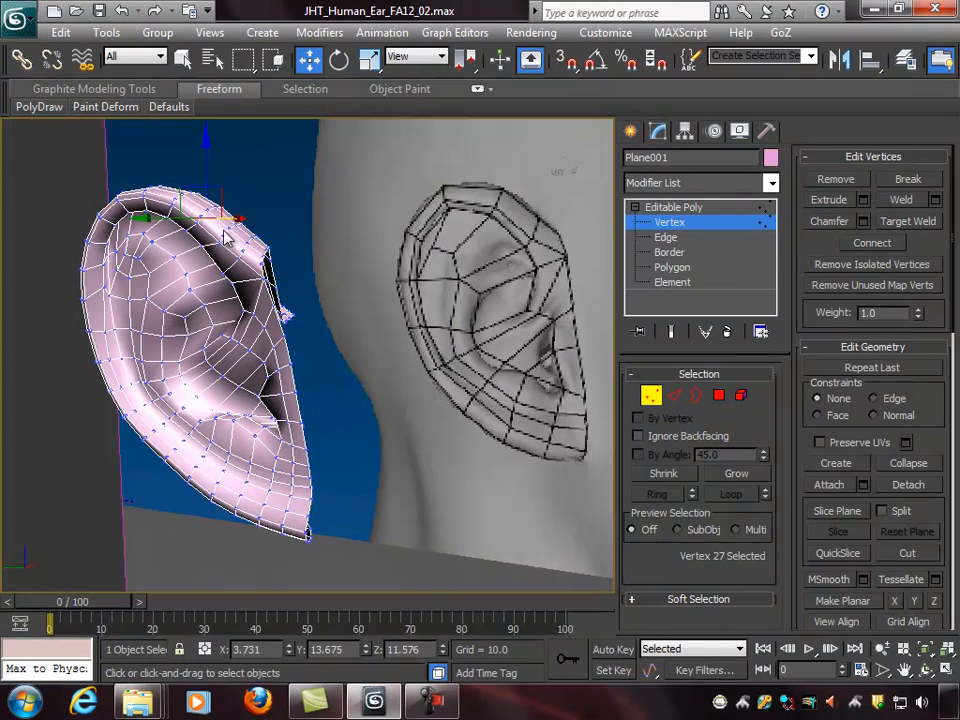
drag(241, 218, 219, 219)
alt+middle_drag(225, 218, 138, 262)
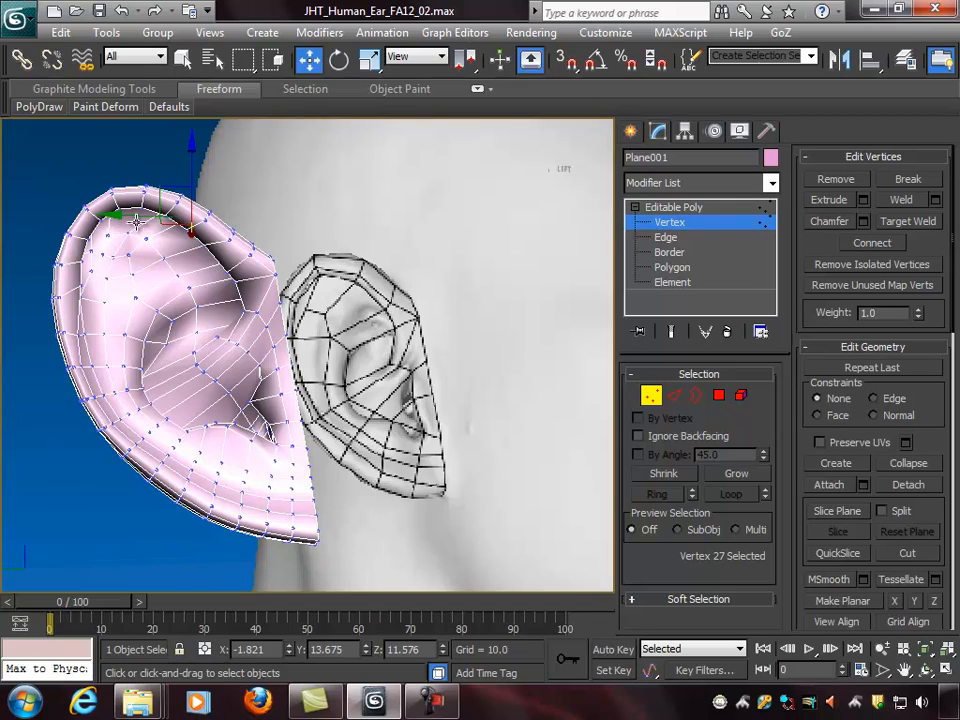
Step: Select four vertices in the central bowl and push them in toward the head, to about X 2.8
alt+middle_drag(137, 220, 198, 387)
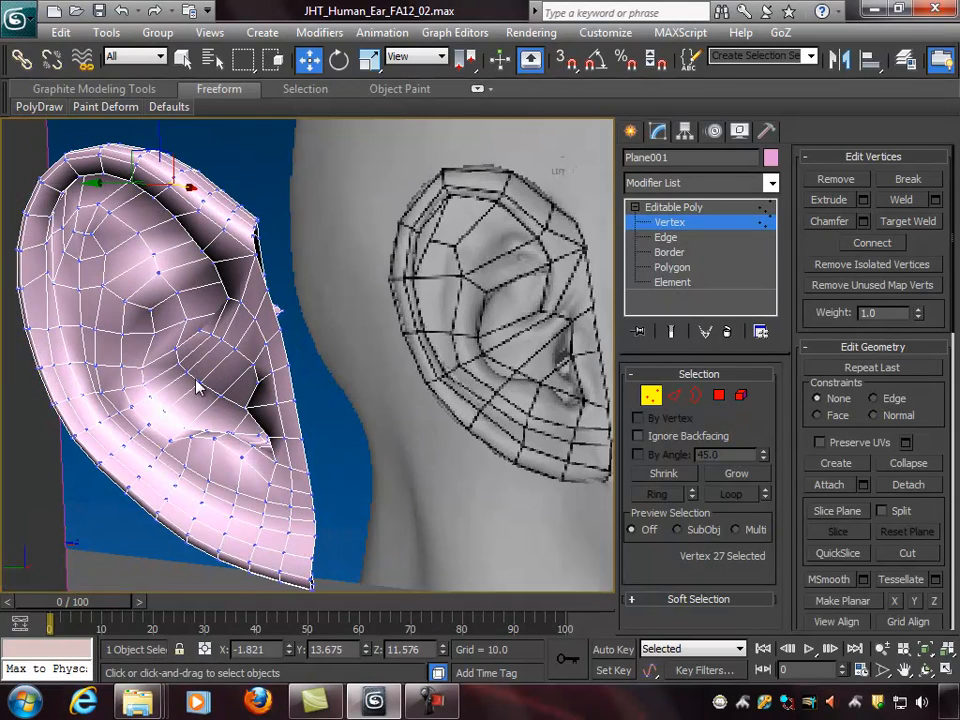
click(175, 344)
ctrl+click(179, 362)
ctrl+click(197, 390)
ctrl+click(285, 411)
alt+middle_drag(285, 411, 237, 372)
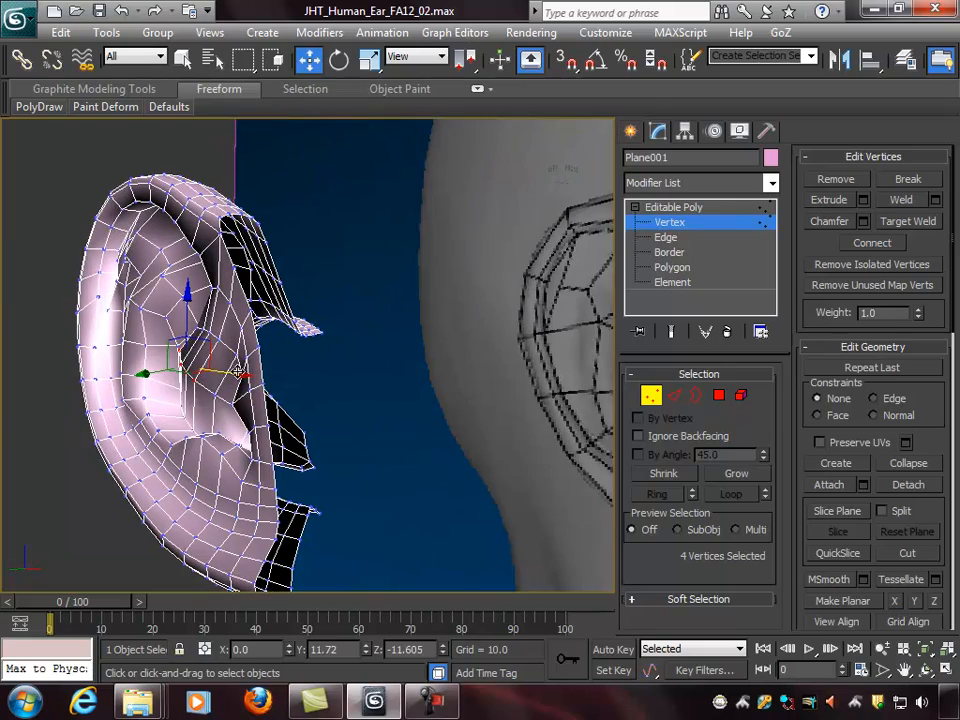
drag(237, 372, 256, 374)
alt+middle_drag(276, 377, 435, 343)
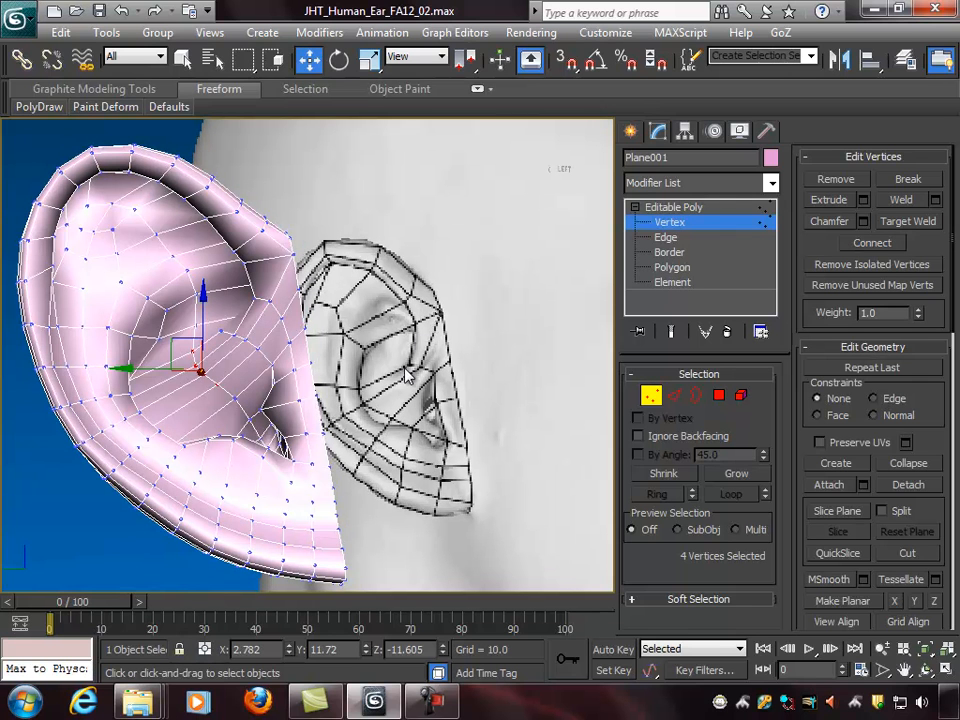
Step: Pull the two vertices at the front end of the inner ridge outward from the head, to about X -3.5
click(270, 300)
ctrl+click(246, 338)
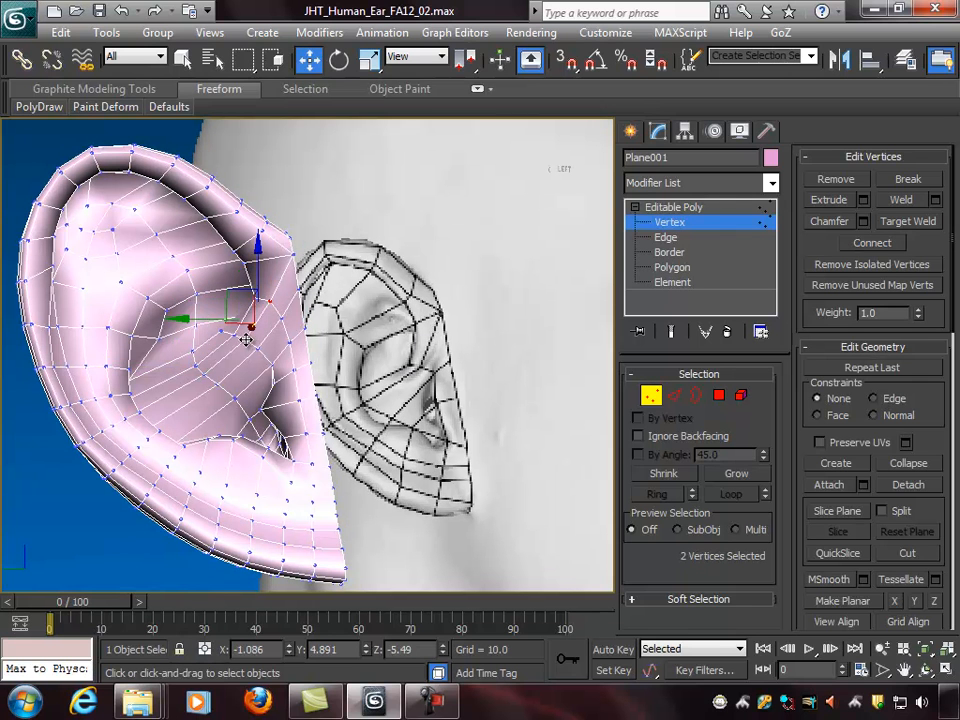
alt+middle_drag(212, 381, 272, 352)
drag(298, 324, 288, 324)
alt+middle_drag(288, 324, 391, 322)
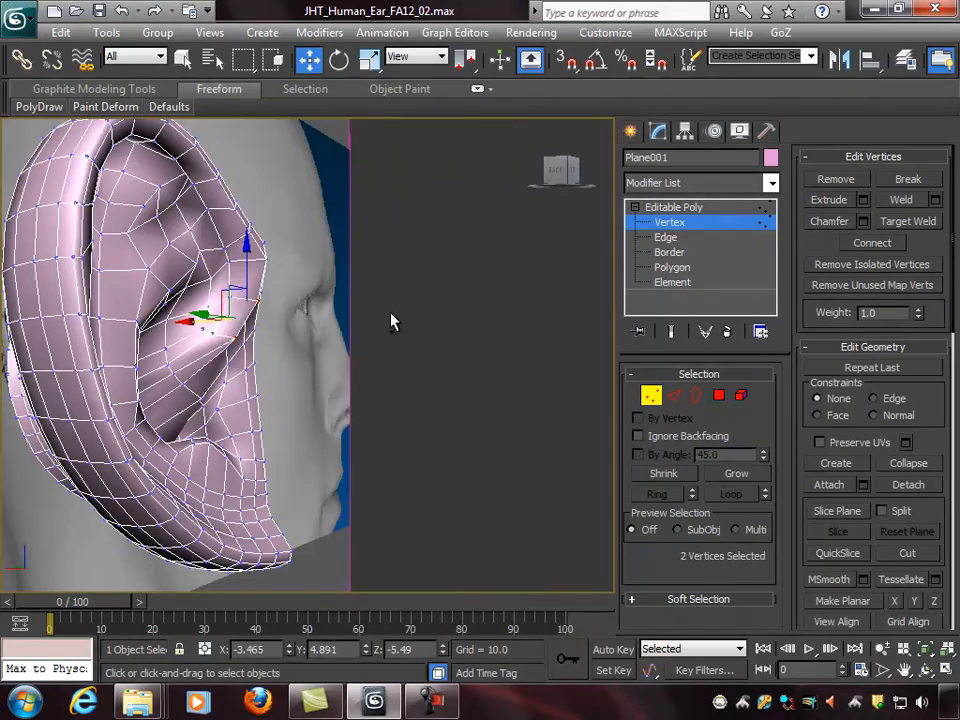
Step: Pull the neighbouring vertex just behind the front end of the inner ridge outward, to about X -2.8
click(229, 300)
alt+middle_drag(229, 300, 332, 318)
mouse_move(173, 296)
mouse_down()
mouse_move(182, 298)
mouse_move(168, 297)
mouse_up()
mouse_move(168, 297)
alt+middle_down()
mouse_move(197, 272)
mouse_move(177, 284)
alt+middle_up()
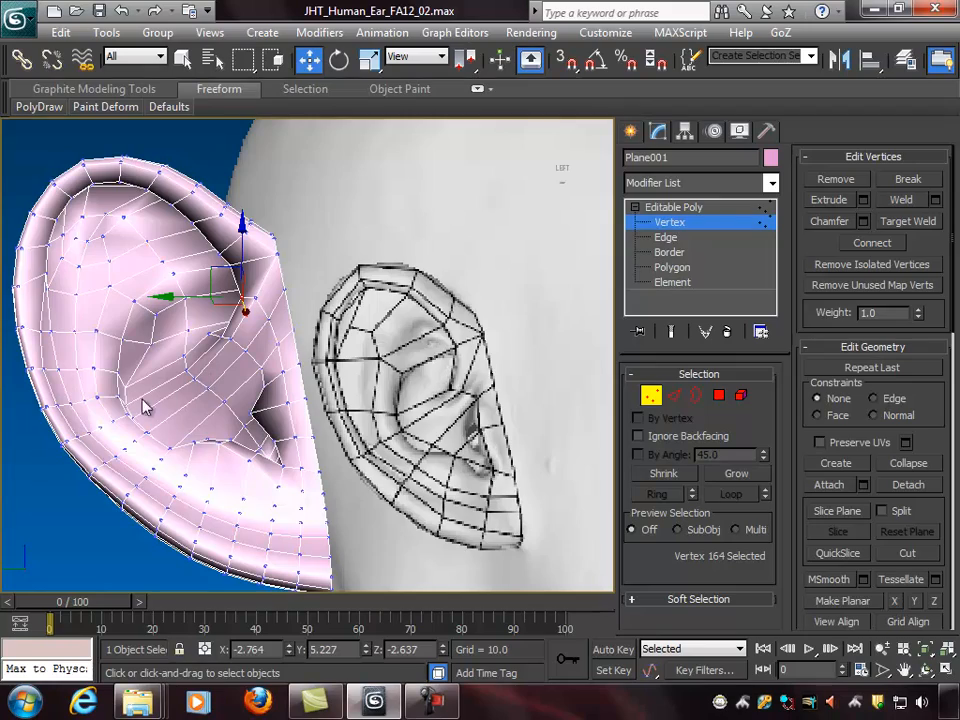
Step: Pull the vertex at the upper edge of the ear canal opening outward from the head, to about X -0.9
alt+middle_drag(224, 400, 268, 437)
click(218, 410)
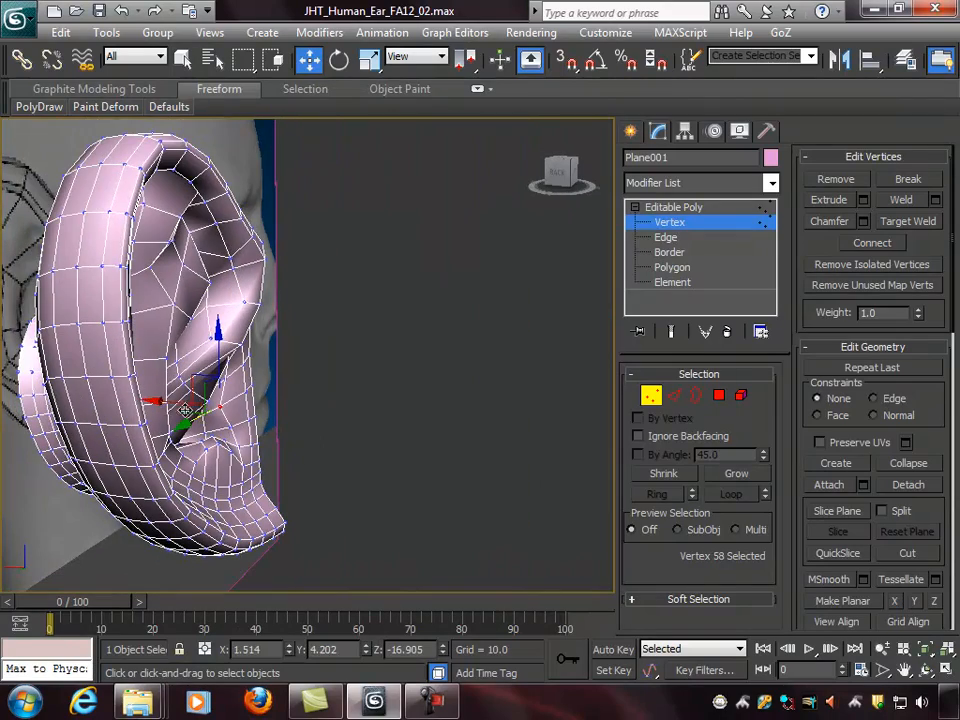
click(151, 397)
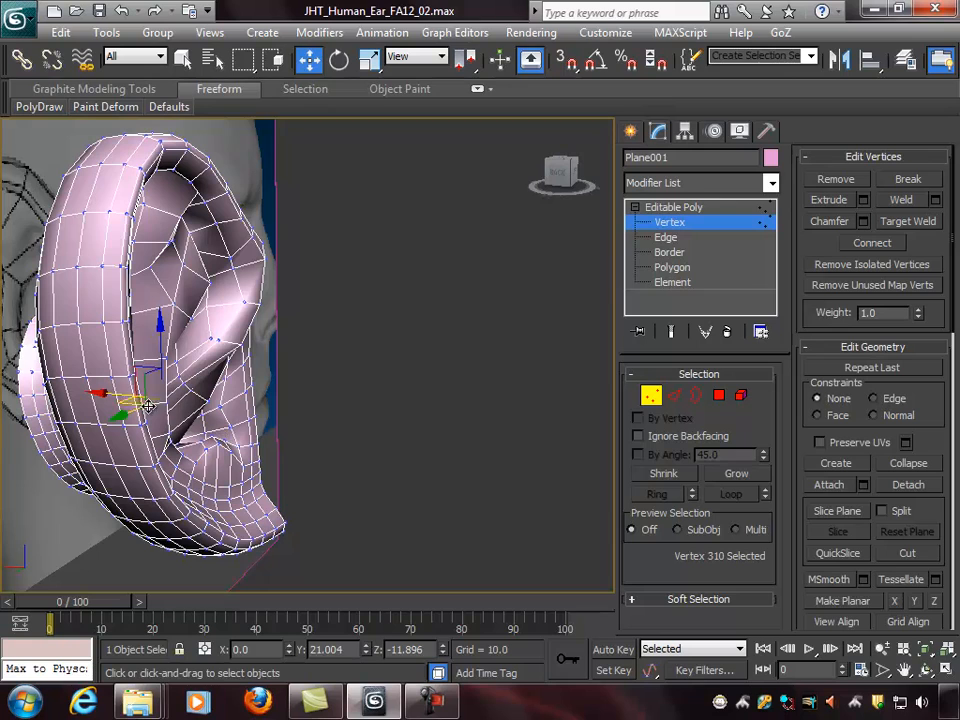
key(ctrl+z)
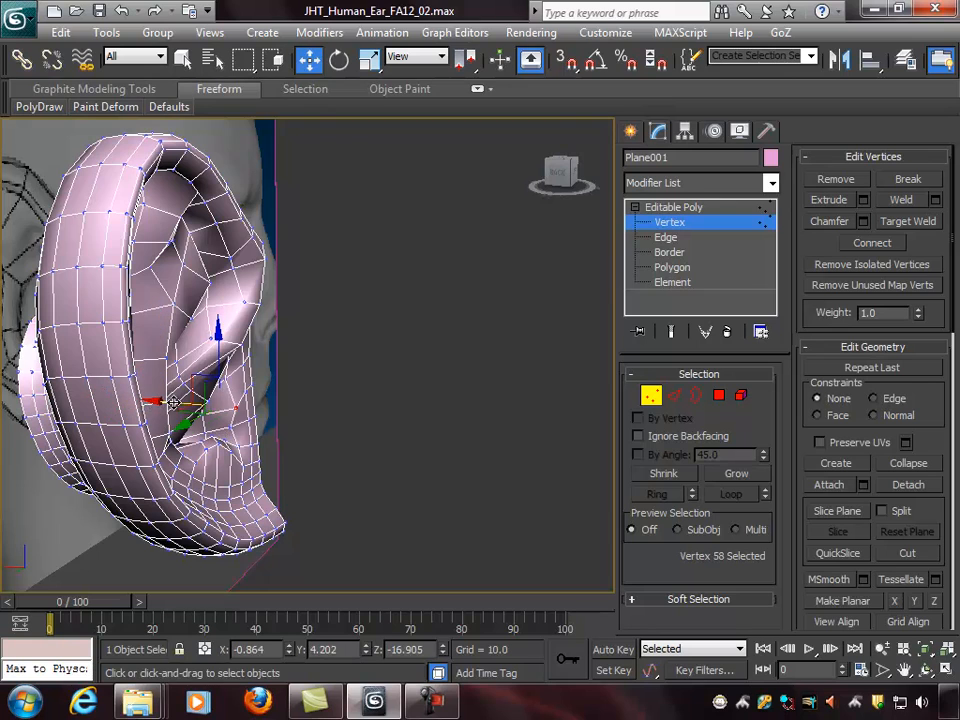
key(l)
Step: Move the vertex lower on the ear canal's edge backward and outward, to about X -0.8, Y 2.8
click(246, 428)
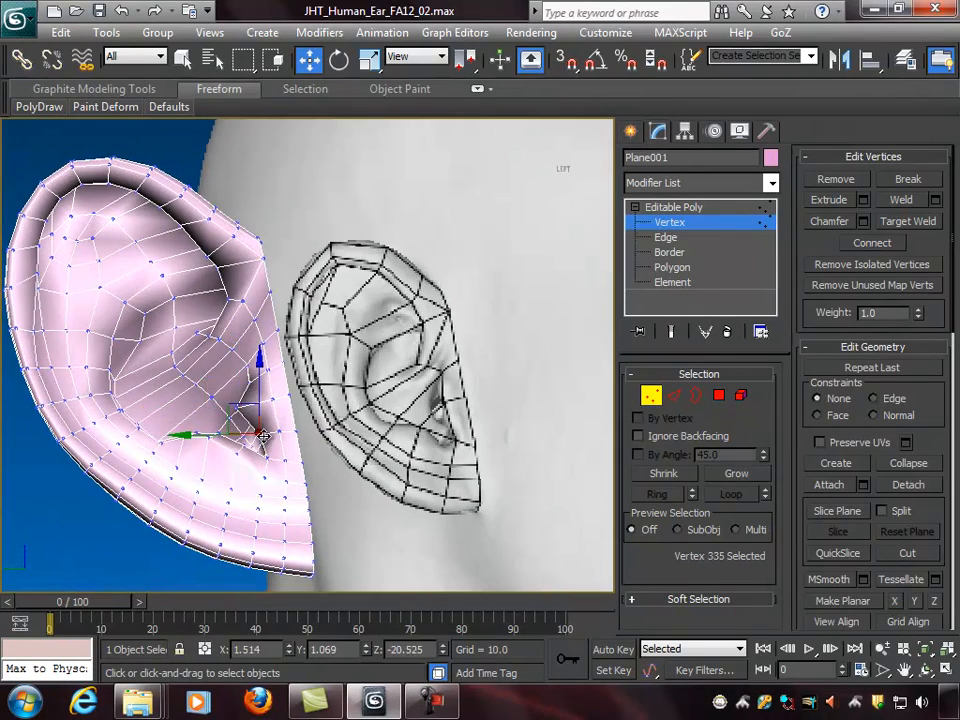
alt+middle_drag(246, 428, 305, 462)
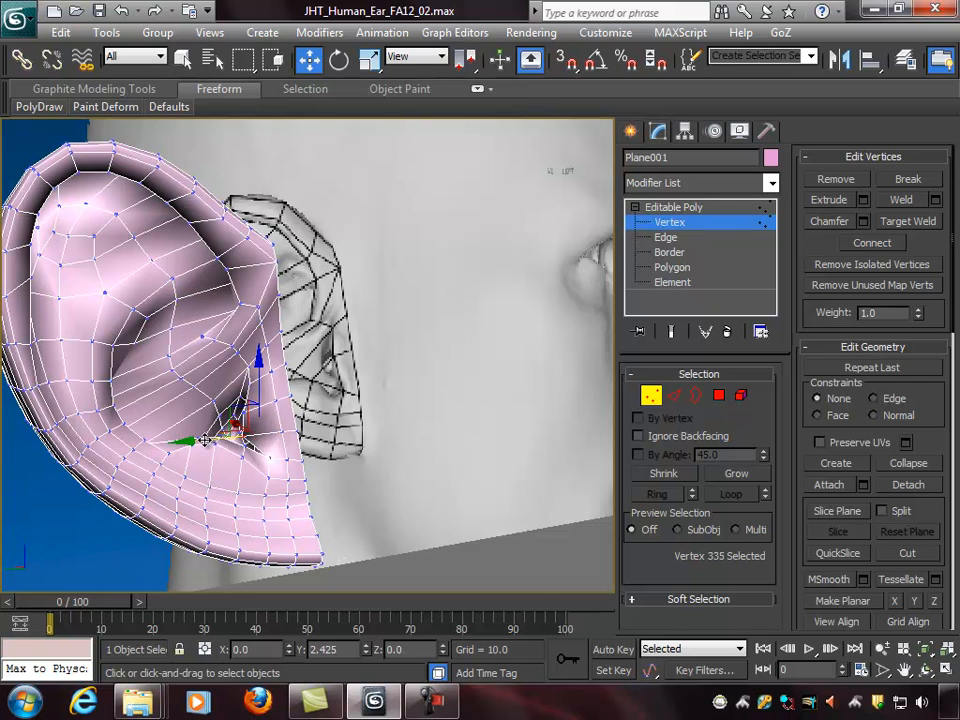
alt+middle_drag(209, 440, 297, 447)
drag(183, 429, 199, 431)
key(l)
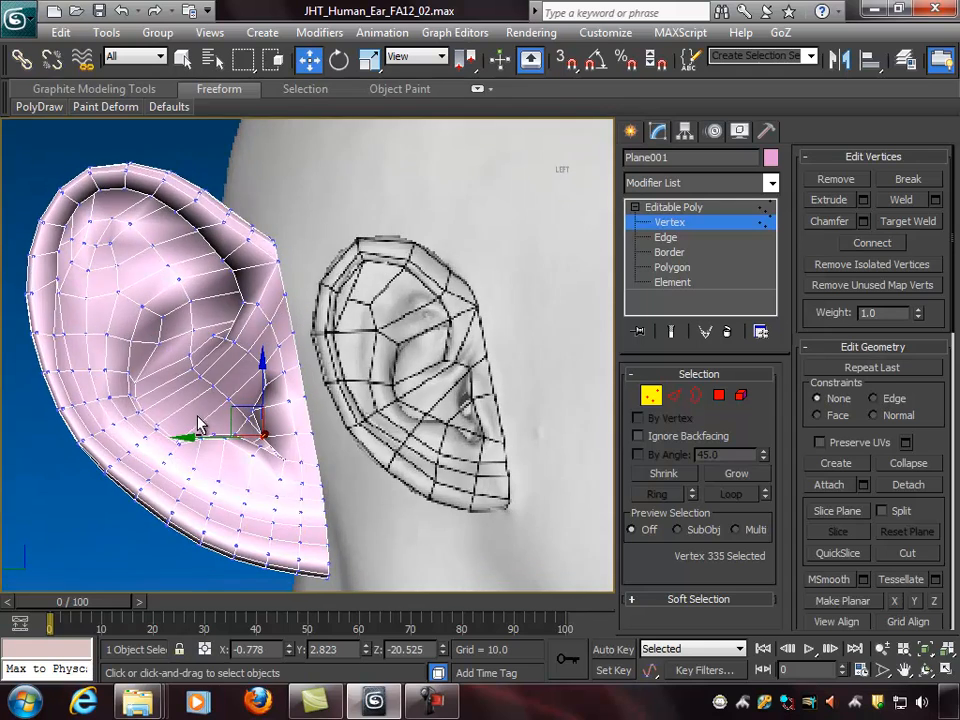
alt+middle_drag(253, 420, 370, 440)
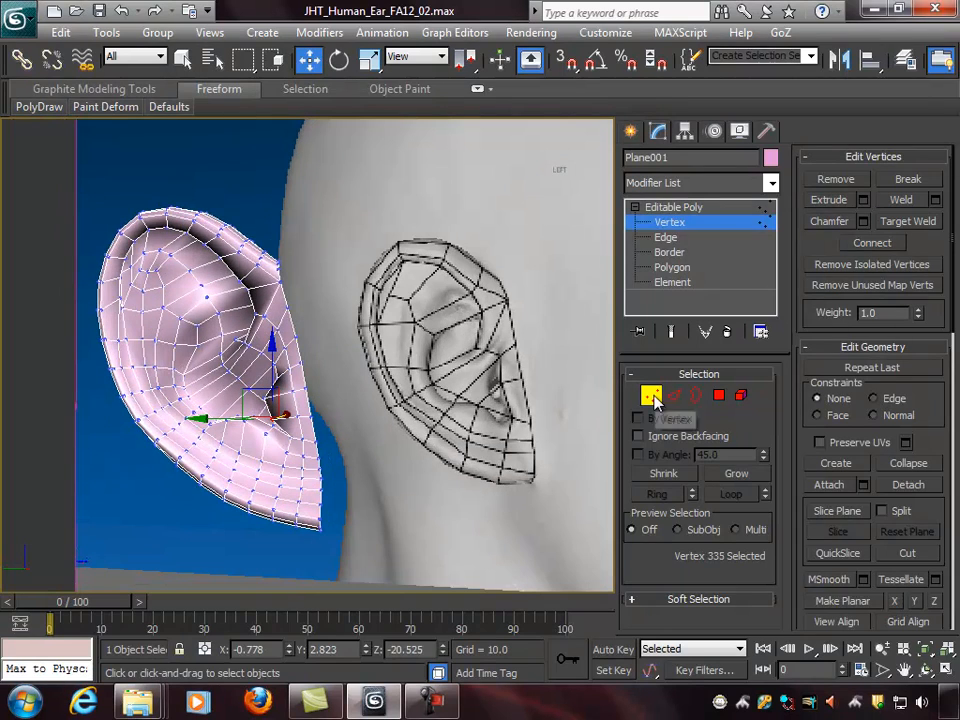
Step: Leave vertex editing, turn on NURMS subdivision for the ear and inspect the smoothed shape from the side and behind
click(700, 207)
key(1)
click(688, 207)
scroll(928, 498, down, 5)
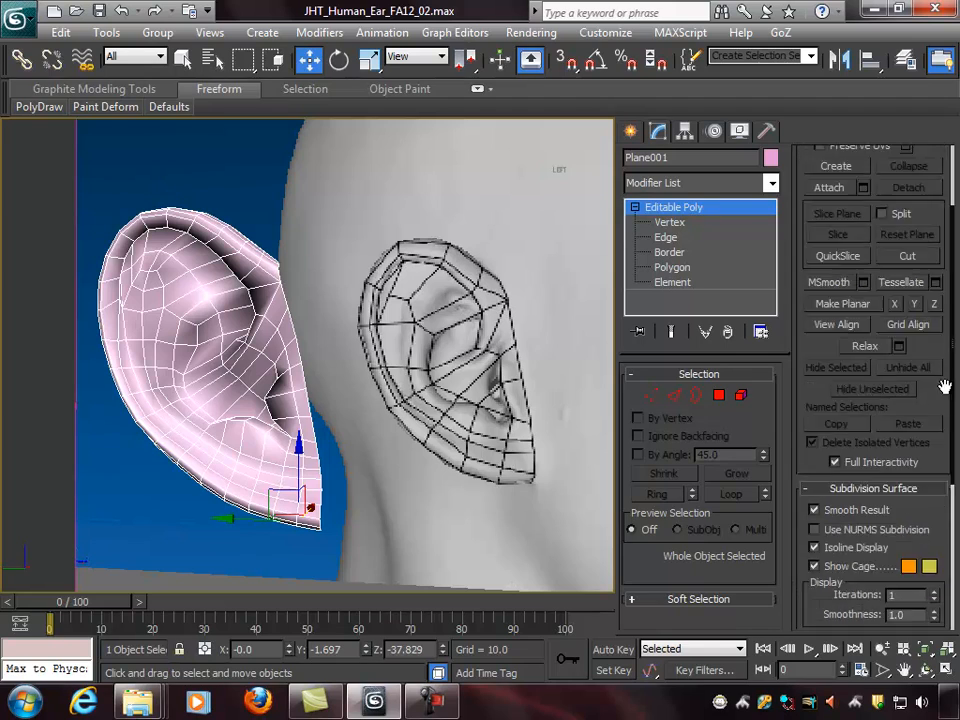
click(836, 456)
alt+middle_drag(405, 405, 398, 353)
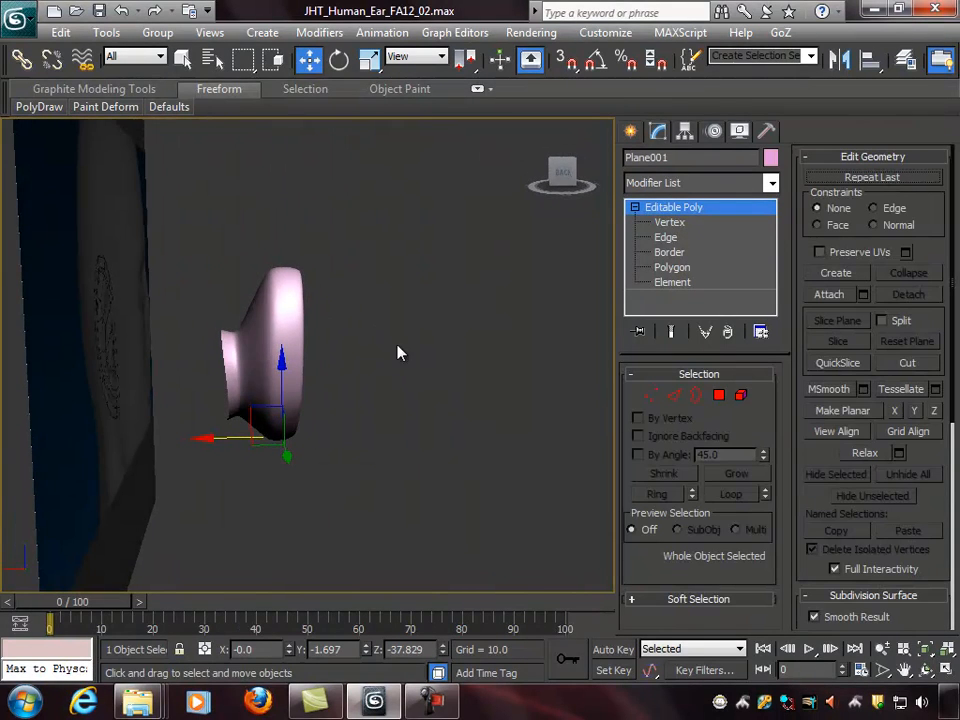
Step: Return to vertex editing and switch NURMS subdivision off
click(647, 396)
alt+middle_drag(463, 343, 866, 478)
drag(937, 431, 955, 287)
drag(938, 506, 949, 308)
drag(940, 374, 936, 131)
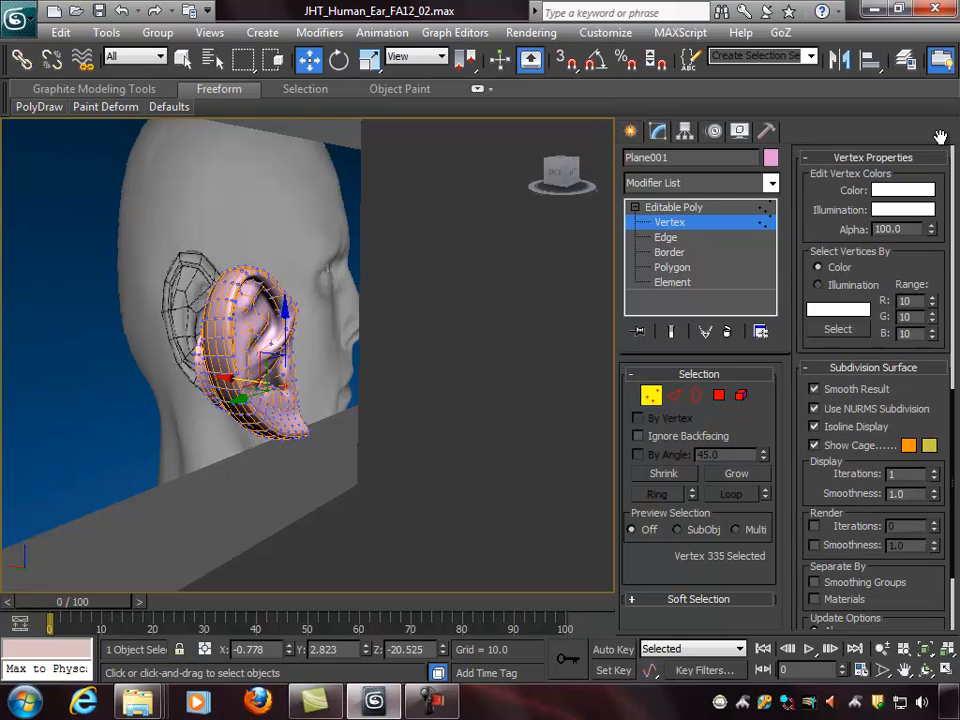
click(853, 406)
Step: Select the vertex loop that runs around the back of the ear's outer rim
alt+middle_drag(540, 380, 418, 386)
alt+middle_drag(391, 339, 345, 340)
scroll(297, 411, up, 3)
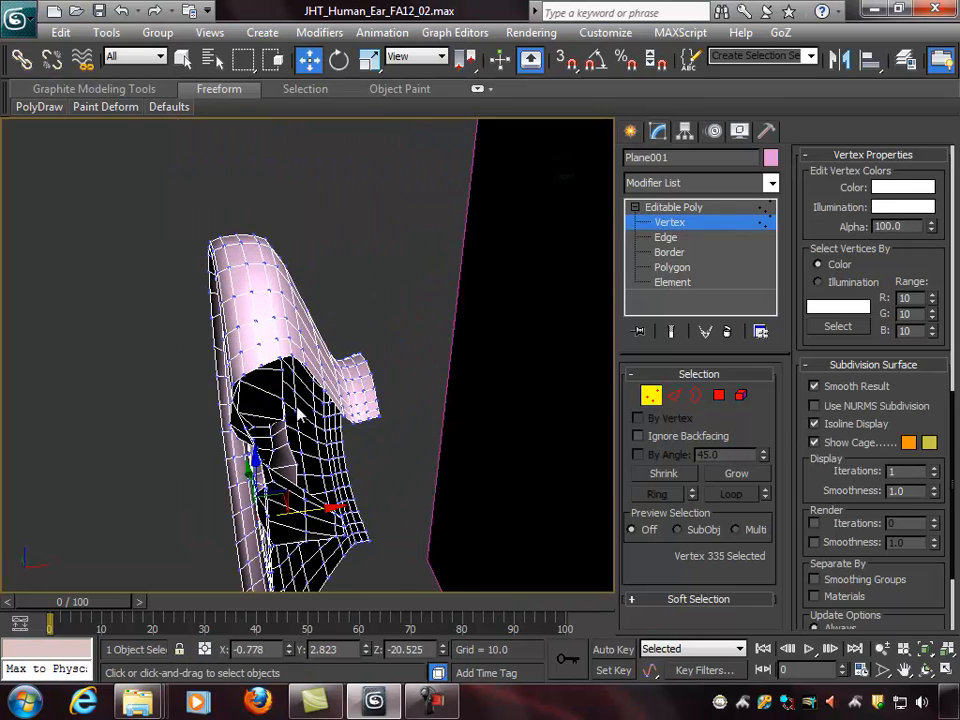
alt+middle_drag(293, 389, 270, 366)
click(264, 374)
alt+middle_drag(300, 417, 374, 414)
scroll(376, 416, up, 5)
scroll(394, 411, down, 10)
scroll(388, 432, up, 10)
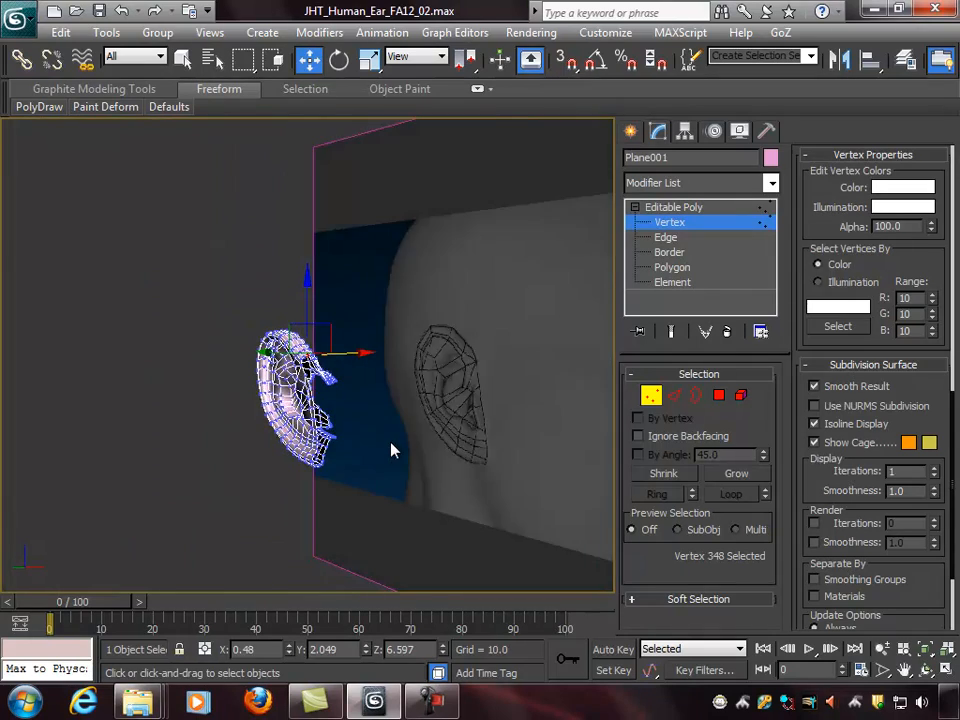
alt+middle_drag(408, 393, 408, 343)
shift+click(306, 562)
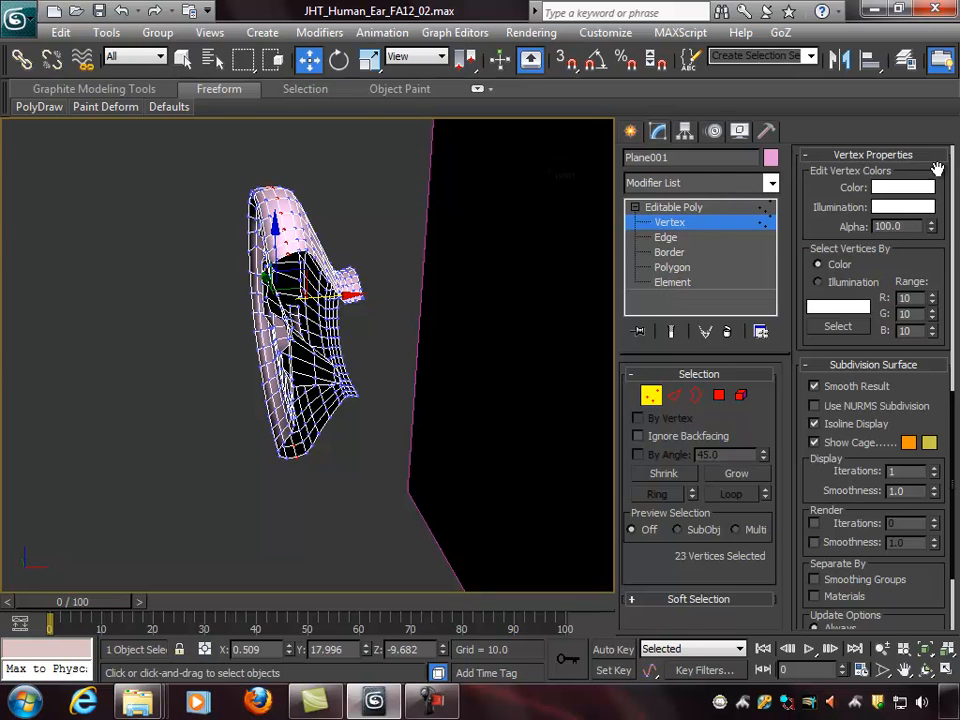
Step: Enable soft selection for the rim loop with a falloff of 2.6
scroll(940, 372, up, 5)
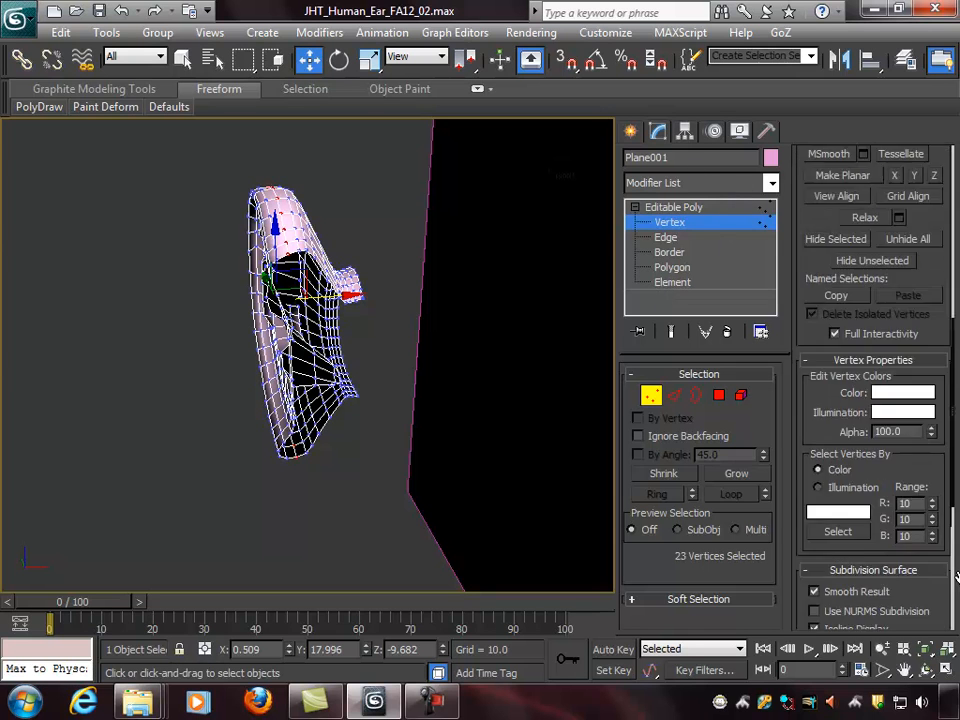
click(727, 598)
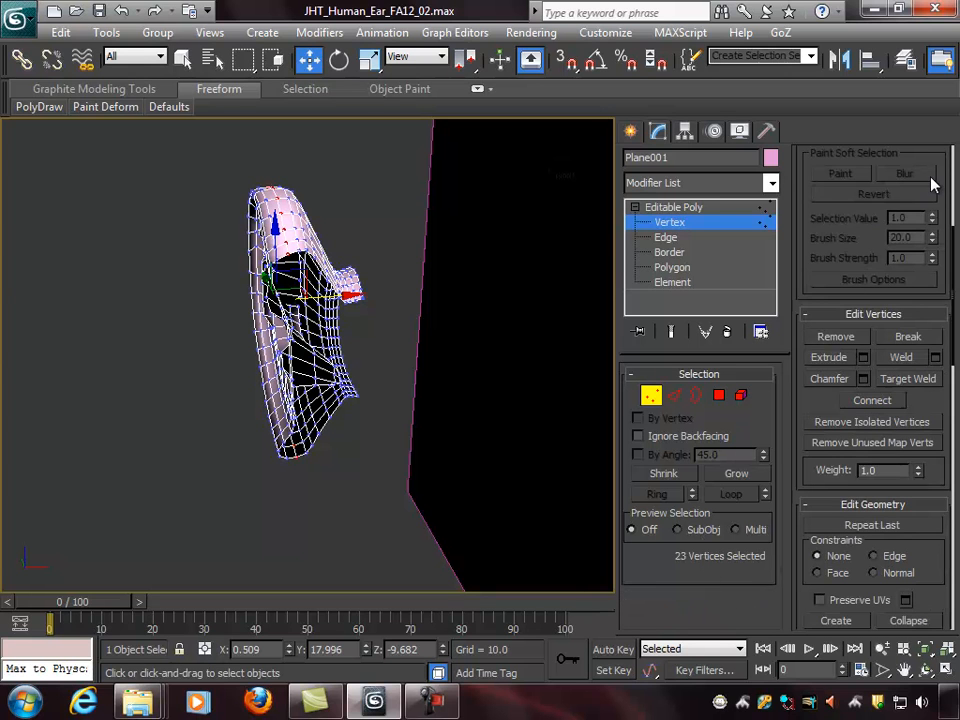
drag(936, 158, 935, 563)
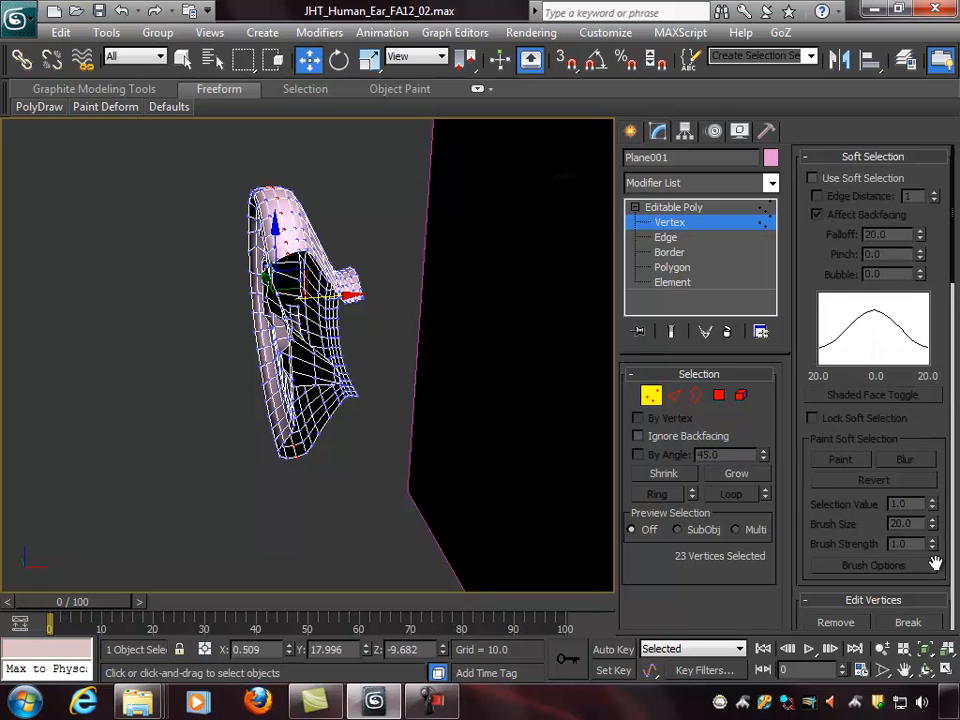
click(812, 178)
mouse_move(545, 235)
alt+middle_down()
mouse_move(536, 246)
mouse_move(560, 248)
alt+middle_up()
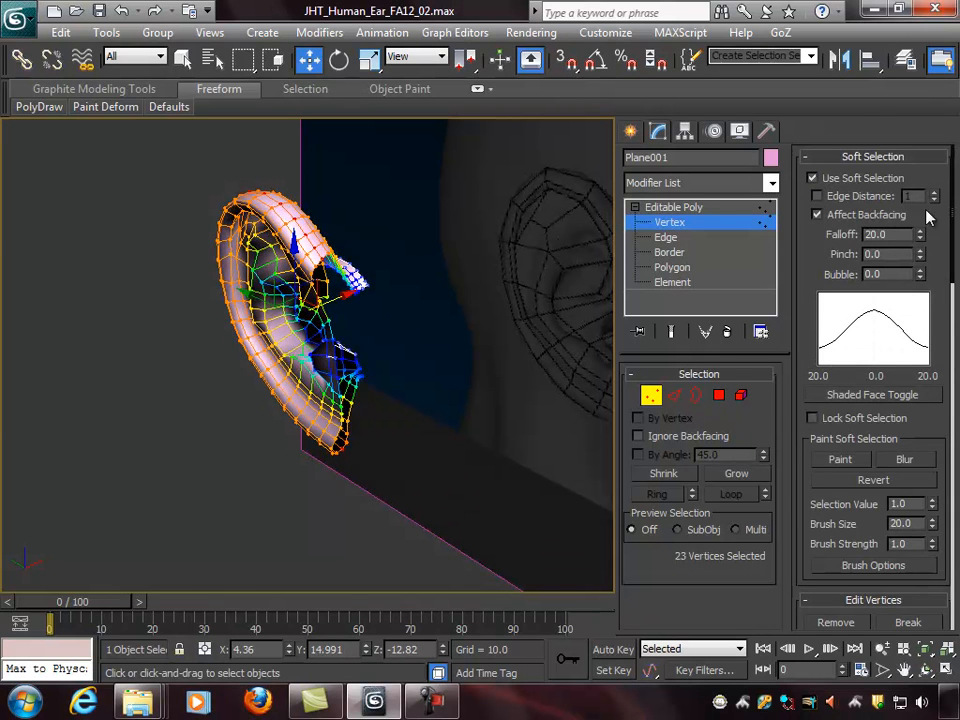
drag(918, 236, 930, 311)
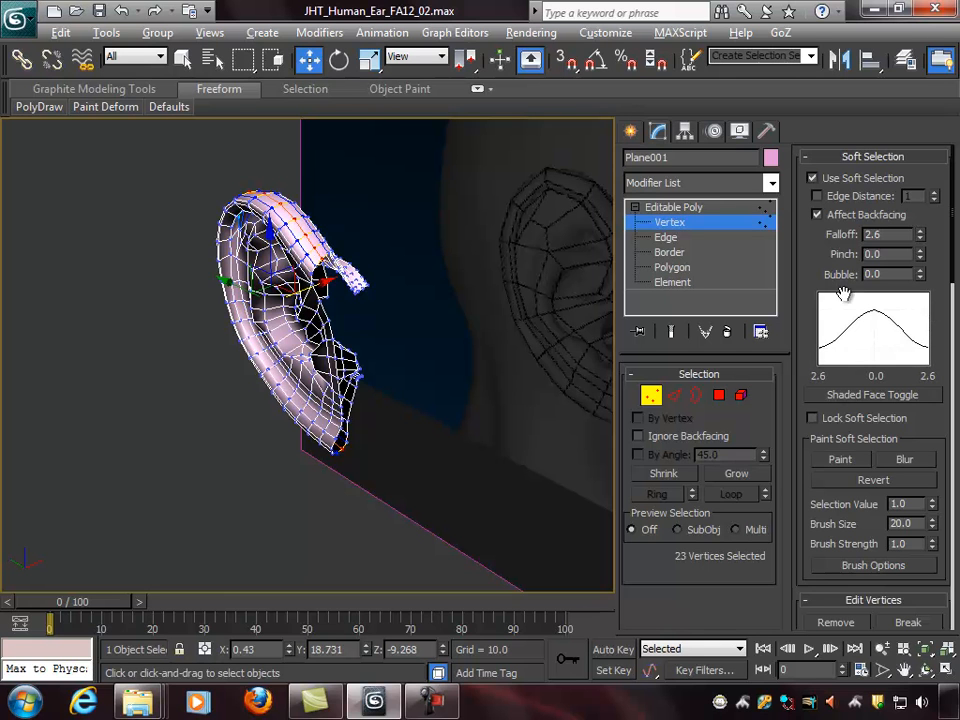
Step: Try scaling the rim loop up slightly, with the soft selection falloff raised to about 3.4
alt+middle_drag(540, 272, 390, 255)
alt+middle_drag(267, 218, 369, 216)
key(r)
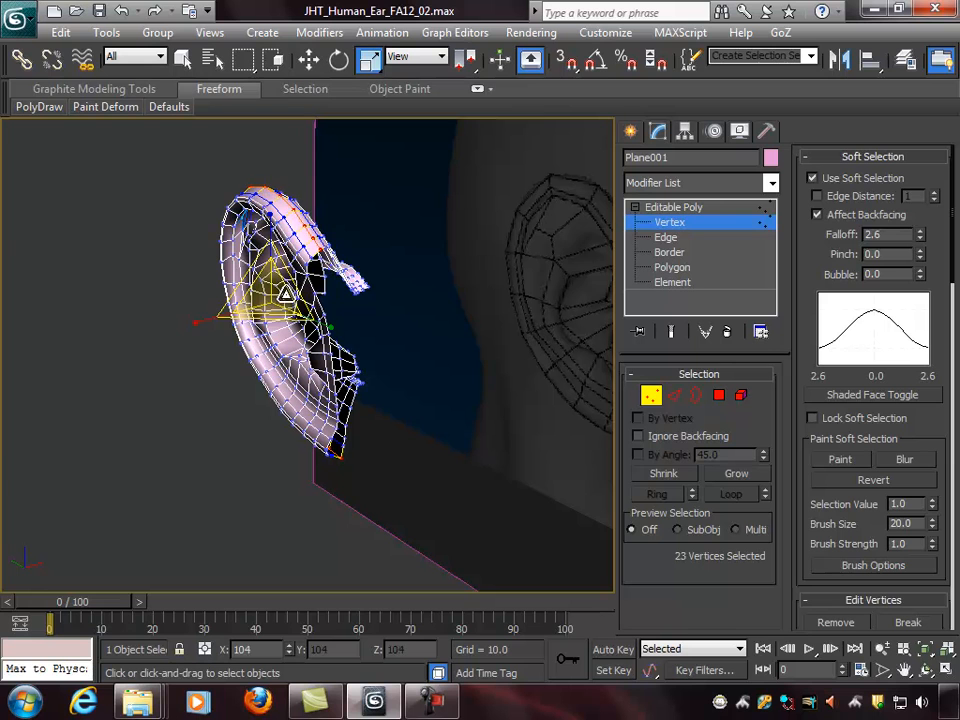
alt+middle_drag(469, 289, 437, 289)
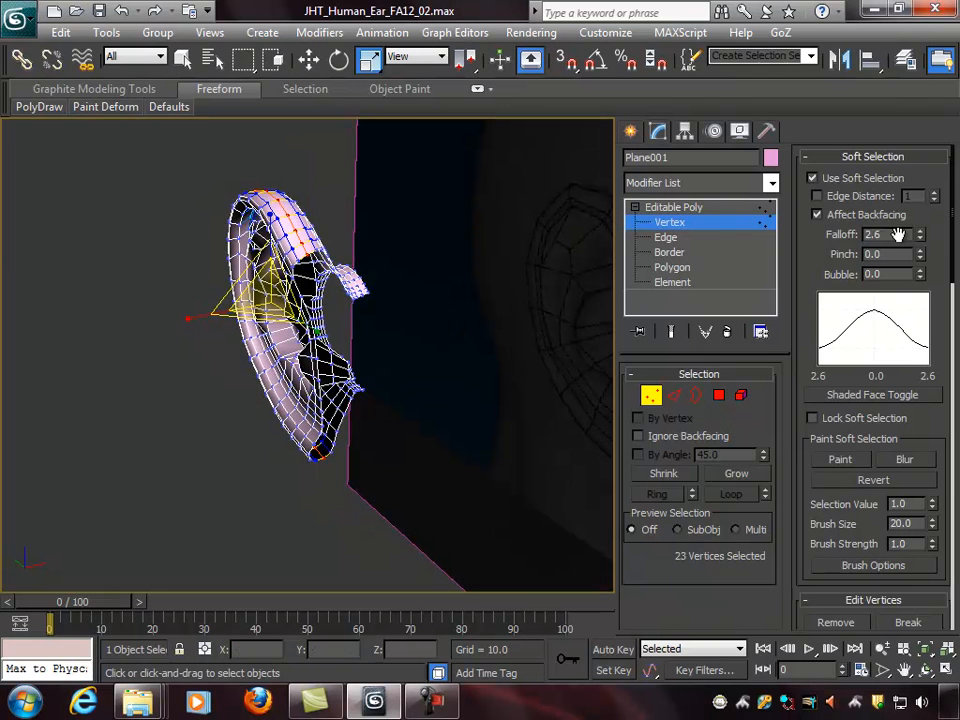
drag(920, 237, 930, 204)
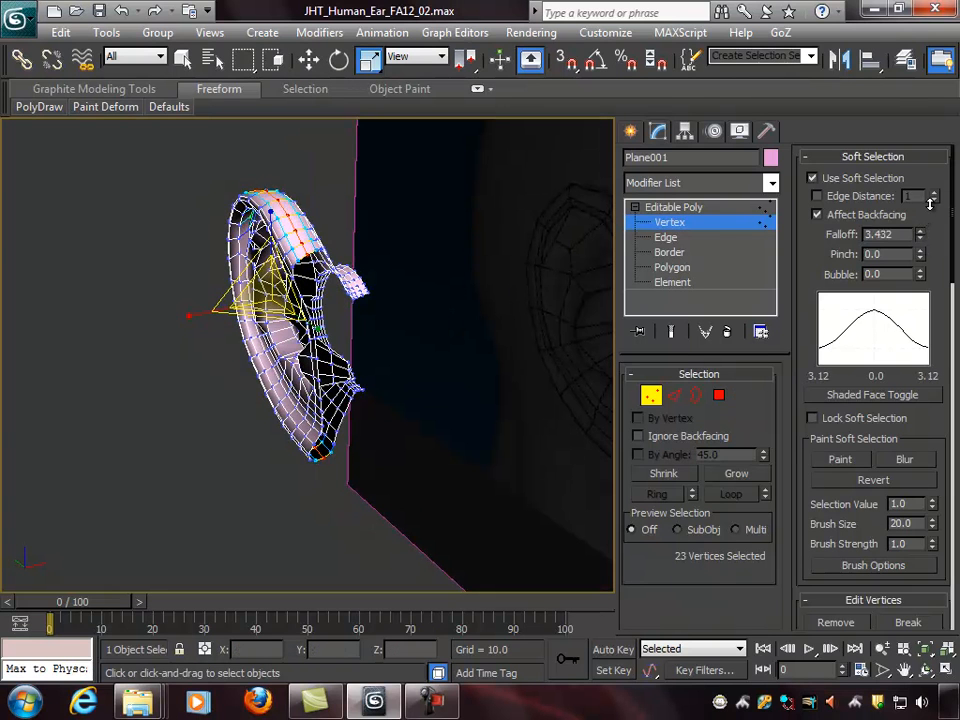
mouse_move(272, 292)
mouse_down()
mouse_move(293, 287)
mouse_move(281, 293)
mouse_up()
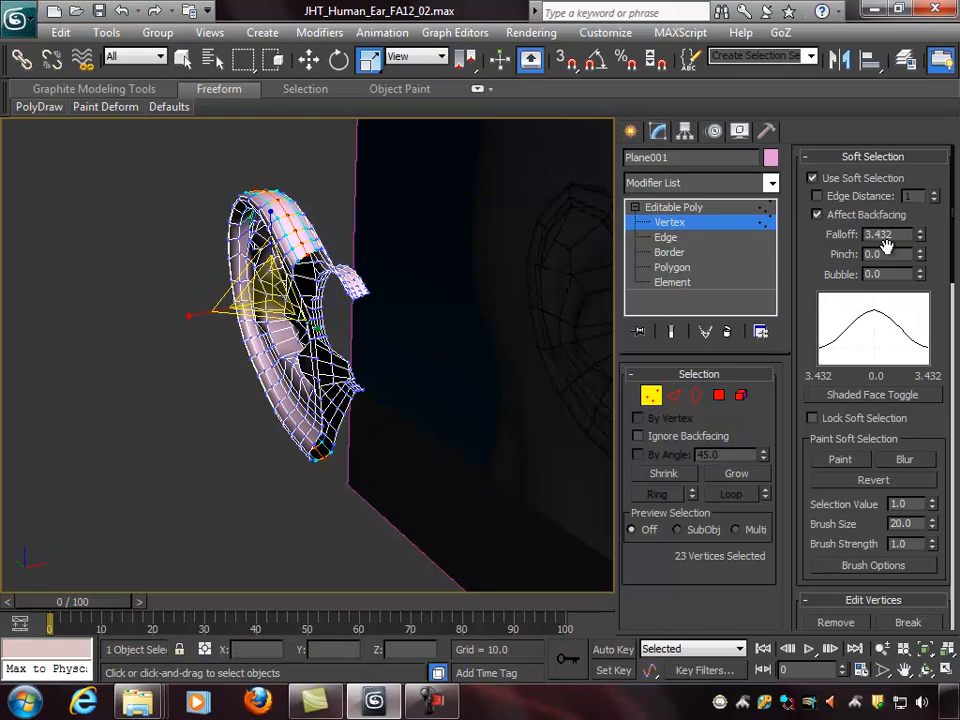
Step: Set the soft selection falloff to about 4.1, scale the rim loop up to 107% and deselect it
drag(921, 233, 893, 224)
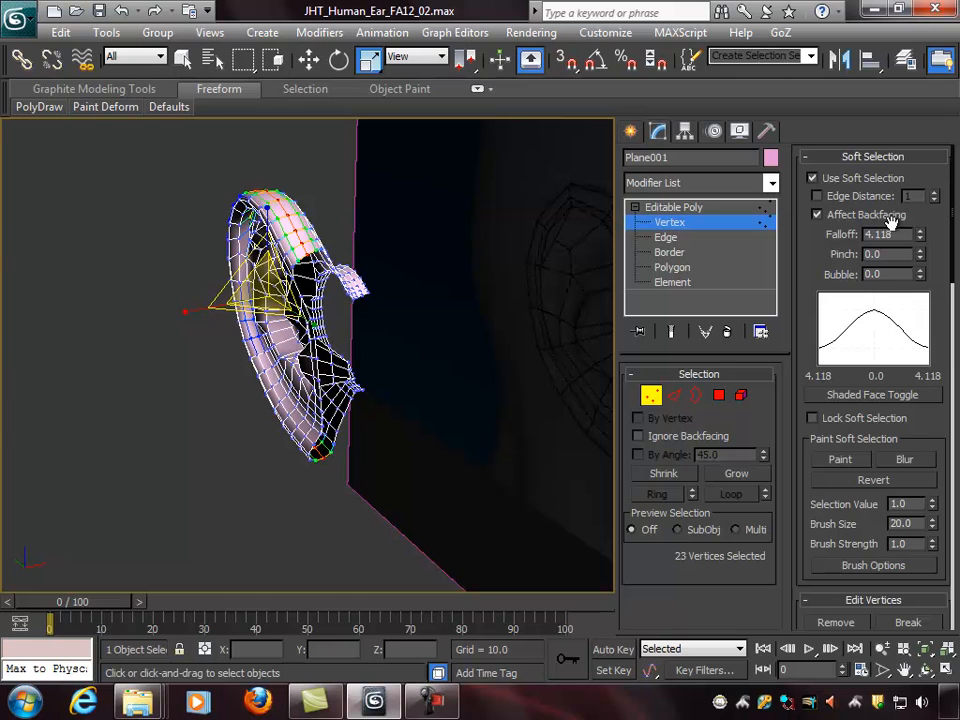
drag(262, 292, 288, 288)
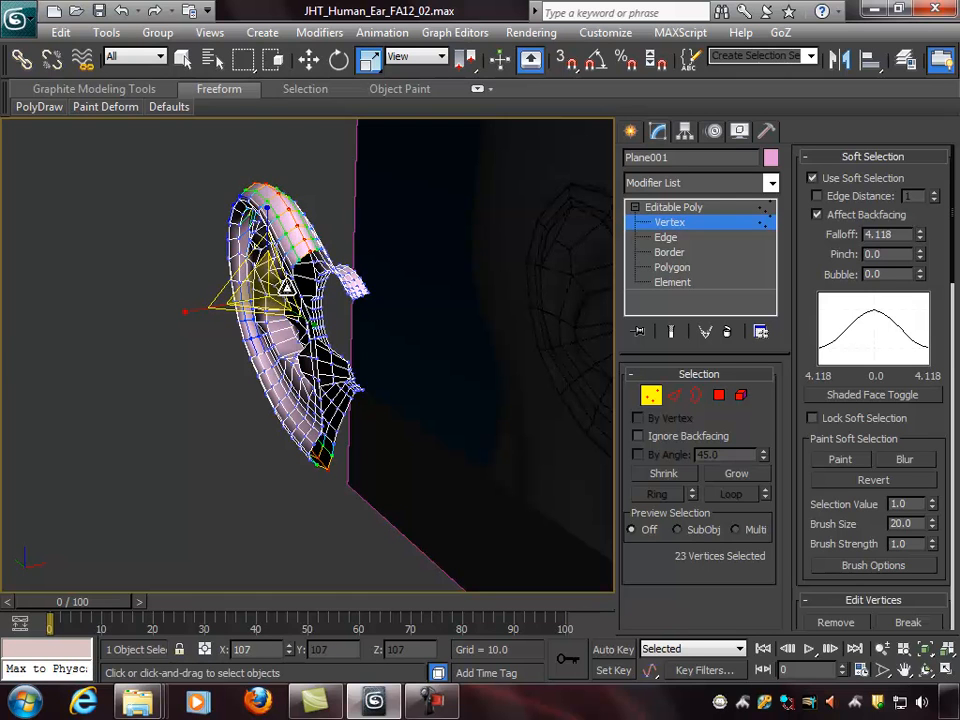
alt+middle_drag(286, 289, 593, 265)
click(489, 278)
alt+middle_drag(489, 278, 508, 262)
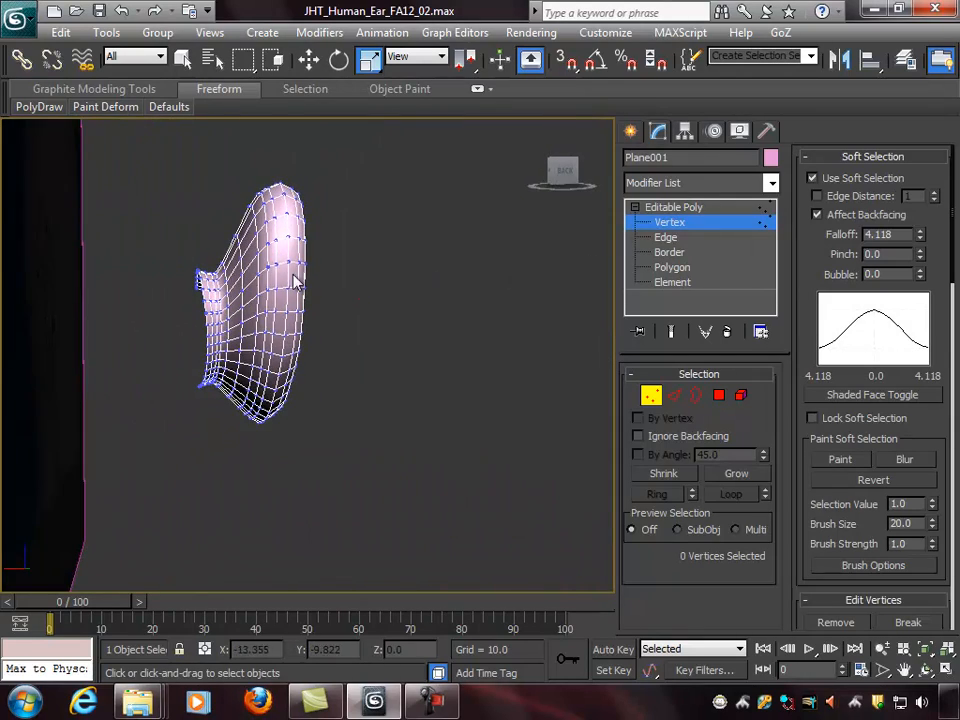
Step: Select the vertex loop between the rim and the base on the ear's back and move it toward the head, to about X 7.5
alt+middle_drag(257, 245, 240, 290)
alt+middle_drag(330, 317, 358, 490)
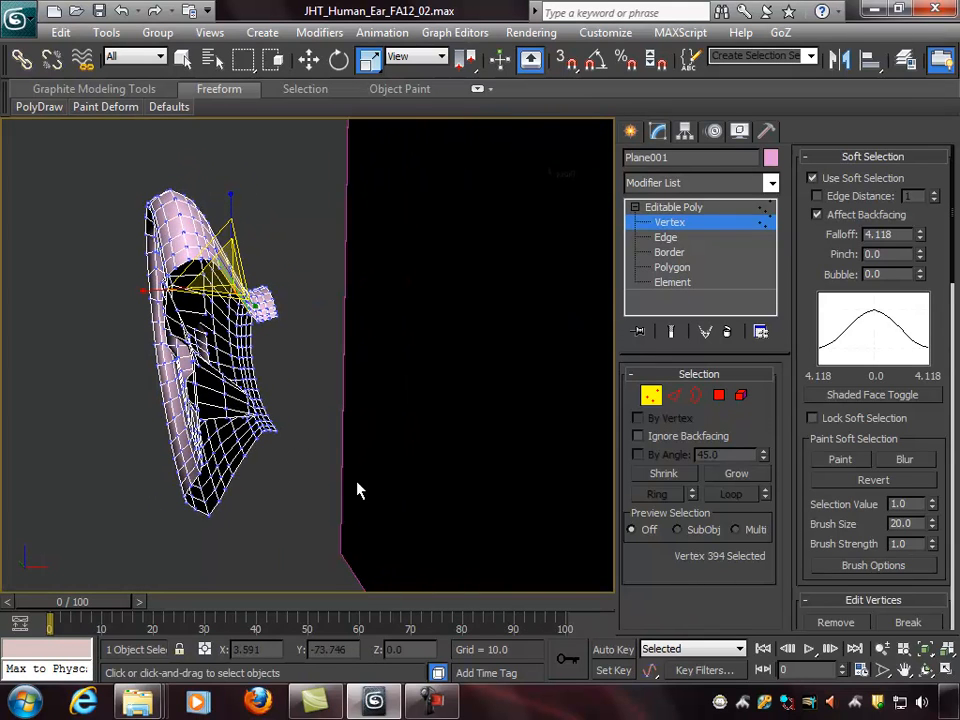
alt+middle_drag(268, 487, 234, 345)
shift+click(241, 457)
key(w)
drag(167, 356, 164, 357)
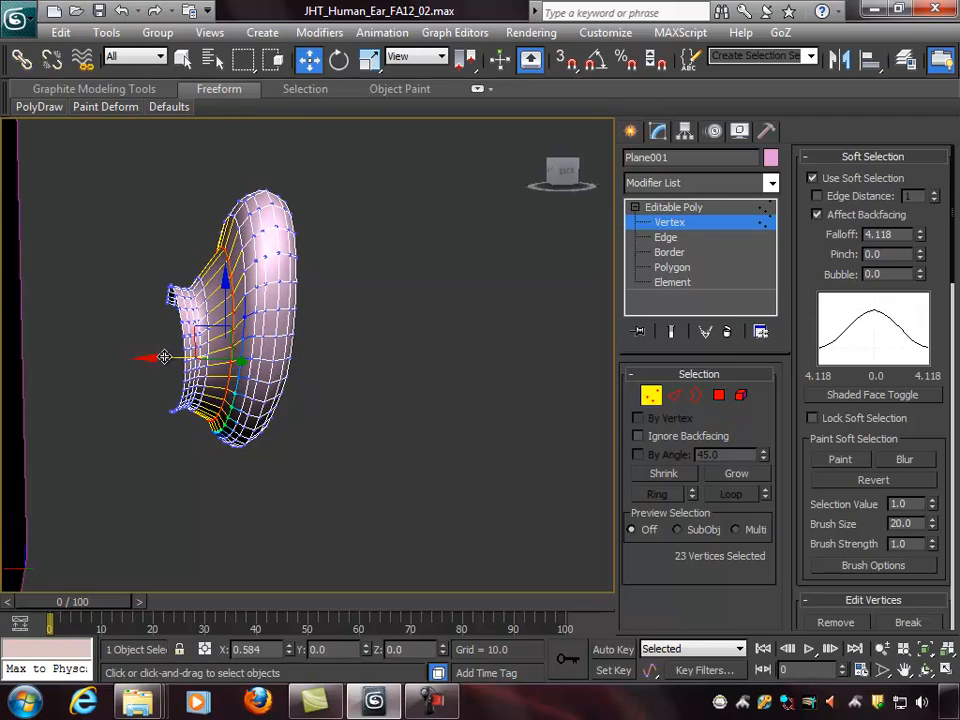
alt+middle_drag(348, 356, 201, 357)
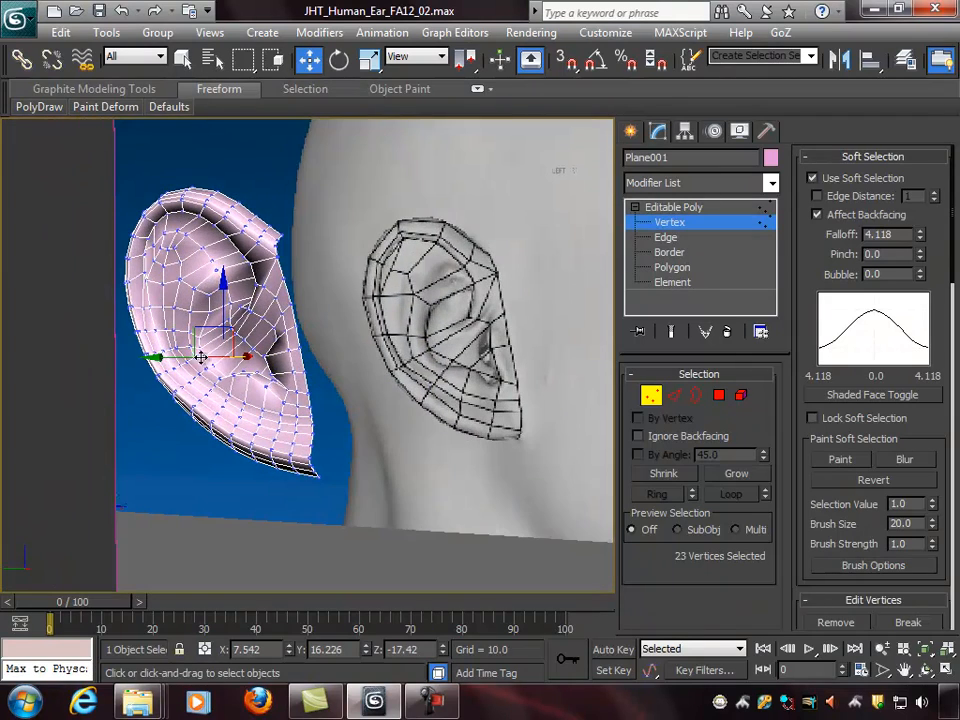
Step: Leave vertex editing and deselect the ear to check its overall shape against the wireframe reference
click(651, 396)
click(83, 366)
alt+middle_drag(83, 366, 305, 388)
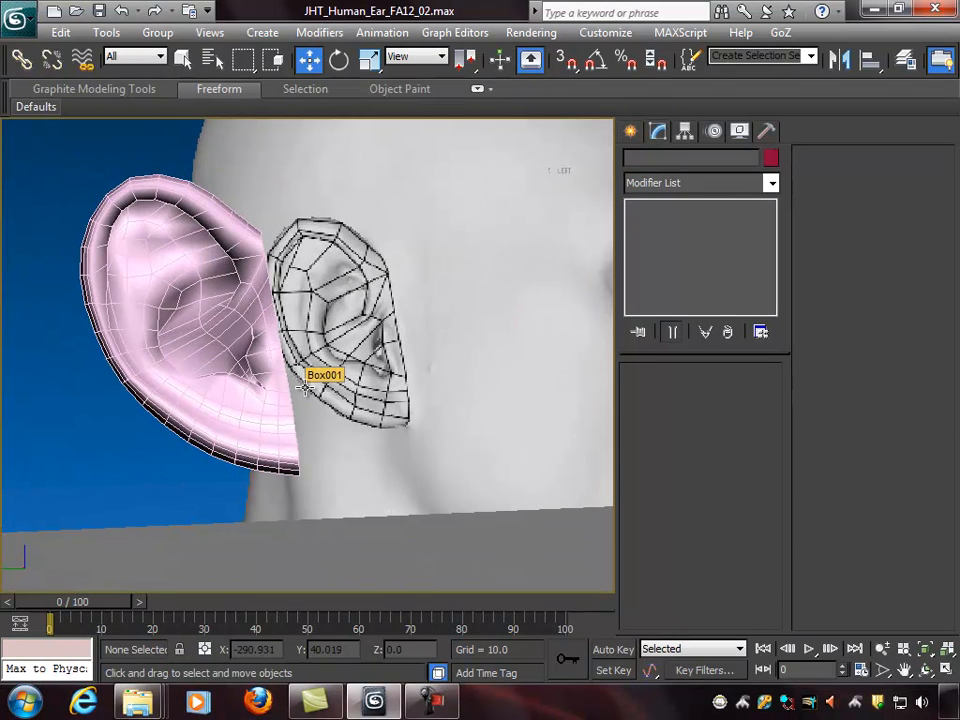
Step: Reselect the ear for vertex editing after inspecting it against the reference, and turn off soft selection
alt+middle_drag(305, 402, 183, 398)
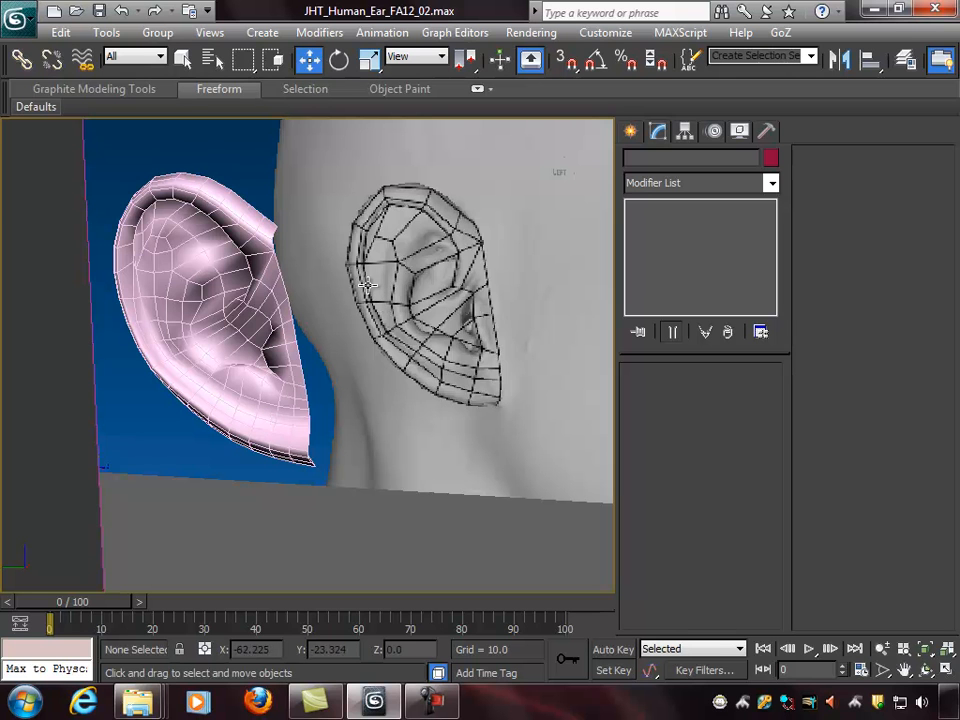
alt+middle_drag(194, 296, 336, 273)
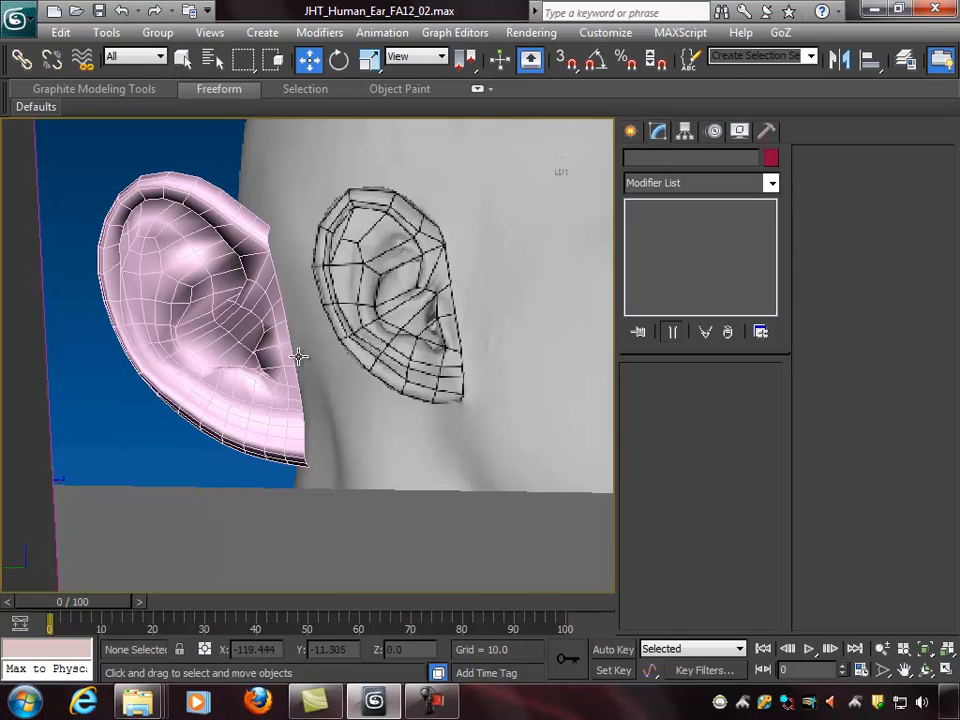
alt+middle_drag(298, 356, 280, 371)
middle_drag(172, 331, 204, 339)
scroll(200, 340, up, 2)
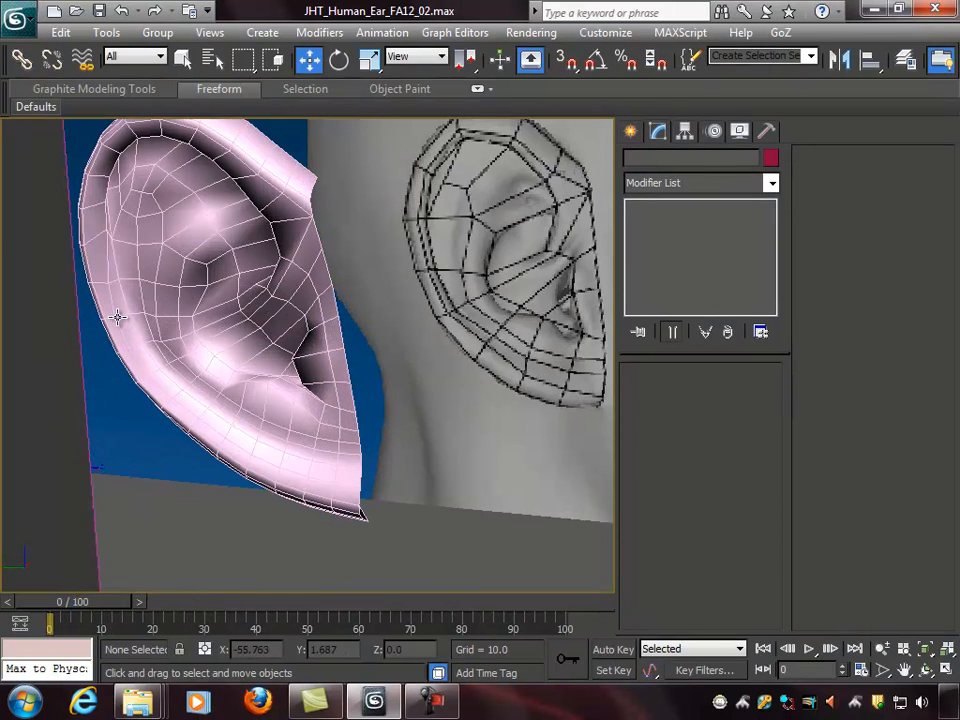
click(117, 317)
click(648, 396)
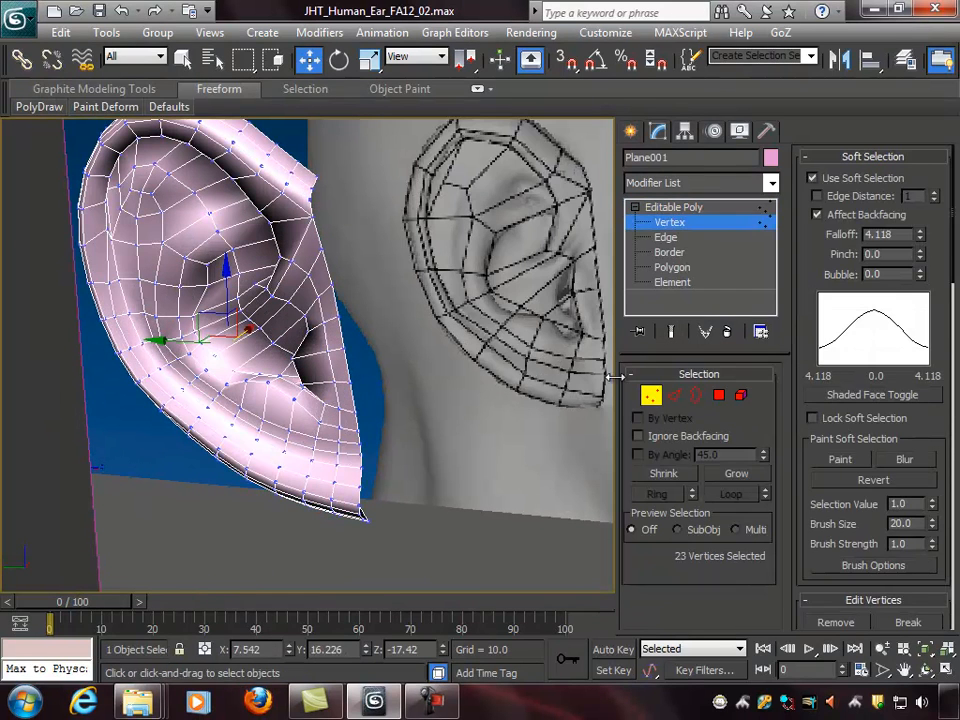
click(813, 178)
alt+middle_drag(252, 305, 153, 345)
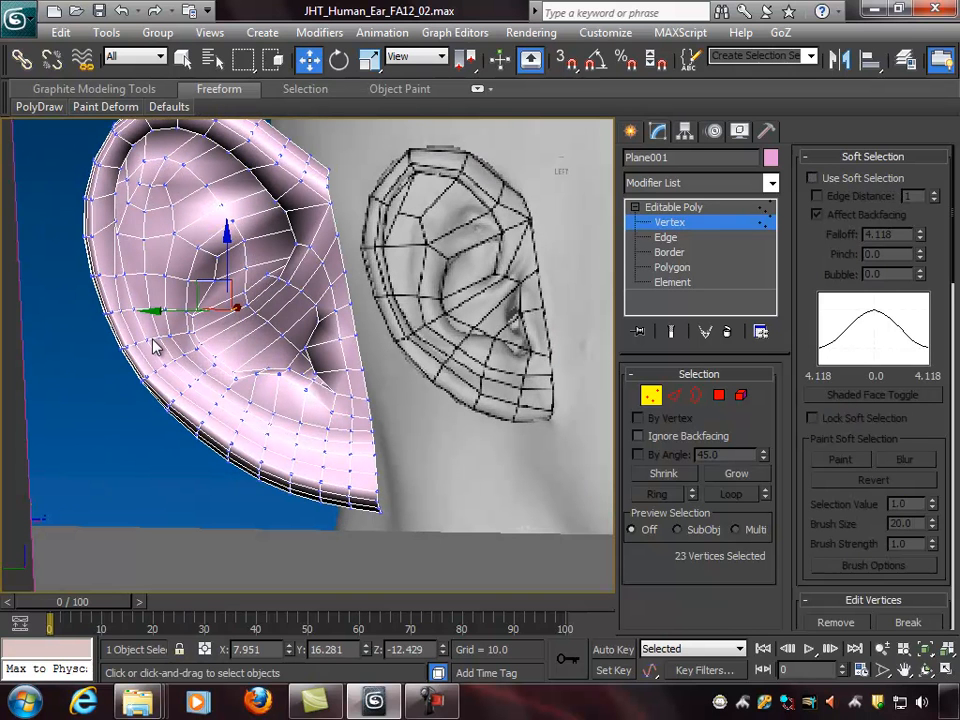
Step: Move four vertices inside the lower back rim slightly forward along Y, and nudge the vertex above them to about Y 29.3
click(120, 311)
ctrl+click(135, 344)
ctrl+click(155, 371)
ctrl+click(179, 395)
alt+middle_drag(184, 392, 263, 408)
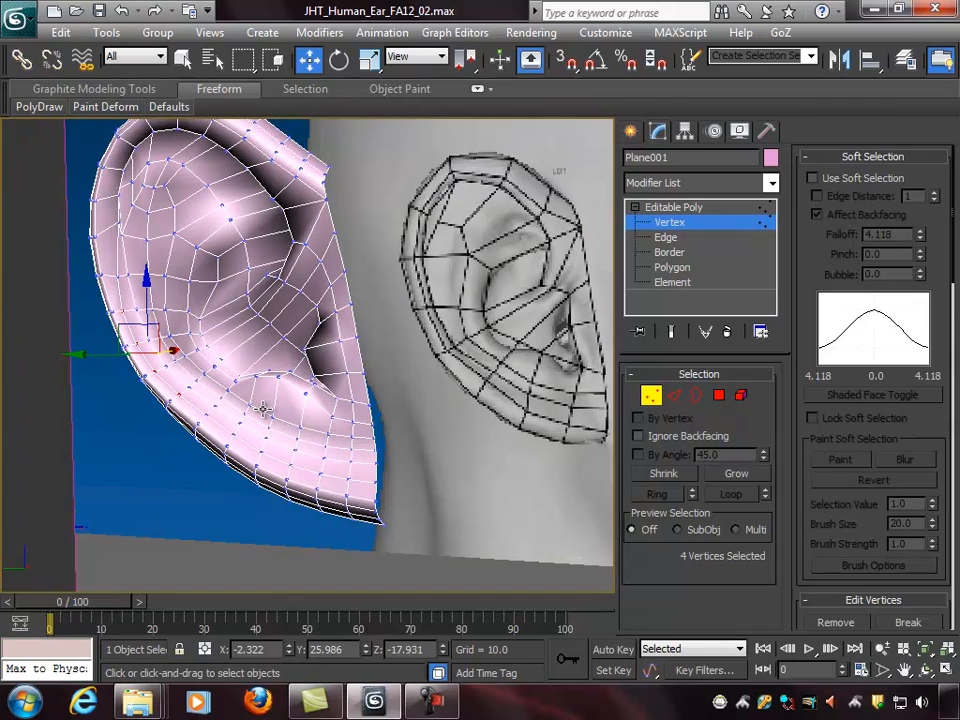
alt+middle_drag(124, 374, 77, 356)
drag(78, 356, 87, 356)
click(113, 275)
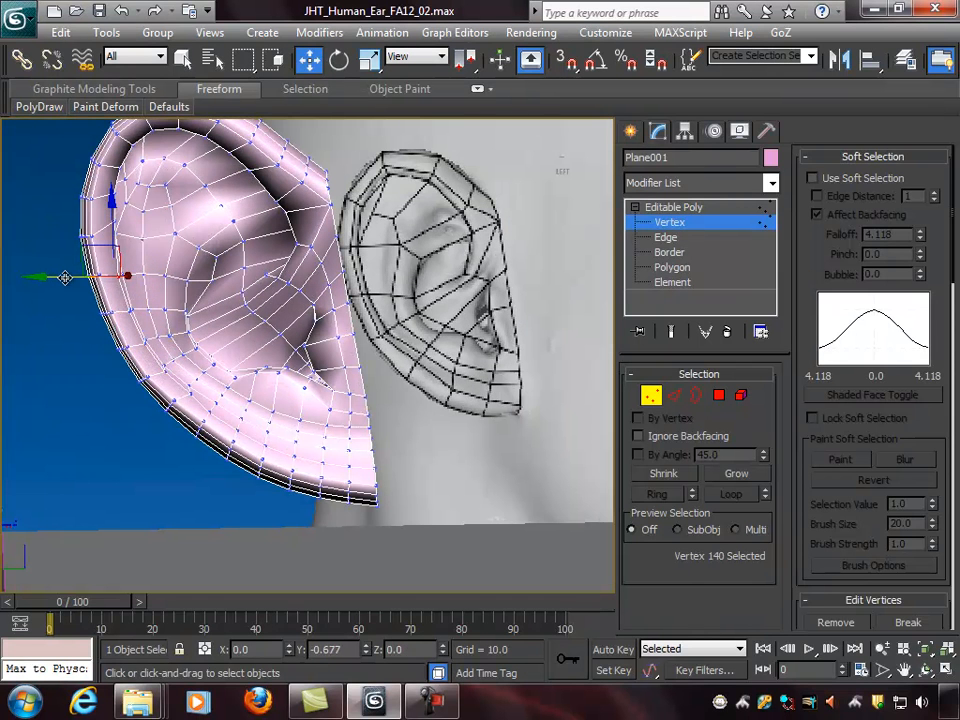
alt+middle_drag(66, 283, 449, 428)
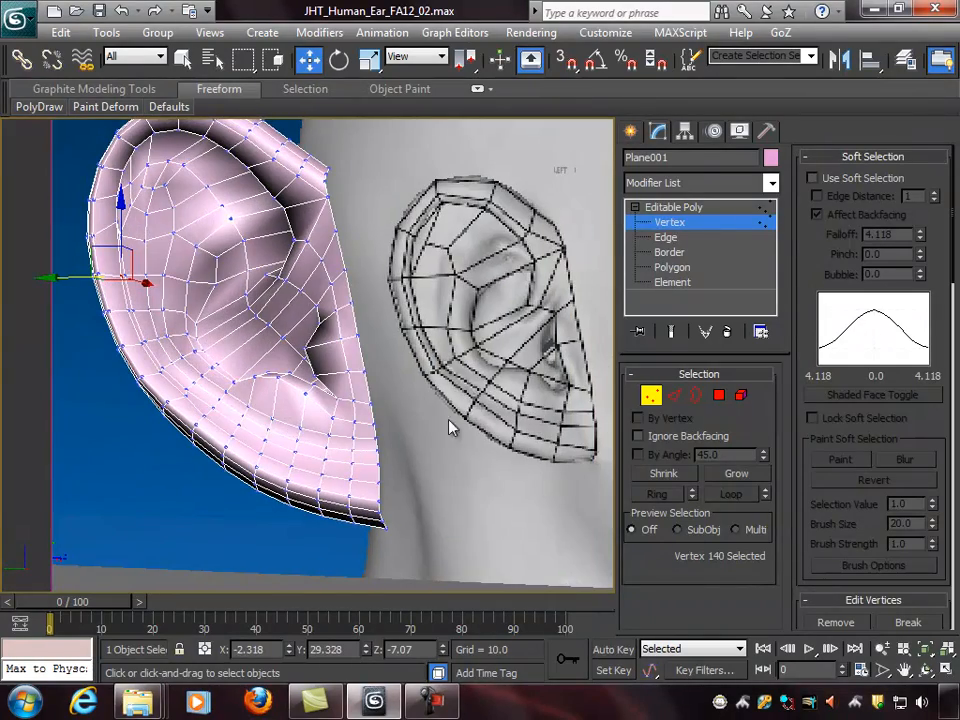
alt+middle_drag(210, 408, 200, 425)
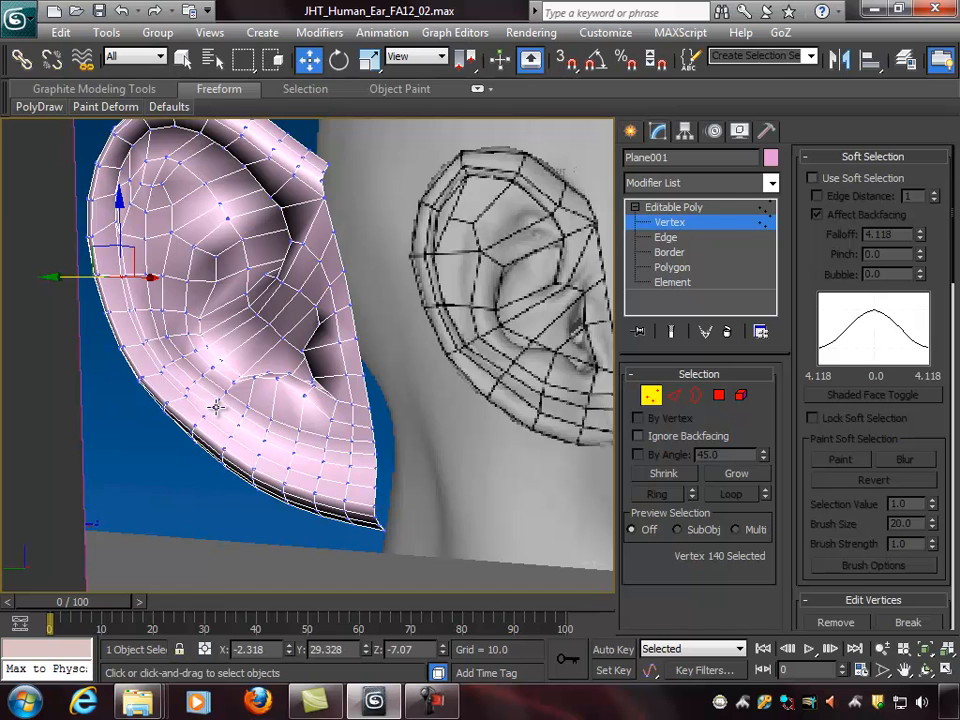
Step: Select seven vertices along the groove inside the ear's back rim and move them slightly outward along Y, to about Y 26
click(216, 406)
click(166, 372)
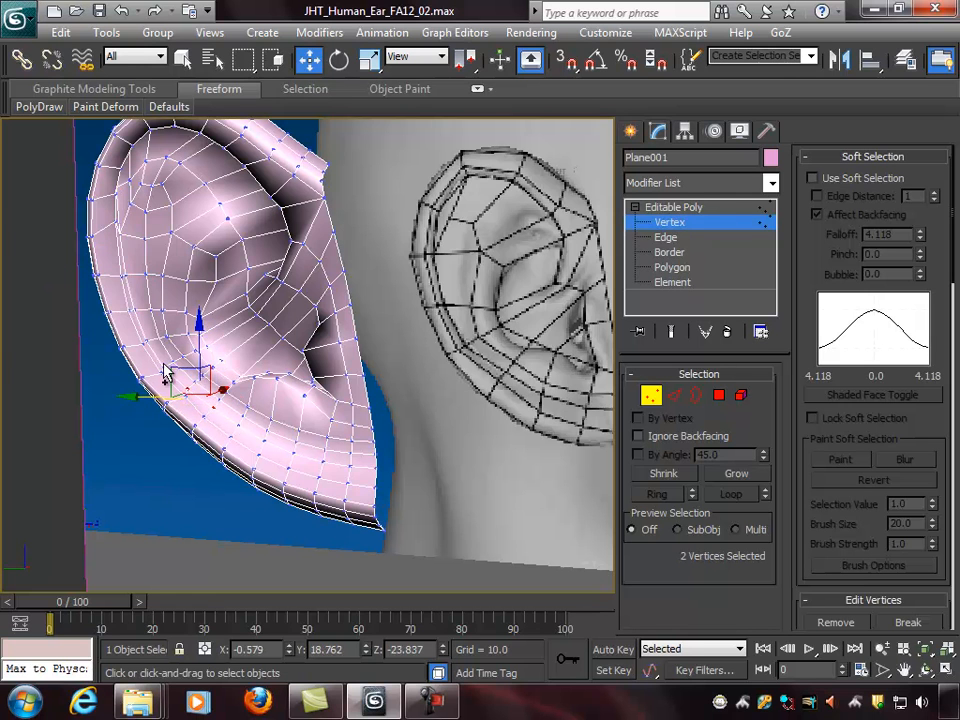
ctrl+click(161, 368)
ctrl+click(148, 341)
ctrl+click(134, 311)
alt+middle_drag(246, 335, 146, 288)
ctrl+click(128, 271)
alt+middle_drag(248, 310, 219, 294)
alt+middle_drag(160, 251, 141, 250)
ctrl+click(93, 174)
alt+middle_drag(93, 174, 107, 334)
drag(107, 333, 97, 333)
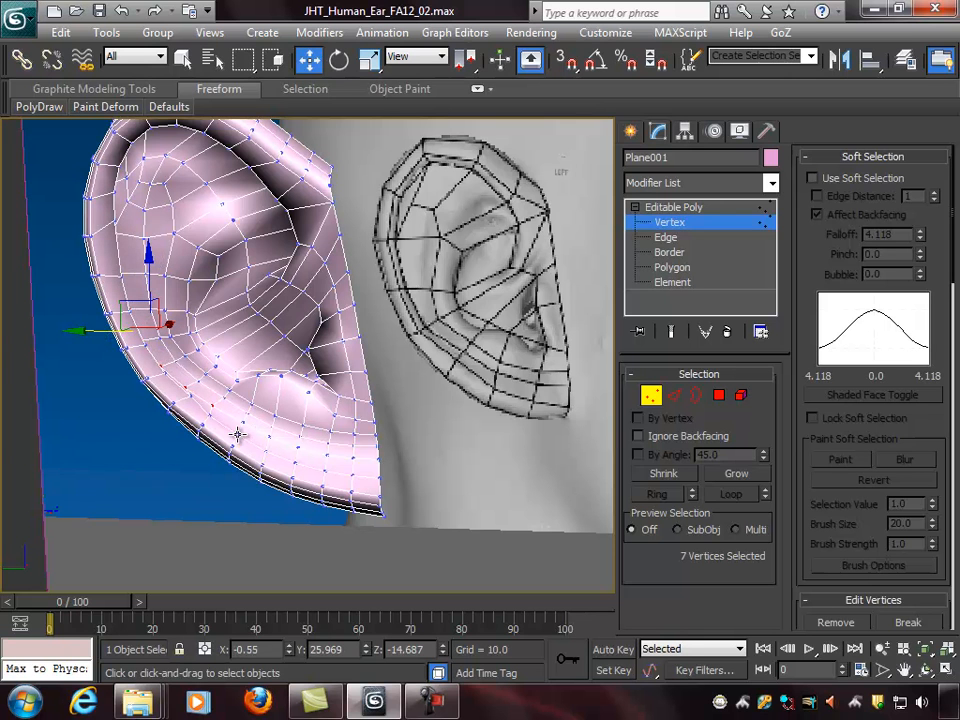
Step: Select two vertices inside the lower rim and move them to about Z -26.5 and X -2.2
click(237, 433)
ctrl+click(208, 414)
alt+middle_drag(296, 448, 261, 388)
drag(222, 361, 223, 351)
alt+middle_drag(228, 416, 272, 416)
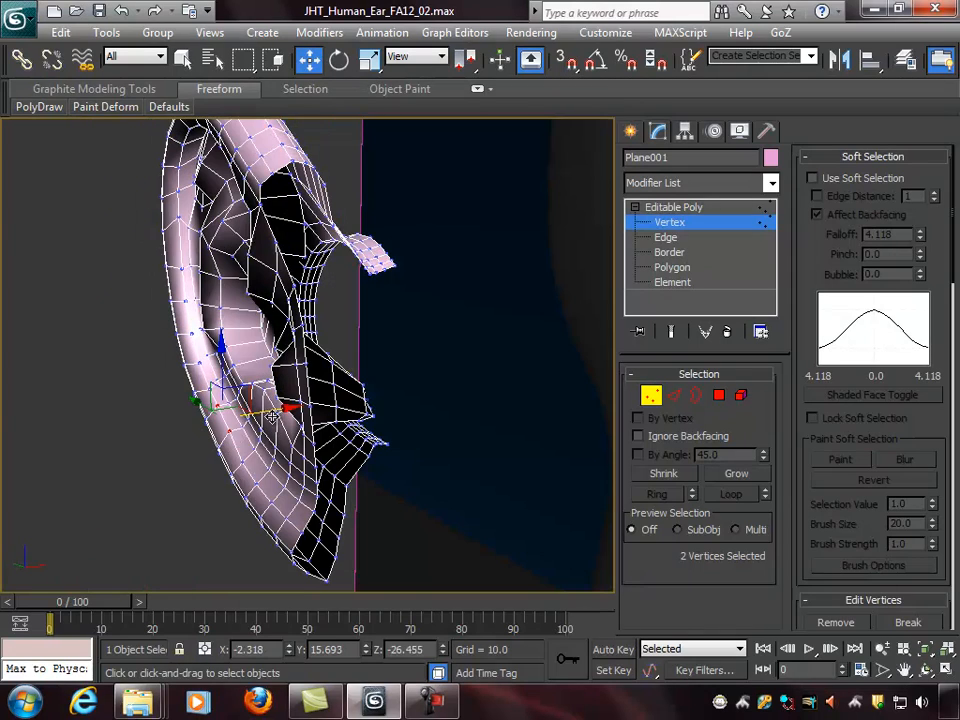
drag(283, 408, 289, 408)
alt+middle_drag(284, 410, 399, 454)
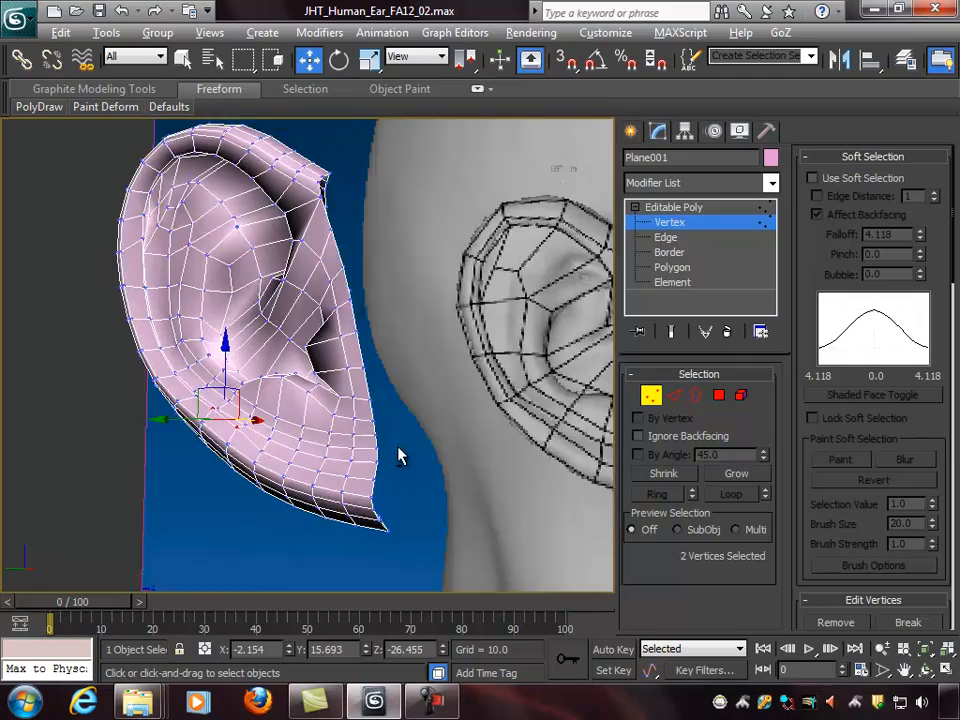
Step: Select two vertices on the rim near the ear lobe and move them slightly away from the head with soft selection on
scroll(395, 450, up, 6)
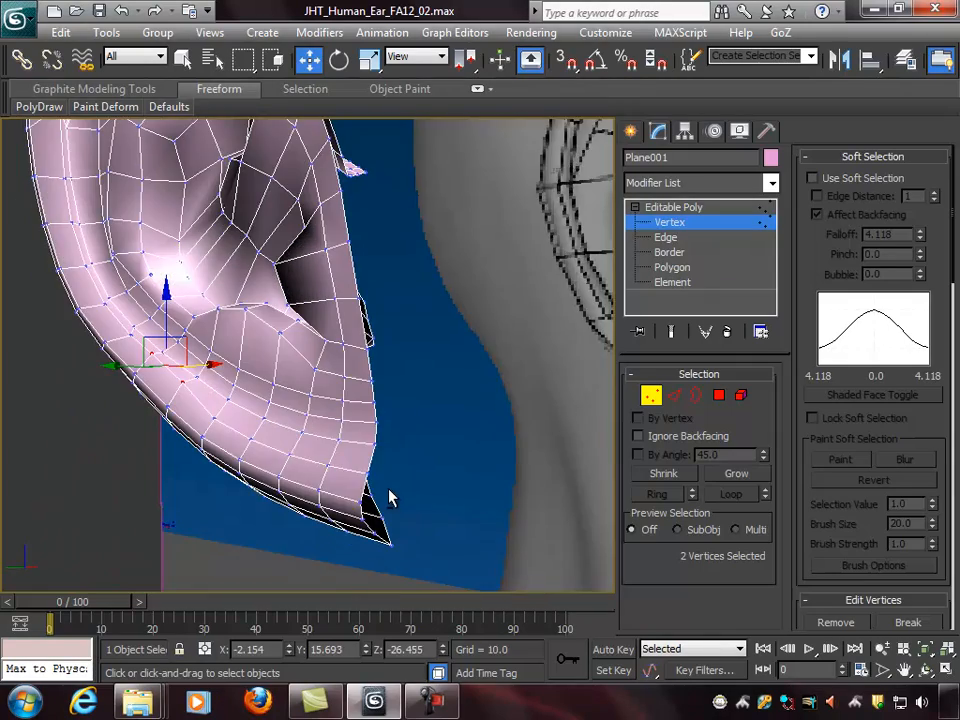
alt+middle_drag(390, 497, 345, 413)
click(342, 418)
ctrl+click(343, 414)
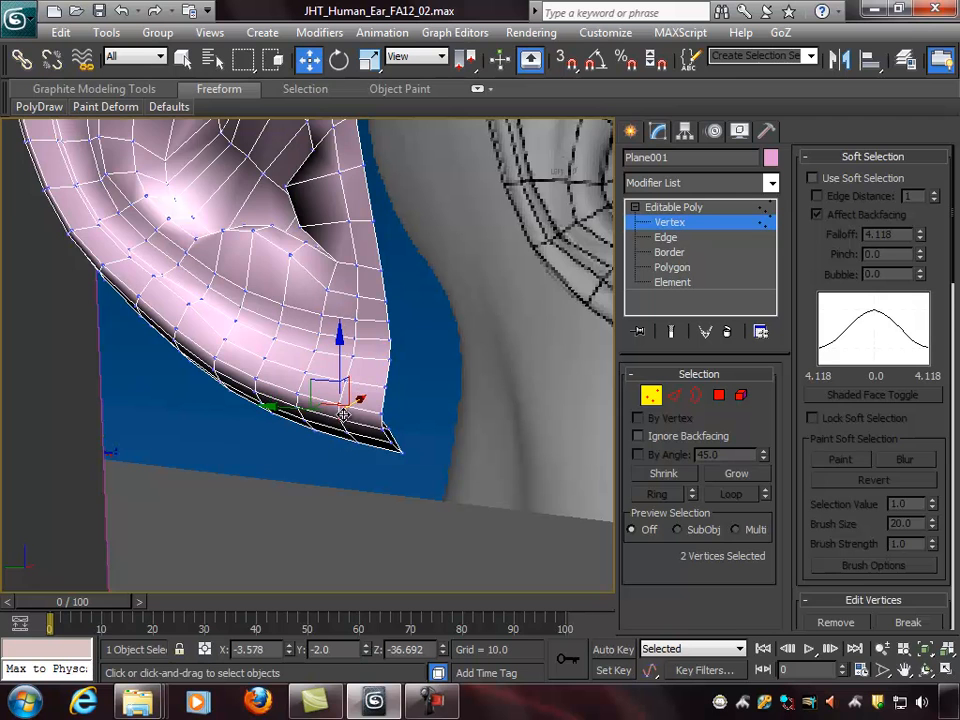
click(850, 180)
alt+middle_drag(540, 295, 390, 430)
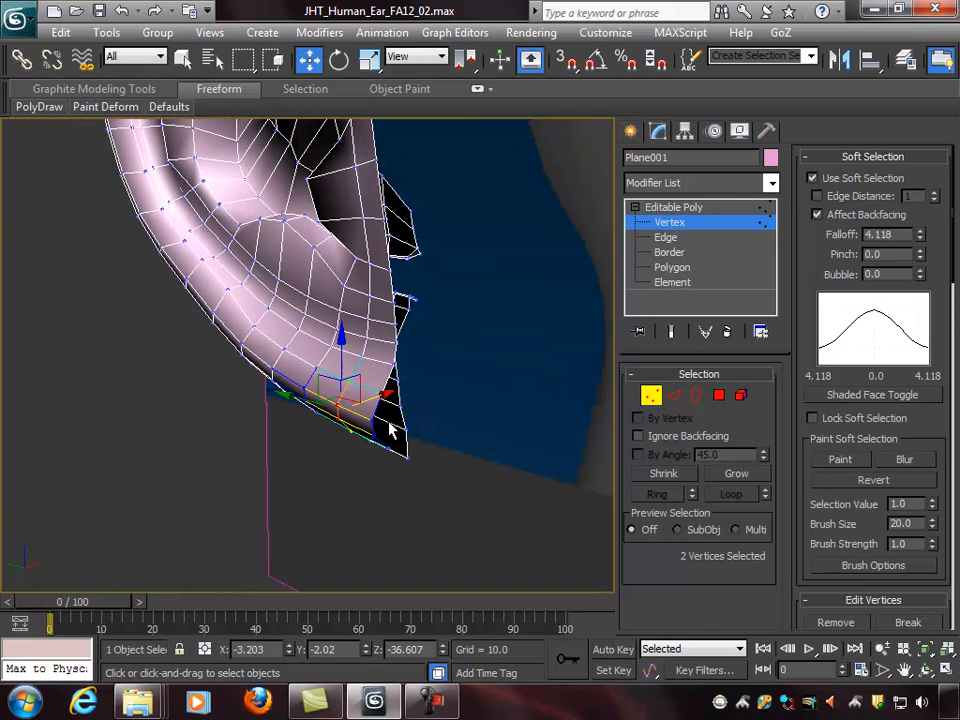
drag(378, 401, 376, 399)
alt+middle_drag(381, 386, 361, 398)
Step: Select the next two vertices back along the lobe's rim and move them slightly away from the head
click(291, 397)
ctrl+click(291, 409)
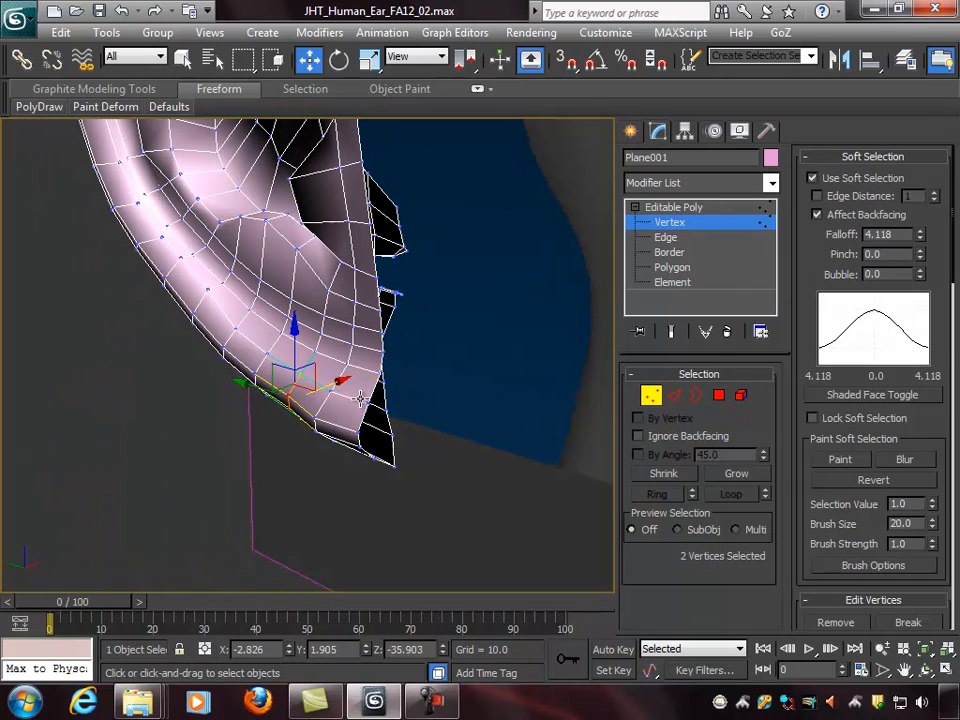
mouse_move(346, 379)
mouse_down()
mouse_move(335, 385)
mouse_move(343, 384)
mouse_up()
alt+middle_drag(377, 386, 434, 371)
Step: Select two vertices inside the lobe's rim, raise them slightly along Z with soft selection, and deselect them
alt+middle_drag(396, 412, 324, 336)
click(327, 381)
ctrl+click(330, 384)
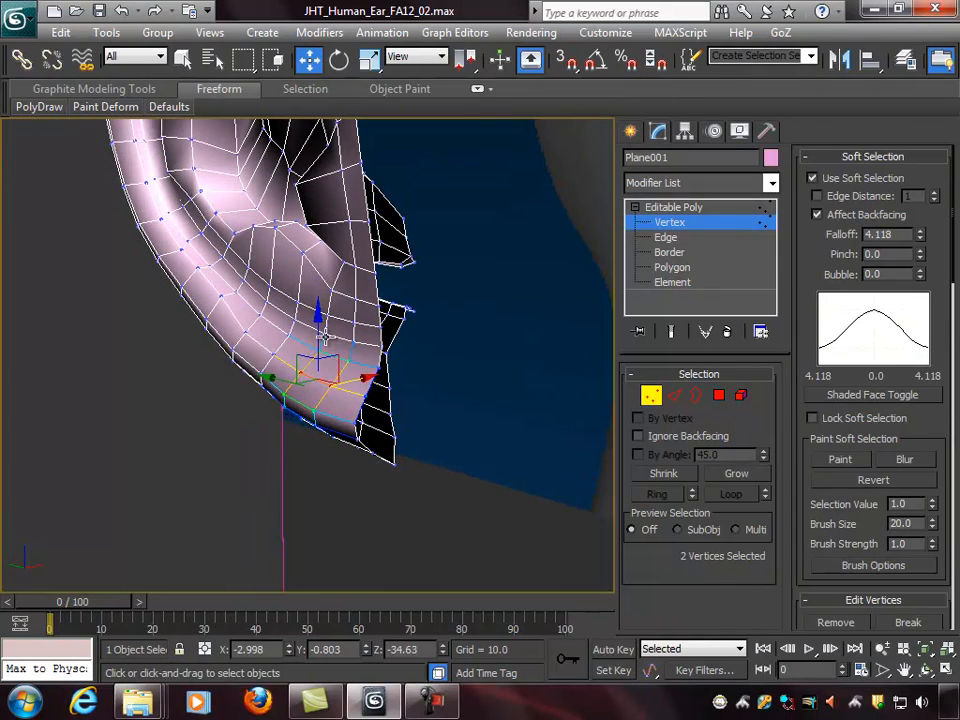
drag(318, 316, 321, 298)
alt+middle_drag(322, 307, 466, 392)
click(527, 358)
scroll(474, 375, down, 2)
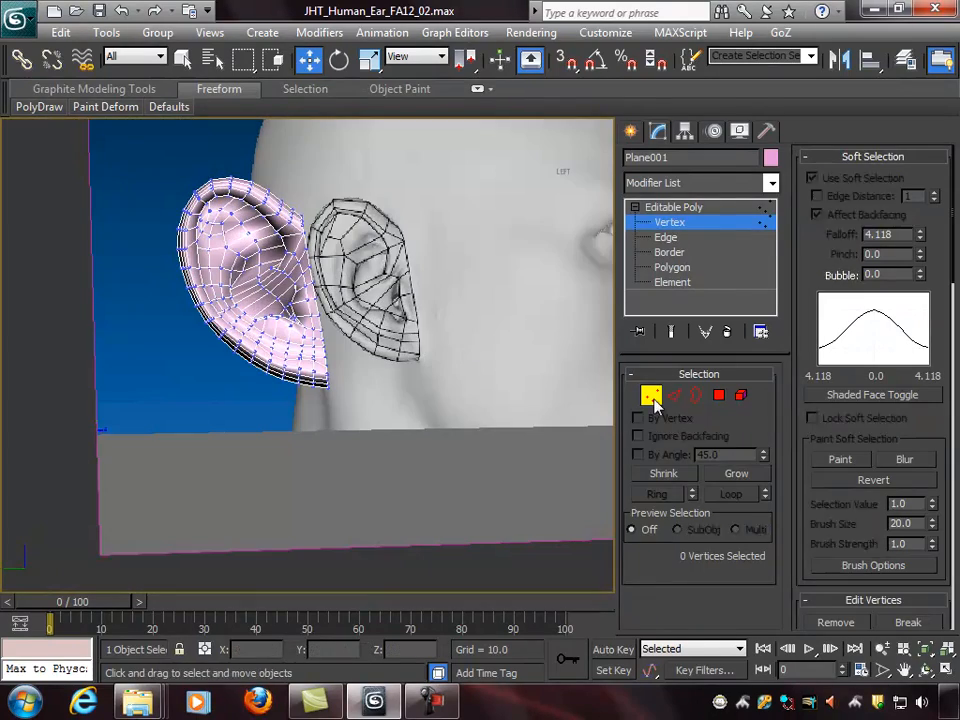
Step: Leave vertex editing and hide the ear's mesh edges to check its shaded surface
click(652, 398)
alt+middle_drag(407, 405, 454, 438)
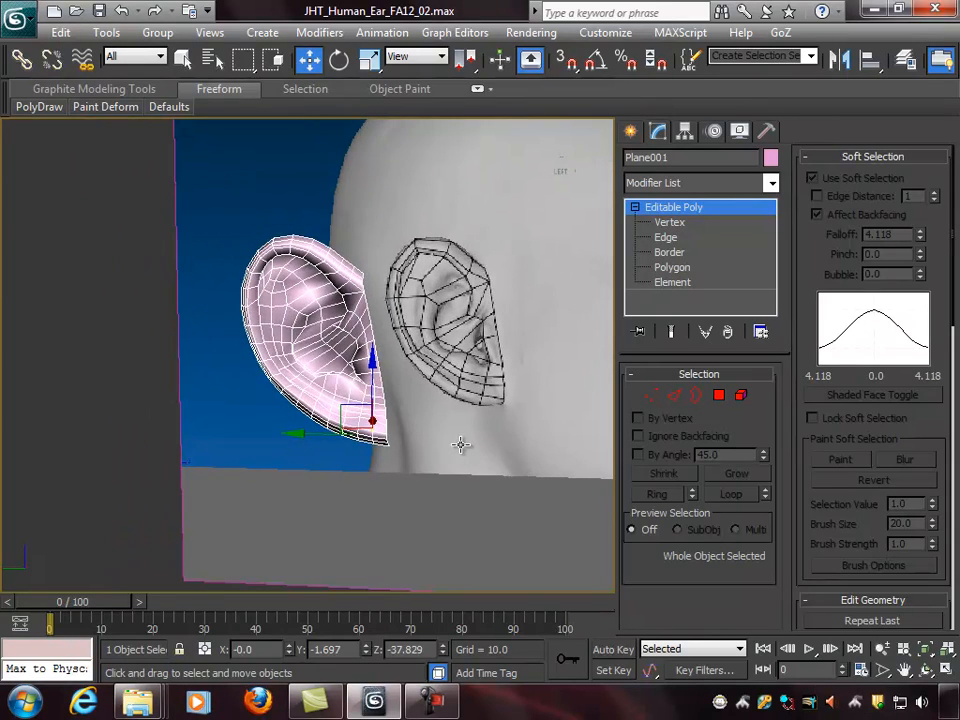
click(95, 253)
alt+middle_drag(95, 253, 318, 349)
click(370, 345)
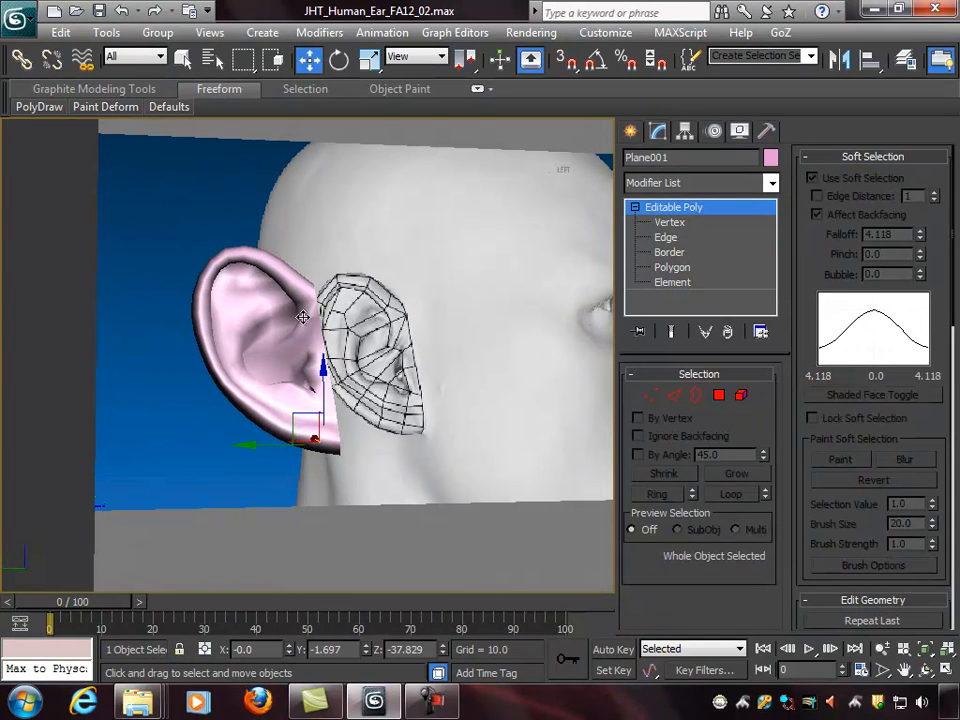
alt+middle_drag(356, 296, 294, 311)
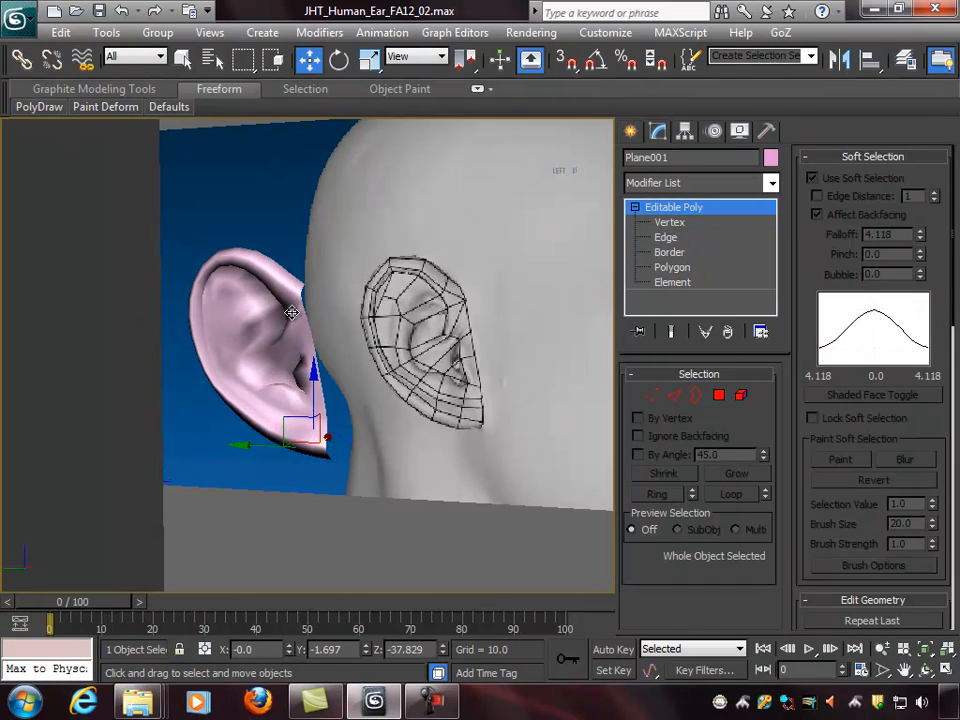
Step: Turn on NURMS subdivision for the ear and inspect the smoothed surface from several angles
scroll(938, 272, down, 5)
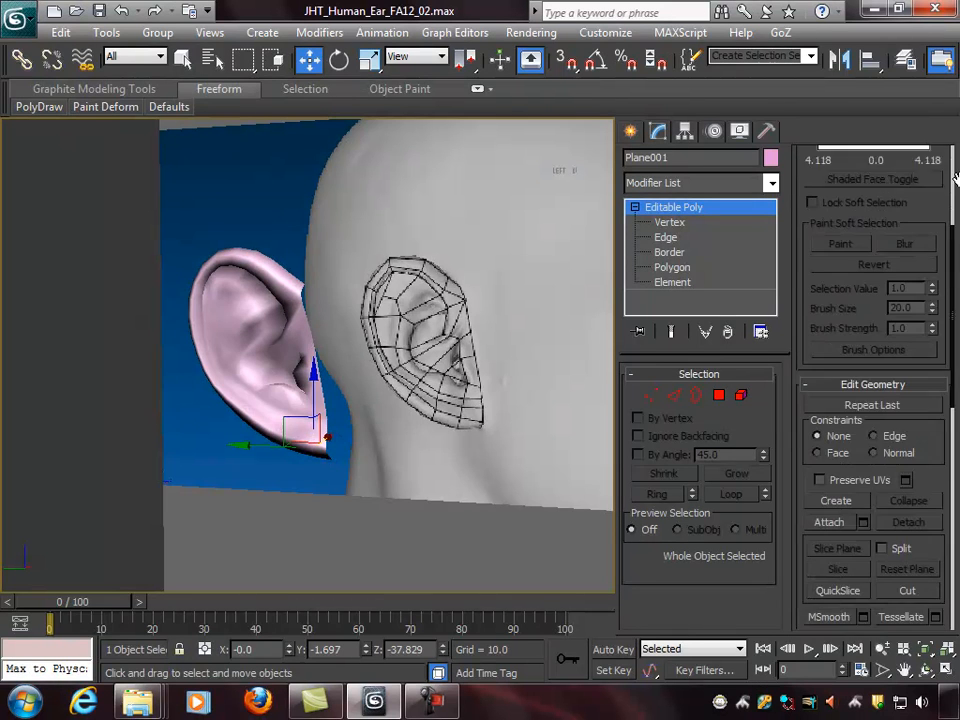
scroll(946, 441, down, 4)
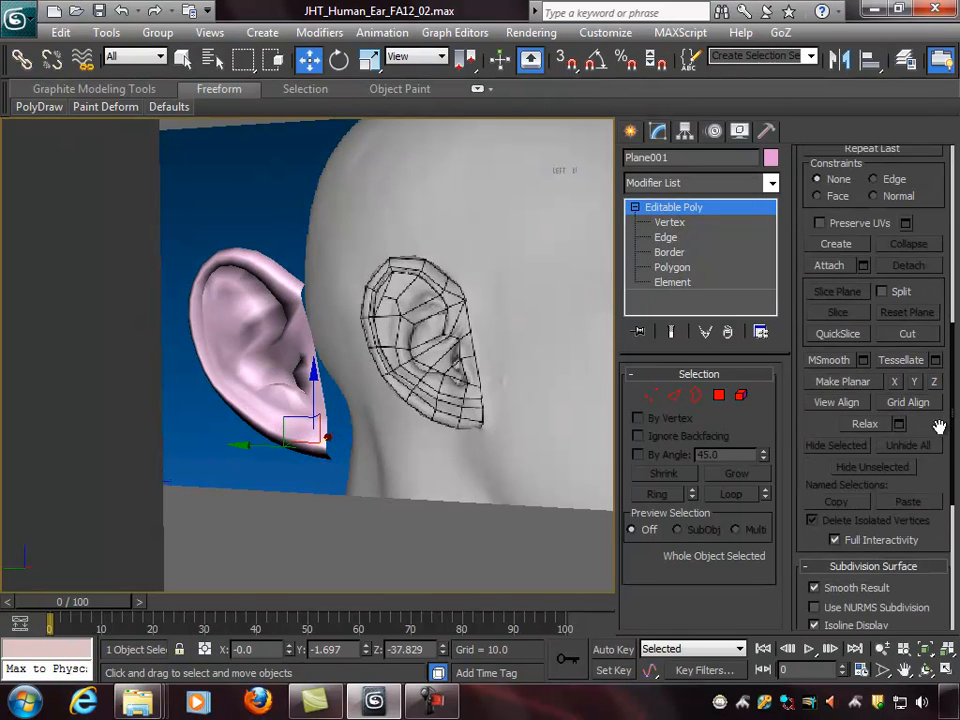
scroll(938, 427, down, 5)
click(818, 346)
alt+middle_drag(425, 381, 335, 437)
alt+middle_drag(415, 437, 365, 421)
alt+middle_drag(339, 295, 460, 384)
Step: Activate the Paint Deformation Relax brush with a brush size of 7.2 and a strength of 0.46
drag(937, 273, 957, 45)
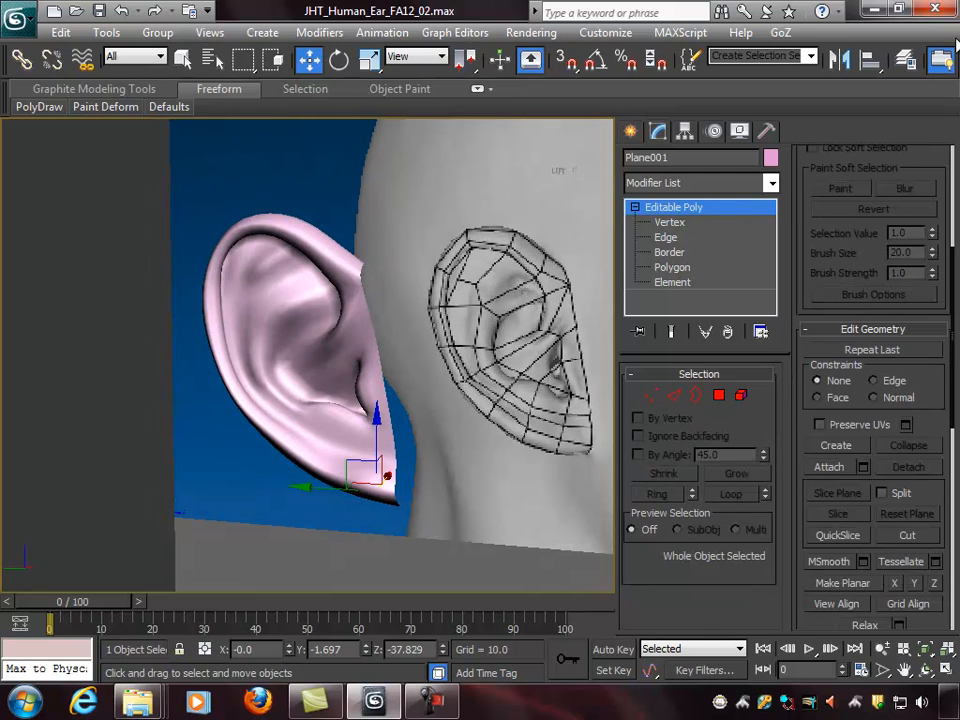
scroll(946, 440, down, 5)
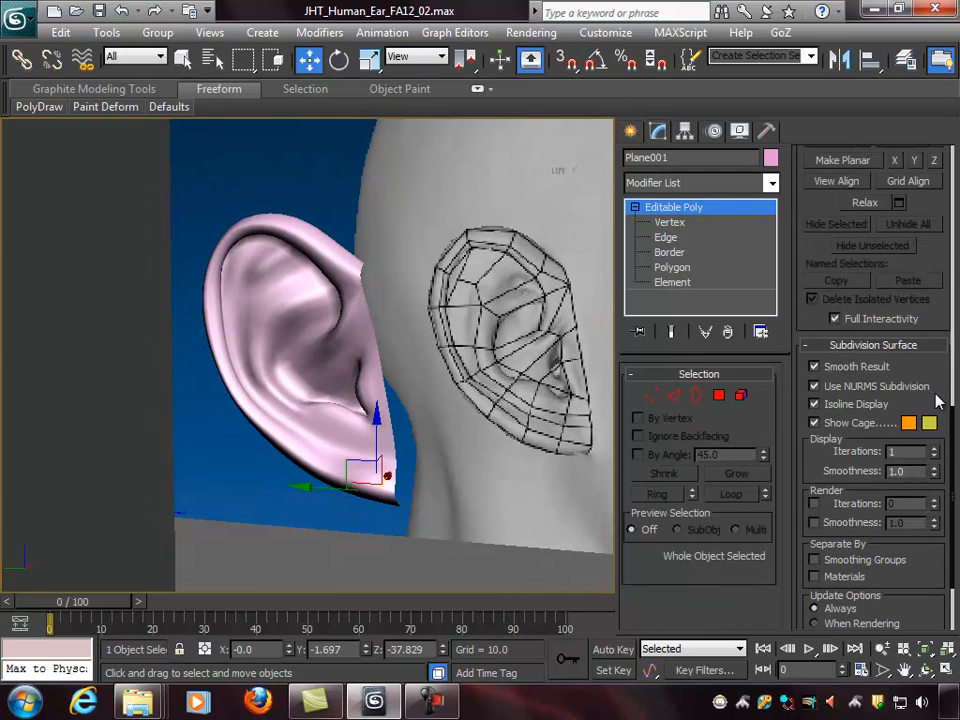
scroll(944, 405, down, 1)
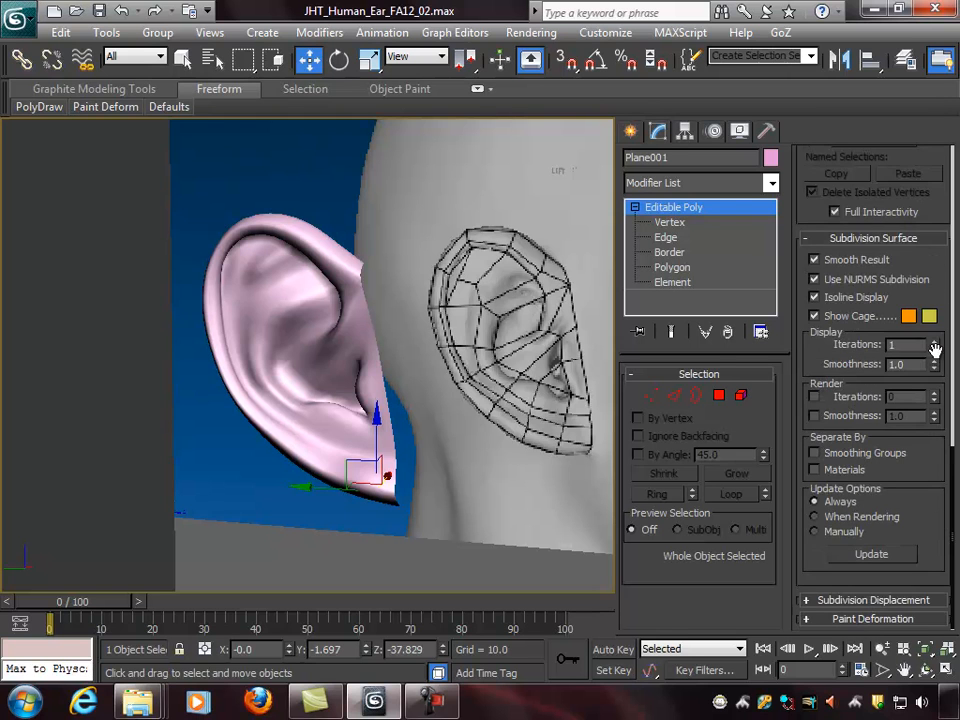
click(872, 619)
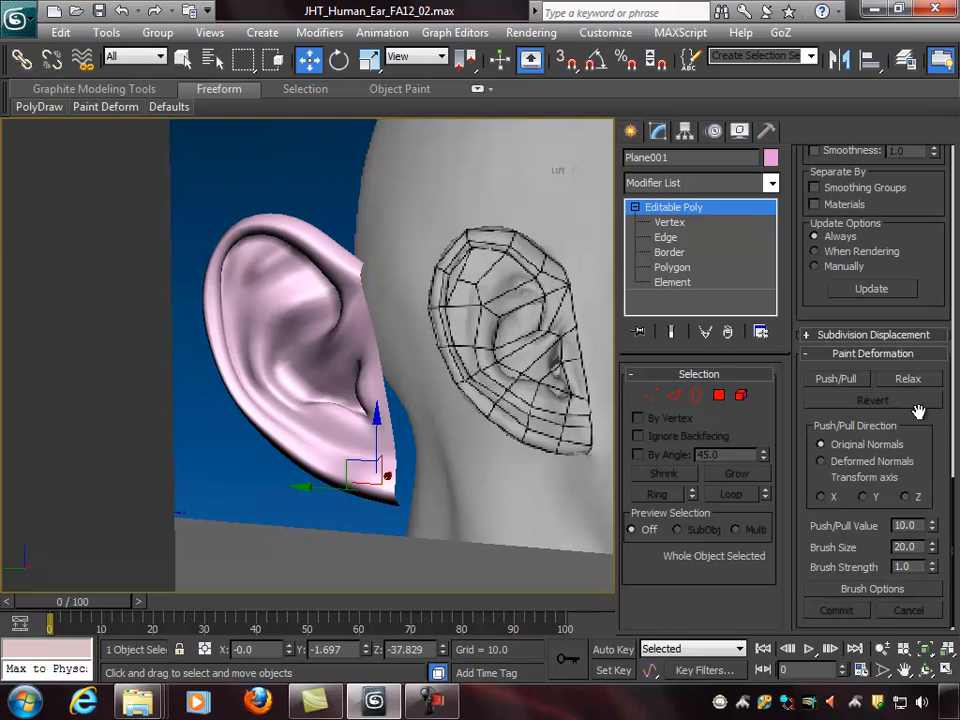
click(901, 380)
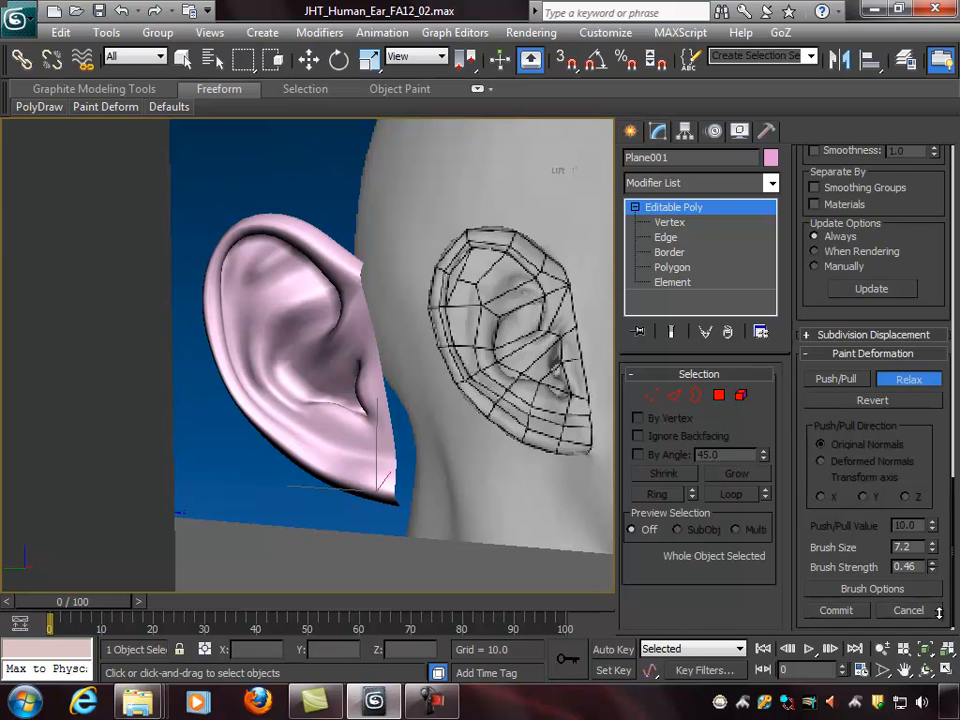
Step: Smooth the ear's folds and rim with the Relax brush, return to the Move tool and review the whole ear
scroll(290, 412, up, 2)
scroll(325, 425, up, 3)
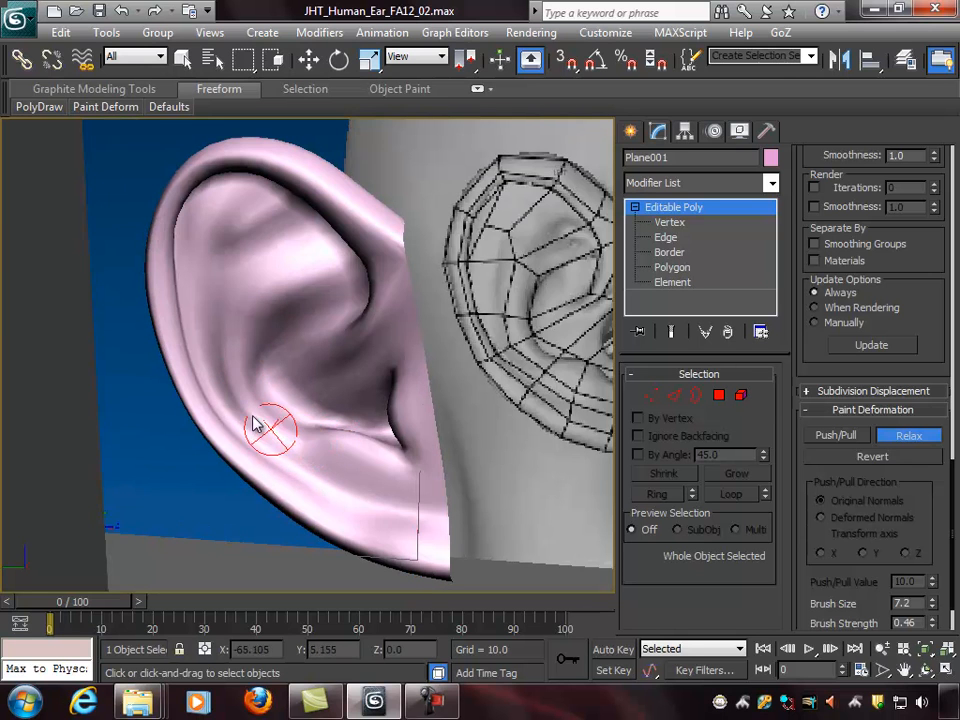
alt+middle_drag(266, 424, 262, 430)
alt+middle_drag(240, 333, 383, 493)
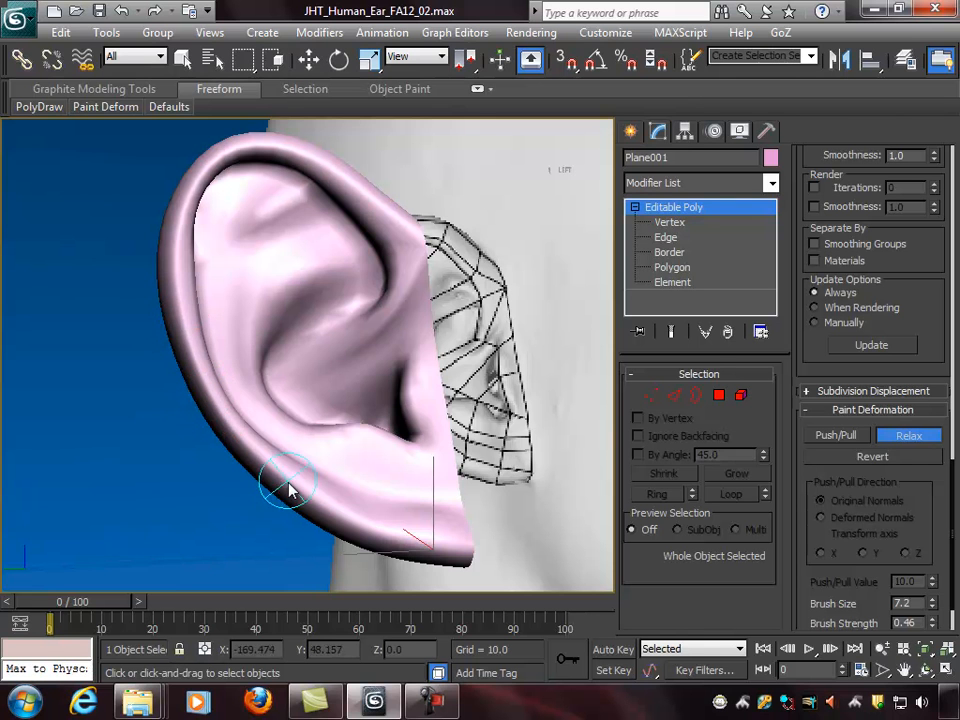
mouse_move(407, 530)
alt+middle_down()
mouse_move(321, 523)
mouse_move(401, 523)
alt+middle_up()
scroll(350, 436, down, 4)
alt+middle_drag(350, 436, 491, 413)
key(w)
alt+middle_drag(350, 362, 301, 339)
alt+middle_drag(253, 390, 350, 372)
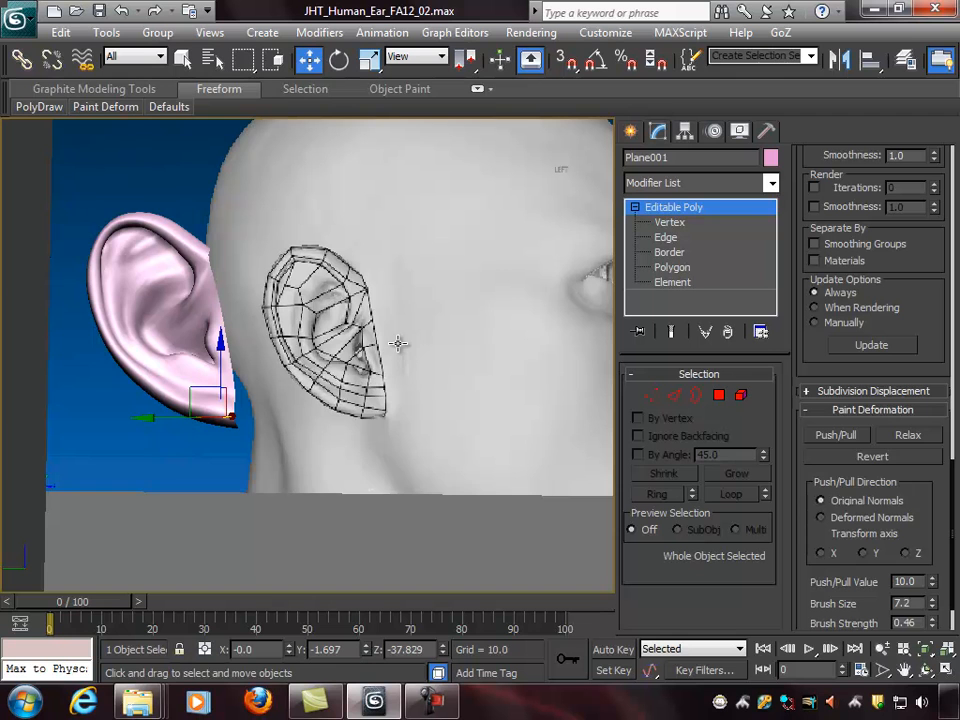
alt+middle_drag(302, 289, 433, 330)
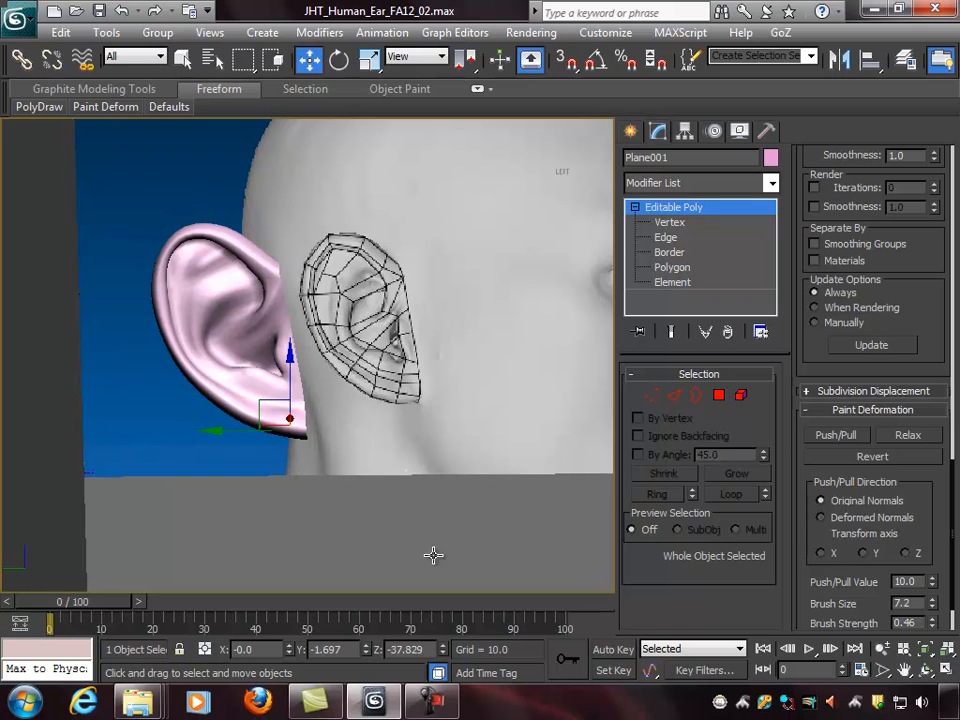
Step: Switch to the other 3ds Max window showing an ear beside the head reference
click(430, 700)
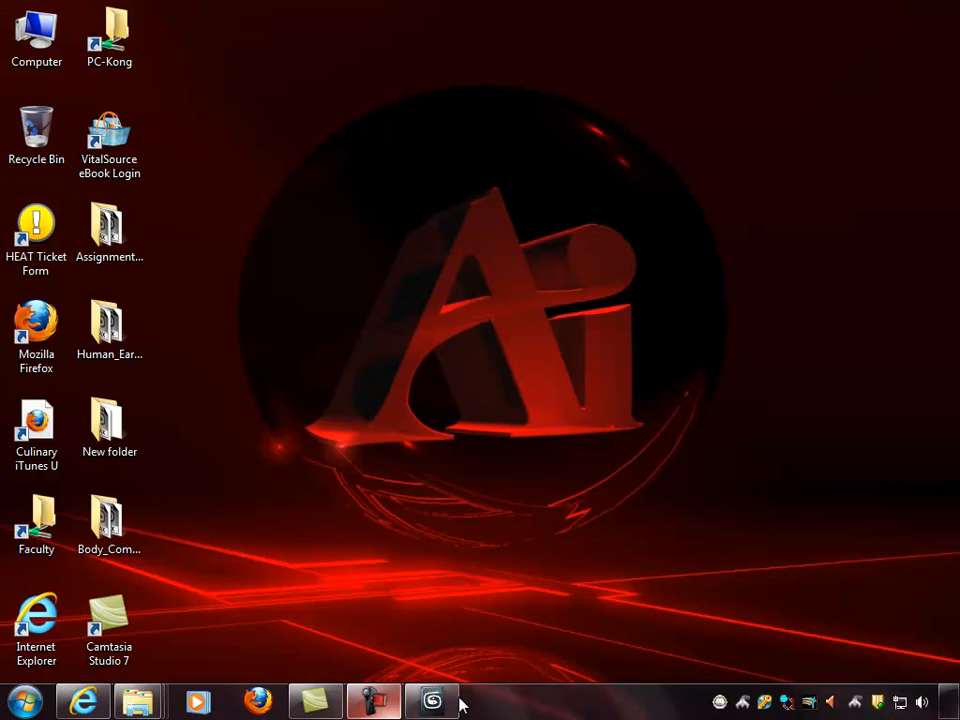
click(455, 701)
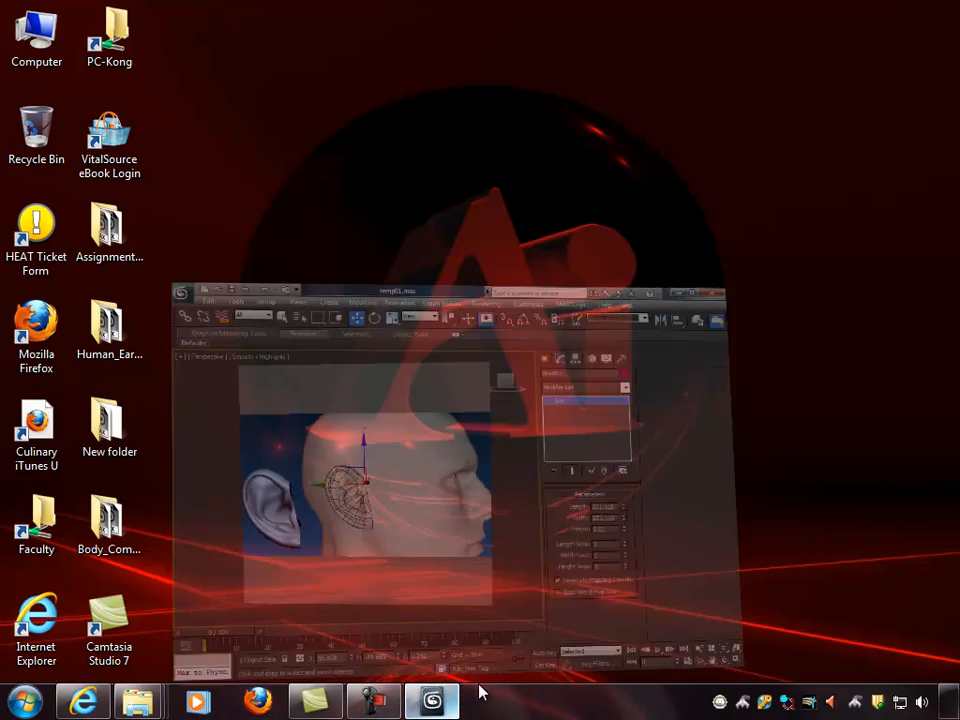
Step: Switch to File Explorer, close the New folder window and bring up the Body_Combine folder
alt+middle_drag(338, 360, 371, 358)
scroll(372, 357, down, 4)
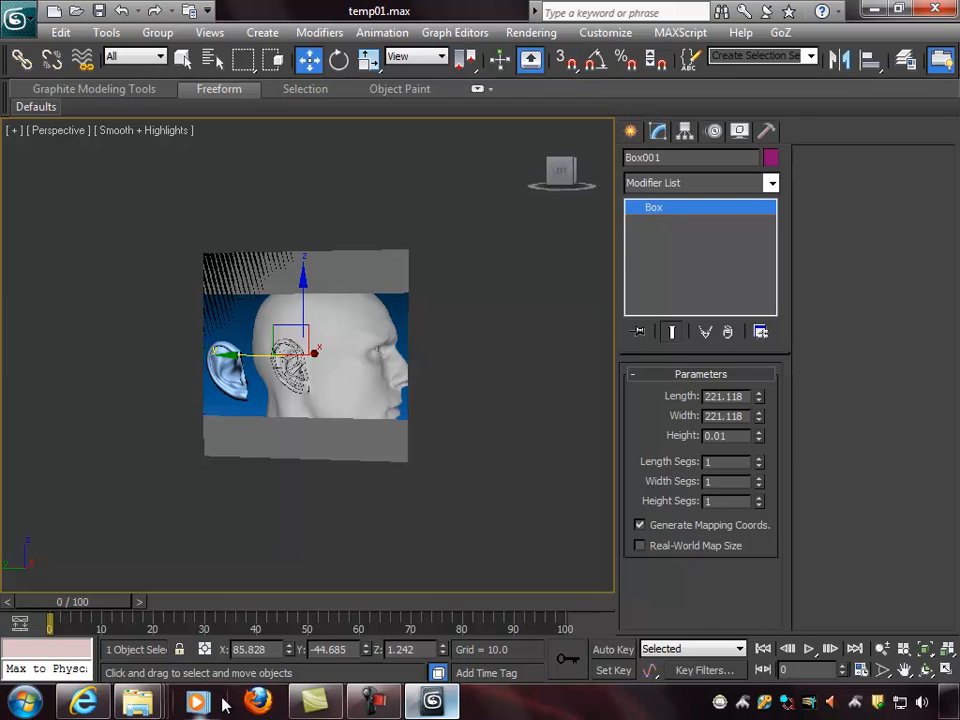
click(140, 703)
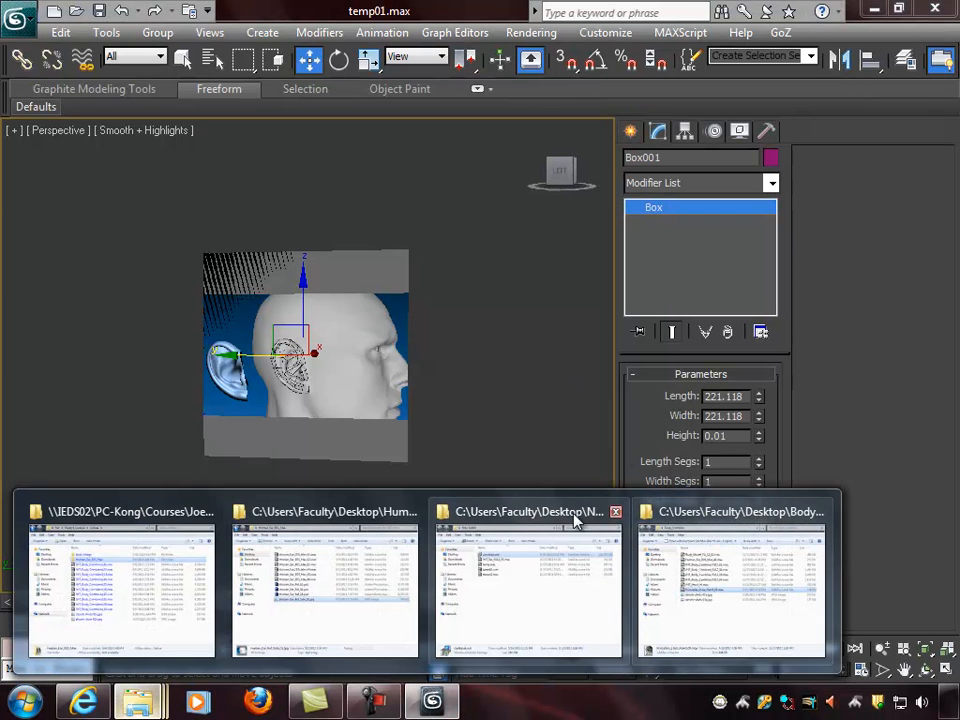
click(538, 508)
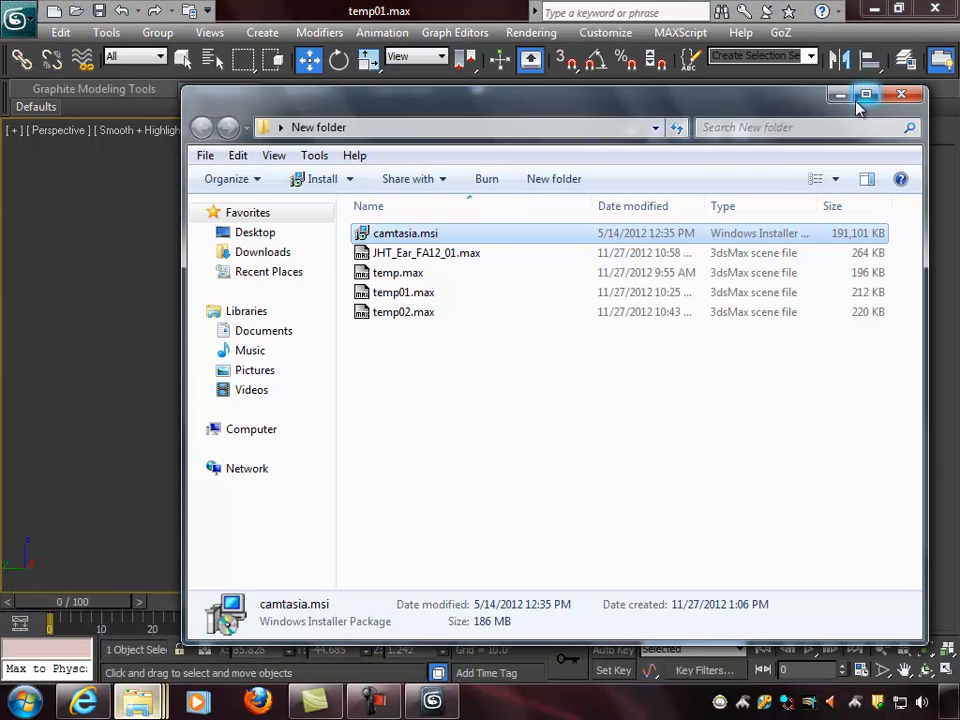
click(901, 94)
click(140, 703)
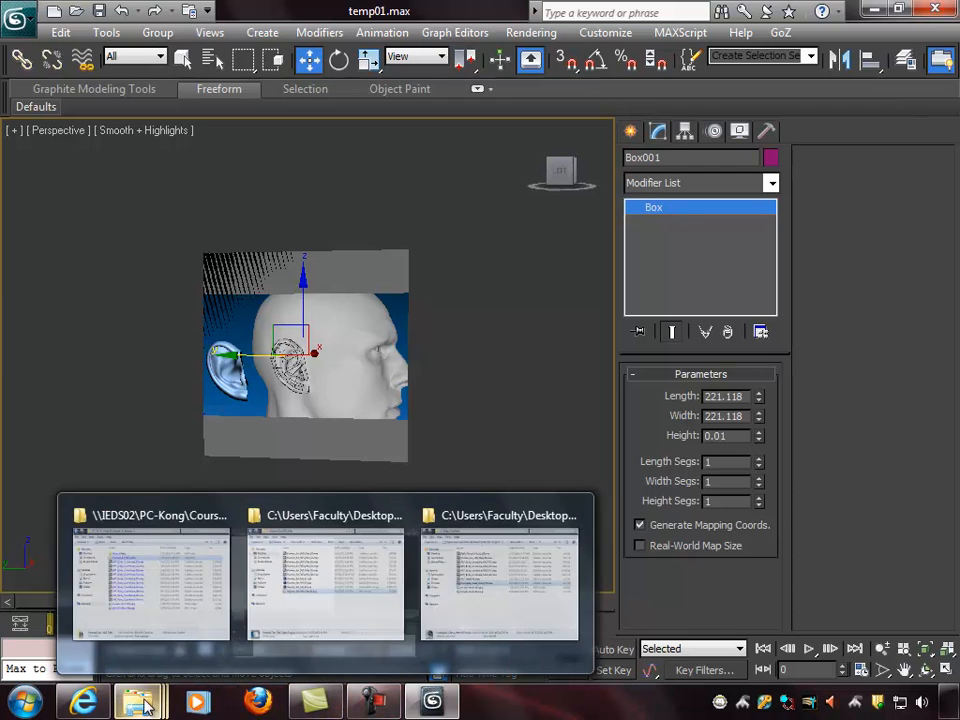
click(515, 513)
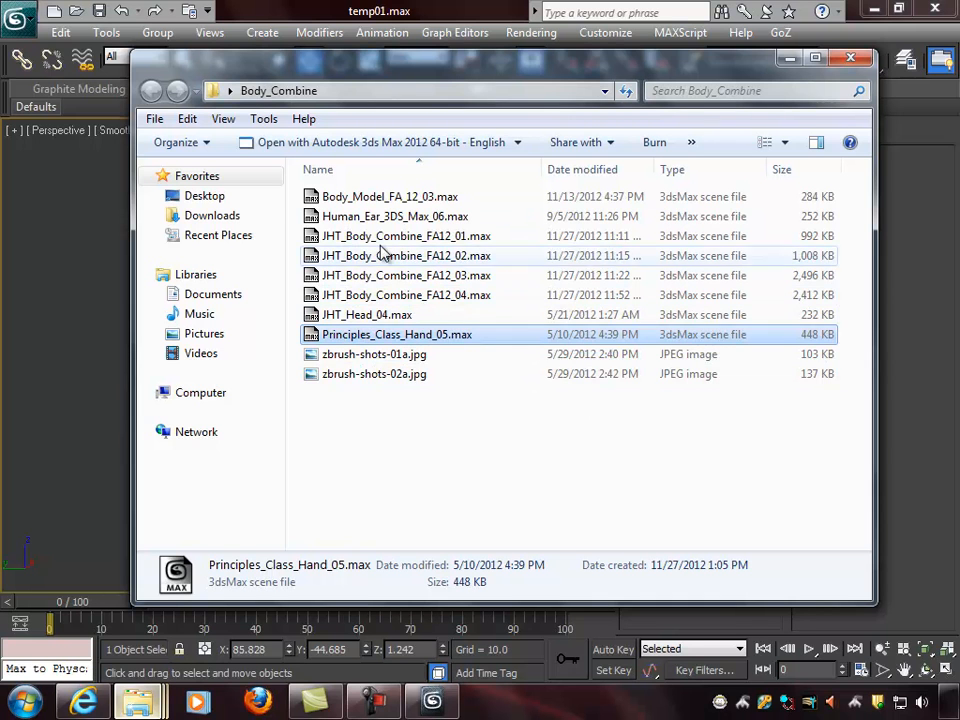
Step: Look over Body_Model_FA_12_03.max, JHT_Head_04.max and Human_Ear_3DS_Max_06.max in the Body_Combine folder
click(378, 197)
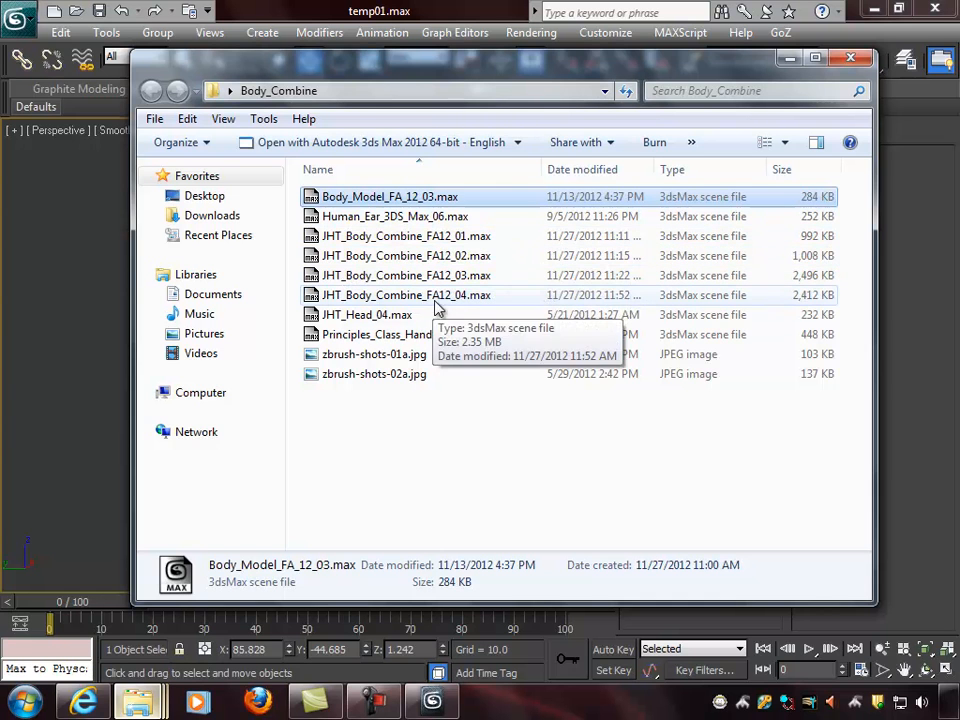
click(359, 316)
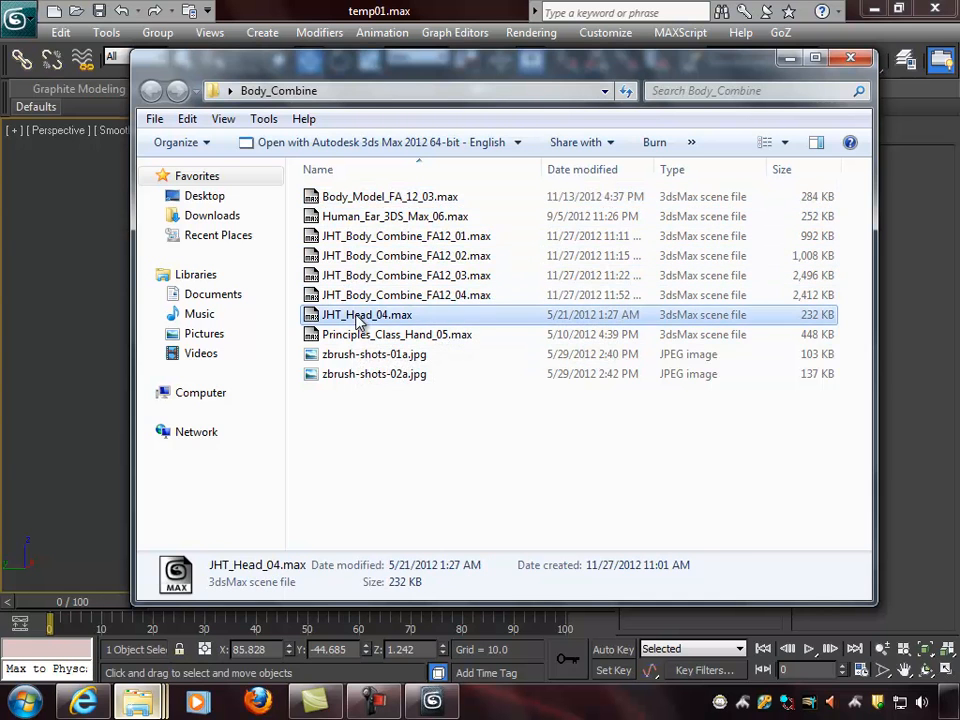
click(392, 220)
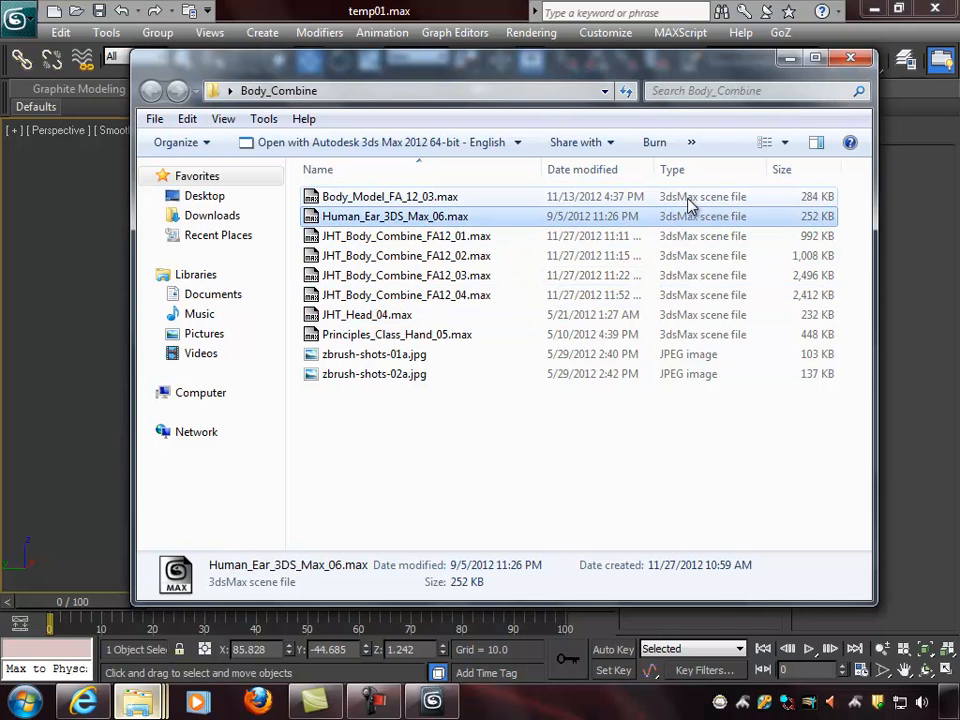
drag(723, 72, 772, 106)
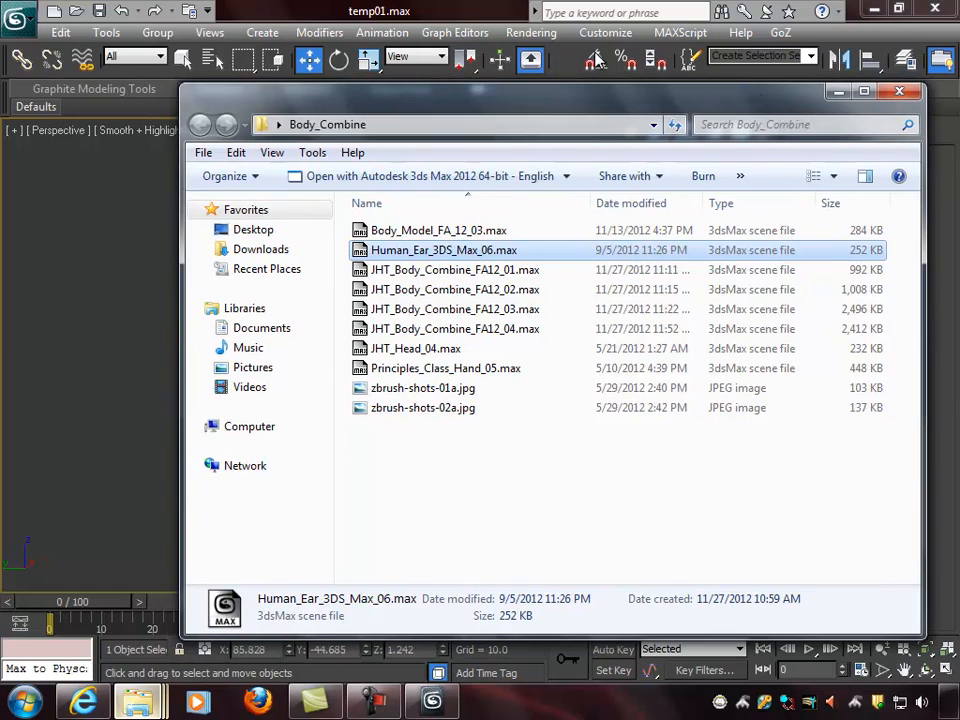
Step: Return to 3ds Max and reset to an empty scene without saving the changes to temp01.max
click(446, 10)
click(24, 14)
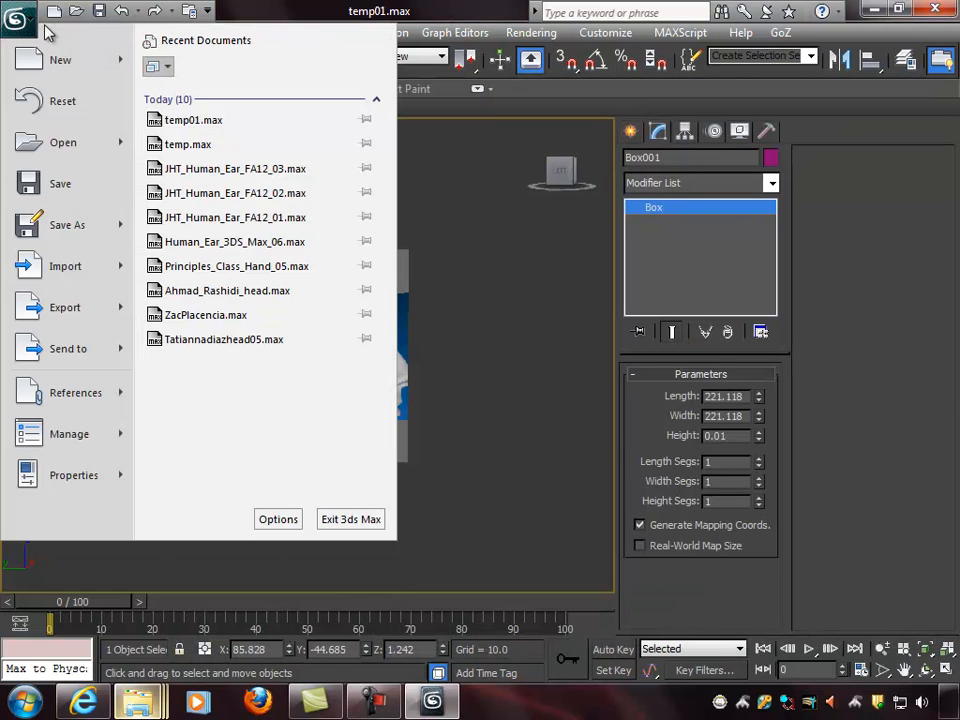
click(47, 165)
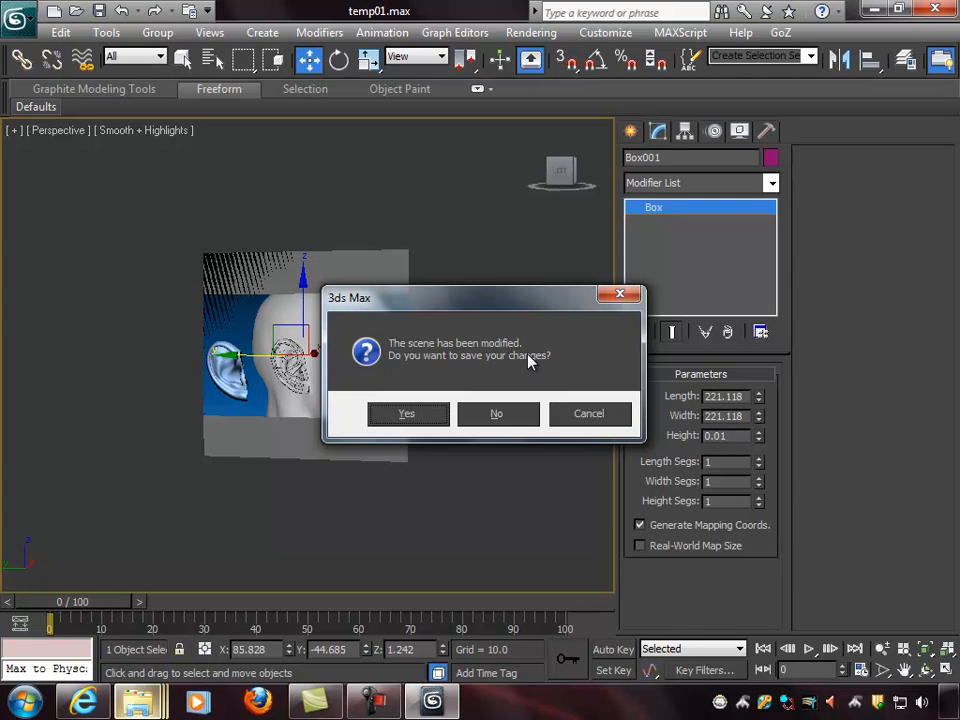
click(503, 416)
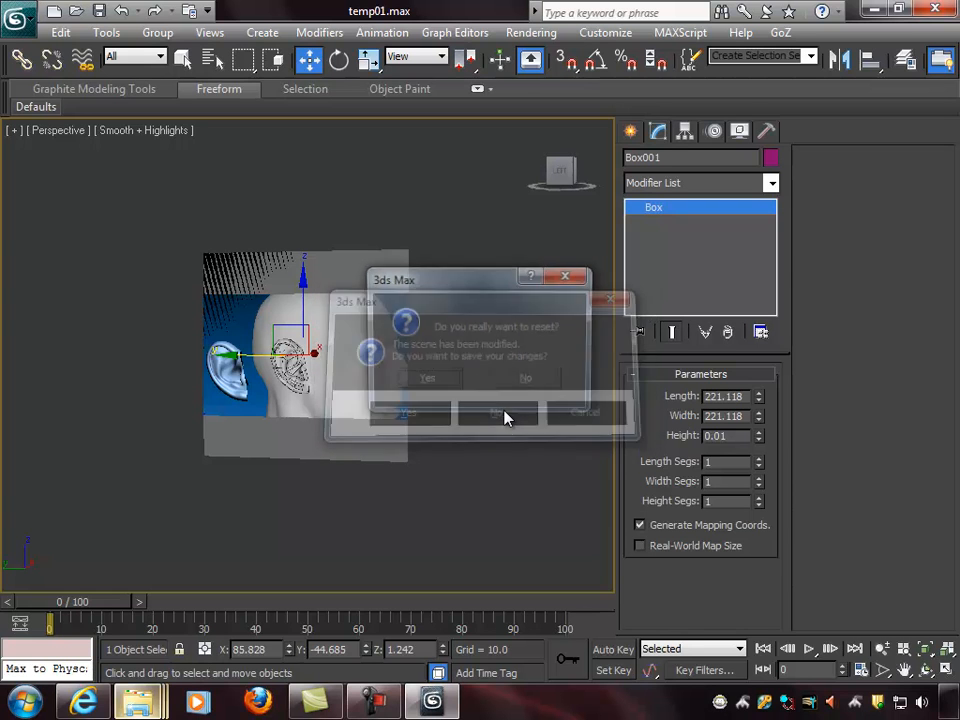
click(449, 380)
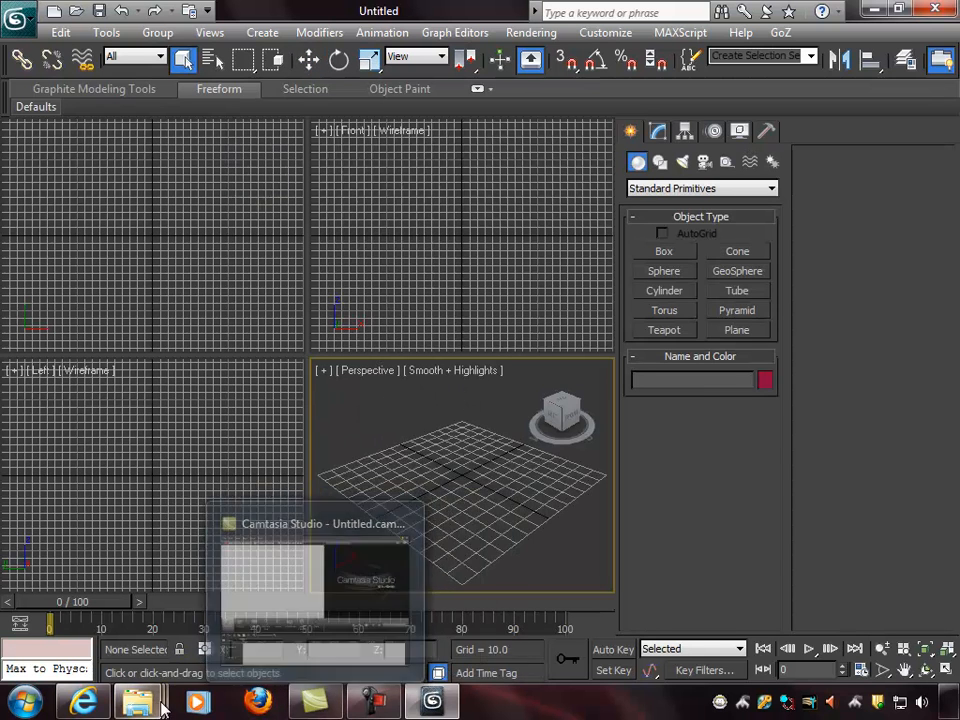
Step: Merge Body_Model_FA_12_03.max from the Body_Combine folder into the empty scene and place it near the grid centre
mouse_move(140, 700)
click(520, 513)
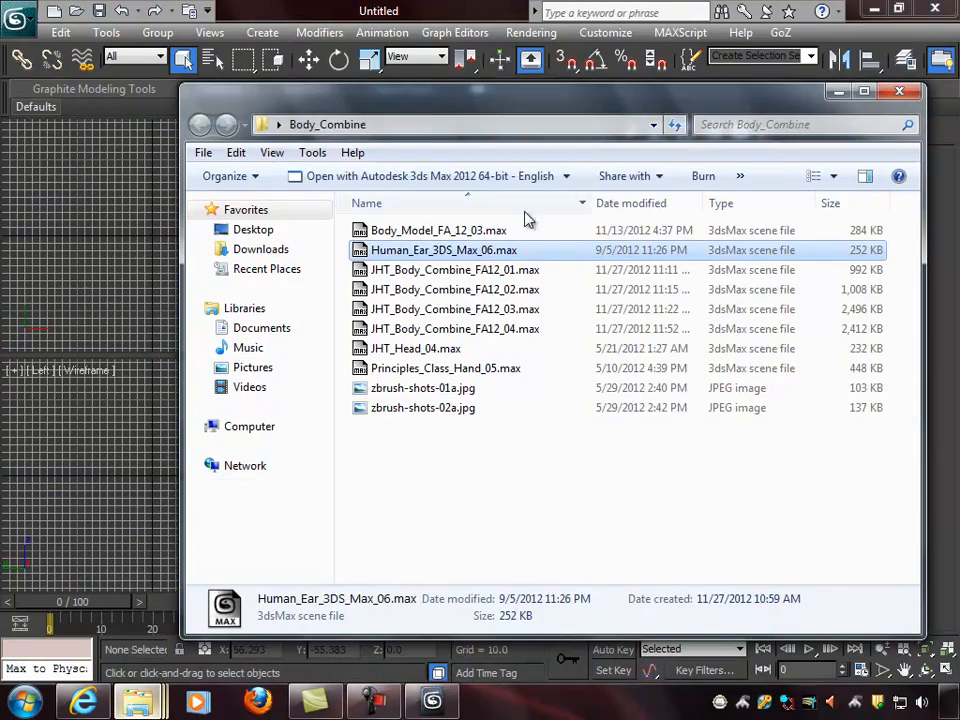
drag(447, 117, 759, 103)
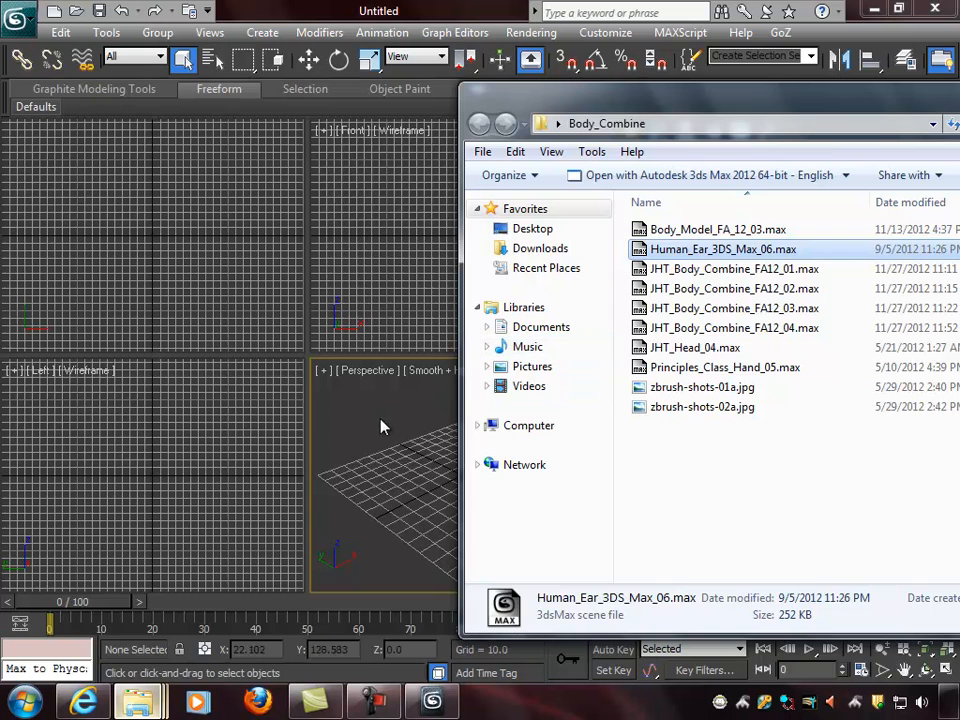
drag(704, 105, 725, 117)
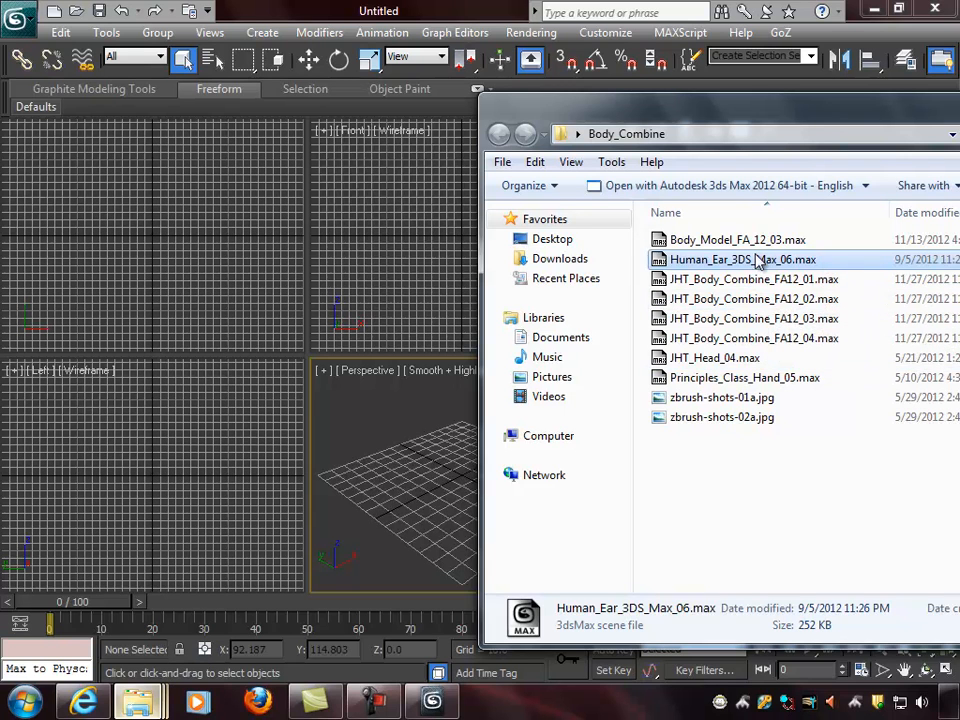
click(713, 242)
drag(692, 246, 384, 437)
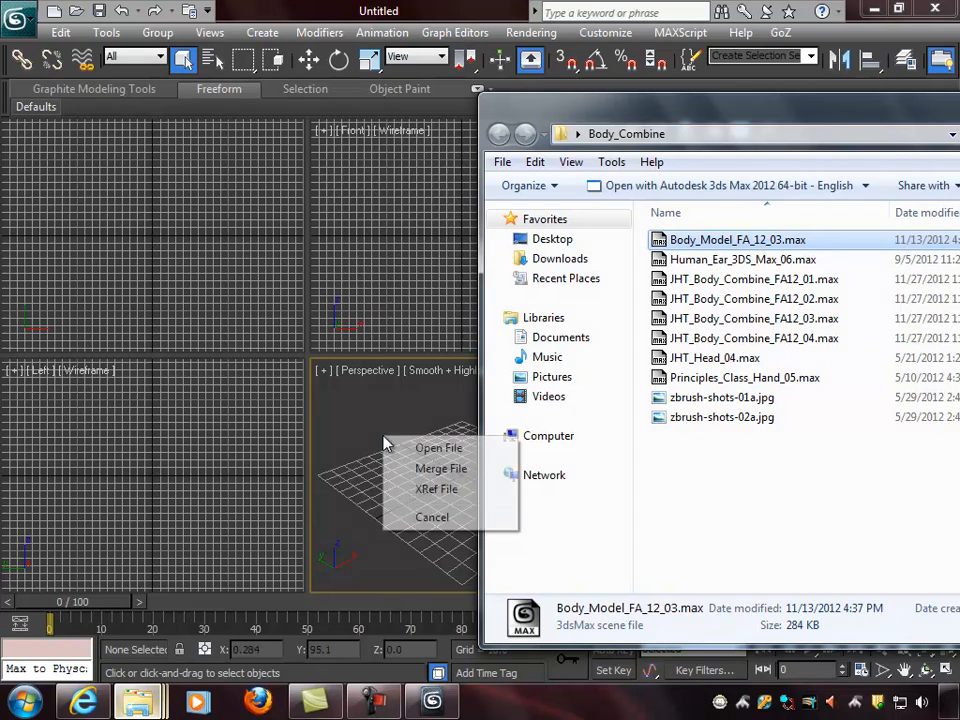
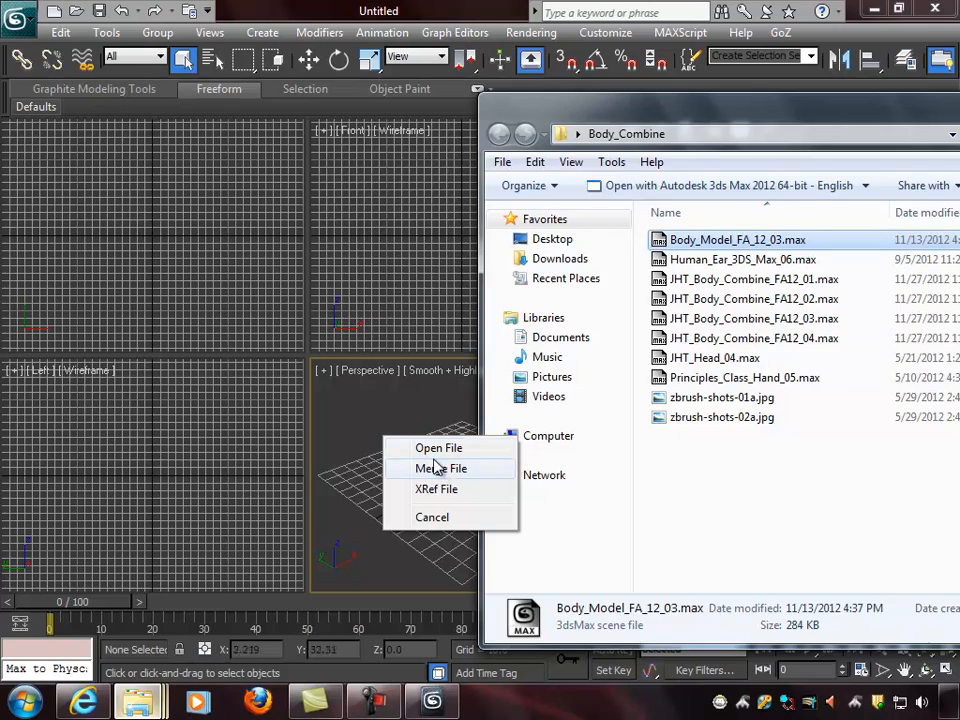
click(437, 468)
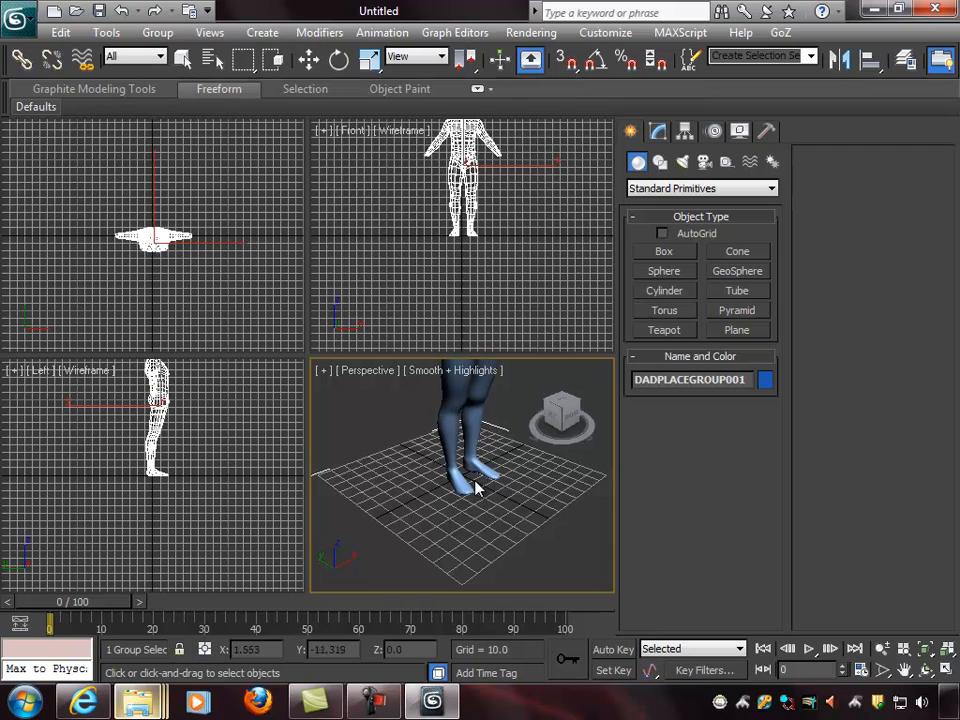
click(477, 490)
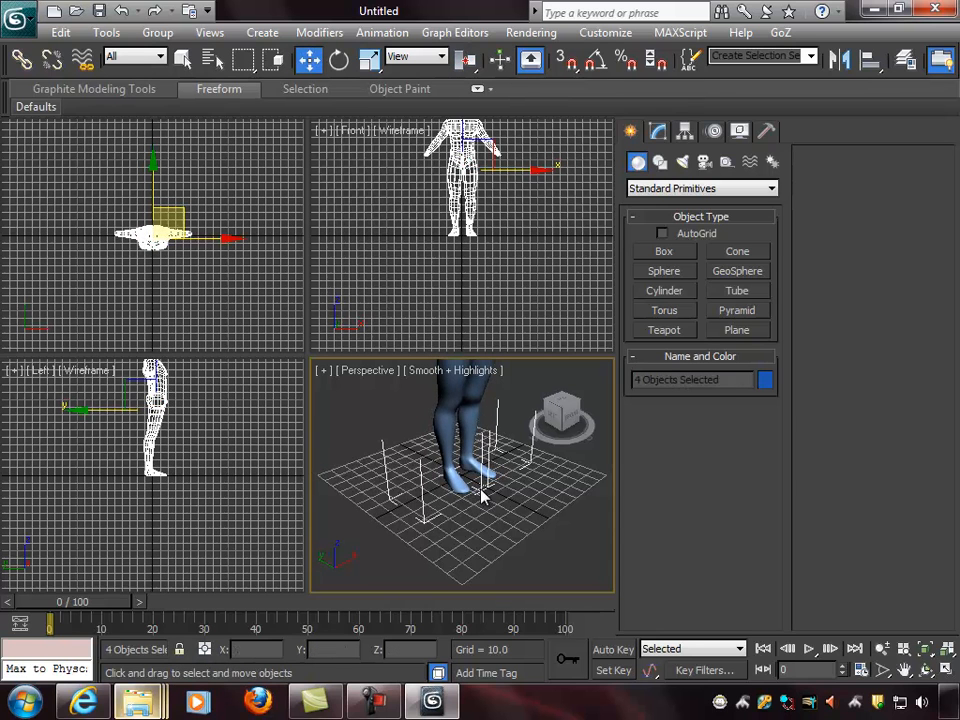
Step: Snap the merged body to the grid origin in the Top view using grid-point snapping, and turn snapping off
alt+middle_drag(537, 492, 568, 444)
alt+middle_drag(543, 484, 268, 467)
alt+middle_drag(216, 281, 144, 208)
key(alt+w)
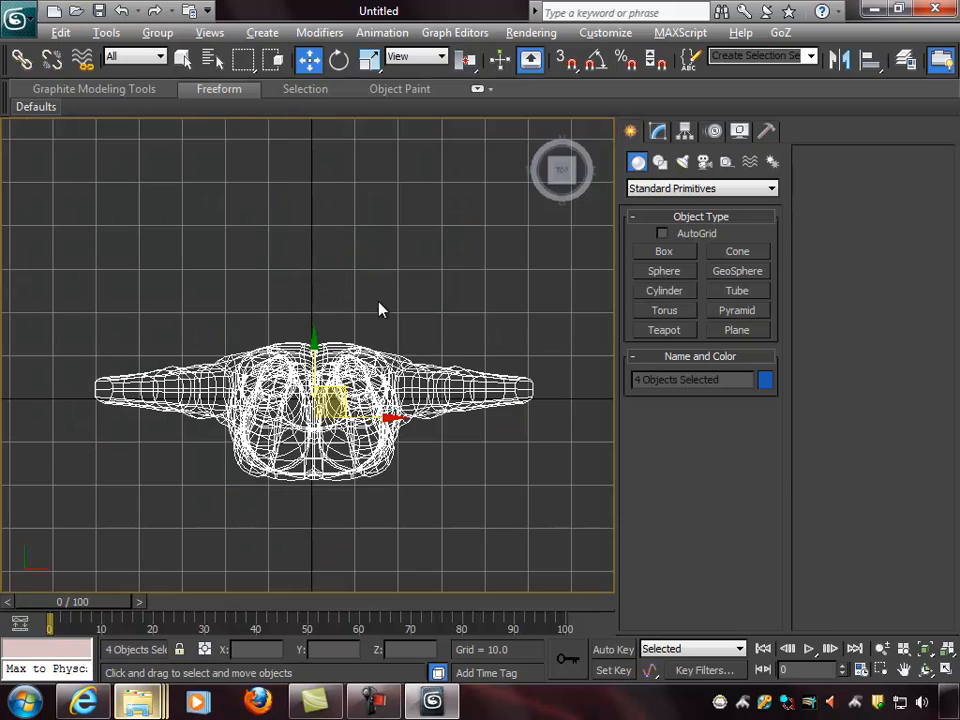
scroll(356, 460, up, 5)
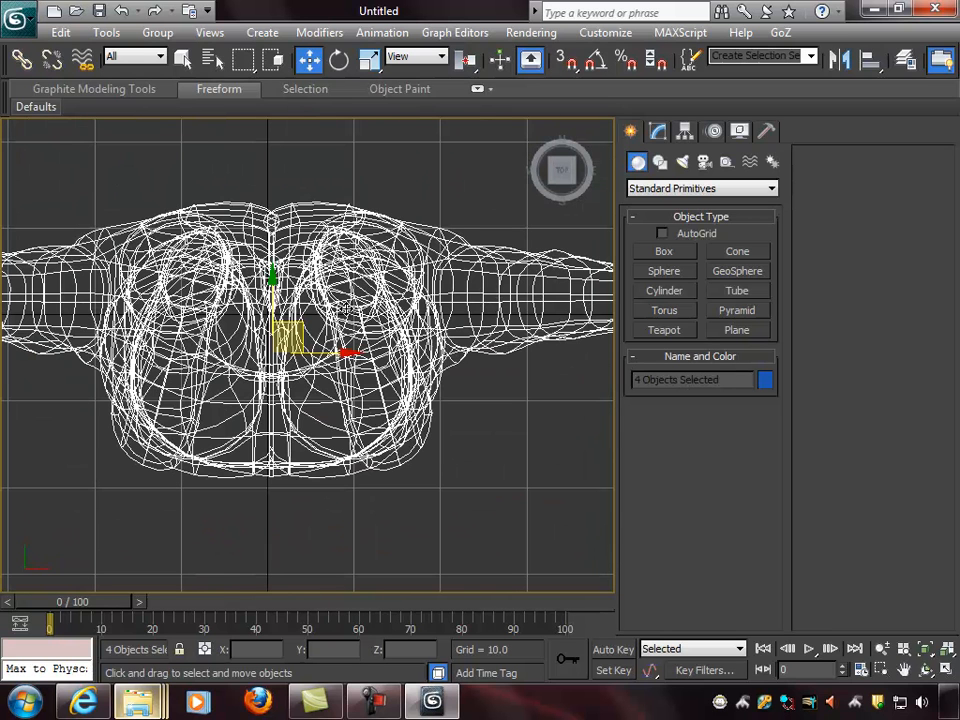
right_click(566, 62)
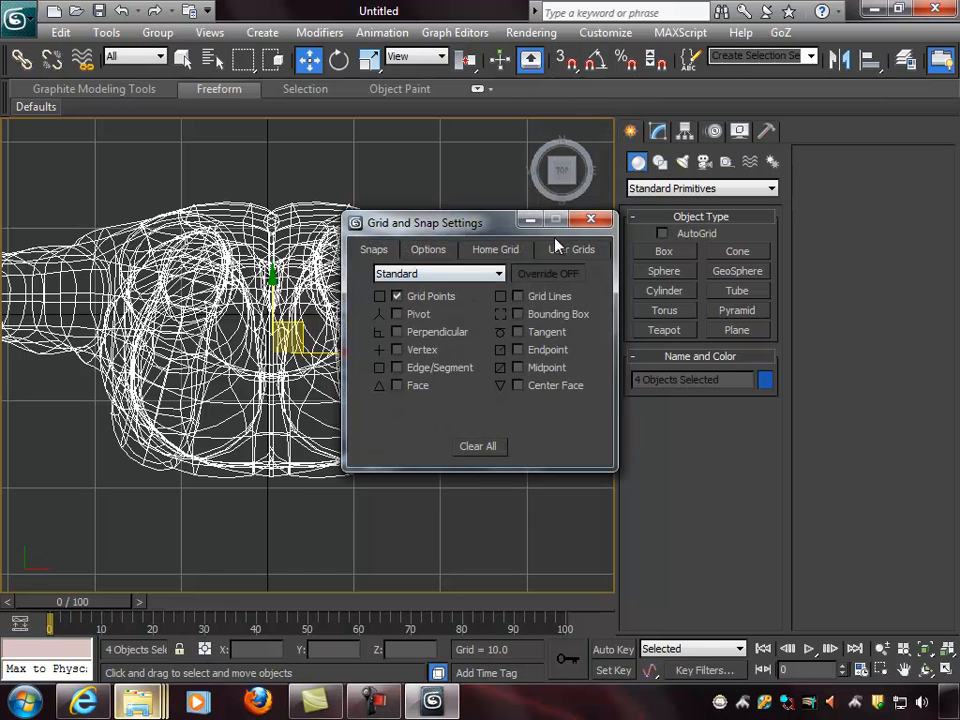
click(590, 222)
drag(283, 340, 272, 313)
key(s)
mouse_move(348, 336)
mouse_down()
mouse_move(350, 245)
mouse_move(350, 340)
mouse_up()
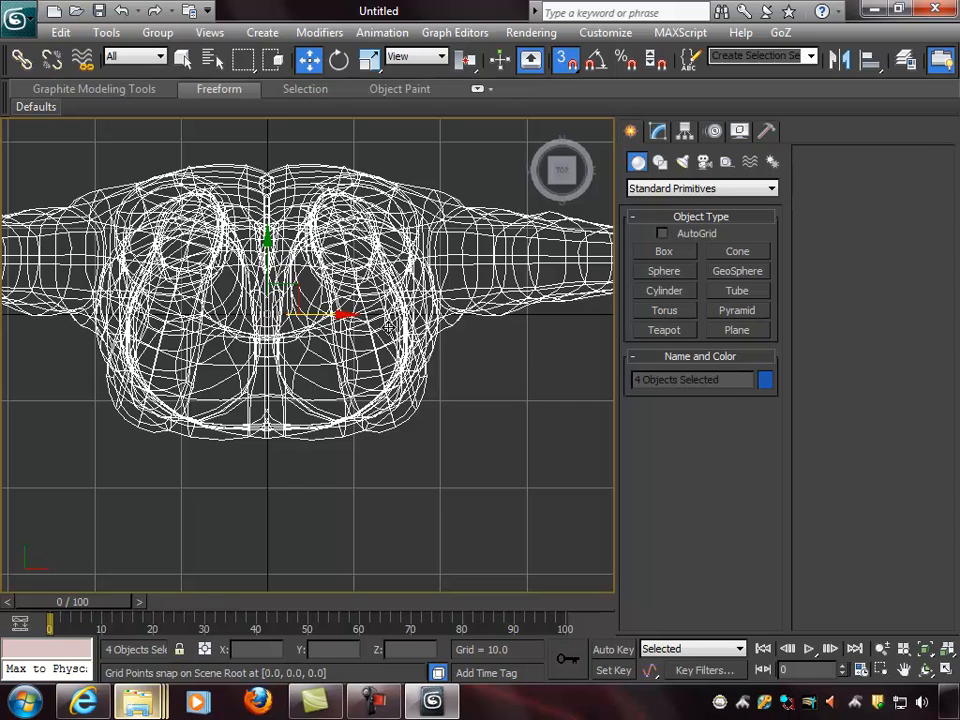
scroll(400, 365, down, 8)
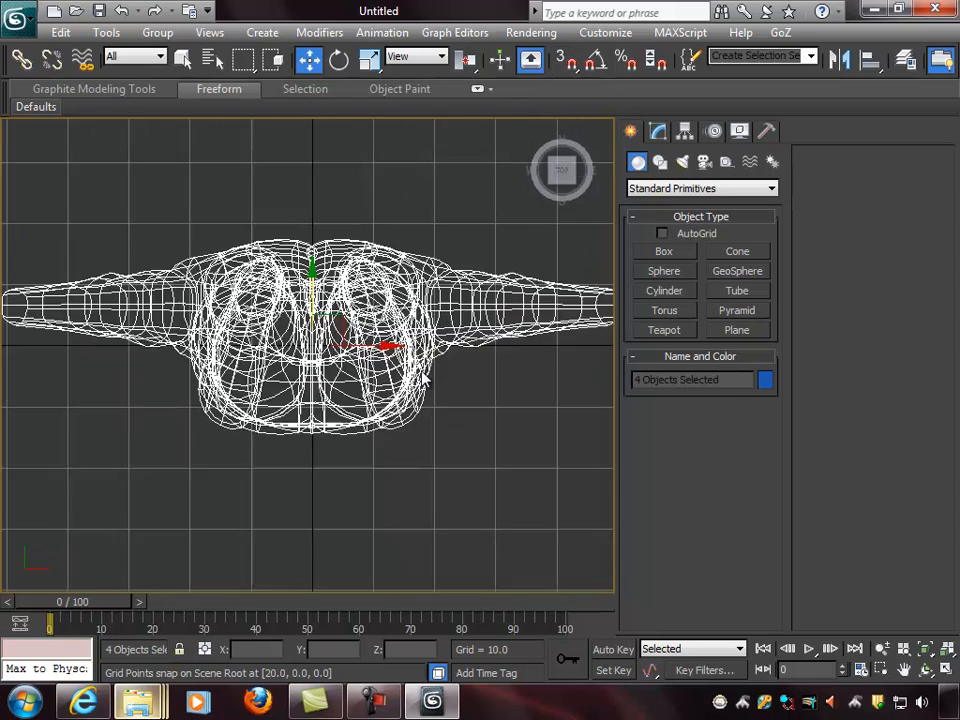
Step: Show the Perspective view at full size and inspect the whole body on the grid
key(alt+w)
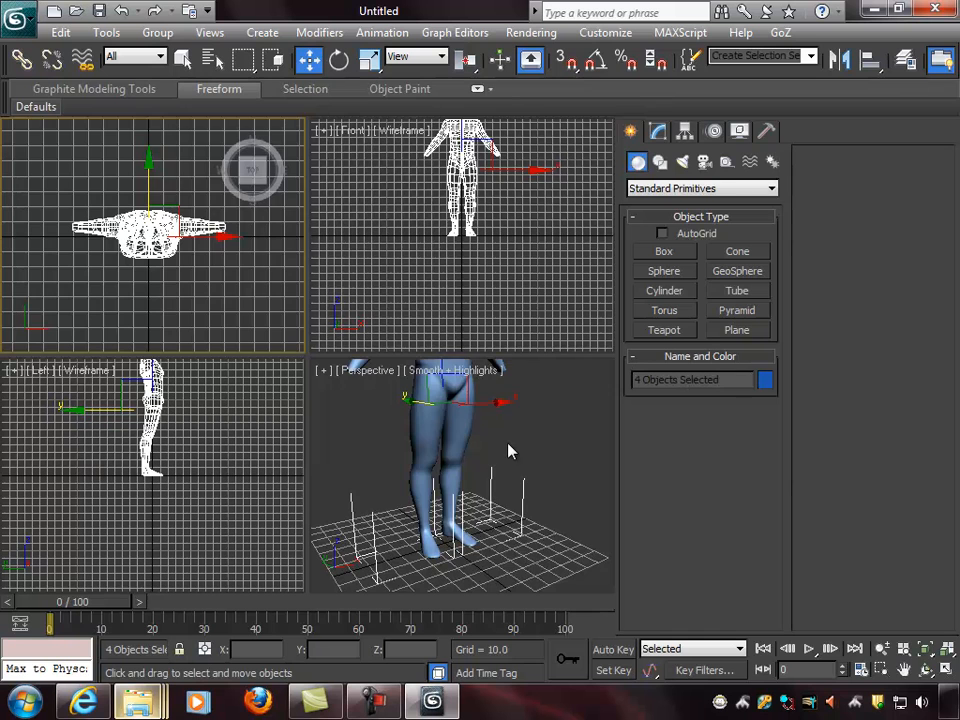
scroll(505, 470, down, 5)
key(alt+w)
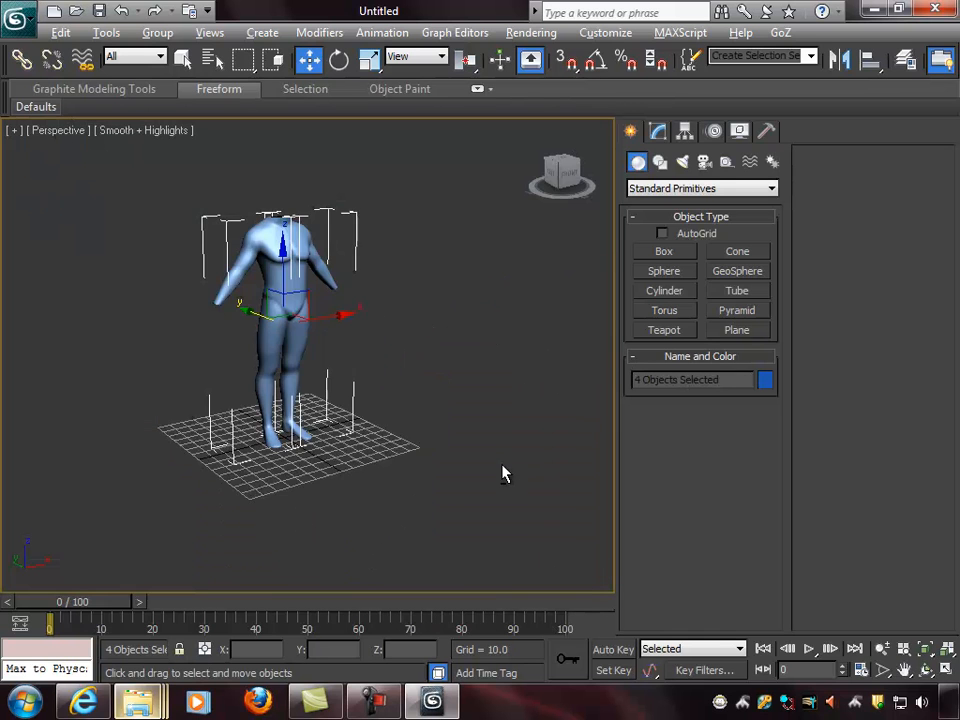
alt+middle_drag(467, 424, 492, 412)
scroll(452, 398, up, 3)
scroll(480, 439, down, 3)
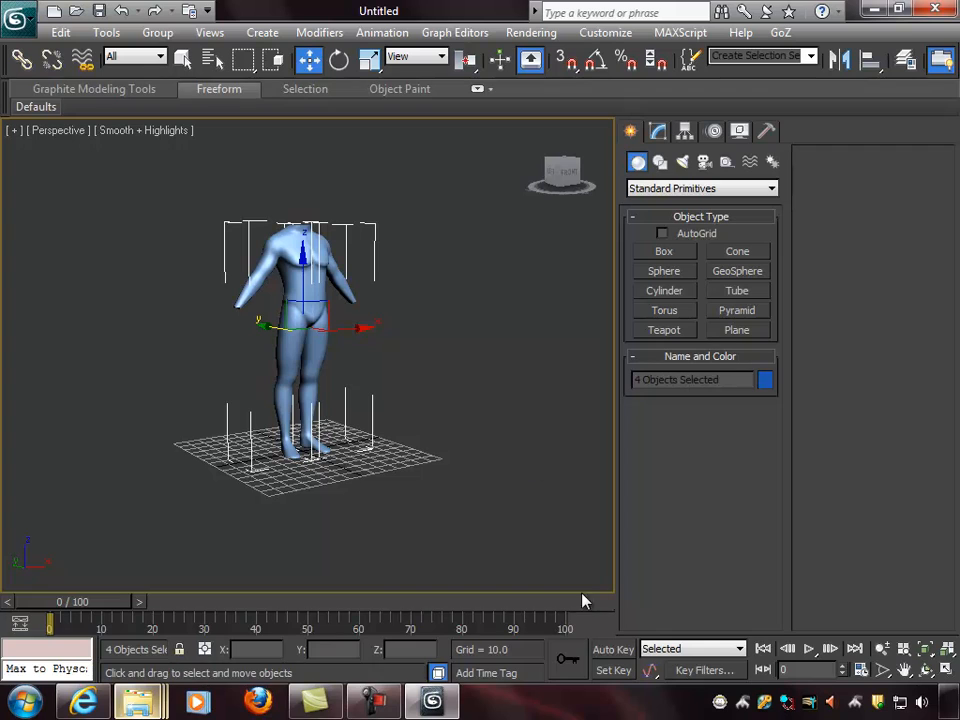
Step: Close the Body_Combine and Human_Ear_3DS_Max folder windows in File Explorer
mouse_move(155, 708)
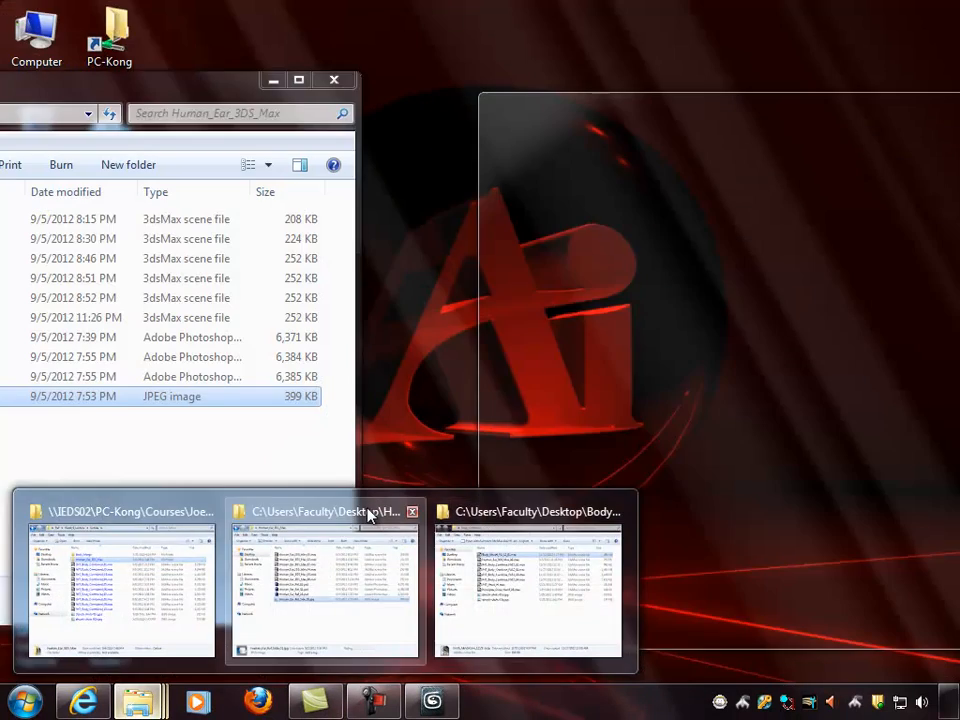
click(370, 514)
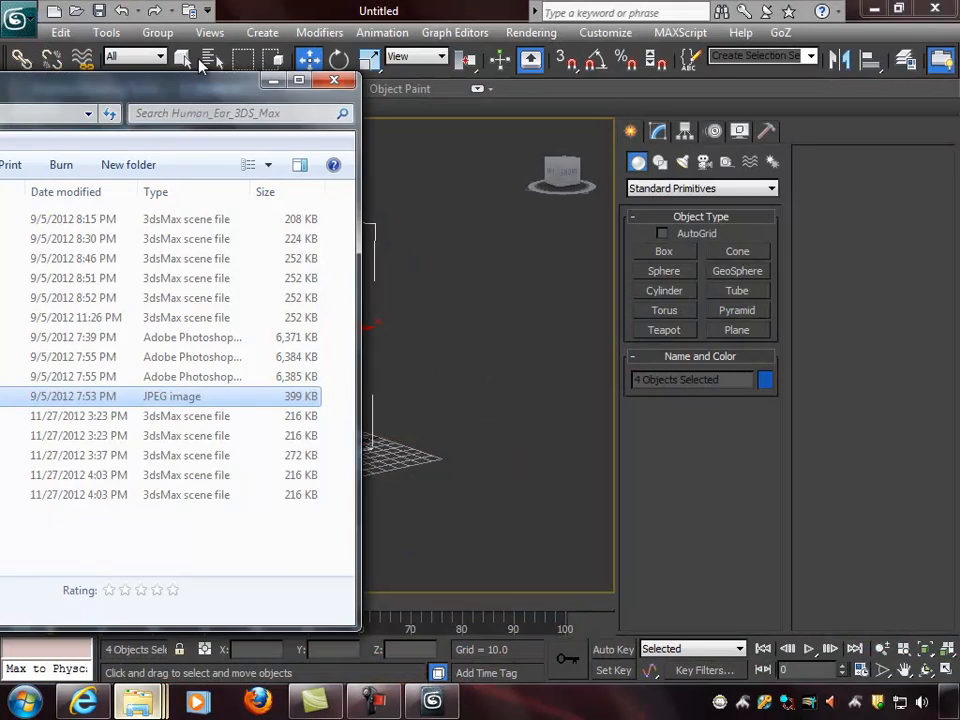
mouse_move(138, 703)
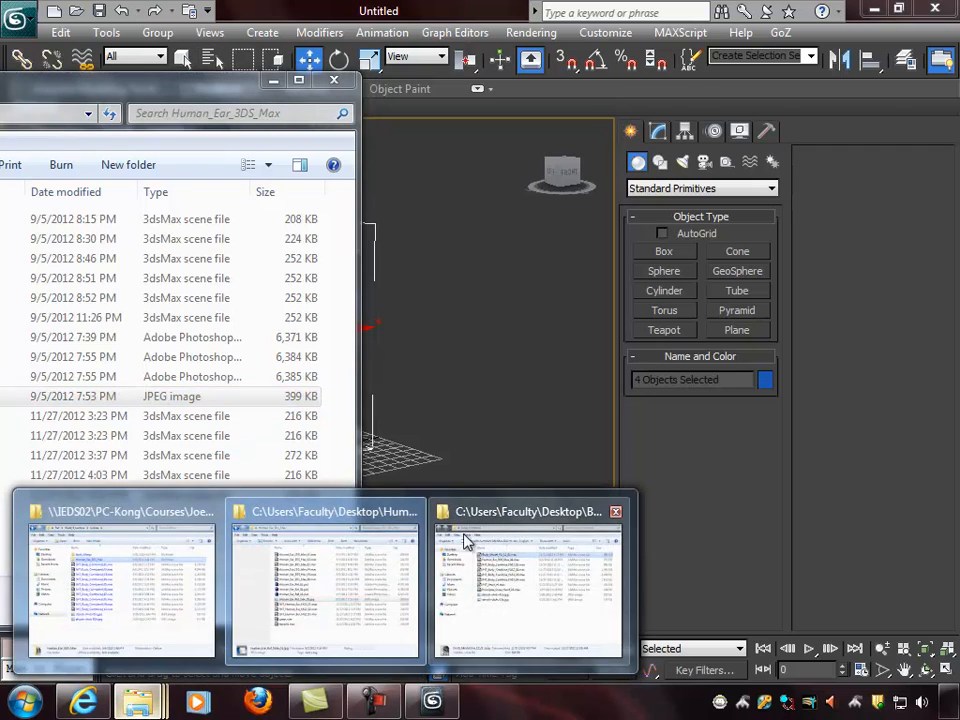
click(497, 514)
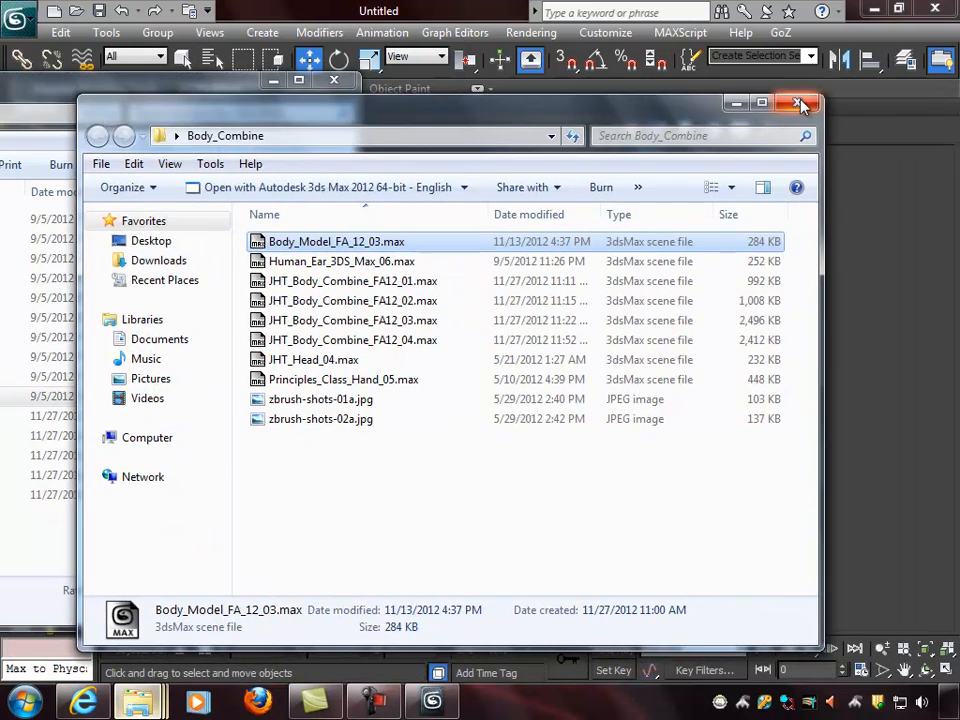
click(802, 100)
drag(266, 85, 689, 98)
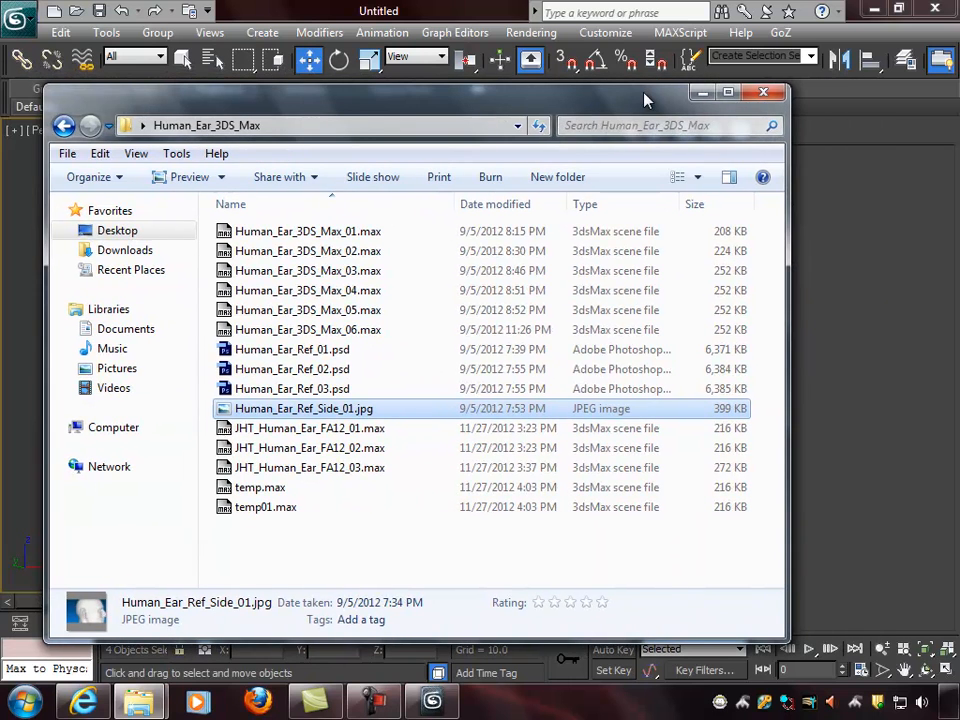
click(765, 94)
Step: Browse to the Desktop in File Explorer and open the Body_Combine folder
click(300, 590)
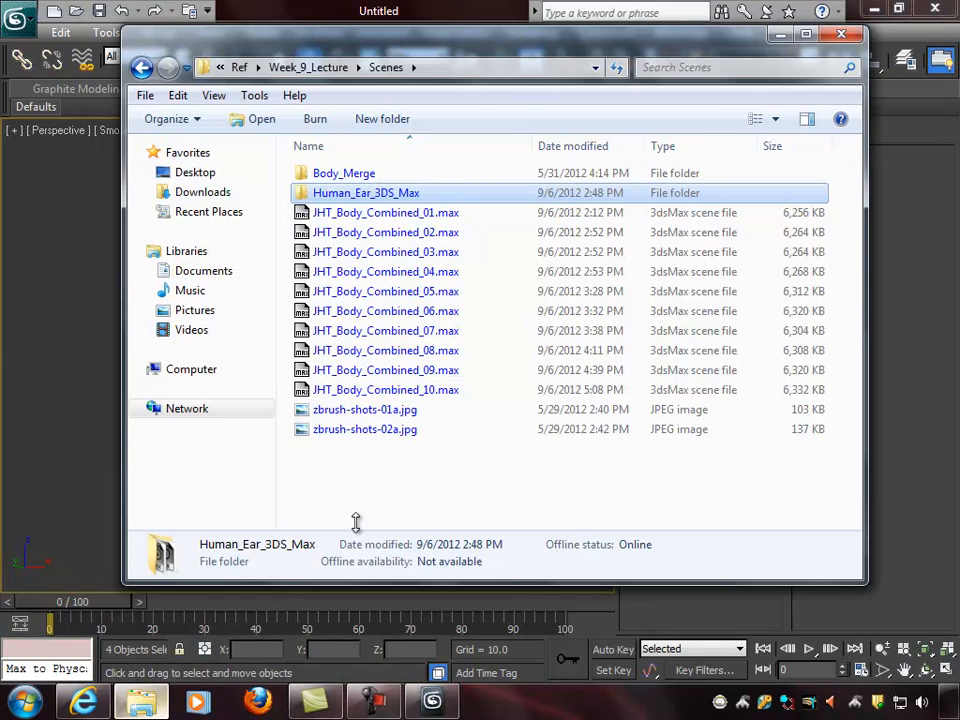
click(196, 176)
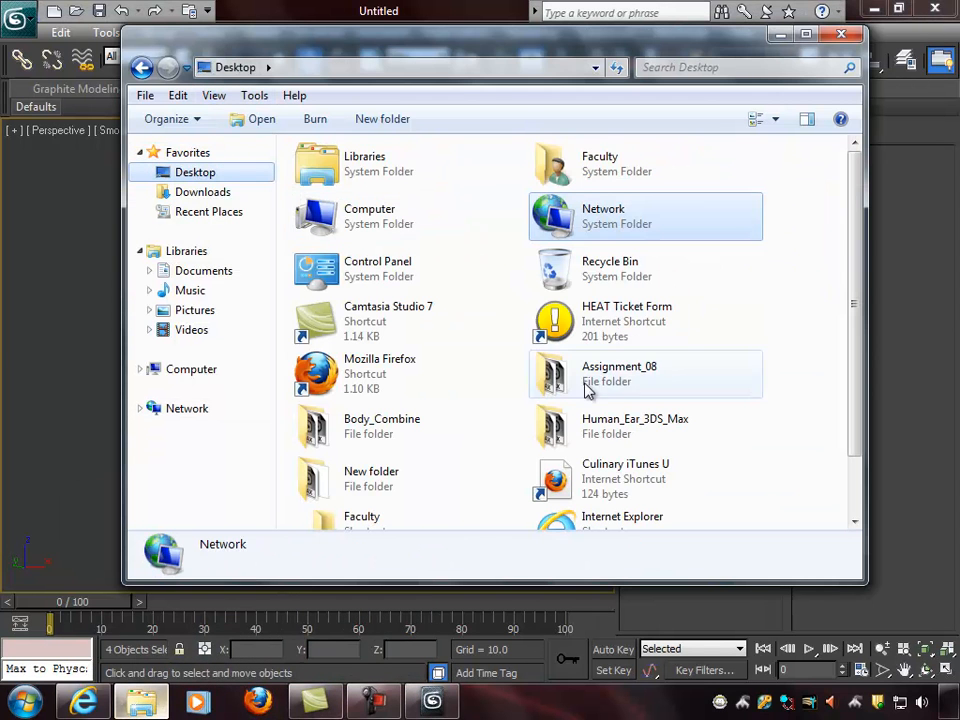
scroll(843, 294, down, 2)
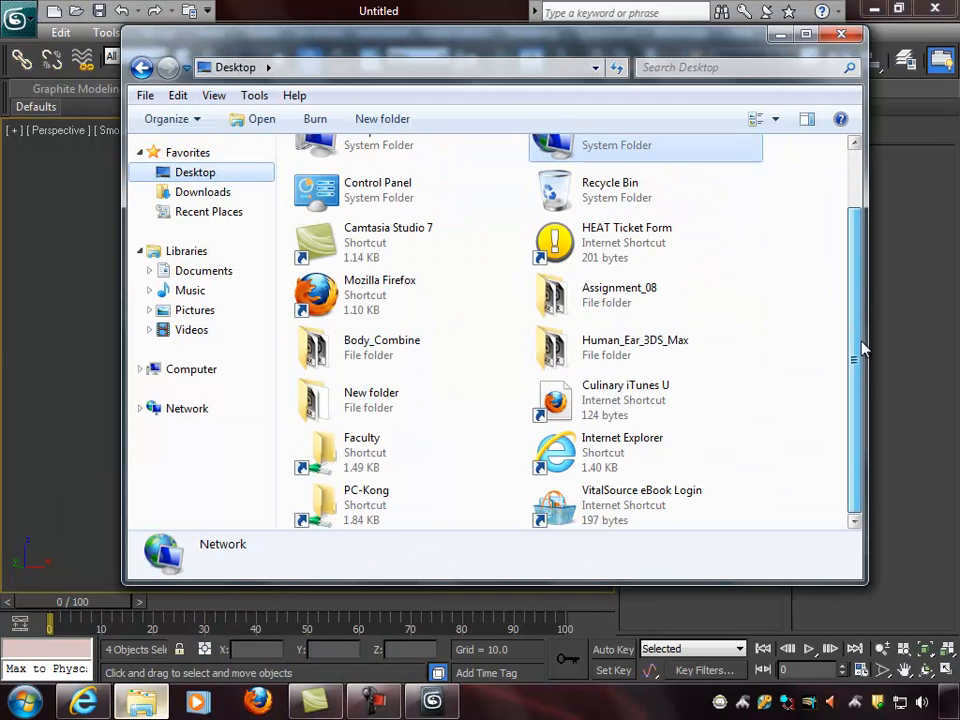
double_click(400, 355)
Step: Merge Principles_Class_Hand_05.max into the body scene and place the hand in front of the body
drag(440, 50, 382, 97)
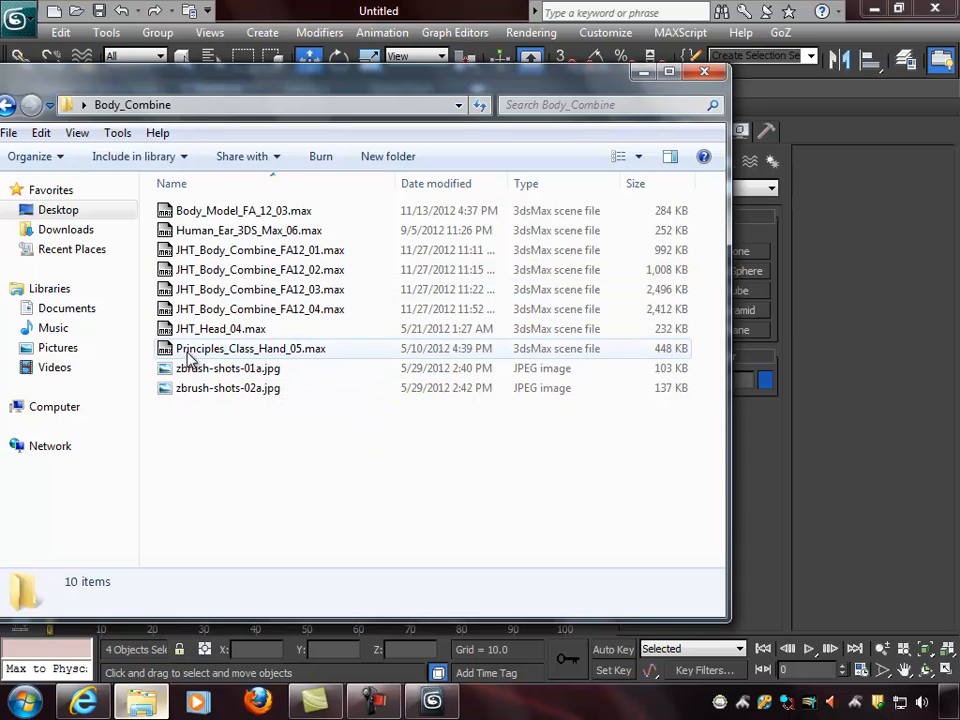
click(281, 352)
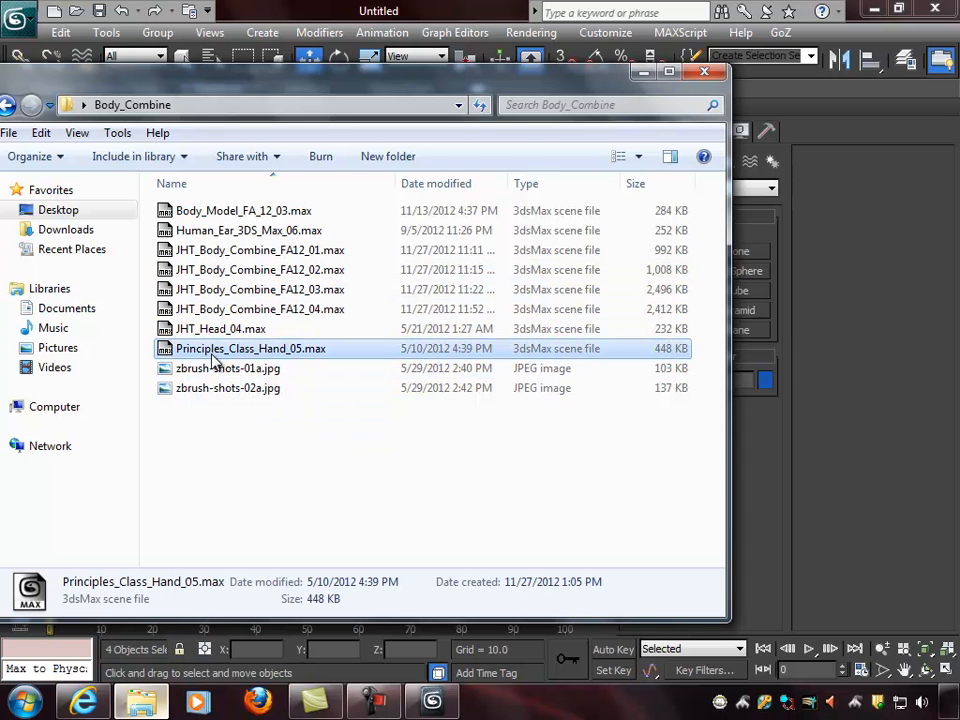
drag(459, 89, 781, 117)
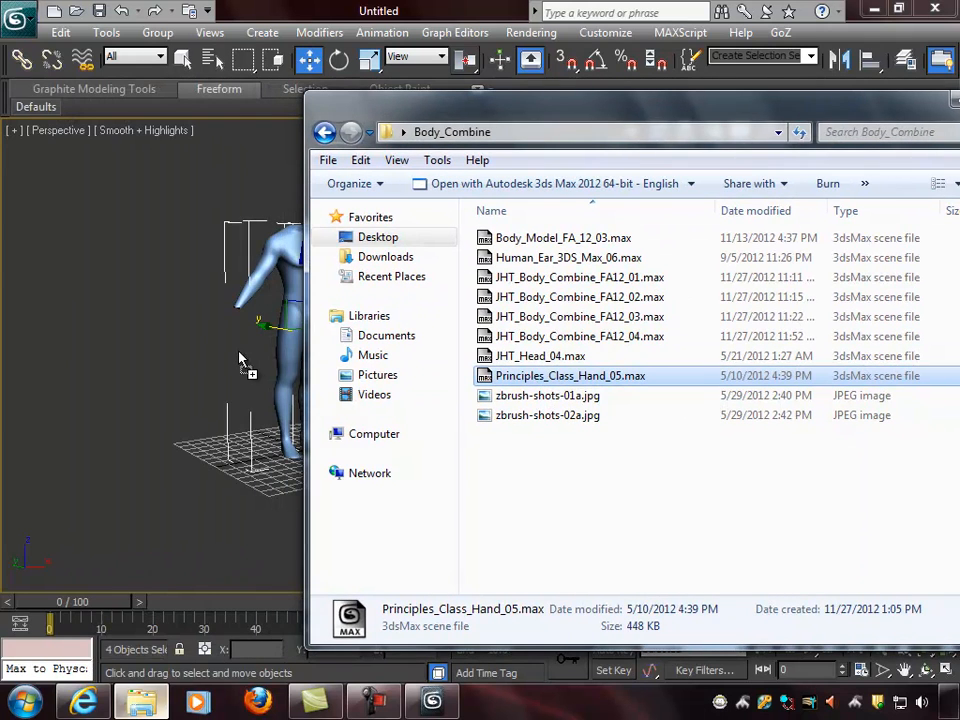
drag(240, 359, 246, 360)
click(293, 384)
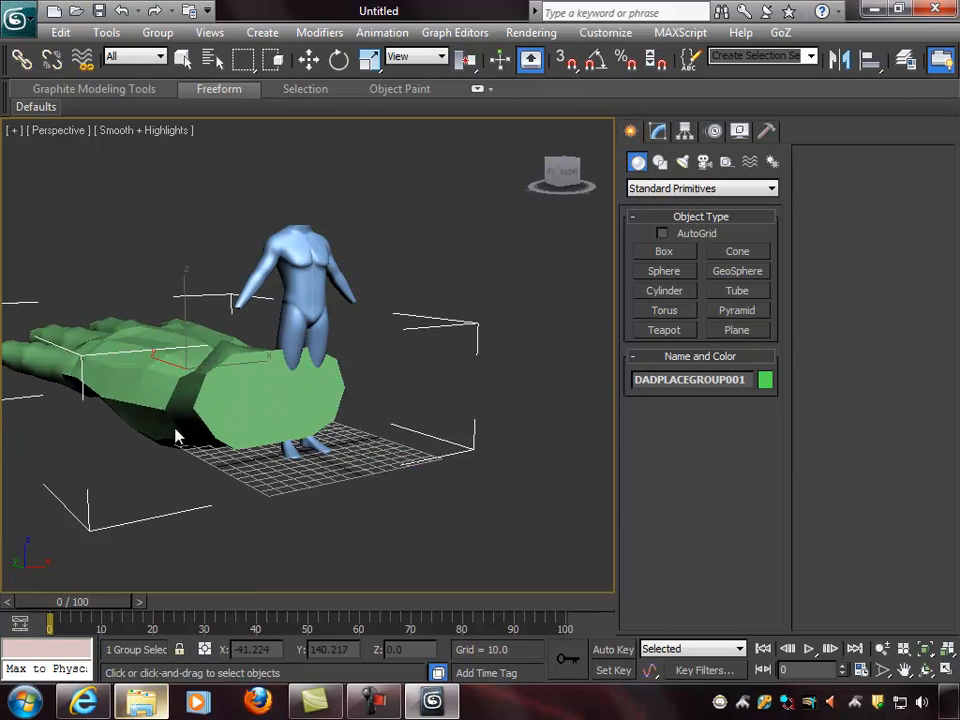
click(265, 441)
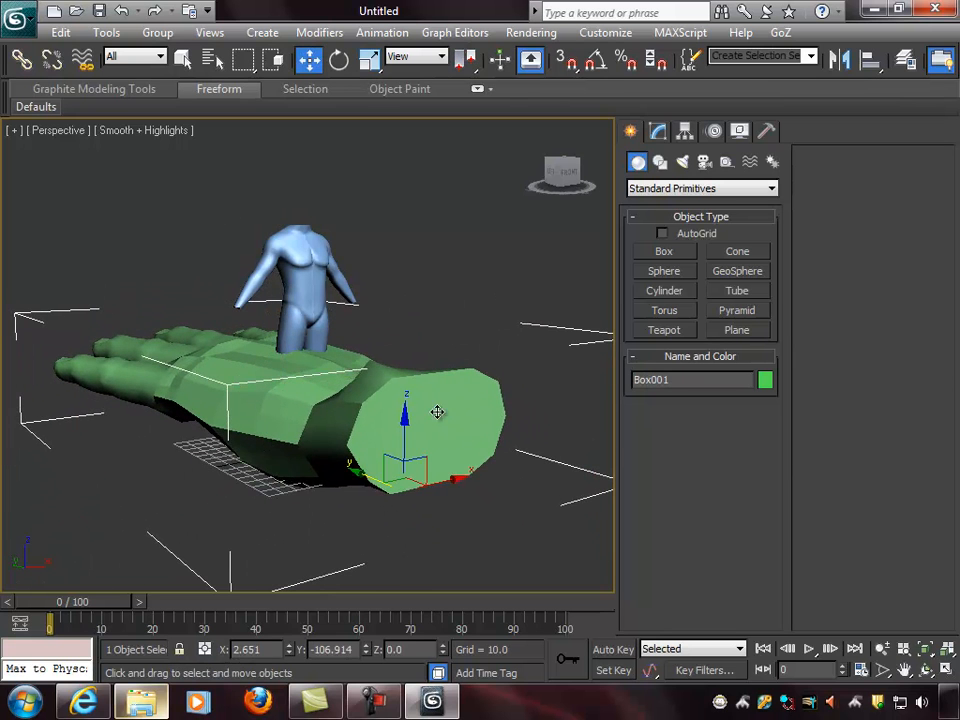
Step: Turn on angle snap and rotate the hand so its fingers point down in line with the hanging arm
alt+middle_drag(427, 407, 410, 392)
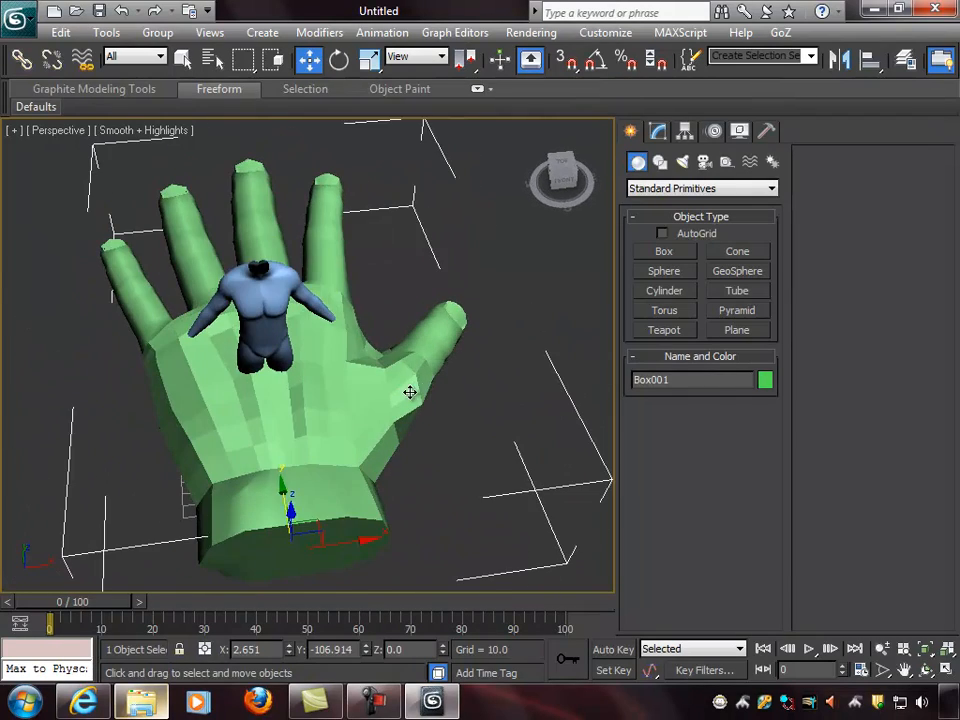
key(e)
alt+middle_drag(454, 456, 431, 478)
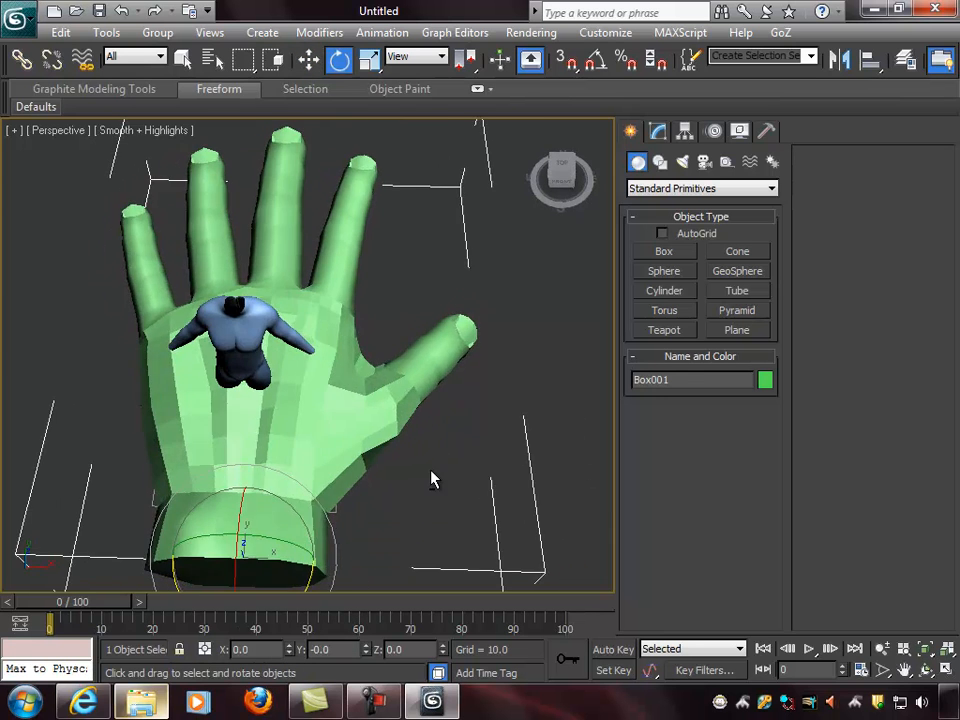
scroll(431, 478, down, 3)
click(596, 63)
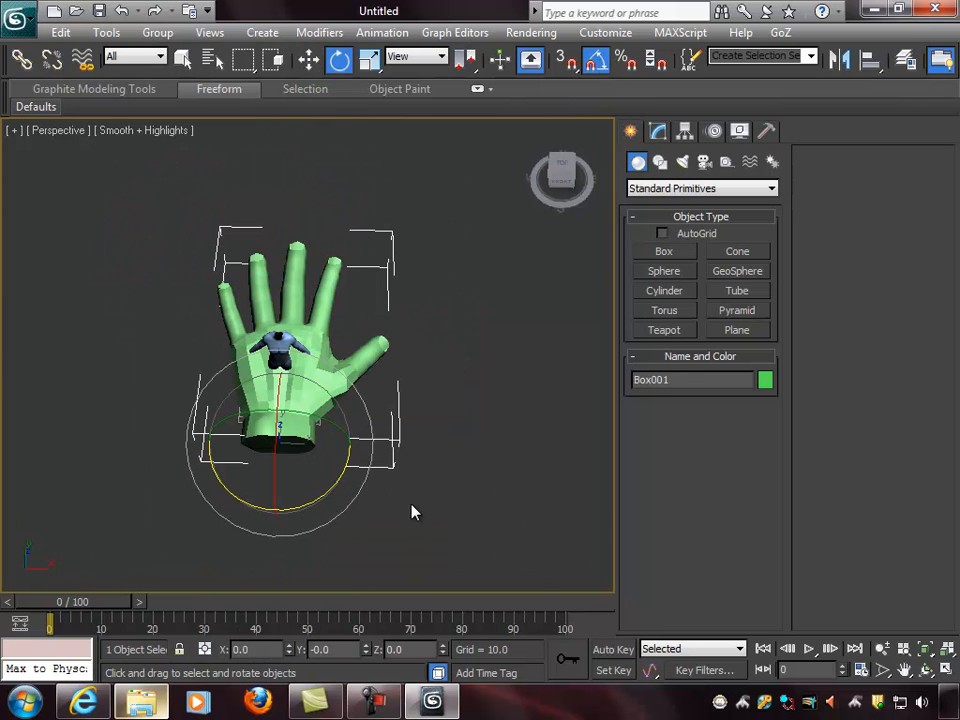
drag(340, 473, 231, 524)
alt+middle_drag(373, 510, 396, 383)
drag(236, 386, 292, 525)
Step: Scale the oversized hand down uniformly until it is roughly in proportion to the body
key(r)
drag(274, 454, 219, 636)
alt+middle_drag(270, 510, 473, 514)
Step: Move the hand up to the body's right wrist, at about X -38.8, Y 2.1, Z 108.4
key(w)
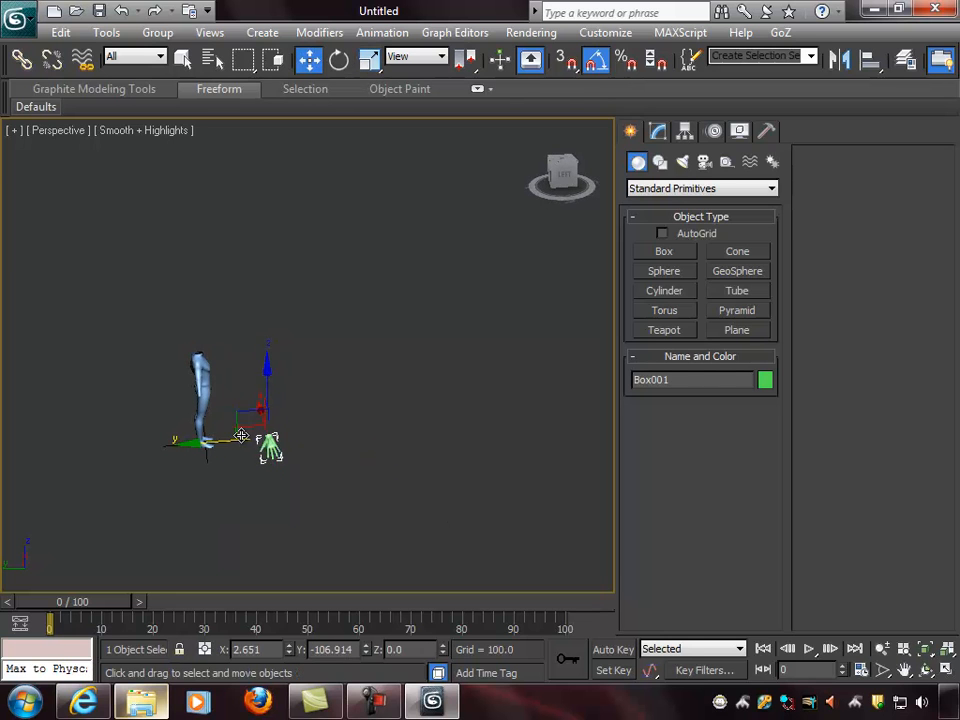
drag(226, 441, 161, 445)
alt+middle_drag(400, 440, 512, 308)
scroll(237, 406, up, 4)
drag(256, 512, 240, 205)
drag(324, 282, 231, 285)
drag(160, 200, 165, 274)
alt+middle_drag(165, 274, 447, 356)
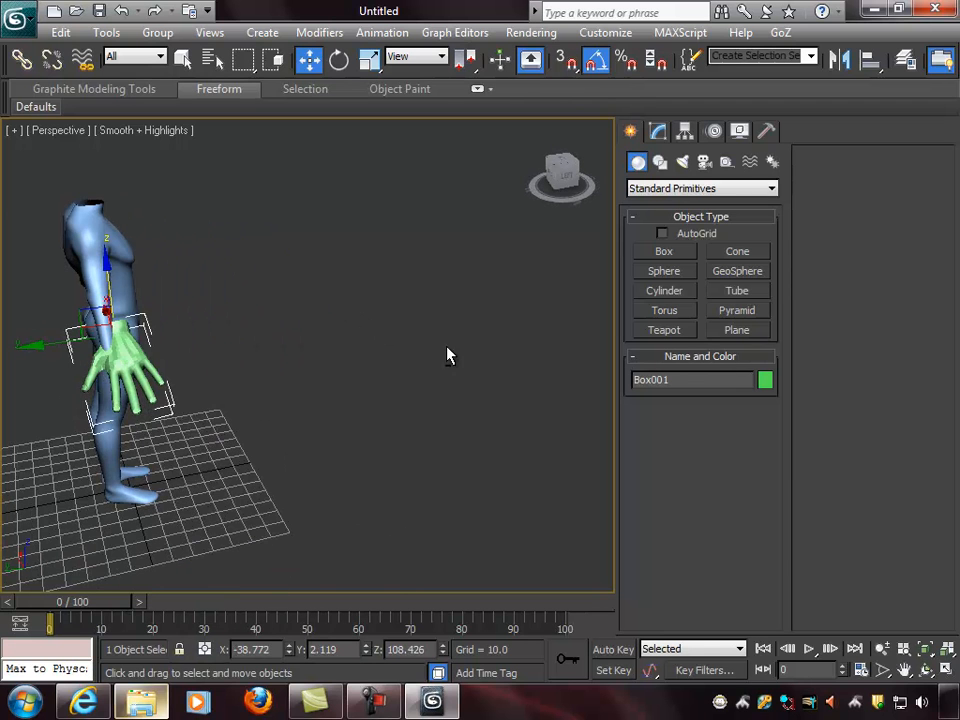
Step: Reposition the hand at the end of the right forearm, at about X -45.3, Y 7.5, Z 102.3
alt+middle_drag(185, 366, 80, 343)
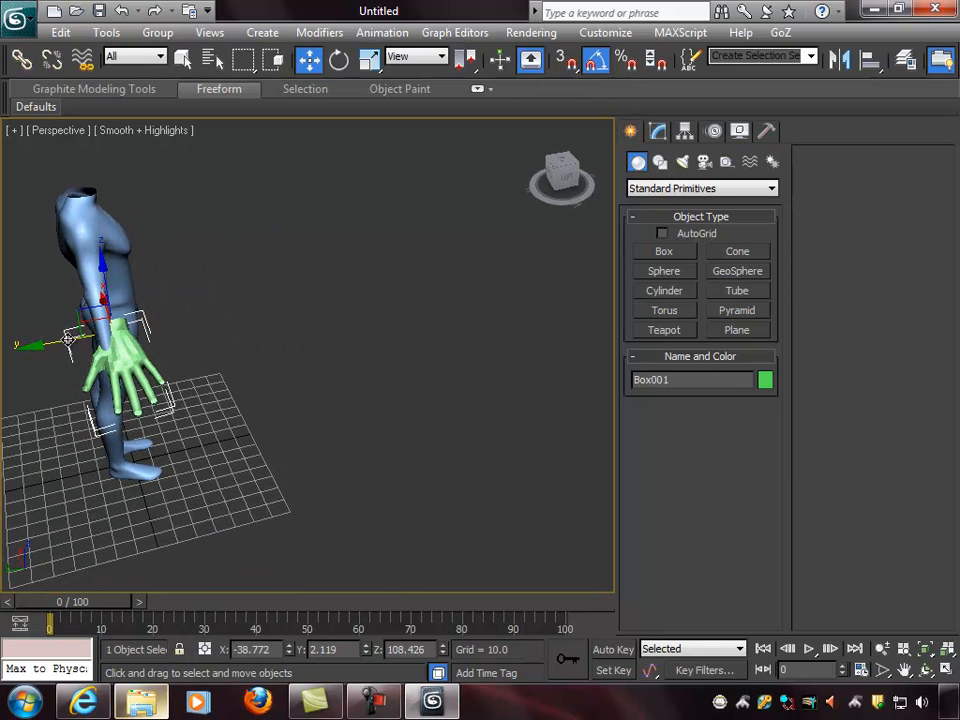
drag(68, 339, 54, 342)
alt+middle_drag(54, 342, 181, 307)
scroll(251, 317, up, 5)
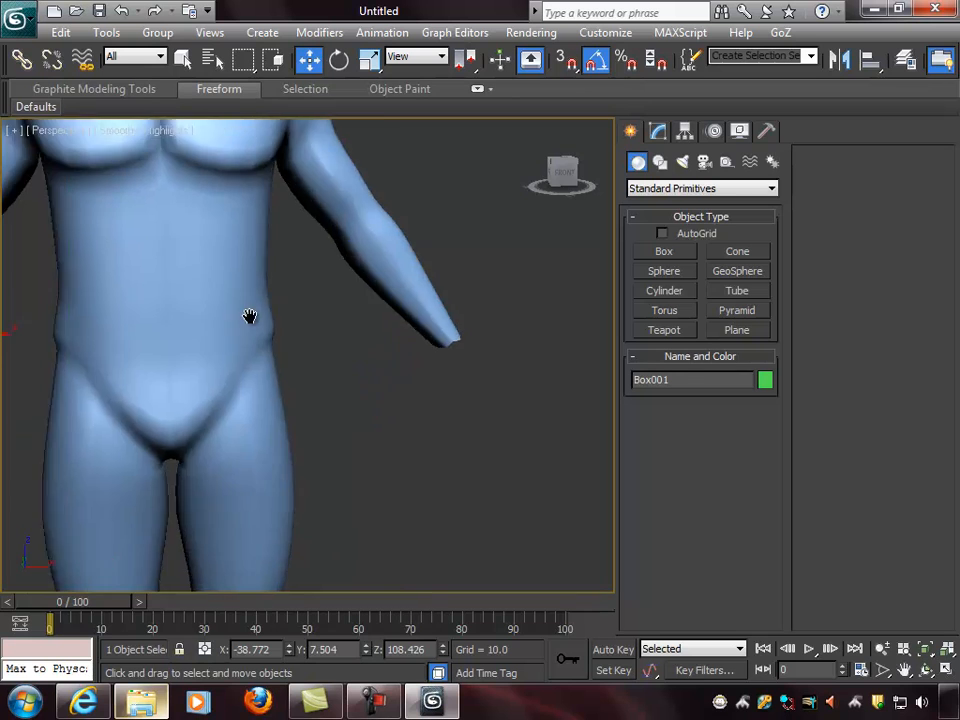
scroll(255, 315, down, 4)
drag(196, 337, 183, 337)
drag(139, 264, 139, 279)
drag(219, 351, 207, 351)
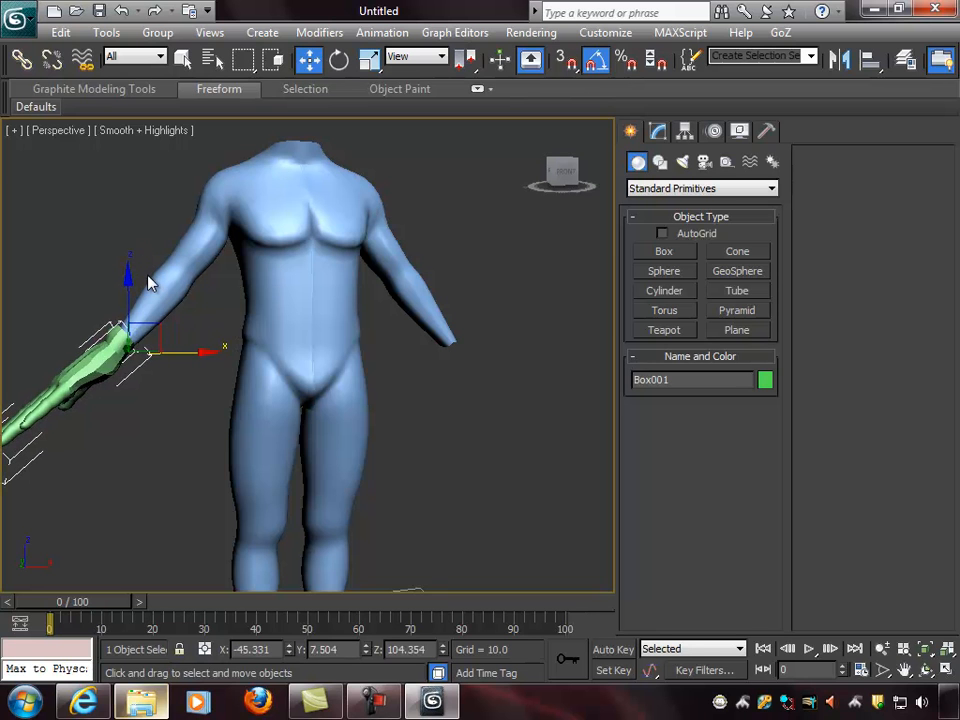
drag(128, 280, 129, 288)
Step: Shift the hand along Y to about 5.6 to centre it under the forearm
alt+middle_drag(204, 305, 405, 355)
middle_drag(152, 326, 306, 418)
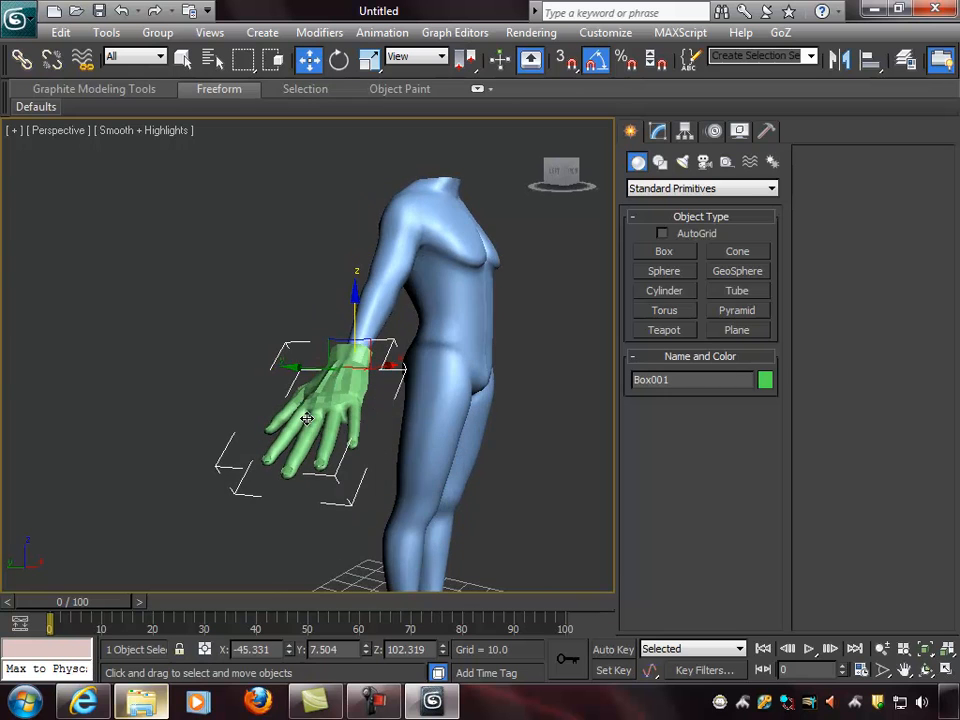
alt+middle_drag(371, 413, 535, 400)
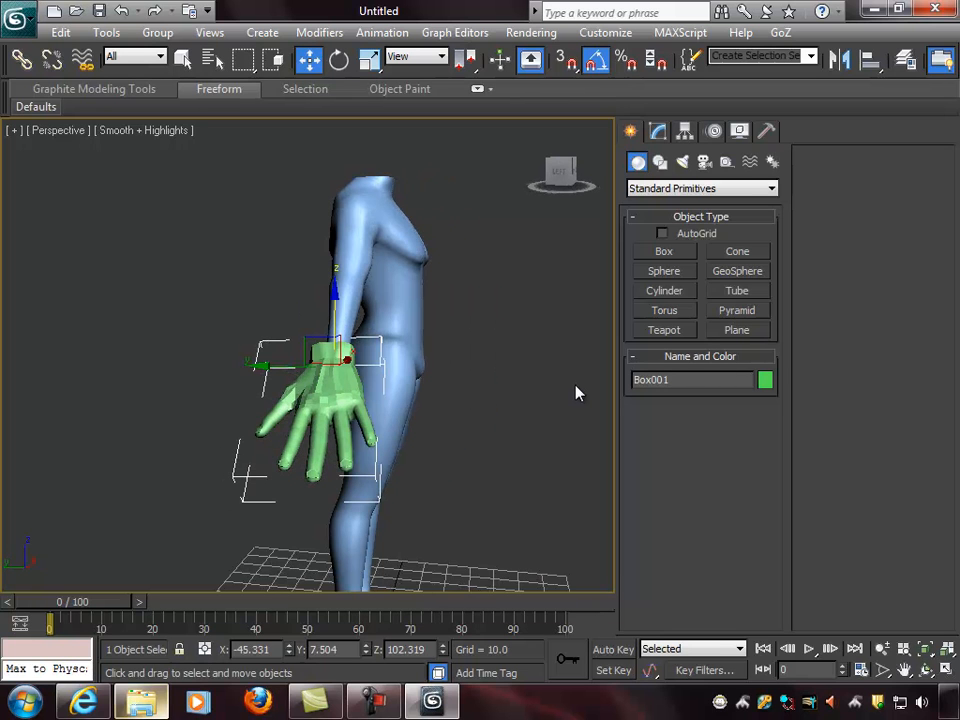
alt+middle_drag(456, 386, 444, 411)
mouse_move(240, 360)
mouse_down()
mouse_move(224, 354)
mouse_move(240, 358)
mouse_up()
alt+middle_drag(240, 358, 475, 329)
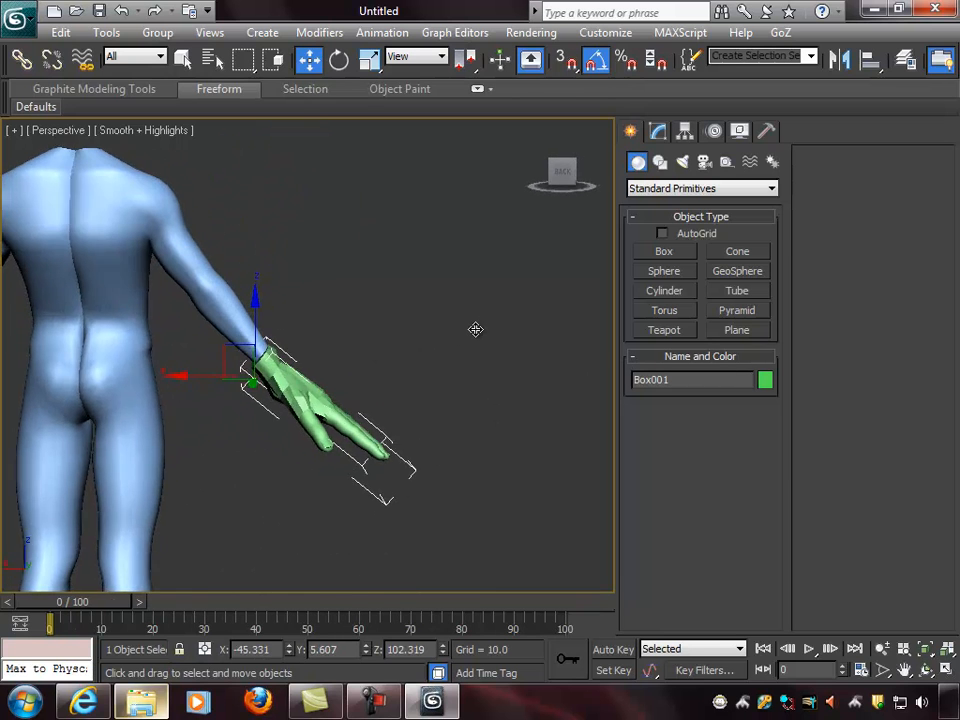
Step: Scale the hand down uniformly to about 5.3 percent to match the wrist's thickness
key(r)
drag(257, 362, 229, 388)
key(ctrl+z)
alt+middle_drag(349, 390, 279, 369)
drag(279, 369, 239, 461)
alt+middle_drag(429, 401, 249, 372)
scroll(363, 432, up, 5)
Step: Move the shrunken hand against the open end of the forearm, at about X -47.5, Z 103.8
key(g)
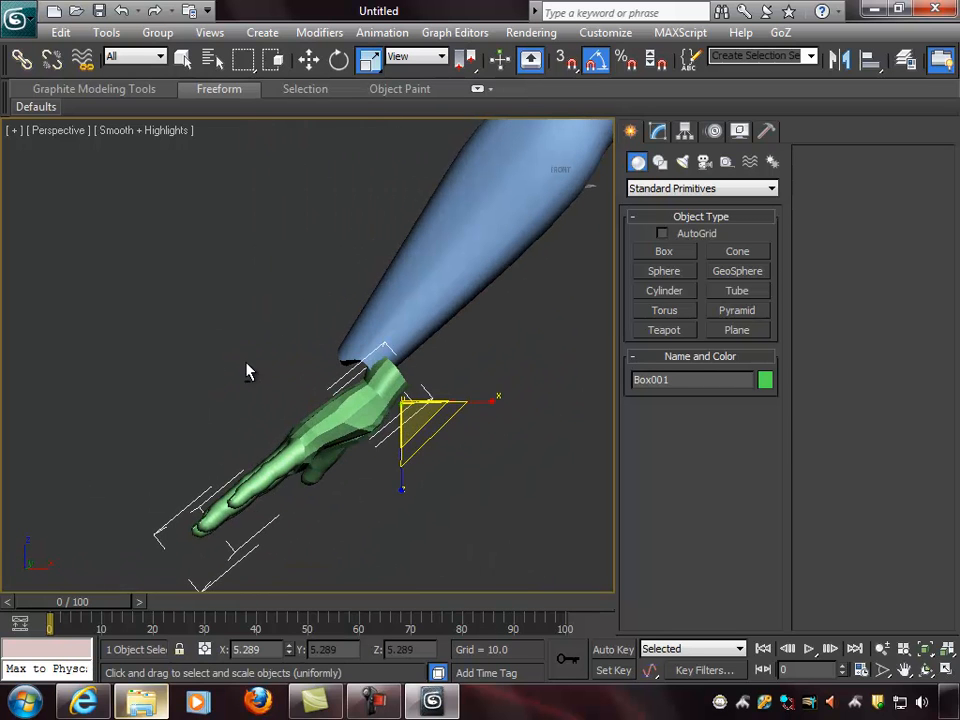
key(w)
drag(416, 369, 392, 355)
alt+middle_drag(305, 352, 354, 379)
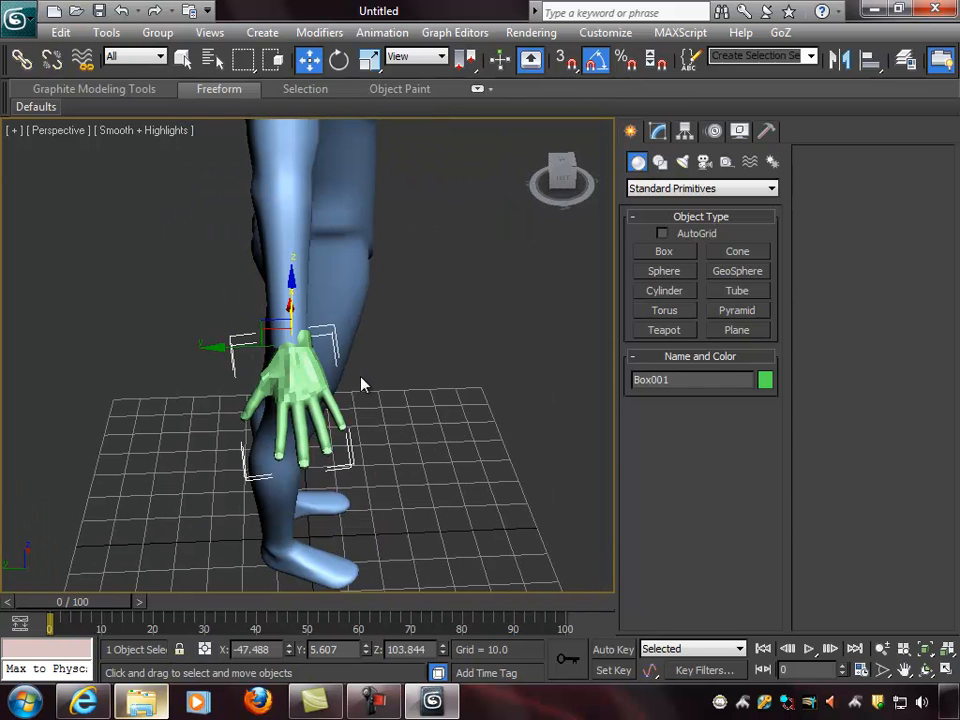
Step: Scale the hand up uniformly to about 6.5 percent and check its fit against the wrist
key(r)
drag(283, 347, 326, 323)
alt+middle_drag(371, 369, 295, 309)
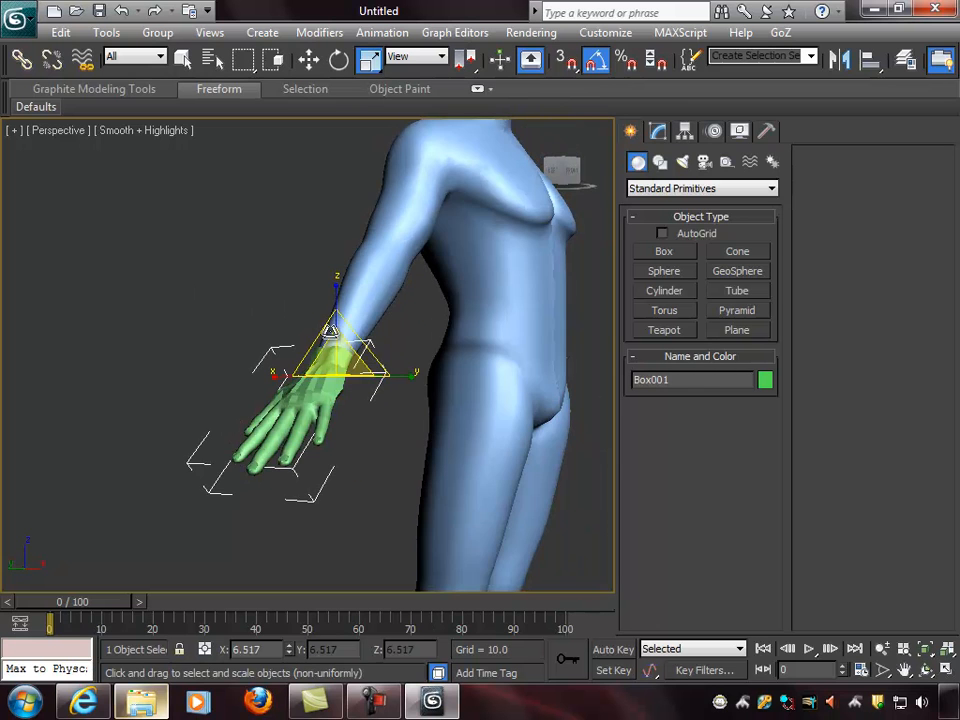
alt+middle_drag(434, 388, 605, 401)
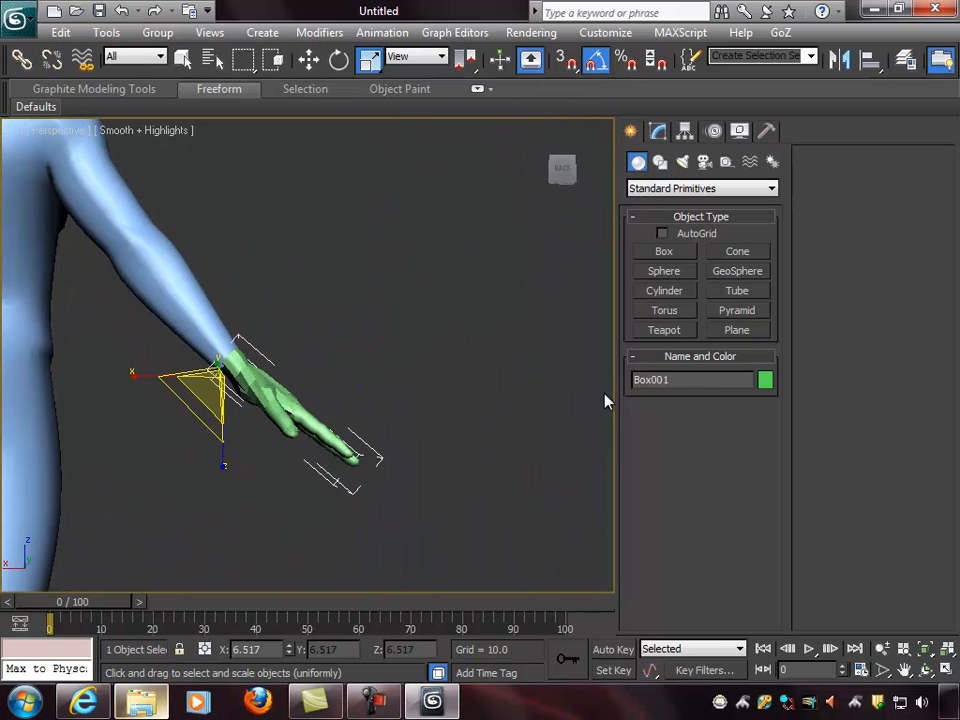
Step: Rotate the hand slightly at the wrist to follow the direction of the forearm
key(e)
drag(291, 353, 292, 361)
alt+middle_drag(475, 408, 563, 344)
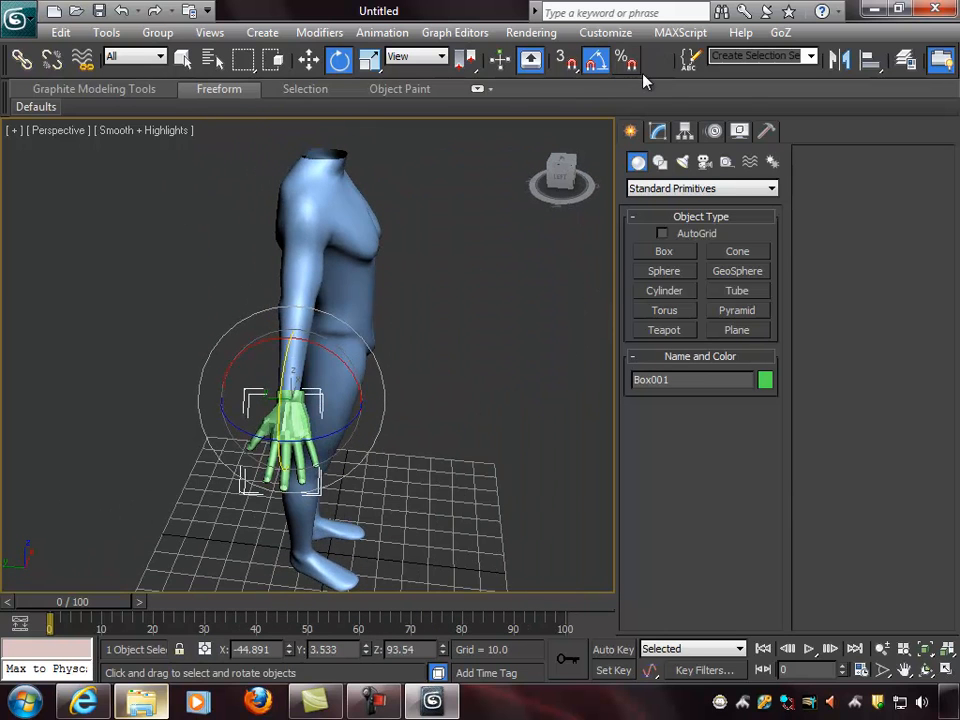
Step: Mirror the hand across the Y axis without cloning it
click(843, 61)
click(452, 262)
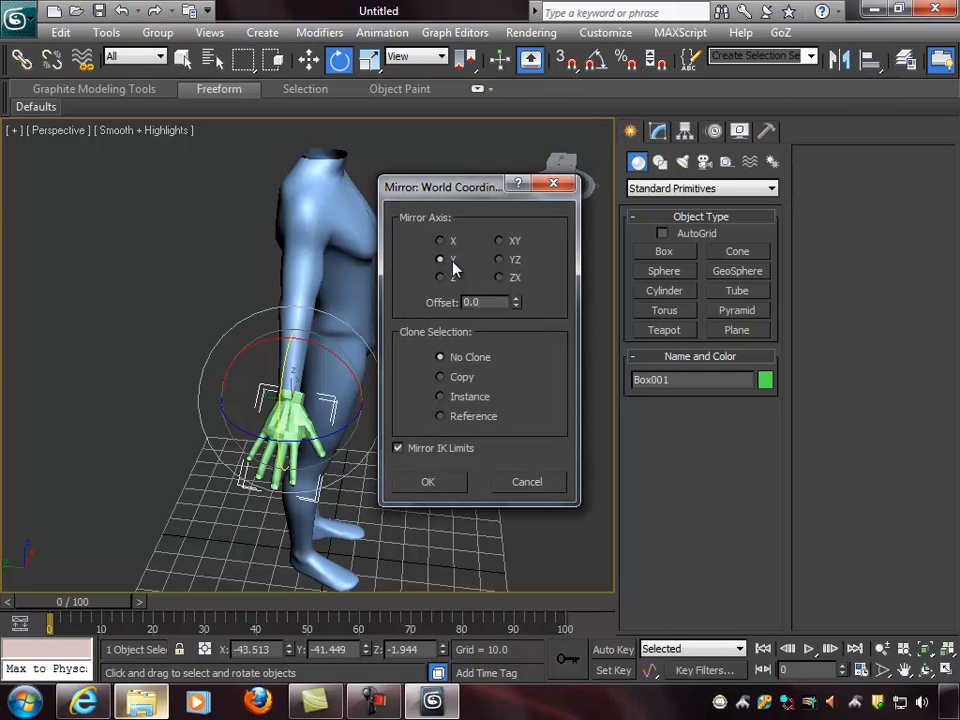
click(452, 488)
Step: Rotate the mirrored hand slightly to straighten it with the forearm
alt+middle_drag(465, 489, 287, 355)
scroll(406, 414, up, 5)
scroll(287, 355, down, 2)
scroll(324, 368, down, 3)
alt+middle_drag(373, 334, 394, 311)
drag(395, 311, 390, 302)
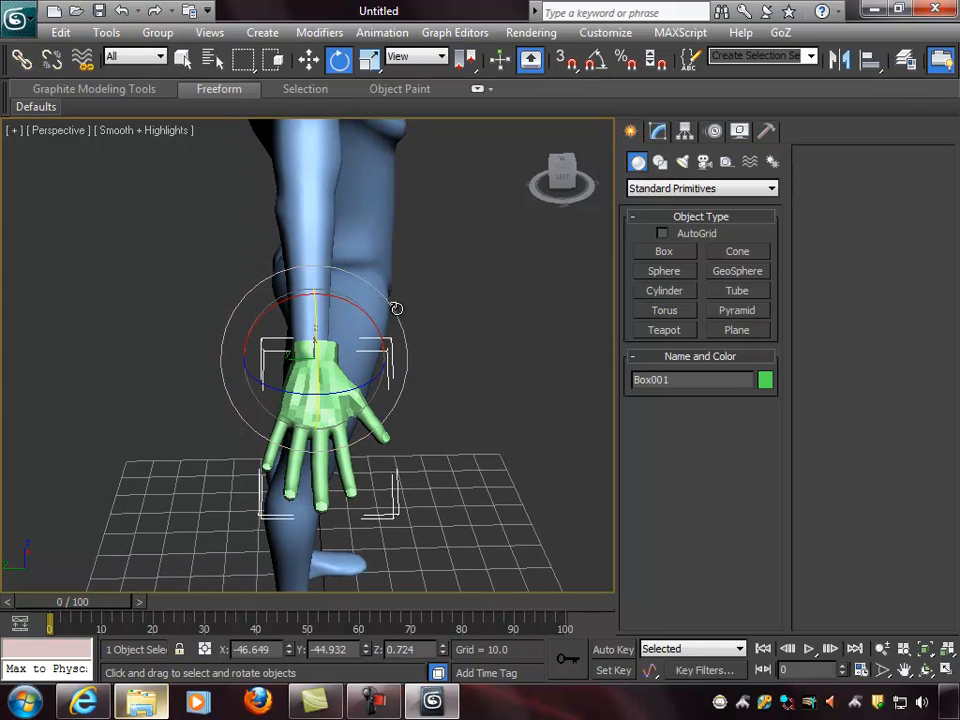
Step: Nudge the mirrored hand along Y and X to align its wrist with the forearm opening
key(w)
drag(276, 362, 272, 362)
alt+middle_drag(447, 398, 280, 340)
drag(388, 383, 396, 383)
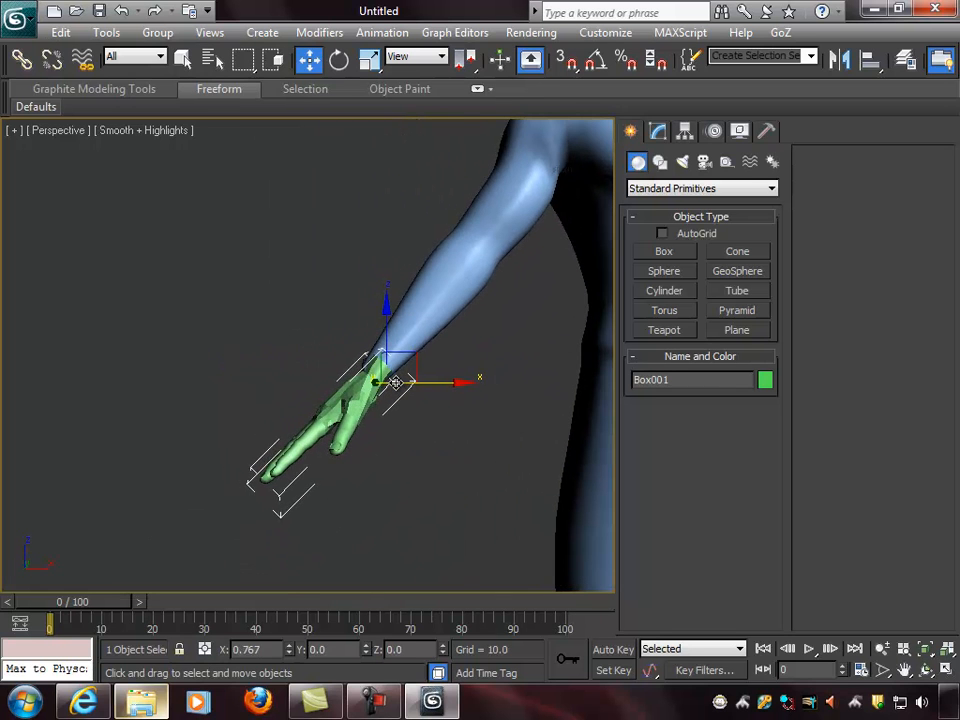
alt+middle_drag(400, 377, 429, 401)
Step: Scale the mirrored hand down slightly and uniformly to suit the arm
scroll(543, 402, down, 4)
scroll(342, 408, up, 5)
scroll(420, 363, down, 3)
key(r)
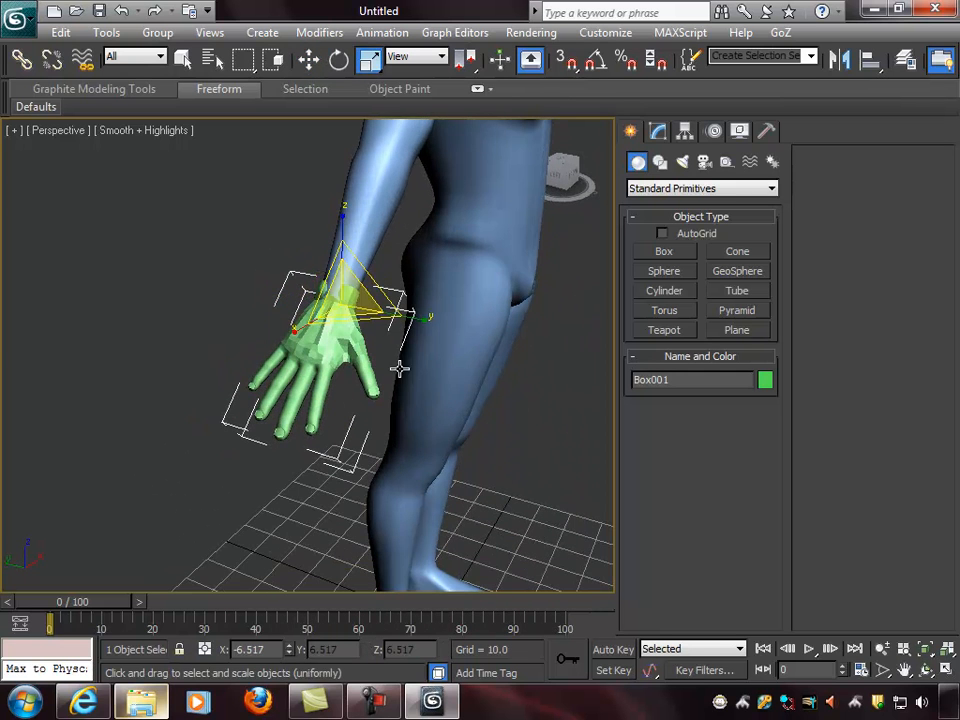
drag(355, 303, 352, 312)
Step: Deselect the hand and examine its size and alignment on the body from several angles
alt+middle_drag(428, 385, 358, 358)
click(483, 374)
scroll(336, 353, down, 5)
scroll(300, 369, up, 3)
alt+middle_drag(300, 369, 409, 326)
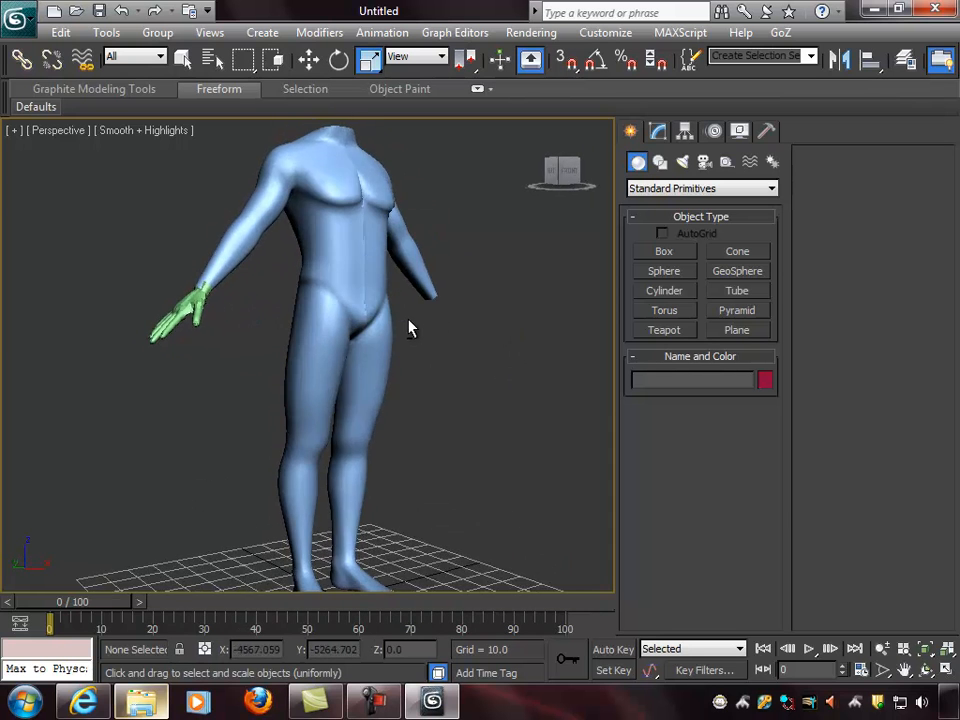
alt+middle_drag(467, 349, 440, 386)
scroll(415, 345, down, 2)
Step: Merge JHT_Head_04.max from the Body_Combine folder and place the head near the grid centre
click(140, 700)
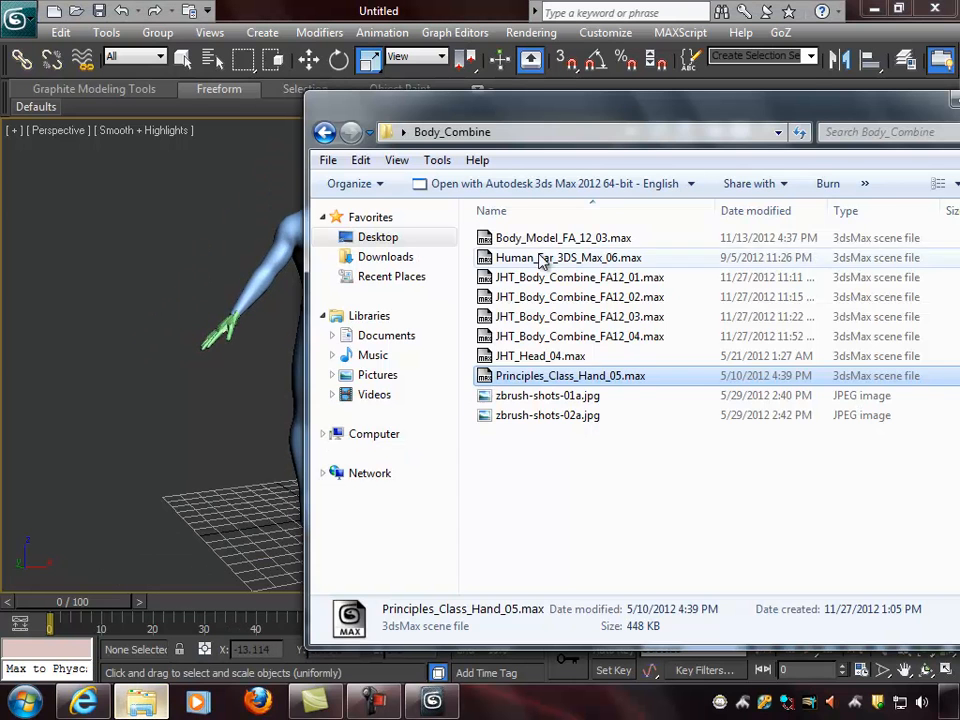
drag(573, 108, 603, 107)
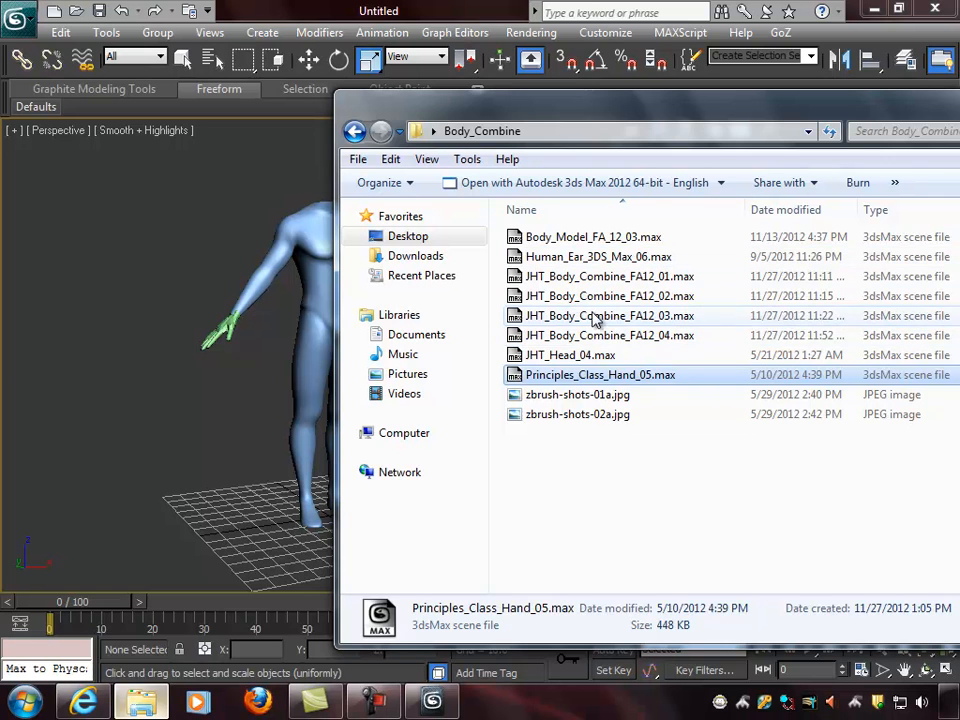
click(557, 359)
drag(557, 359, 253, 451)
click(298, 477)
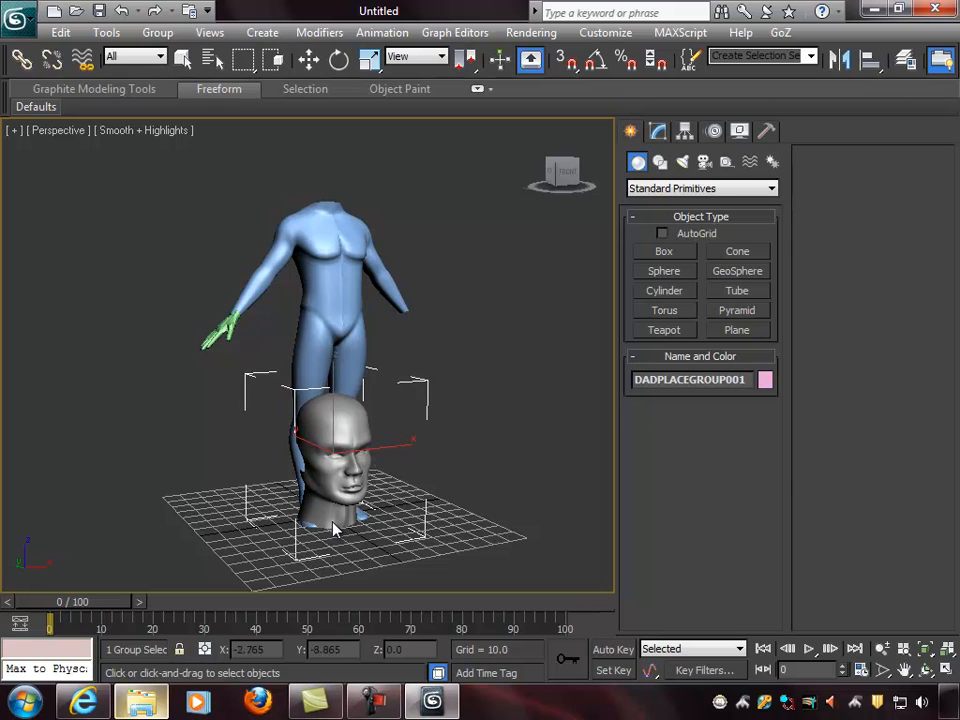
click(335, 530)
key(w)
alt+middle_drag(489, 476, 588, 500)
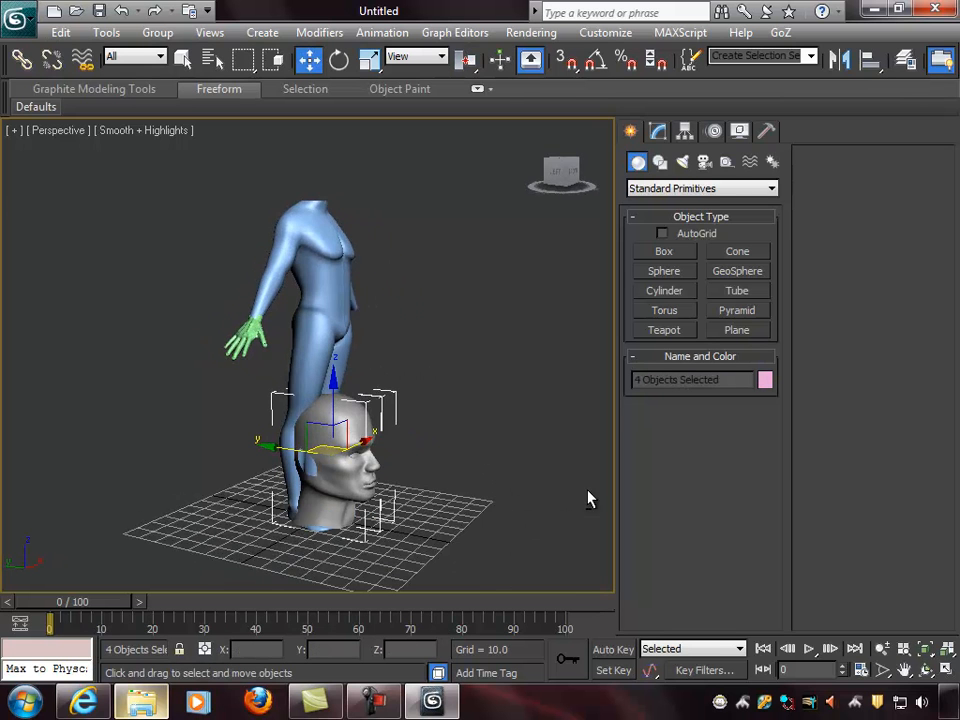
click(318, 300)
drag(318, 300, 392, 313)
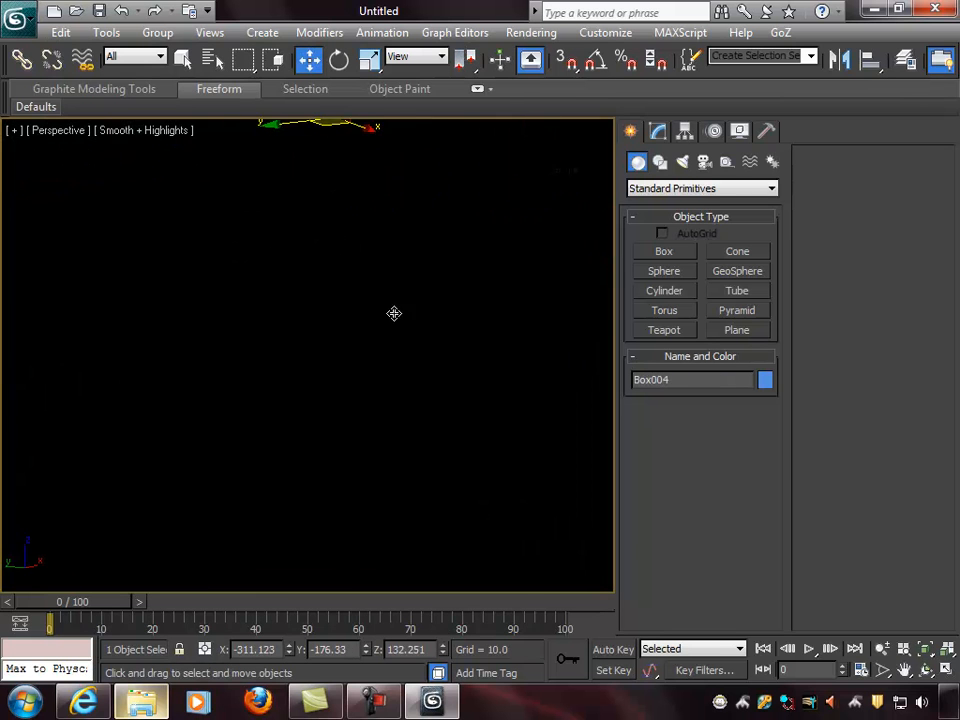
key(ctrl+z)
alt+middle_drag(478, 421, 453, 429)
click(330, 424)
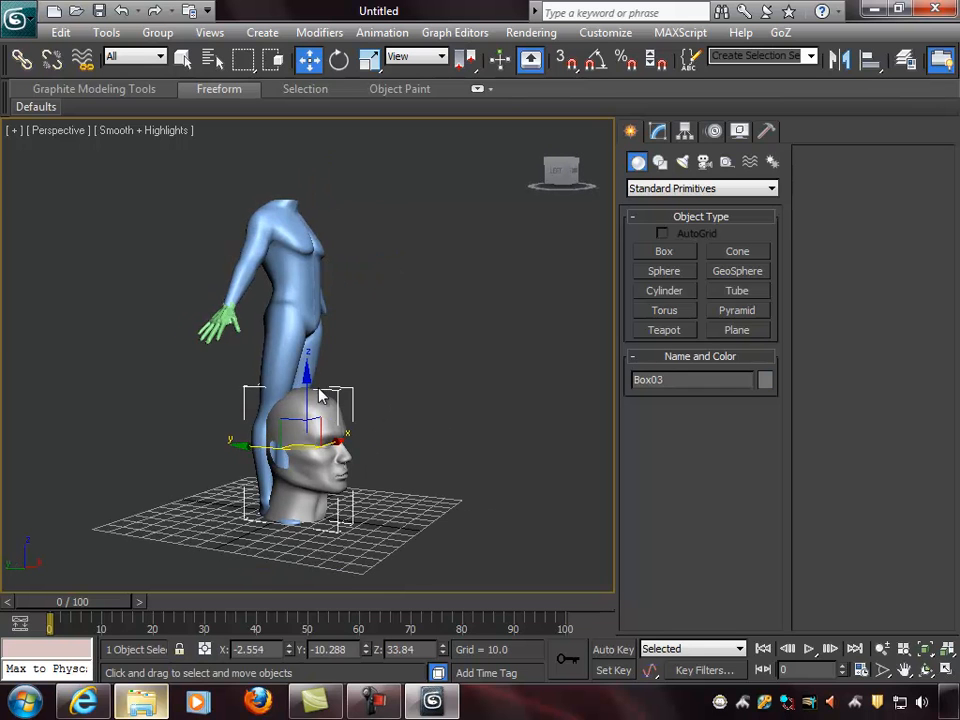
drag(306, 378, 343, 154)
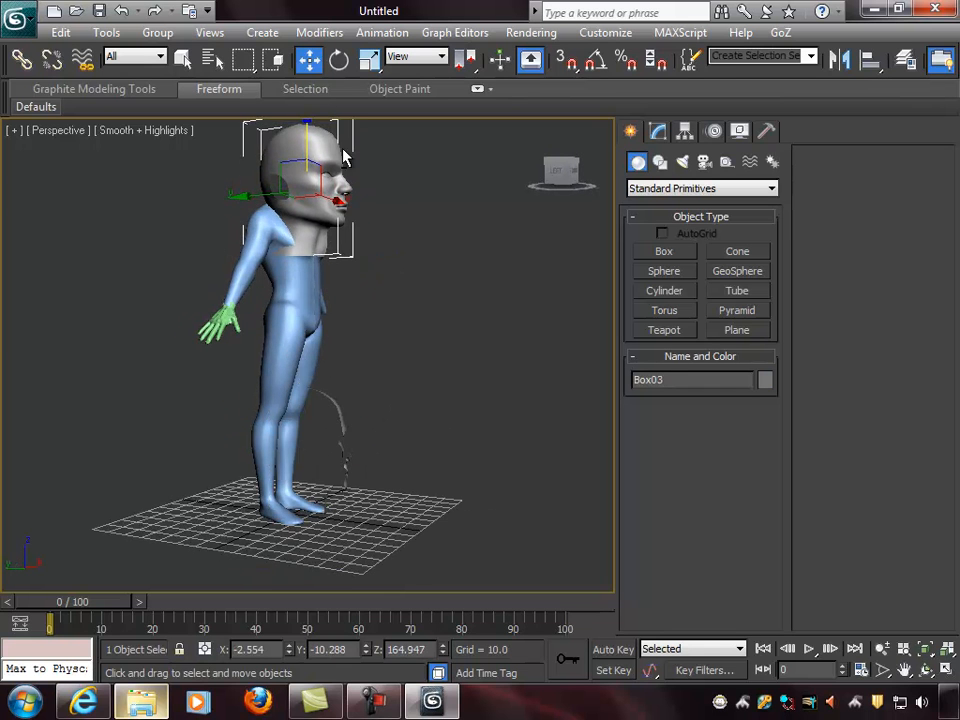
drag(238, 194, 218, 190)
alt+middle_drag(218, 190, 274, 246)
key(ctrl+z)
key(ctrl+z)
Step: Select both head objects together, raise them along Z to the neck and adjust their Y position over the body
alt+middle_drag(393, 390, 510, 433)
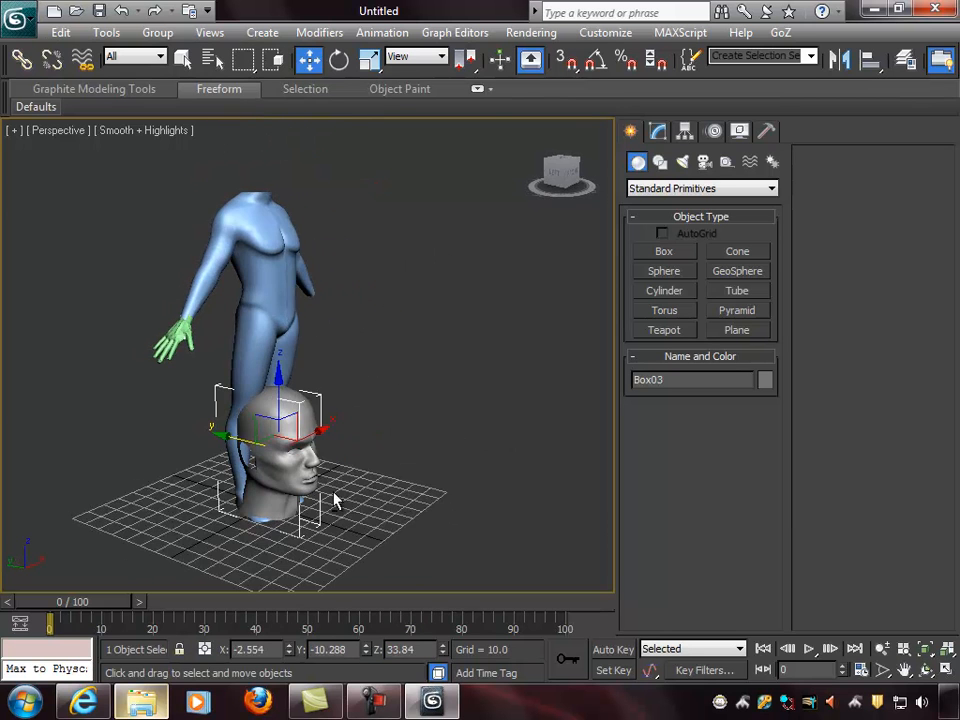
alt+middle_drag(334, 497, 318, 368)
drag(323, 439, 324, 440)
alt+middle_drag(324, 440, 292, 374)
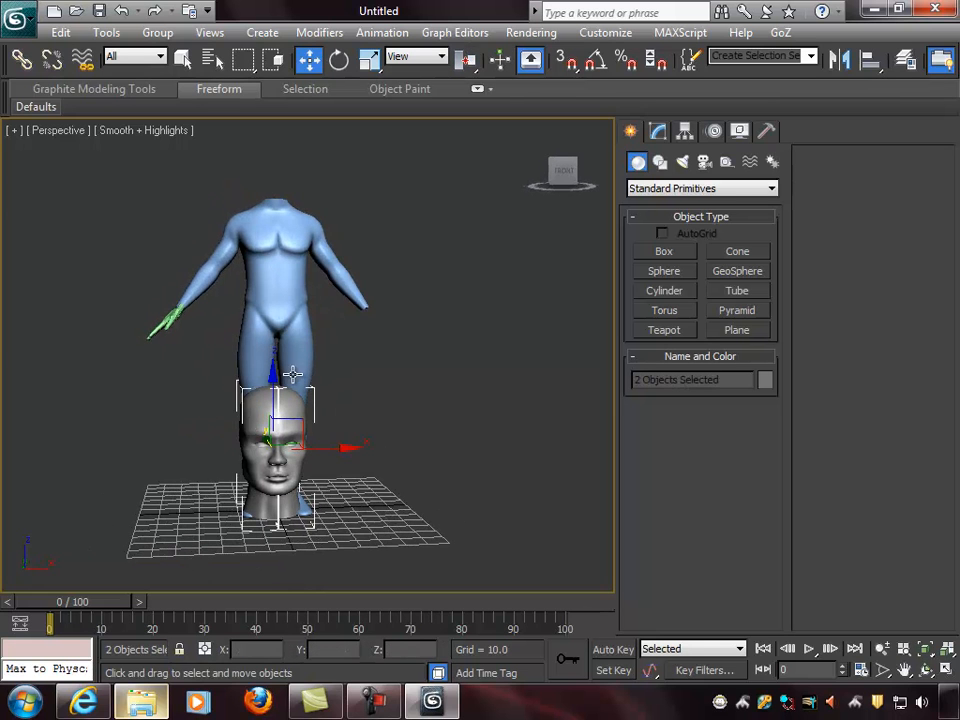
drag(273, 378, 275, 78)
alt+middle_drag(430, 370, 368, 289)
drag(206, 196, 192, 192)
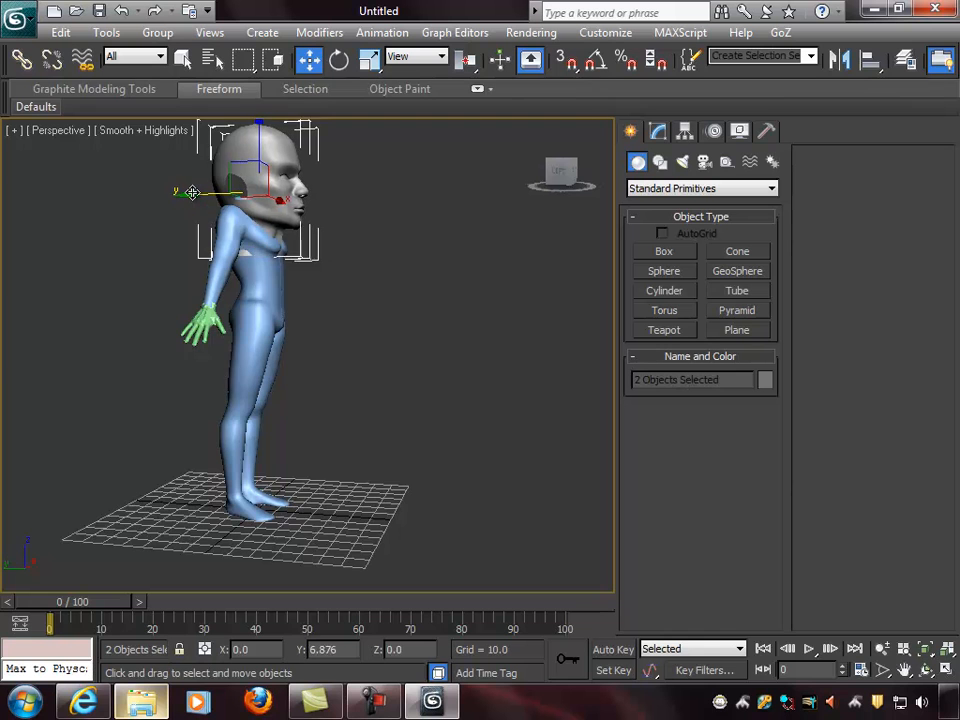
alt+middle_drag(380, 259, 313, 225)
drag(323, 193, 330, 191)
alt+middle_drag(226, 277, 335, 282)
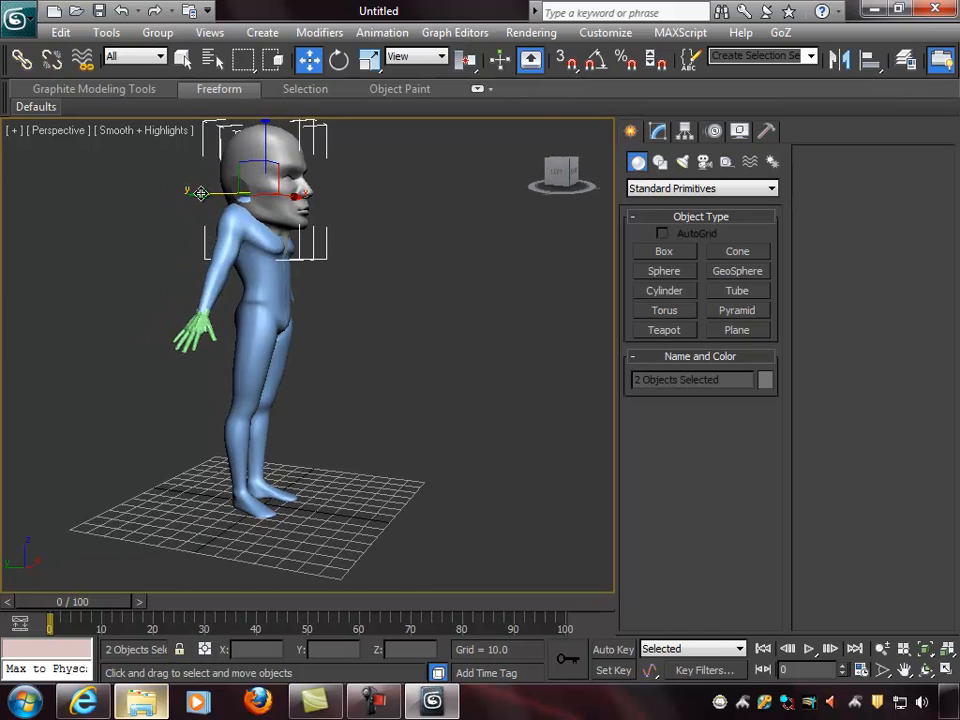
Step: Scale both head objects down uniformly towards the body's proportions
alt+middle_drag(440, 300, 453, 406)
scroll(439, 437, up, 4)
scroll(581, 428, down, 2)
key(r)
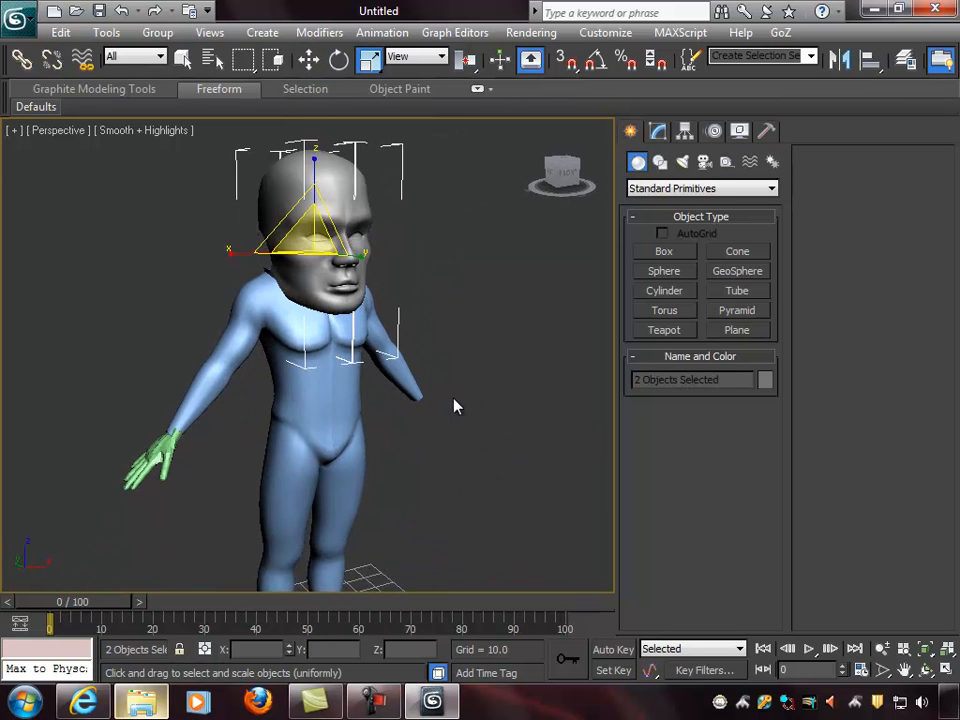
alt+middle_drag(430, 352, 324, 234)
drag(322, 237, 279, 360)
alt+middle_drag(279, 360, 380, 358)
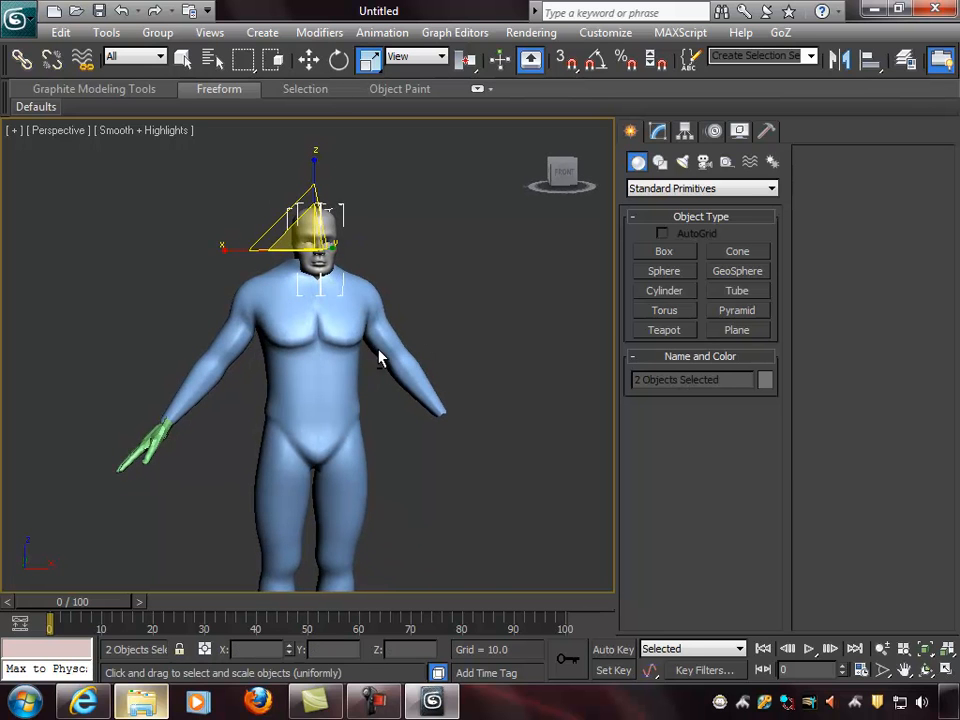
alt+middle_drag(344, 275, 371, 273)
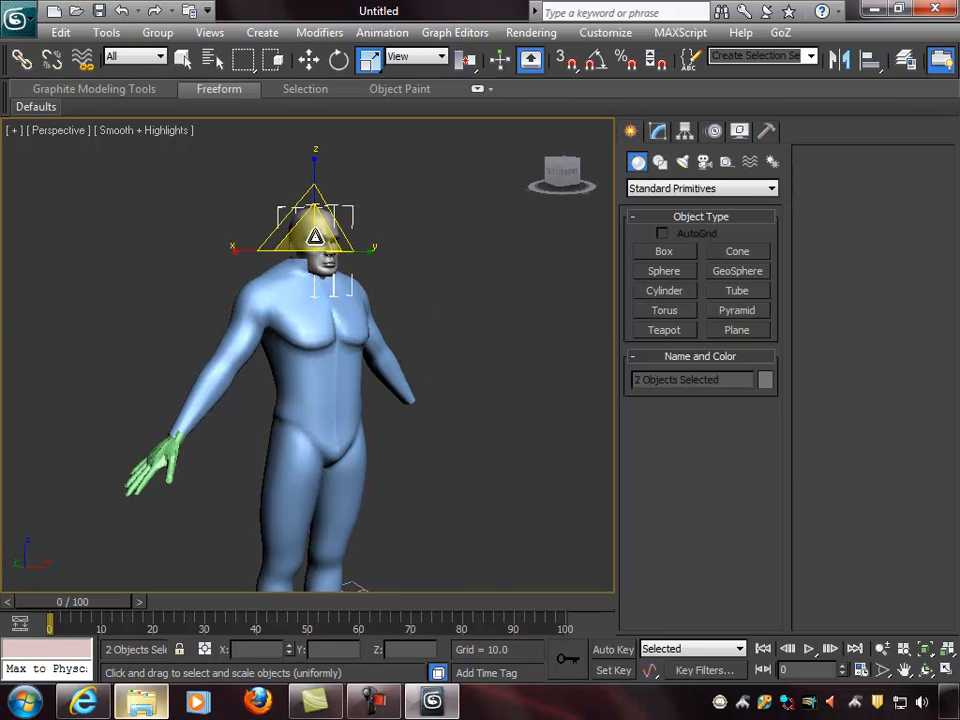
drag(315, 237, 273, 304)
alt+middle_drag(425, 338, 401, 332)
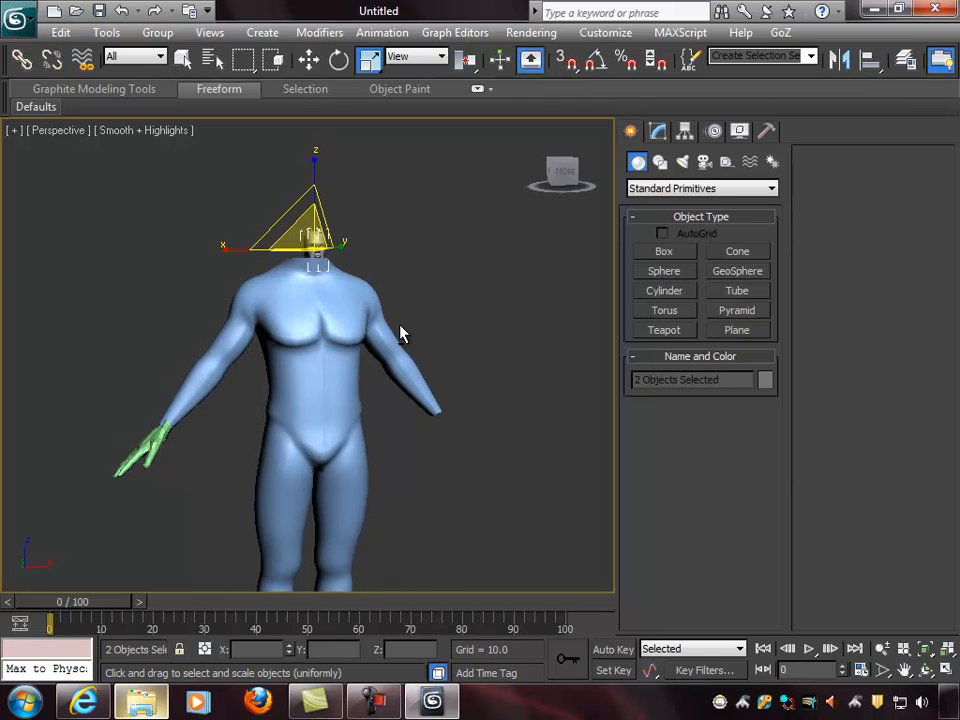
Step: Enlarge both head objects uniformly so the head suits the width of the neck and shoulders
key(w)
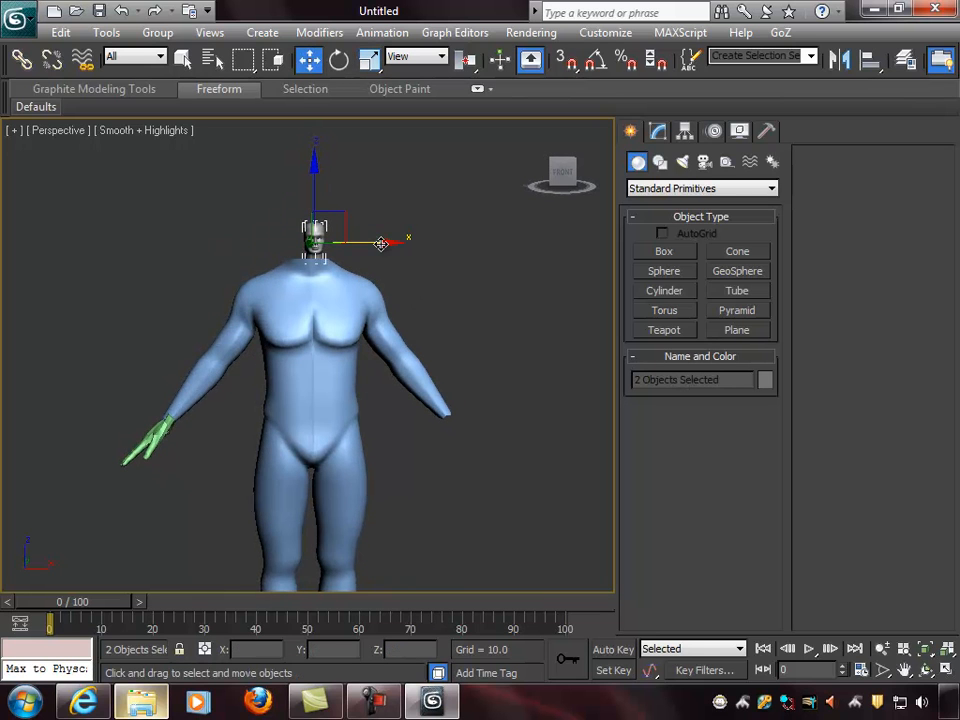
alt+middle_drag(447, 320, 293, 222)
click(303, 238)
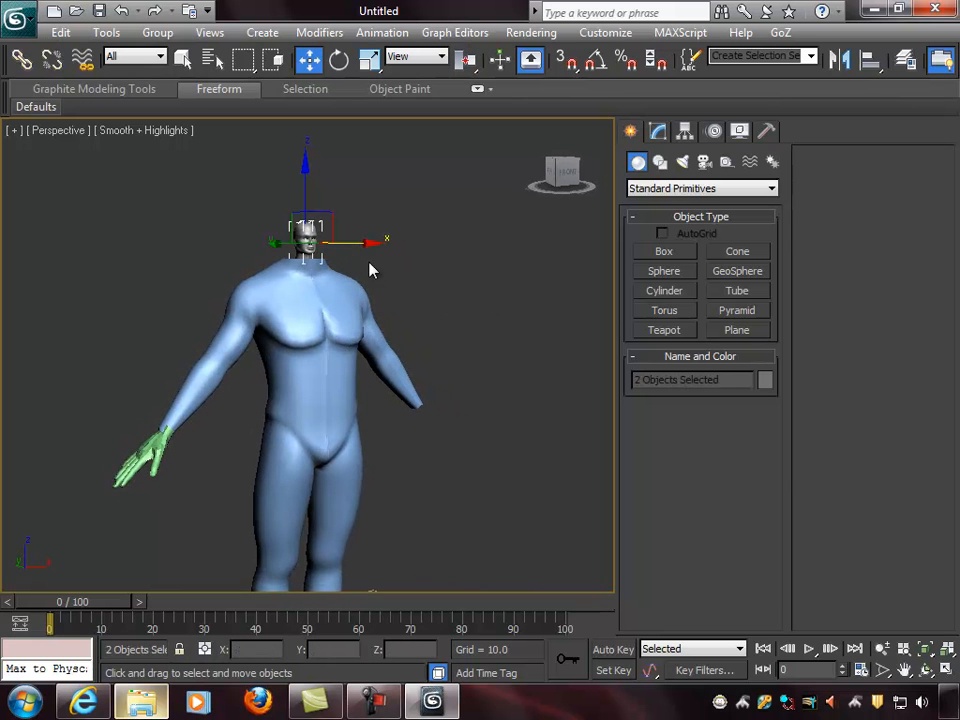
key(r)
drag(309, 229, 581, 119)
alt+middle_drag(388, 328, 478, 319)
Step: Raise the head slightly along Z and nudge it along Y to align its neck with the body's neck opening
key(w)
alt+middle_drag(406, 318, 350, 208)
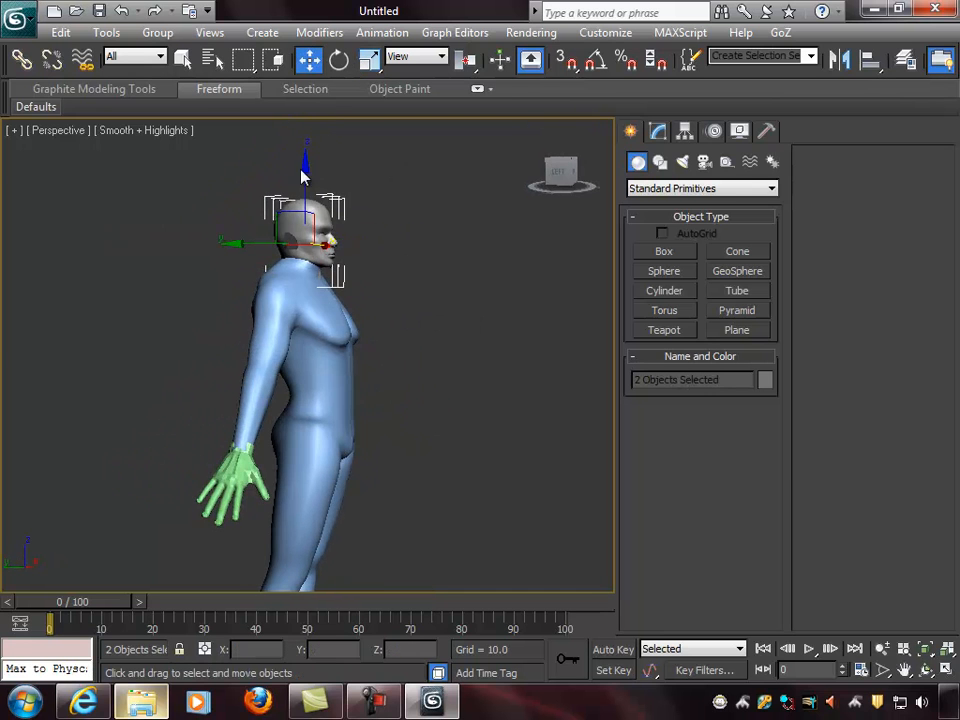
mouse_move(306, 167)
mouse_down()
mouse_move(308, 130)
mouse_move(308, 150)
mouse_up()
alt+middle_drag(381, 218, 246, 224)
drag(236, 227, 236, 227)
alt+middle_drag(372, 285, 261, 278)
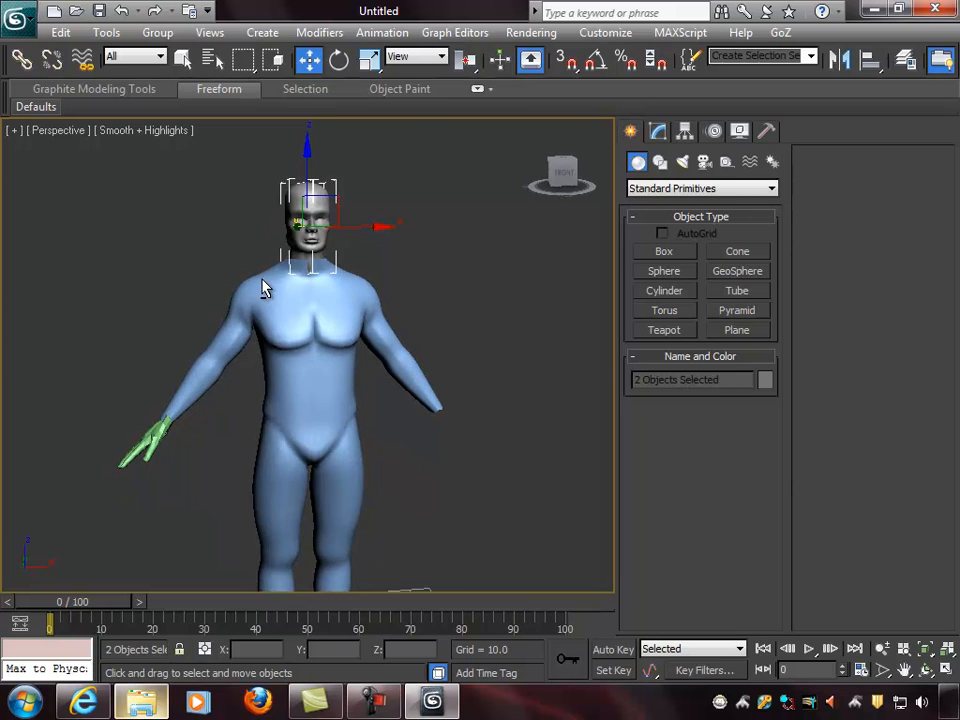
Step: Centre the head on the body's vertical midline in the Front view
key(alt+w)
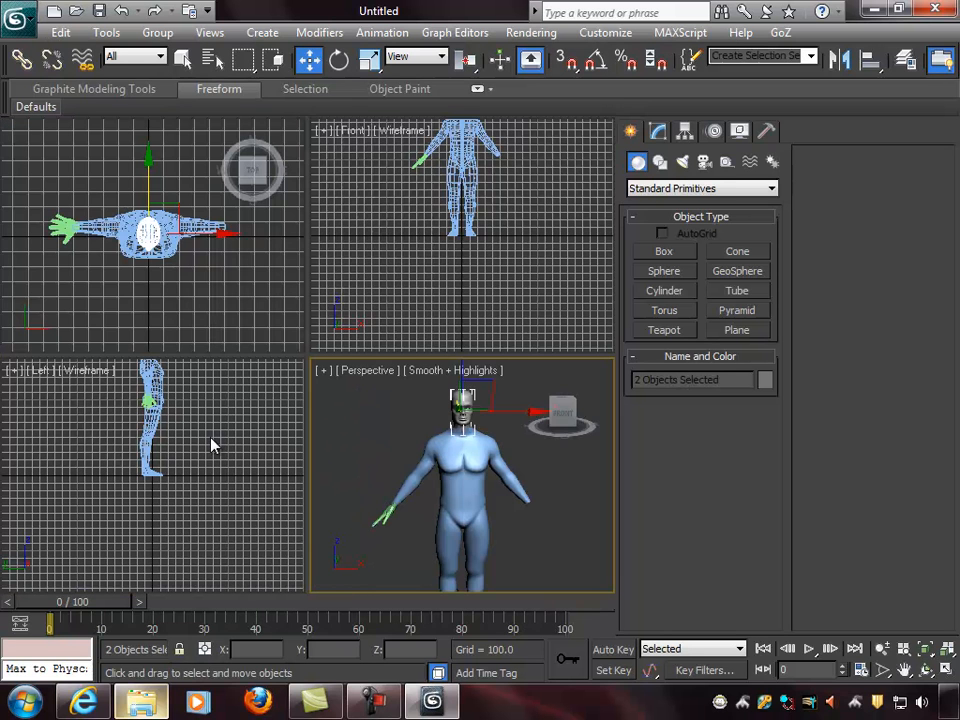
middle_drag(450, 274, 450, 383)
key(z)
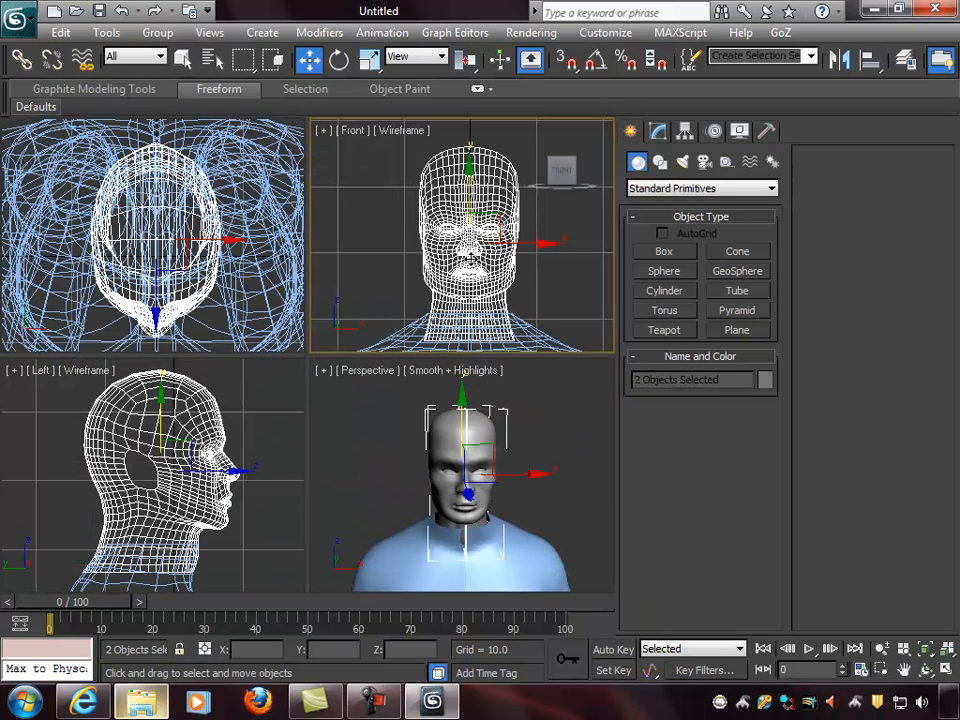
key(alt+w)
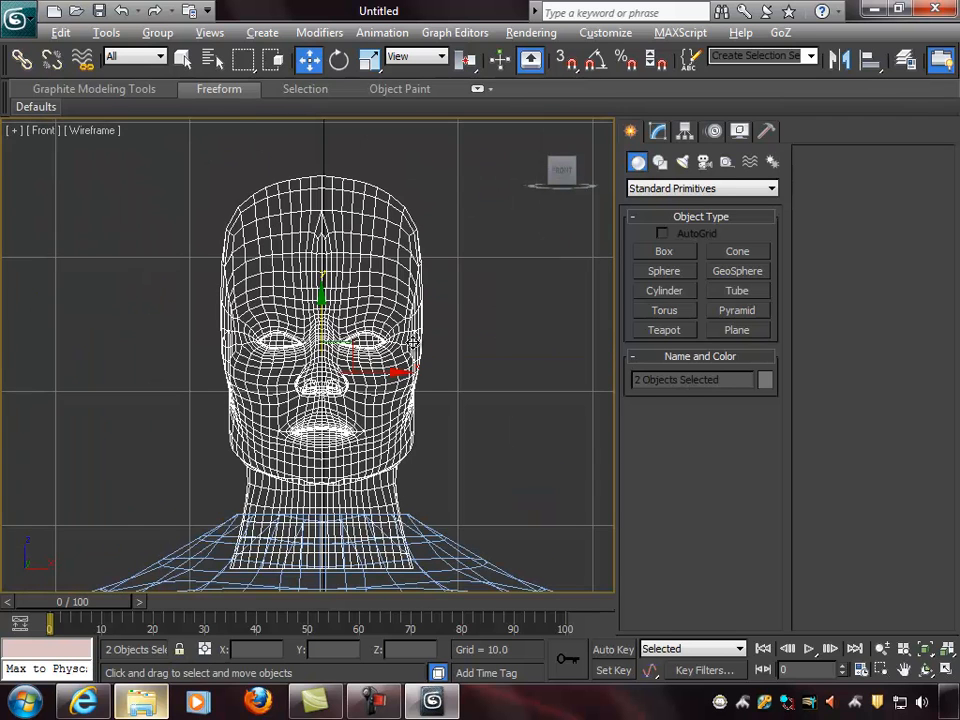
scroll(395, 336, up, 3)
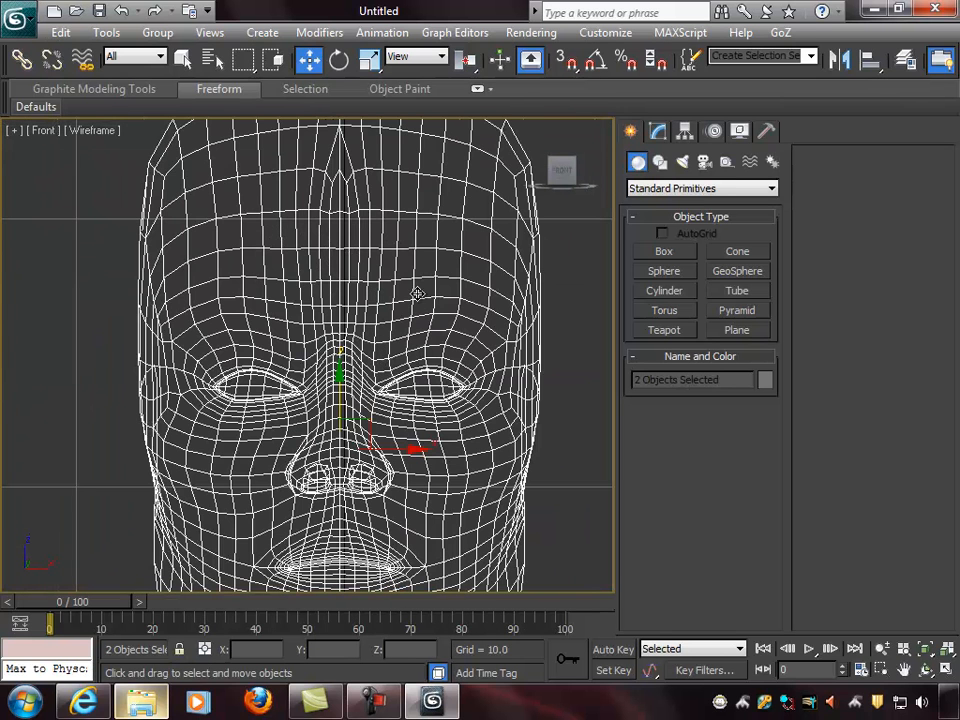
drag(368, 452, 344, 450)
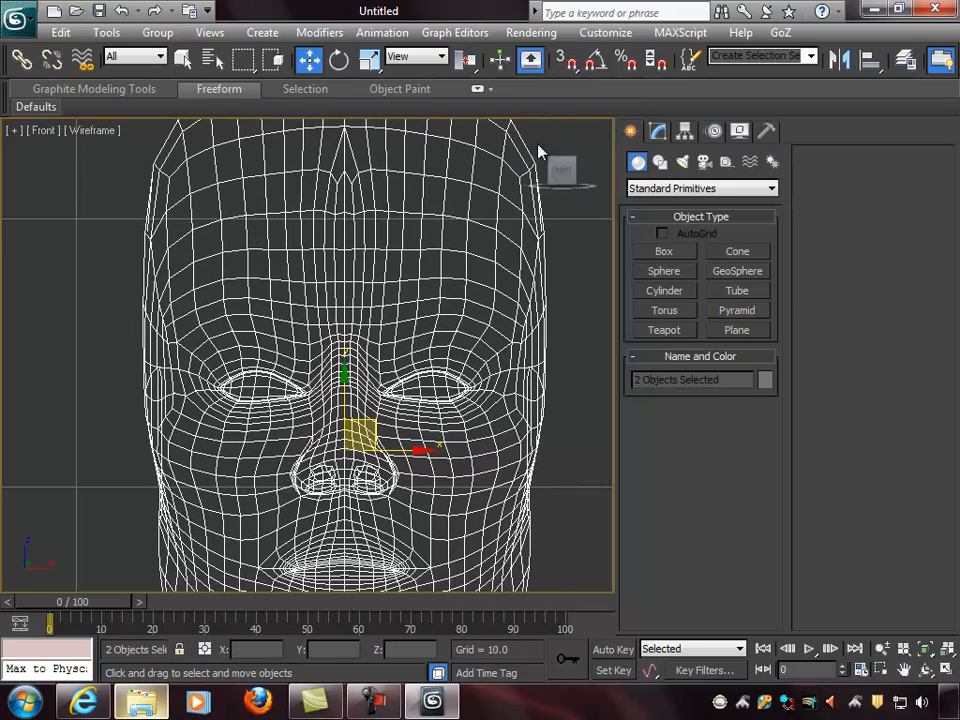
scroll(506, 316, down, 6)
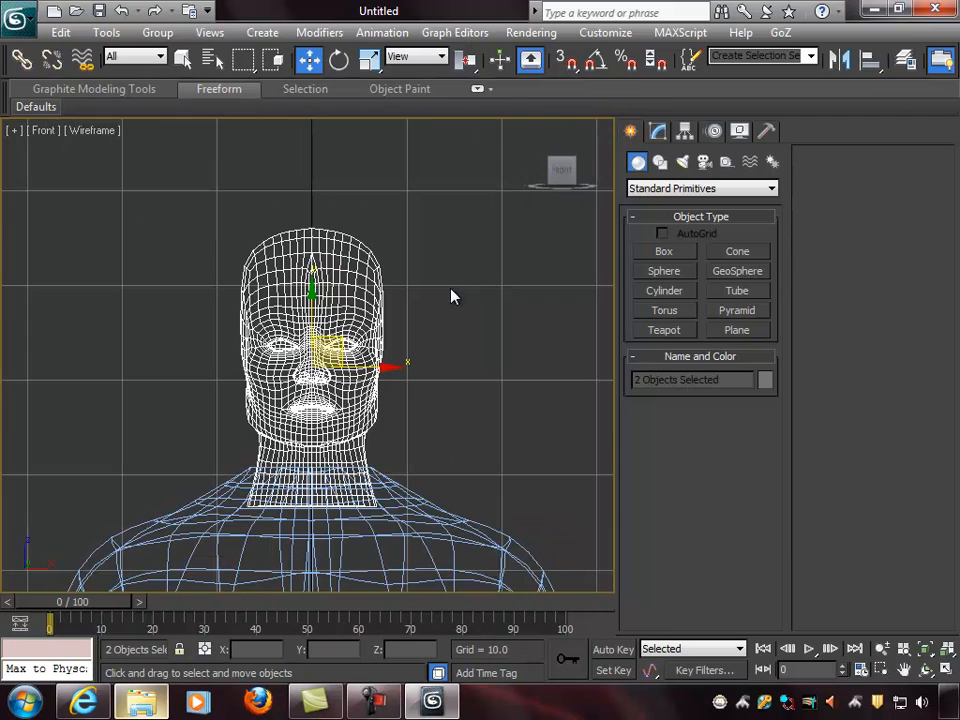
Step: Return to the Perspective view, deselect the head and examine its size and alignment on the whole body
key(alt+w)
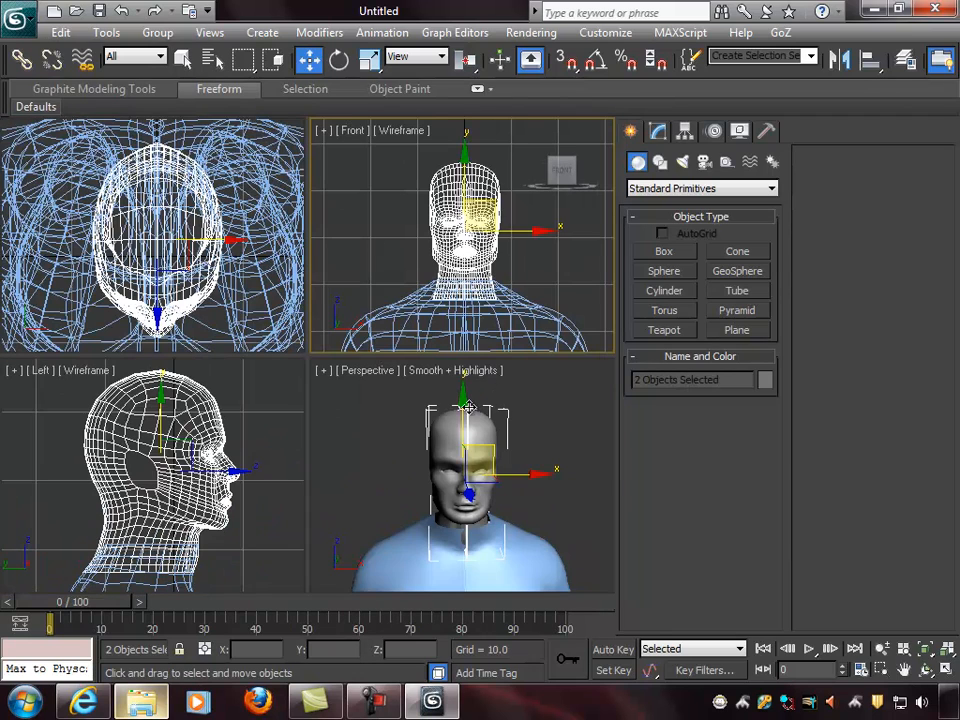
right_click(555, 518)
alt+middle_drag(557, 500, 566, 502)
key(alt+w)
alt+middle_drag(420, 446, 393, 357)
scroll(392, 439, down, 2)
scroll(391, 438, down, 3)
key(r)
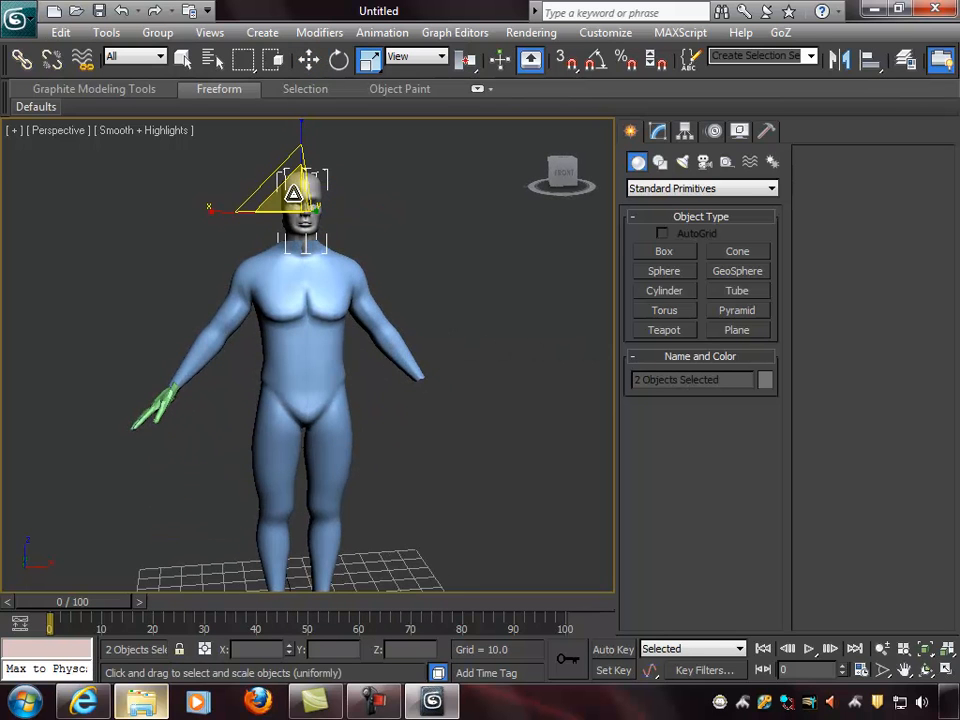
click(463, 225)
alt+middle_drag(463, 225, 416, 277)
scroll(386, 306, down, 3)
middle_drag(372, 334, 381, 304)
alt+middle_drag(320, 227, 433, 291)
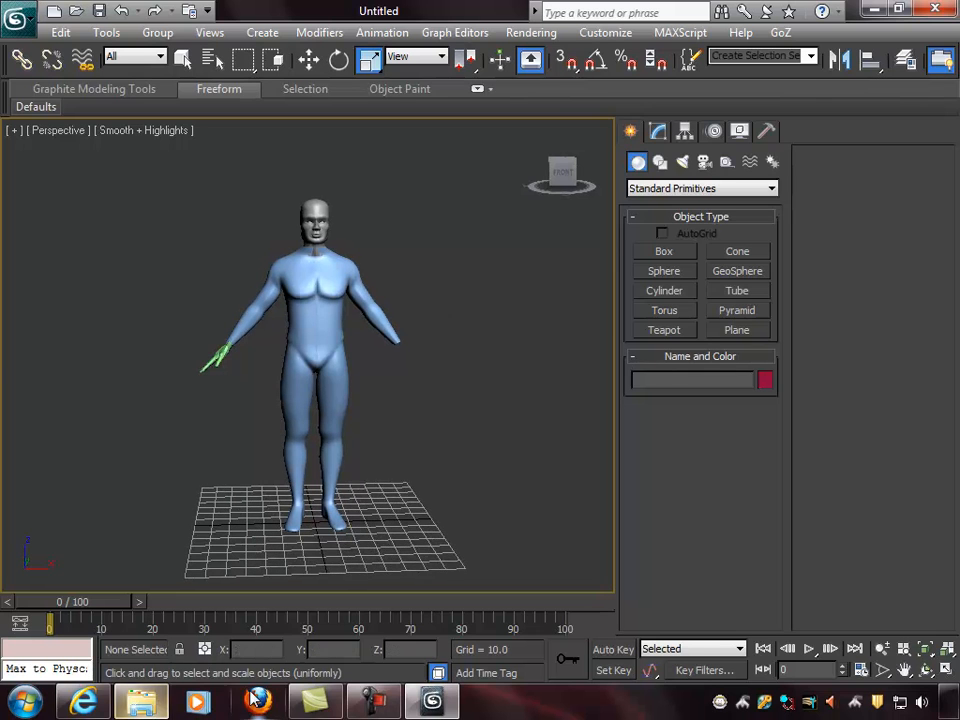
Step: Merge Human_Ear_3DS_Max_06.max from the Body_Combine folder, using the merged material, and place the ear near the feet
click(140, 703)
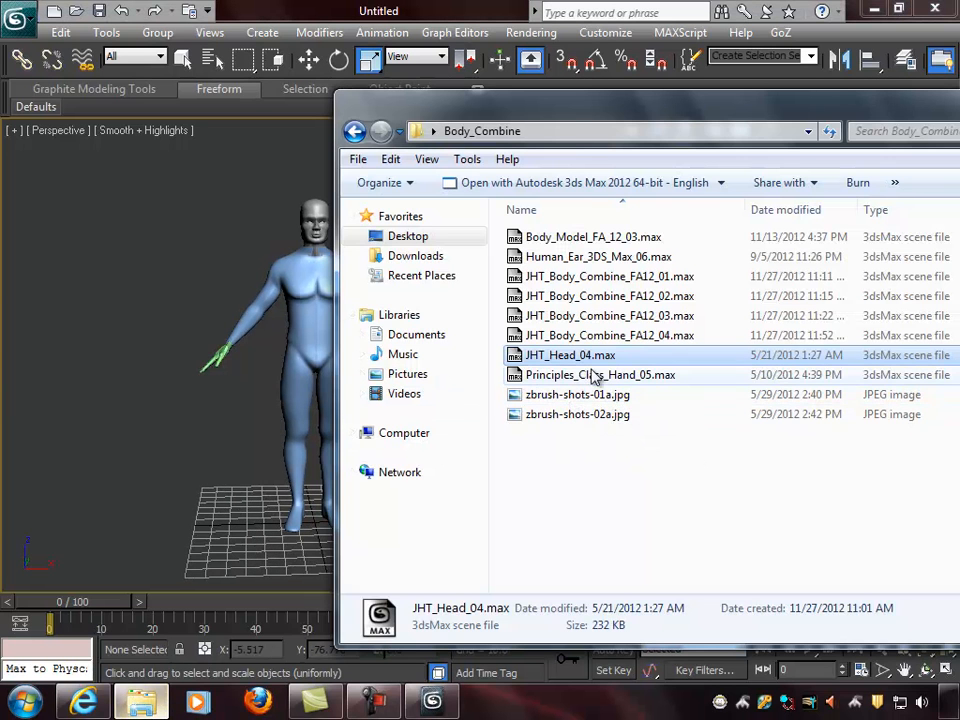
drag(603, 262, 234, 261)
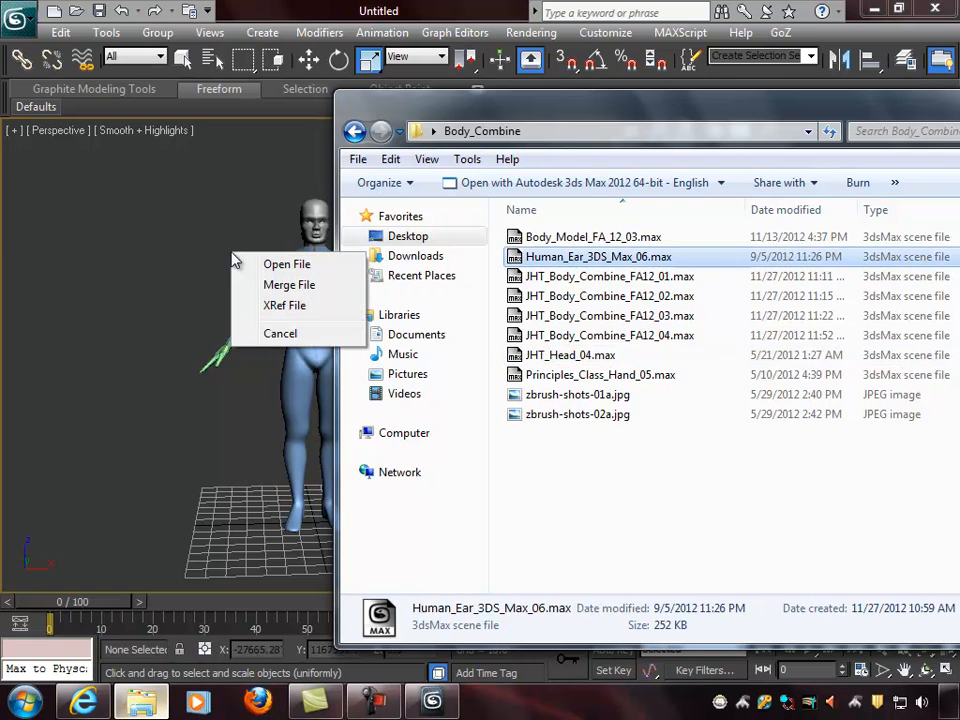
click(289, 285)
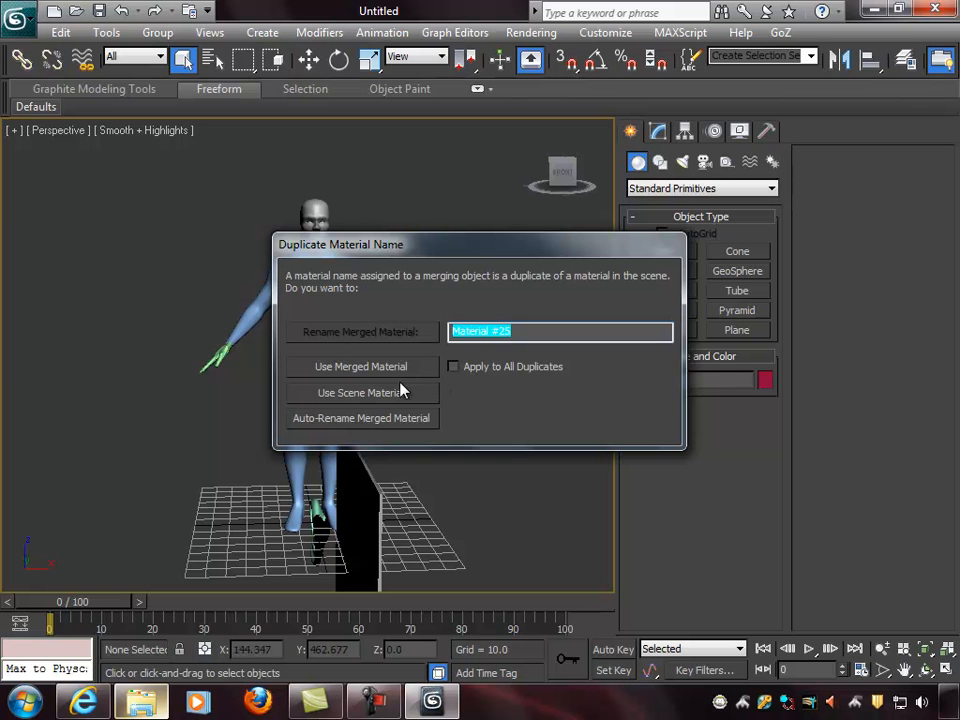
click(362, 367)
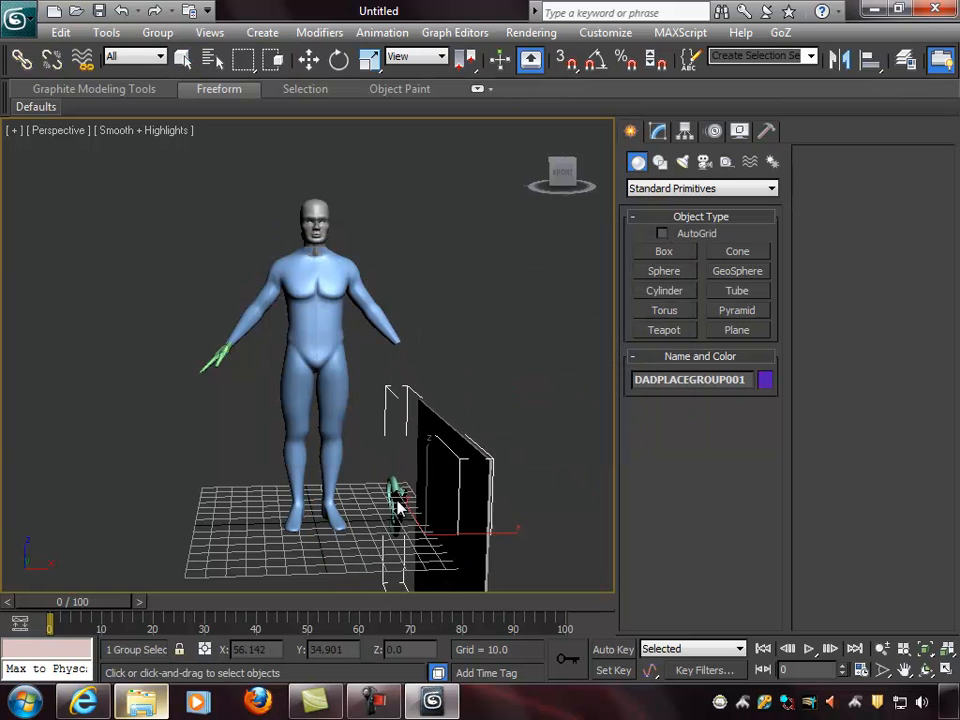
click(345, 512)
Step: Delete the black reference plane that came in with the ear
alt+middle_drag(469, 471, 562, 485)
click(525, 503)
key(Delete)
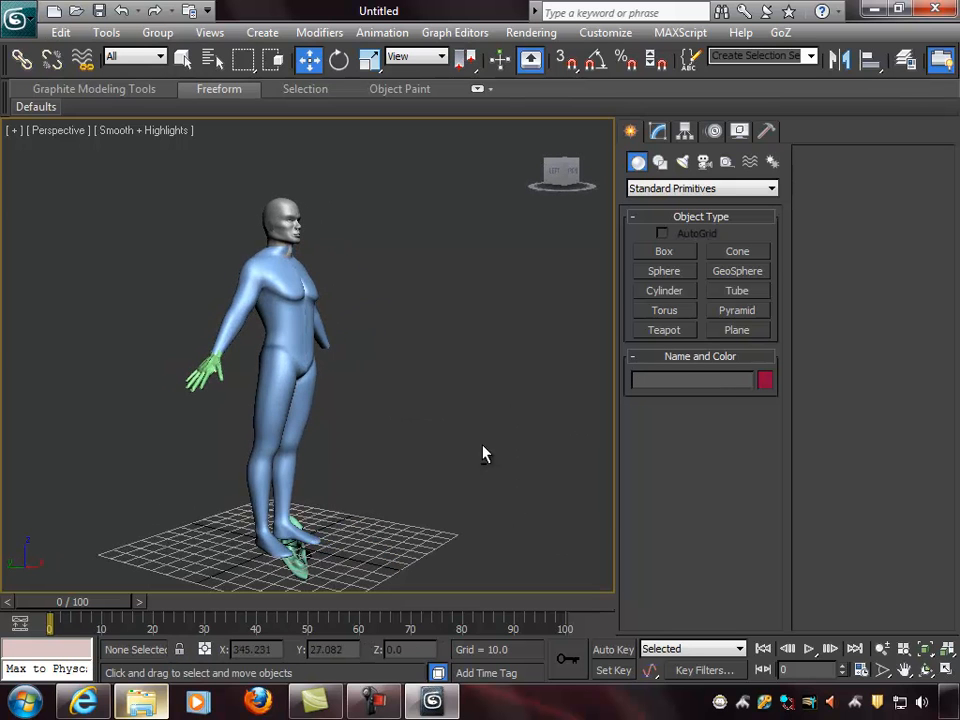
Step: Select the ear and move it up along Z and across along X to the side of the head
alt+middle_drag(483, 453, 420, 460)
click(304, 557)
alt+middle_drag(430, 542, 383, 533)
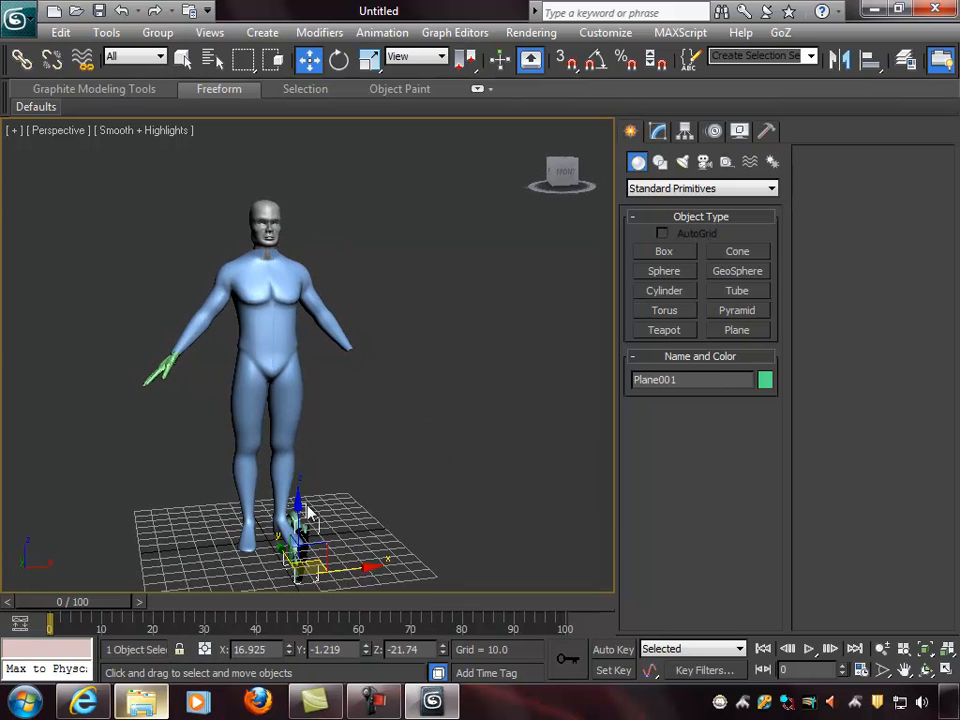
drag(298, 505, 313, 252)
alt+middle_drag(345, 262, 403, 275)
scroll(403, 275, up, 5)
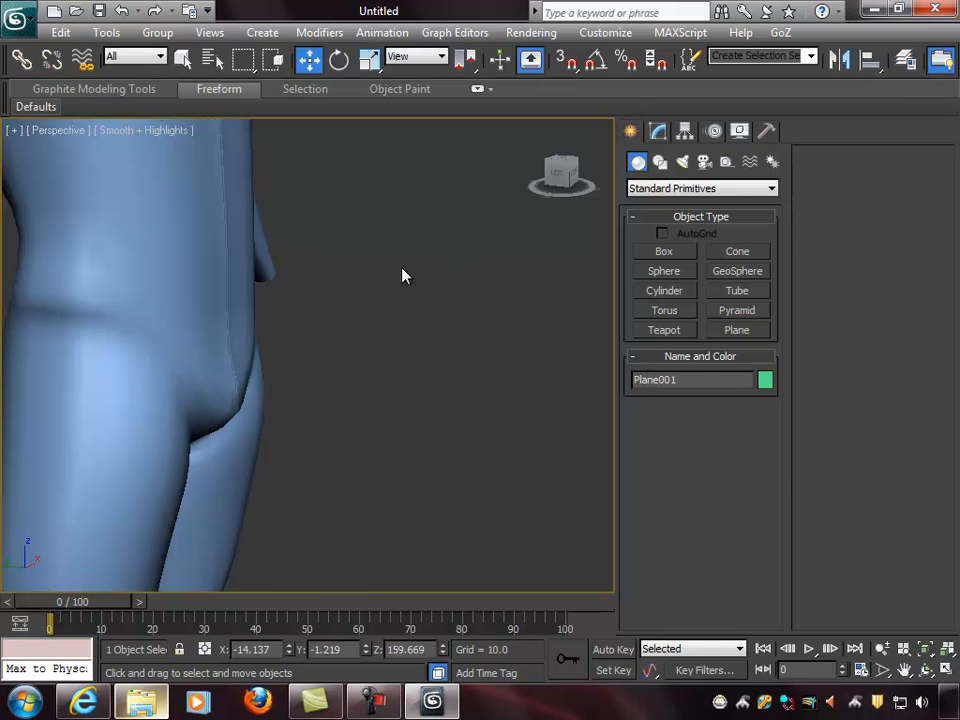
scroll(403, 275, down, 5)
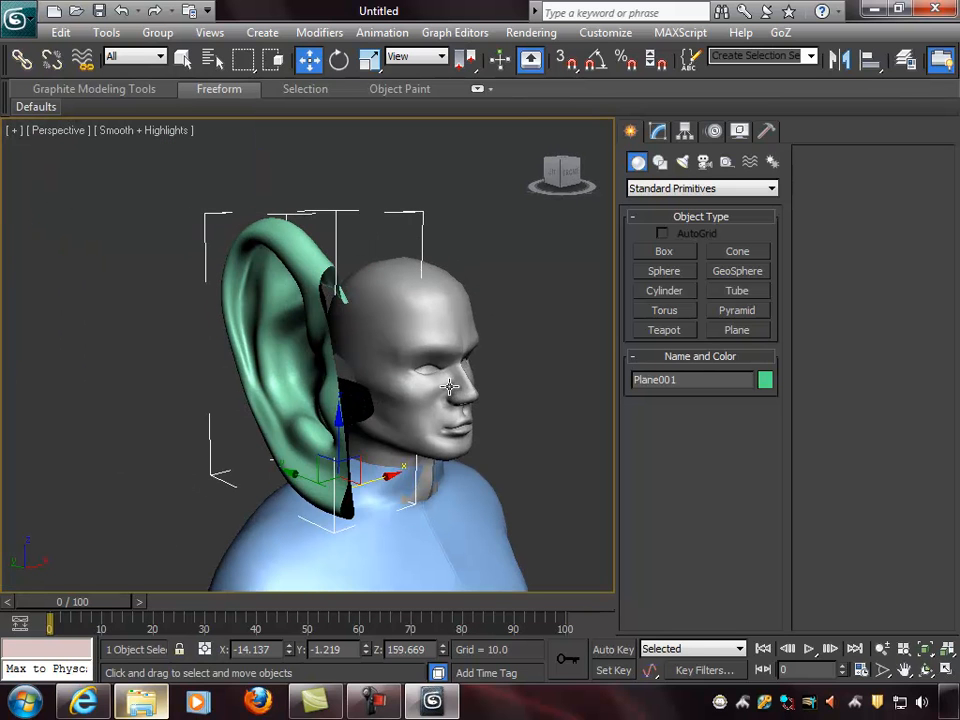
Step: Rotate the ear about the vertical axis to about -63 degrees and check its angle against the head from above
key(e)
drag(343, 519, 392, 506)
alt+middle_drag(392, 506, 348, 473)
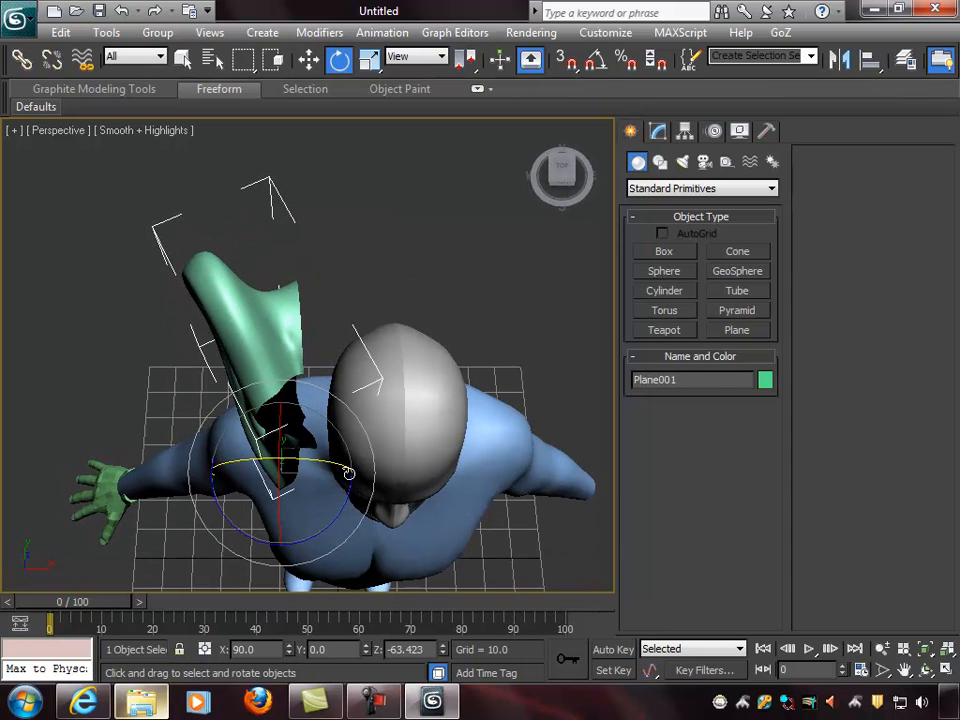
Step: Rotate the ear so its open edge faces the side of the head and its tilt follows the head
mouse_move(326, 531)
mouse_down()
mouse_move(336, 514)
mouse_move(321, 525)
mouse_up()
alt+middle_drag(315, 396, 363, 376)
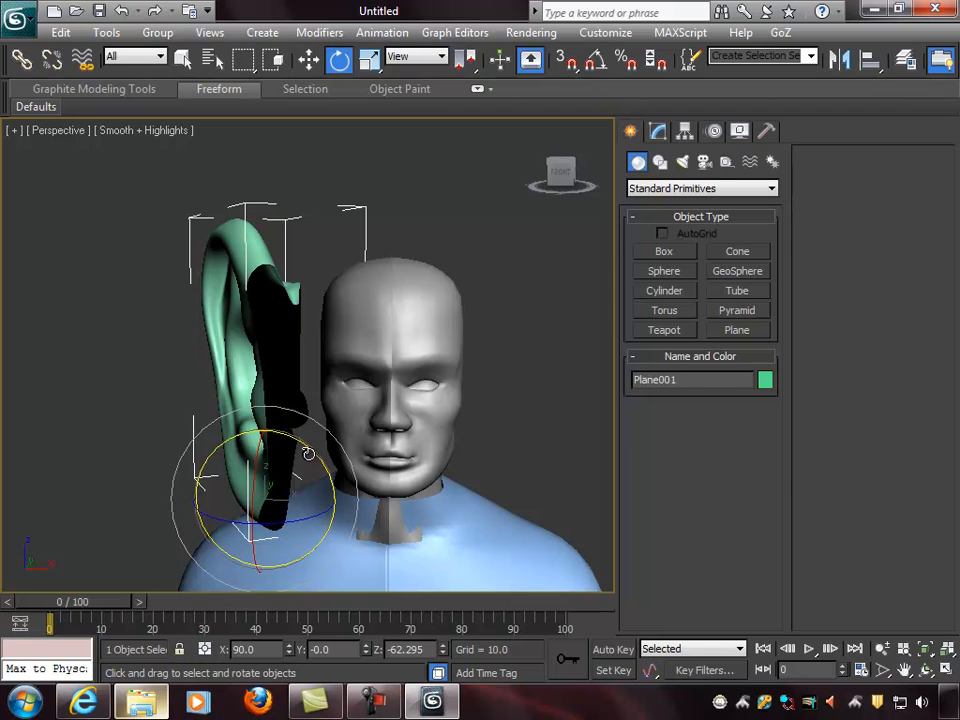
drag(308, 450, 300, 440)
alt+middle_drag(300, 440, 307, 520)
Step: Scale the ear down uniformly to about 15.6% so it matches the size of the opening in the head
key(r)
drag(303, 502, 109, 656)
alt+middle_drag(283, 505, 400, 466)
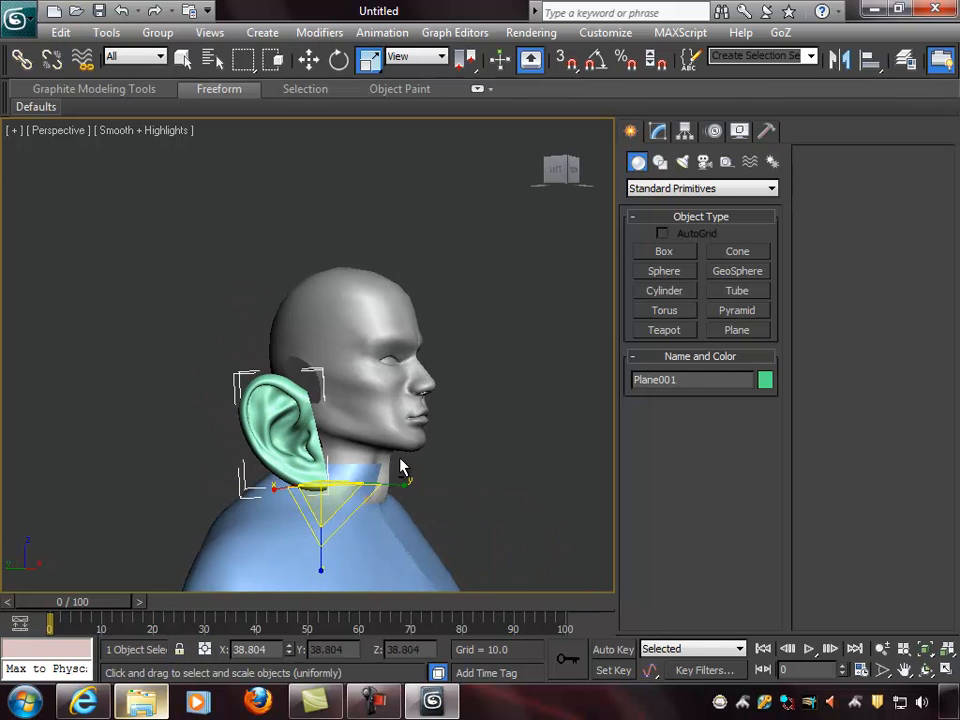
drag(327, 504, 208, 581)
alt+middle_drag(208, 581, 366, 504)
drag(366, 504, 354, 525)
Step: Raise the ear from the shoulder to the height of the head's ear opening, at about Z 168.4
scroll(405, 495, up, 7)
scroll(359, 332, down, 2)
middle_drag(437, 446, 354, 309)
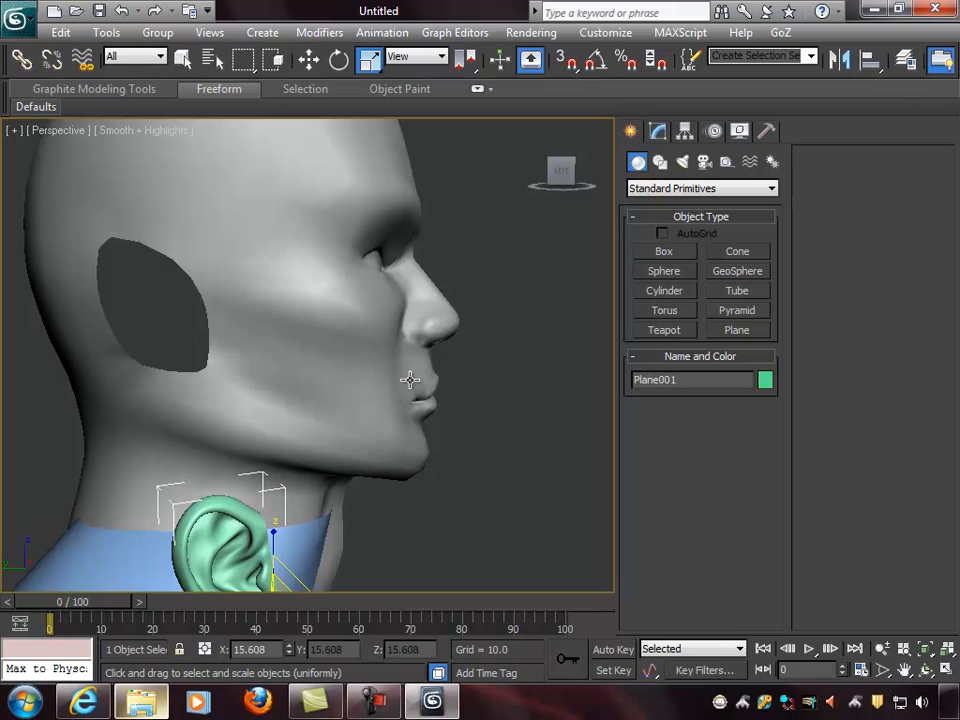
alt+middle_drag(305, 459, 348, 497)
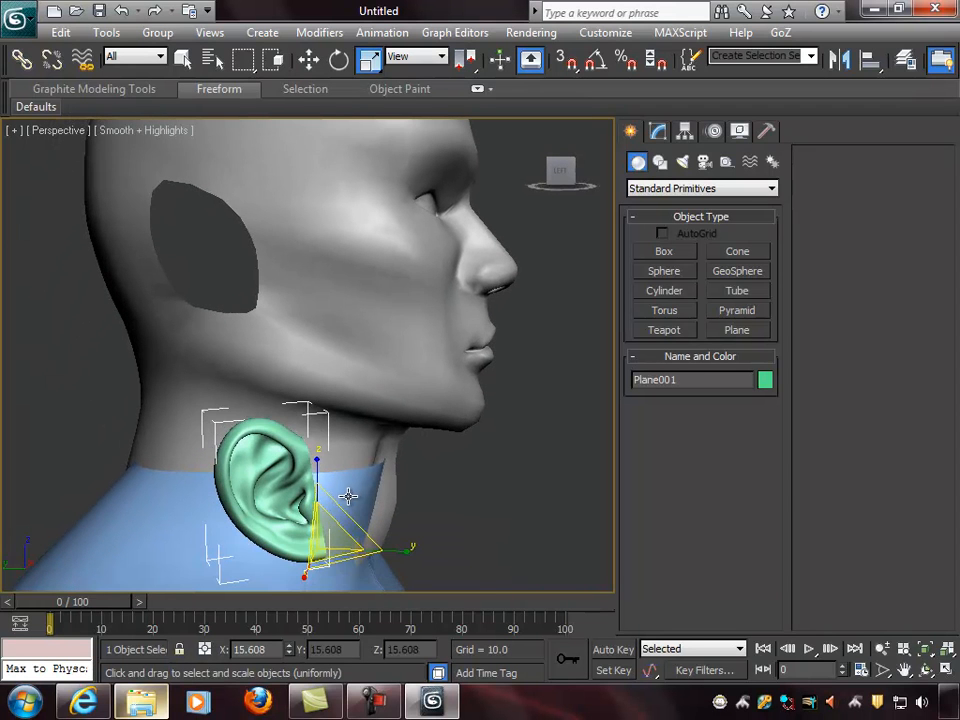
key(w)
alt+middle_drag(405, 457, 420, 442)
drag(318, 478, 304, 238)
alt+middle_drag(380, 312, 372, 311)
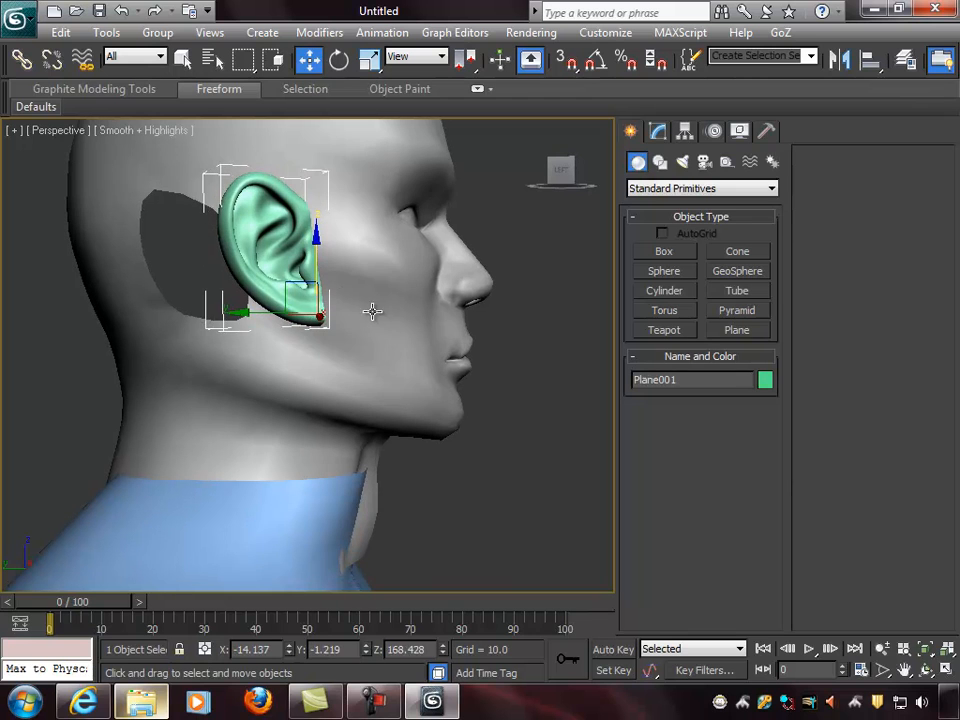
Step: Slide the ear back over the opening and push it inward against the head, to about X -7.8 and Y 3.2
click(242, 316)
click(277, 295)
mouse_move(256, 318)
mouse_down()
mouse_move(165, 285)
mouse_move(176, 276)
mouse_up()
alt+middle_drag(244, 266, 180, 258)
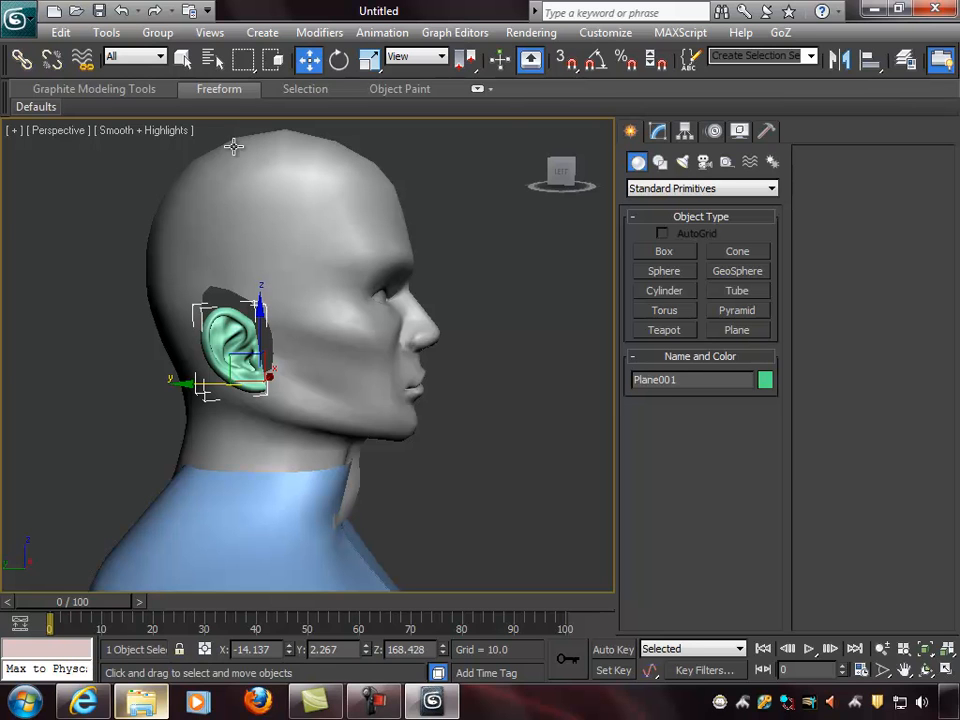
alt+middle_drag(241, 337, 245, 347)
drag(299, 383, 385, 362)
alt+middle_drag(385, 362, 440, 325)
alt+middle_drag(377, 337, 384, 344)
drag(265, 378, 250, 378)
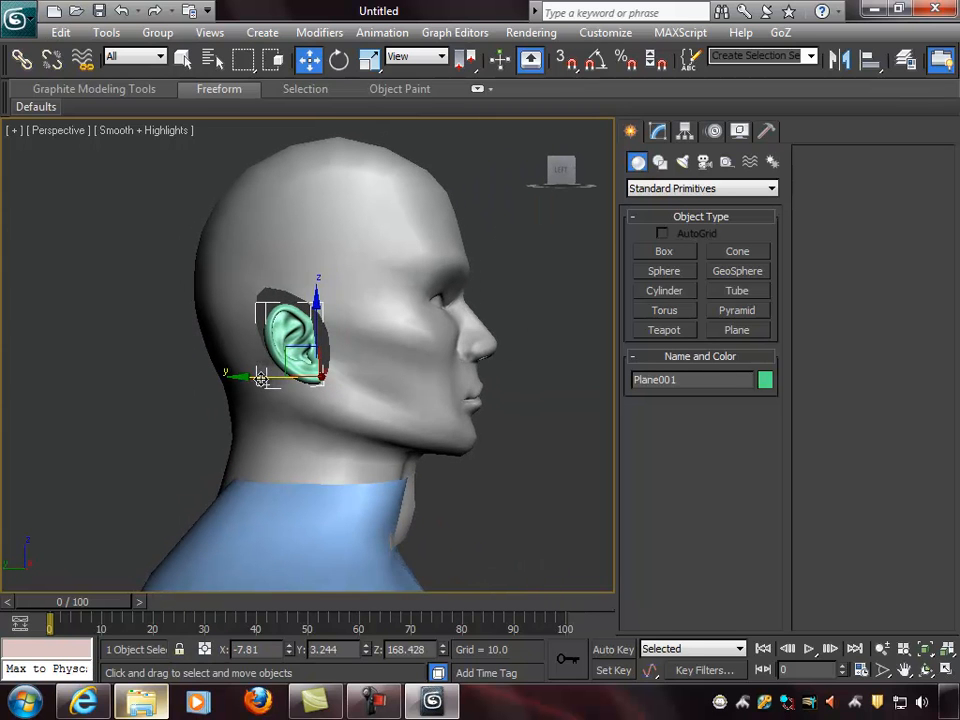
Step: Raise the ear to about Z 170 and shift it slightly inward to about X -7.3 to centre it in the opening
alt+middle_drag(250, 378, 358, 374)
drag(315, 297, 317, 277)
alt+middle_drag(374, 292, 270, 302)
drag(363, 362, 366, 359)
alt+middle_drag(366, 359, 383, 332)
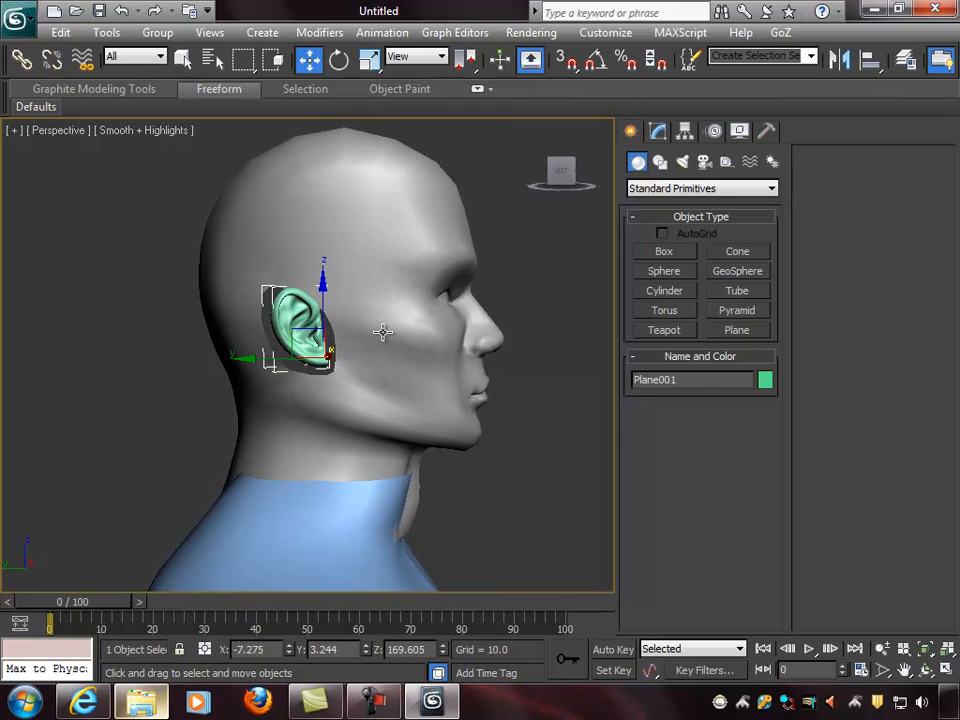
drag(324, 286, 324, 271)
alt+middle_drag(324, 271, 333, 334)
Step: Rotate the ear slightly so it follows the slope of the head's side, and deselect it
click(474, 325)
alt+middle_drag(441, 328, 279, 336)
scroll(421, 339, down, 4)
click(279, 337)
scroll(298, 360, up, 6)
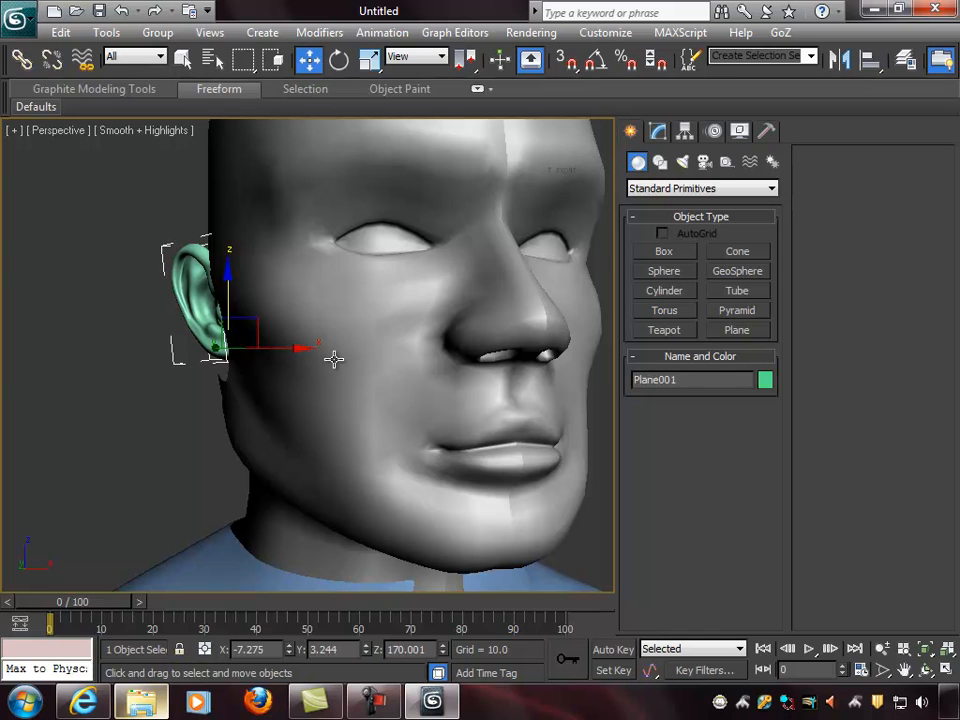
key(e)
drag(274, 300, 283, 347)
key(w)
click(110, 275)
Step: Nudge the ear along Y to refine its fit in the head opening, and deselect it
alt+middle_drag(197, 300, 326, 302)
scroll(326, 302, down, 4)
alt+middle_drag(449, 339, 463, 339)
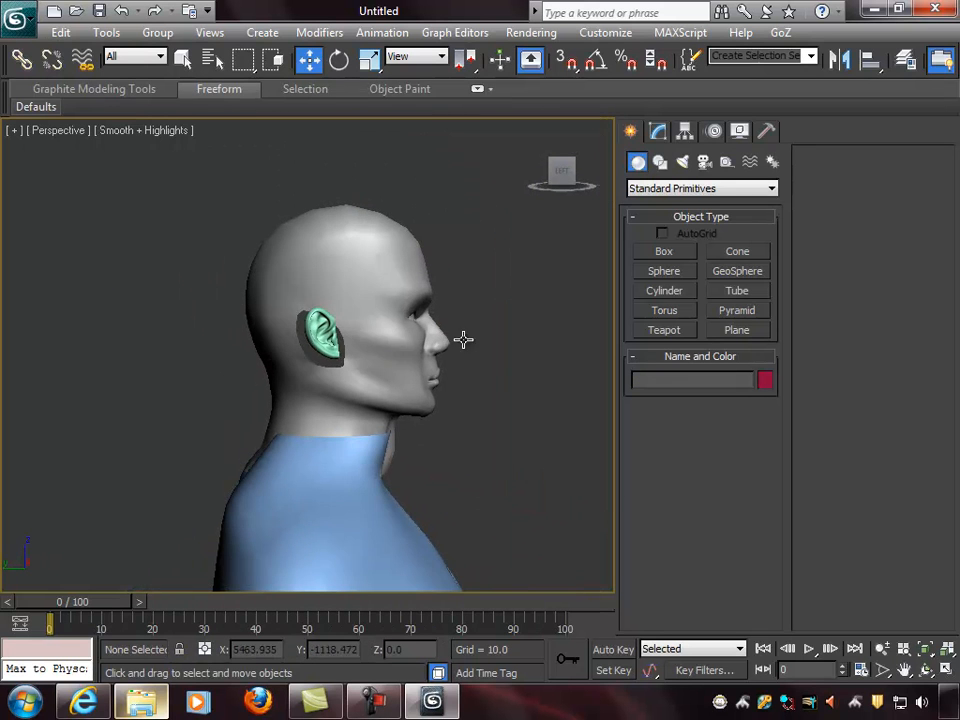
click(334, 334)
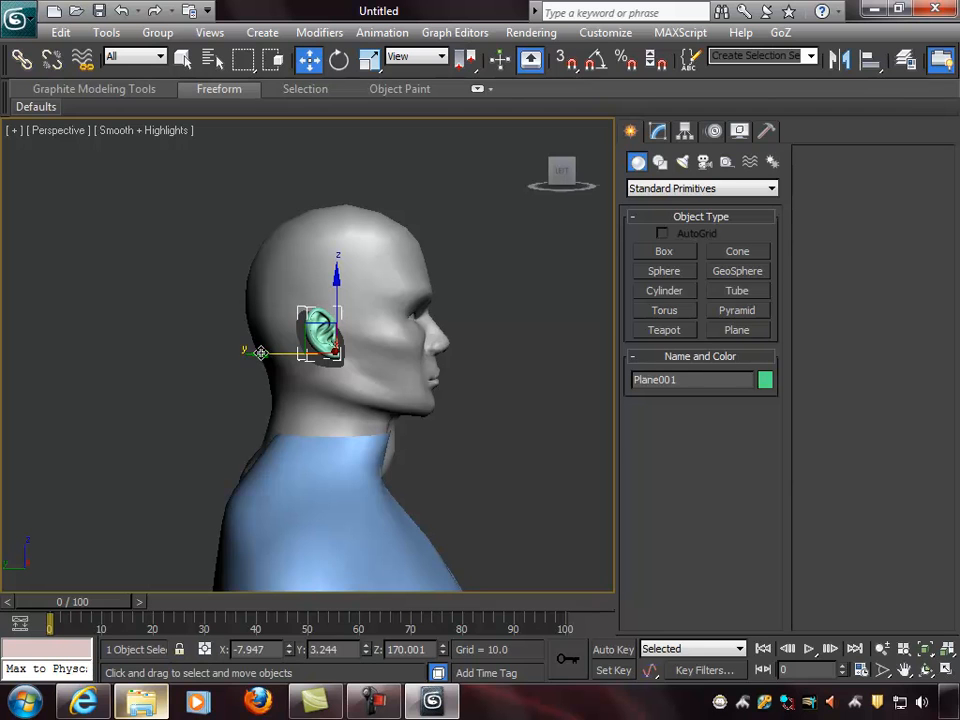
drag(262, 353, 260, 352)
click(570, 357)
Step: Save the scene as JHT_Body_Combine_FA12_05.max in the Body_Combine folder on the Desktop
alt+middle_drag(570, 357, 424, 304)
scroll(500, 370, down, 4)
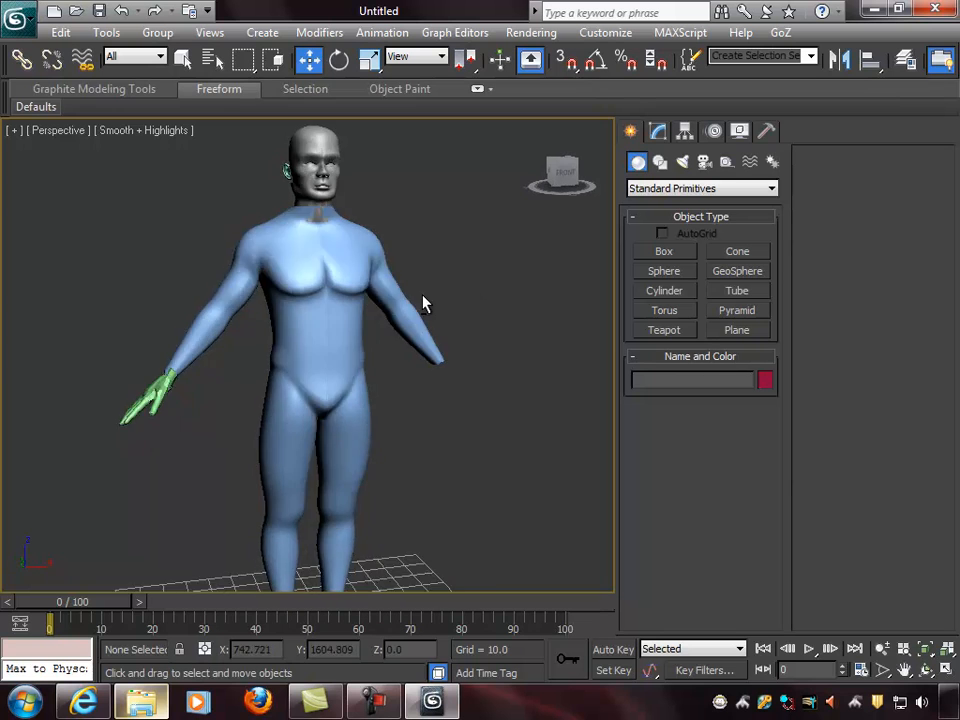
scroll(423, 303, down, 3)
scroll(420, 311, up, 2)
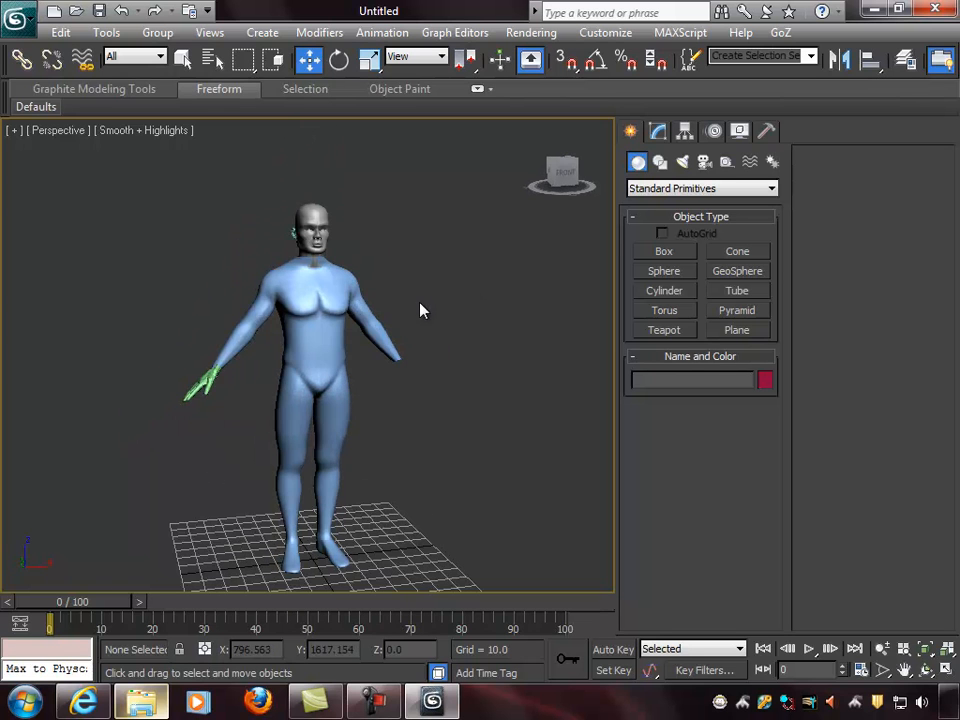
click(14, 20)
click(64, 223)
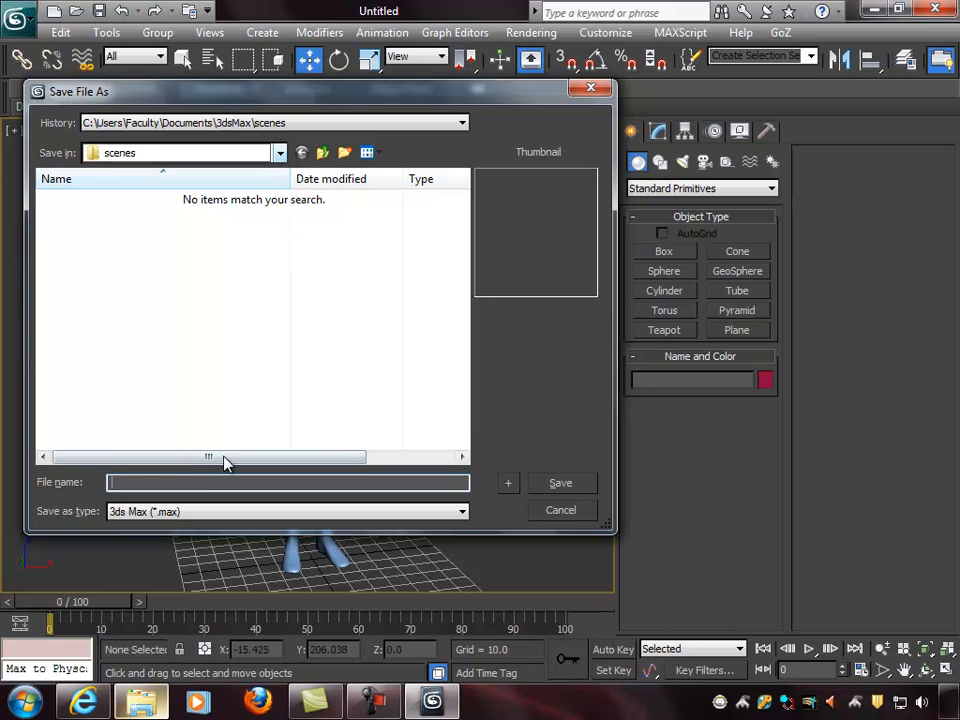
click(279, 153)
click(112, 172)
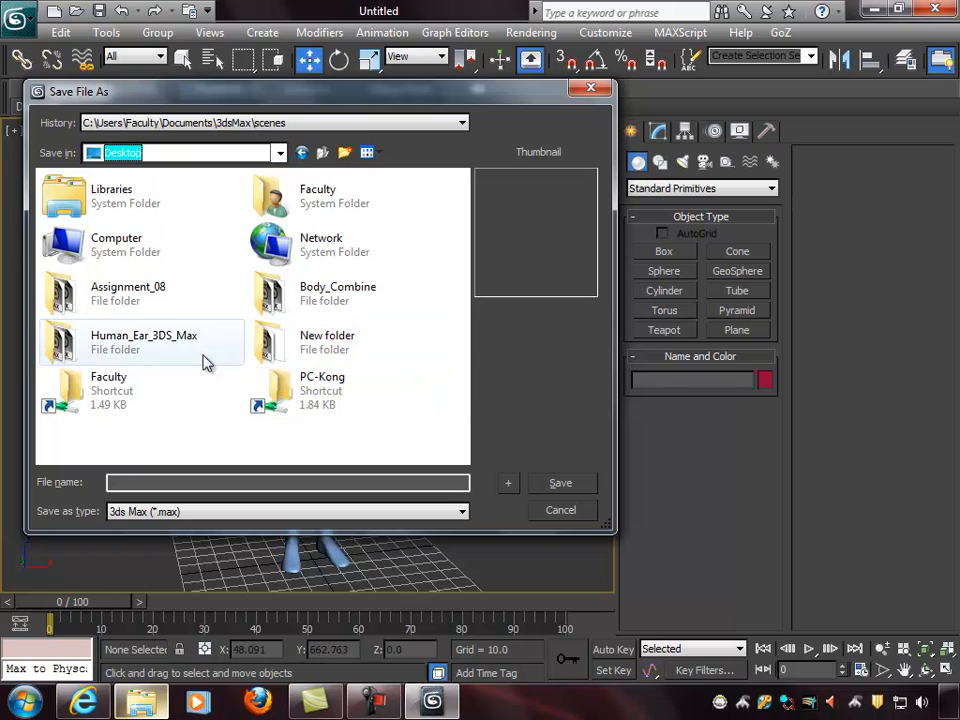
click(341, 298)
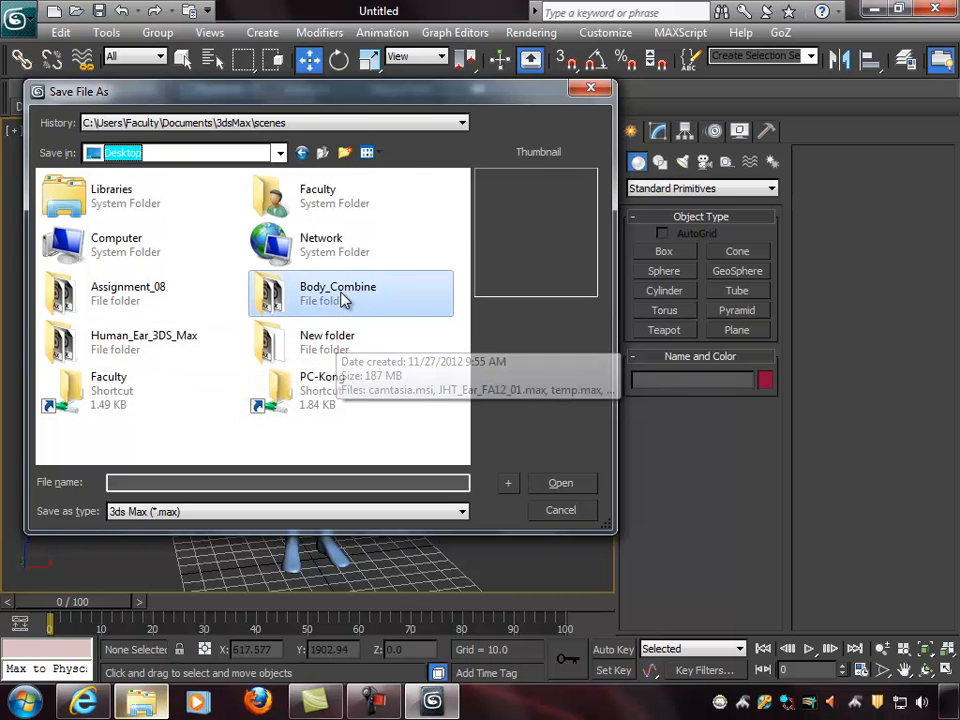
double_click(341, 298)
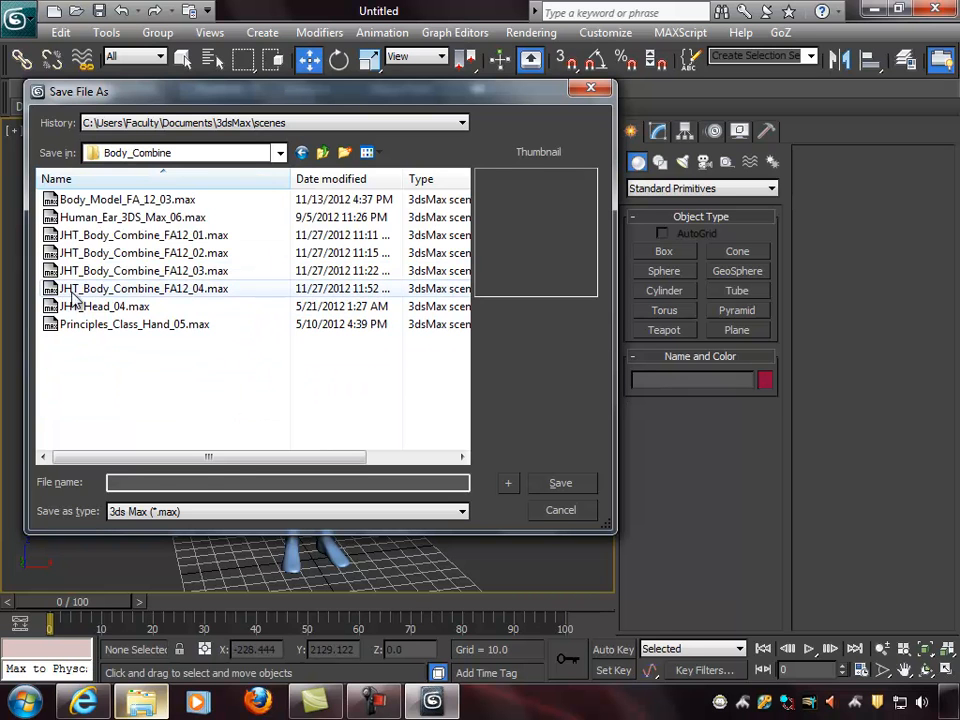
click(190, 289)
click(240, 484)
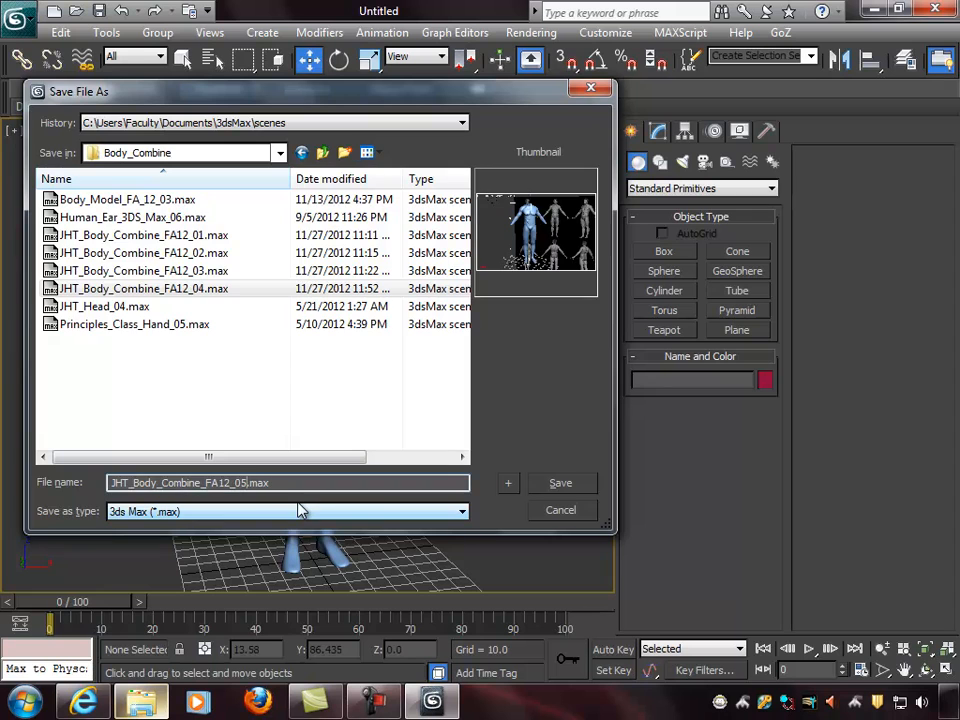
click(558, 483)
Step: Delete the mirrored body half and the mirrored head half, keeping the side with the ear and hand
alt+middle_drag(343, 338, 325, 542)
click(380, 318)
scroll(371, 299, up, 6)
scroll(360, 368, down, 1)
click(360, 350)
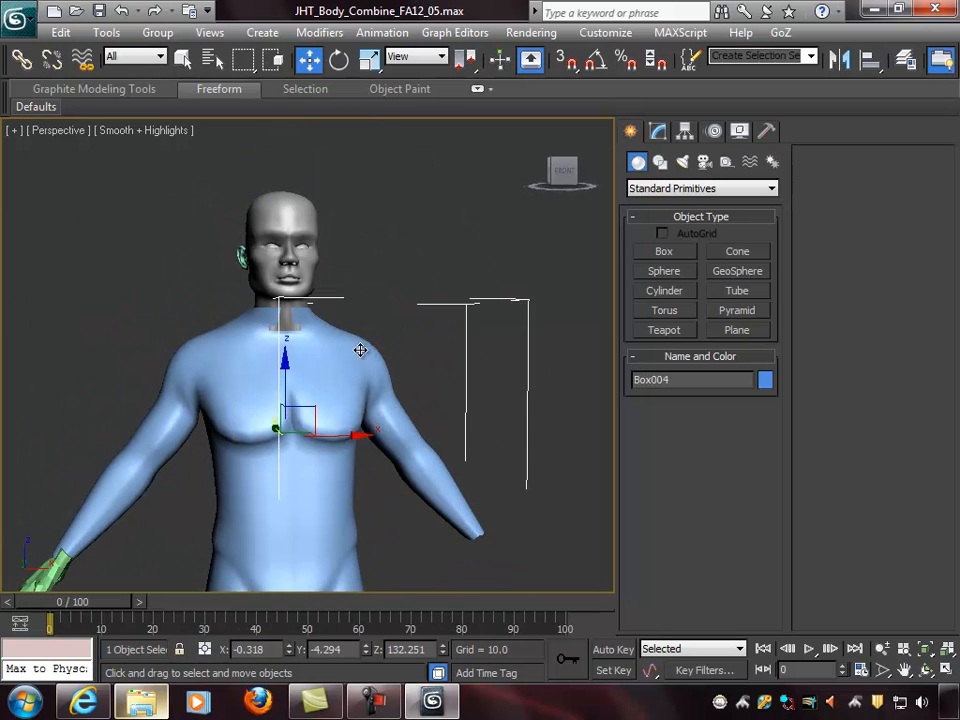
key(Delete)
alt+middle_drag(242, 313, 296, 321)
click(296, 318)
key(Delete)
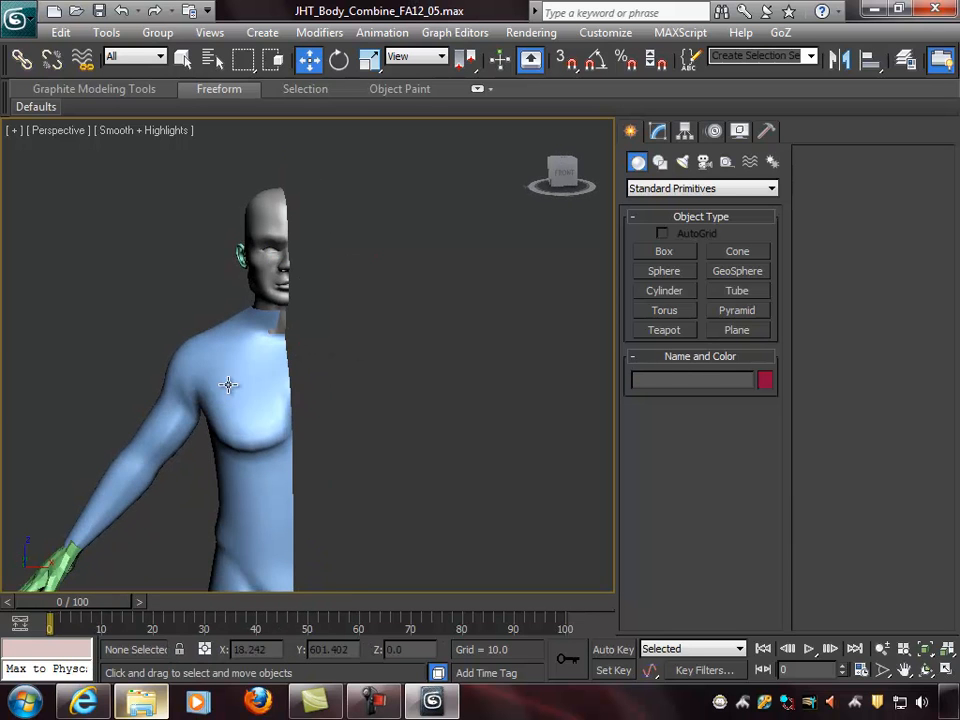
Step: Select the remaining body half and display edged faces in the perspective view
alt+middle_drag(360, 371, 334, 349)
scroll(297, 350, up, 4)
click(296, 351)
alt+middle_drag(283, 281, 377, 306)
key(F4)
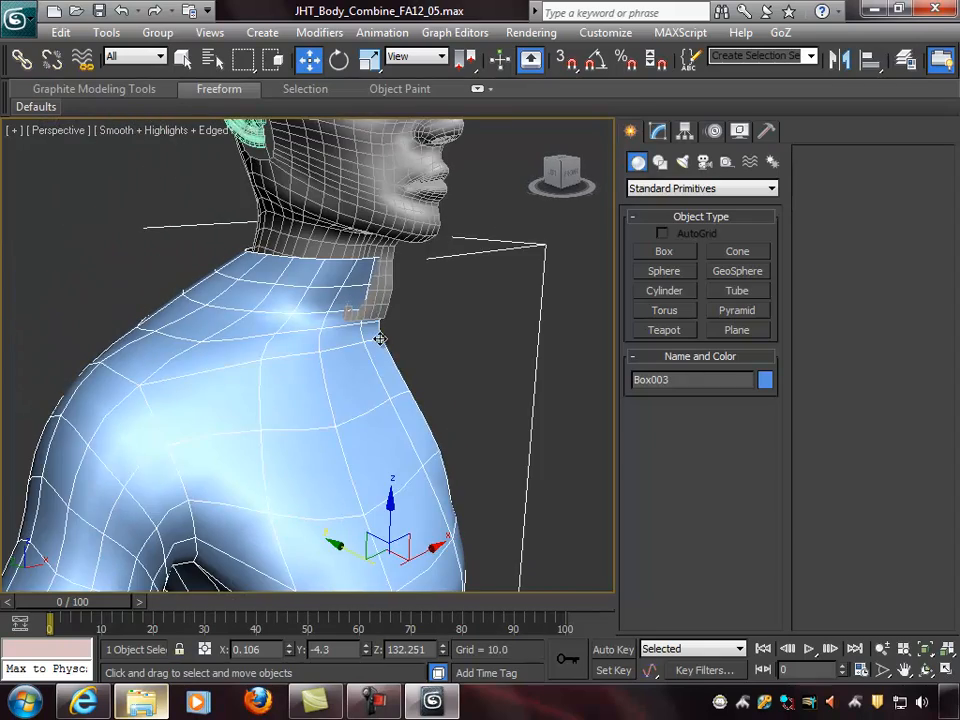
Step: Switch the body half to vertex-level editing
alt+middle_drag(449, 333, 375, 306)
click(376, 297)
click(336, 340)
right_click(321, 272)
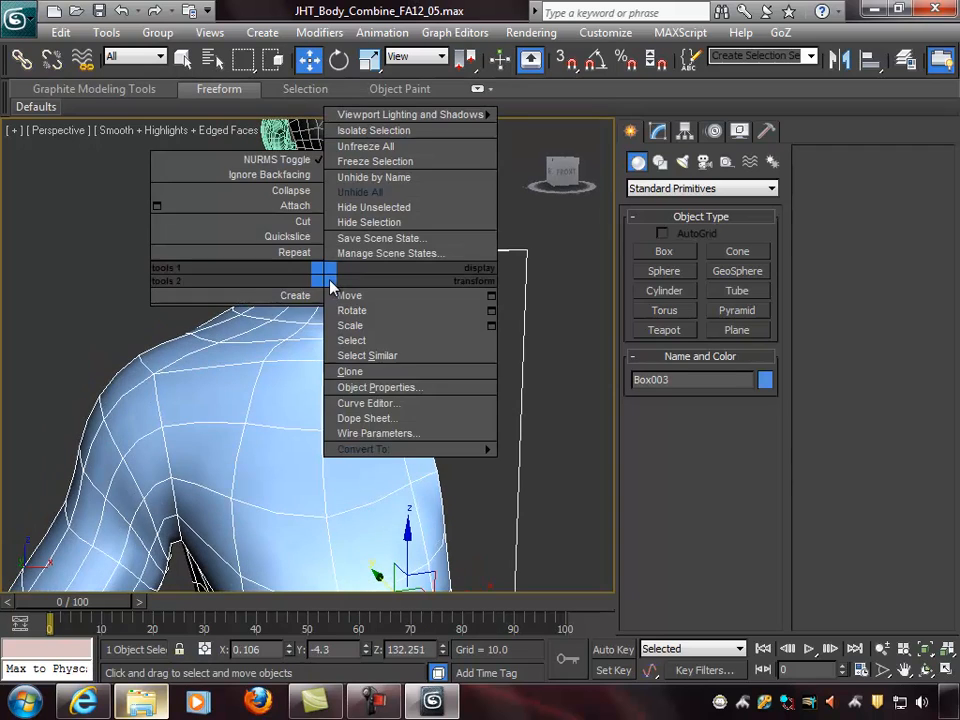
alt+middle_drag(321, 272, 383, 305)
alt+middle_drag(304, 305, 406, 318)
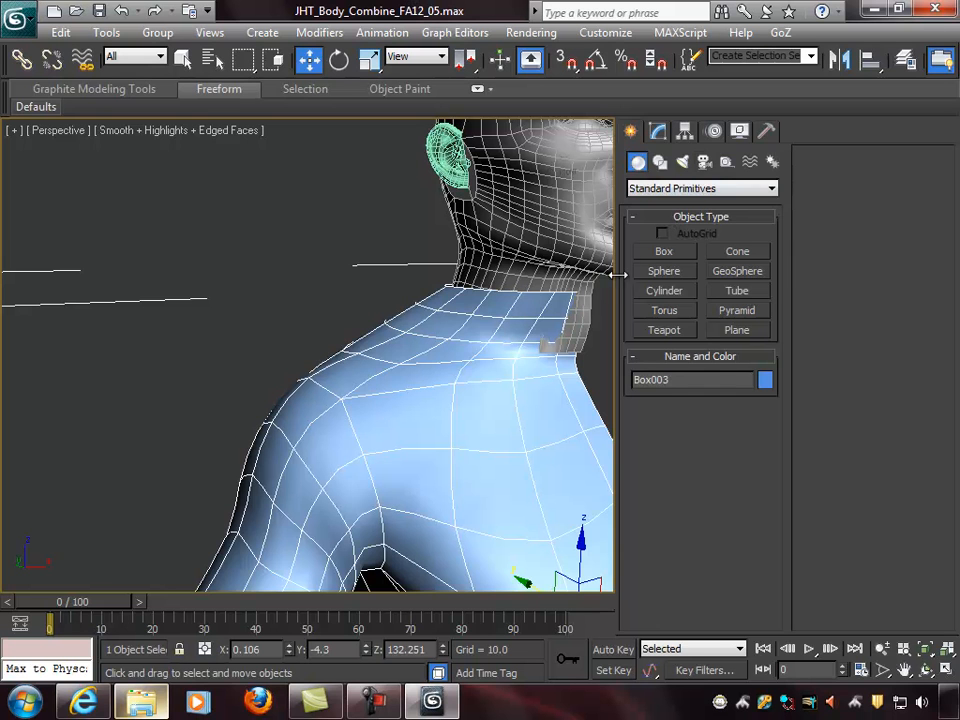
click(660, 137)
click(656, 394)
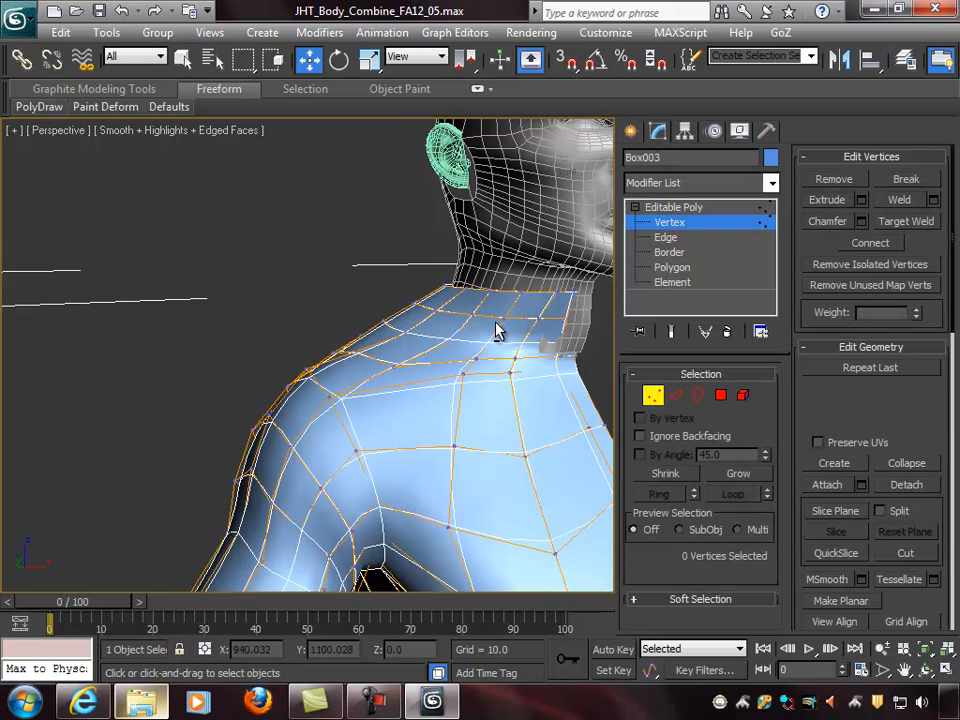
Step: Select the two front neckline vertices of the body and move them to meet the head's neck
alt+middle_drag(499, 332, 551, 323)
drag(440, 291, 456, 291)
alt+middle_drag(456, 291, 426, 331)
scroll(429, 304, up, 3)
drag(408, 258, 475, 292)
alt+middle_drag(510, 300, 437, 320)
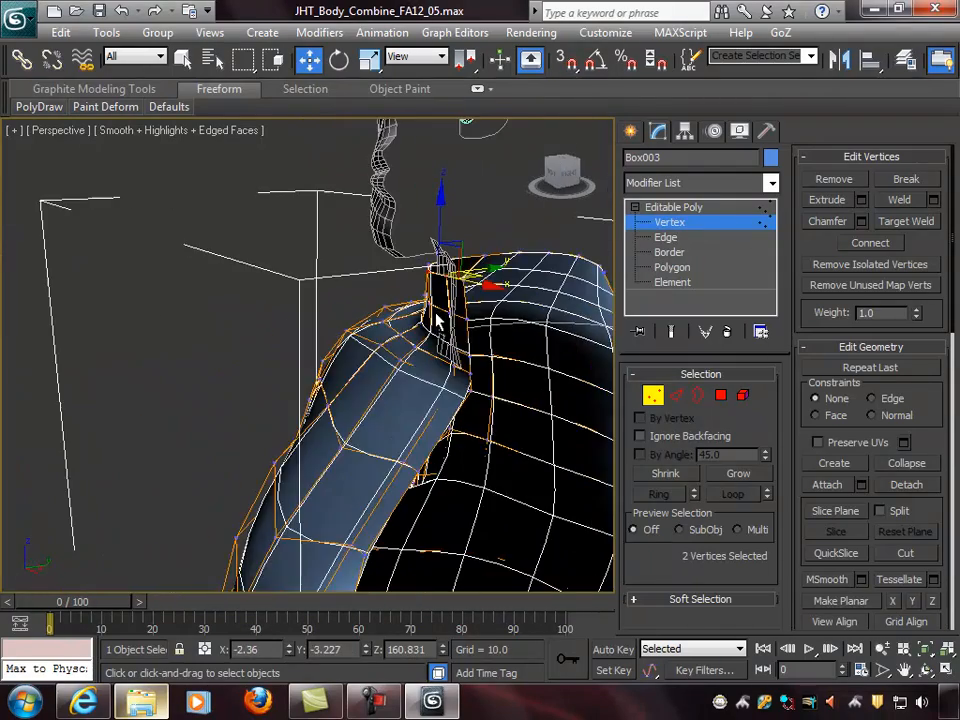
drag(482, 271, 494, 268)
Step: Move the neighbouring neckline vertices toward the surface of the head's neck
mouse_move(494, 268)
alt+middle_down()
mouse_move(510, 275)
mouse_move(505, 281)
alt+middle_up()
drag(386, 259, 409, 283)
alt+middle_drag(466, 276, 385, 282)
click(350, 275)
drag(381, 265, 387, 263)
Step: Move the single neckline vertex at the side of the body closer to the head's neck
alt+middle_drag(350, 285, 380, 297)
click(299, 267)
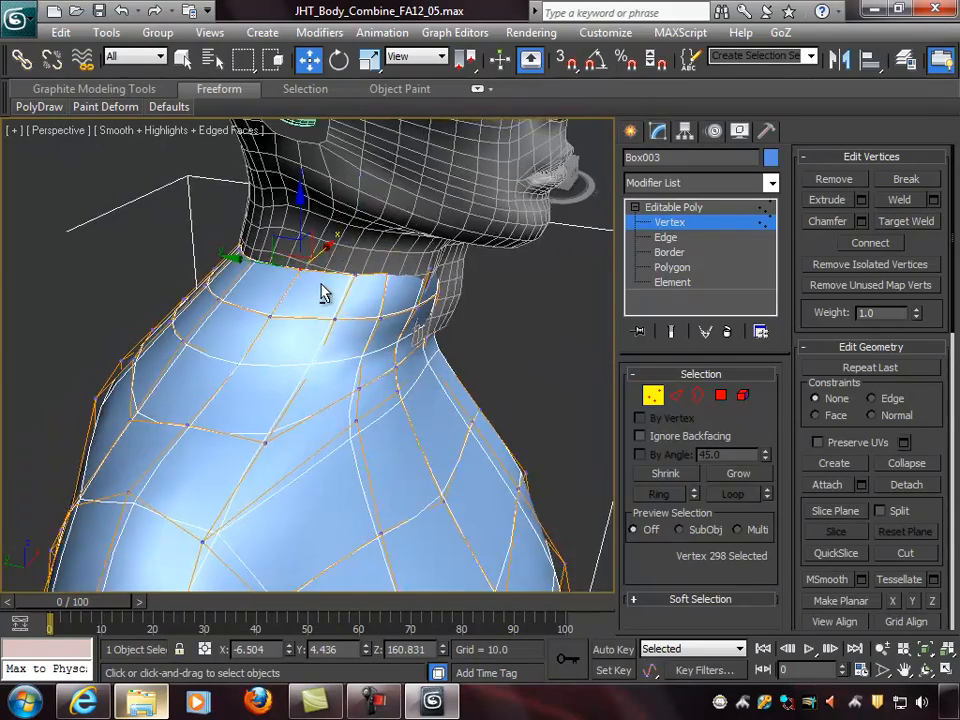
alt+middle_drag(321, 289, 298, 286)
mouse_move(329, 254)
mouse_down()
mouse_move(340, 249)
mouse_move(331, 252)
mouse_up()
Step: Move the next neckline vertex toward the rear so the body's collar follows the head's neck
alt+middle_drag(272, 279, 328, 264)
click(257, 291)
alt+middle_drag(257, 291, 222, 300)
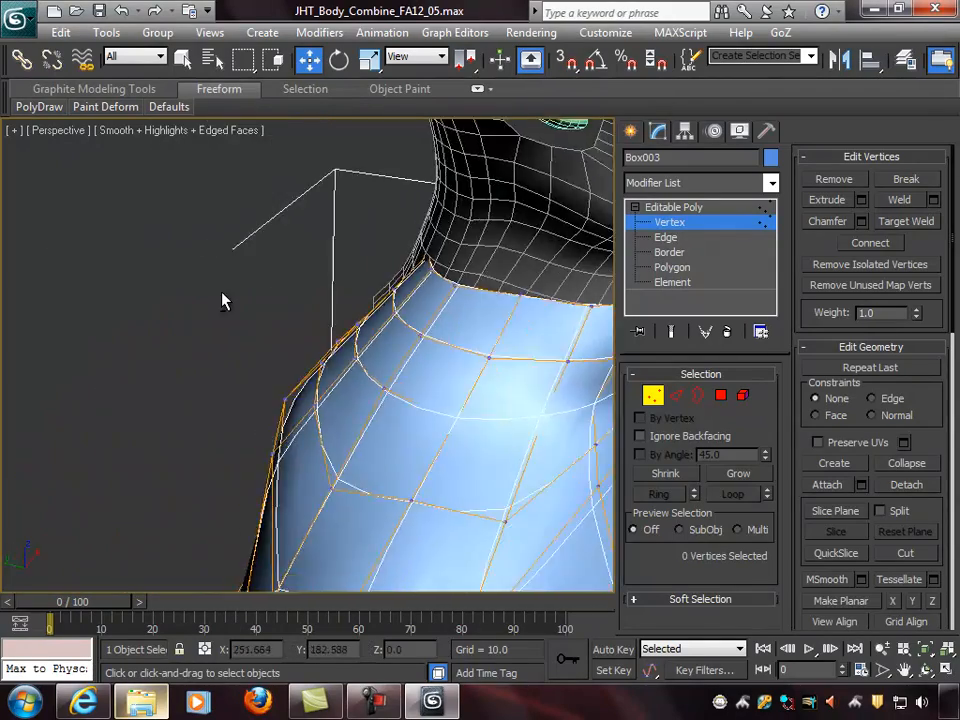
click(446, 280)
drag(472, 257, 485, 246)
alt+middle_drag(390, 317, 468, 297)
Step: Try to shift a rear neckline vertex along X toward the neck, and undo the change
drag(441, 291, 442, 293)
alt+middle_drag(442, 293, 540, 296)
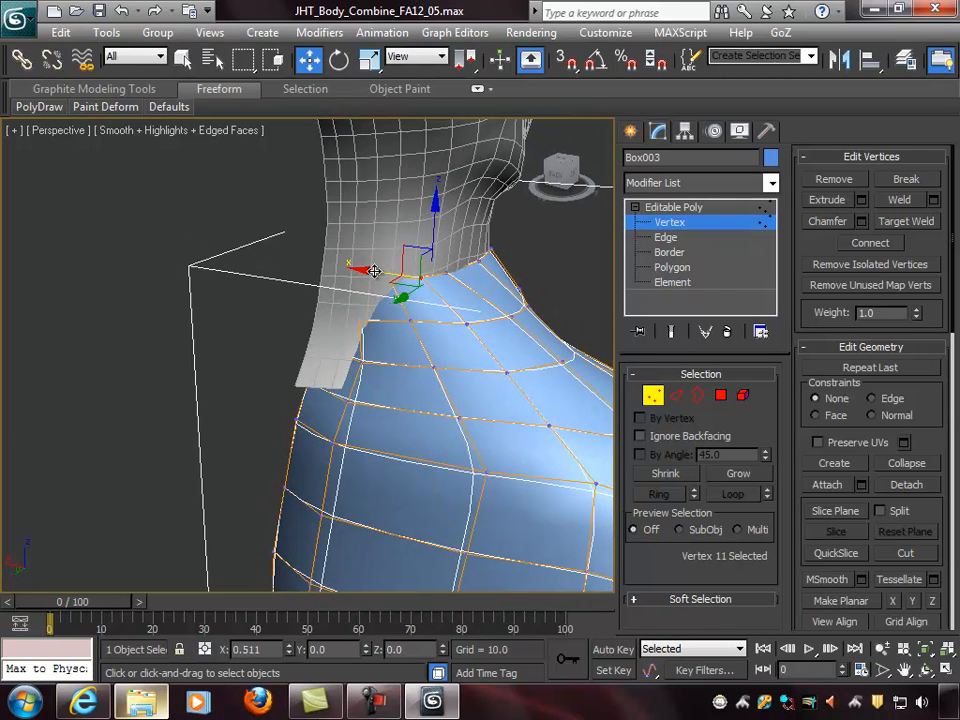
drag(371, 271, 373, 272)
alt+middle_drag(373, 272, 447, 310)
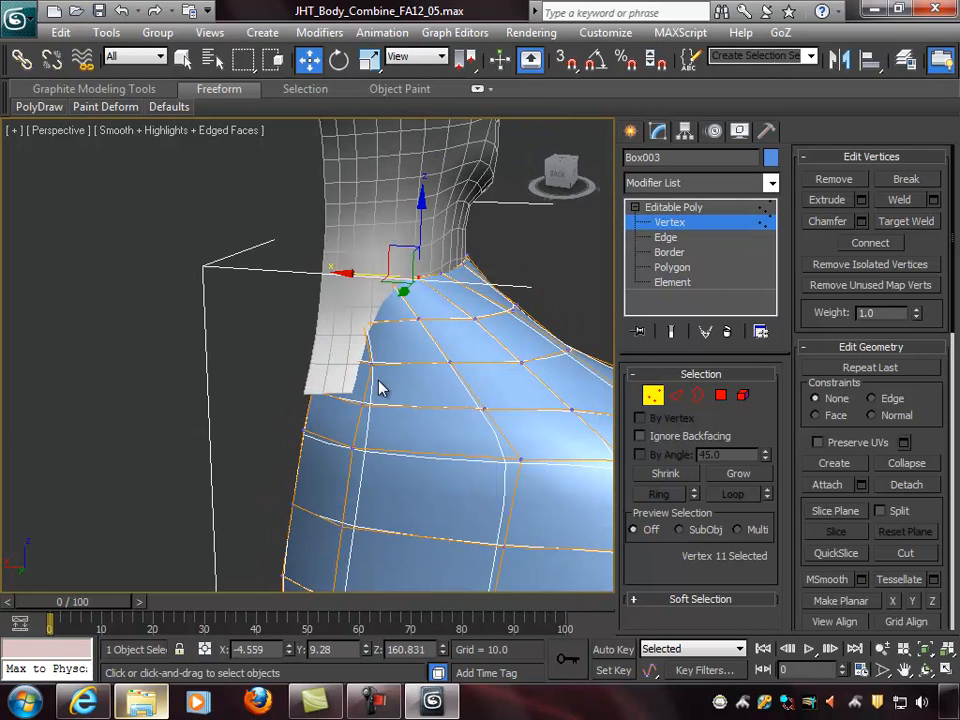
key(ctrl+z)
click(258, 255)
key(ctrl+z)
Step: Select only the nine vertices at the back of the neck base and move them toward the head's rear neck flap
alt+middle_drag(390, 416, 544, 398)
ctrl+drag(236, 236, 362, 385)
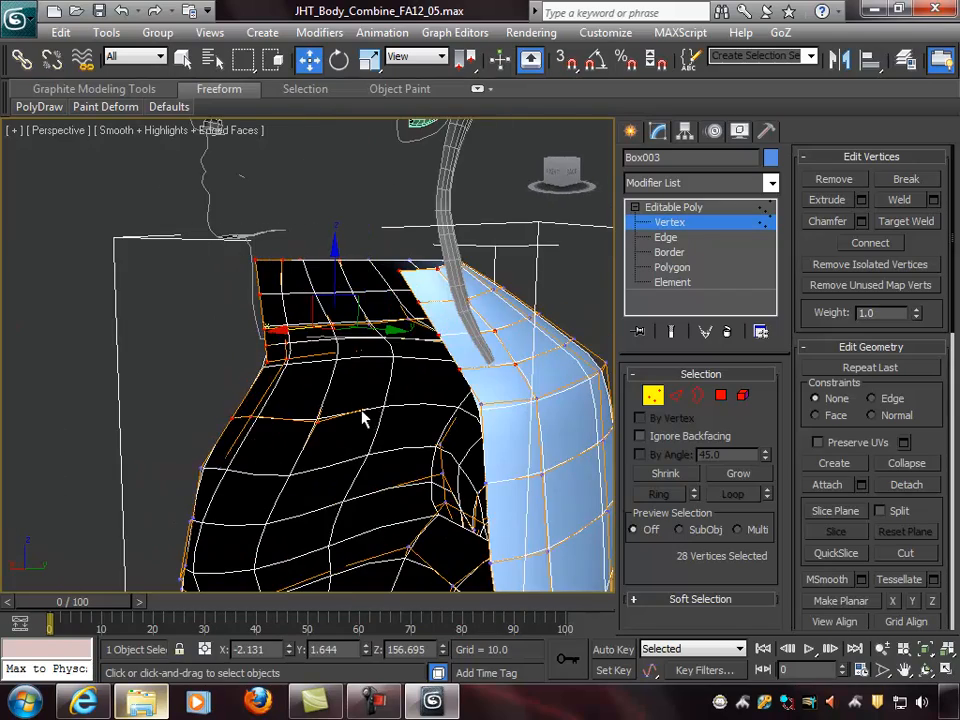
alt+middle_drag(364, 418, 413, 413)
alt+drag(341, 450, 200, 222)
mouse_move(404, 366)
alt+middle_down()
mouse_move(321, 381)
mouse_move(420, 368)
alt+middle_up()
scroll(430, 360, up, 1)
drag(567, 299, 571, 304)
alt+middle_drag(571, 304, 490, 310)
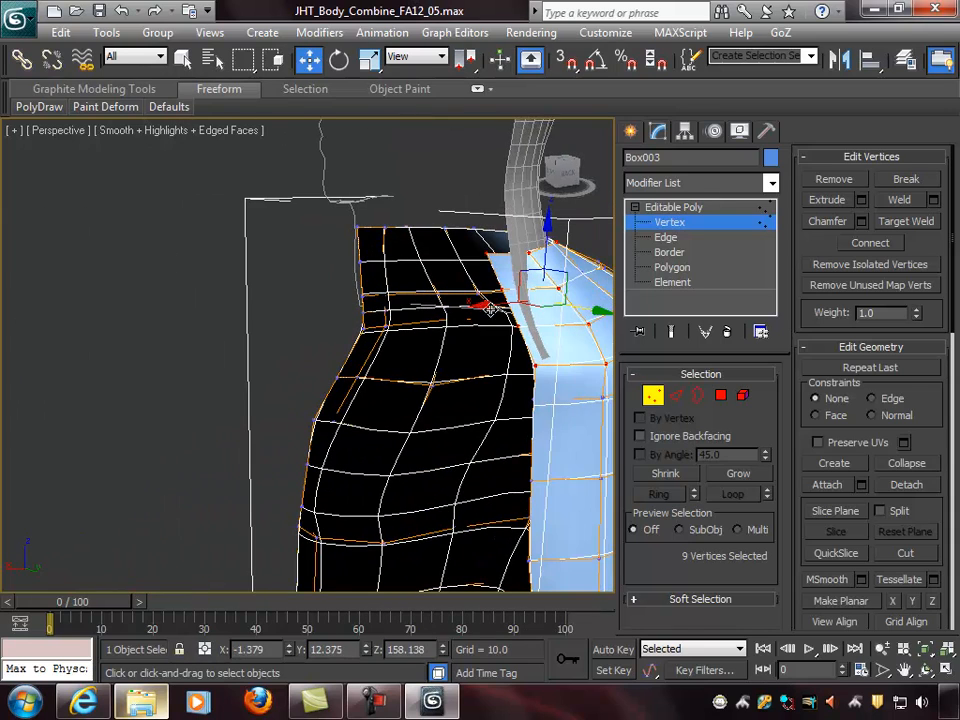
drag(500, 280, 501, 281)
Step: Try another shift of the nine selected back-of-neck vertices, and undo it
alt+middle_drag(501, 281, 585, 297)
drag(556, 267, 581, 264)
key(ctrl+z)
Step: Move individual vertices along the back centre edge of the neck to line up with the head's neck flap
alt+middle_drag(568, 333, 398, 330)
click(499, 258)
drag(419, 247, 452, 247)
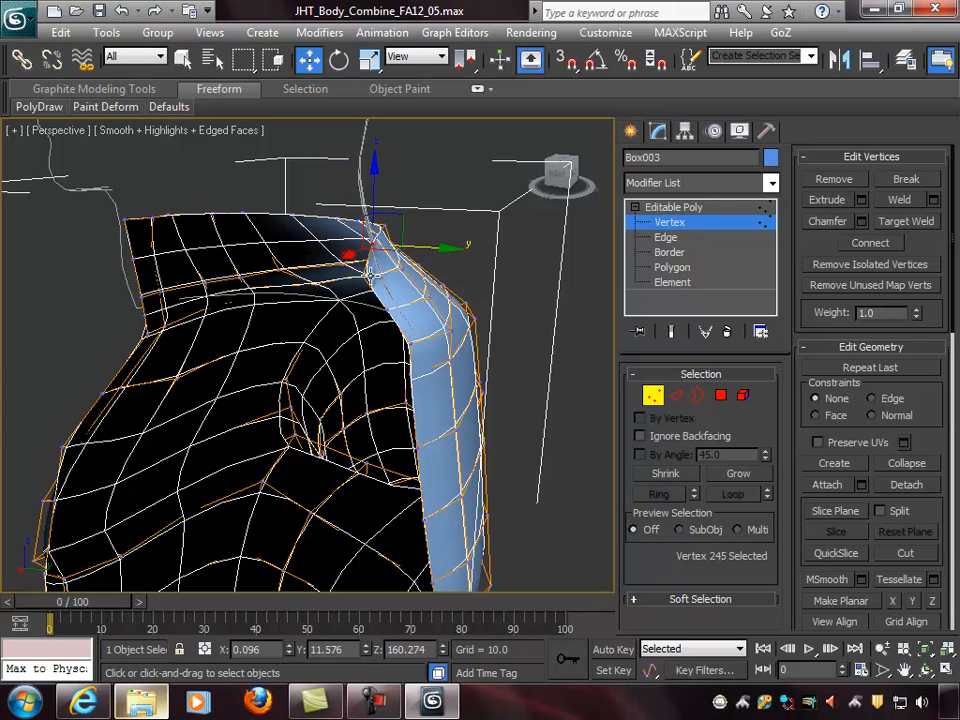
click(406, 277)
drag(407, 279, 446, 313)
click(425, 310)
Step: Reposition individual vertices at the base of the neck to smooth its transition into the body
alt+middle_drag(492, 334, 306, 330)
scroll(306, 330, down, 5)
alt+middle_drag(443, 340, 348, 362)
scroll(320, 356, up, 5)
click(325, 356)
mouse_move(307, 357)
mouse_down()
mouse_move(245, 354)
mouse_move(298, 352)
mouse_up()
drag(361, 336, 334, 322)
Step: Select eight vertices around the side of the neck base and move them about 1.45 along X toward the neck
scroll(456, 340, down, 4)
alt+middle_drag(456, 340, 292, 312)
click(291, 311)
drag(241, 277, 334, 344)
scroll(320, 350, up, 3)
drag(377, 292, 396, 289)
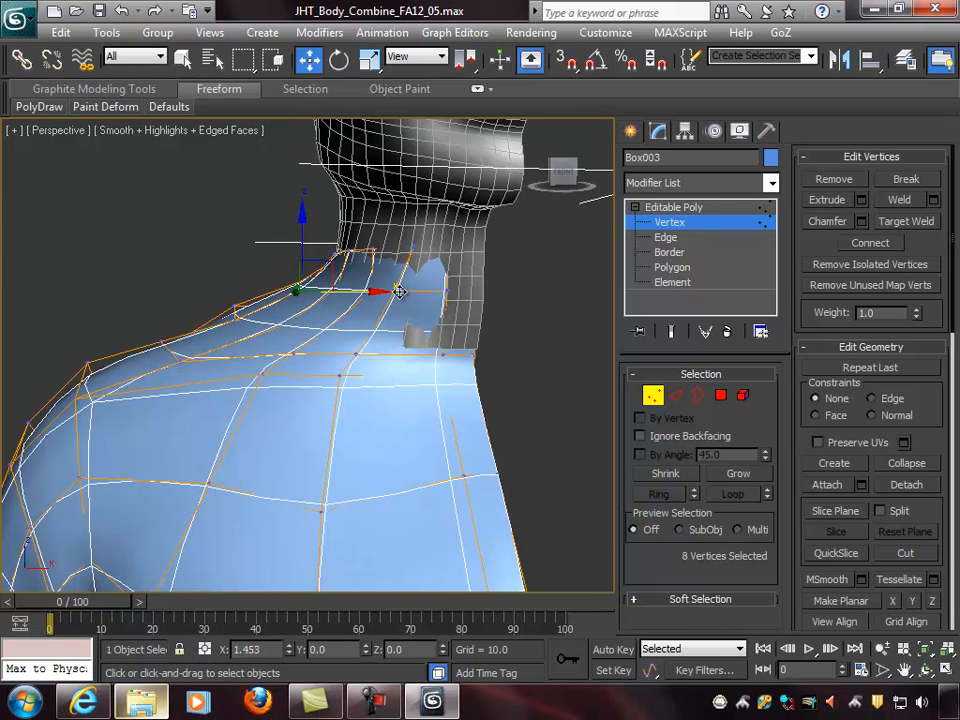
Step: Select a single vertex on the shoulder slope behind the neck and shift it slightly along X toward the neck
click(235, 306)
drag(300, 301, 311, 301)
alt+middle_drag(321, 303, 437, 328)
scroll(500, 315, down, 3)
click(501, 339)
scroll(414, 332, down, 5)
Step: Select and reposition vertices around the arm's wrist opening to line them up with the hand
alt+middle_drag(351, 347, 307, 364)
middle_drag(384, 401, 424, 315)
scroll(424, 315, down, 2)
scroll(338, 281, up, 5)
middle_drag(338, 281, 324, 318)
scroll(218, 271, up, 1)
drag(168, 243, 158, 206)
middle_drag(274, 250, 308, 366)
drag(179, 340, 220, 356)
click(253, 347)
drag(161, 334, 165, 335)
drag(188, 280, 222, 312)
drag(160, 296, 143, 257)
alt+click(177, 251)
click(278, 311)
Step: Undo the last change, then scale the 12 selected wrist vertices wider along Y and deselect them
alt+middle_drag(278, 311, 287, 324)
scroll(287, 324, down, 5)
middle_drag(296, 525, 315, 365)
scroll(304, 446, down, 2)
scroll(315, 365, up, 2)
alt+middle_drag(315, 365, 200, 313)
scroll(305, 400, up, 4)
scroll(257, 372, down, 3)
key(ctrl+z)
alt+middle_drag(338, 350, 411, 353)
scroll(298, 321, down, 1)
alt+middle_drag(298, 321, 313, 403)
scroll(372, 336, up, 3)
scroll(291, 398, up, 2)
key(r)
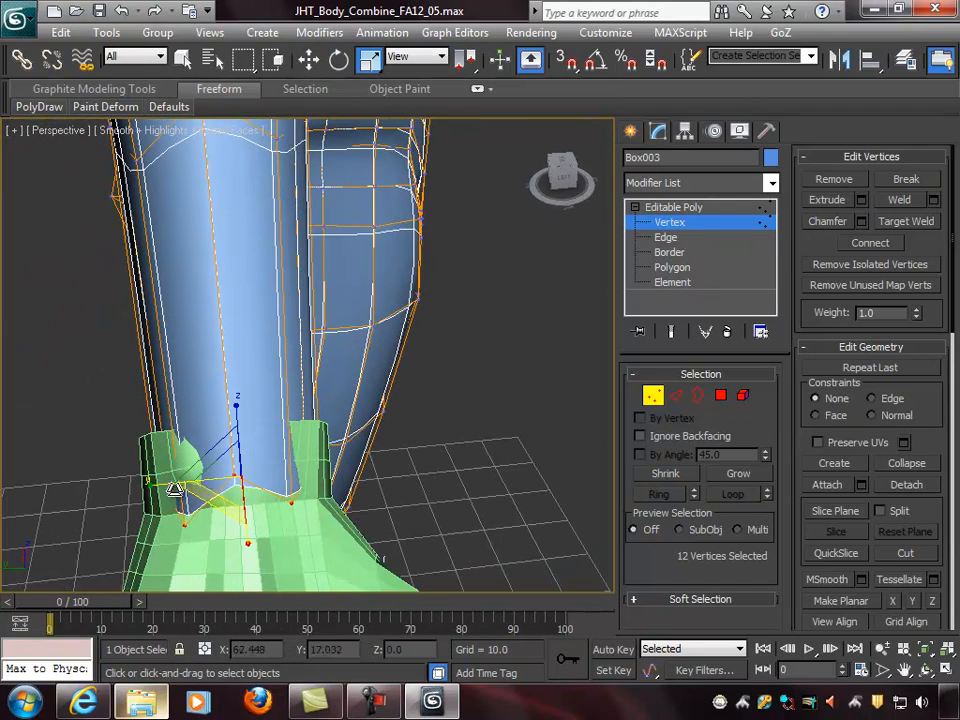
drag(151, 484, 125, 484)
alt+middle_drag(125, 484, 90, 386)
click(102, 355)
scroll(298, 371, up, 1)
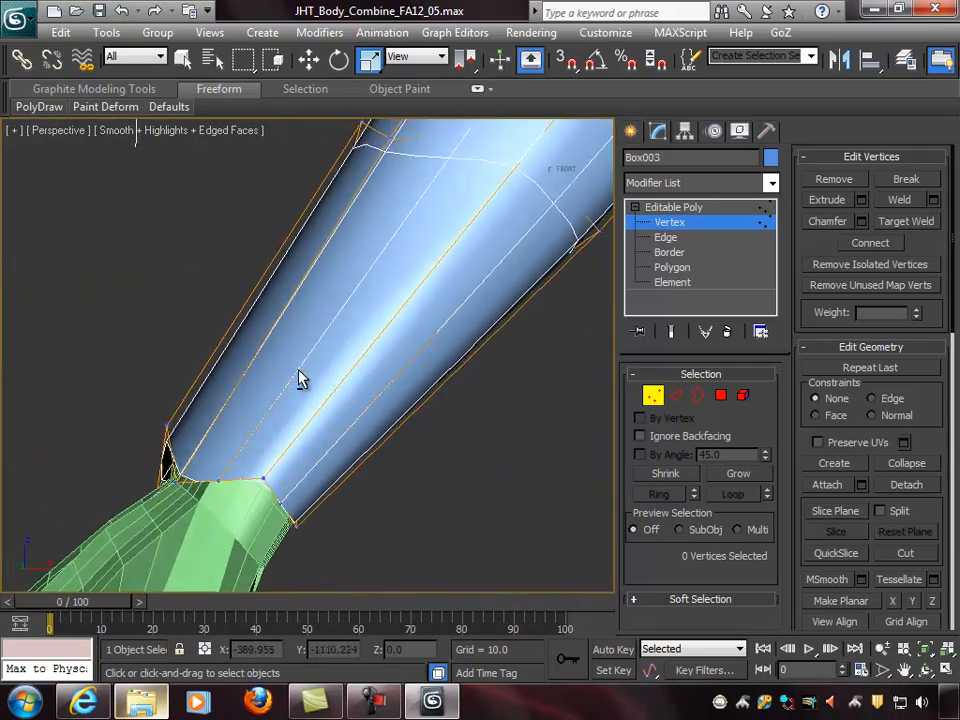
Step: Leave vertex editing on the body and examine the whole assembled character from several sides
scroll(305, 370, down, 4)
alt+middle_drag(305, 378, 360, 369)
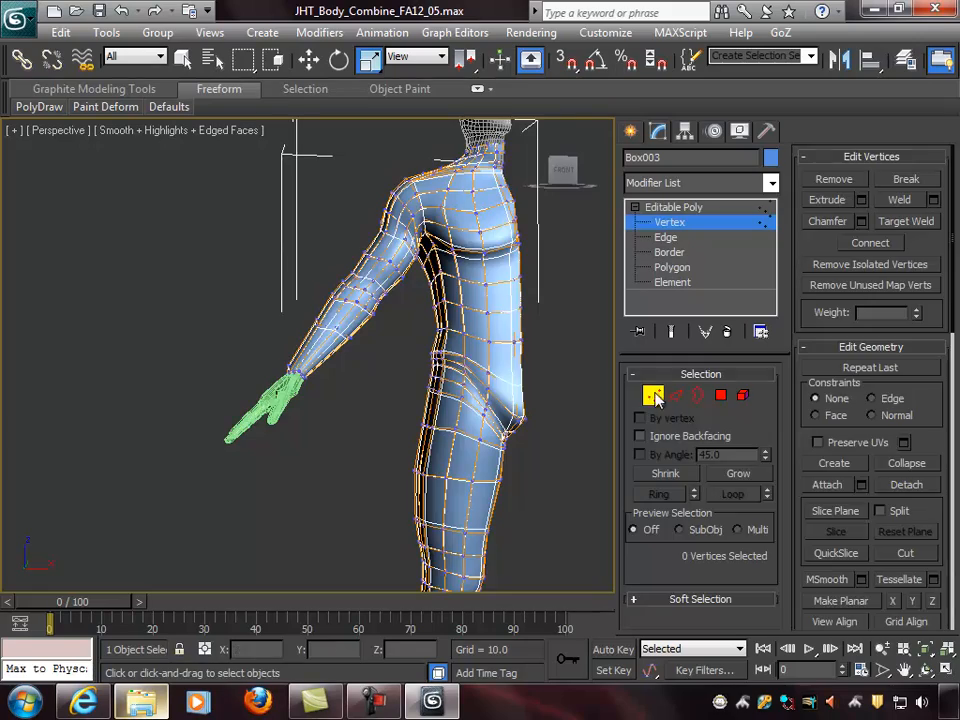
click(654, 396)
scroll(508, 373, down, 5)
alt+middle_drag(499, 375, 460, 368)
scroll(495, 359, up, 3)
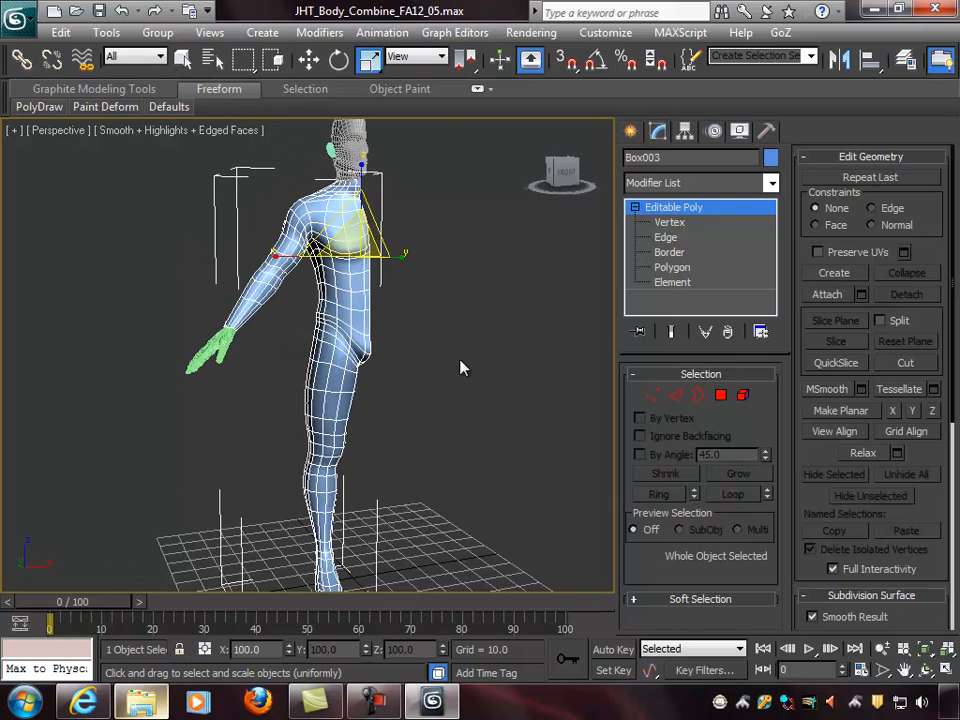
alt+middle_drag(370, 233, 398, 235)
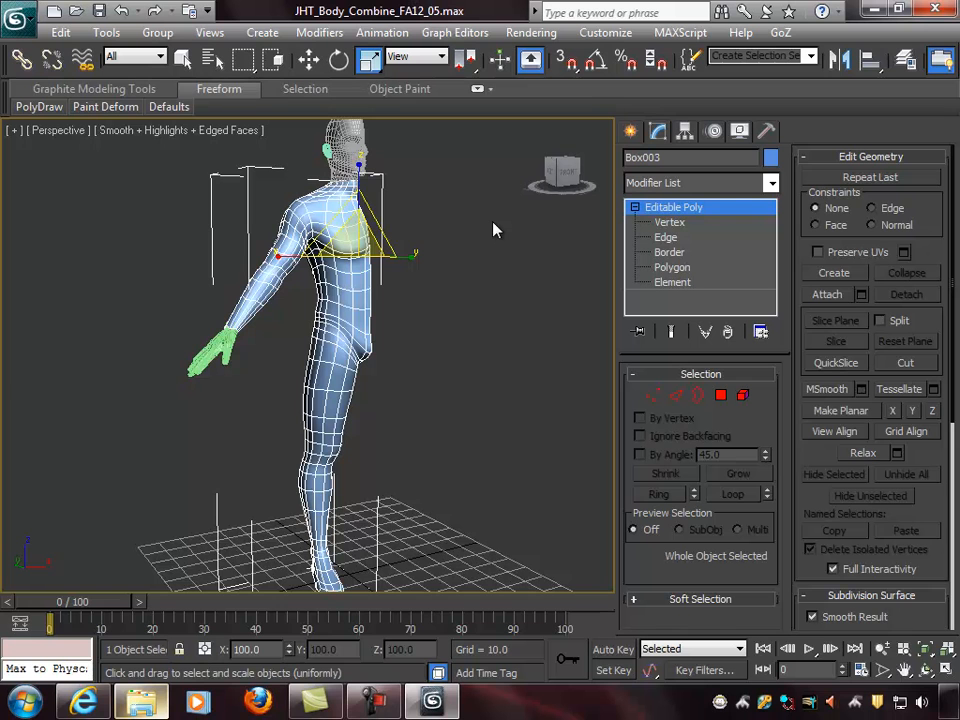
alt+middle_drag(363, 288, 417, 288)
alt+middle_drag(517, 334, 455, 331)
scroll(460, 342, down, 4)
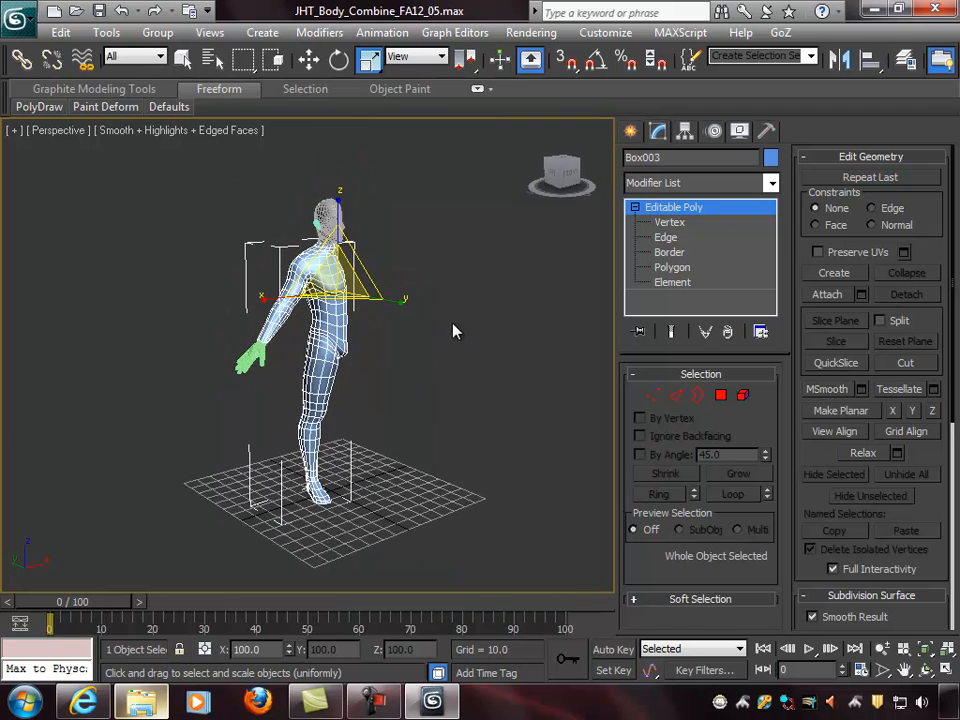
Step: Save the scene as the next incremental version, JHT_Body_Combine_FA12_06.max
click(20, 20)
click(45, 226)
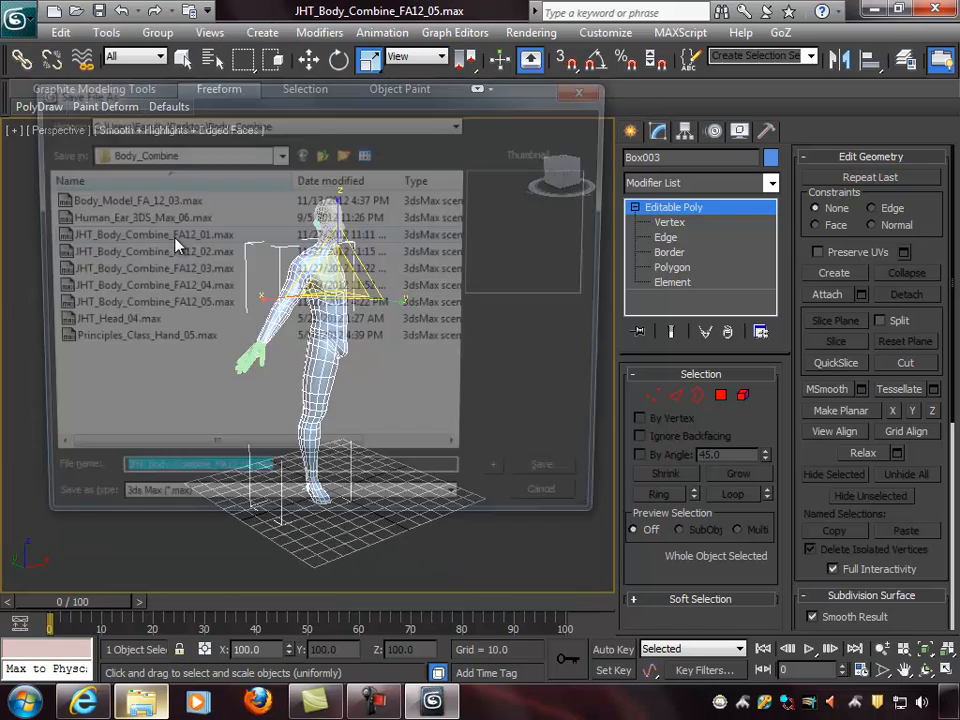
click(508, 485)
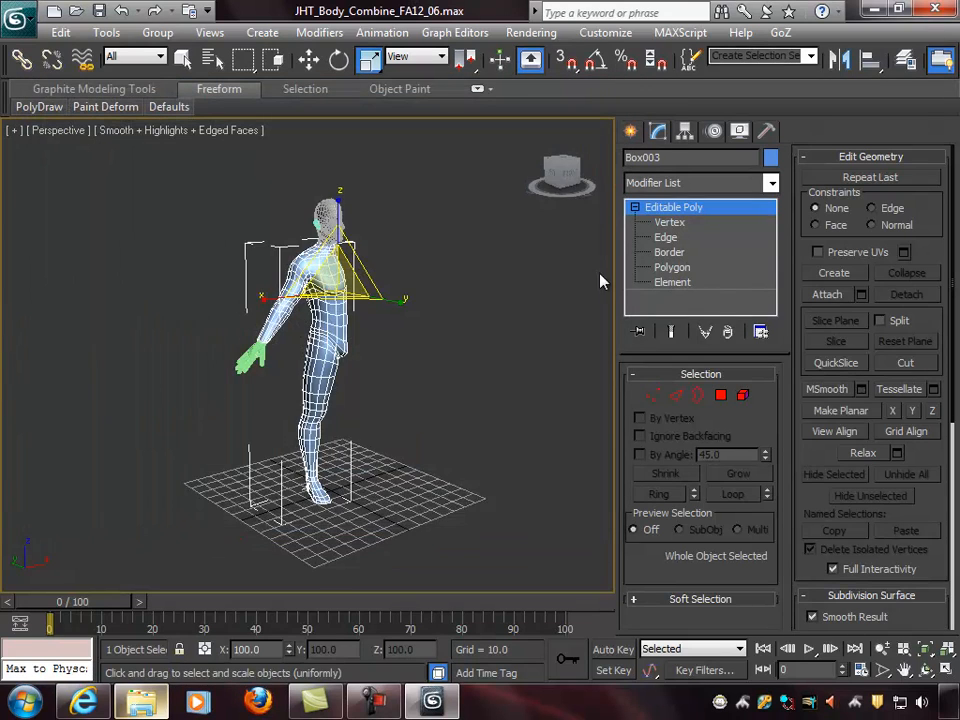
Step: Deselect the body and hide all objects of the character to leave an empty scene
click(441, 242)
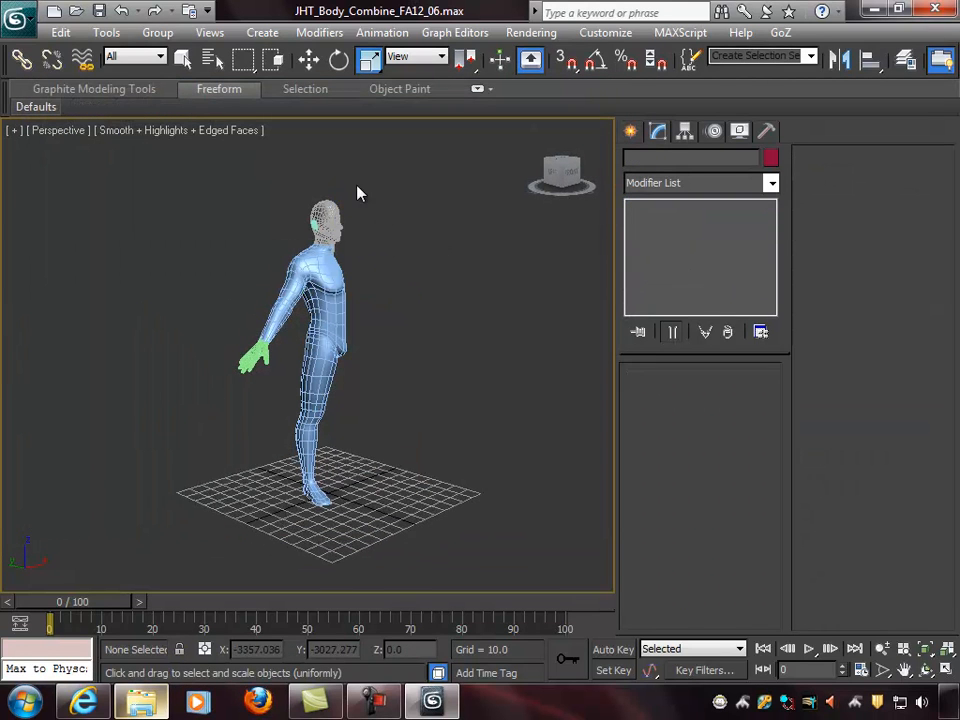
right_click(358, 182)
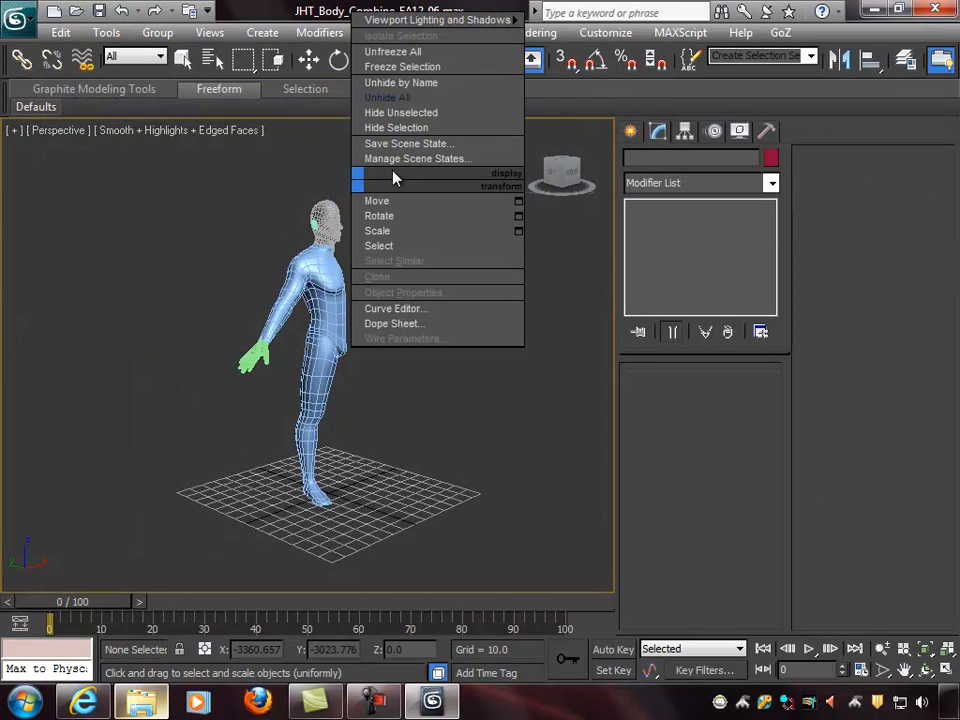
click(422, 128)
alt+middle_drag(424, 301, 392, 294)
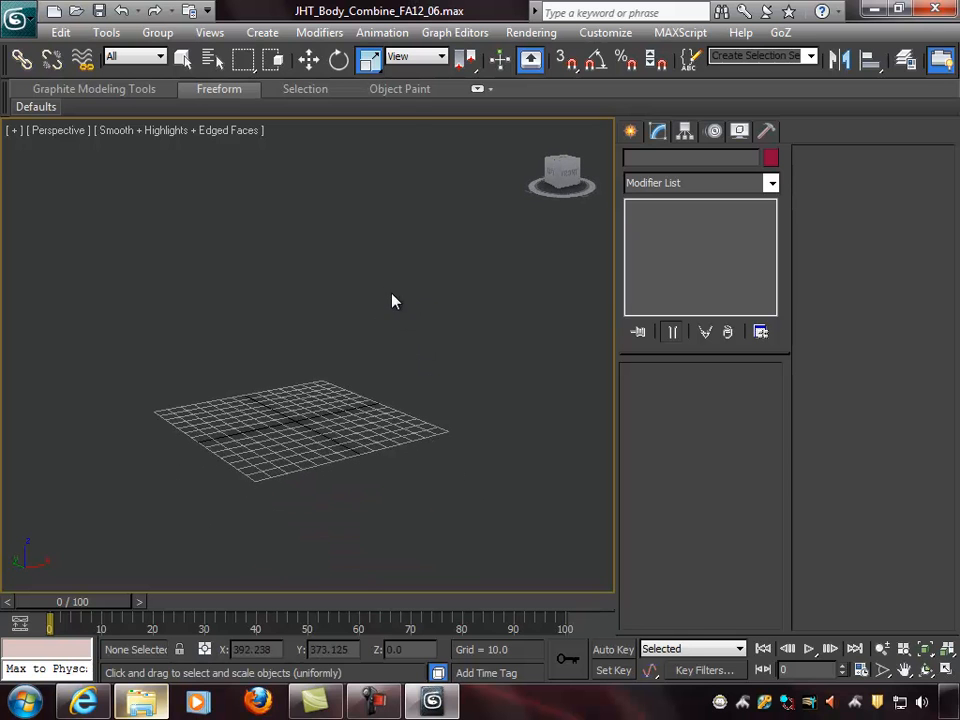
Step: Create a standard primitive sphere with a radius of about 98 at the middle of the grid
click(261, 33)
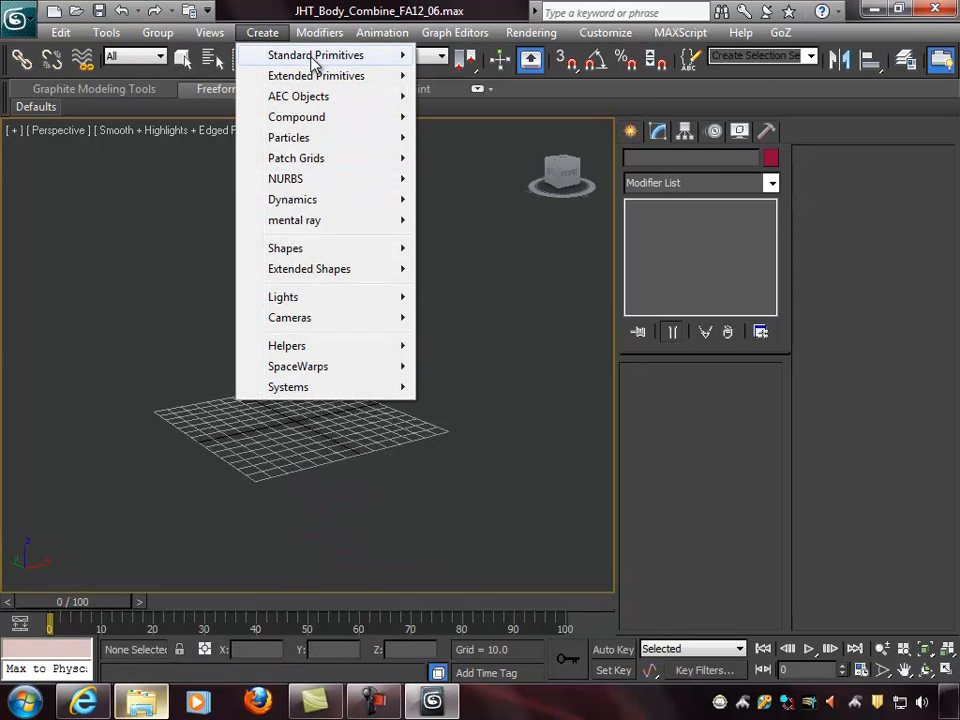
mouse_move(305, 62)
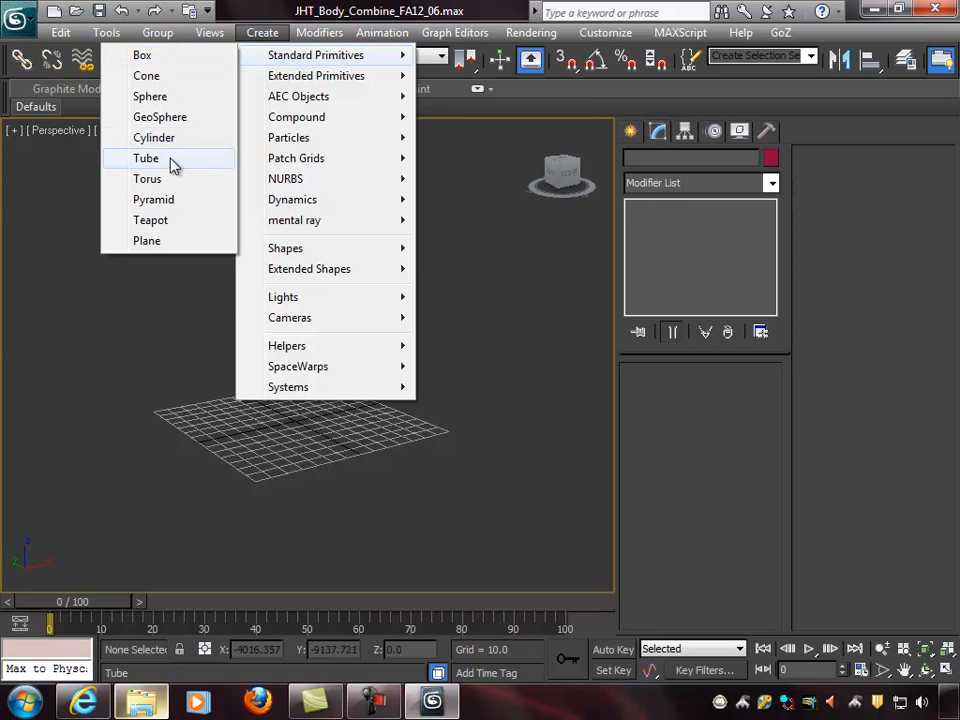
click(150, 96)
drag(295, 418, 407, 461)
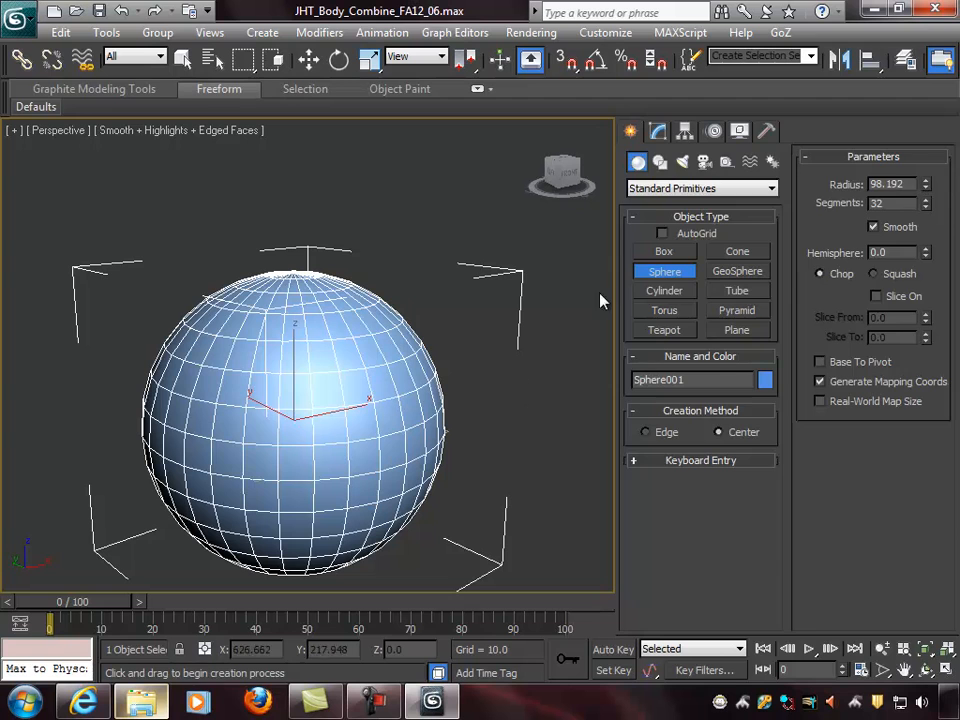
Step: Set the sphere's segments to 100
click(658, 134)
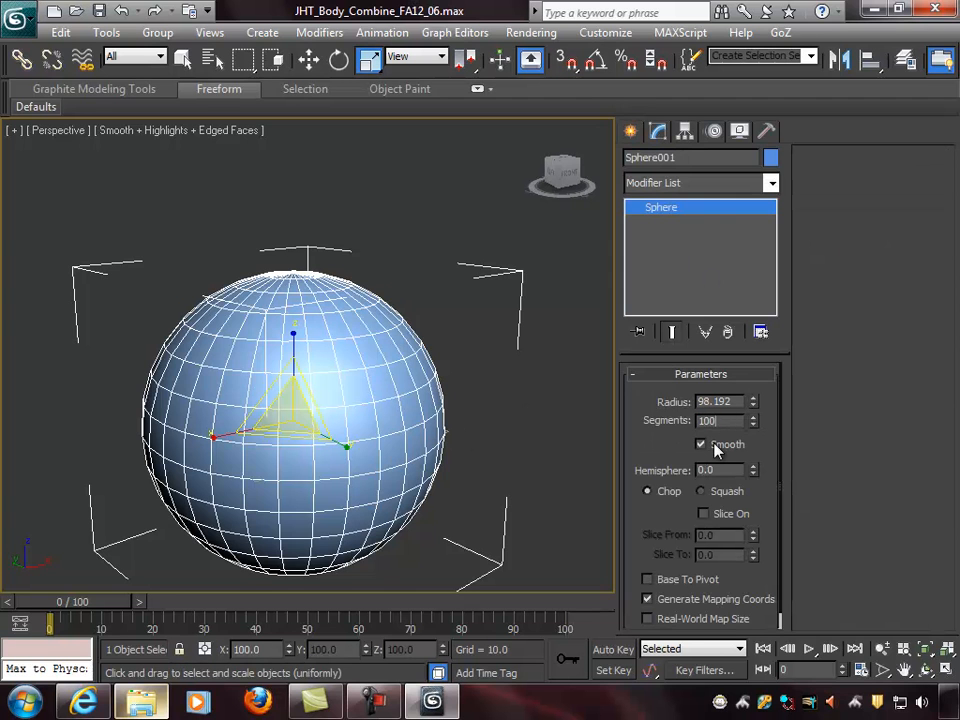
text(100)
key(Return)
alt+middle_drag(328, 339, 407, 318)
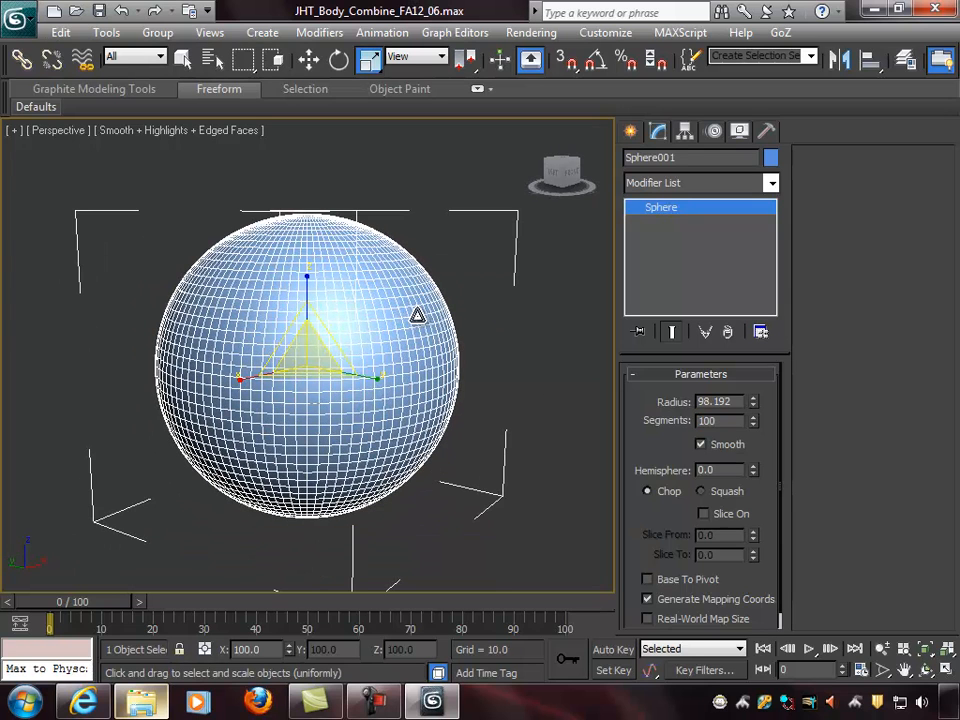
alt+middle_drag(448, 343, 371, 347)
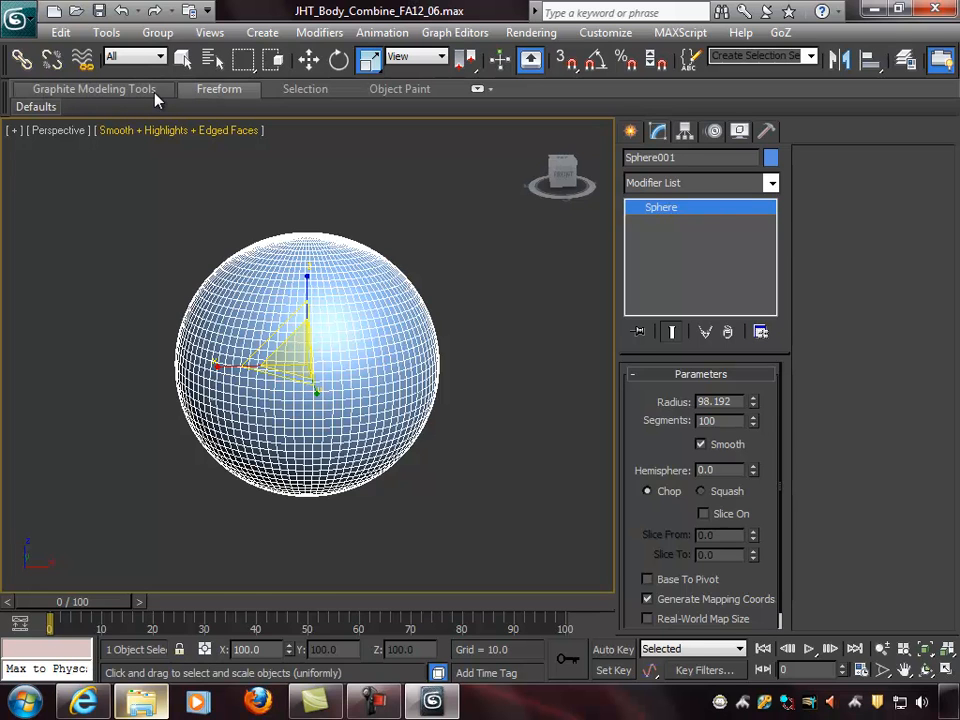
Step: Toggle the modeling ribbon between its minimized and full display, leaving it fully expanded
click(478, 90)
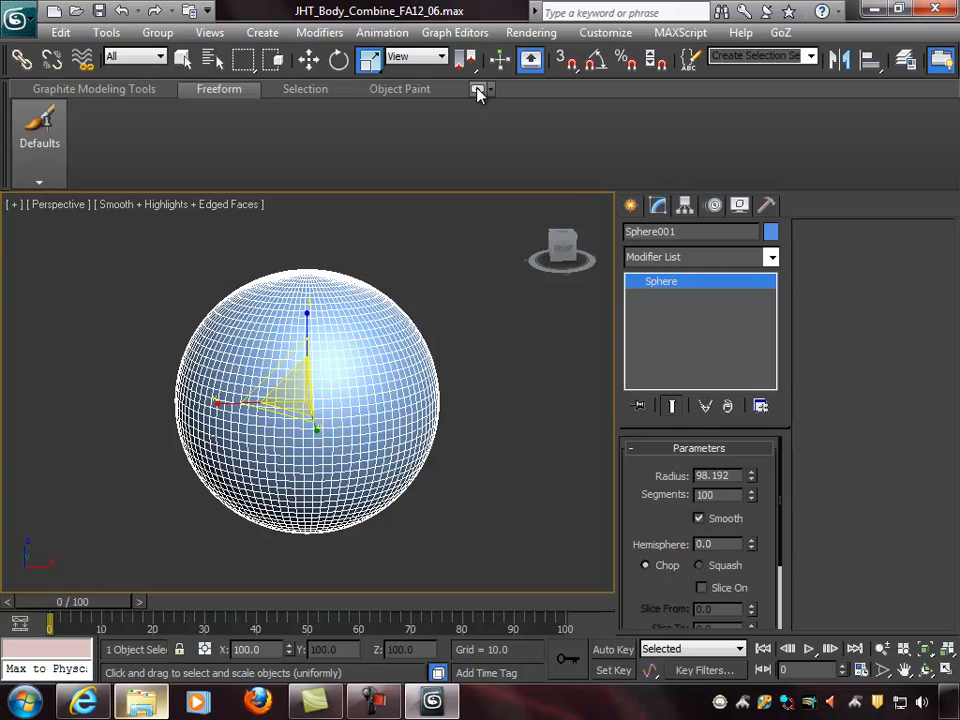
click(478, 90)
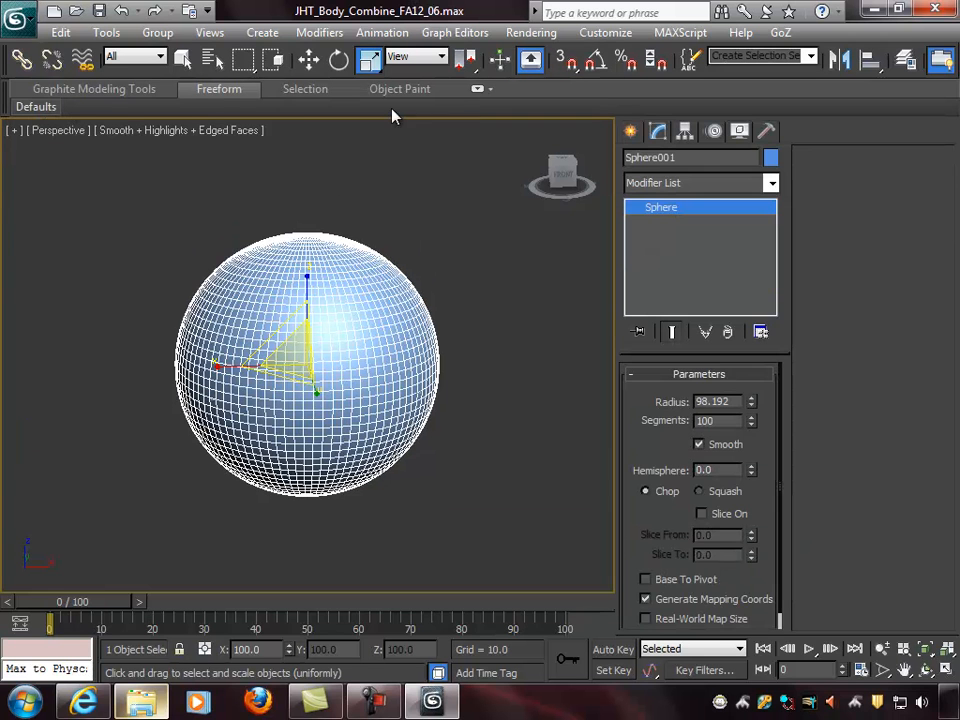
click(478, 90)
mouse_move(85, 127)
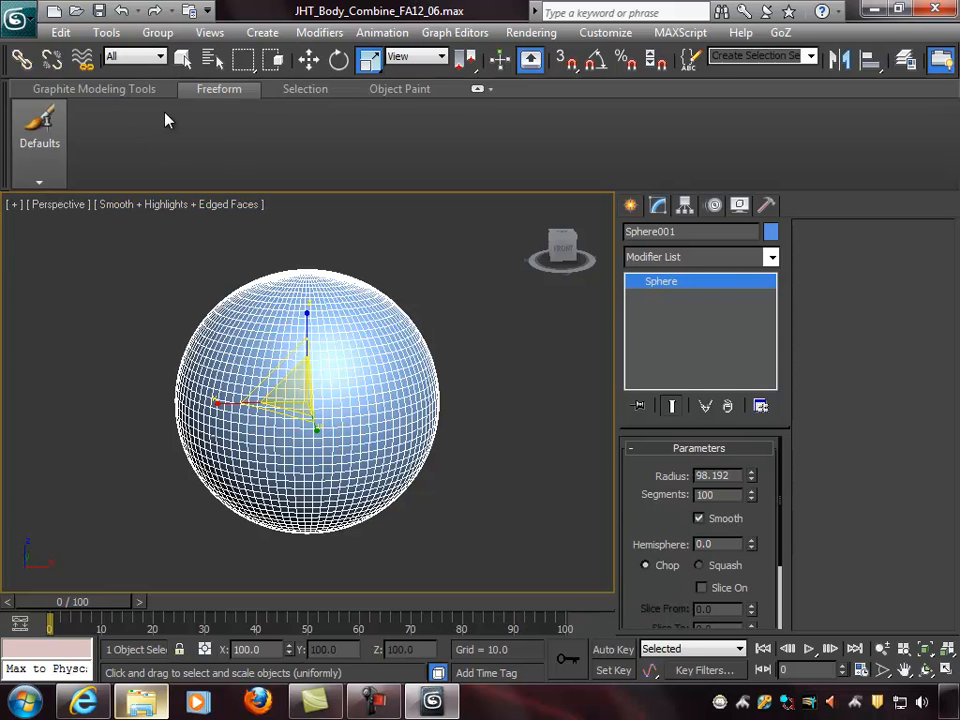
click(478, 90)
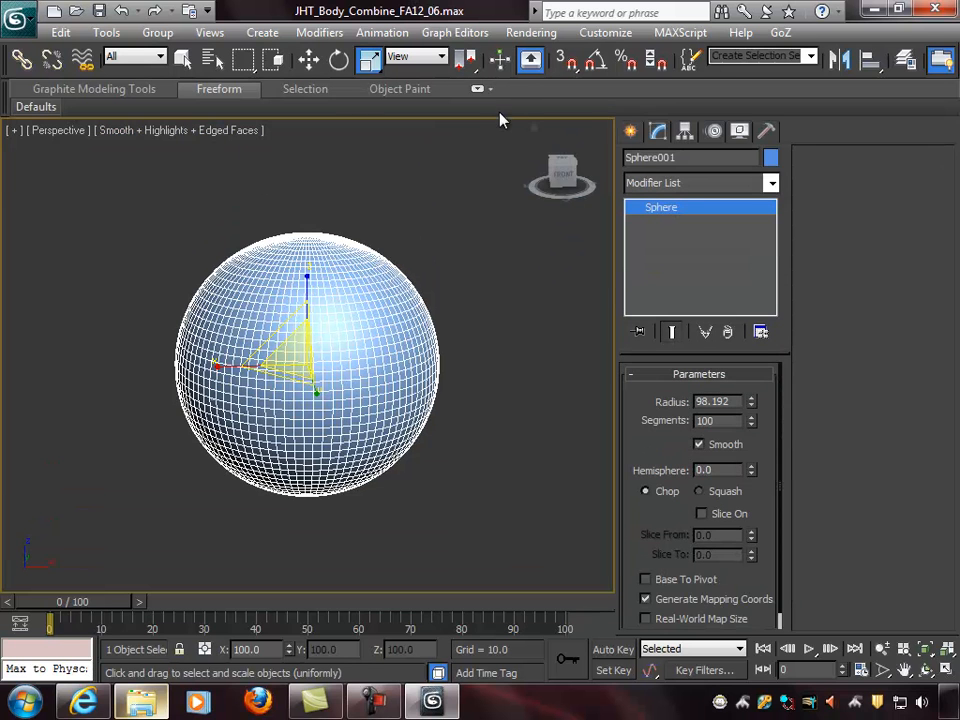
click(479, 90)
mouse_move(48, 145)
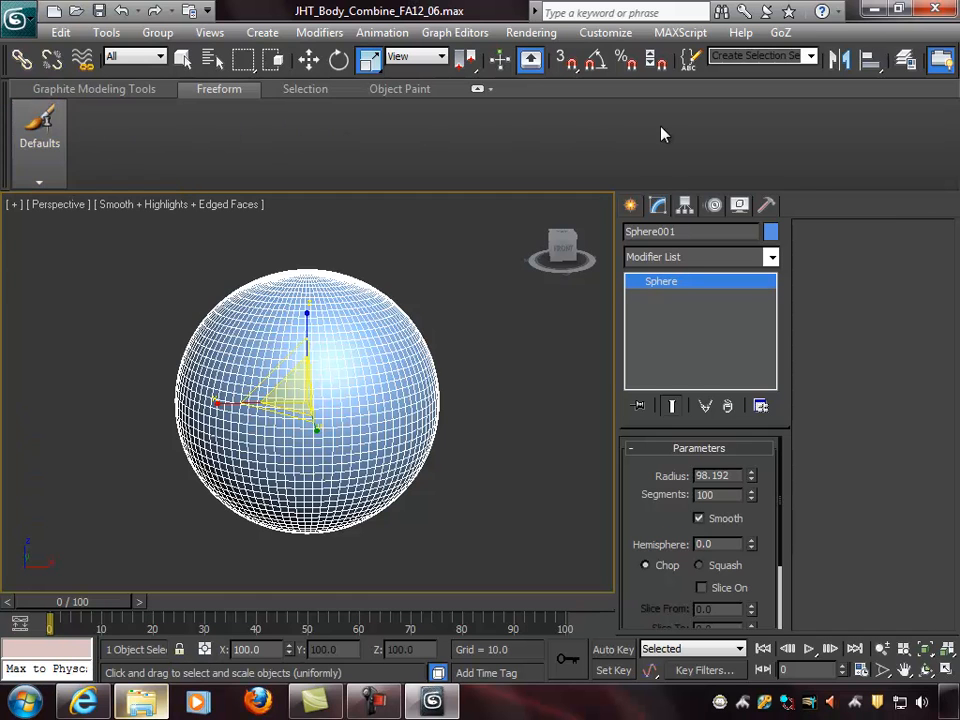
mouse_move(54, 127)
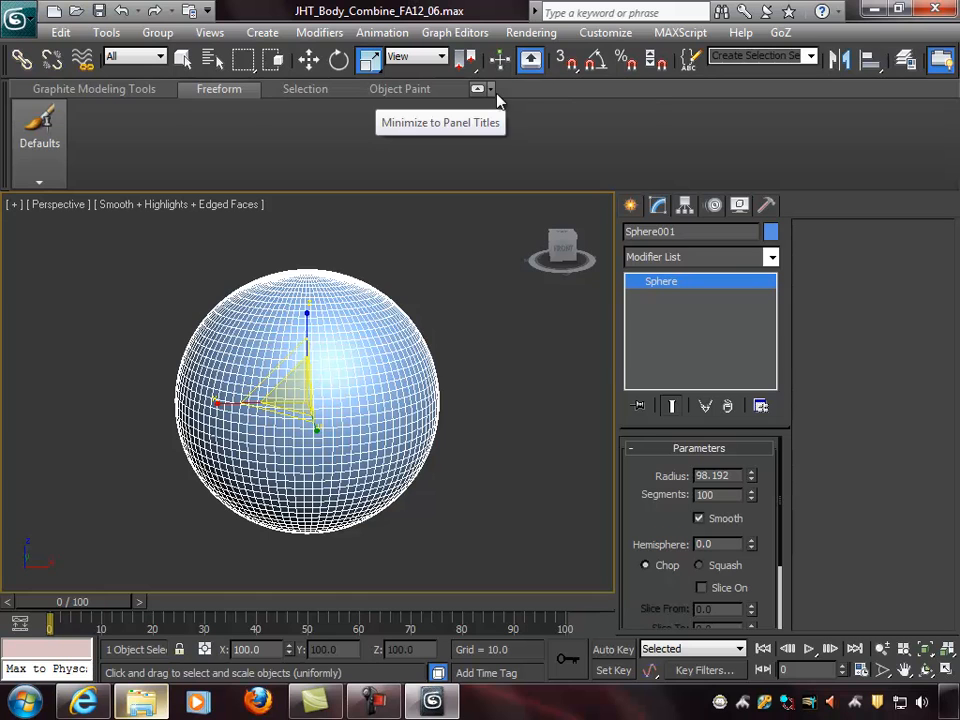
Step: Try converting the sphere to an Editable Poly, and undo the conversion
right_click(365, 351)
mouse_move(400, 526)
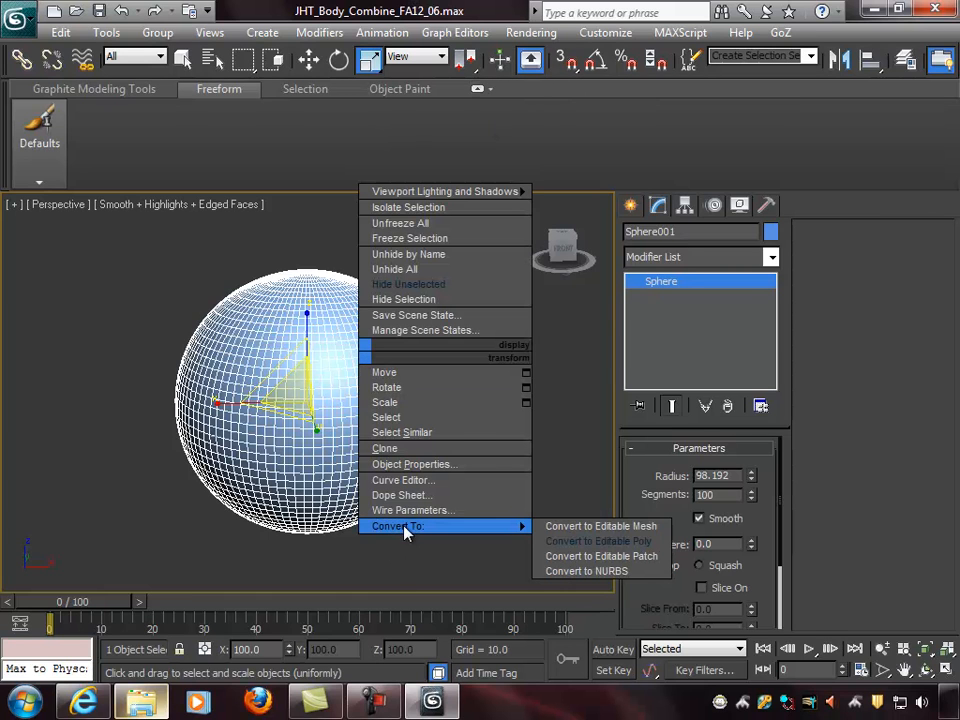
click(620, 543)
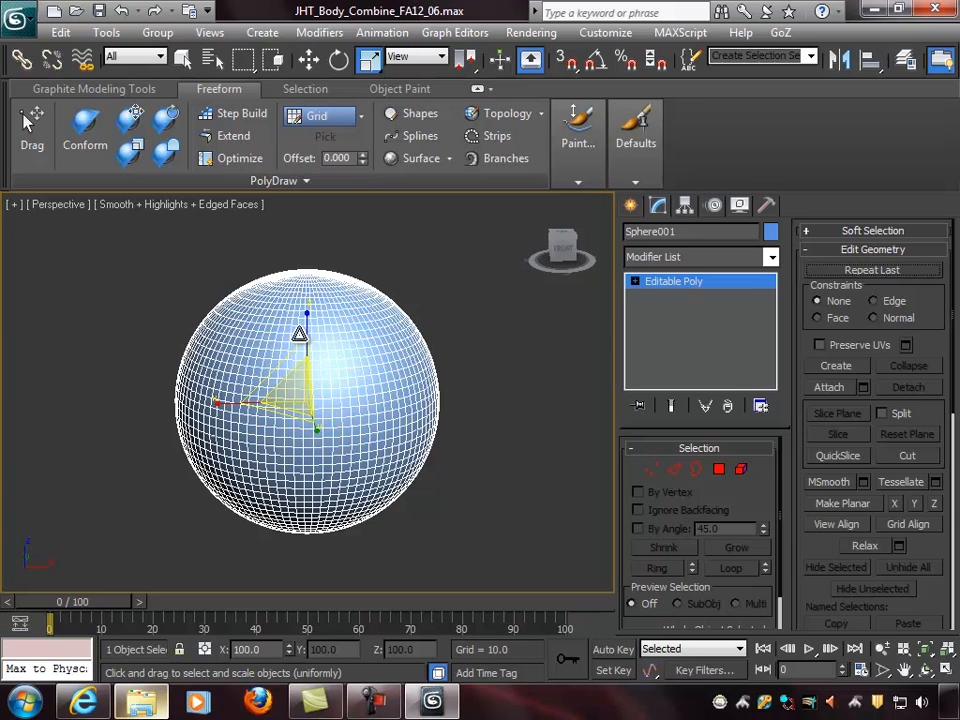
key(ctrl+z)
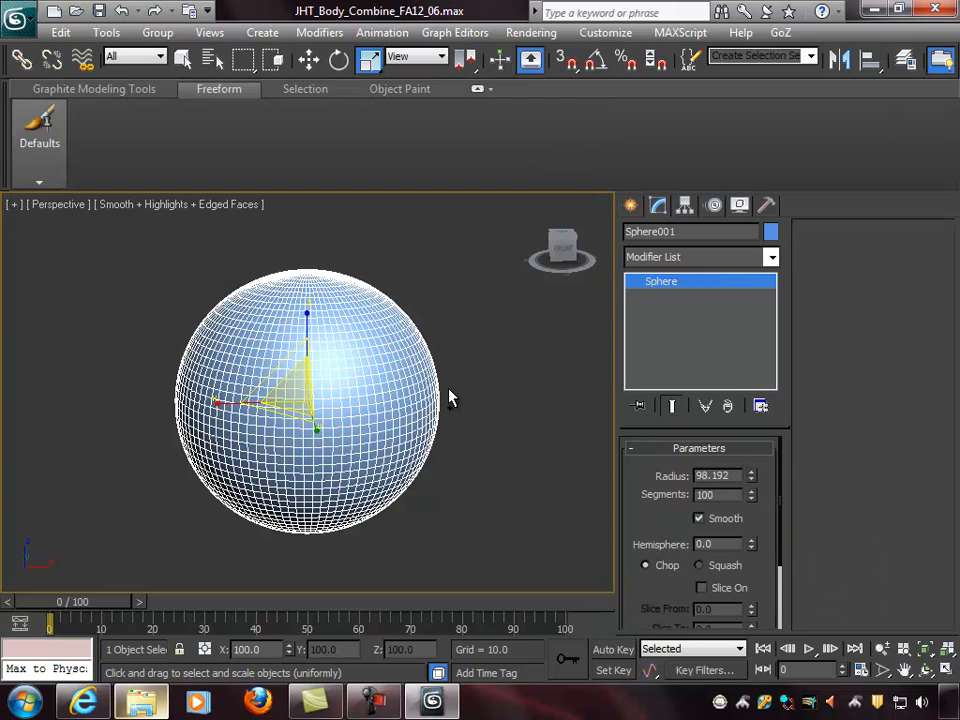
Step: Reselect the sphere and convert it to an Editable Poly
click(481, 402)
click(431, 360)
right_click(355, 330)
mouse_move(418, 503)
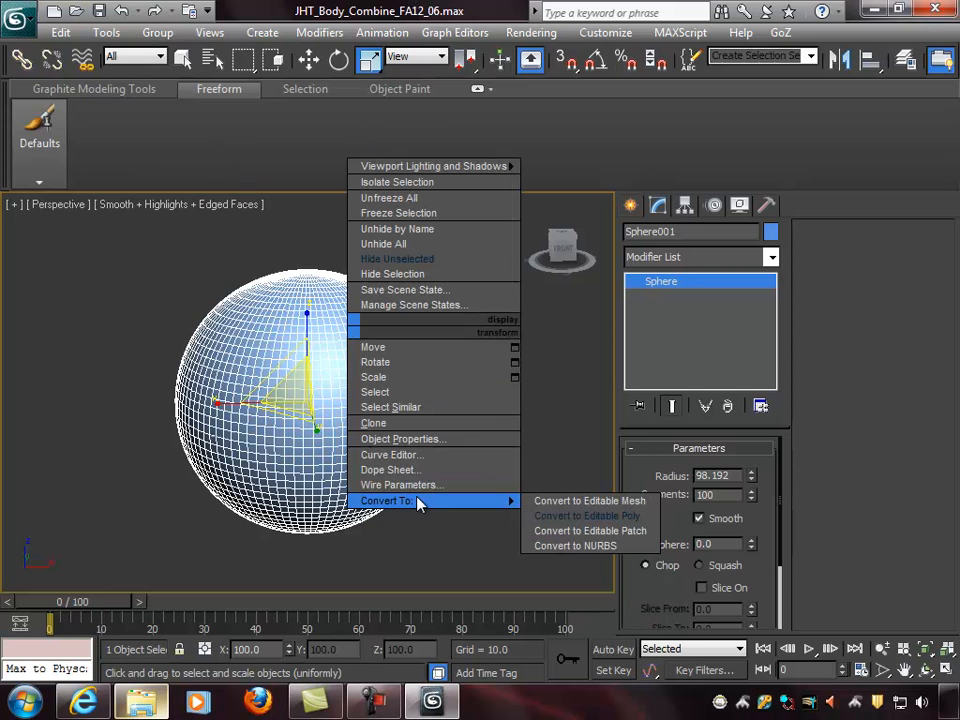
click(587, 515)
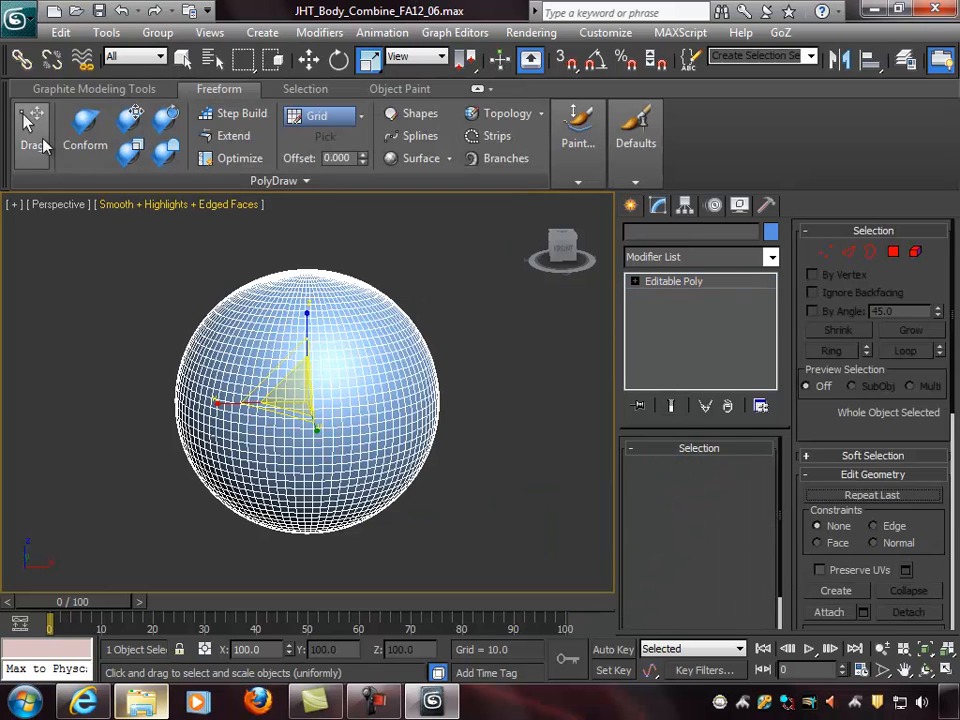
Step: Examine the Paint Deform brushes among the Freeform tools
mouse_move(600, 146)
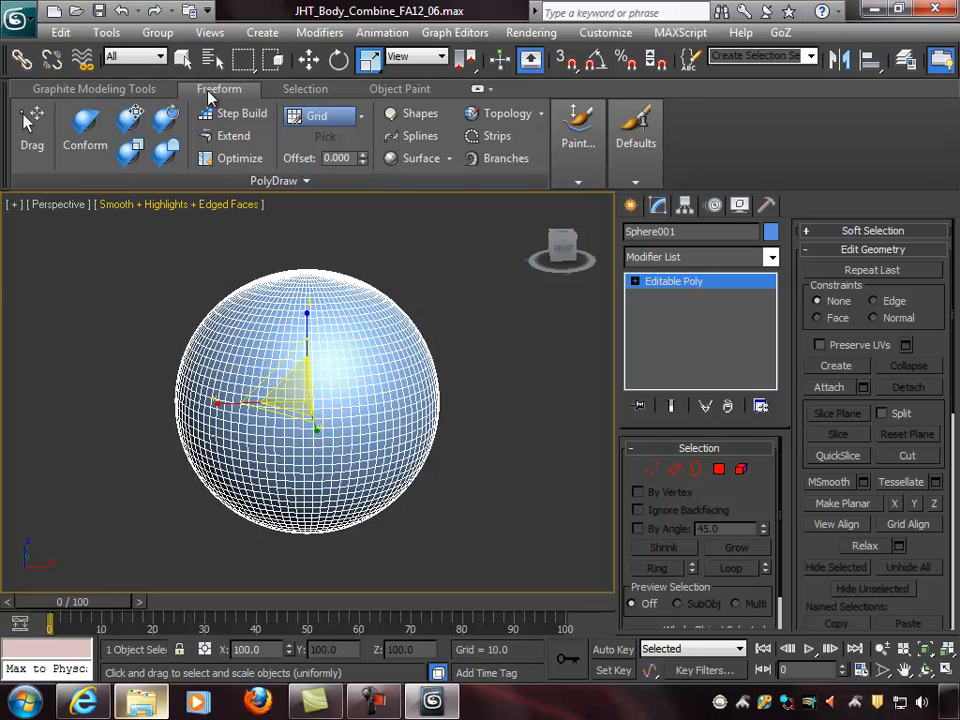
click(583, 140)
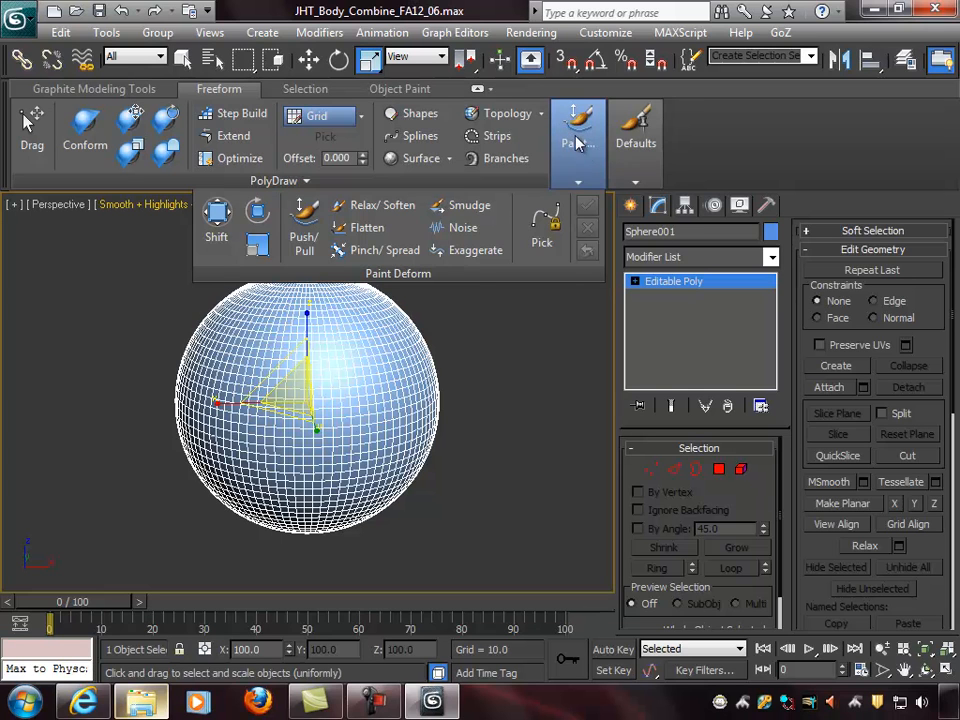
click(635, 135)
click(577, 138)
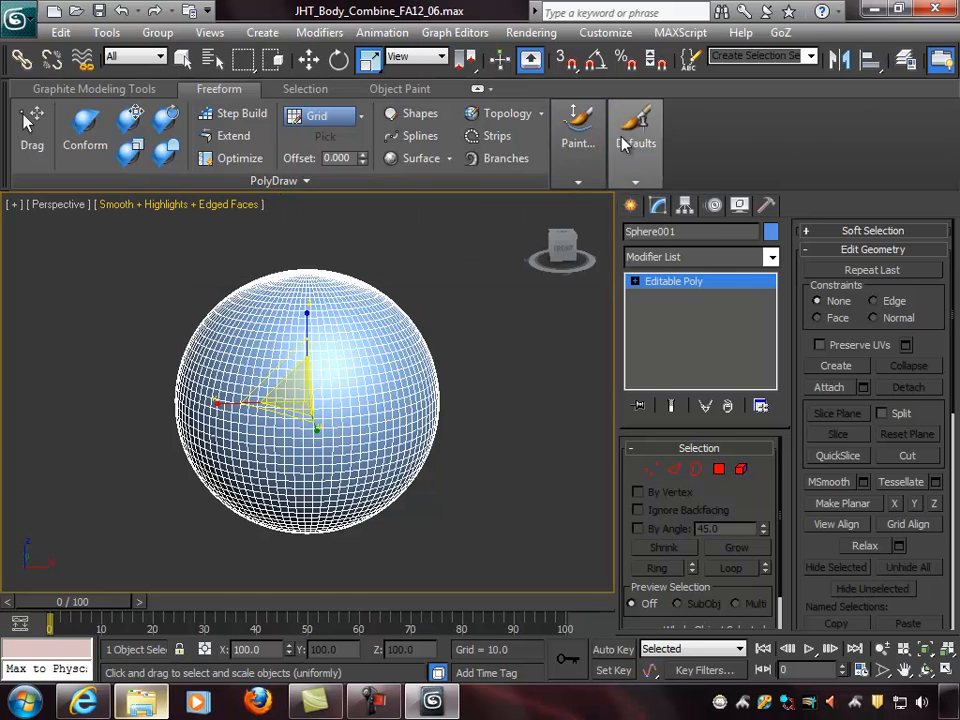
mouse_move(590, 128)
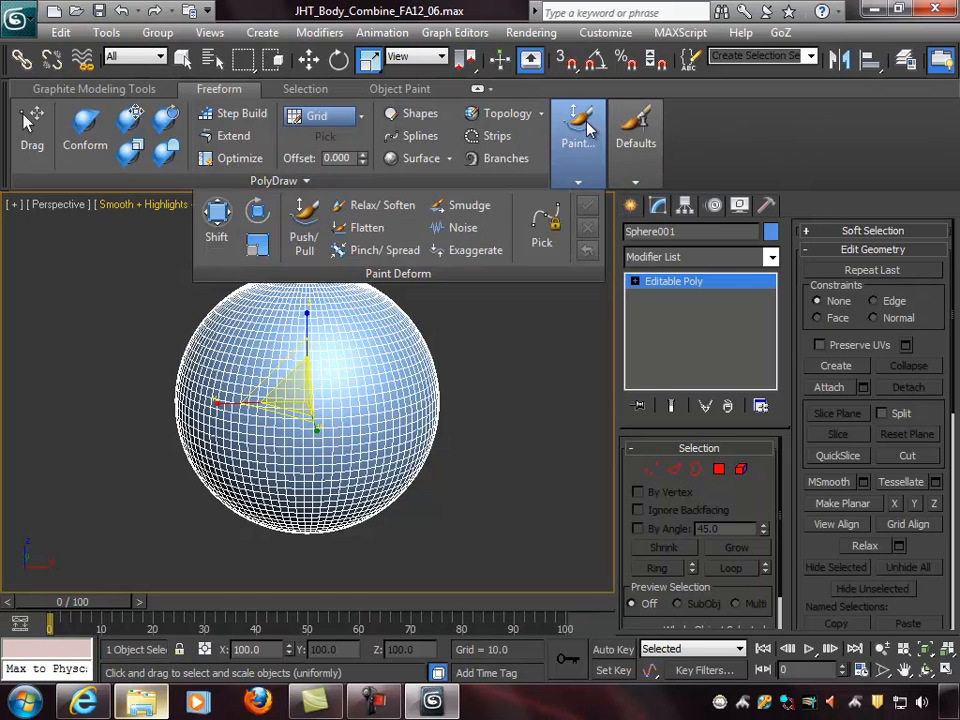
Step: Try the Shift brush on the sphere's upper left and upper right sides, and undo both strokes
click(477, 90)
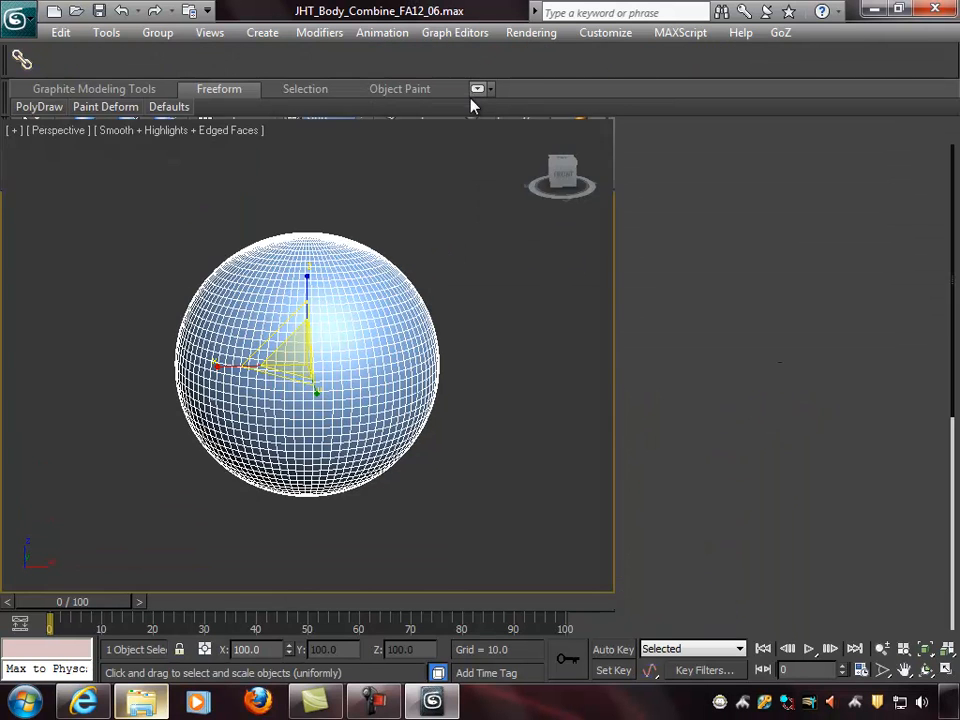
click(477, 90)
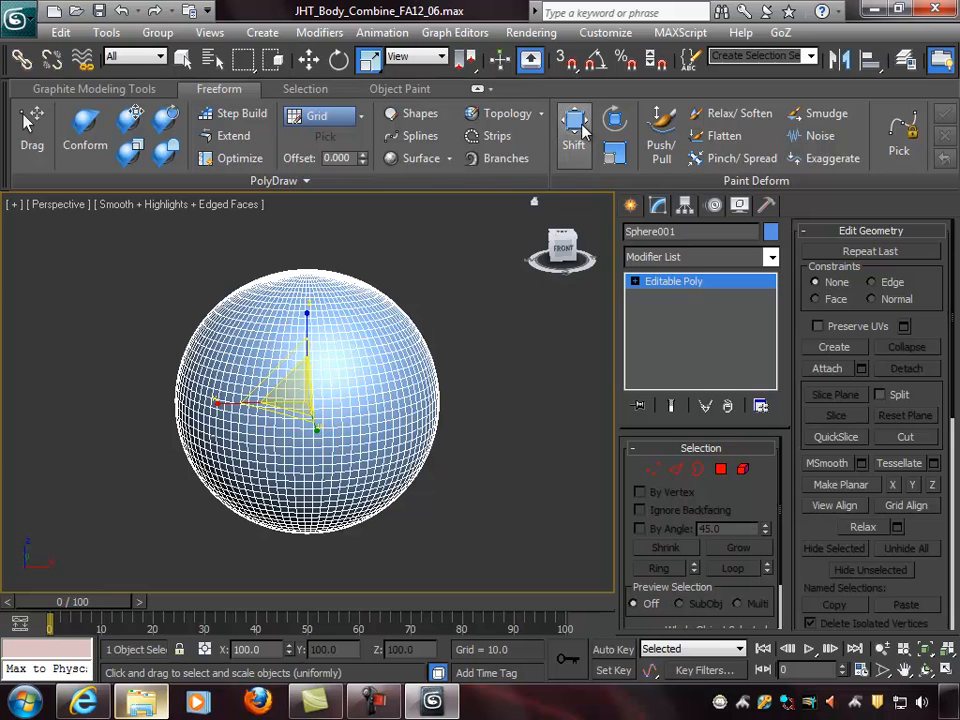
click(574, 122)
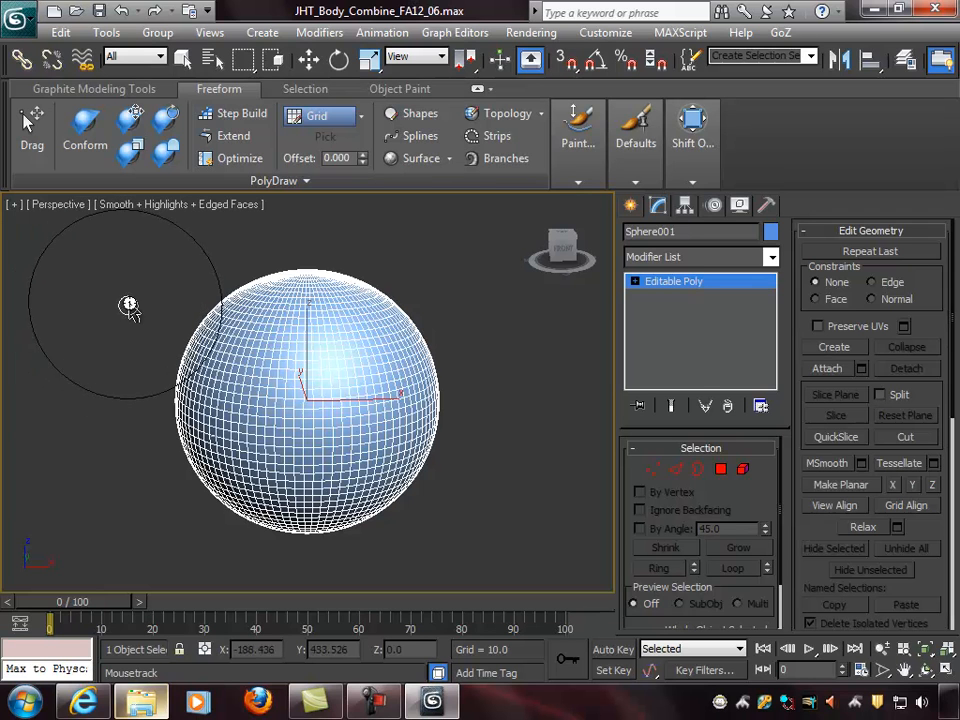
mouse_move(199, 311)
mouse_down()
mouse_move(174, 300)
mouse_move(185, 304)
mouse_move(154, 309)
mouse_move(184, 301)
mouse_move(172, 308)
mouse_up()
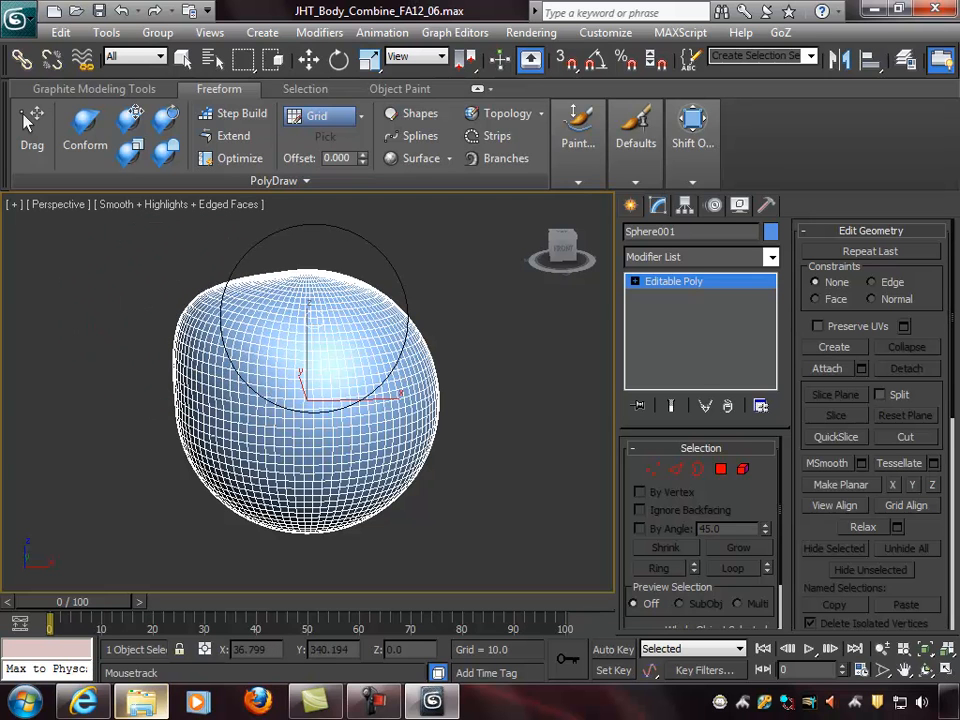
drag(402, 314, 439, 300)
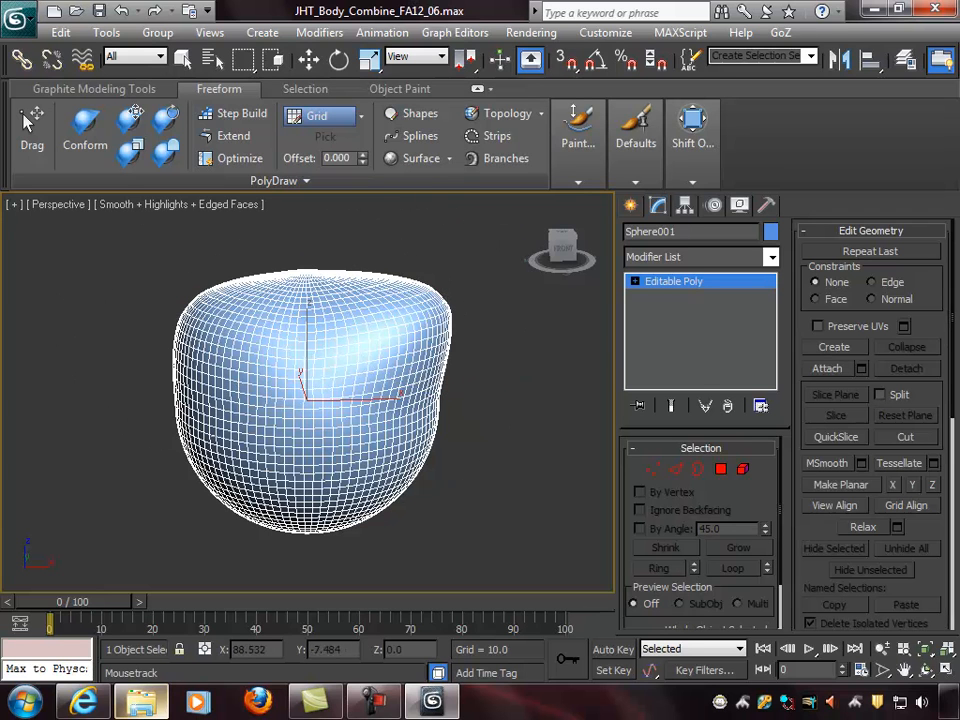
key(ctrl+z)
key(ctrl+z)
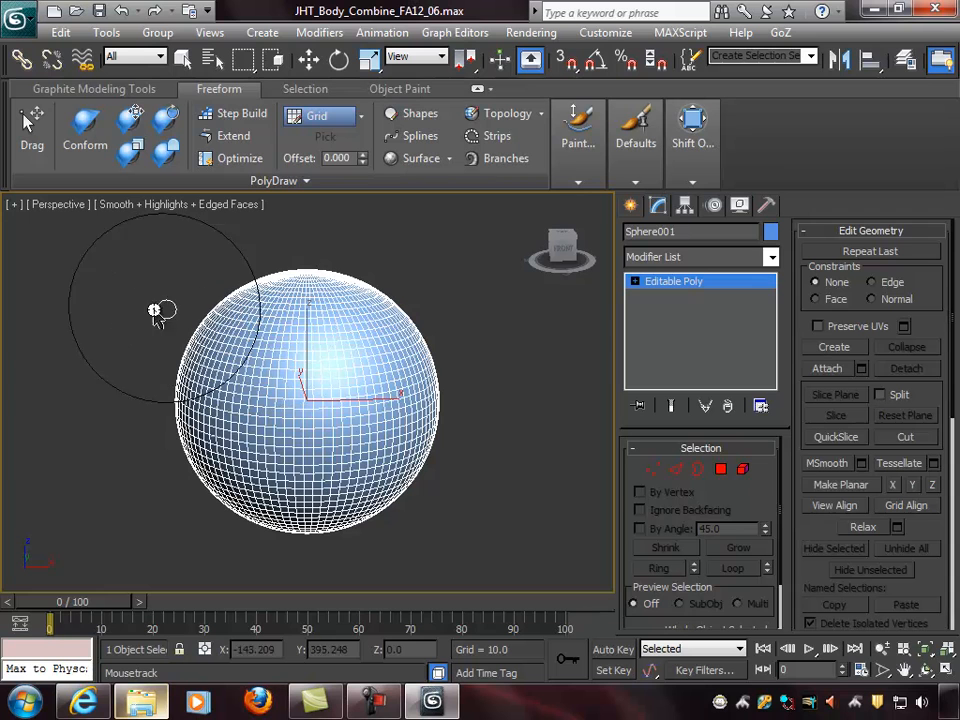
Step: Enlarge the Shift brush's full-strength radius to cover nearly the whole brush, test it on the sphere's upper left, and undo the stroke
mouse_move(127, 322)
shift+mouse_down()
mouse_move(178, 199)
mouse_move(170, 280)
mouse_move(180, 320)
mouse_move(216, 154)
mouse_move(223, 255)
mouse_move(229, 189)
mouse_move(255, 163)
mouse_move(250, 141)
mouse_move(255, 156)
mouse_move(264, 125)
mouse_move(264, 133)
shift+mouse_up()
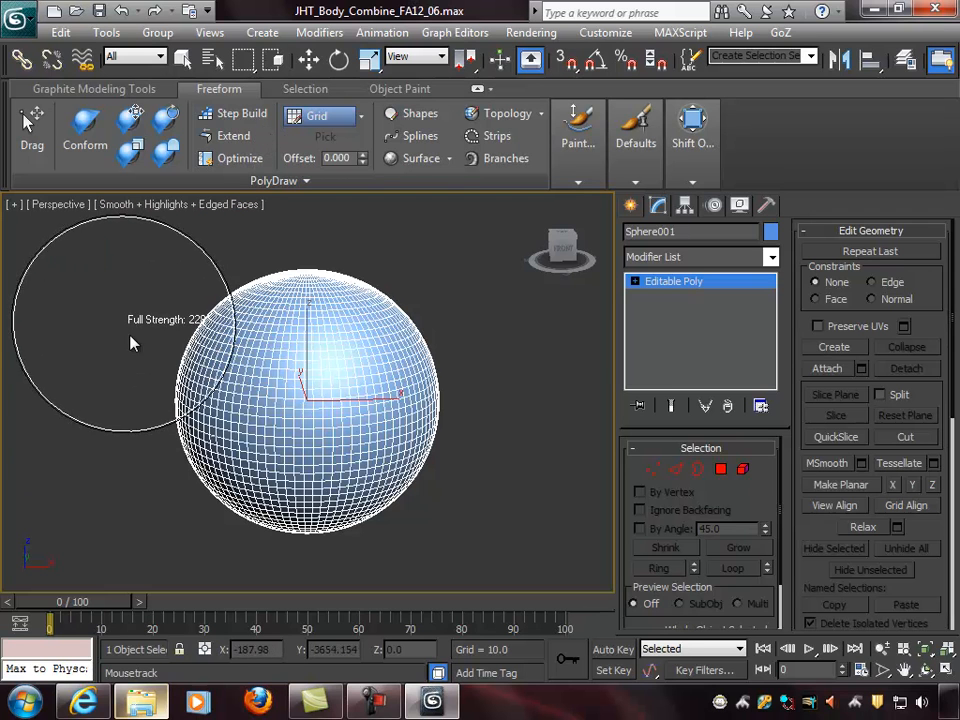
drag(243, 310, 213, 310)
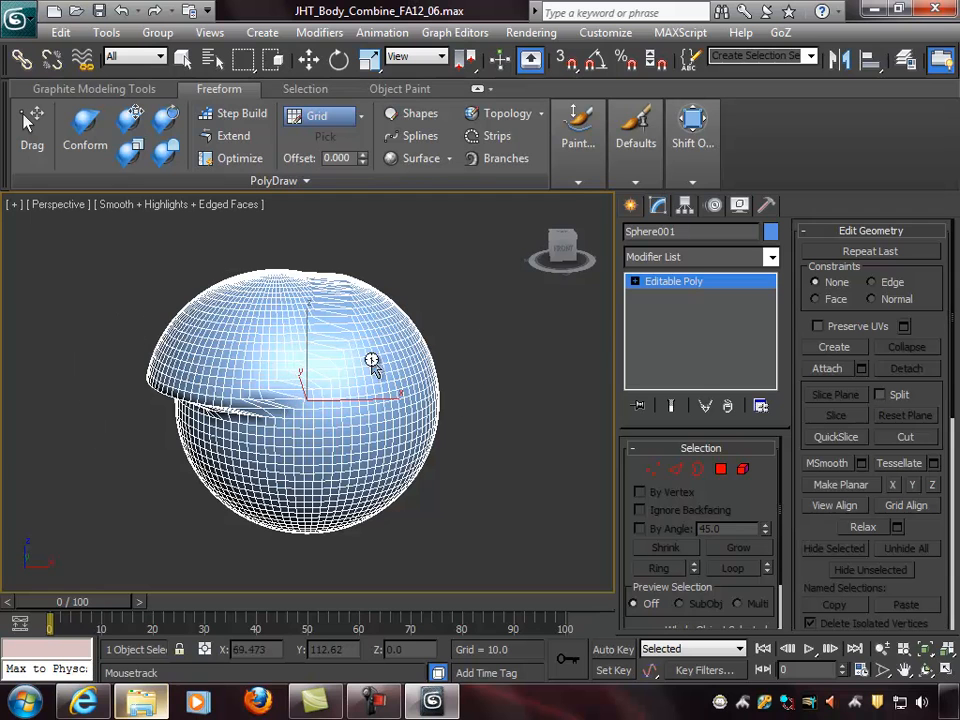
key(ctrl+z)
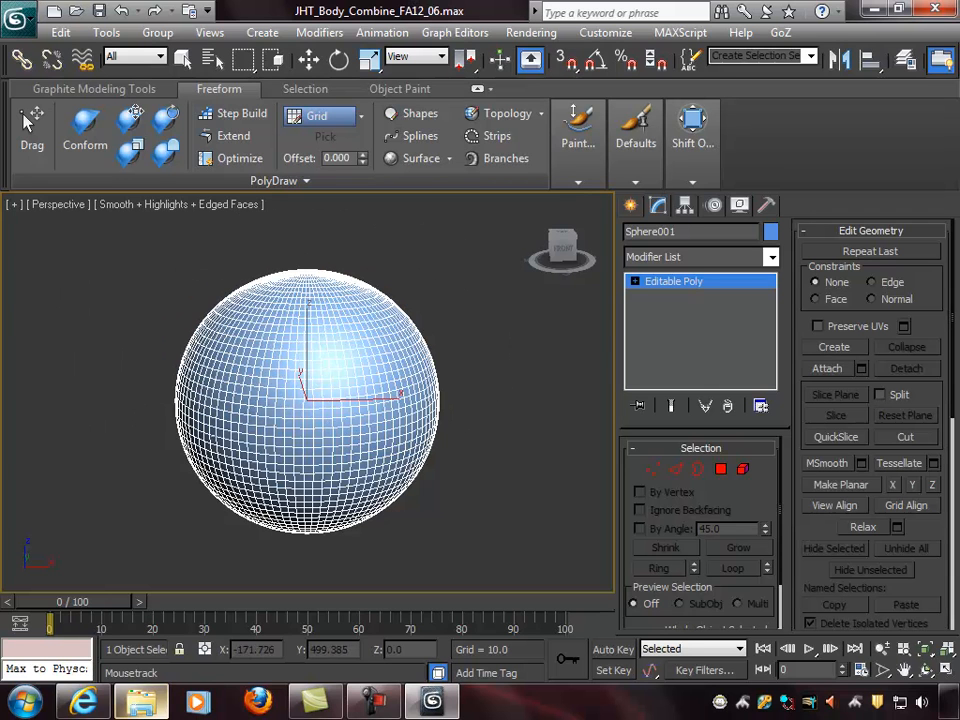
Step: Reduce the Shift brush's full-strength radius to a small central area, test the softer falloff on the sphere's upper left, and undo the stroke
shift+drag(128, 370, 138, 532)
mouse_move(247, 297)
mouse_down()
mouse_move(202, 279)
mouse_move(236, 305)
mouse_move(208, 272)
mouse_move(240, 287)
mouse_move(227, 270)
mouse_move(257, 281)
mouse_move(246, 265)
mouse_move(240, 300)
mouse_up()
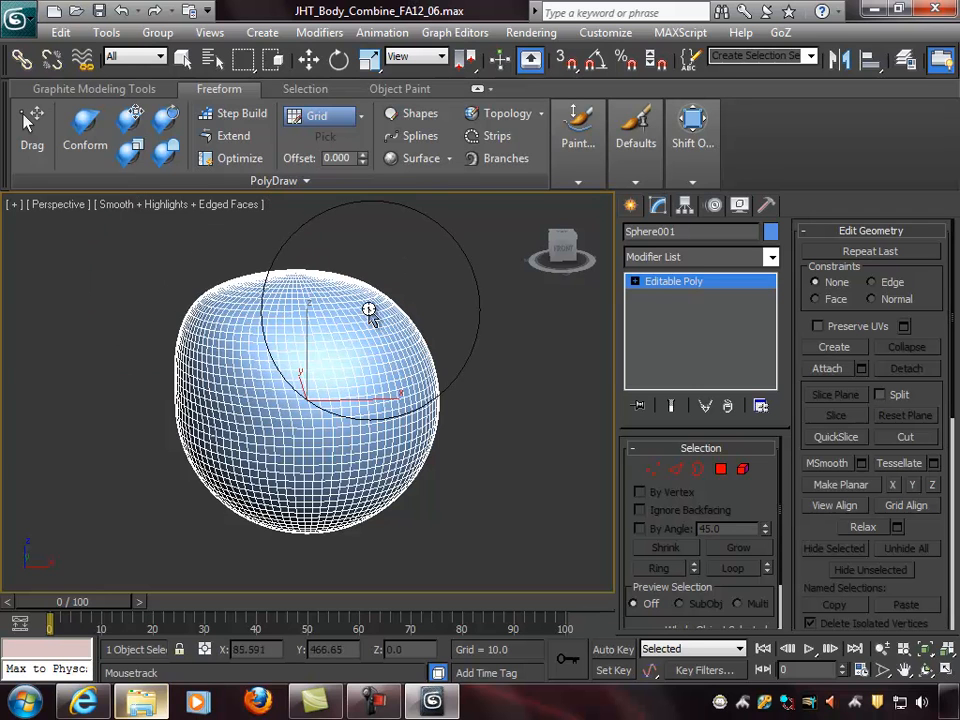
key(ctrl+z)
Step: Shrink the Shift brush to about half its size, pull a long spike out of the sphere's upper left, and undo the spike
ctrl+shift+drag(122, 321, 125, 378)
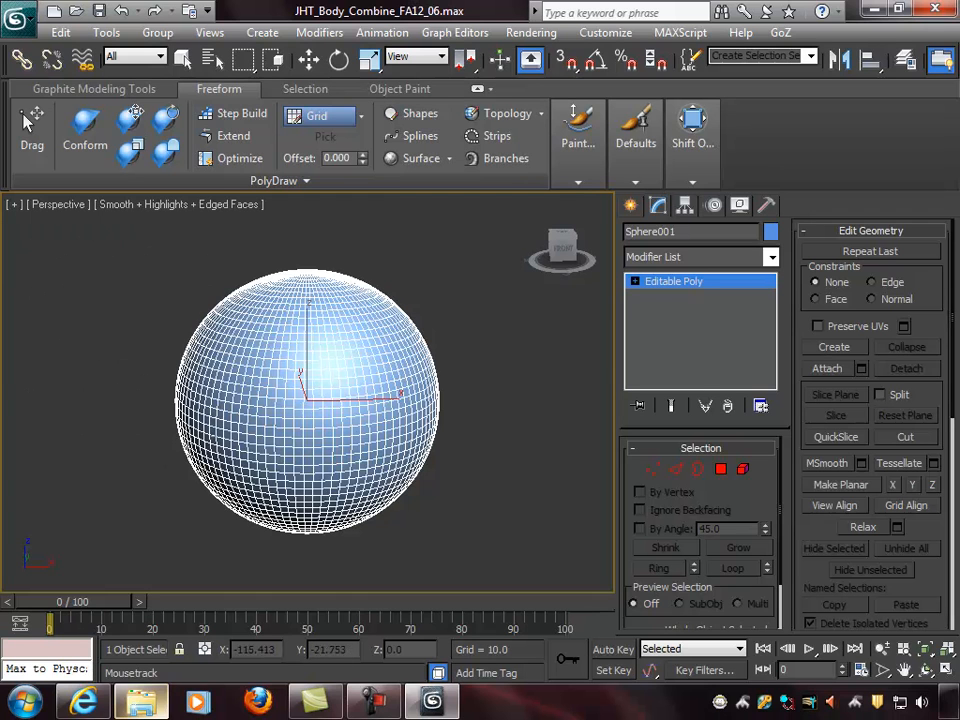
mouse_move(158, 372)
ctrl+shift+mouse_down()
mouse_move(160, 525)
mouse_move(163, 318)
ctrl+shift+mouse_up()
mouse_move(134, 247)
ctrl+shift+mouse_down()
mouse_move(134, 348)
mouse_move(153, 338)
mouse_move(153, 314)
ctrl+shift+mouse_up()
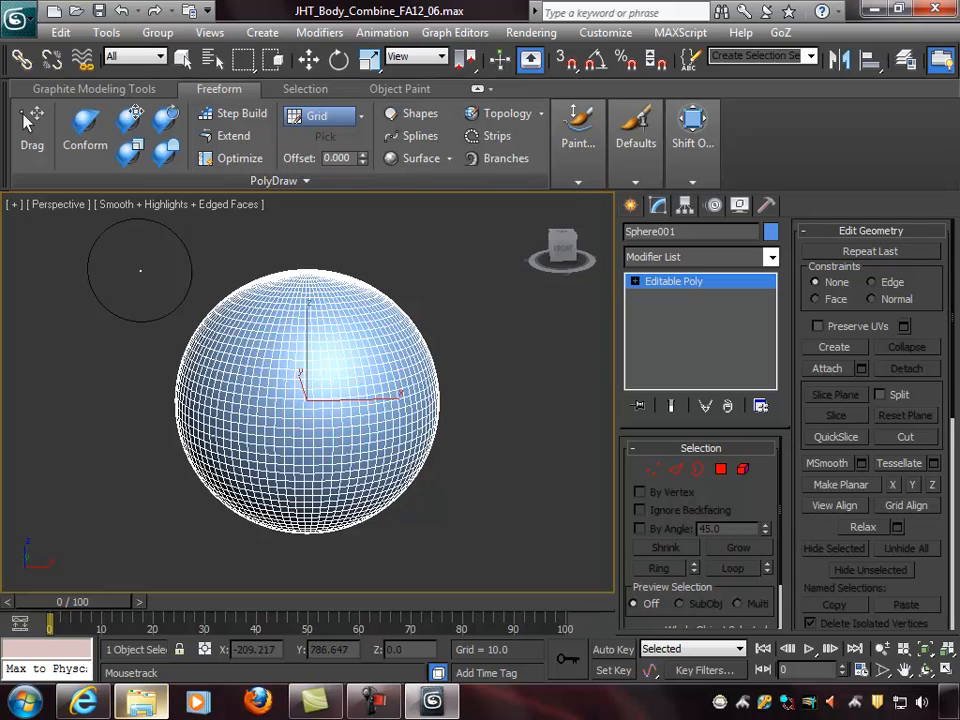
drag(274, 334, 81, 272)
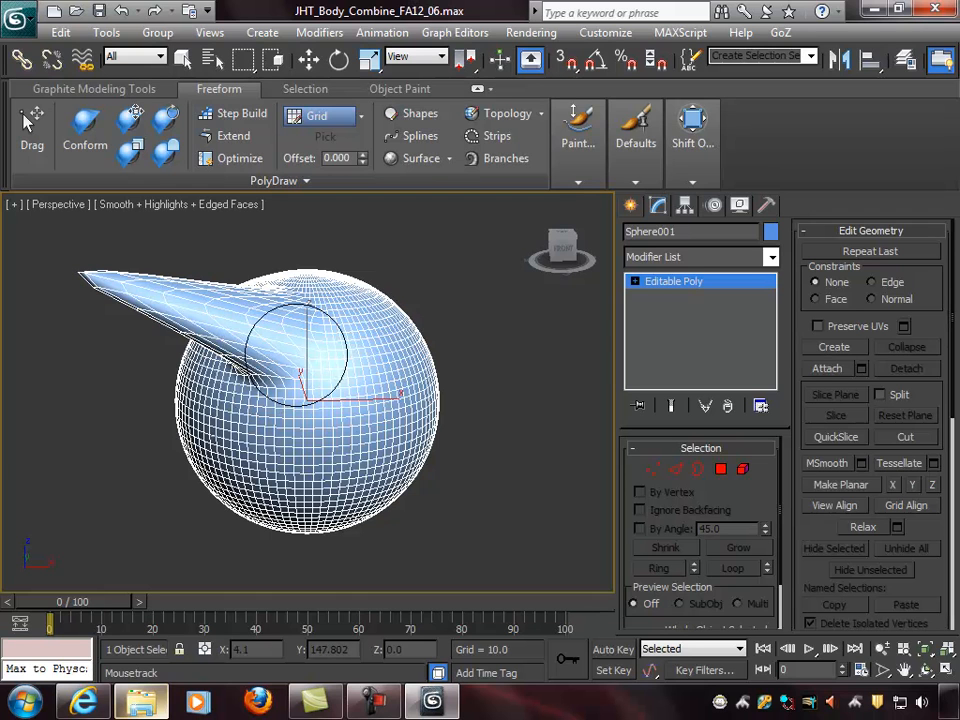
key(ctrl+z)
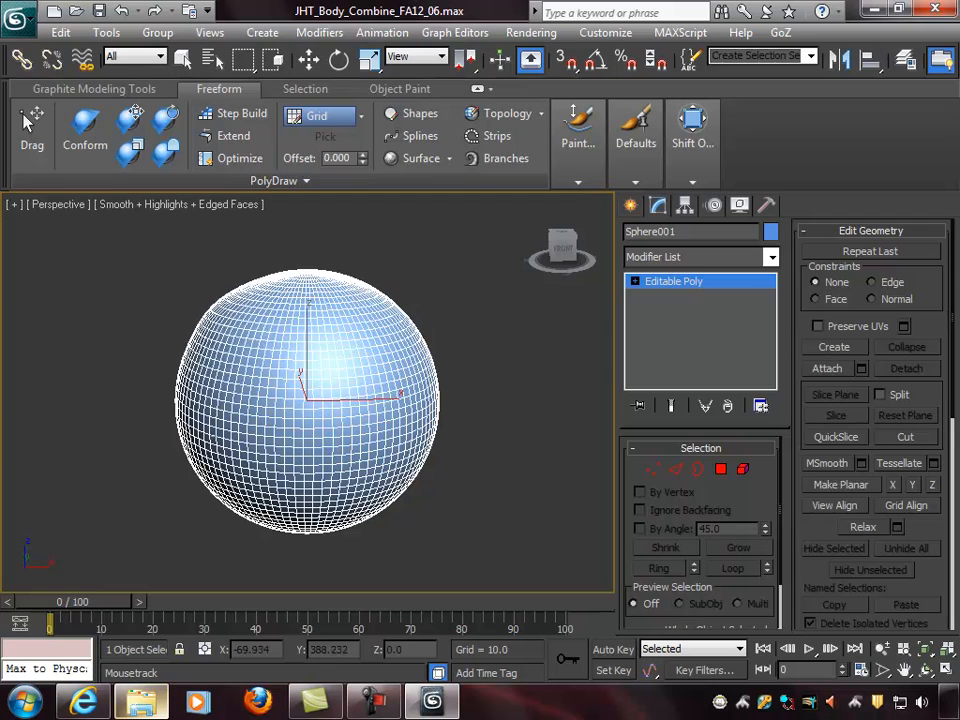
Step: Shift soft bulges out of the sphere's upper left, upper right and right side with the small brush
drag(225, 337, 200, 364)
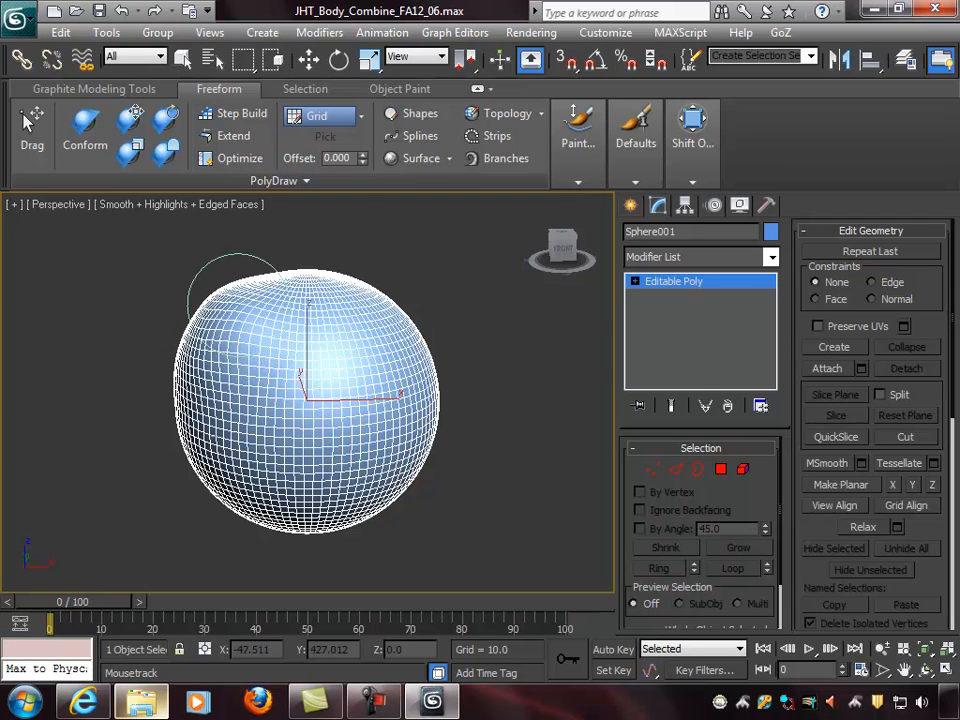
mouse_move(259, 283)
mouse_down()
mouse_move(204, 328)
mouse_move(188, 327)
mouse_move(174, 386)
mouse_move(200, 376)
mouse_move(204, 350)
mouse_move(258, 288)
mouse_up()
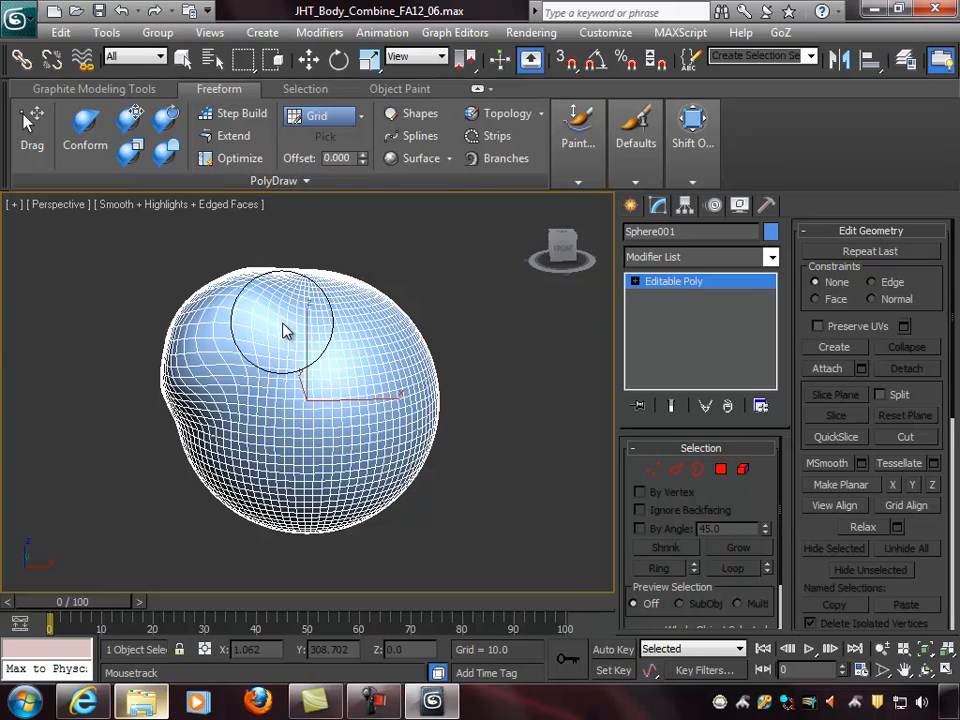
mouse_move(420, 332)
alt+middle_down()
mouse_move(574, 332)
mouse_move(420, 332)
alt+middle_up()
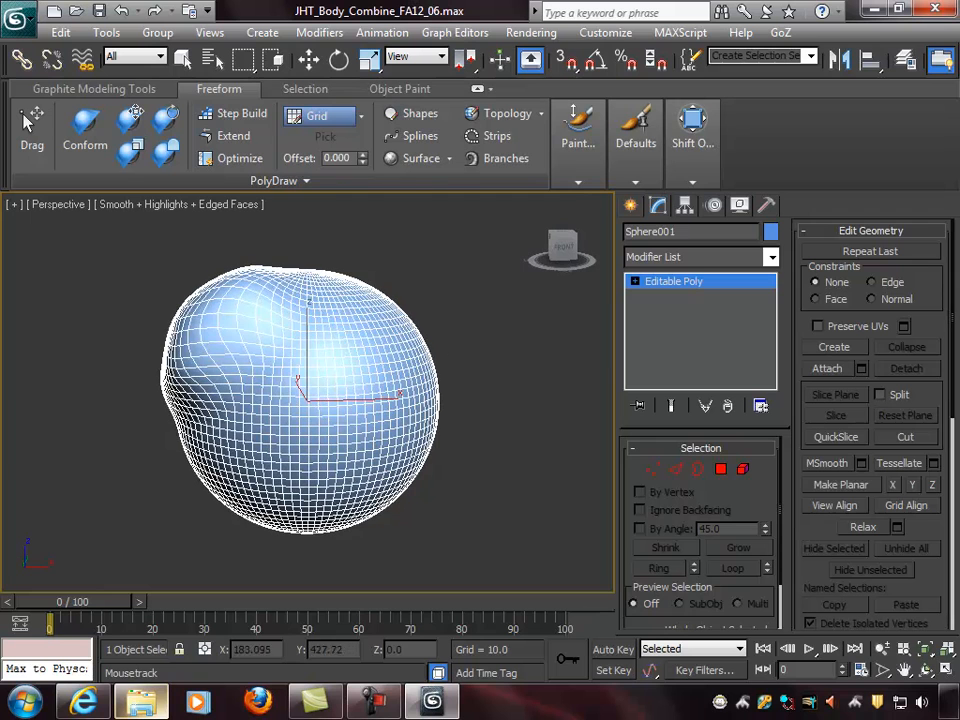
drag(373, 300, 393, 291)
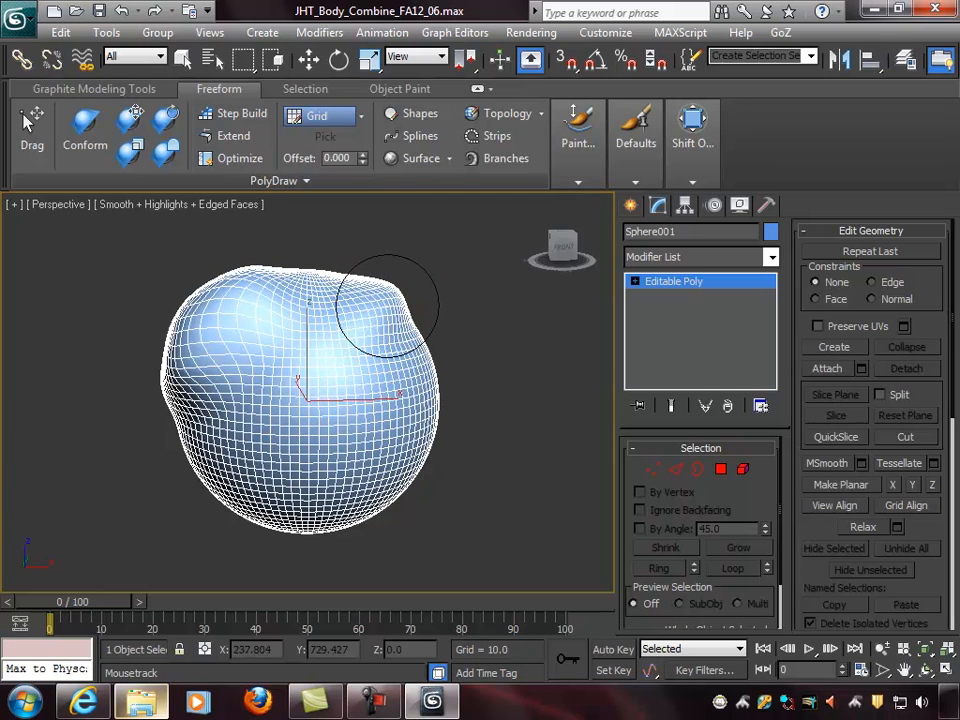
mouse_move(433, 336)
alt+middle_down()
mouse_move(332, 343)
mouse_move(440, 358)
alt+middle_up()
drag(407, 389, 439, 382)
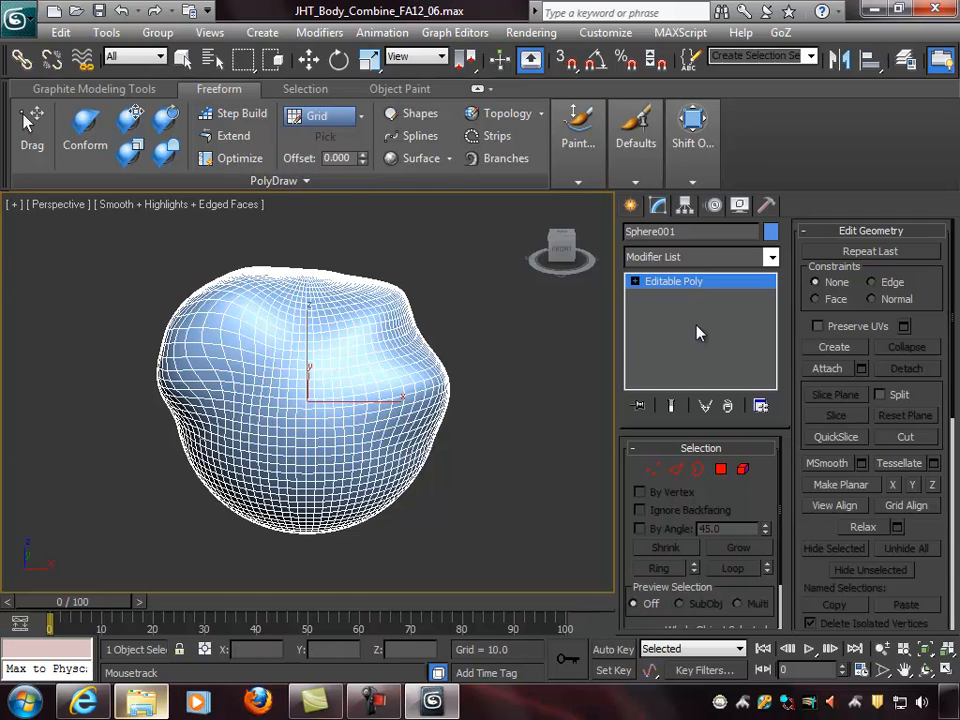
Step: Step back through the Shift strokes, leaving only the first slight bulge on the sphere's upper left
key(ctrl+z)
key(ctrl+z)
key(ctrl+z)
key(ctrl+z)
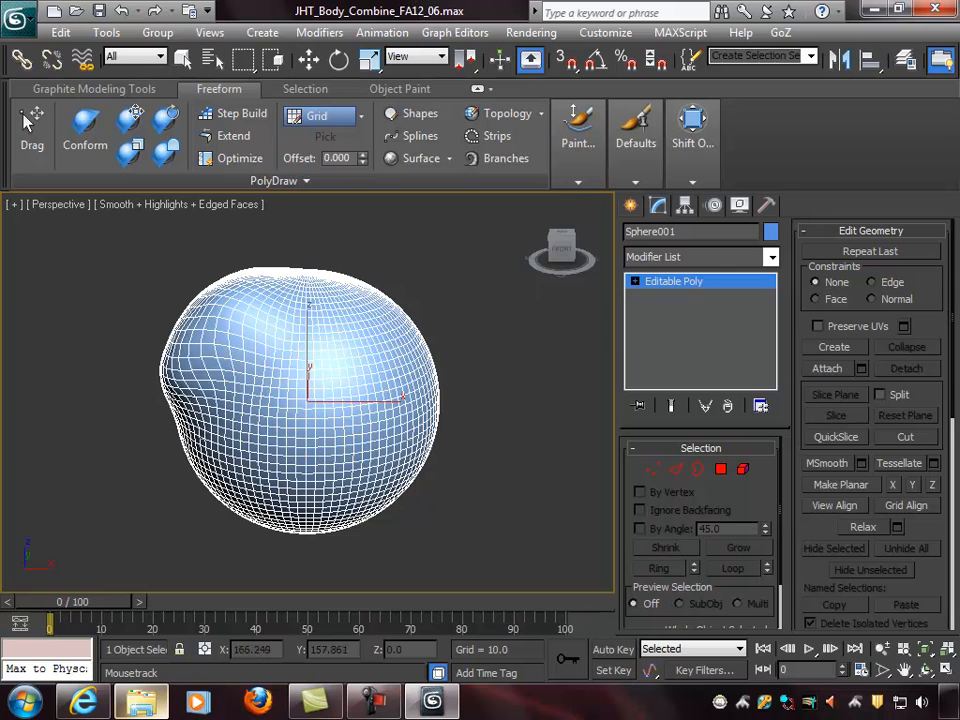
key(ctrl+z)
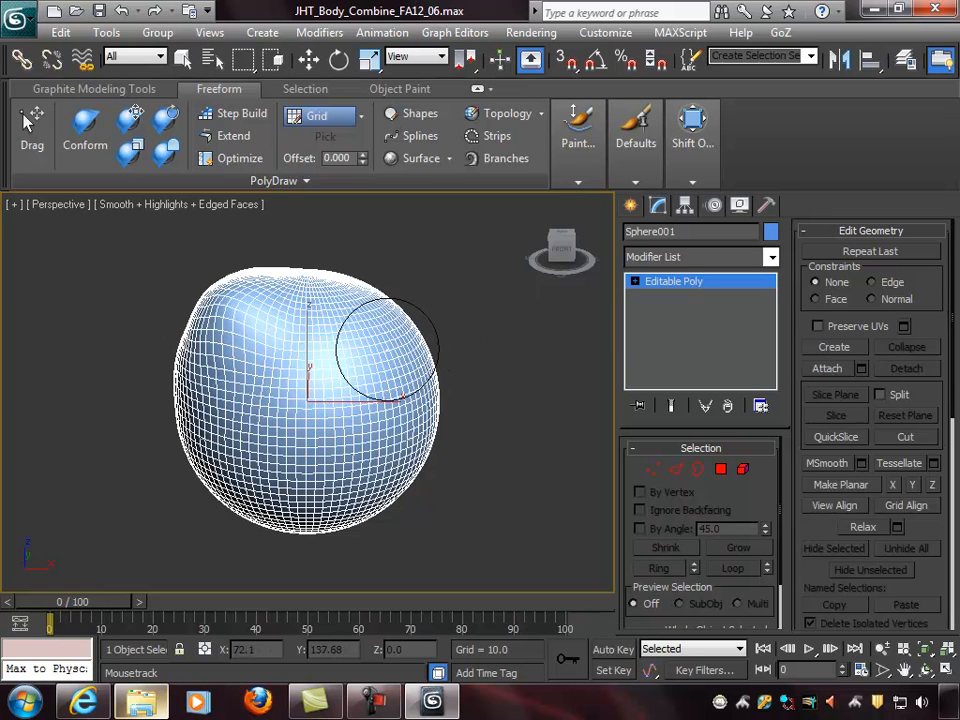
key(ctrl+z)
key(ctrl+z)
key(ctrl+y)
key(ctrl+y)
key(ctrl+y)
key(ctrl+y)
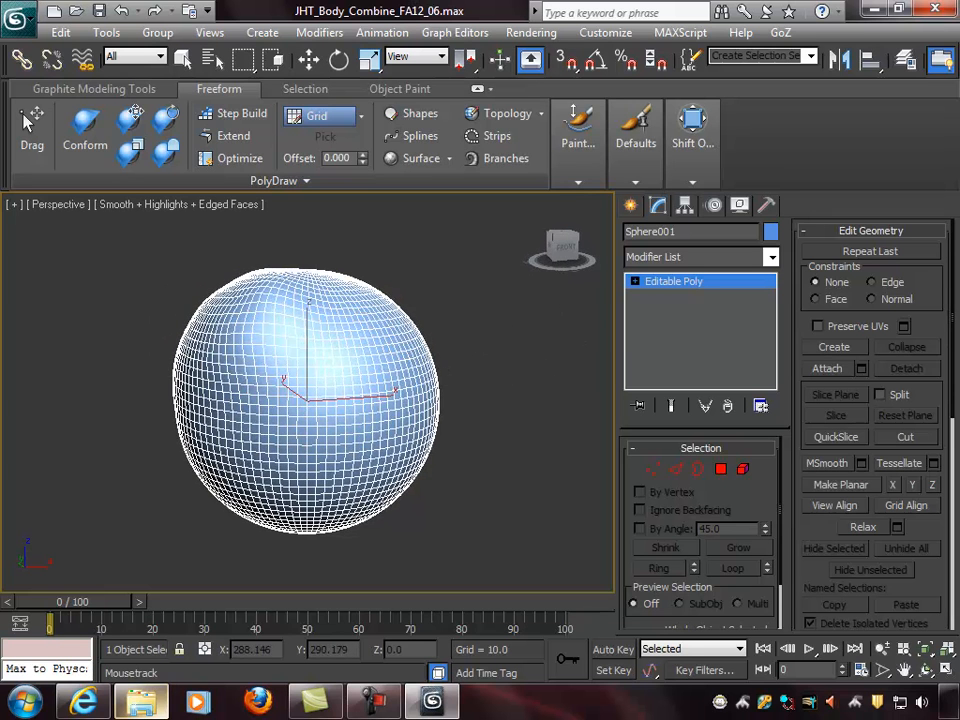
key(ctrl+z)
key(ctrl+z)
key(ctrl+z)
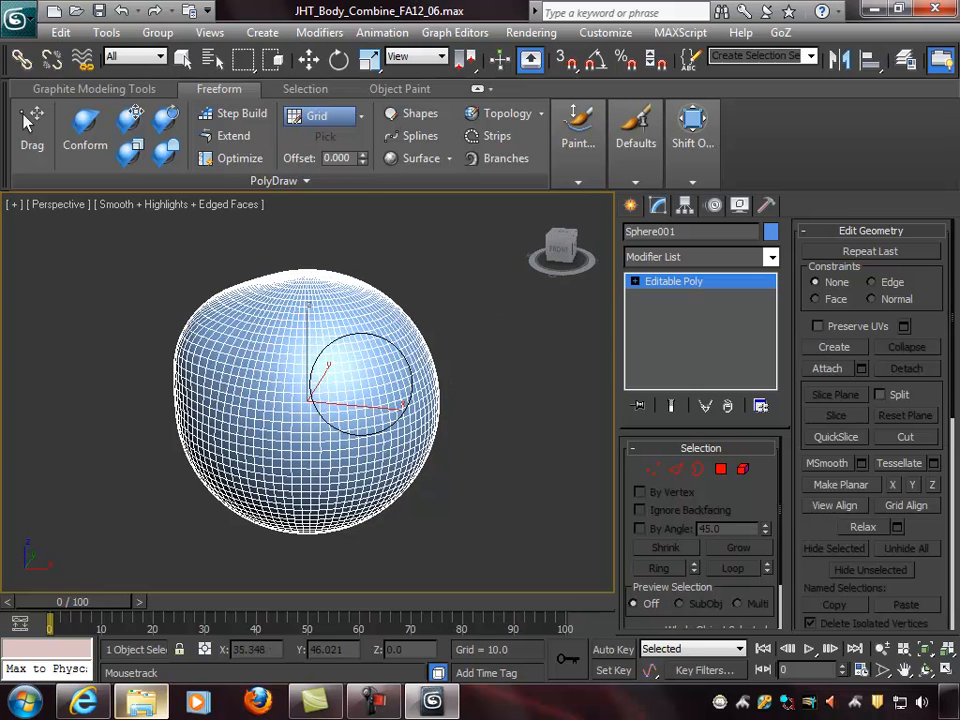
Step: Switch from the Shift brush to the Rotate brush and try twisting the mesh on the sphere's upper left, lower part and front
click(578, 144)
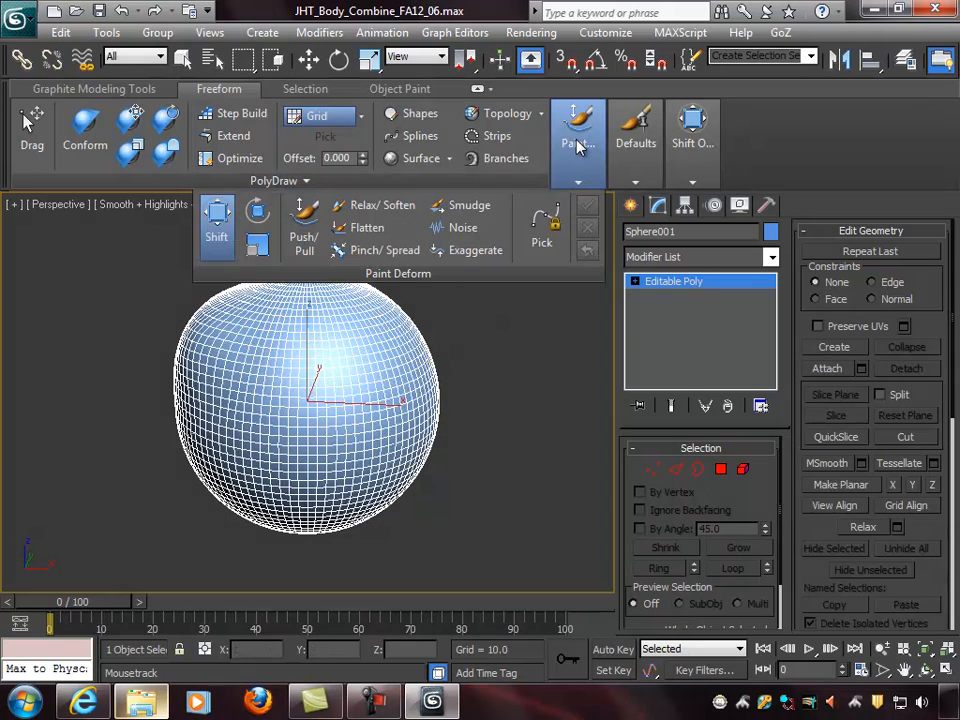
click(477, 89)
click(477, 89)
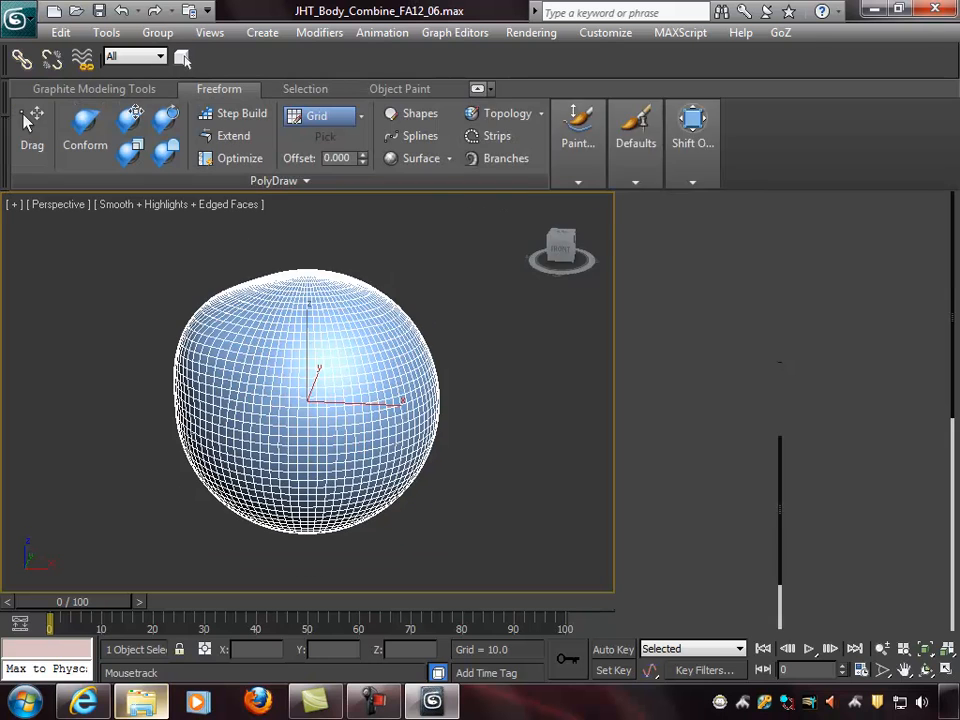
mouse_move(587, 142)
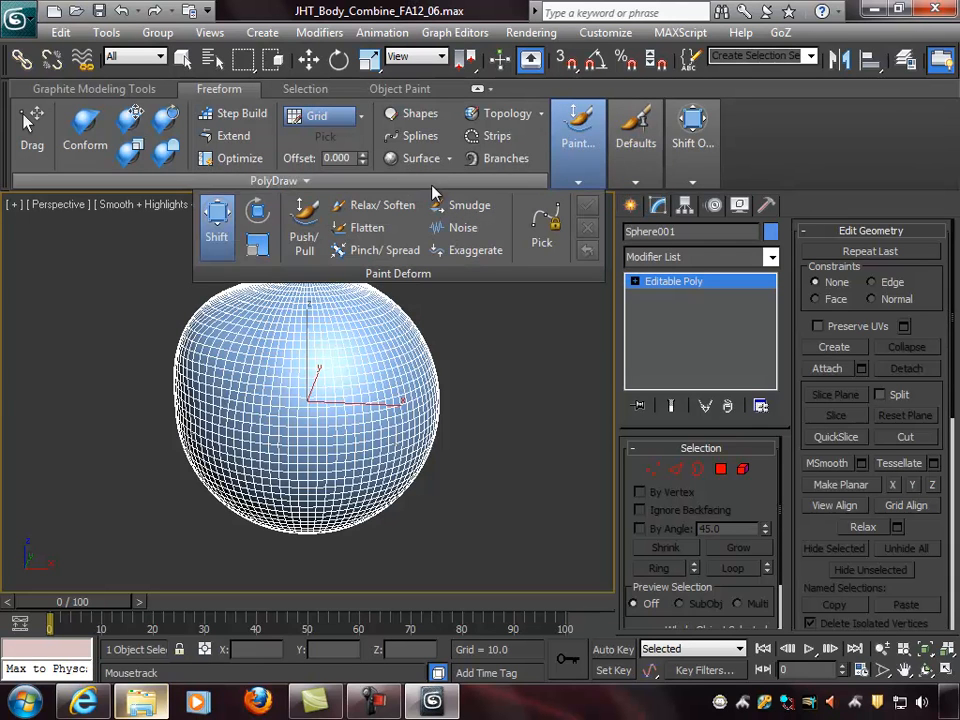
click(219, 212)
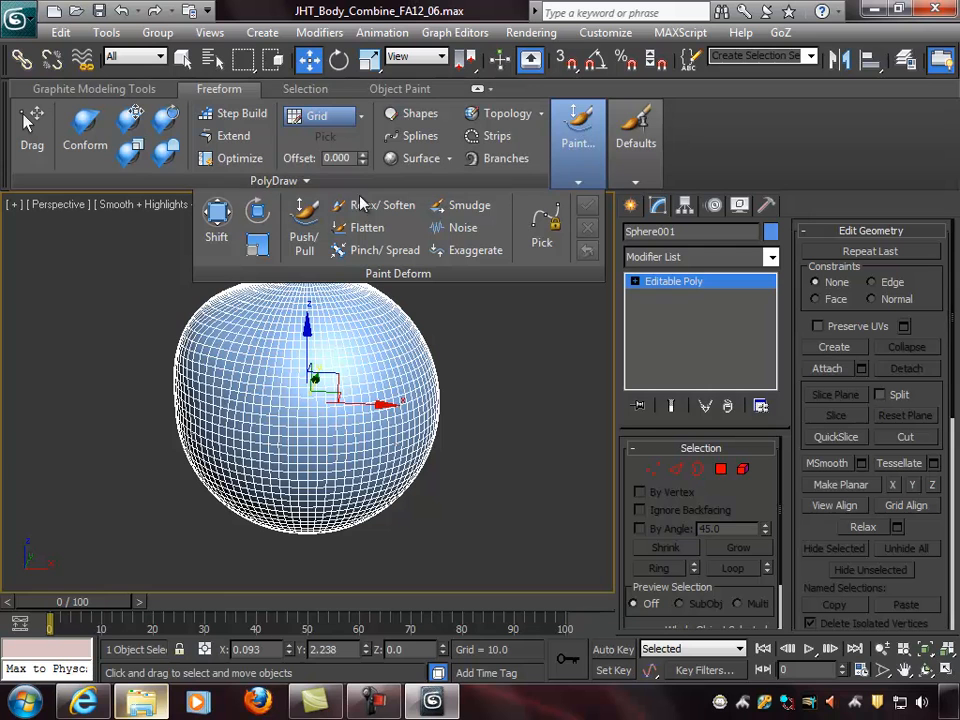
click(258, 212)
mouse_move(456, 359)
middle_down()
mouse_move(453, 425)
mouse_move(454, 387)
middle_up()
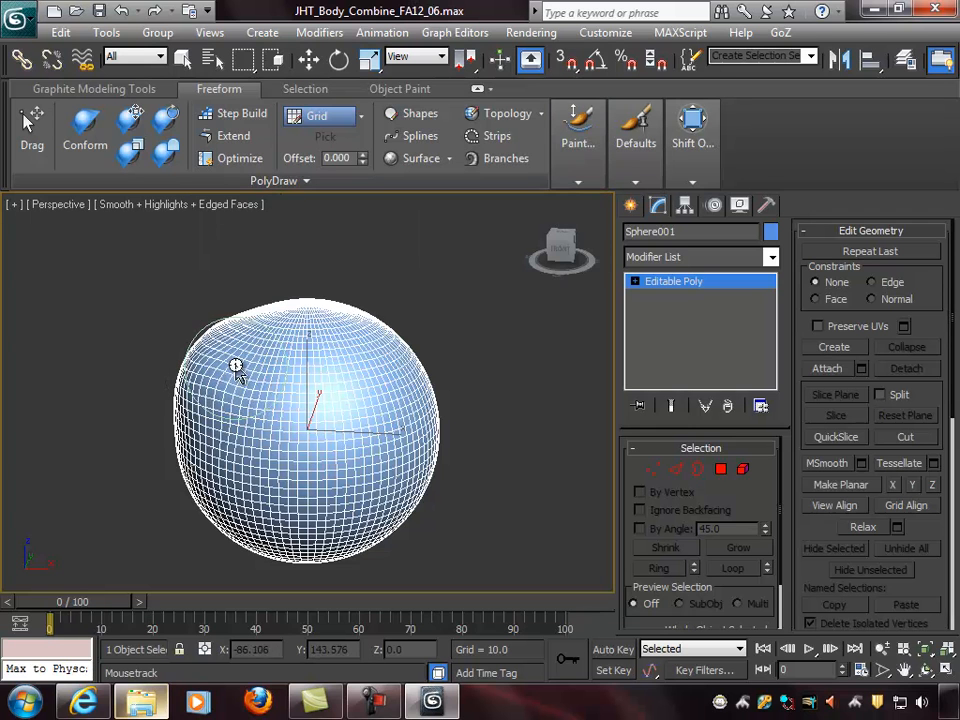
mouse_move(256, 338)
mouse_down()
mouse_move(313, 285)
mouse_move(333, 240)
mouse_move(305, 307)
mouse_up()
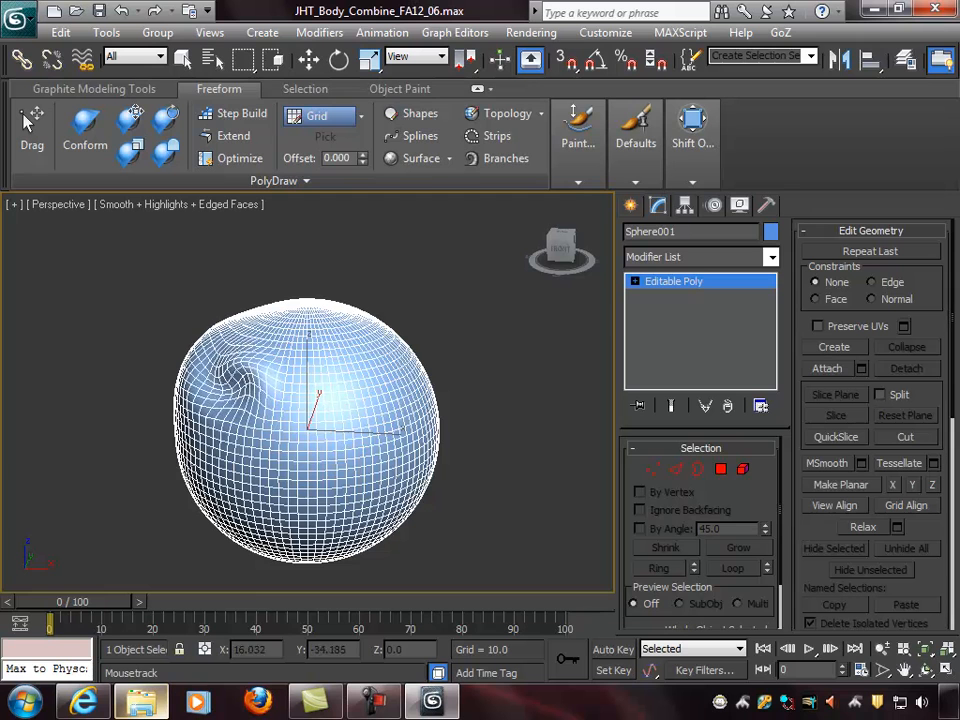
drag(345, 530, 343, 499)
mouse_move(352, 400)
mouse_down()
mouse_move(352, 305)
mouse_move(342, 508)
mouse_move(335, 274)
mouse_move(339, 463)
mouse_move(332, 300)
mouse_move(333, 376)
mouse_up()
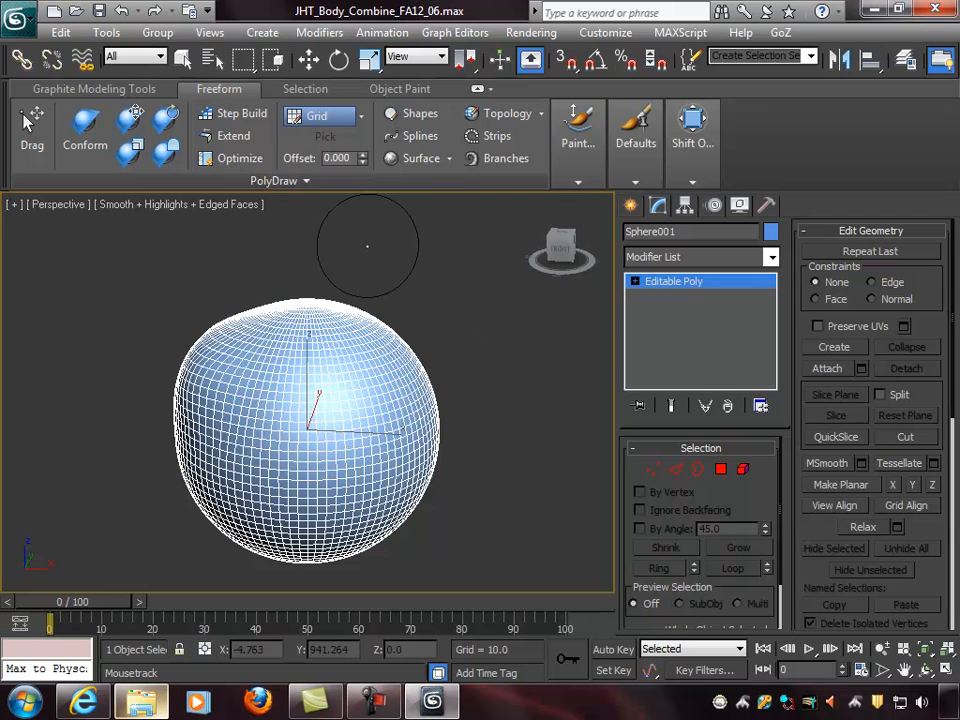
Step: Try the Scale brush on the sphere's upper right, scaling the mesh under the brush with several strokes
click(578, 130)
click(257, 244)
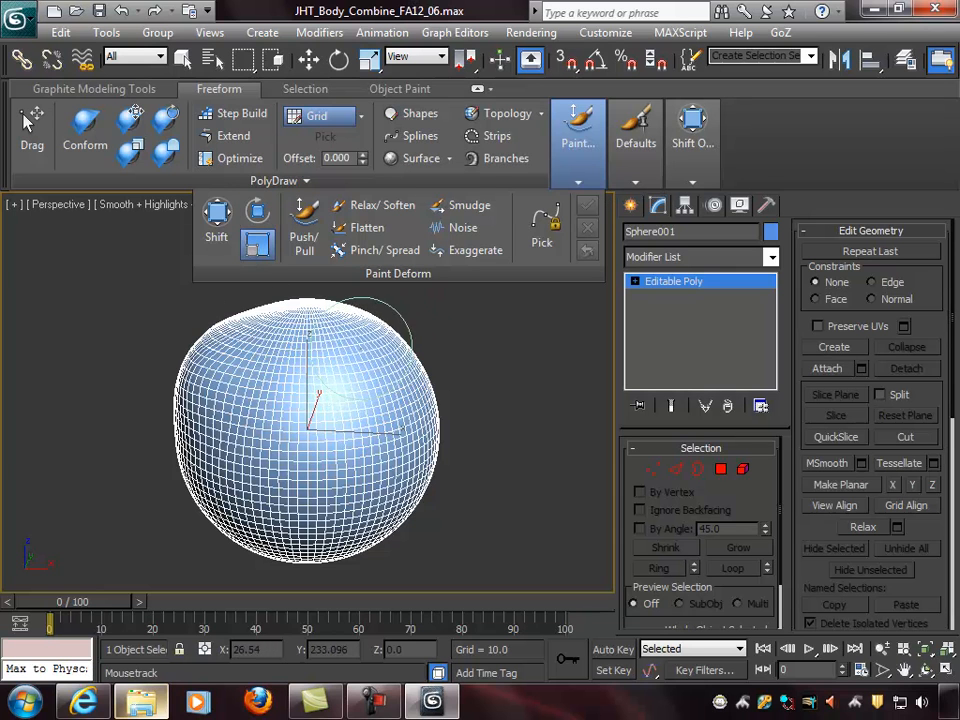
drag(352, 380, 318, 451)
drag(406, 287, 470, 110)
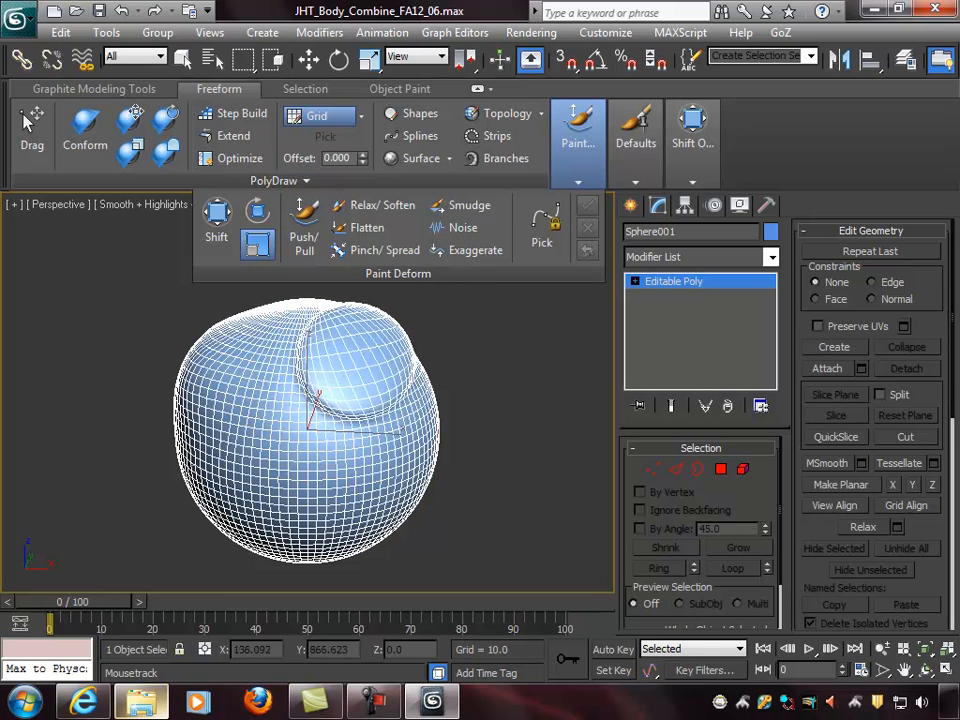
mouse_move(380, 352)
mouse_down()
mouse_move(326, 472)
mouse_move(362, 398)
mouse_up()
mouse_move(423, 339)
mouse_down()
mouse_move(466, 262)
mouse_move(429, 392)
mouse_move(495, 208)
mouse_move(474, 308)
mouse_move(496, 206)
mouse_up()
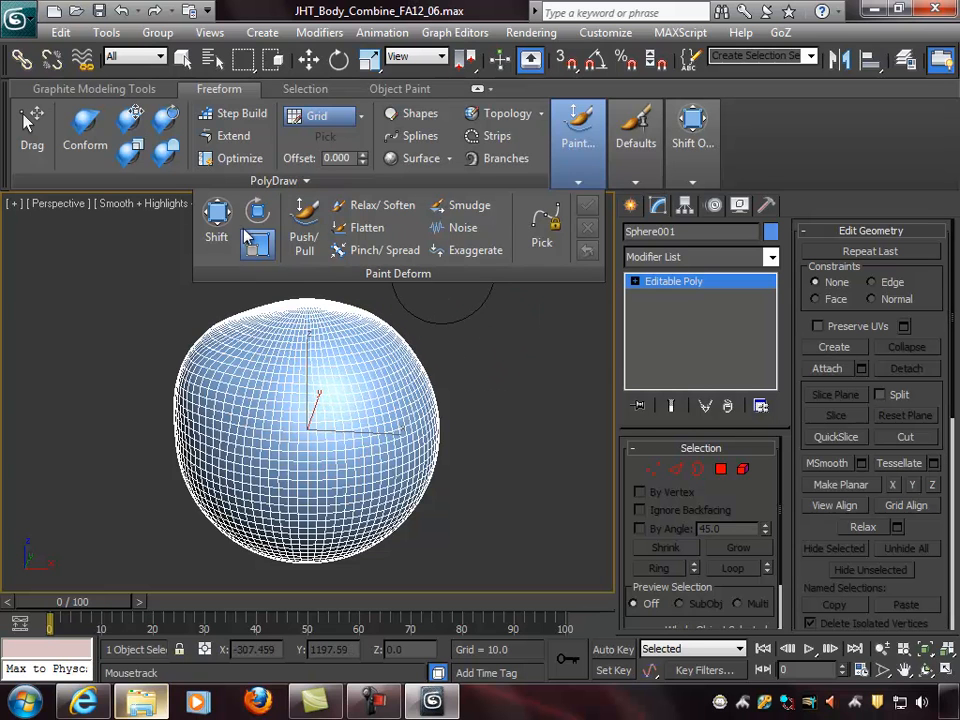
Step: Switch from the Scale brush to the Push/Pull brush and try it on the sphere's left and back sides
click(302, 209)
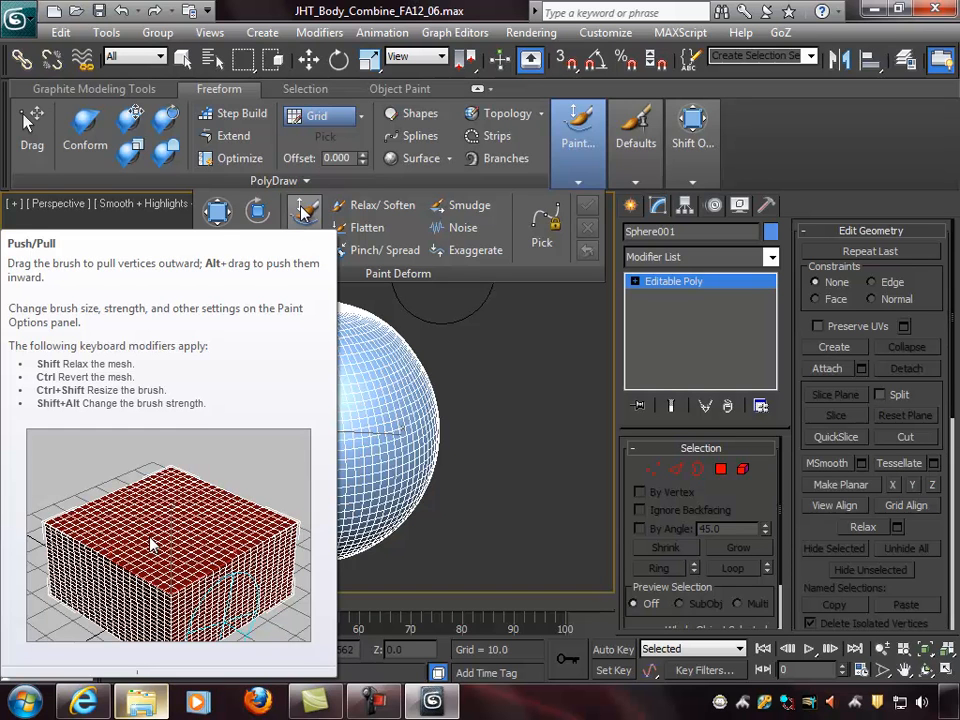
click(303, 213)
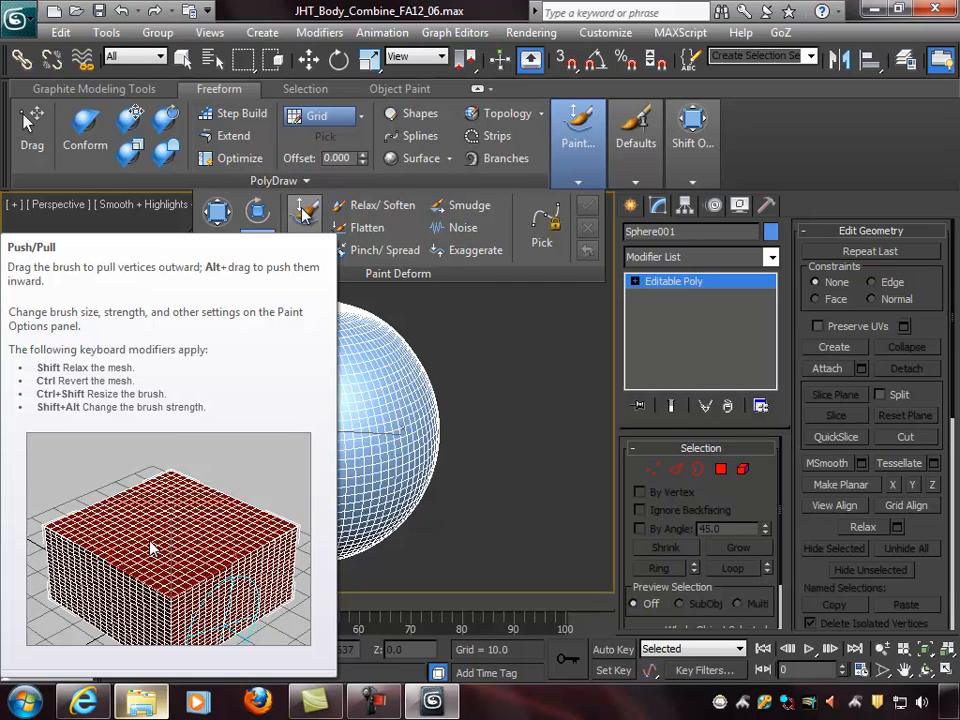
click(303, 213)
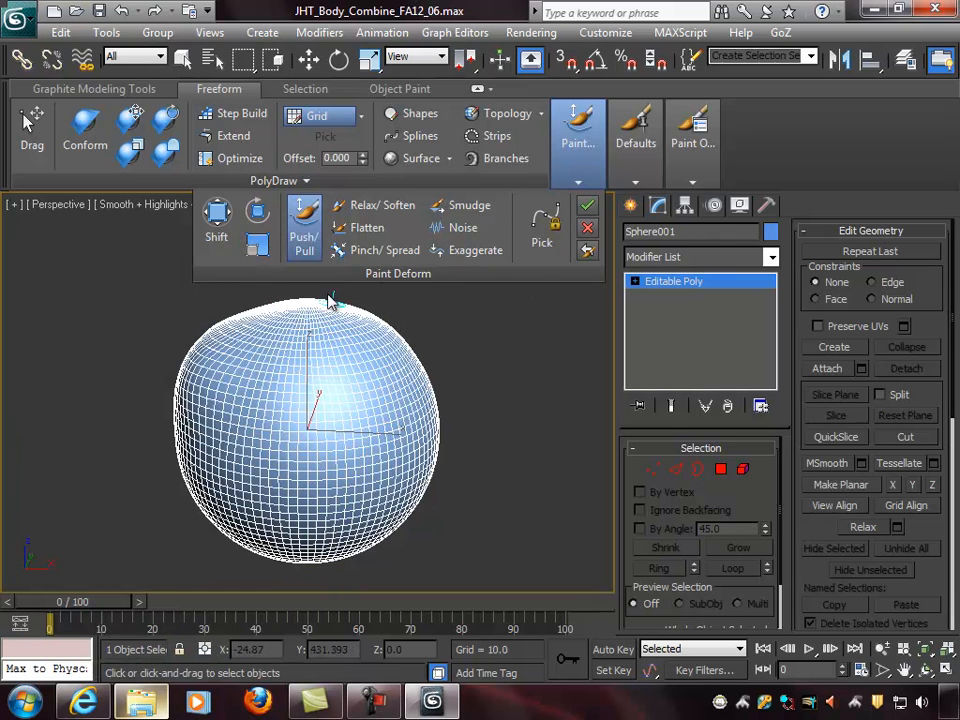
mouse_move(390, 358)
alt+middle_down()
mouse_move(439, 362)
mouse_move(352, 359)
mouse_move(486, 358)
mouse_move(470, 305)
alt+middle_up()
scroll(368, 376, up, 5)
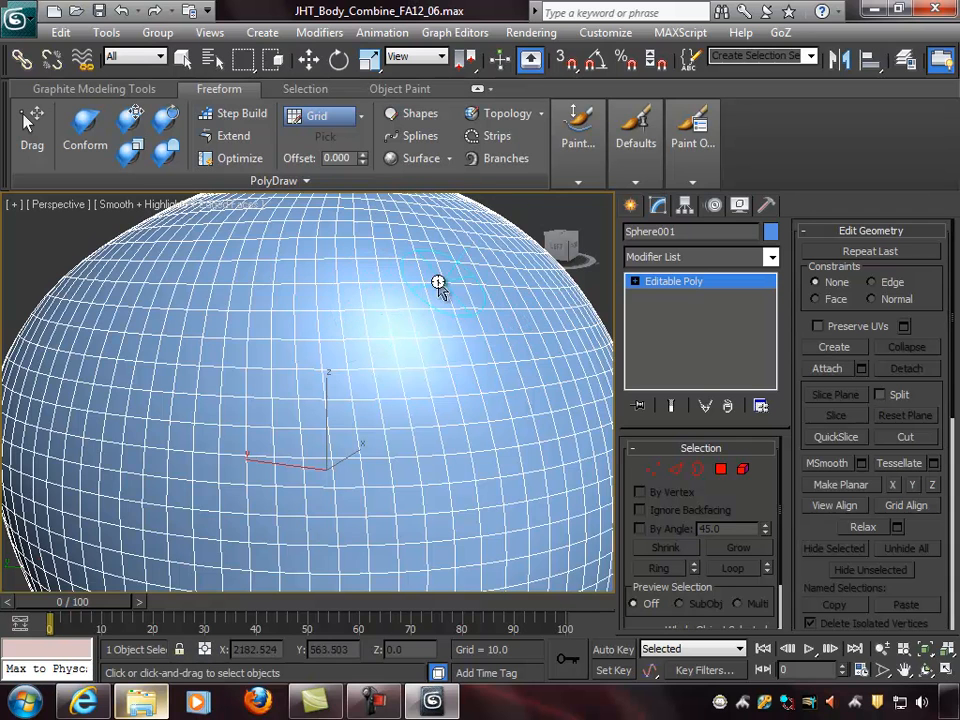
middle_drag(493, 328, 449, 330)
scroll(412, 340, down, 3)
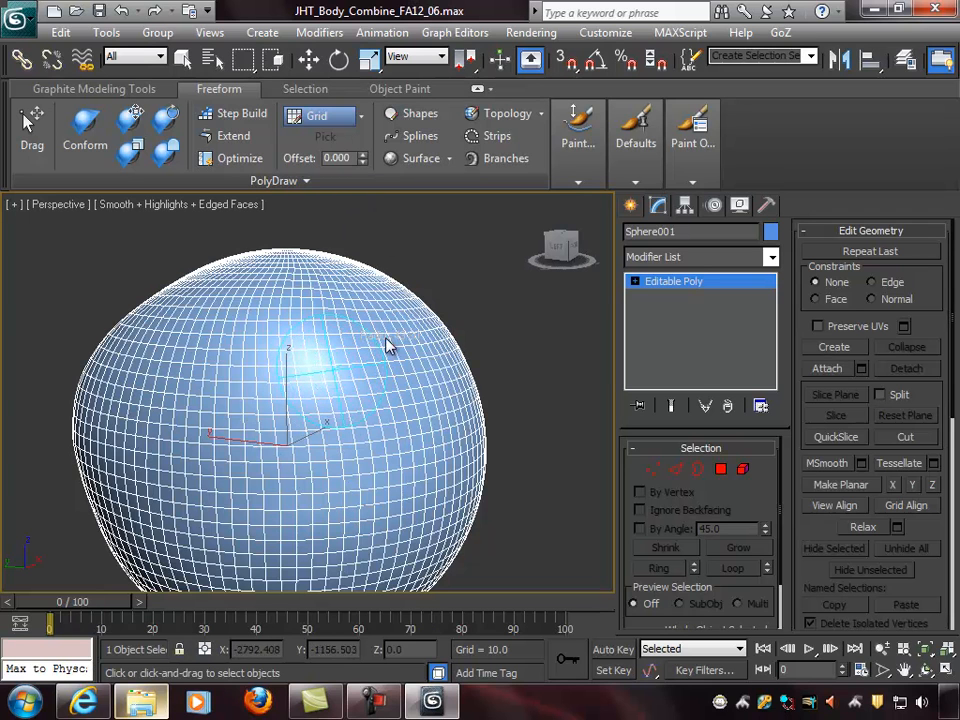
alt+middle_drag(366, 366, 452, 319)
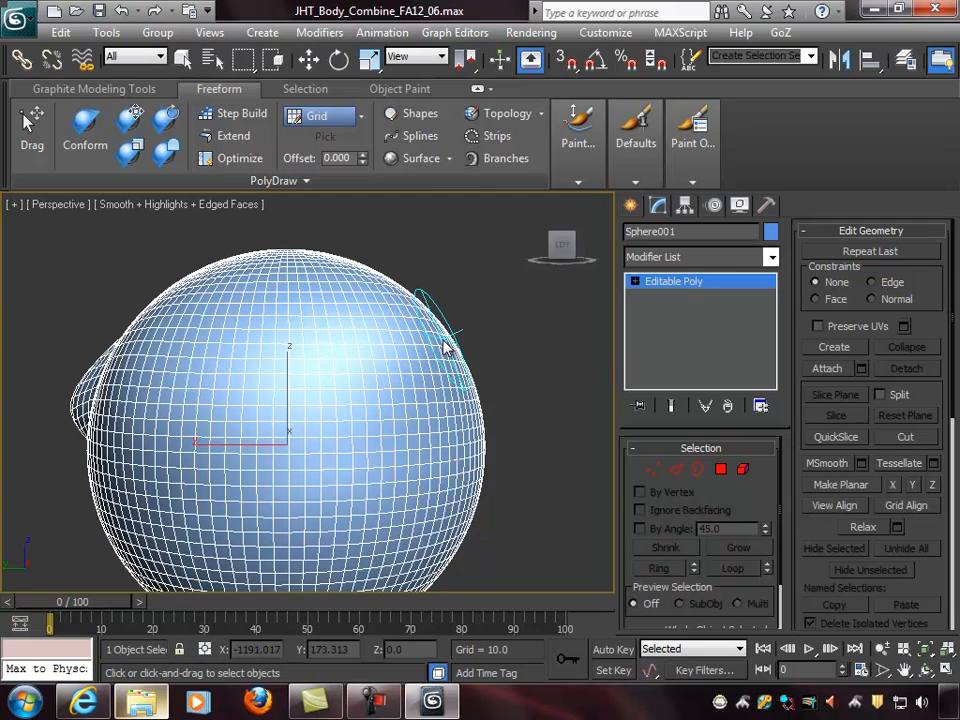
Step: Vary the Push/Pull brush strength interactively, ending at 0.316, with a test stroke on the sphere in between
mouse_move(448, 343)
alt+shift+mouse_down()
mouse_move(435, 338)
mouse_move(476, 336)
mouse_move(541, 293)
mouse_move(489, 364)
mouse_move(534, 221)
mouse_move(522, 235)
mouse_move(498, 312)
mouse_move(545, 237)
alt+shift+mouse_up()
mouse_move(378, 330)
mouse_down()
mouse_move(372, 348)
mouse_move(422, 349)
mouse_move(392, 342)
mouse_up()
mouse_move(392, 342)
alt+middle_down()
mouse_move(514, 377)
mouse_move(466, 374)
alt+middle_up()
mouse_move(466, 374)
alt+shift+mouse_down()
mouse_move(414, 343)
mouse_move(418, 321)
mouse_move(414, 369)
mouse_move(386, 439)
alt+shift+mouse_up()
mouse_move(392, 360)
alt+middle_down()
mouse_move(439, 369)
mouse_move(410, 330)
alt+middle_up()
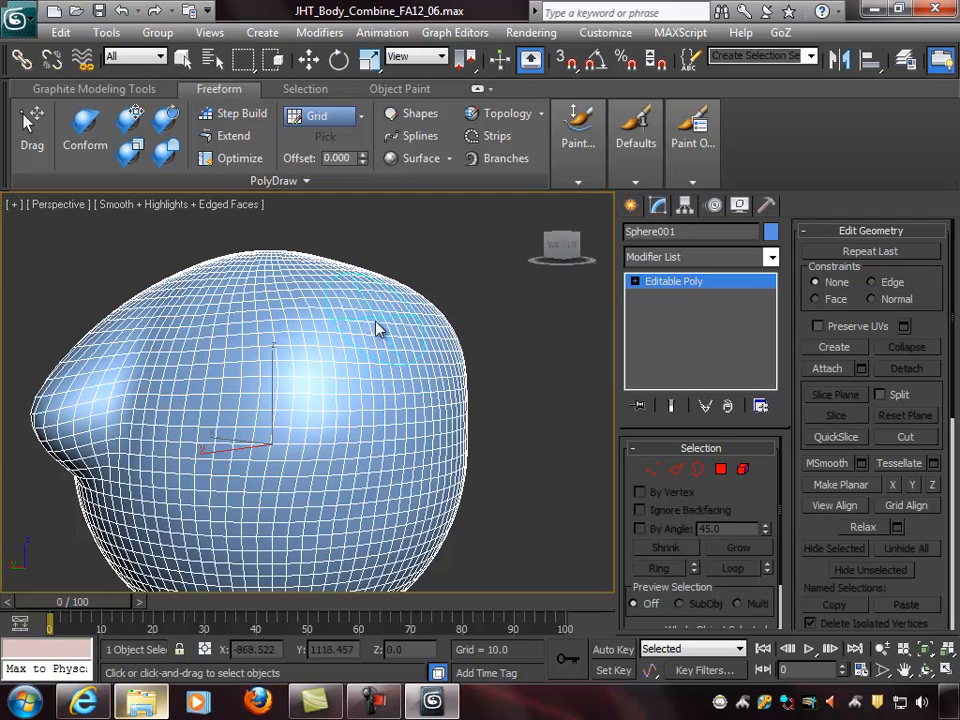
alt+middle_drag(399, 320, 430, 318)
mouse_move(430, 317)
alt+shift+mouse_down()
mouse_move(399, 315)
mouse_move(412, 318)
alt+shift+mouse_up()
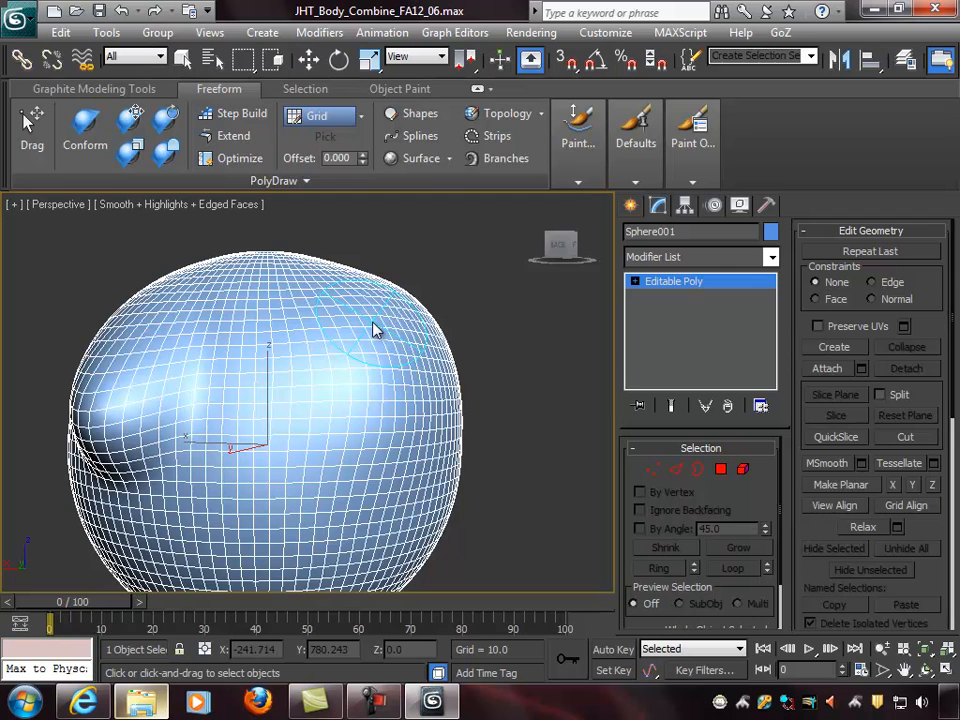
Step: Pull a rounded bulge out of the sphere's back at the upper right with several Push/Pull strokes
mouse_move(358, 322)
mouse_down()
mouse_move(343, 329)
mouse_move(342, 345)
mouse_up()
mouse_move(368, 315)
mouse_down()
mouse_move(338, 343)
mouse_move(354, 343)
mouse_move(343, 343)
mouse_move(332, 369)
mouse_move(326, 356)
mouse_move(342, 315)
mouse_up()
alt+middle_drag(384, 369, 416, 364)
mouse_move(398, 363)
mouse_down()
mouse_move(396, 388)
mouse_move(384, 388)
mouse_move(392, 410)
mouse_move(354, 381)
mouse_move(369, 343)
mouse_move(407, 349)
mouse_up()
mouse_move(373, 328)
alt+middle_down()
mouse_move(444, 392)
mouse_move(489, 371)
mouse_move(349, 388)
mouse_move(320, 370)
alt+middle_up()
mouse_move(274, 336)
mouse_down()
mouse_move(260, 352)
mouse_move(274, 368)
mouse_move(287, 315)
mouse_move(265, 320)
mouse_up()
mouse_move(265, 320)
alt+middle_down()
mouse_move(377, 375)
mouse_move(446, 371)
mouse_move(385, 372)
alt+middle_up()
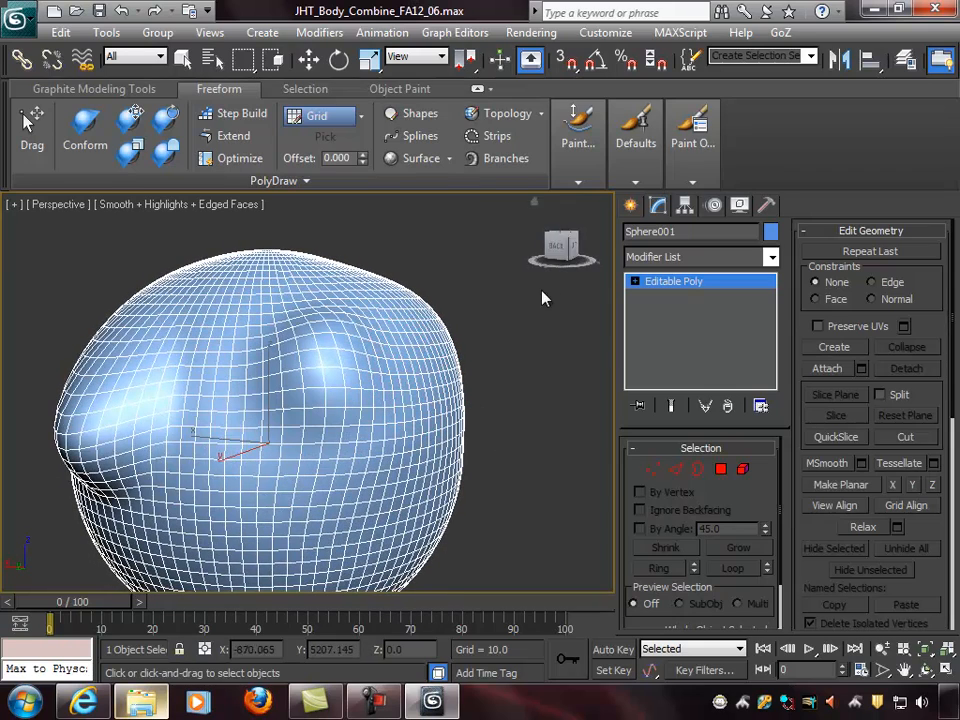
Step: Set the Push/Pull brush size to 44.920 and try strengths of 2.336, 3.916 and 1.606
click(577, 148)
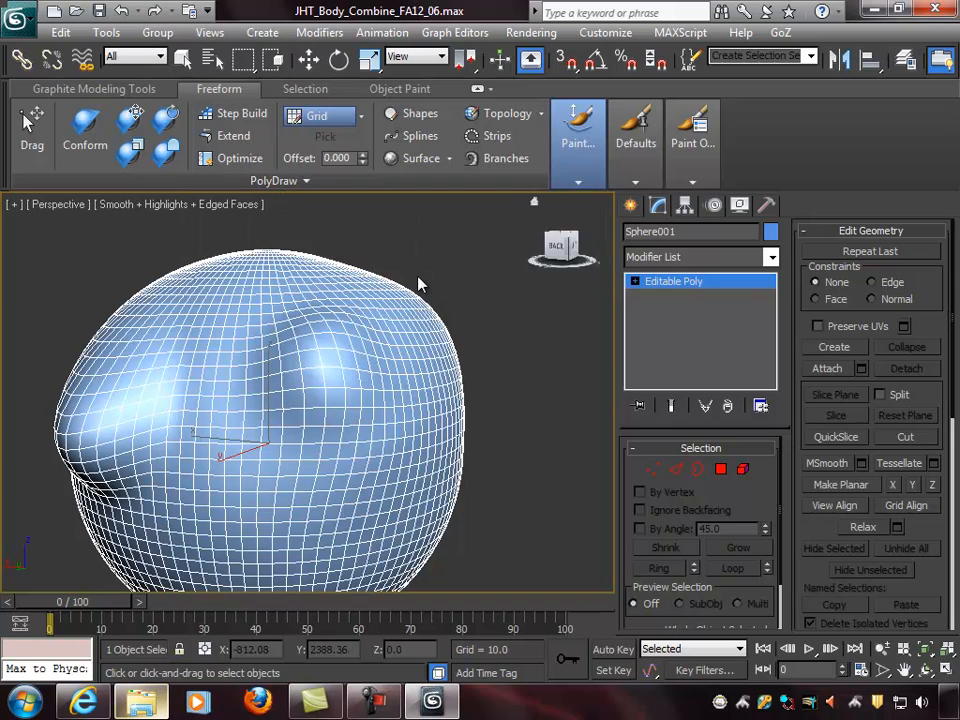
mouse_move(590, 143)
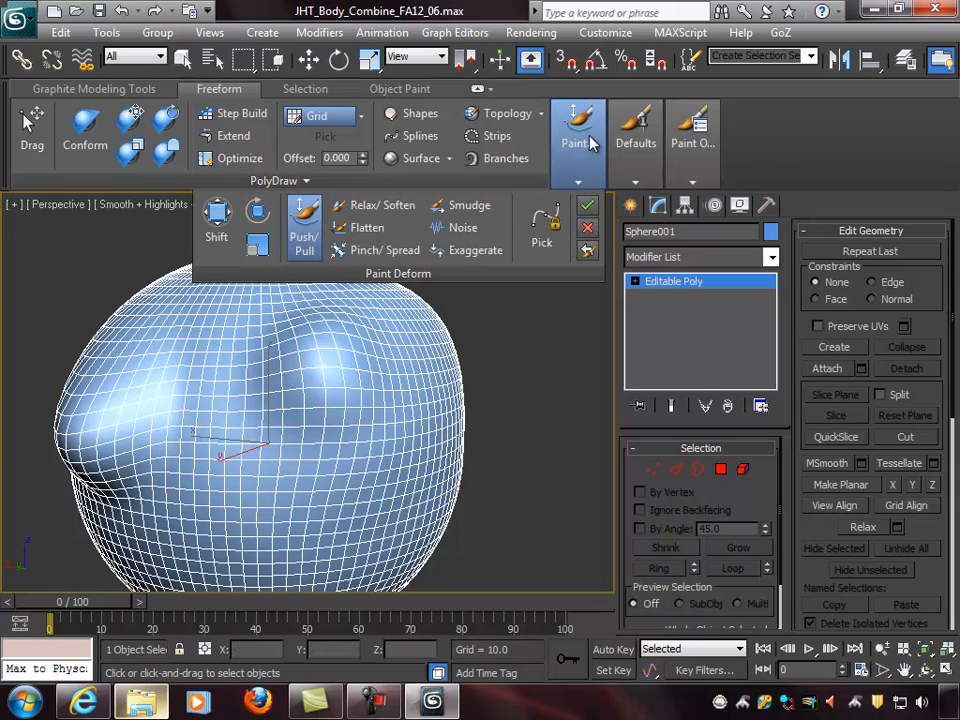
mouse_move(686, 148)
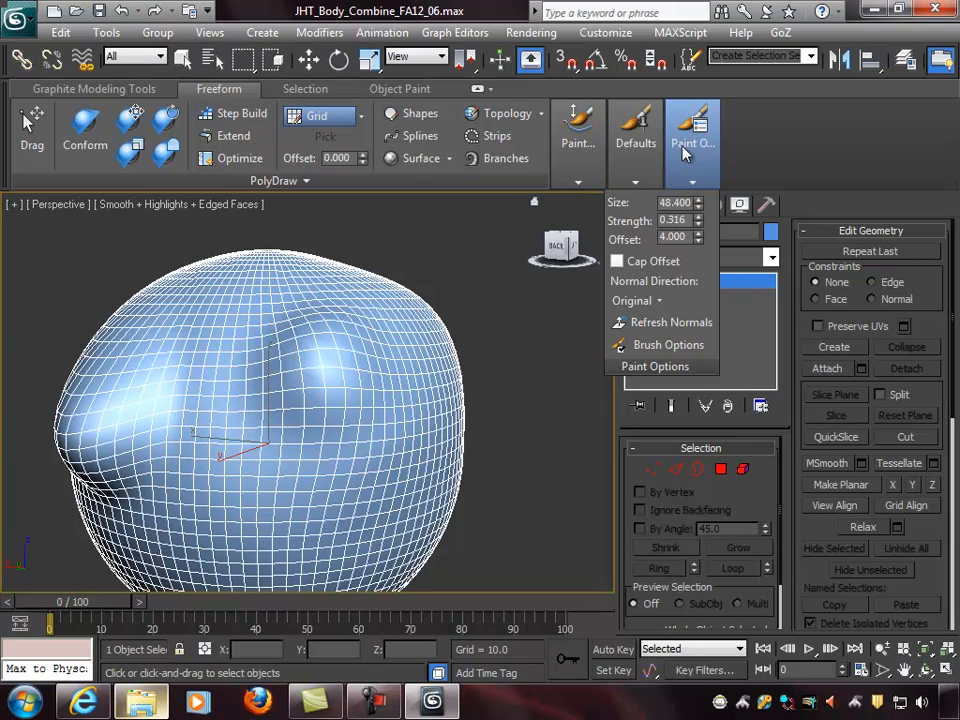
mouse_move(698, 205)
mouse_down()
mouse_move(701, 185)
mouse_move(703, 324)
mouse_up()
drag(699, 206, 703, 325)
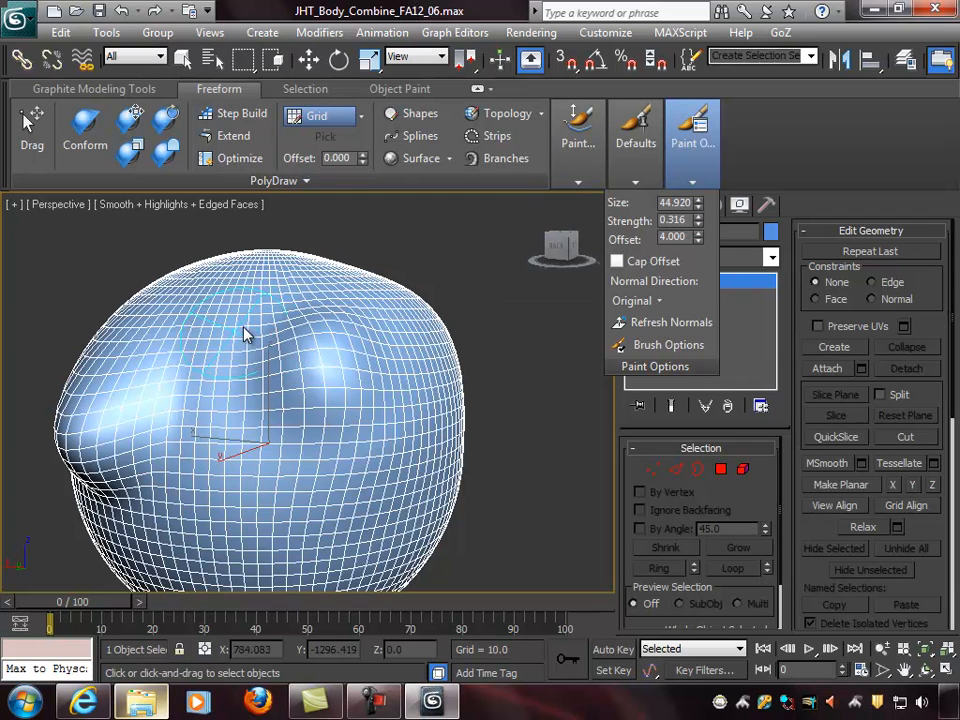
drag(698, 228, 699, 198)
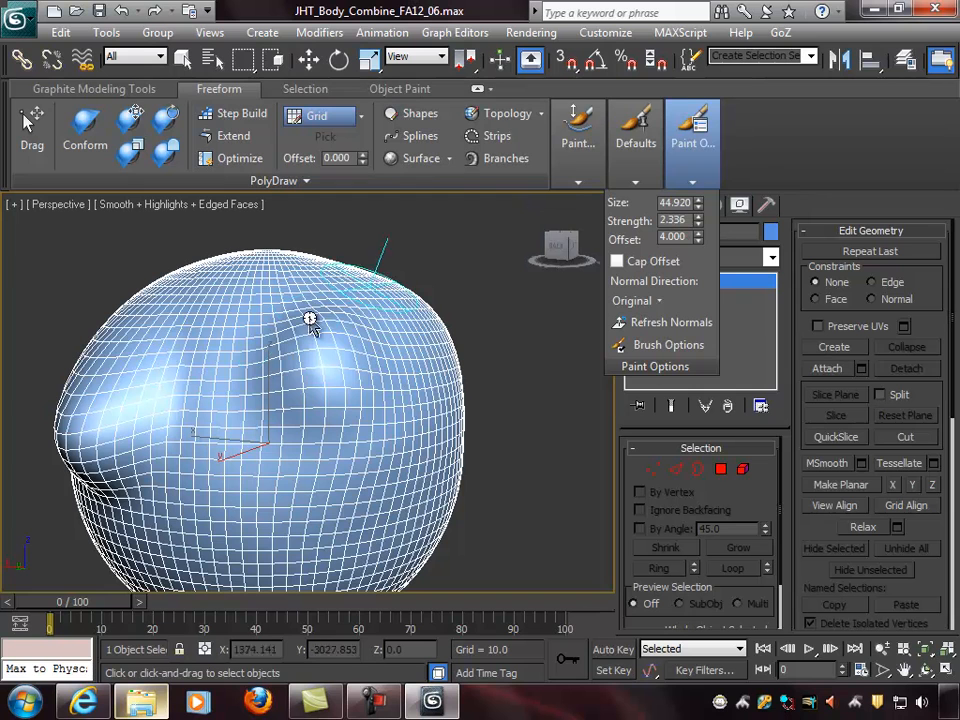
drag(698, 228, 698, 202)
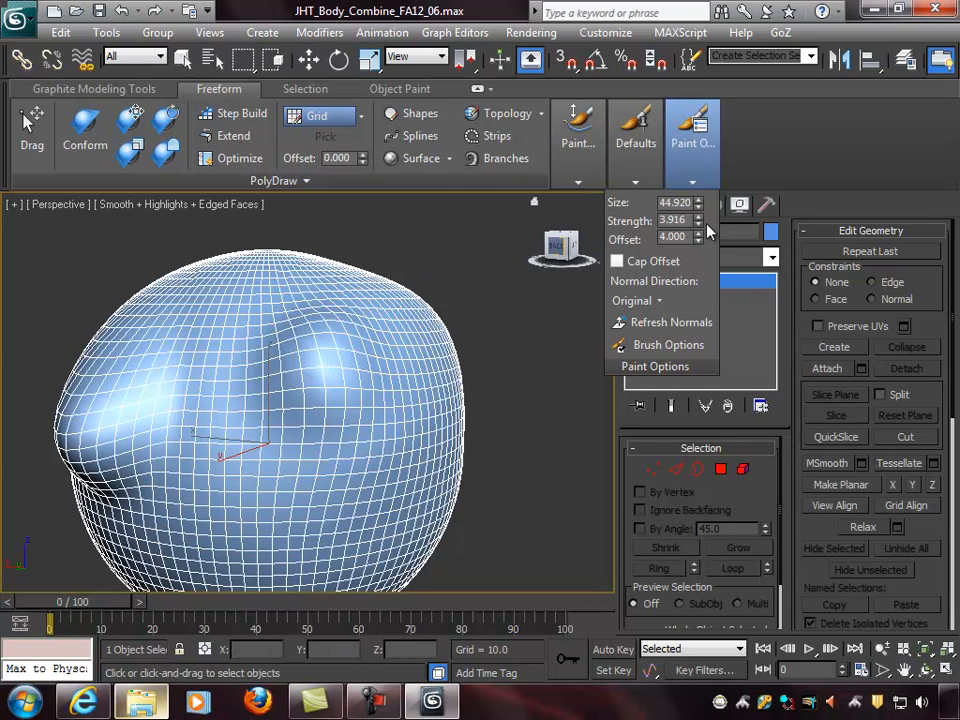
drag(700, 219, 699, 439)
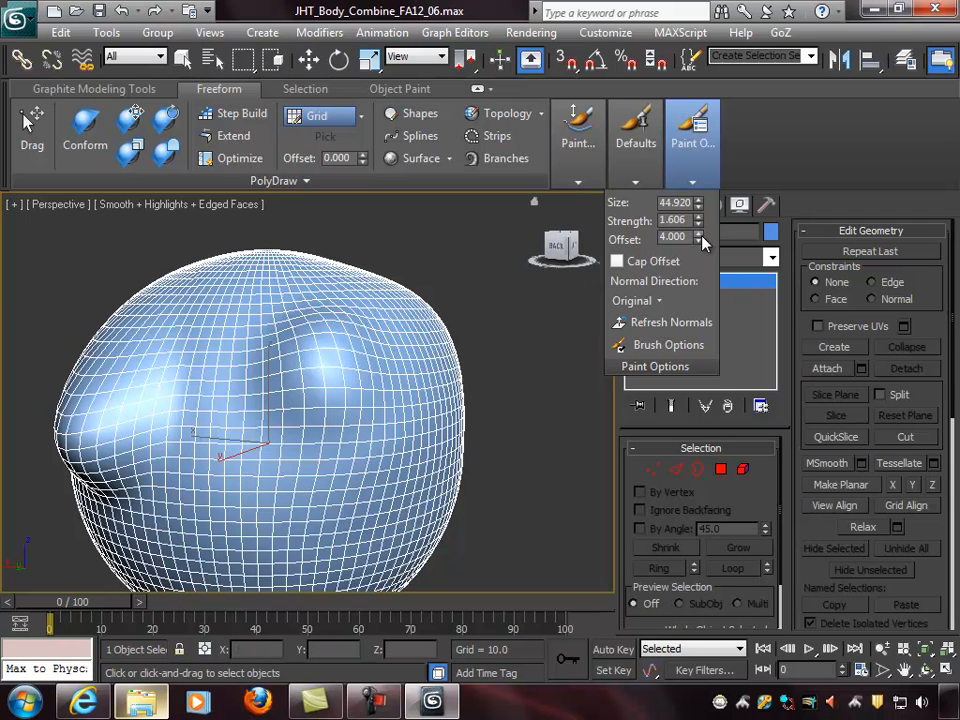
Step: Set the Push/Pull brush strength and offset to 1.000 and enable Cap Offset
drag(701, 237, 700, 272)
text(1)
click(671, 240)
click(617, 261)
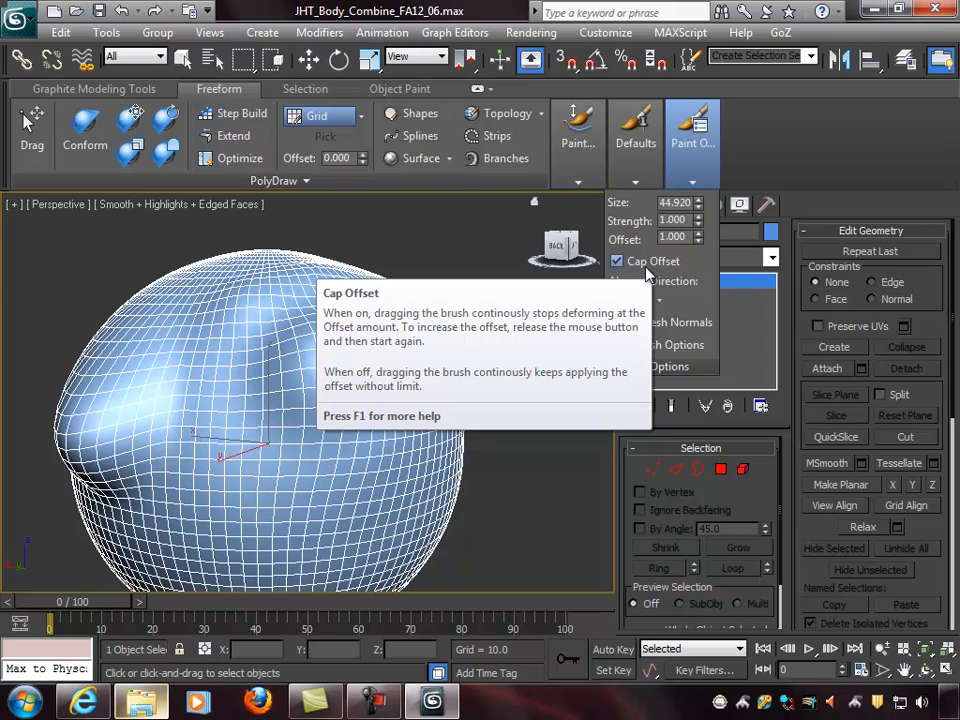
Step: Paint capped Push/Pull strokes across the upper back of the sphere, around the existing bulge
mouse_move(369, 343)
alt+middle_down()
mouse_move(415, 325)
mouse_move(318, 252)
mouse_move(332, 298)
alt+middle_up()
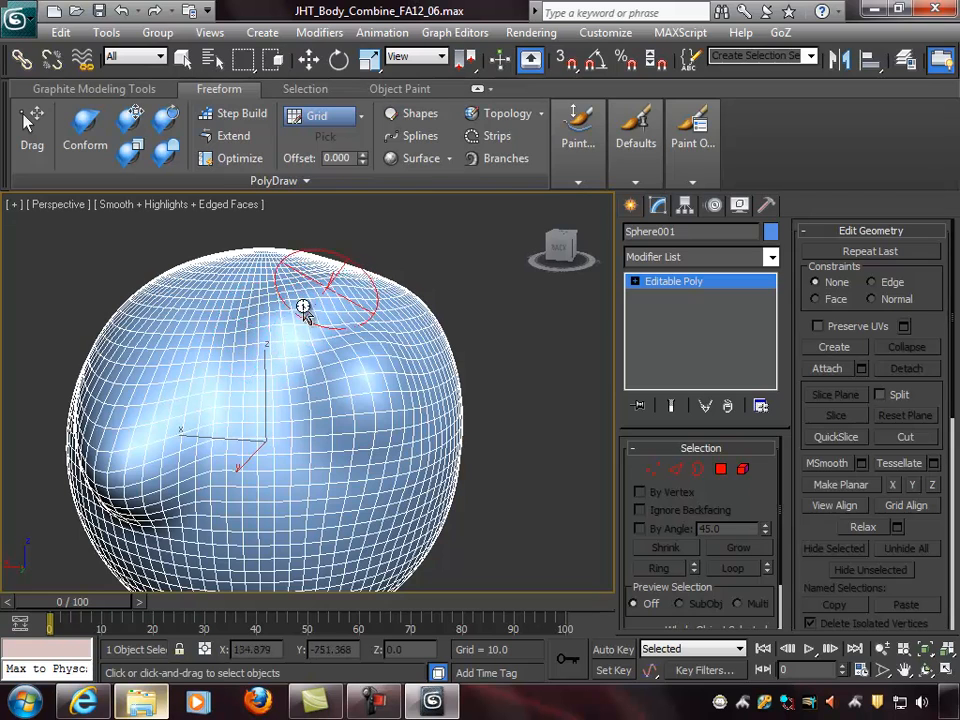
alt+middle_drag(409, 319, 474, 321)
scroll(474, 321, up, 1)
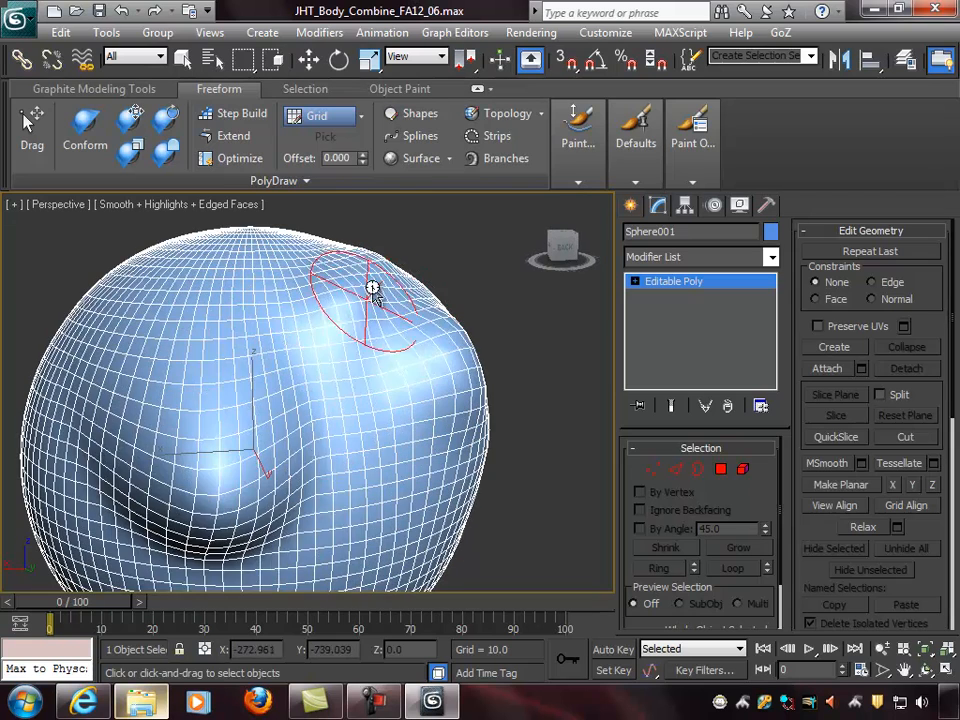
alt+middle_drag(388, 302, 339, 281)
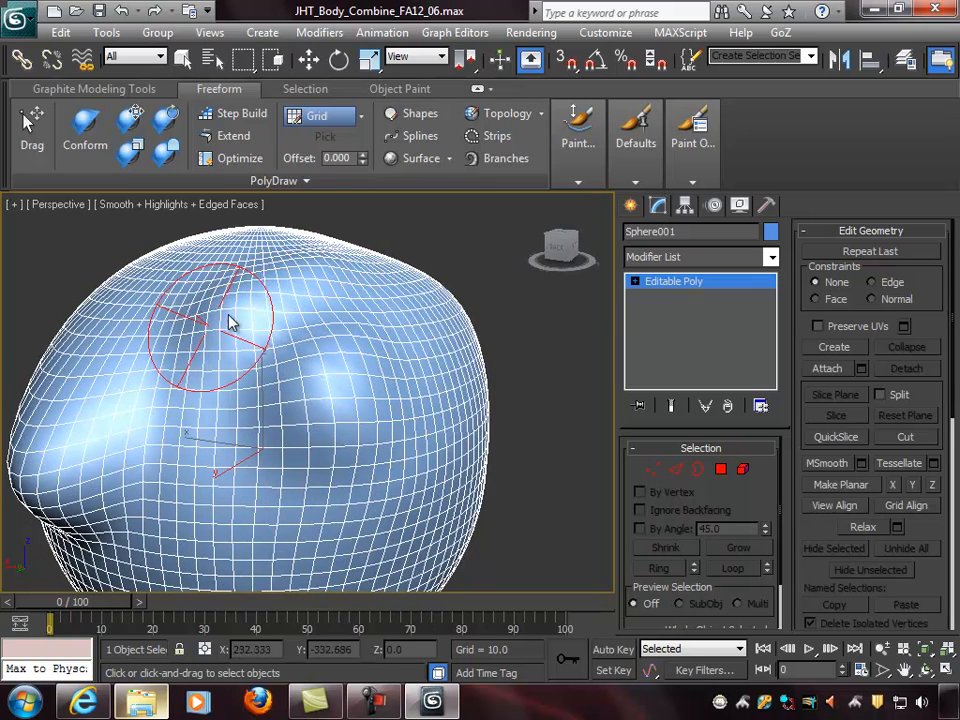
Step: Enlarge the Push/Pull brush to 52.020, raise its strength to 6.632 and paint broadly over the bulges on the sphere's back
ctrl+shift+drag(394, 323, 478, 252)
mouse_move(420, 338)
alt+shift+mouse_down()
mouse_move(533, 228)
mouse_move(480, 293)
alt+shift+mouse_up()
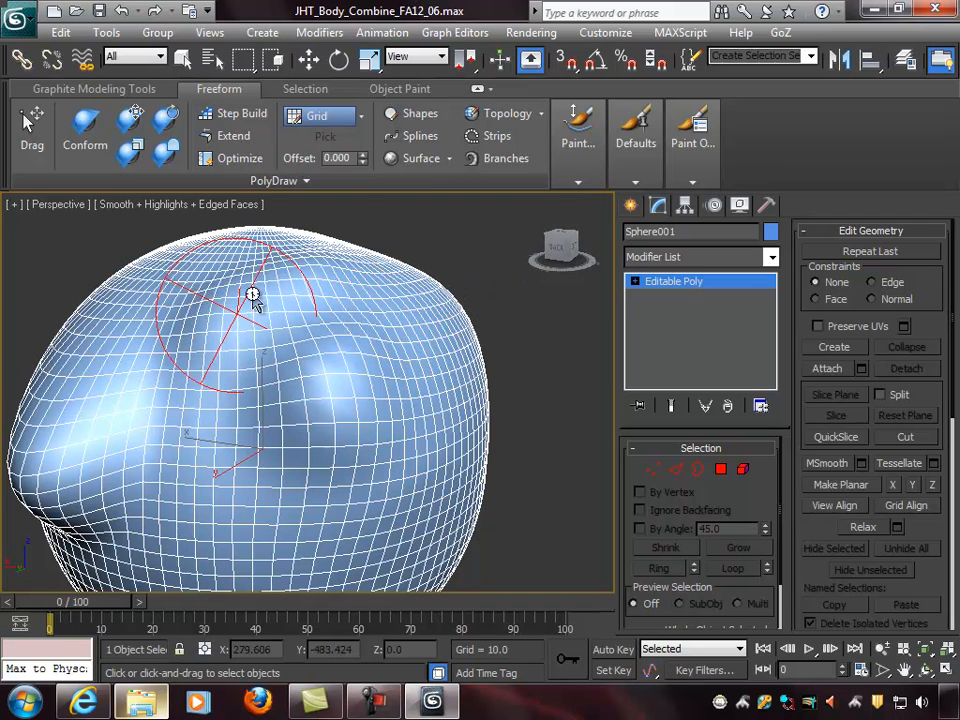
mouse_move(362, 405)
mouse_down()
mouse_move(326, 430)
mouse_move(376, 392)
mouse_move(277, 377)
mouse_up()
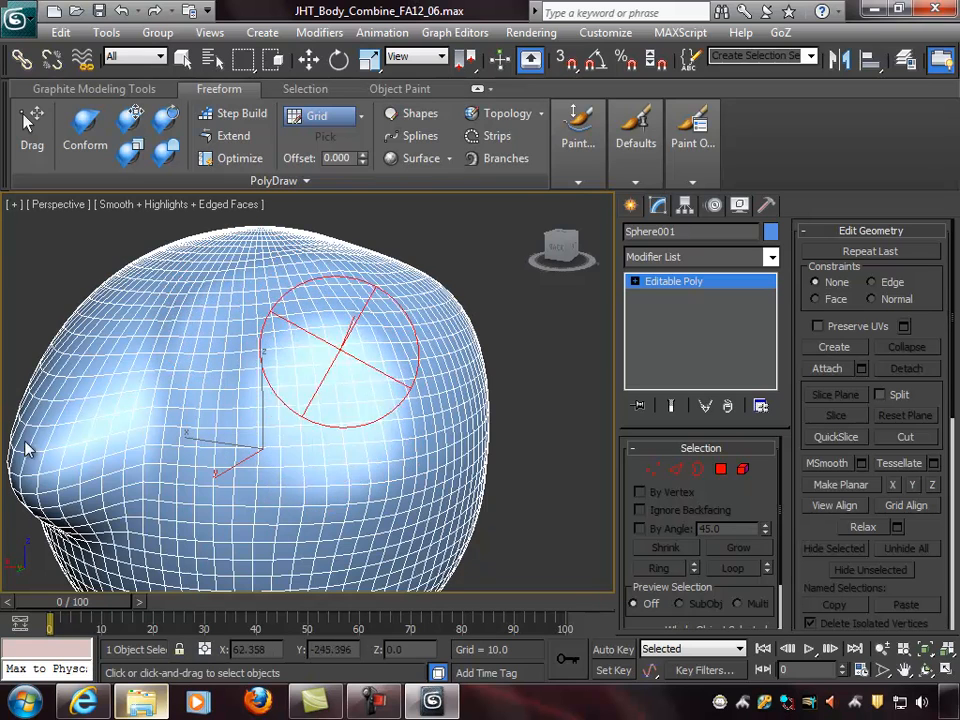
mouse_move(326, 354)
alt+middle_down()
mouse_move(364, 369)
mouse_move(371, 339)
mouse_move(385, 343)
alt+middle_up()
scroll(372, 340, down, 3)
Step: Brush away the protruding bulge with the Revert brush and smooth the area with Relax/Soften
mouse_move(577, 139)
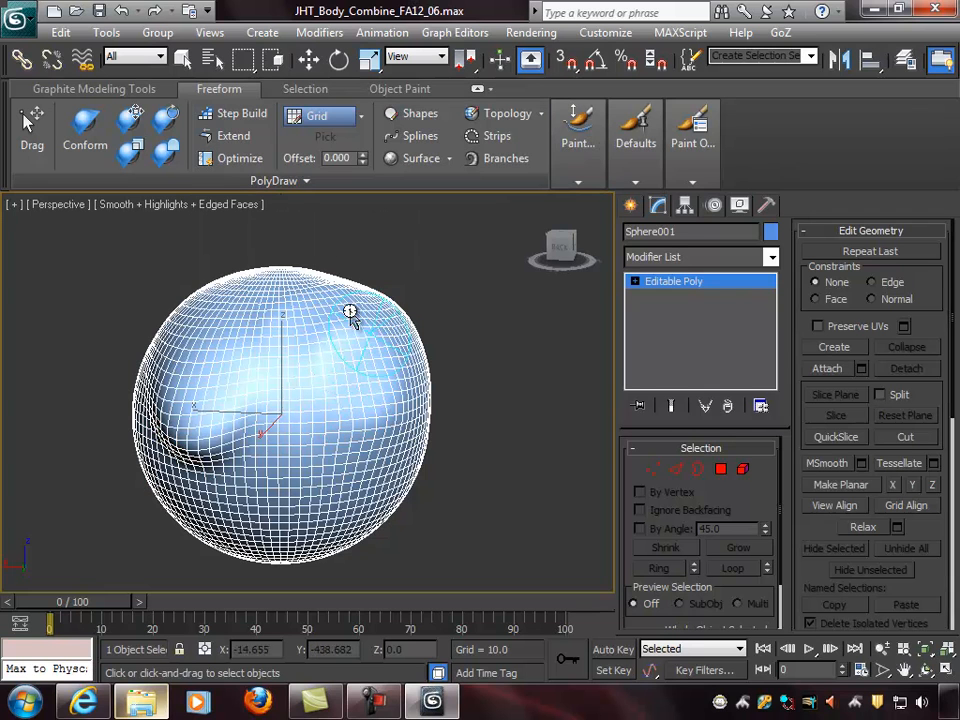
mouse_move(573, 148)
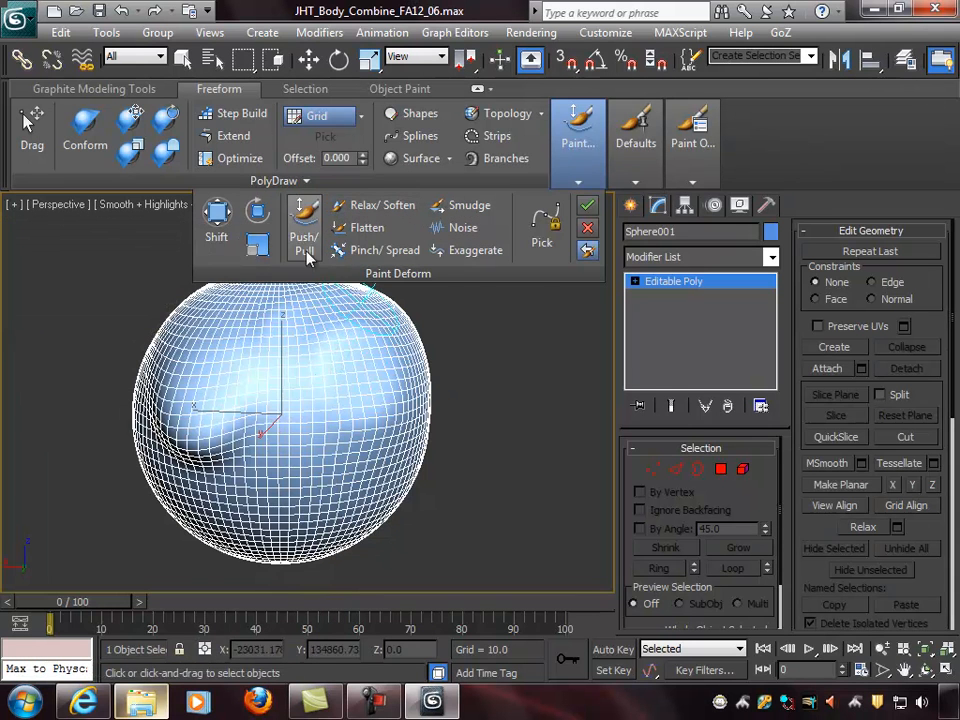
mouse_move(222, 424)
mouse_down()
mouse_move(187, 436)
mouse_move(178, 390)
mouse_up()
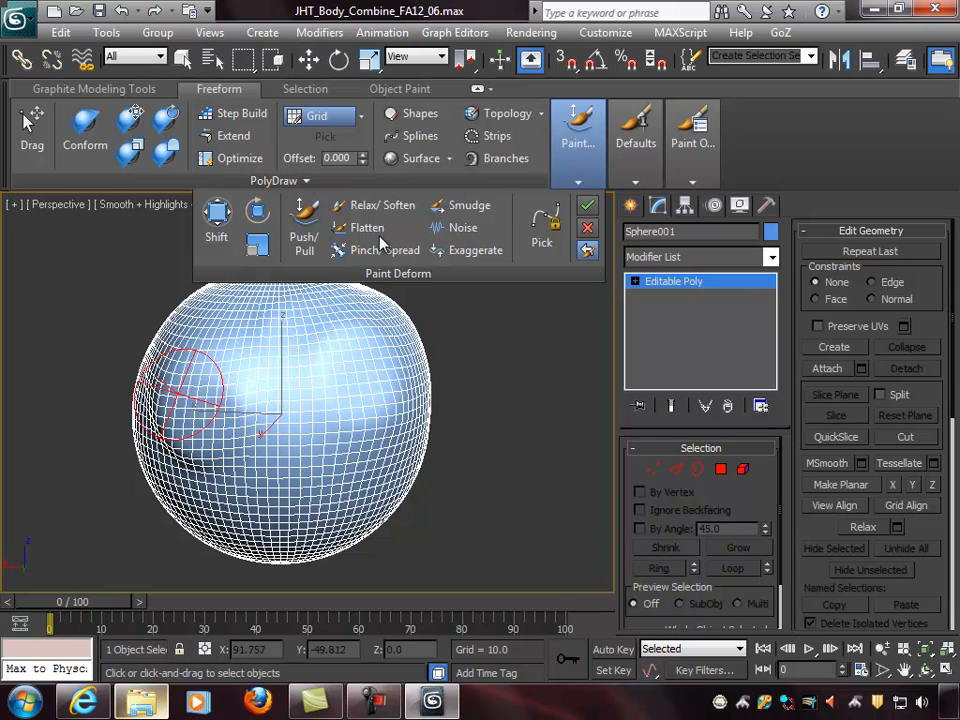
click(378, 207)
mouse_move(240, 396)
mouse_down()
mouse_move(182, 420)
mouse_move(196, 375)
mouse_up()
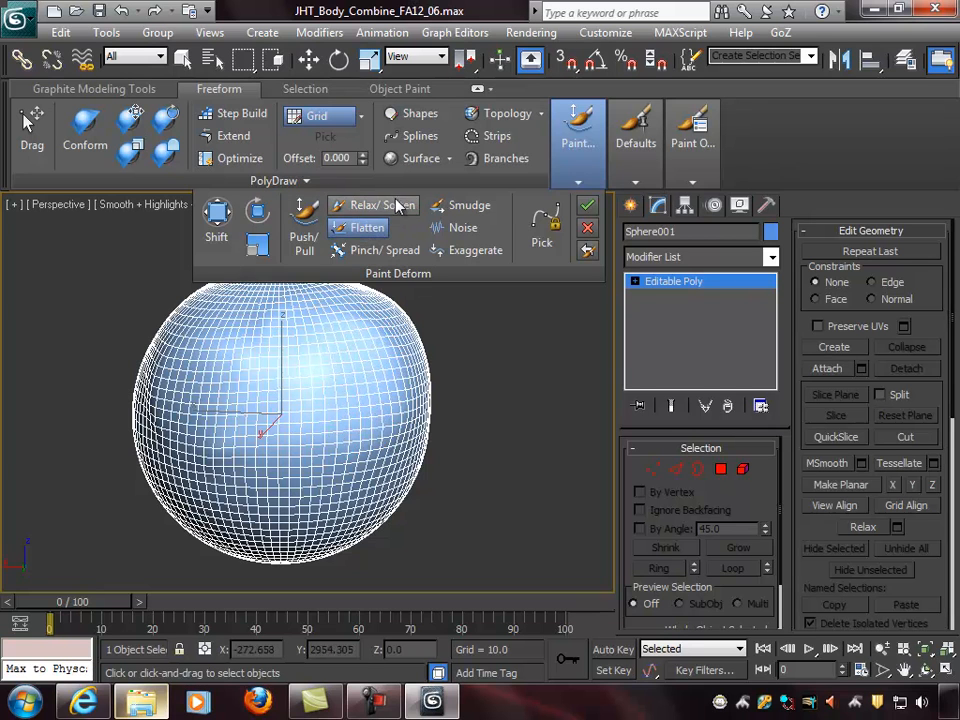
Step: Return to the Push/Pull brush, turn off Cap Offset and pull a rounded knob out of the sphere's upper back
click(305, 228)
drag(283, 365, 317, 356)
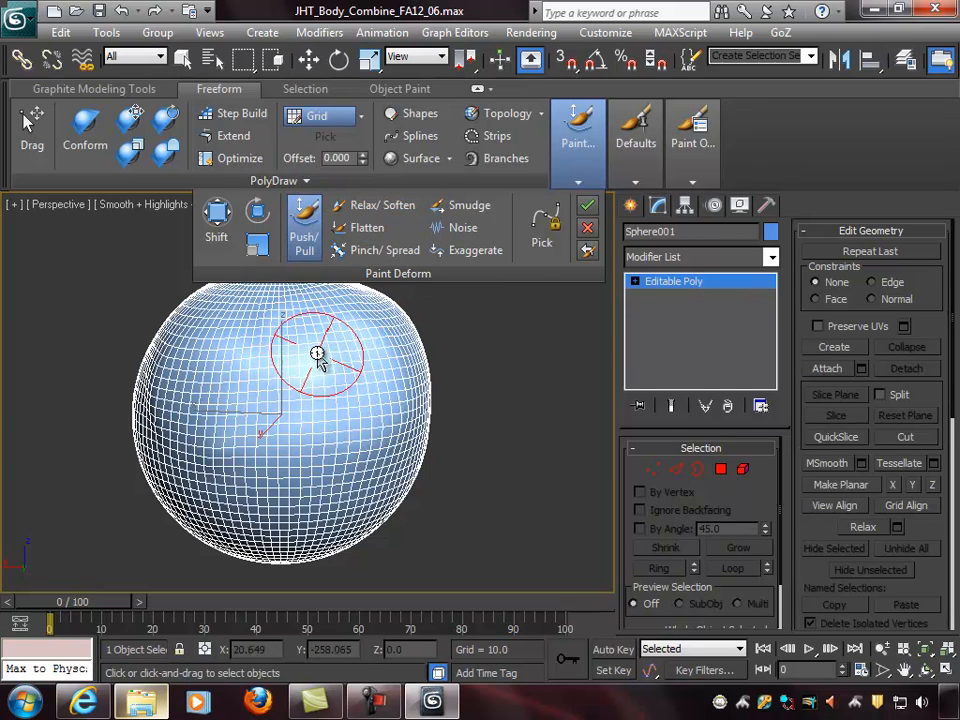
right_click(331, 388)
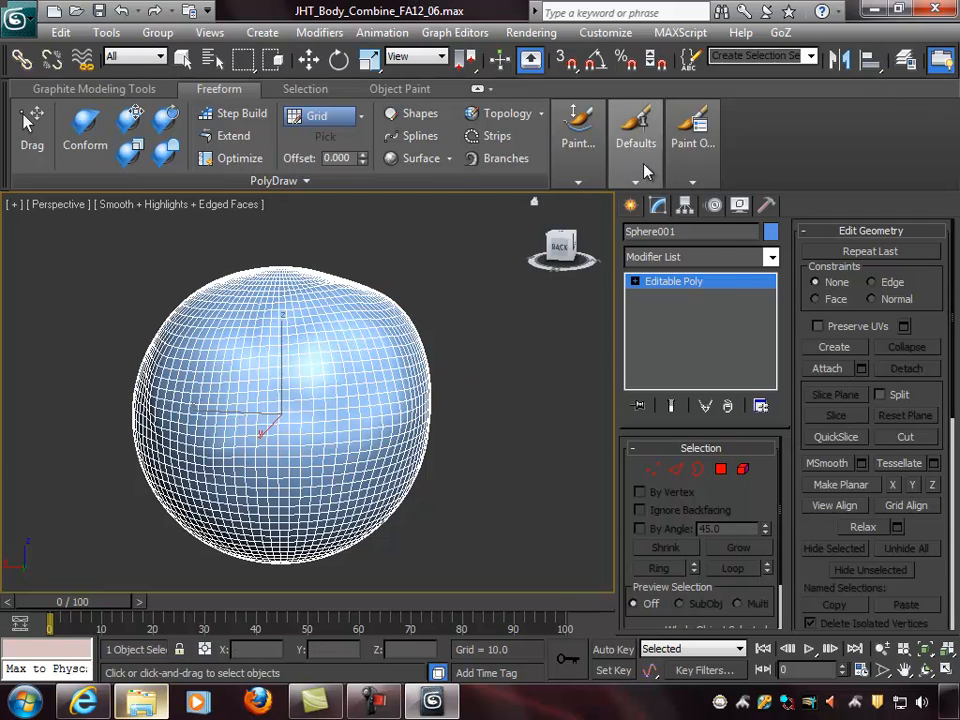
mouse_move(698, 148)
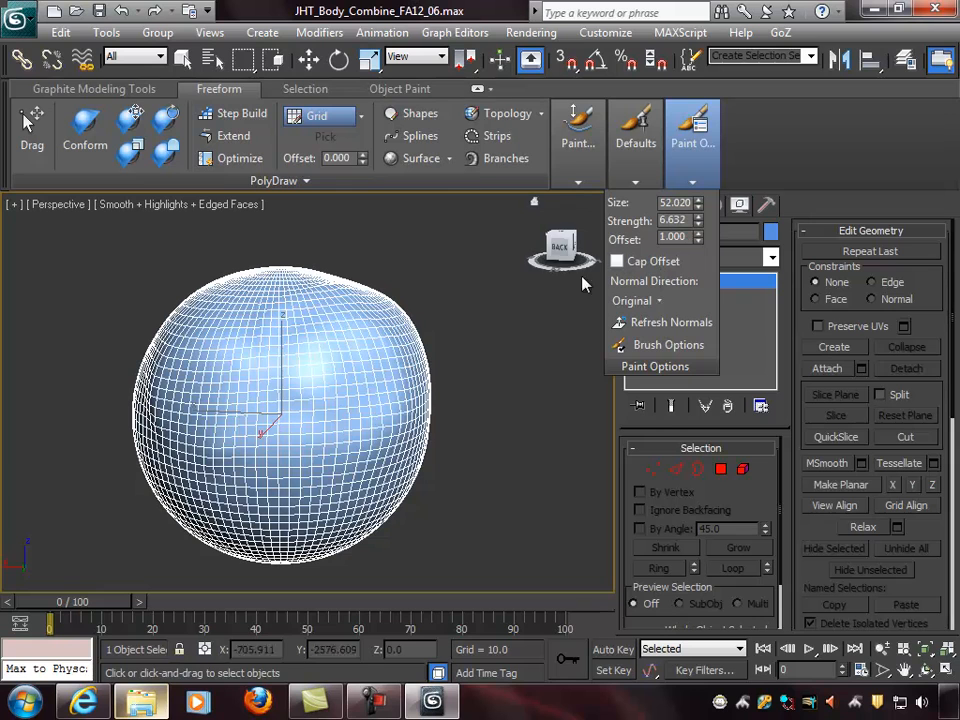
mouse_move(315, 364)
mouse_down()
mouse_move(328, 354)
mouse_move(334, 365)
mouse_move(323, 375)
mouse_move(334, 351)
mouse_up()
mouse_move(437, 386)
alt+middle_down()
mouse_move(383, 355)
mouse_move(408, 362)
alt+middle_up()
alt+middle_drag(308, 320, 364, 354)
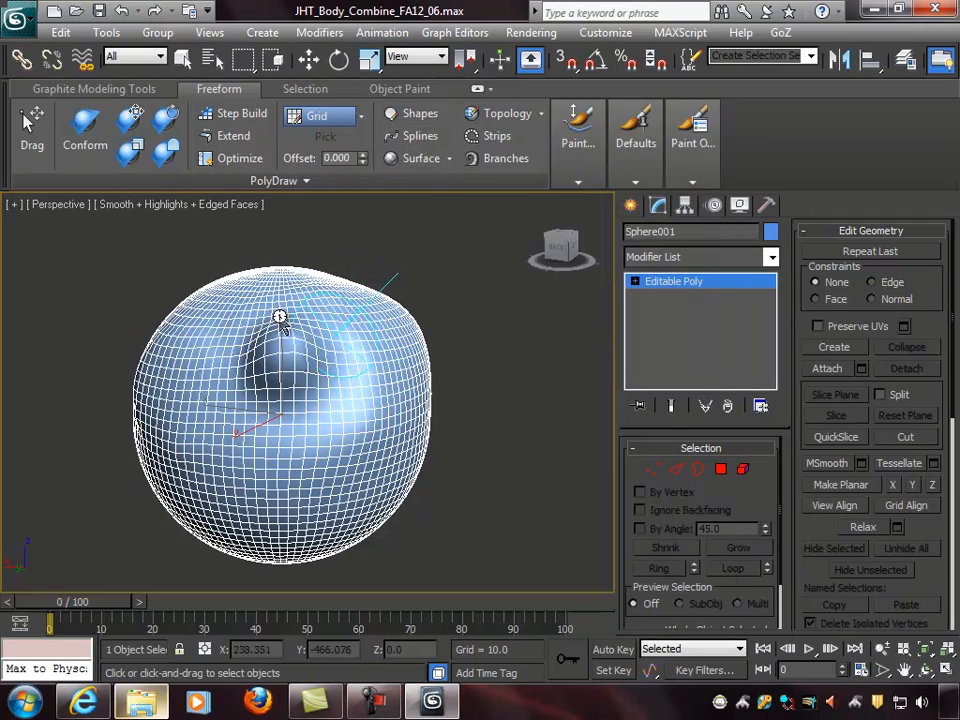
Step: Try the Flatten brush on the sphere around the knob and leave the brush
click(362, 228)
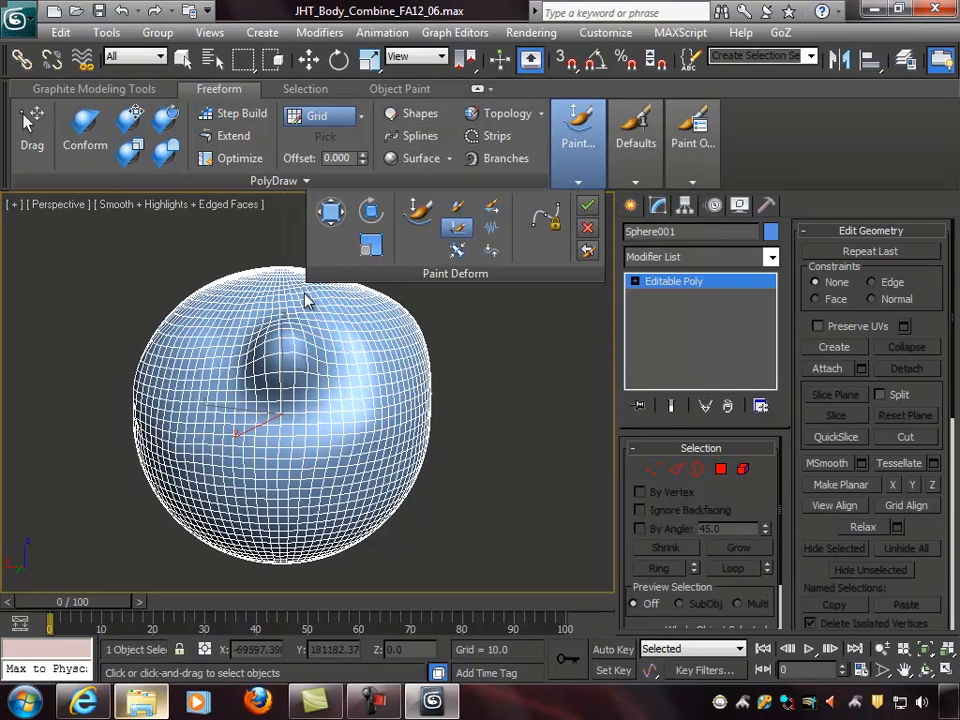
mouse_move(373, 341)
alt+middle_down()
mouse_move(517, 319)
mouse_move(508, 332)
mouse_move(288, 337)
mouse_move(368, 343)
alt+middle_up()
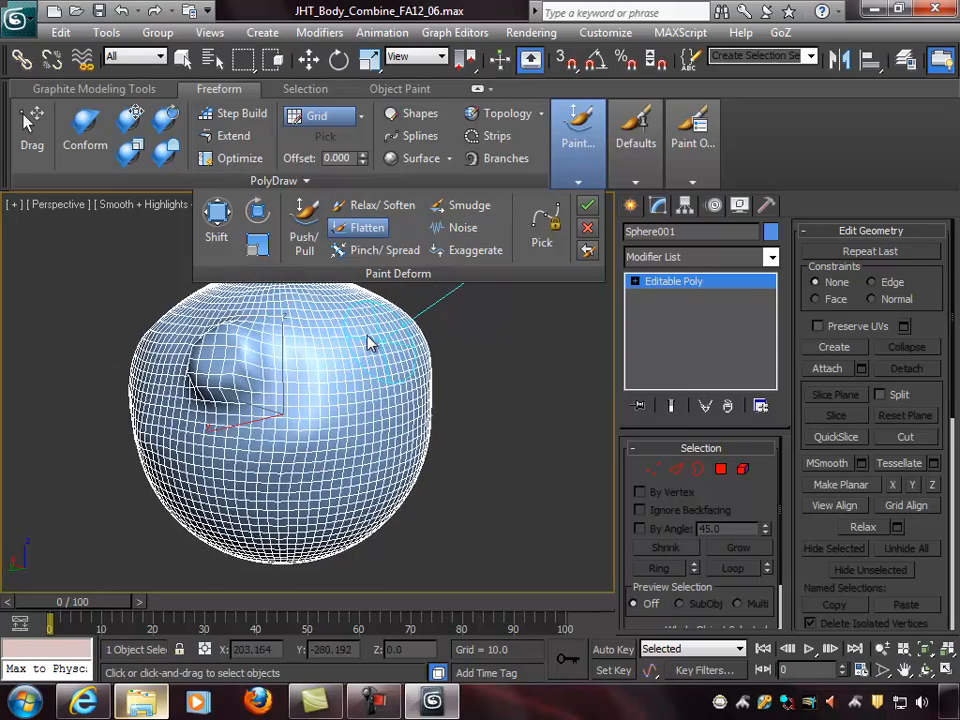
right_click(518, 325)
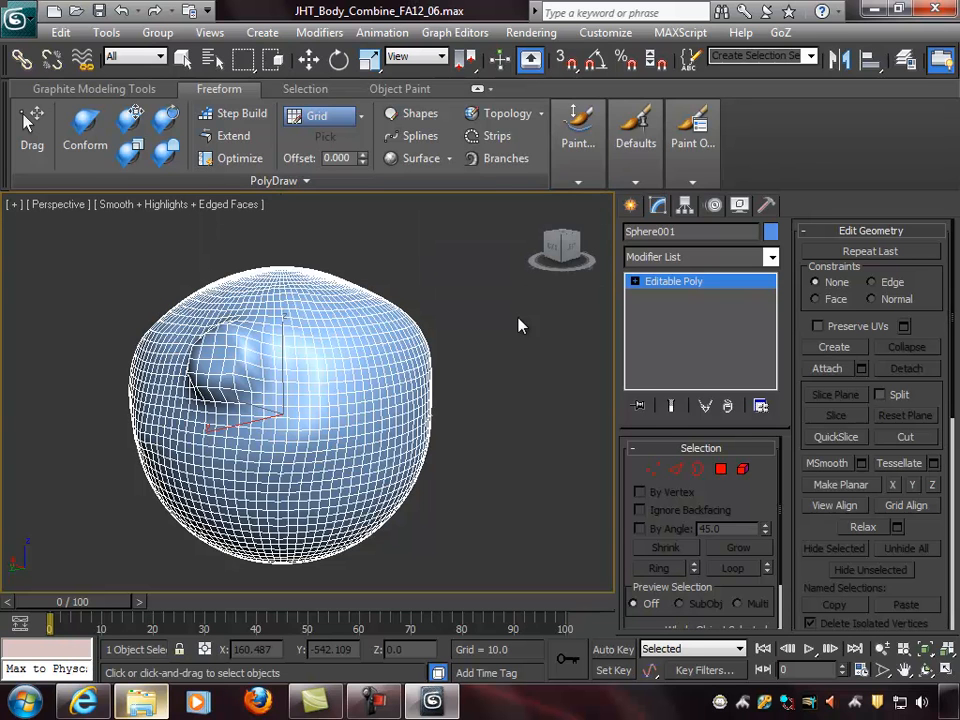
Step: Activate the Pinch/Spread brush and pinch the mesh together just beside the knob
click(572, 150)
click(364, 254)
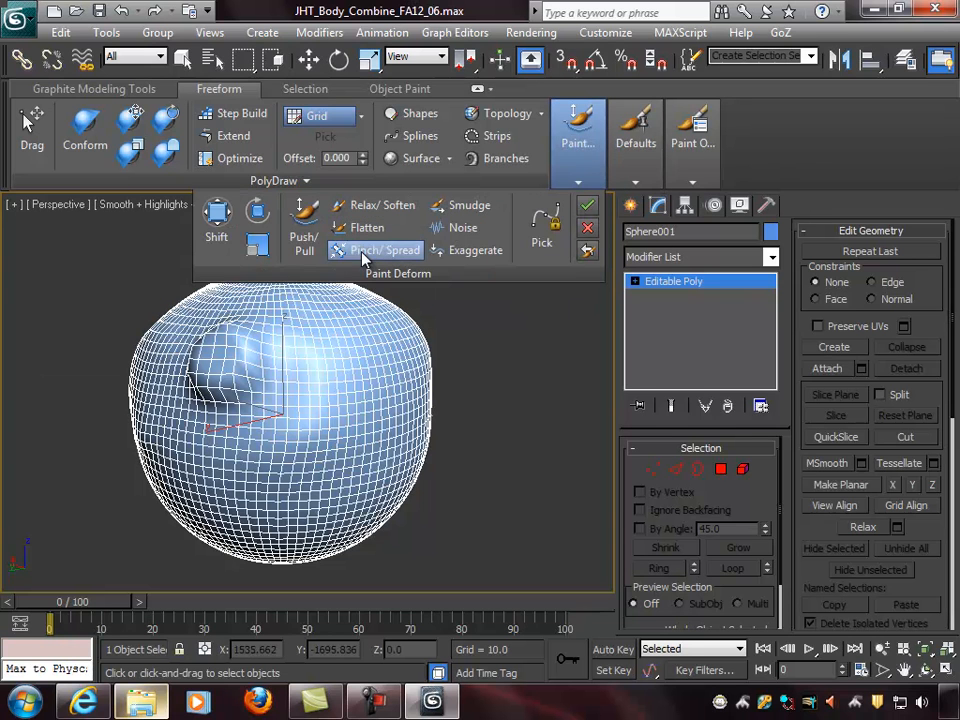
alt+middle_drag(332, 377, 357, 389)
click(326, 352)
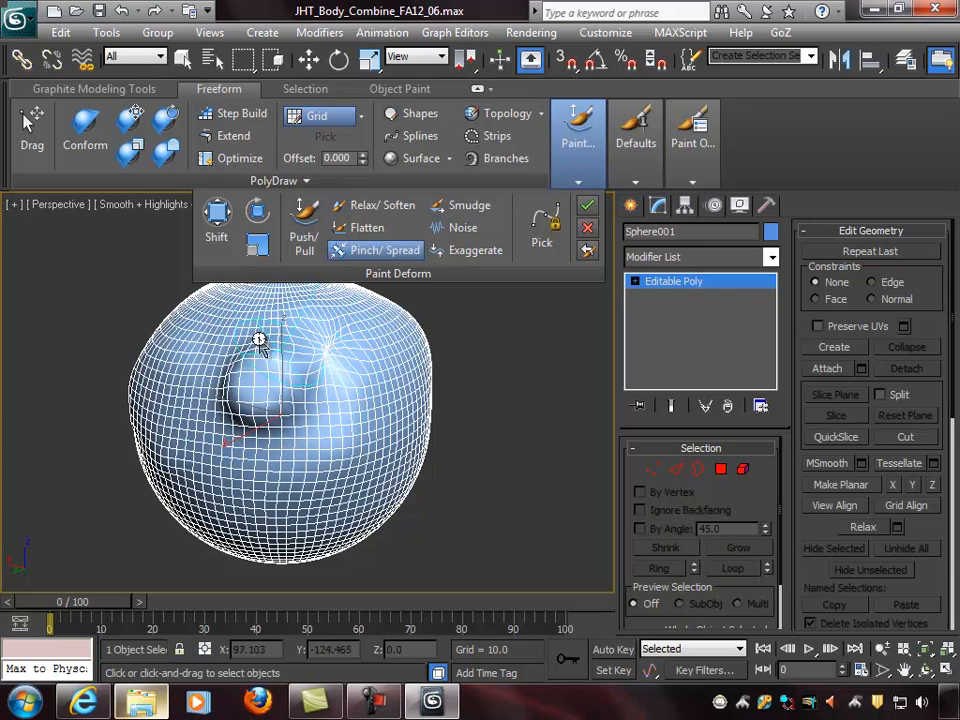
Step: Pinch further creases into the mesh across the sphere's side and up to the edge of the knob
alt+middle_drag(263, 385, 320, 380)
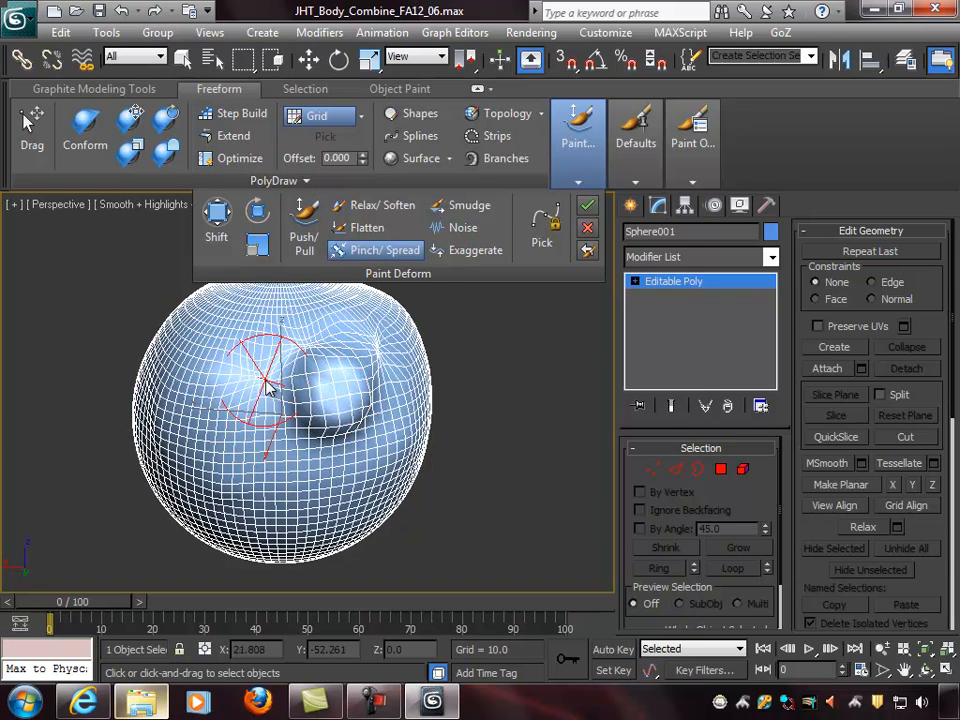
mouse_move(220, 380)
mouse_down()
mouse_move(176, 392)
mouse_move(165, 373)
mouse_move(266, 377)
mouse_up()
alt+middle_drag(266, 380, 530, 425)
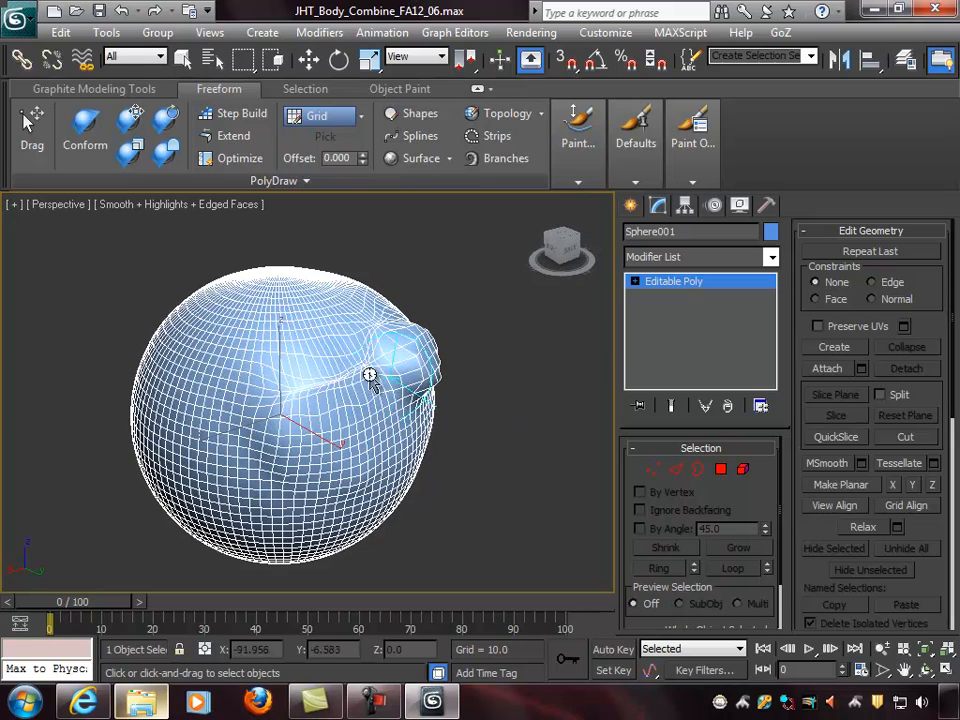
mouse_move(352, 381)
mouse_down()
mouse_move(300, 392)
mouse_move(349, 401)
mouse_move(411, 360)
mouse_move(397, 362)
mouse_move(386, 332)
mouse_move(321, 338)
mouse_move(350, 345)
mouse_up()
mouse_move(422, 355)
alt+middle_down()
mouse_move(341, 358)
mouse_move(354, 356)
alt+middle_up()
Step: Activate the Smudge brush and drag the mesh around the knob and neighbouring creases until the knob is distorted
mouse_move(566, 150)
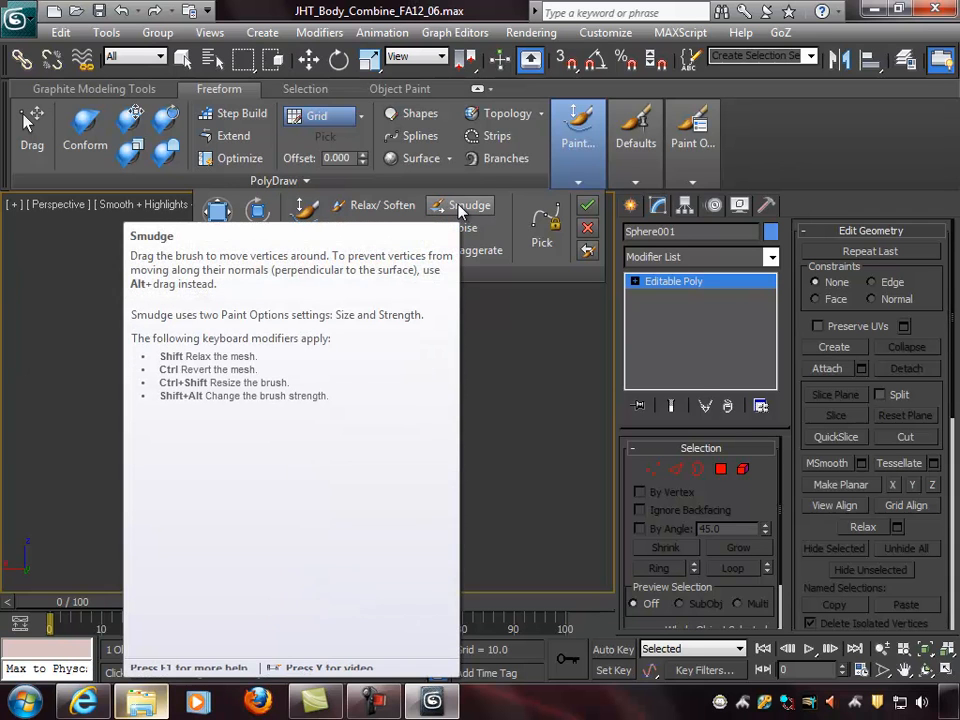
click(461, 207)
mouse_move(321, 381)
mouse_down()
mouse_move(360, 381)
mouse_move(298, 365)
mouse_up()
mouse_move(352, 411)
alt+middle_down()
mouse_move(351, 386)
mouse_move(321, 403)
alt+middle_up()
mouse_move(316, 387)
mouse_down()
mouse_move(281, 405)
mouse_move(373, 405)
mouse_up()
mouse_move(373, 405)
alt+middle_down()
mouse_move(426, 375)
mouse_move(467, 377)
mouse_move(450, 390)
mouse_move(354, 349)
mouse_move(261, 349)
alt+middle_up()
mouse_move(261, 349)
mouse_down()
mouse_move(261, 364)
mouse_move(286, 355)
mouse_up()
mouse_move(286, 355)
alt+middle_down()
mouse_move(236, 343)
mouse_move(311, 336)
alt+middle_up()
mouse_move(230, 340)
mouse_down()
mouse_move(219, 332)
mouse_move(280, 345)
mouse_up()
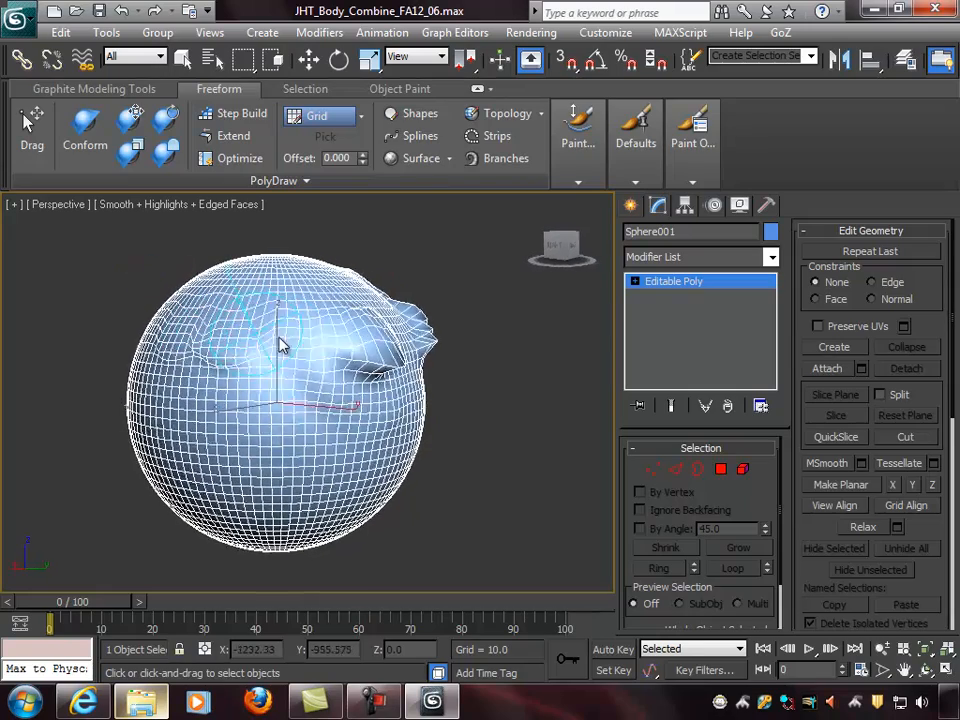
alt+middle_drag(280, 345, 298, 347)
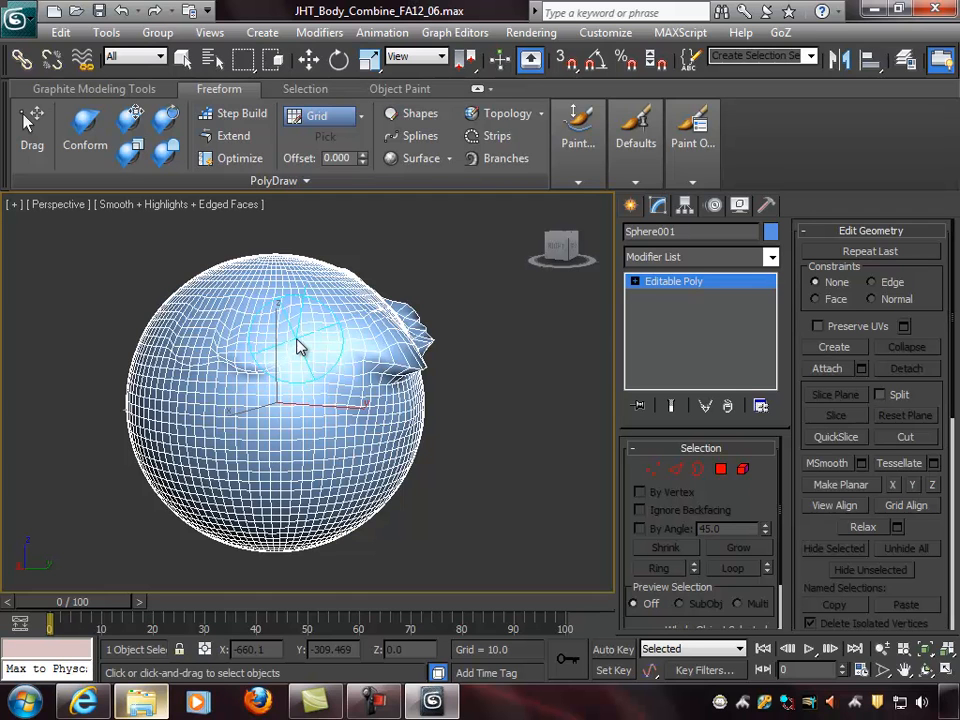
drag(297, 340, 298, 331)
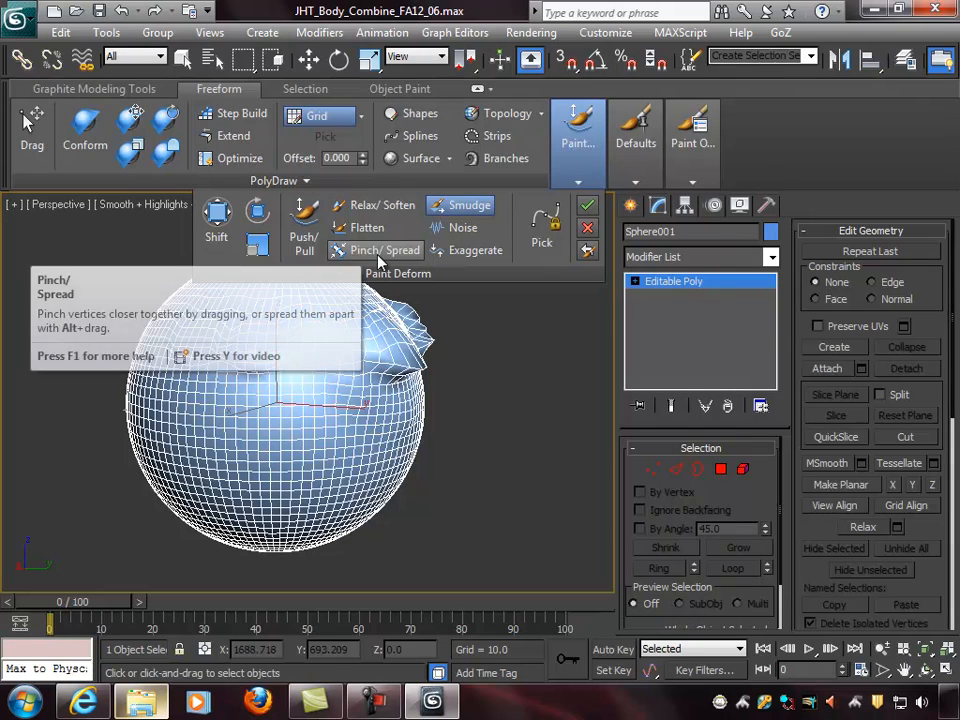
Step: Activate the Noise brush and roughen the sphere's surface across its front side
click(458, 229)
mouse_move(287, 368)
alt+middle_down()
mouse_move(381, 374)
mouse_move(297, 367)
alt+middle_up()
mouse_move(207, 350)
mouse_down()
mouse_move(236, 369)
mouse_move(204, 390)
mouse_move(236, 411)
mouse_move(251, 354)
mouse_up()
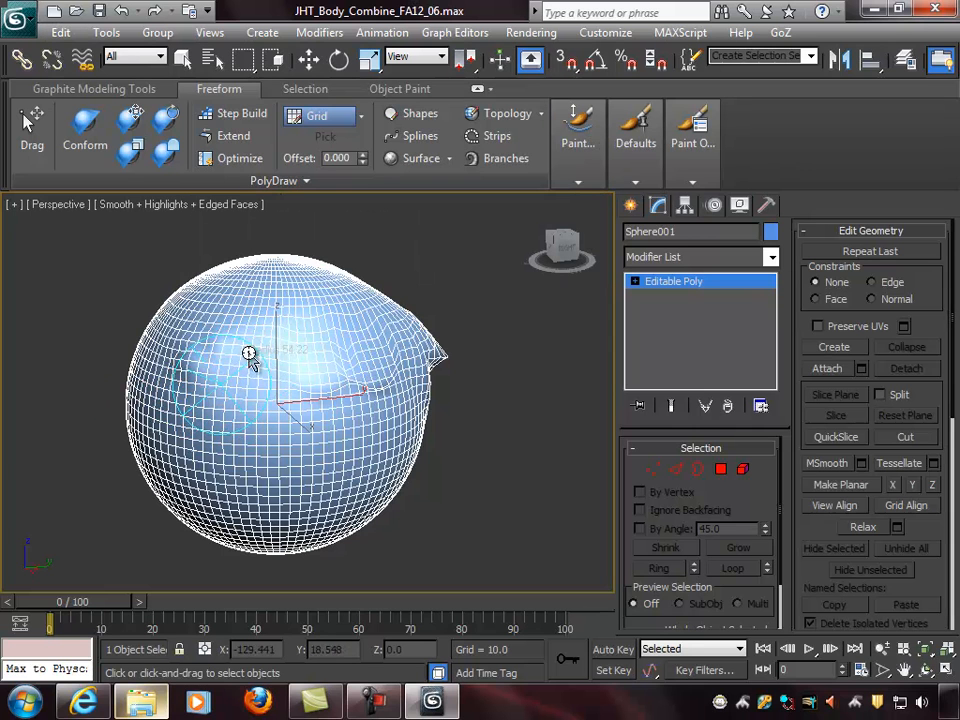
mouse_move(300, 318)
mouse_down()
mouse_move(225, 311)
mouse_move(171, 347)
mouse_move(181, 392)
mouse_move(242, 489)
mouse_move(319, 450)
mouse_move(283, 403)
mouse_move(260, 510)
mouse_move(311, 463)
mouse_move(285, 360)
mouse_up()
mouse_move(285, 360)
alt+middle_down()
mouse_move(476, 407)
mouse_move(566, 385)
alt+middle_up()
mouse_move(566, 385)
mouse_down()
mouse_move(236, 373)
mouse_move(296, 454)
mouse_move(528, 470)
mouse_up()
alt+middle_drag(528, 470, 440, 400)
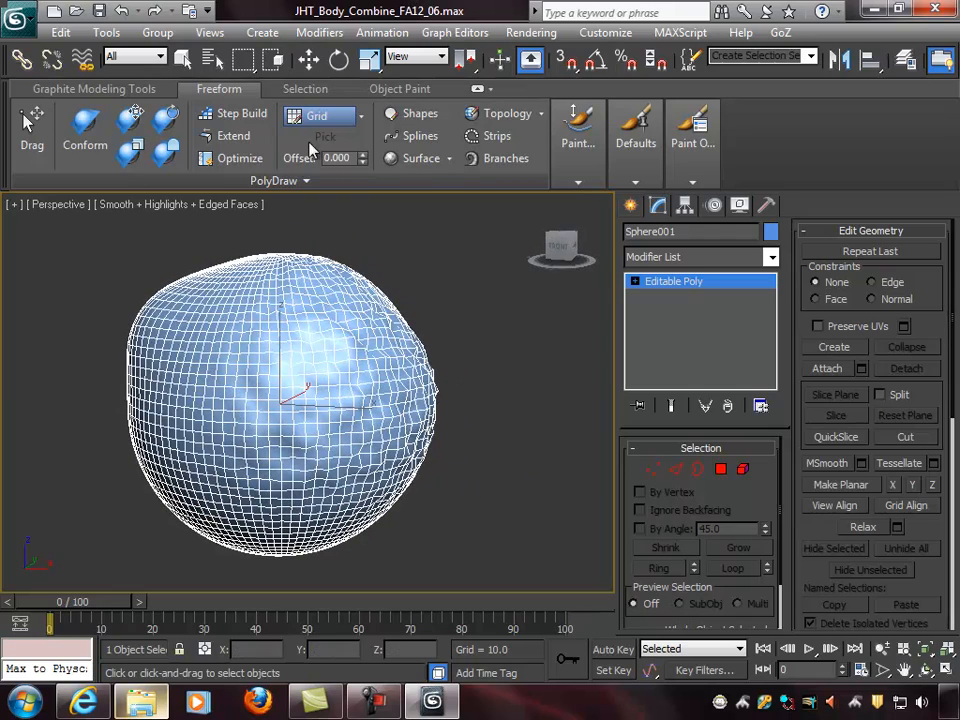
click(597, 131)
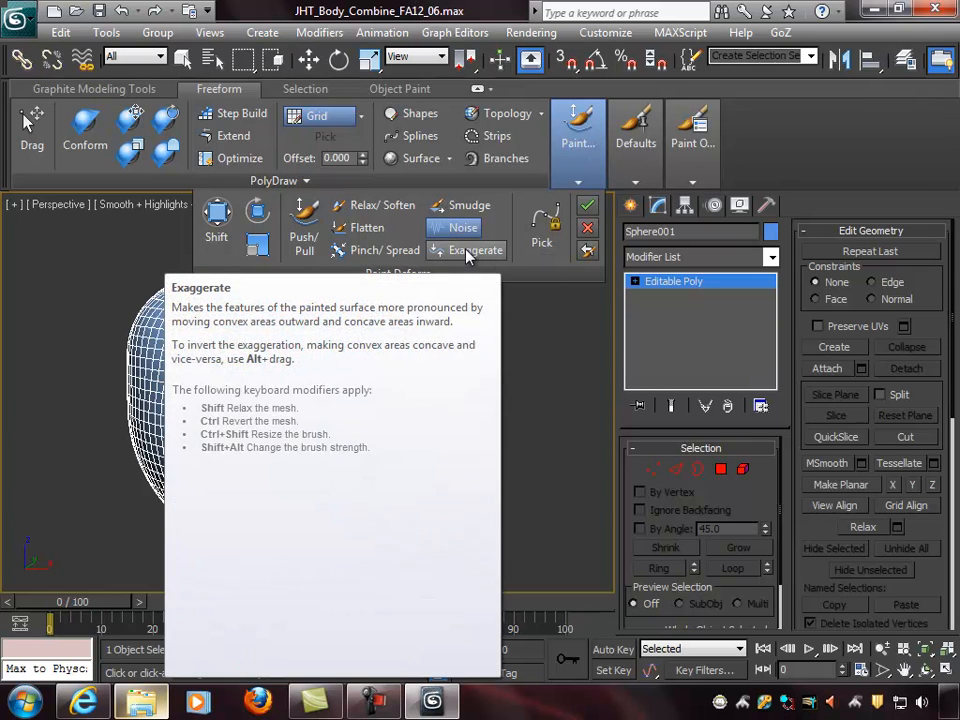
click(466, 251)
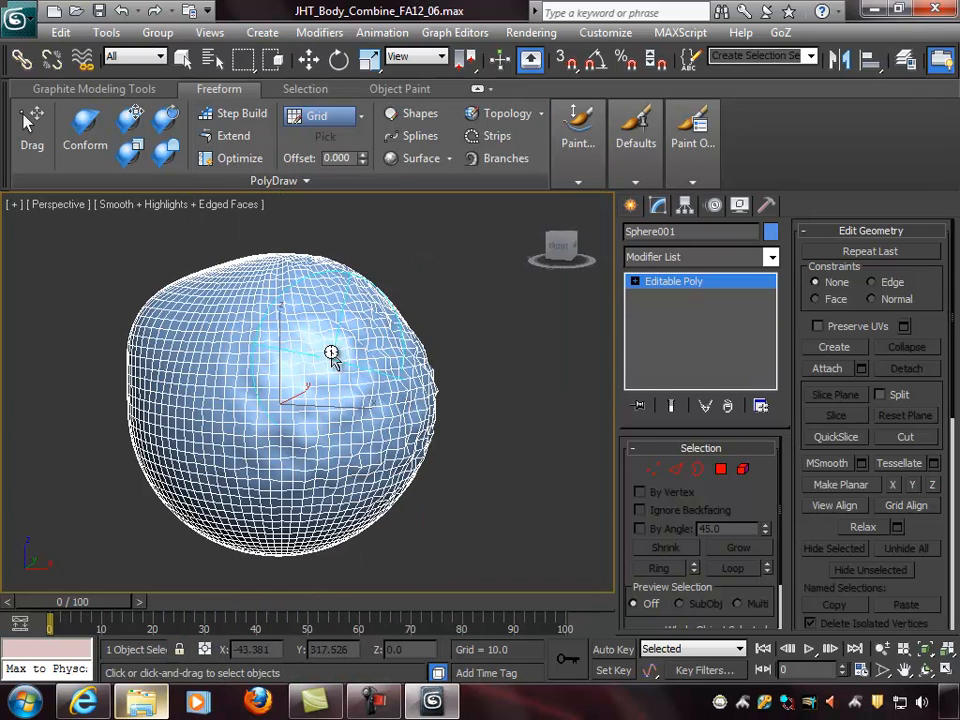
alt+middle_drag(317, 358, 527, 353)
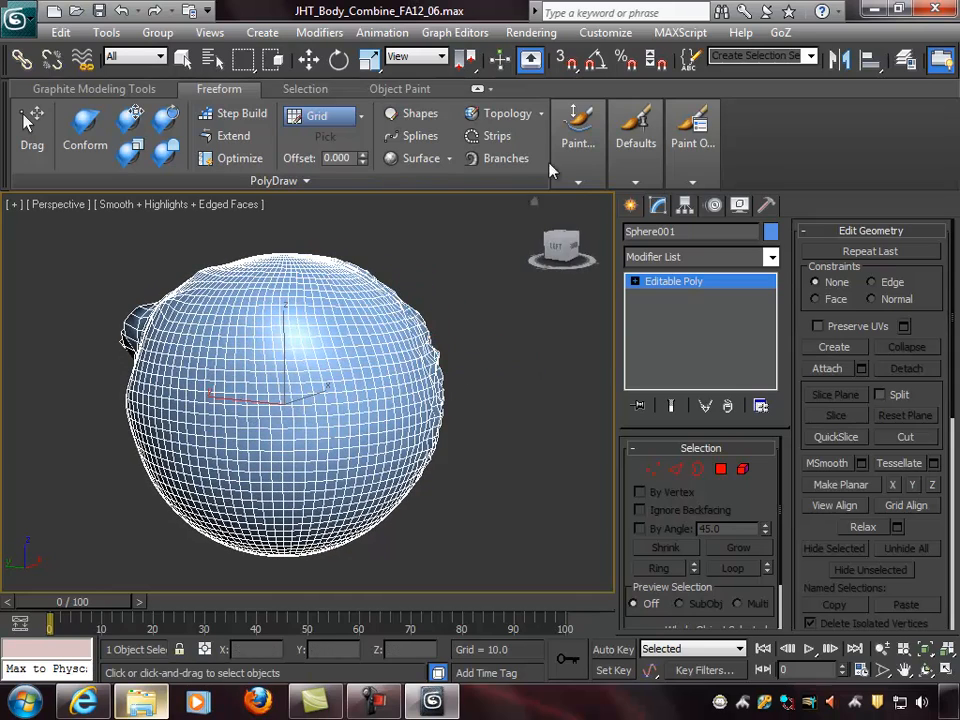
Step: Return to the Push/Pull brush and pull a shallow diagonal ridge across a smooth part of the sphere
mouse_move(577, 140)
click(310, 236)
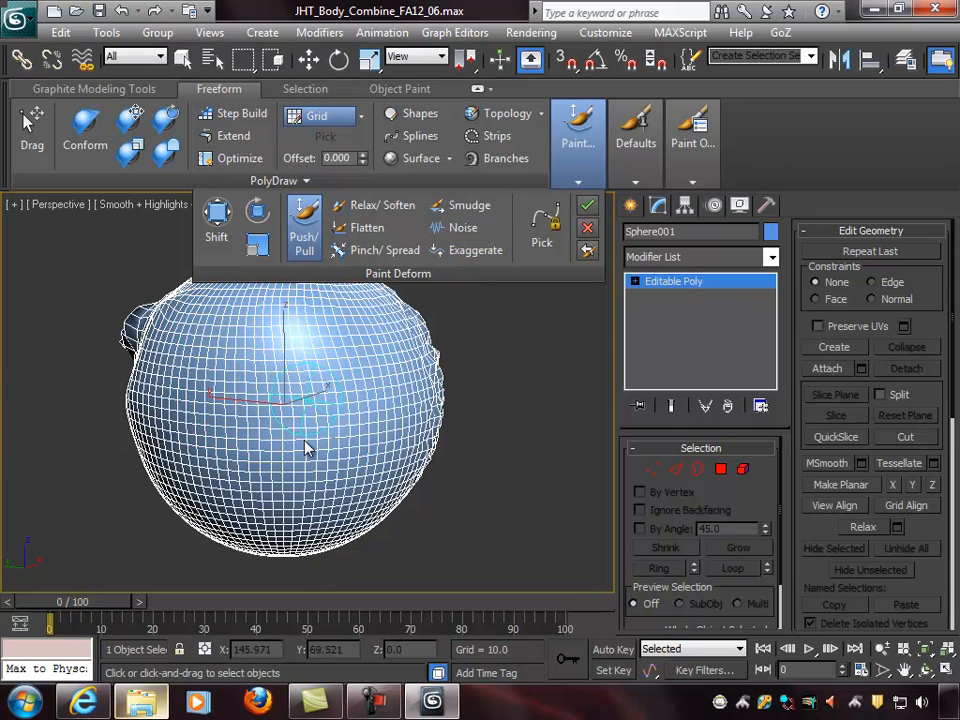
mouse_move(295, 388)
alt+middle_down()
mouse_move(364, 401)
mouse_move(376, 388)
alt+middle_up()
mouse_move(411, 360)
mouse_down()
mouse_move(347, 375)
mouse_move(418, 339)
mouse_move(300, 409)
mouse_move(416, 346)
mouse_move(405, 360)
mouse_up()
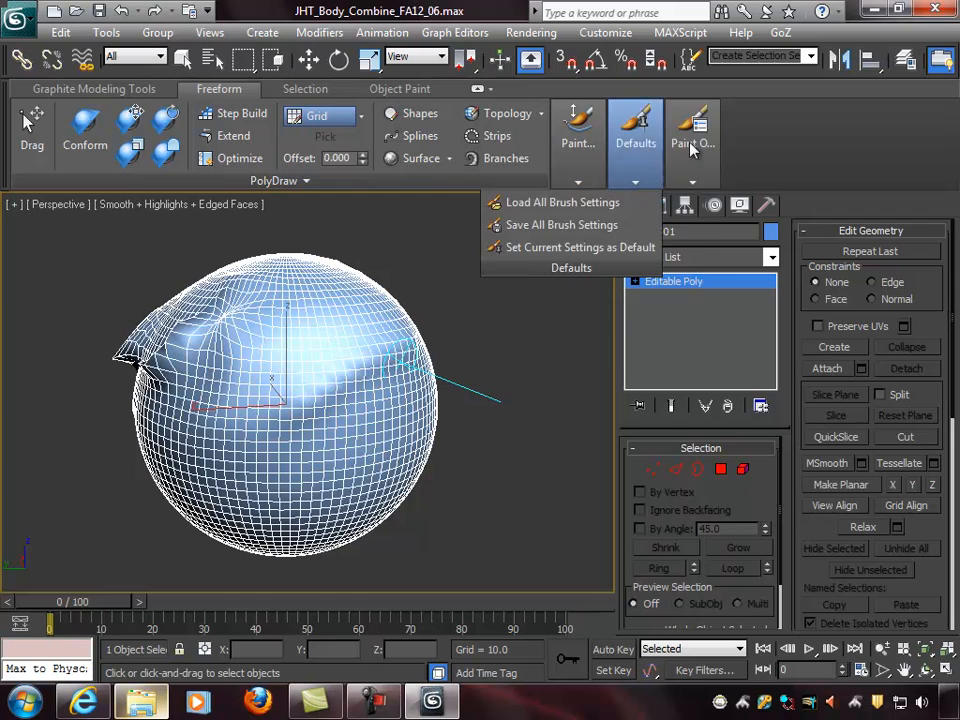
Step: Set the Push/Pull brush offset to 3.250 and pull several parallel diagonal ridges out of the sphere's left side
mouse_move(690, 147)
drag(699, 240, 709, 98)
drag(721, 27, 721, 24)
mouse_move(401, 336)
mouse_down()
mouse_move(298, 400)
mouse_move(394, 331)
mouse_move(347, 339)
mouse_move(410, 350)
mouse_up()
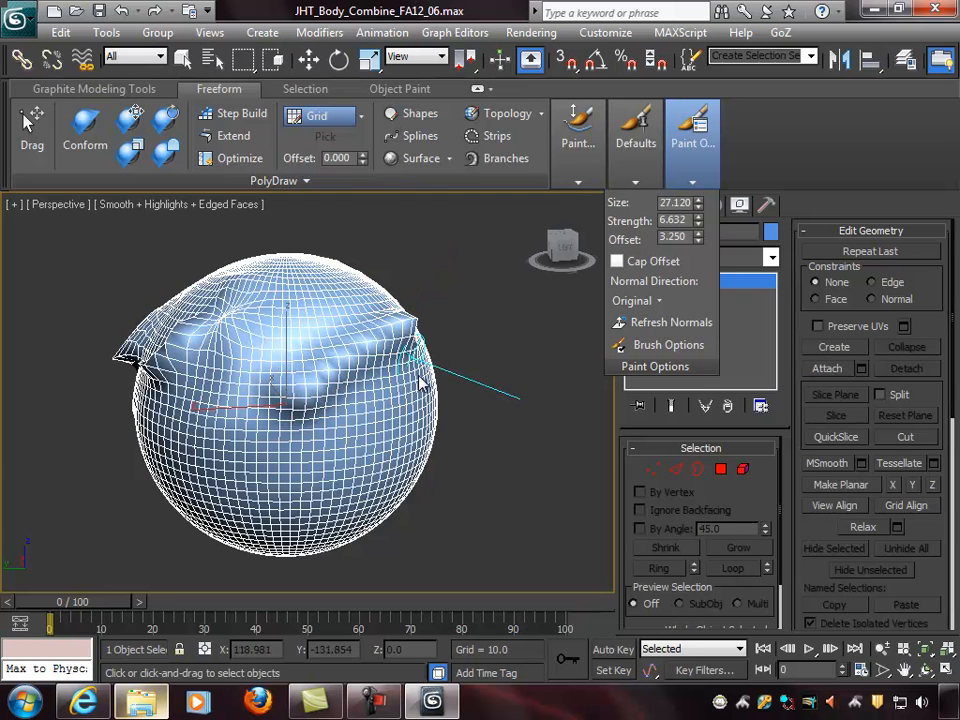
alt+middle_drag(421, 378, 394, 352)
mouse_move(390, 350)
mouse_down()
mouse_move(270, 388)
mouse_move(381, 340)
mouse_move(249, 386)
mouse_up()
mouse_move(405, 384)
alt+middle_down()
mouse_move(518, 373)
mouse_move(452, 368)
alt+middle_up()
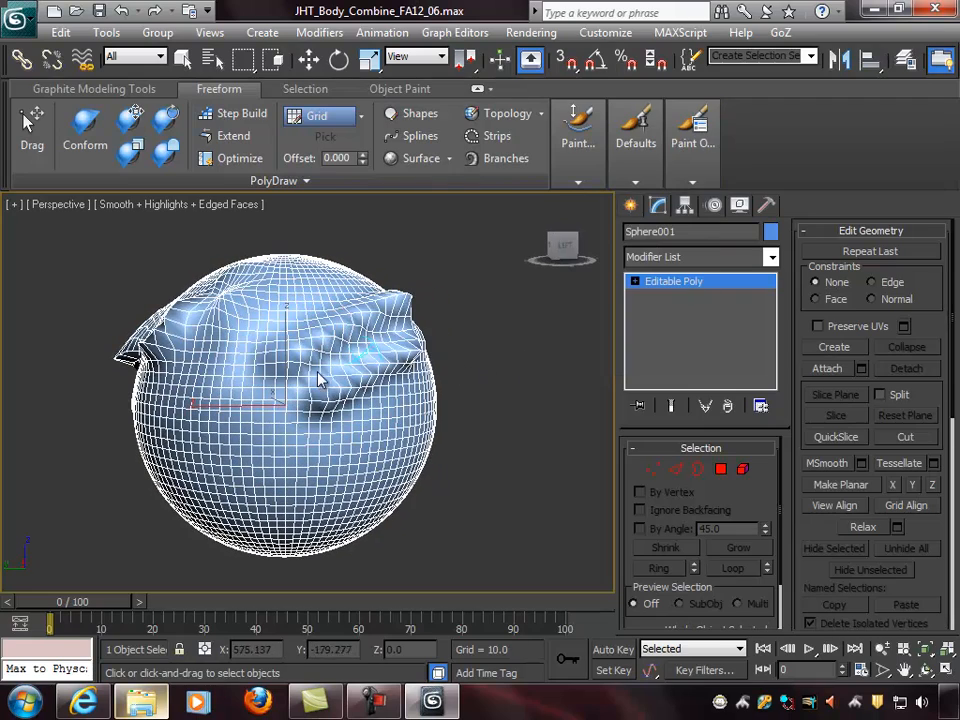
alt+middle_drag(394, 366, 493, 373)
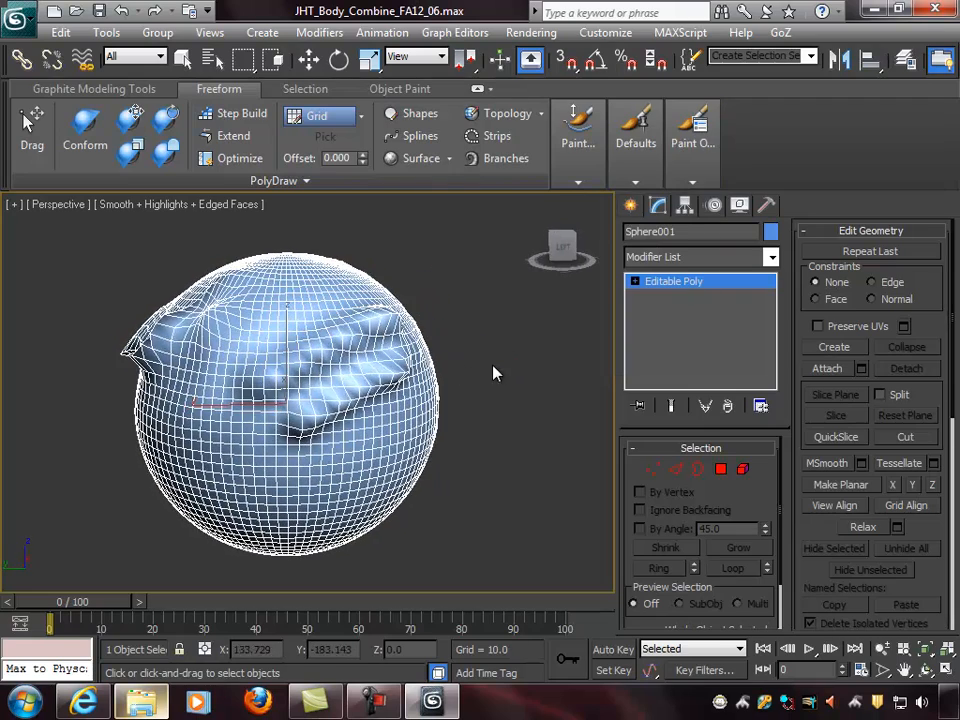
Step: Activate the Exaggerate brush and sharpen the parallel ridges into spiky, protruding folds
mouse_move(580, 150)
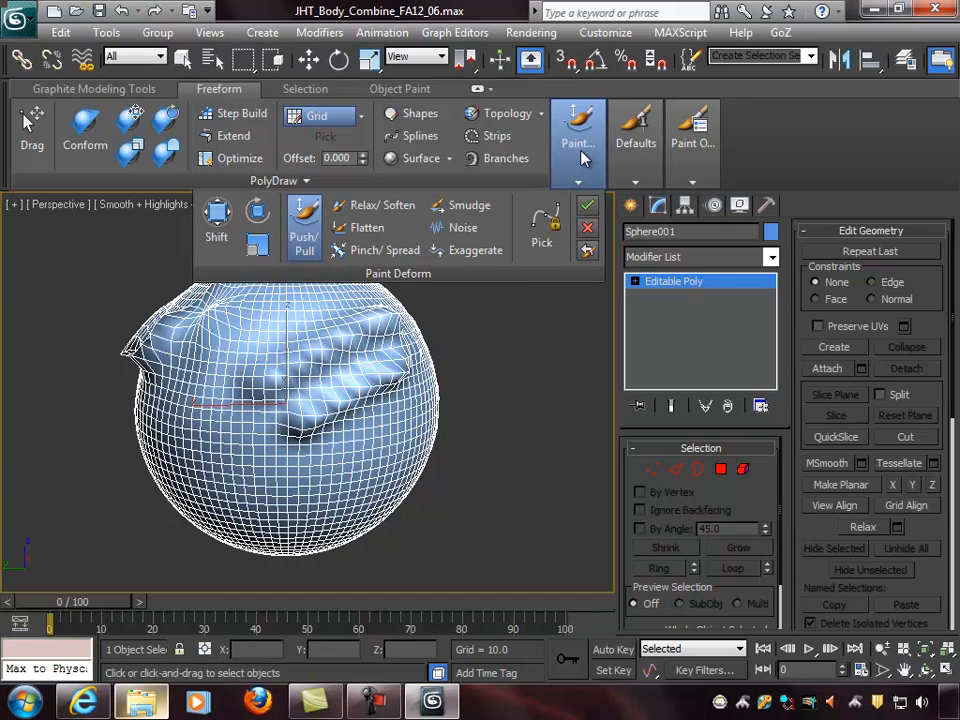
click(500, 253)
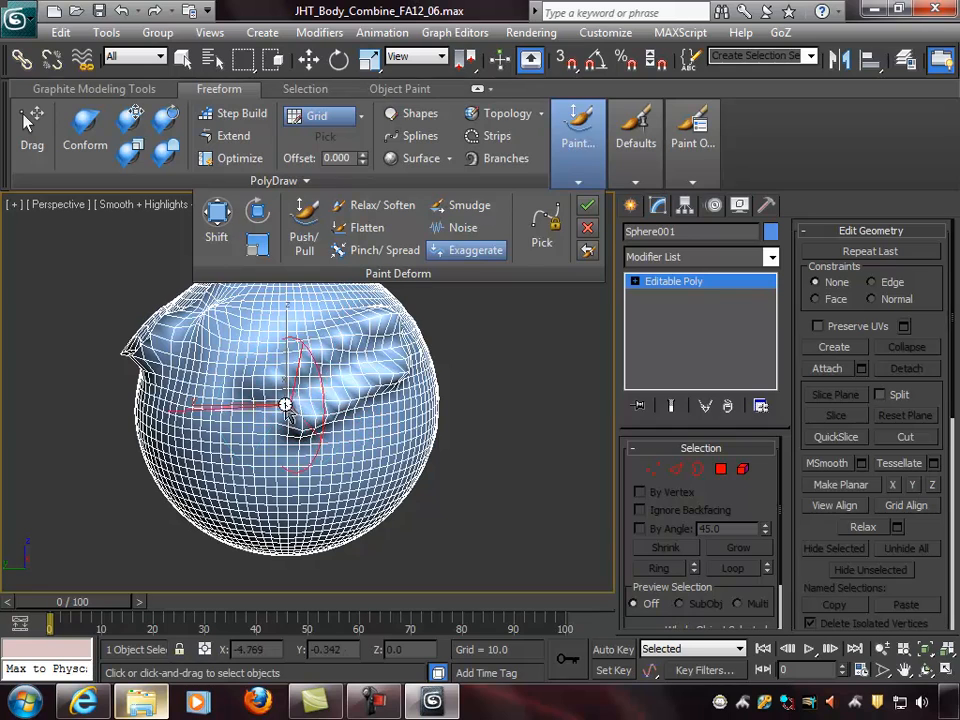
mouse_move(298, 406)
mouse_down()
mouse_move(388, 339)
mouse_move(277, 420)
mouse_move(345, 338)
mouse_move(396, 343)
mouse_up()
mouse_move(472, 418)
alt+middle_down()
mouse_move(405, 398)
mouse_move(429, 345)
mouse_move(520, 407)
alt+middle_up()
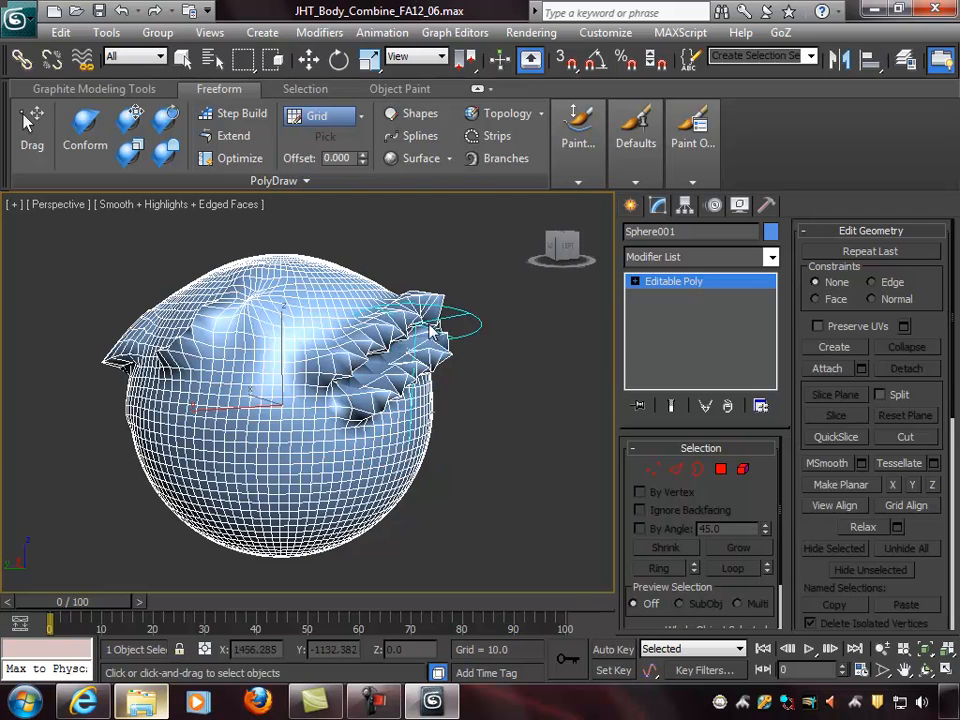
Step: Brush away the spiky folds and the distorted knob so the sphere's surface is rounded again
mouse_move(354, 369)
mouse_down()
mouse_move(418, 329)
mouse_move(407, 381)
mouse_move(422, 349)
mouse_move(386, 332)
mouse_move(396, 326)
mouse_move(371, 336)
mouse_move(219, 321)
mouse_move(197, 340)
mouse_move(274, 392)
mouse_move(392, 399)
mouse_move(122, 354)
mouse_move(180, 362)
mouse_up()
mouse_move(178, 353)
alt+middle_down()
mouse_move(377, 377)
mouse_move(445, 370)
alt+middle_up()
drag(295, 362, 205, 355)
alt+middle_drag(465, 362, 359, 349)
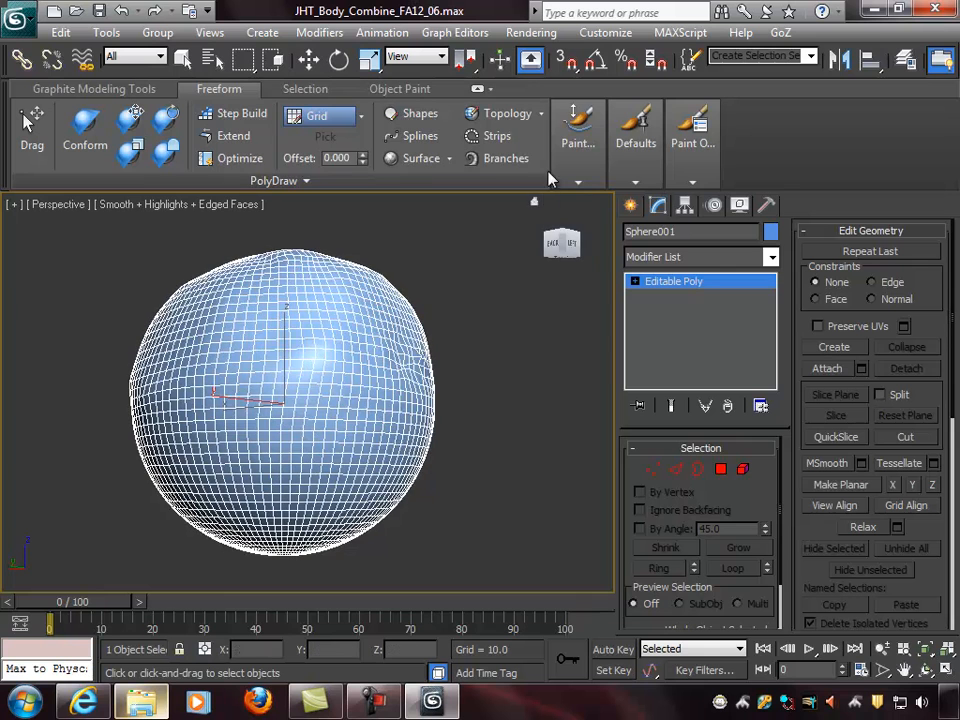
Step: Leave the Exaggerate brush, switch to the Move tool and delete the test sphere
click(566, 150)
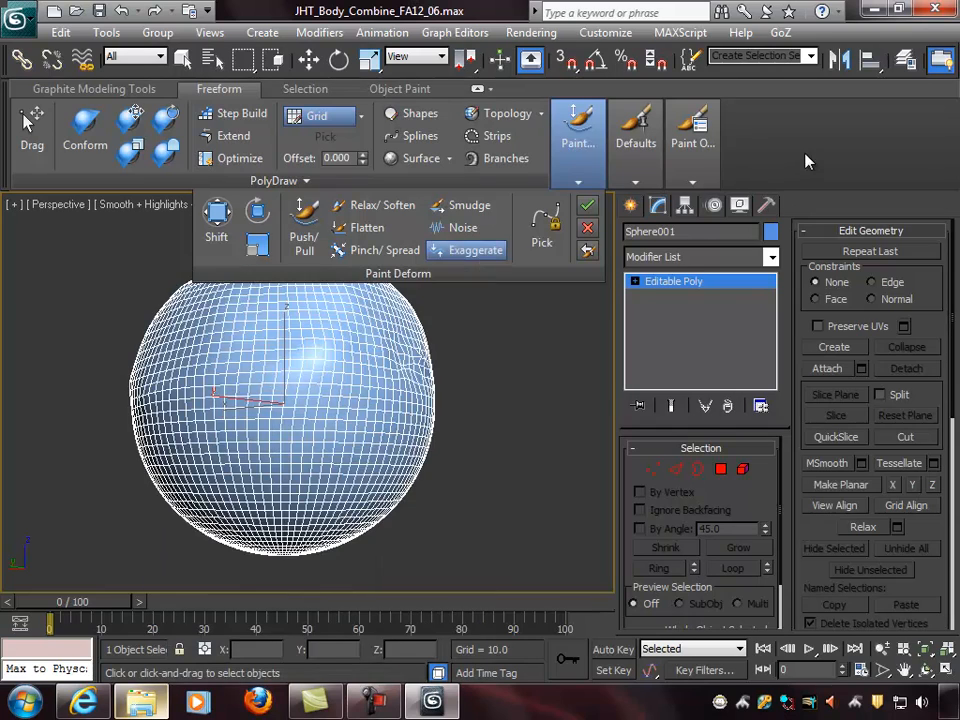
mouse_move(418, 304)
alt+middle_down()
mouse_move(388, 351)
mouse_move(414, 340)
mouse_move(375, 328)
alt+middle_up()
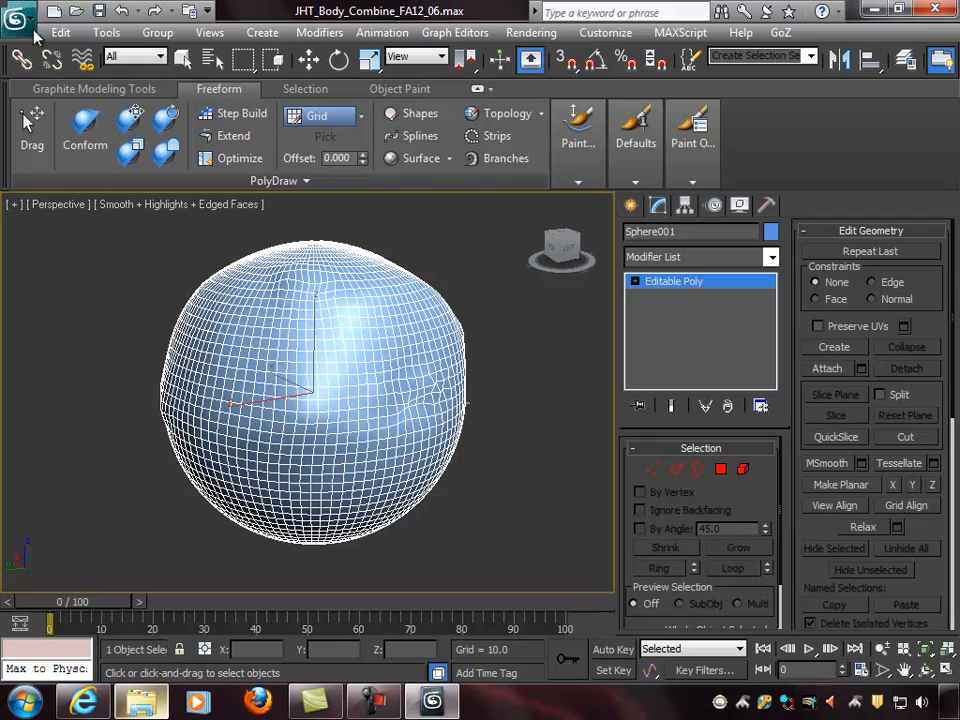
key(w)
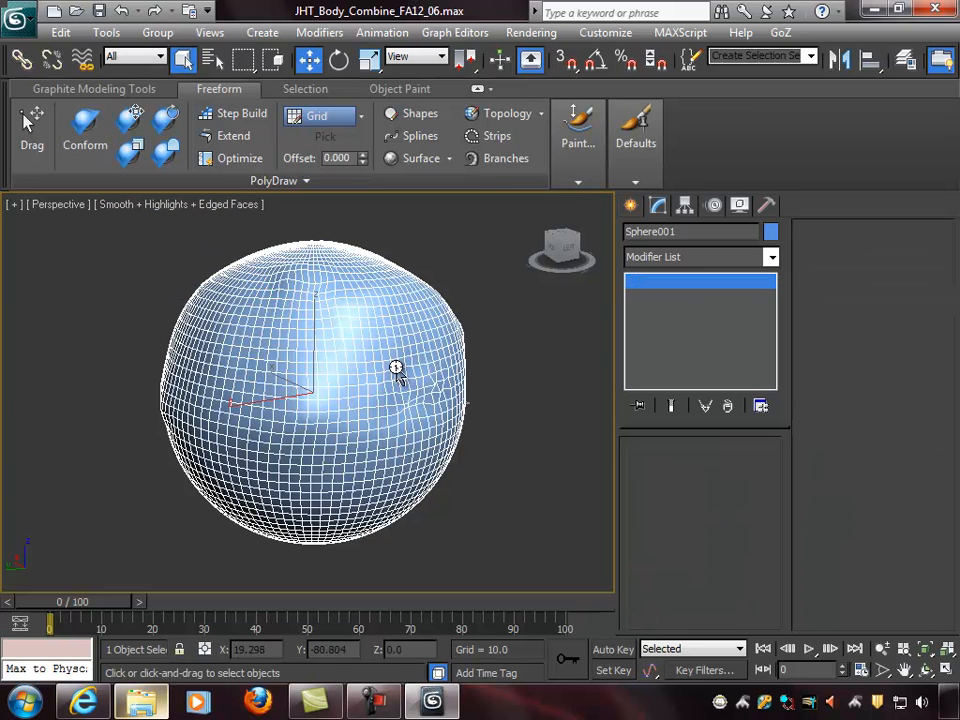
key(Delete)
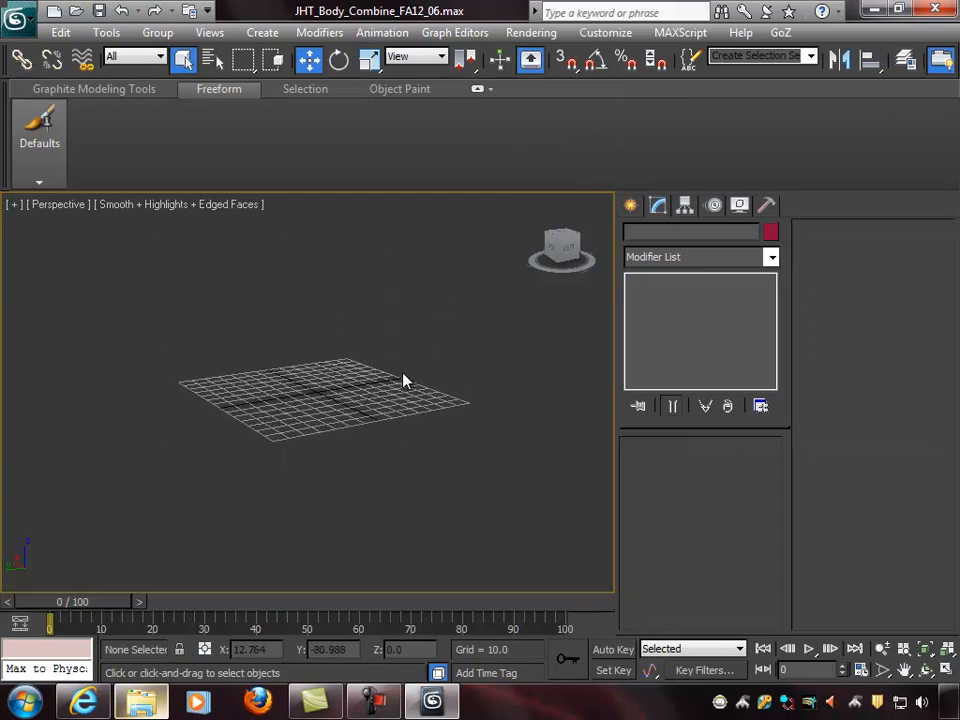
Step: Unhide all objects and delete the large and small crossed reference planes around the body
right_click(344, 291)
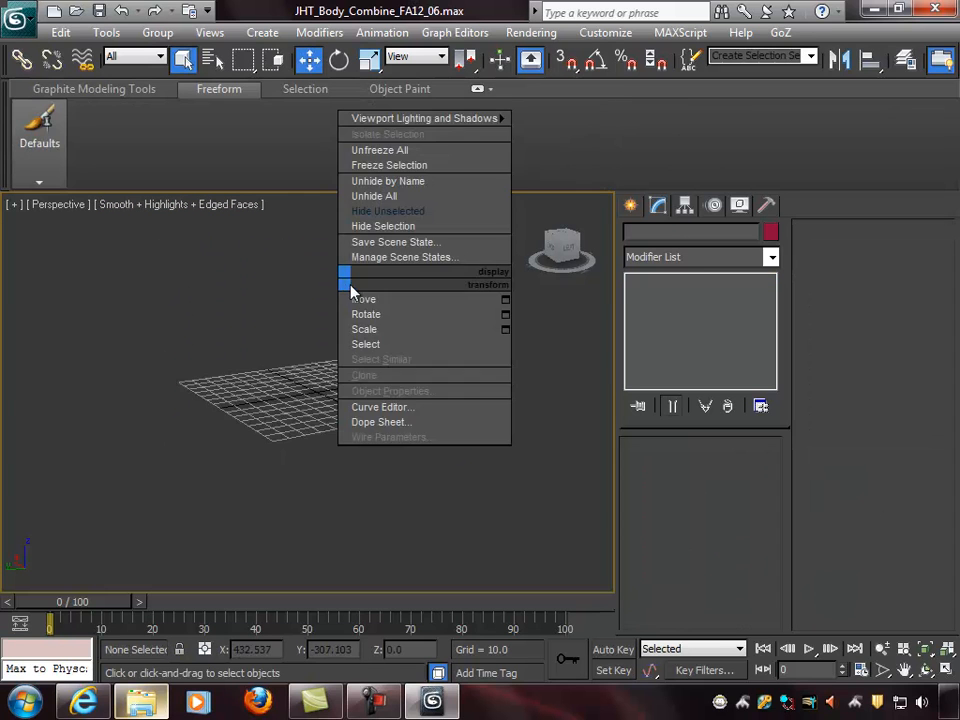
click(405, 197)
alt+middle_drag(482, 289, 424, 354)
click(466, 283)
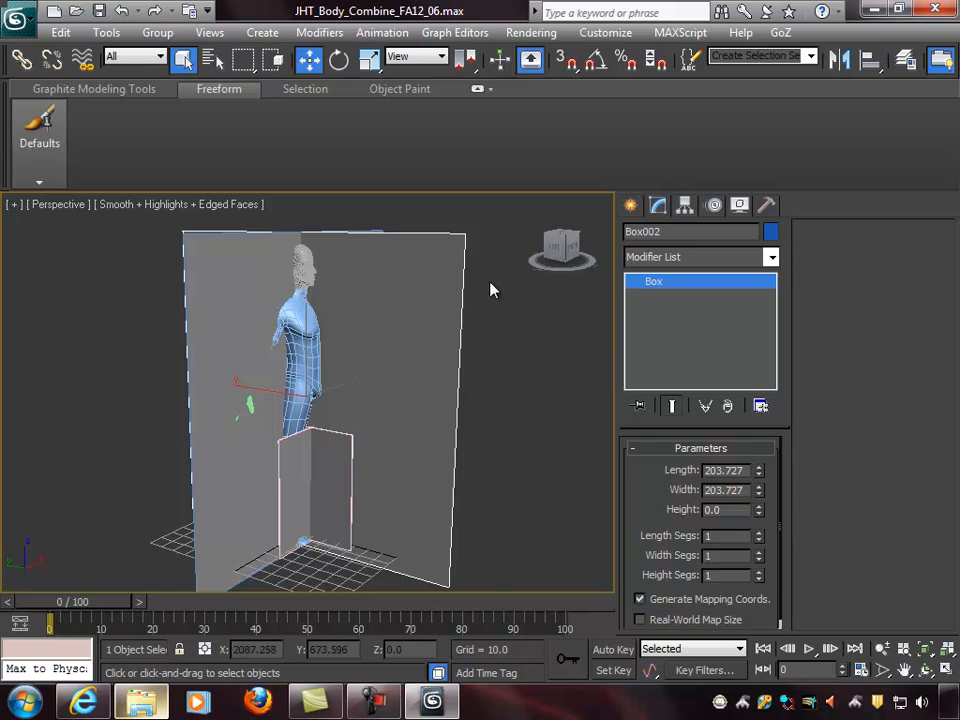
key(Delete)
click(350, 426)
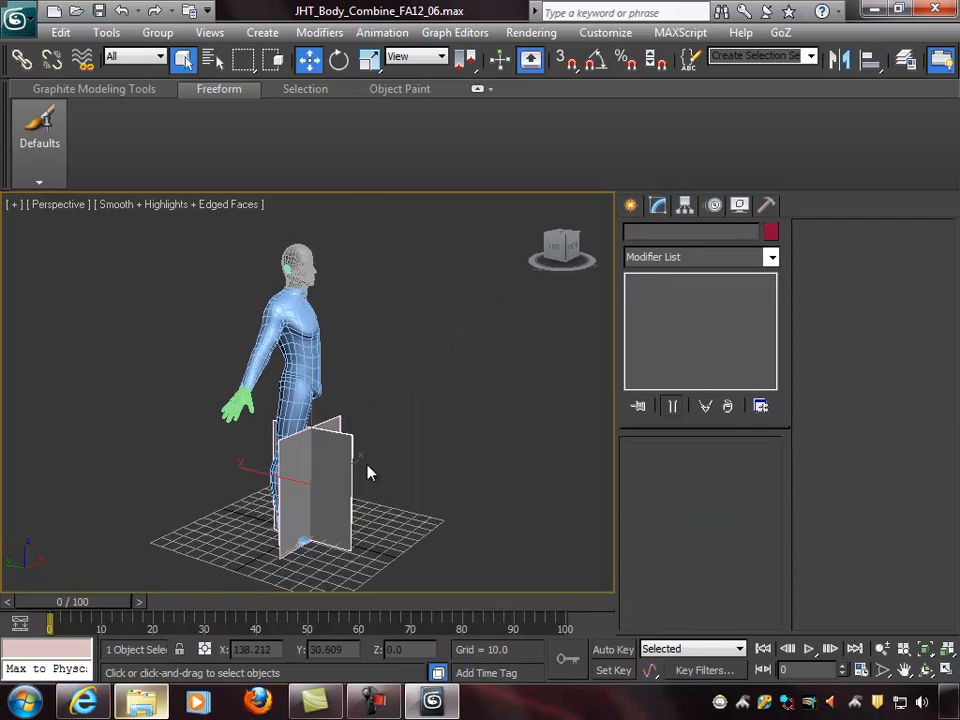
key(Delete)
Step: Select the body mesh for sculpting and look through its Edit Geometry options
alt+middle_drag(461, 362, 317, 342)
click(300, 335)
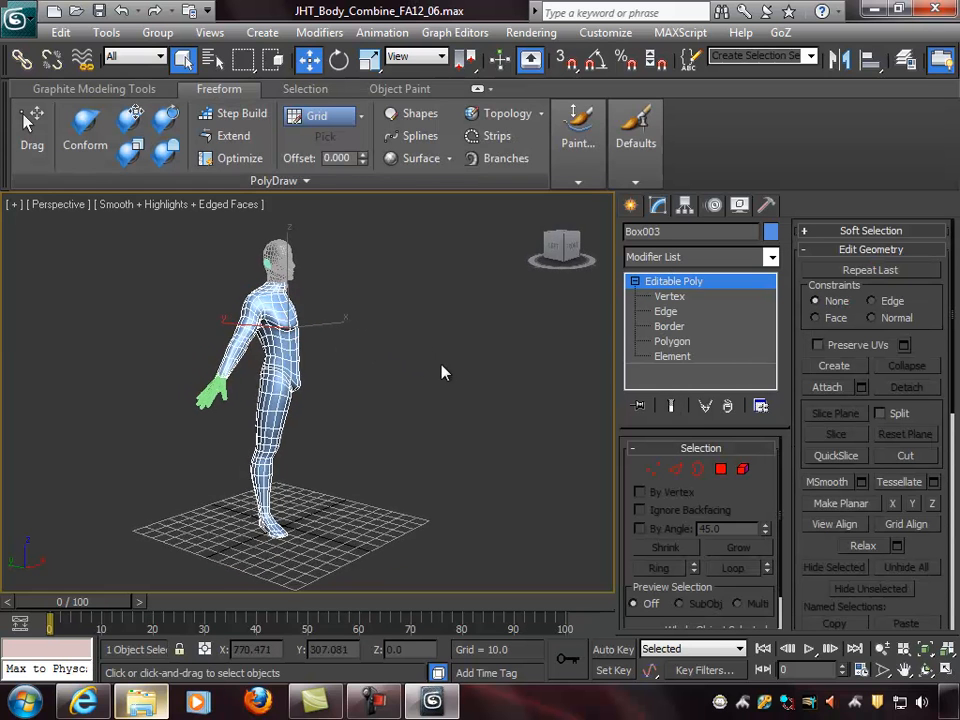
click(578, 135)
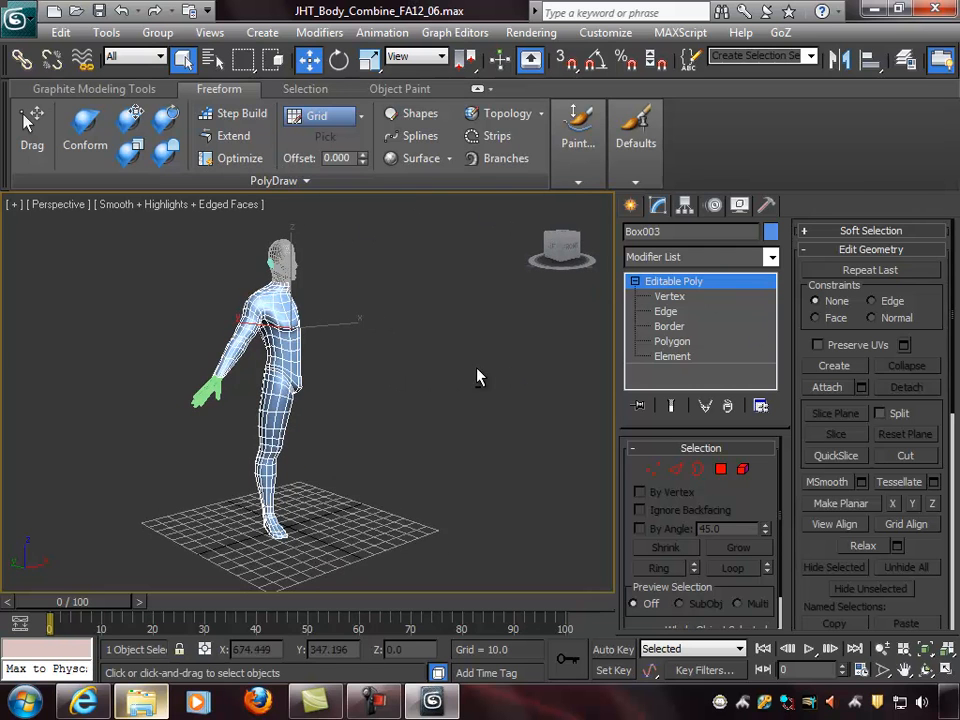
drag(942, 345, 936, 276)
scroll(330, 410, up, 10)
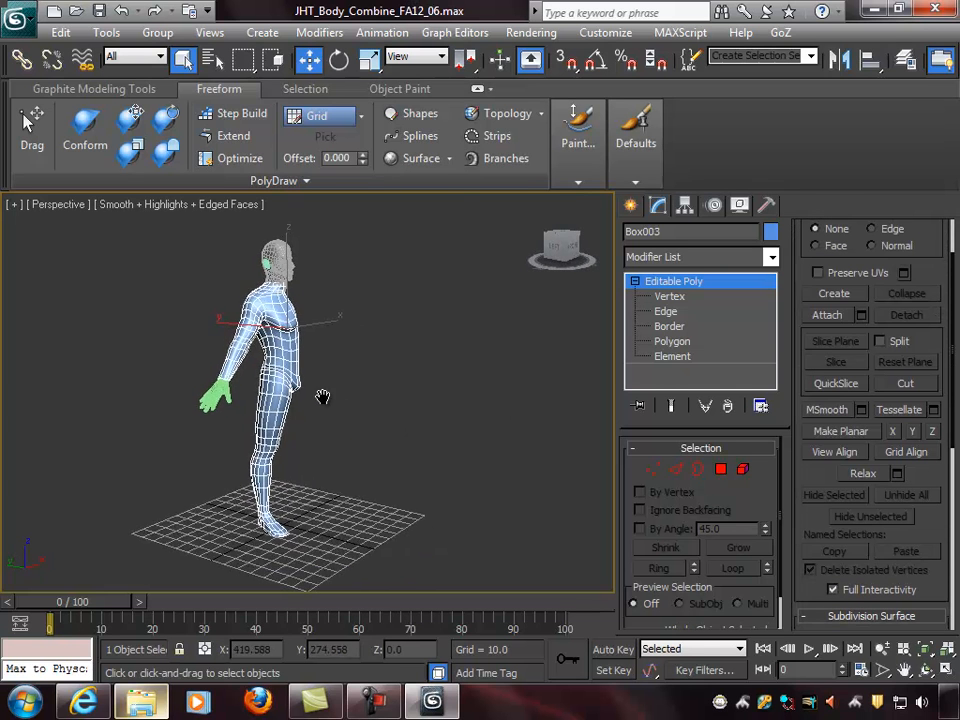
Step: Start the Push/Pull paint brush on the body mesh, adjust its size and strength over the chest, and leave the brush
alt+middle_drag(397, 433, 347, 292)
alt+middle_drag(248, 205, 419, 319)
scroll(423, 331, down, 3)
click(578, 125)
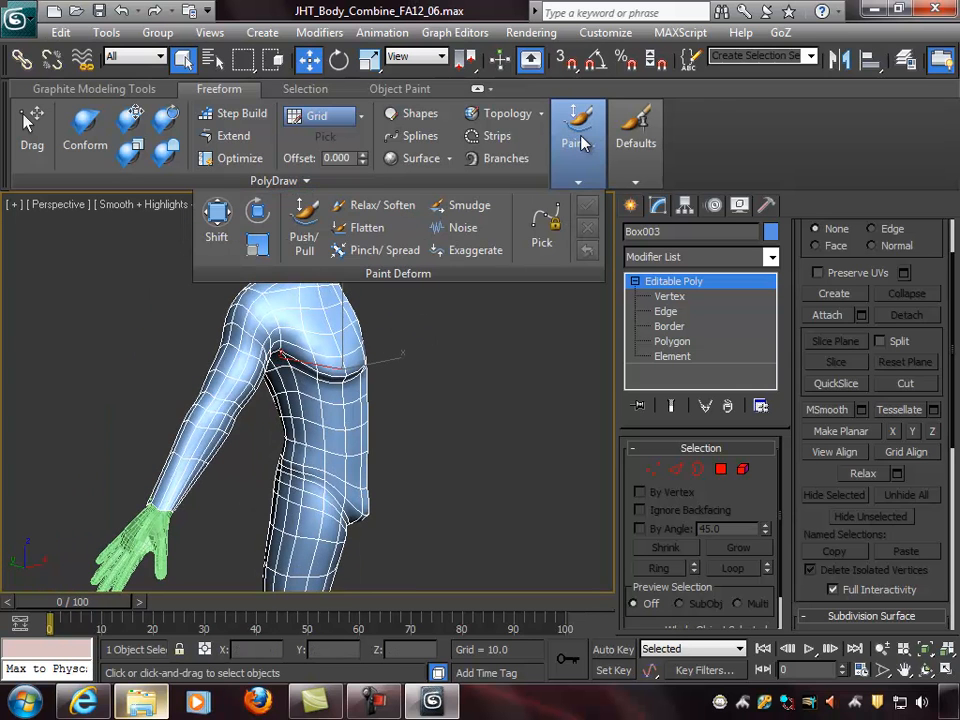
click(305, 220)
mouse_move(307, 328)
ctrl+shift+mouse_down()
mouse_move(315, 328)
mouse_move(340, 570)
mouse_move(332, 433)
mouse_move(340, 393)
ctrl+shift+mouse_up()
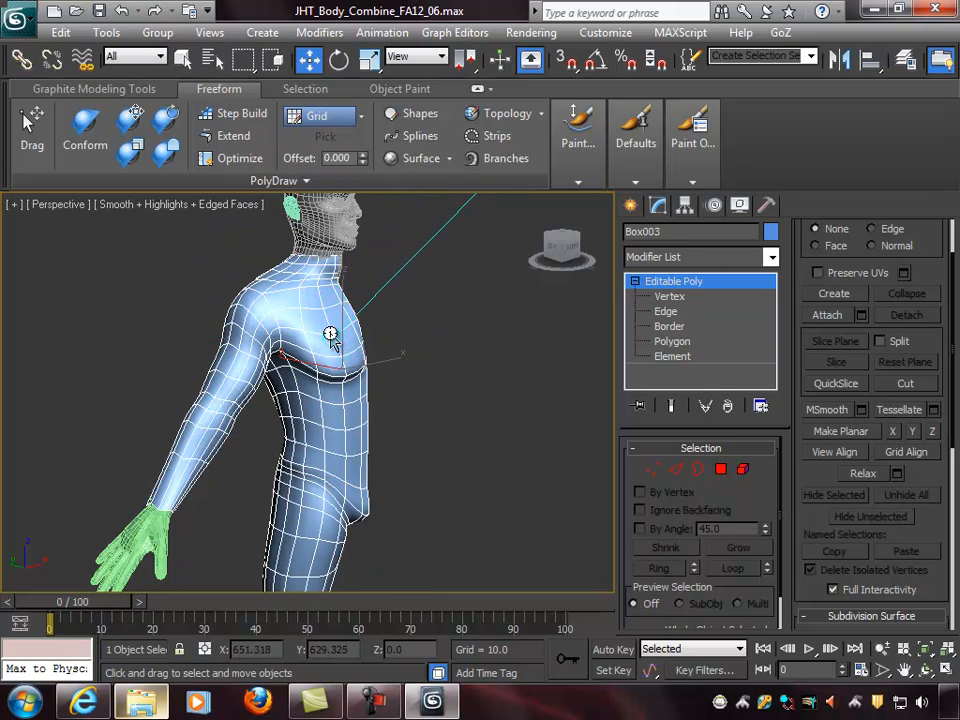
alt+shift+drag(341, 332, 341, 340)
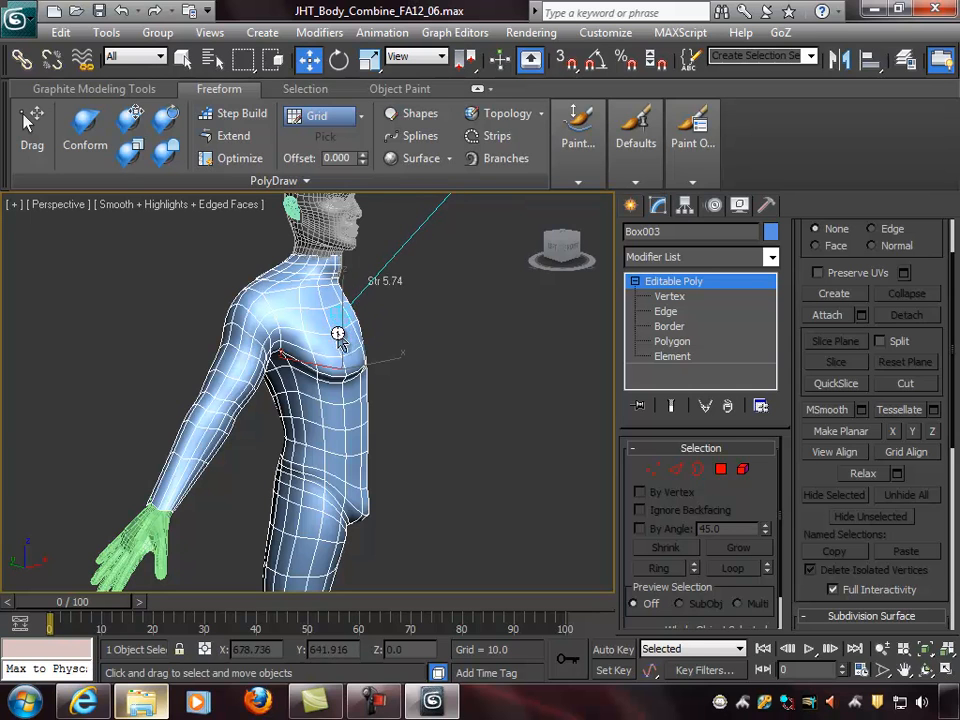
alt+shift+drag(332, 433, 340, 428)
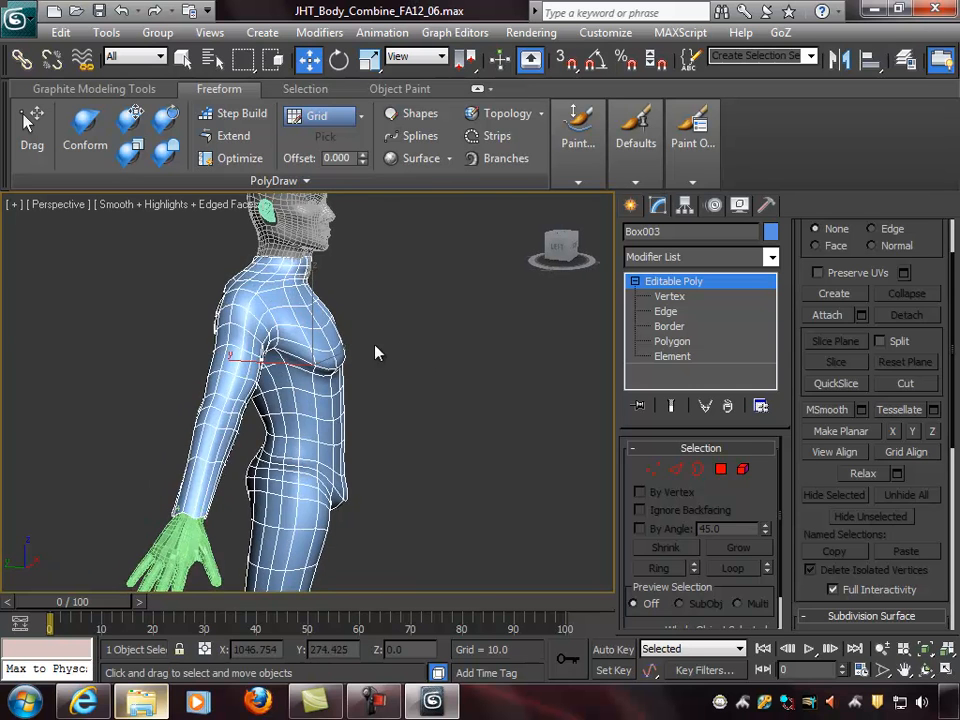
scroll(377, 345, up, 8)
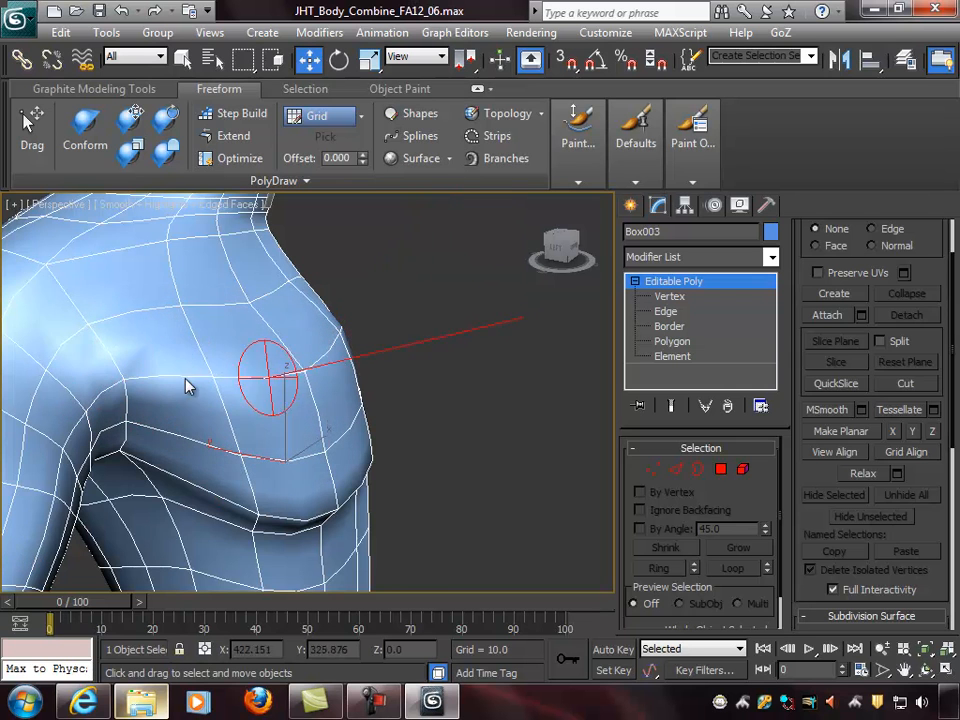
alt+middle_drag(268, 392, 187, 377)
scroll(187, 377, down, 3)
alt+middle_drag(276, 375, 370, 397)
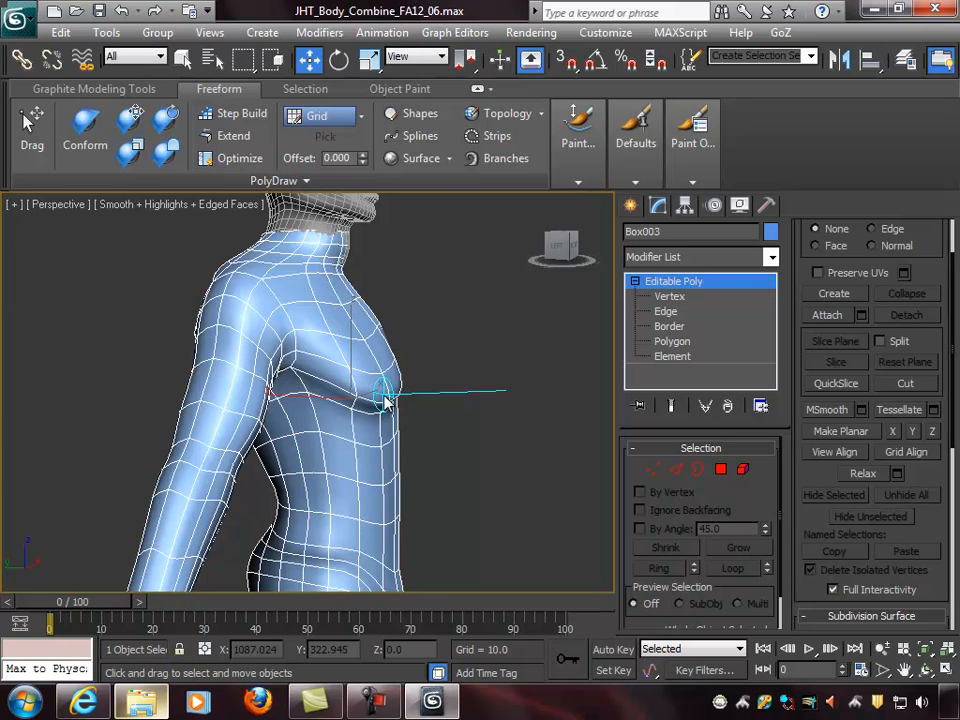
scroll(386, 400, down, 5)
mouse_move(403, 424)
alt+middle_down()
mouse_move(375, 444)
mouse_move(375, 377)
mouse_move(430, 379)
alt+middle_up()
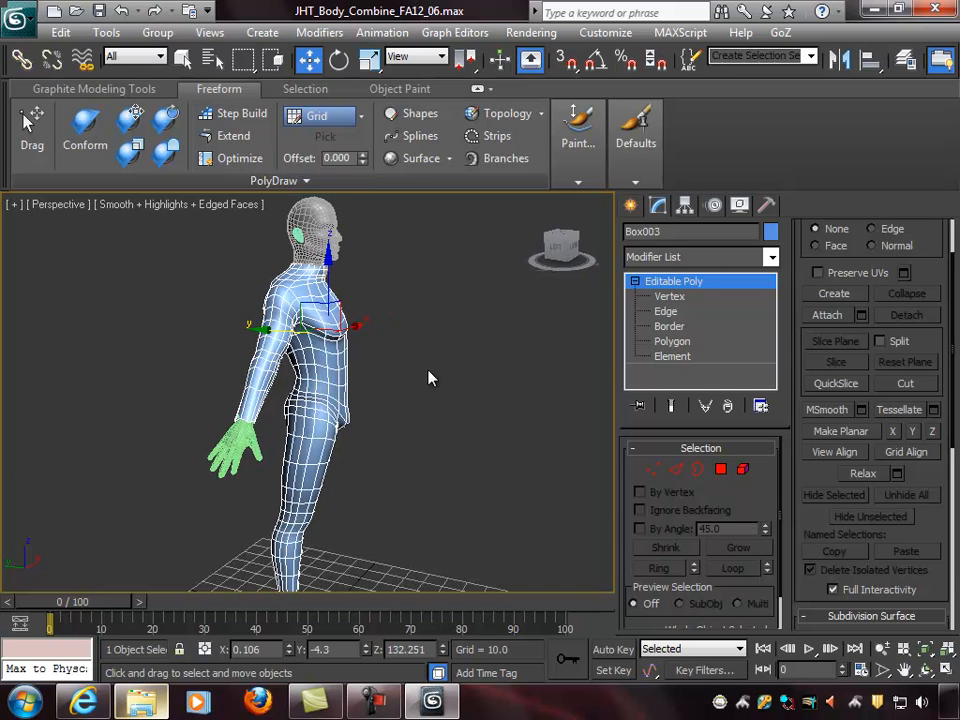
Step: Turn off NURMS subdivision for the body mesh so its low-poly cage is displayed
drag(929, 272, 946, 405)
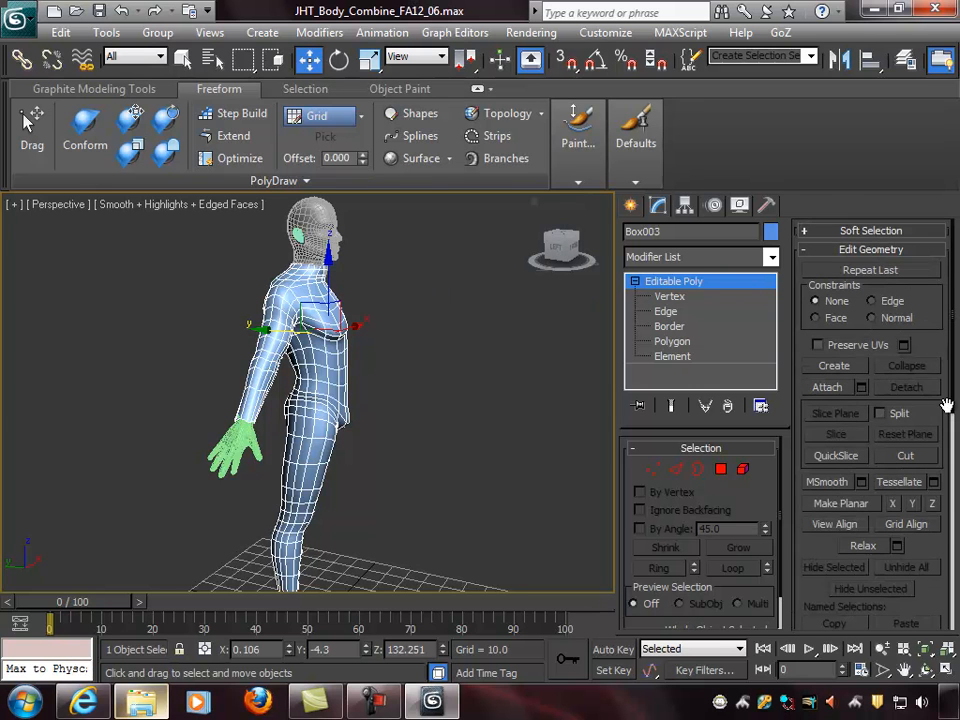
scroll(943, 330, down, 5)
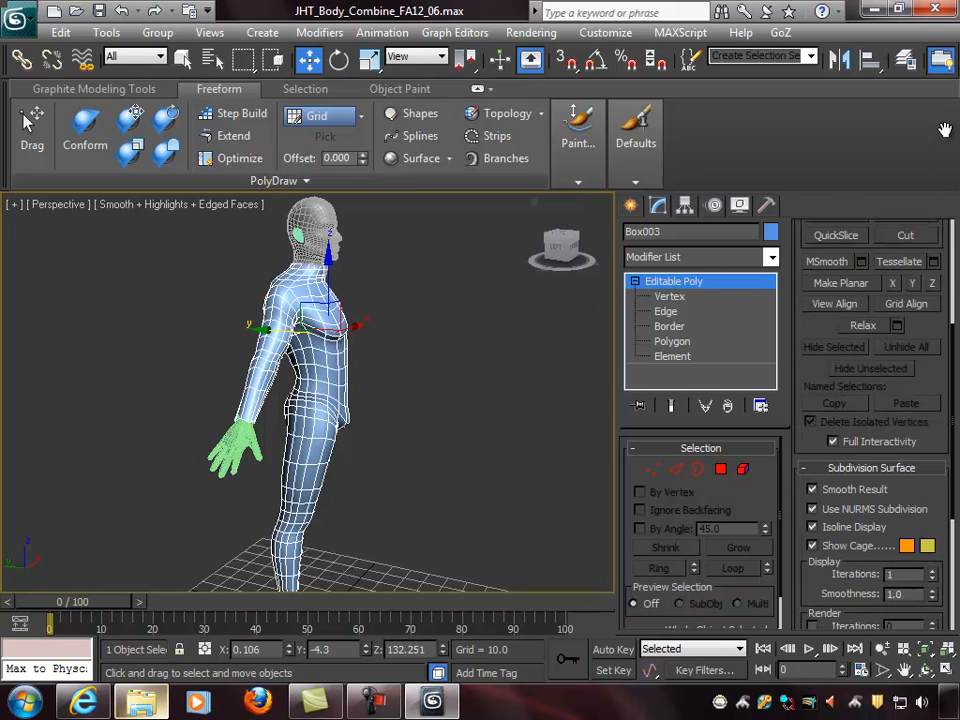
click(828, 506)
alt+middle_drag(437, 379, 418, 361)
middle_drag(421, 418, 440, 370)
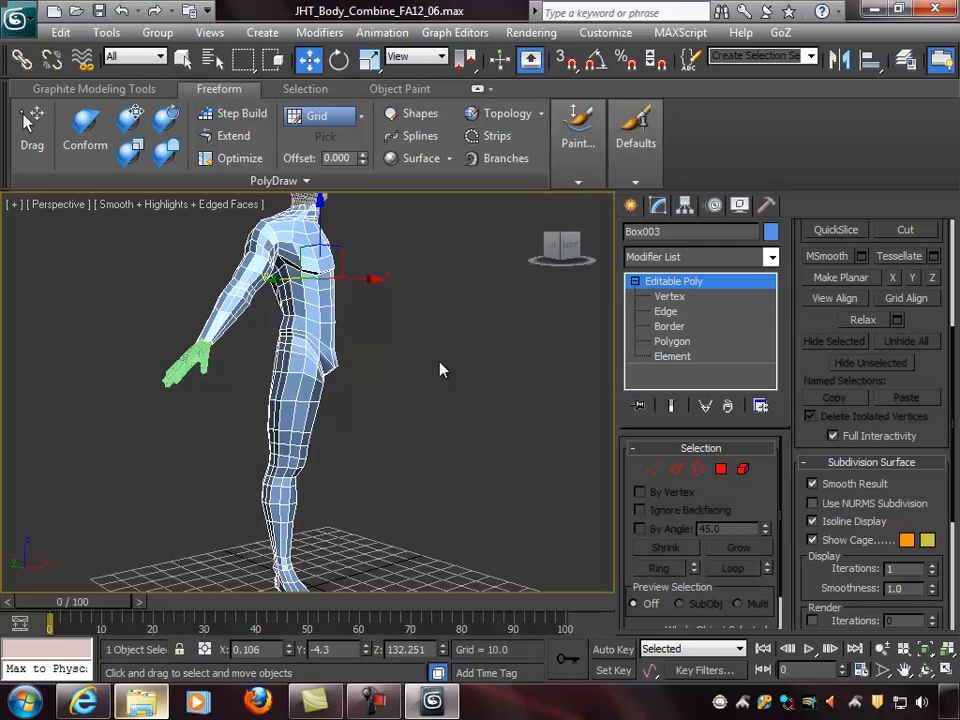
mouse_move(397, 322)
alt+middle_down()
mouse_move(360, 369)
mouse_move(213, 253)
mouse_move(262, 267)
mouse_move(242, 300)
alt+middle_up()
scroll(362, 345, up, 6)
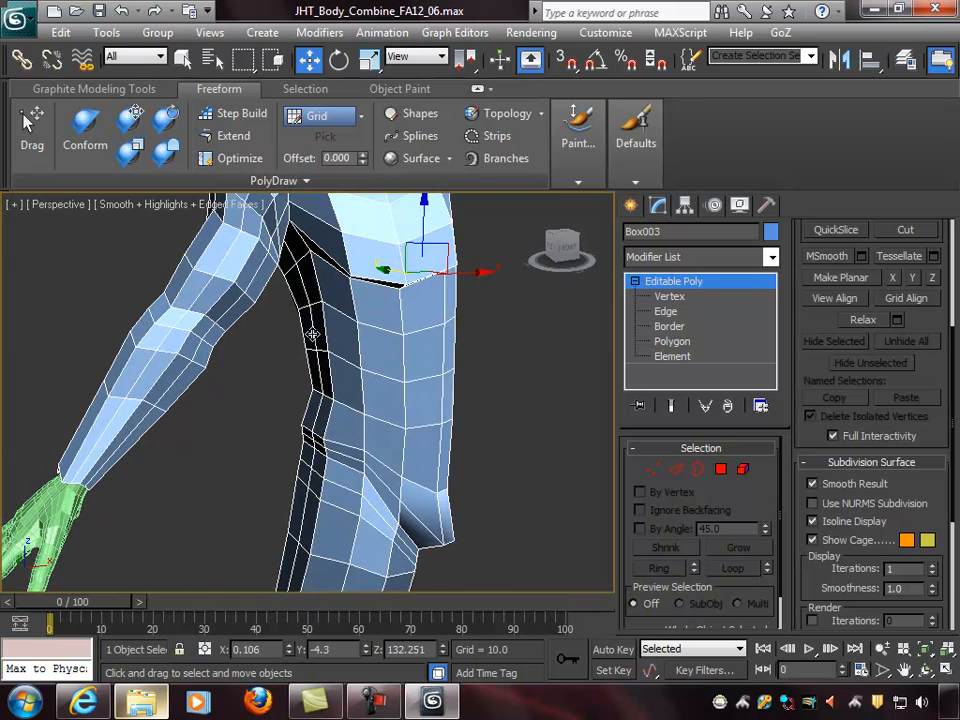
scroll(327, 320, down, 5)
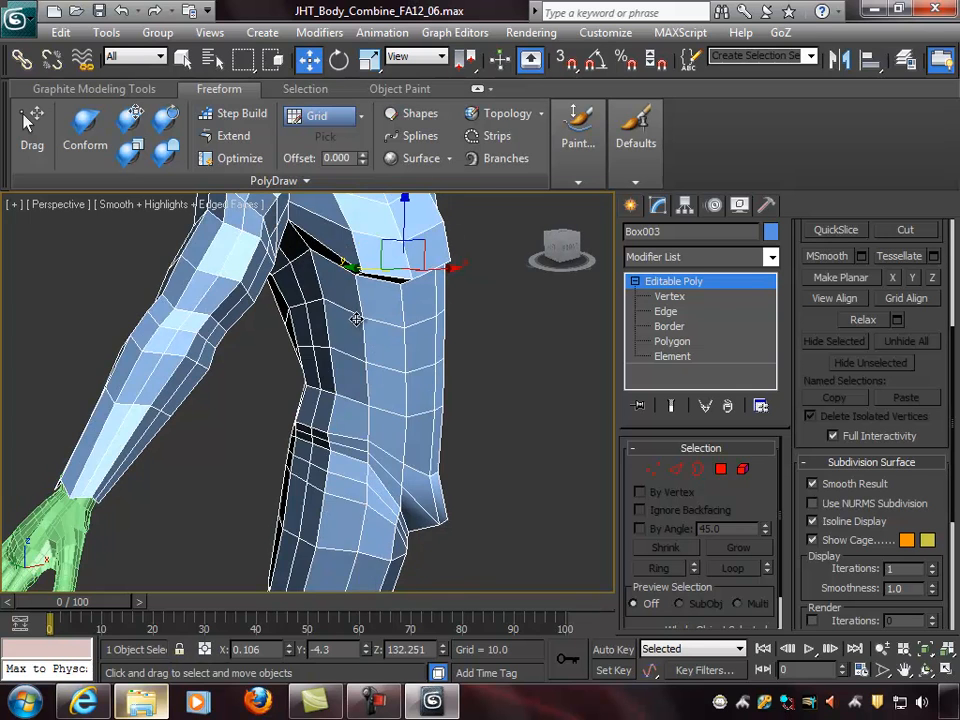
mouse_move(353, 375)
alt+middle_down()
mouse_move(281, 377)
mouse_move(336, 373)
alt+middle_up()
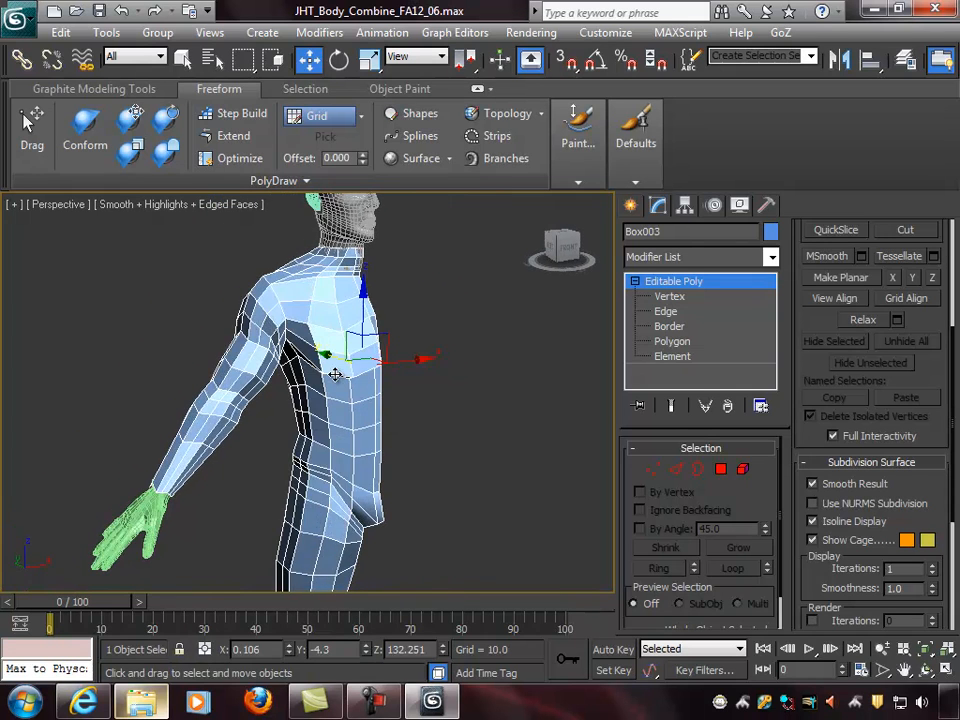
Step: Start editing edges and add an edge loop around the upper arm by connecting its lengthwise edge ring
scroll(283, 394, up, 3)
click(676, 470)
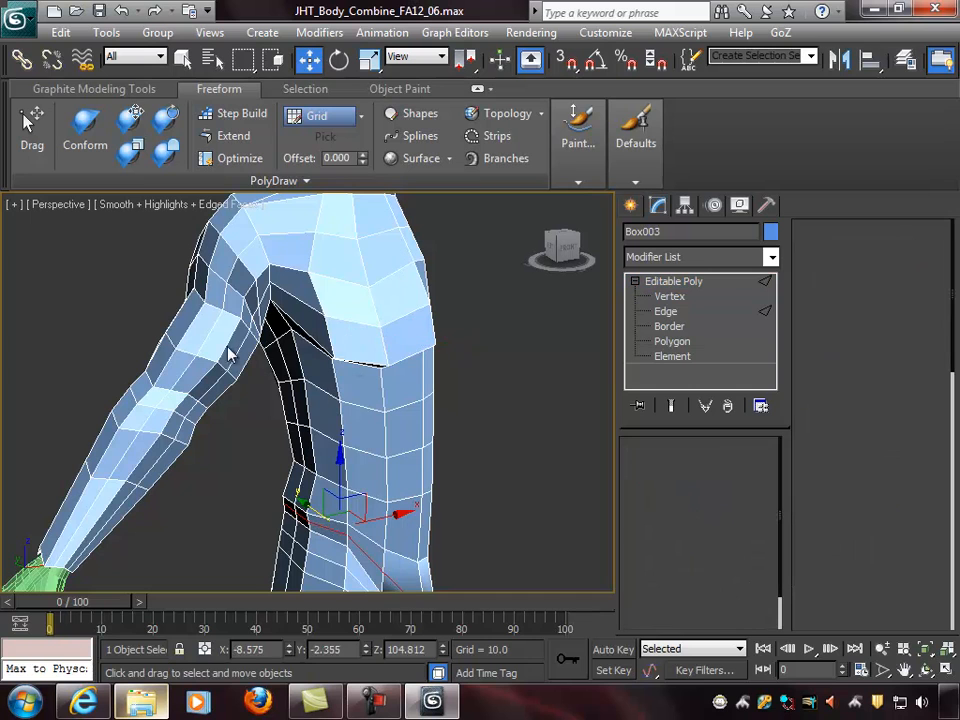
click(209, 338)
alt+middle_drag(279, 343, 390, 385)
scroll(541, 485, down, 1)
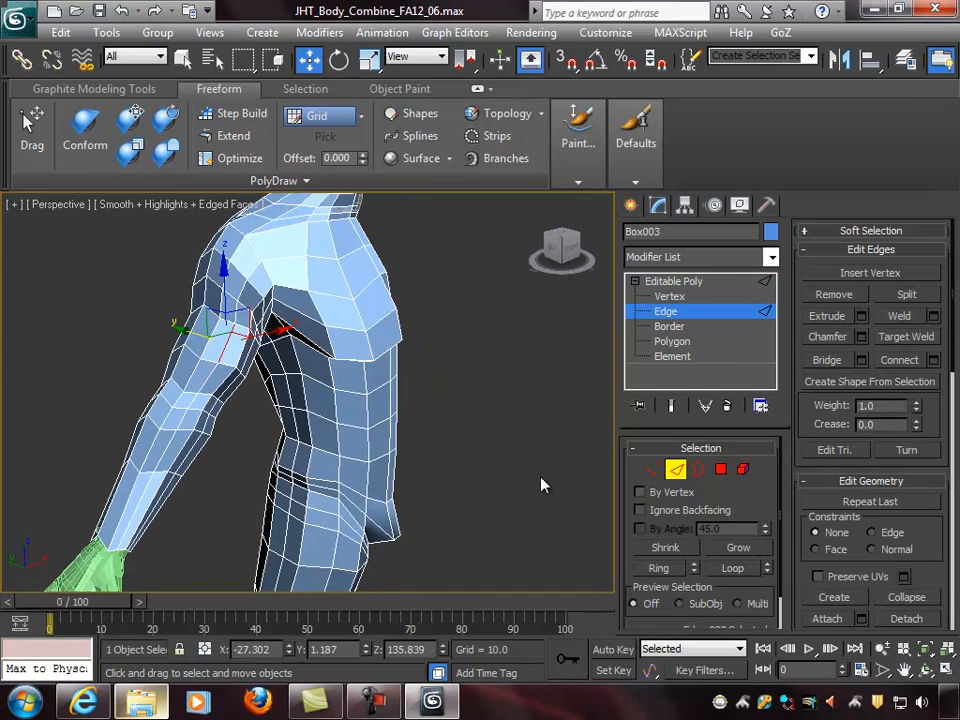
click(673, 568)
mouse_move(300, 420)
alt+middle_down()
mouse_move(338, 420)
mouse_move(310, 400)
alt+middle_up()
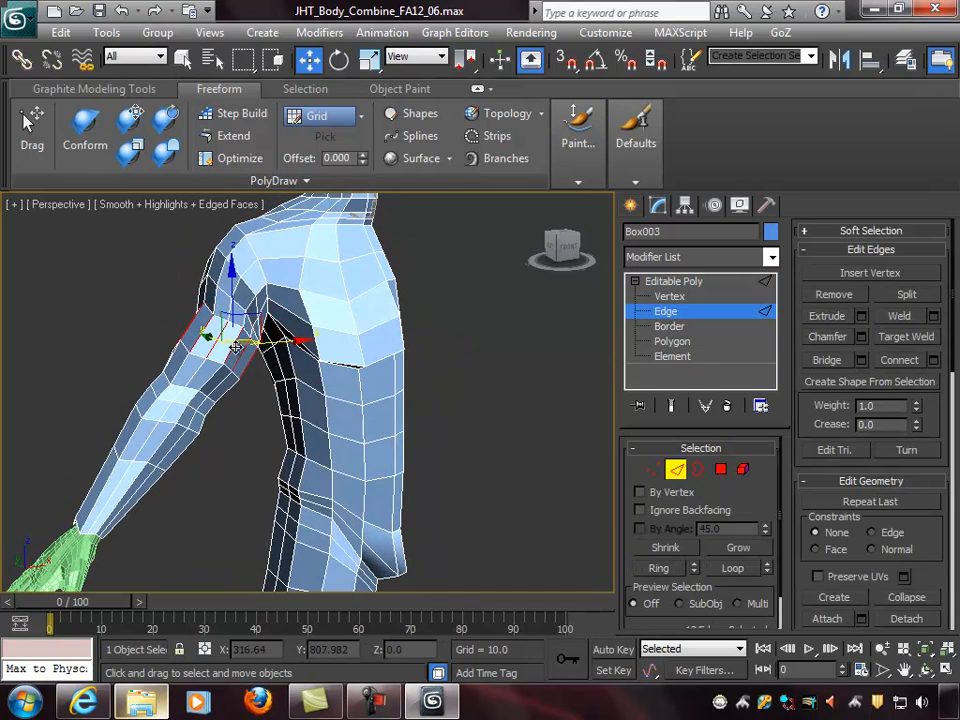
click(906, 362)
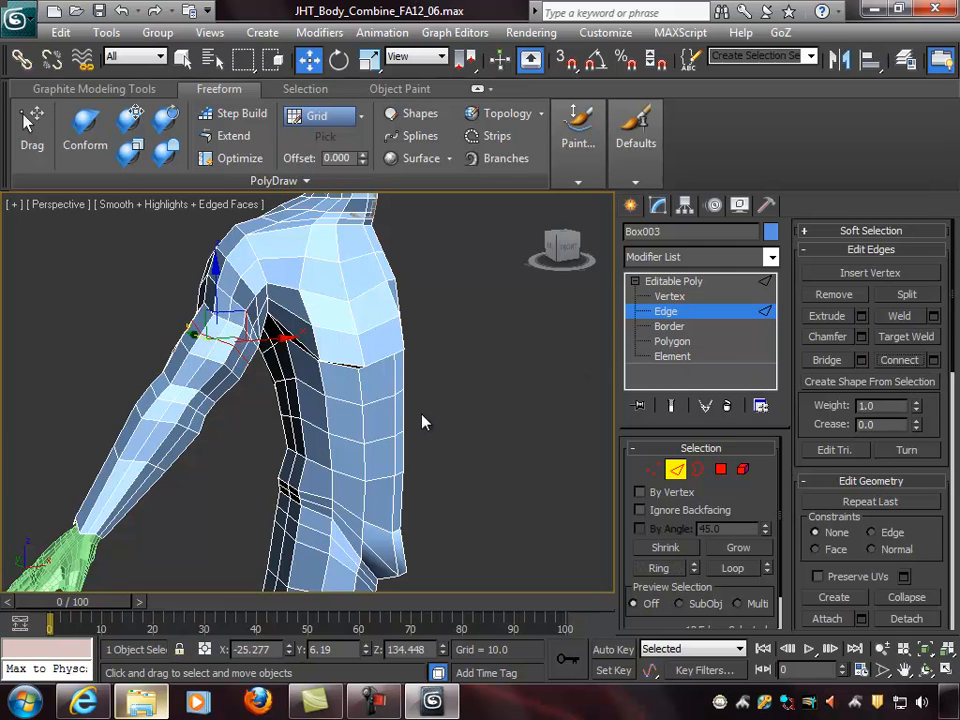
Step: Connect the edge ring just above the elbow to add another loop around the upper arm
alt+middle_drag(424, 420, 290, 442)
click(287, 361)
alt+middle_drag(287, 361, 219, 346)
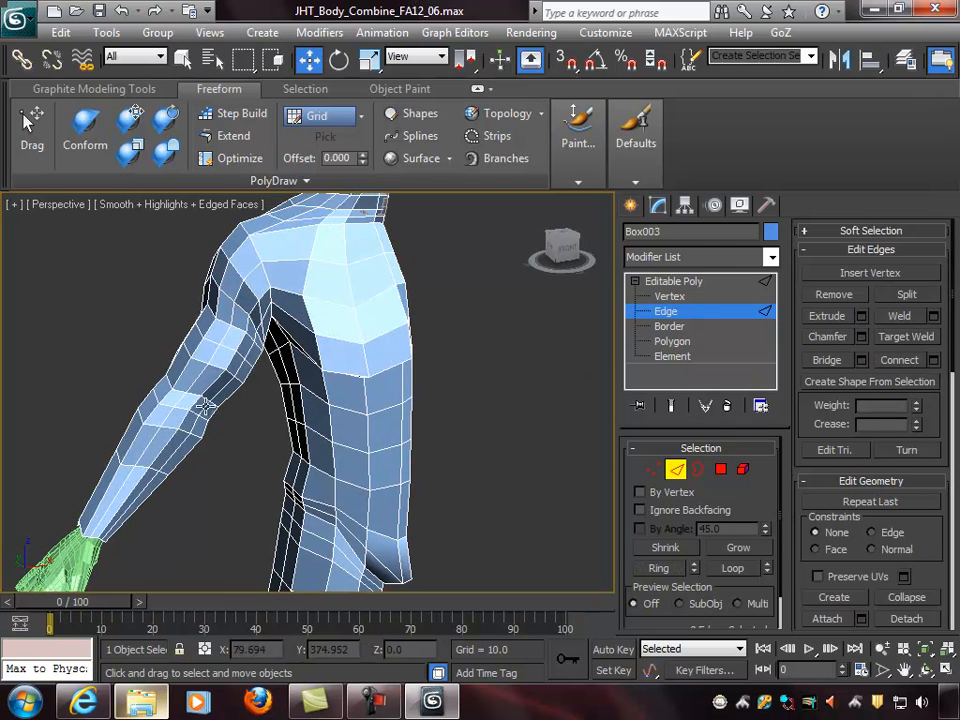
click(198, 384)
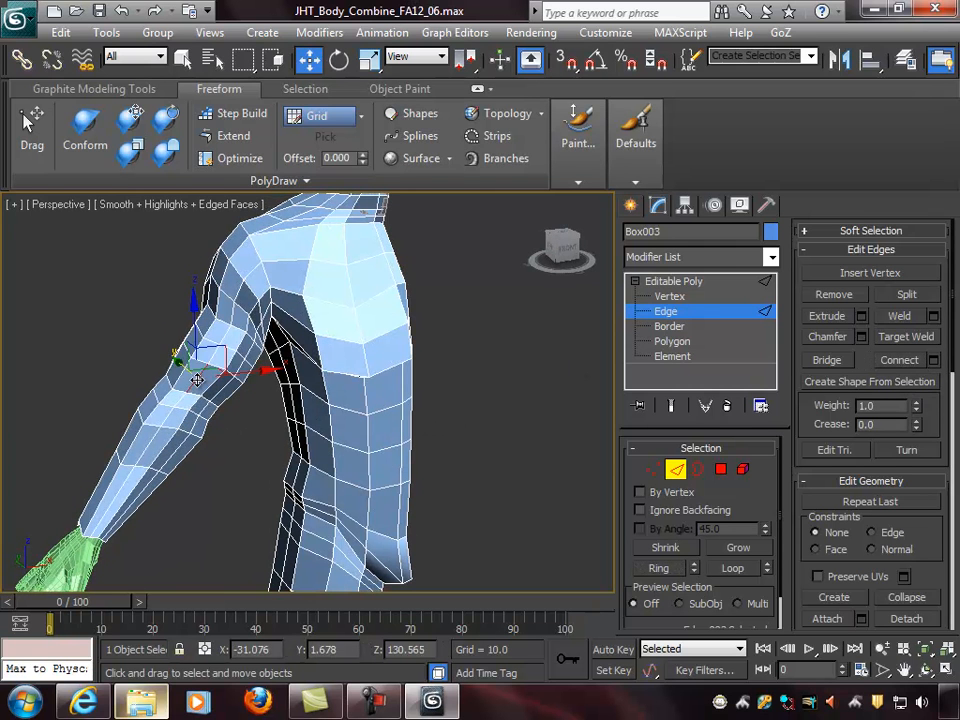
click(666, 568)
click(898, 360)
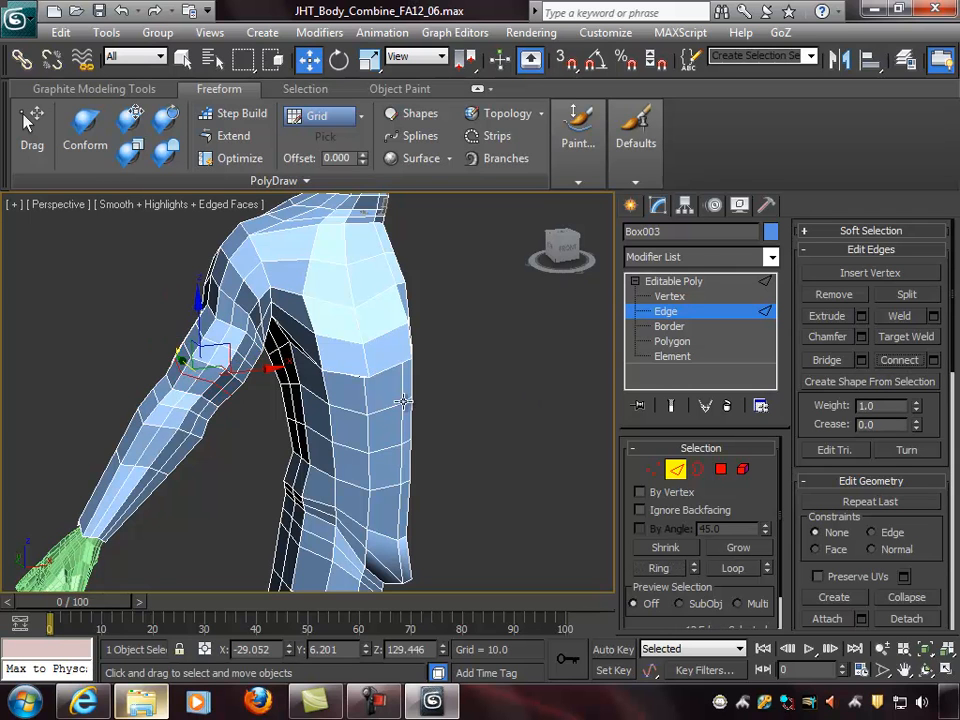
Step: Connect the ring of lengthwise edges just below the elbow to add a loop around the forearm
alt+middle_drag(405, 400, 355, 435)
click(158, 452)
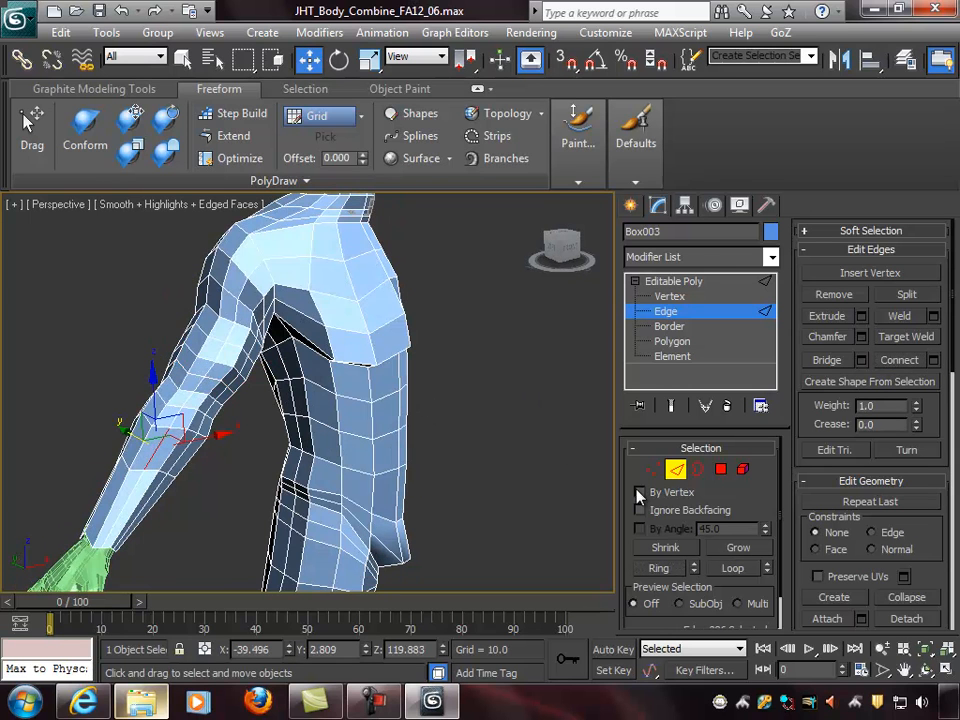
click(658, 569)
click(896, 364)
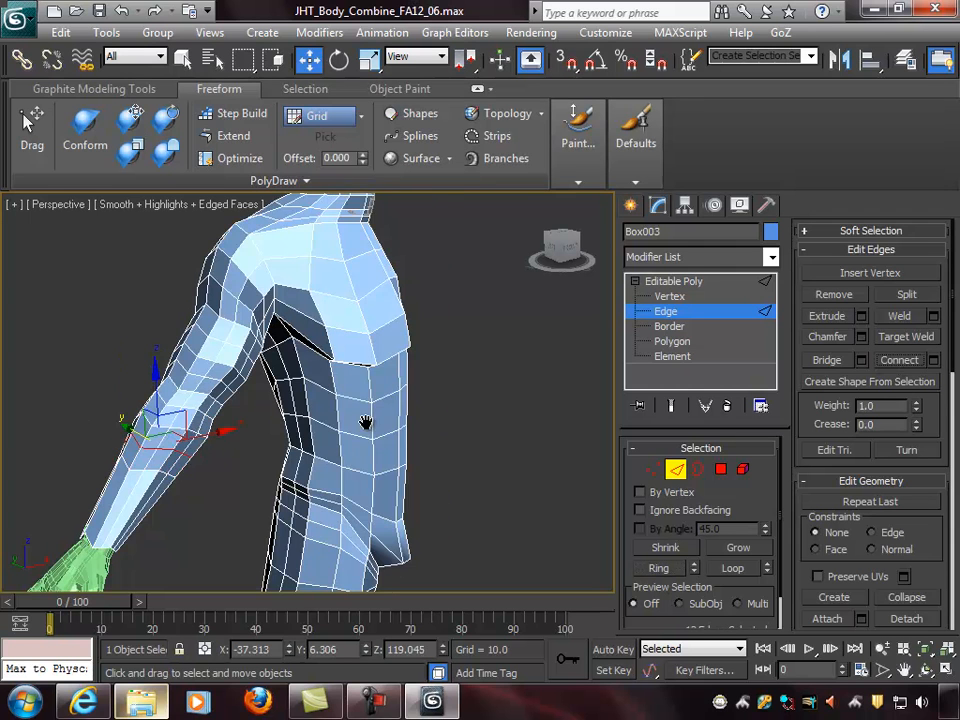
Step: Add three more edge loops along the lower forearm down to the wrist by connecting its edge rings
alt+middle_drag(364, 422, 600, 463)
click(670, 573)
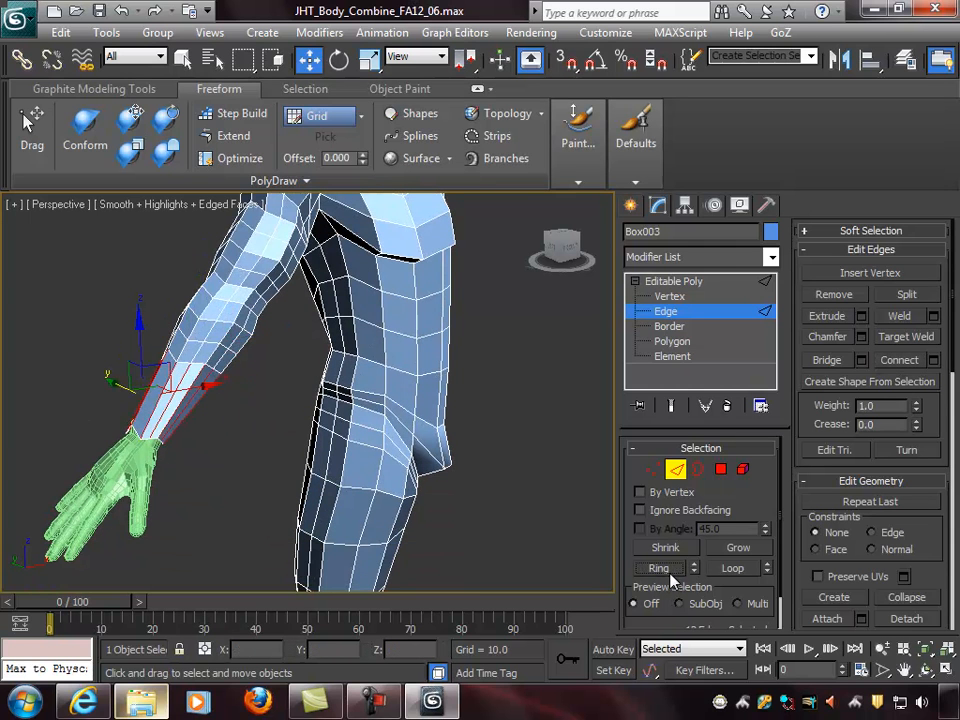
click(901, 360)
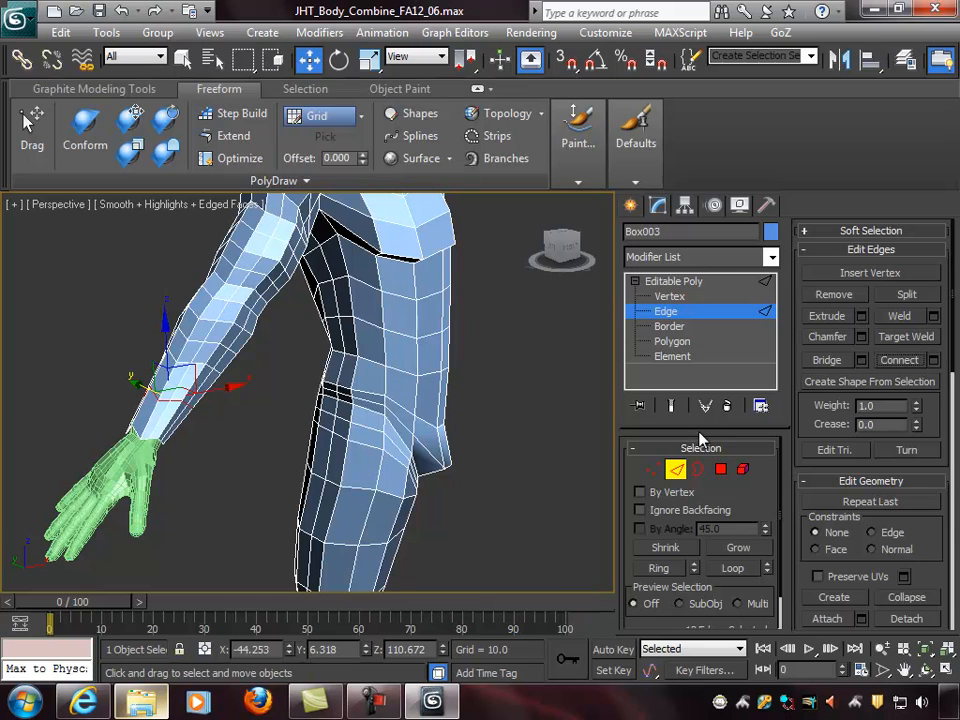
drag(205, 380, 216, 352)
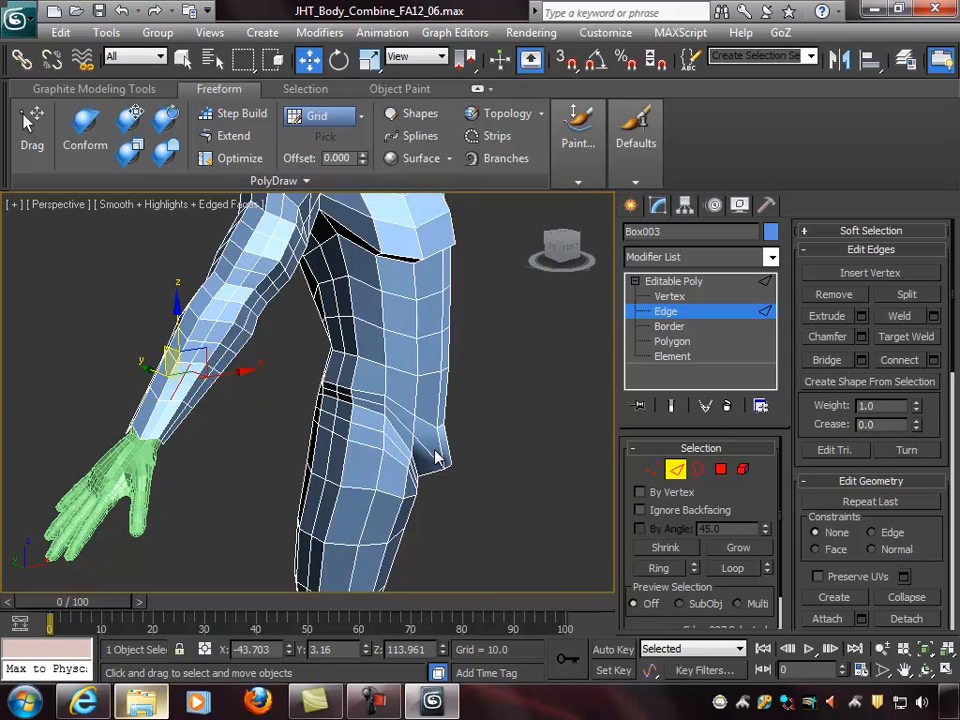
click(657, 570)
click(901, 360)
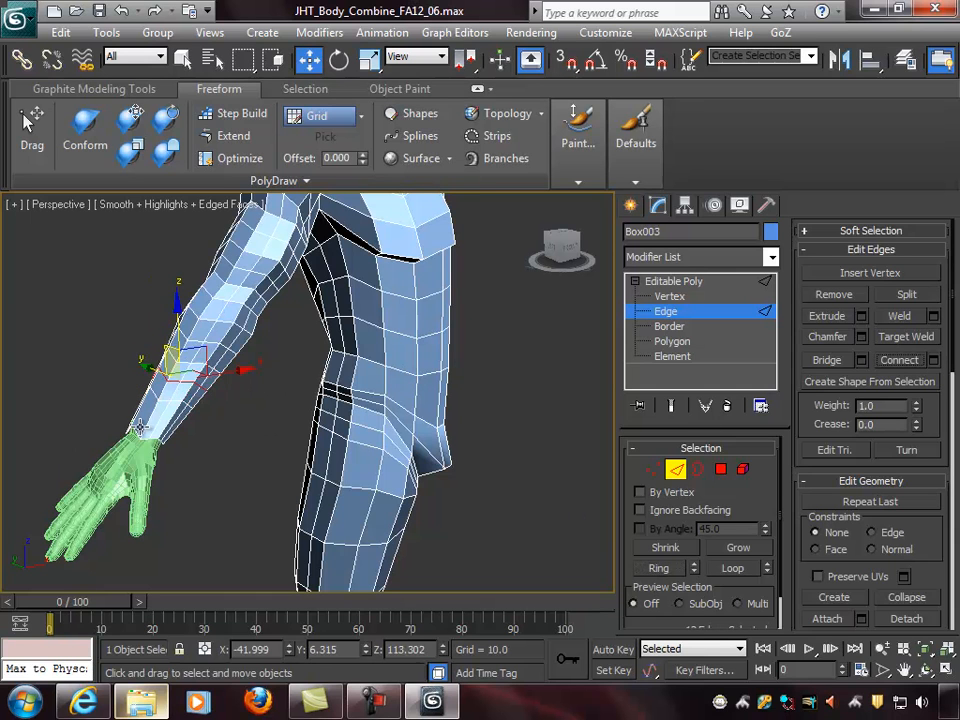
click(680, 570)
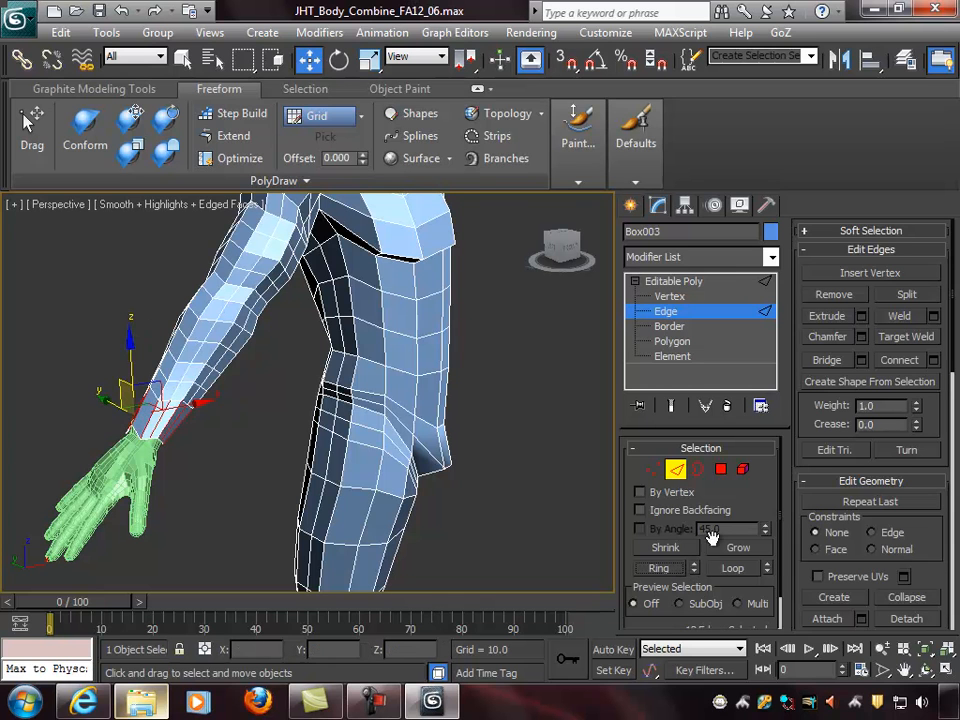
click(899, 361)
click(405, 365)
Step: Connect the ring of vertical edges around the top of the thigh, just below the crotch
alt+middle_drag(451, 402, 441, 378)
click(303, 447)
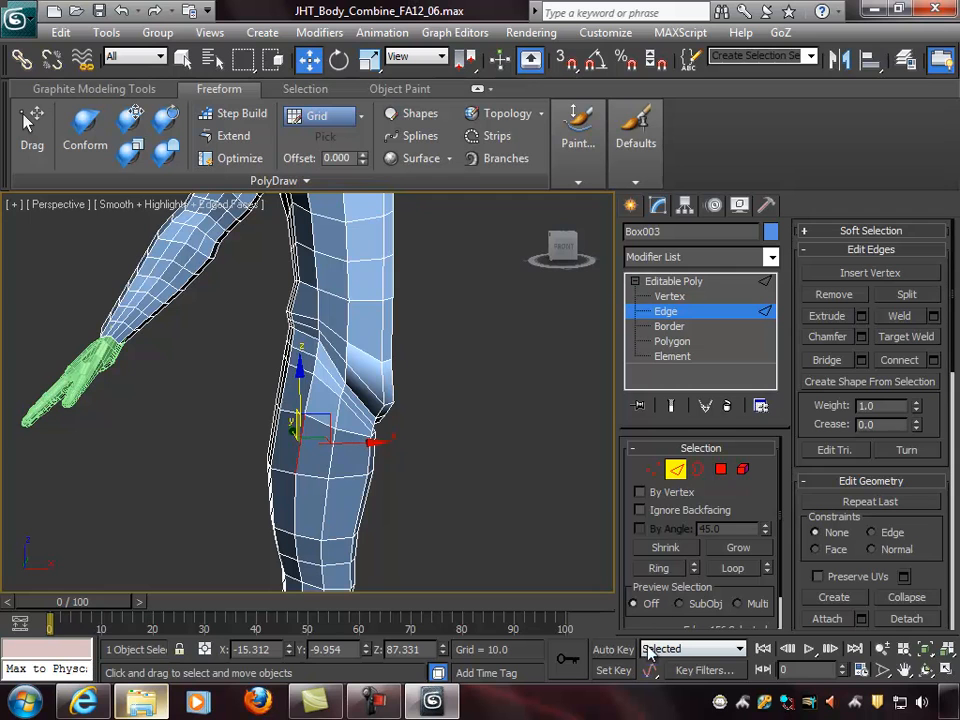
click(660, 568)
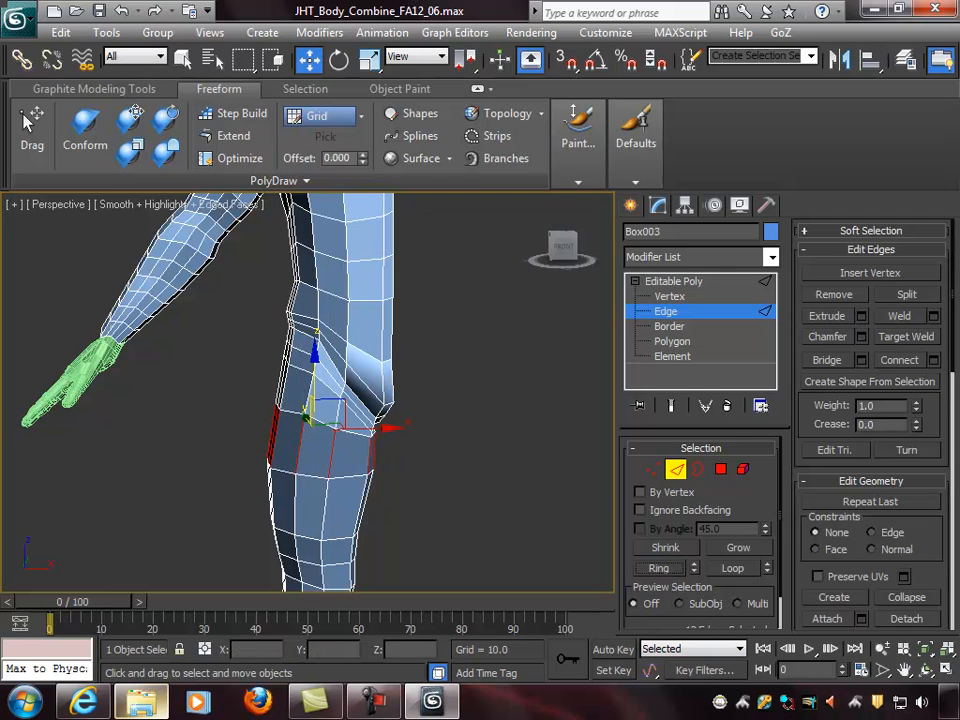
click(906, 366)
Step: Add an edge loop around the middle of the thigh by connecting its ring of vertical edges
alt+middle_drag(440, 470, 455, 275)
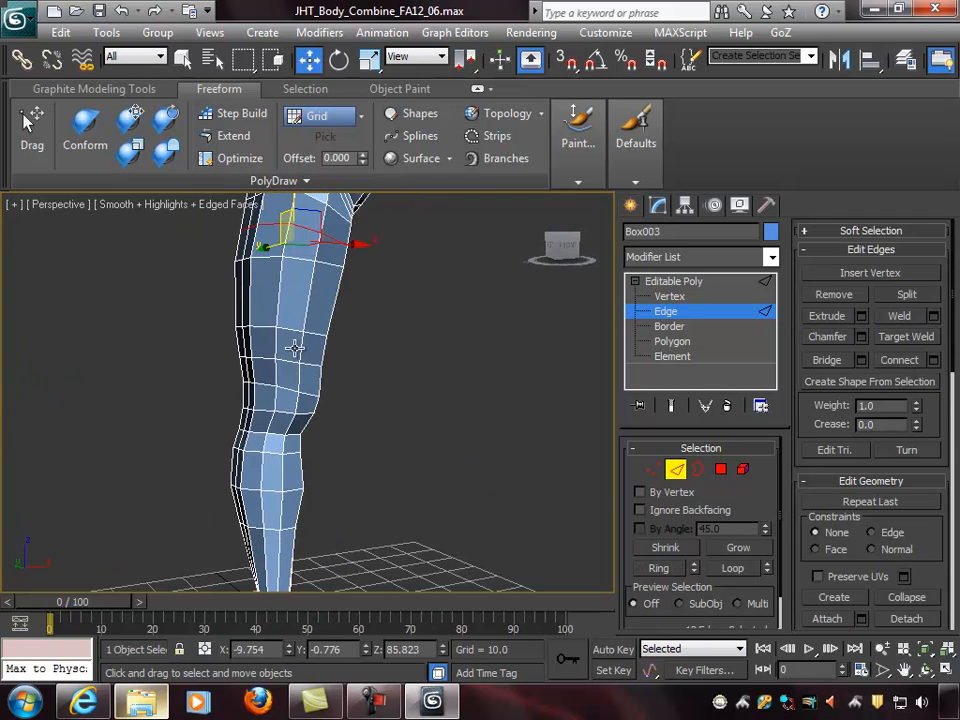
click(314, 286)
click(670, 568)
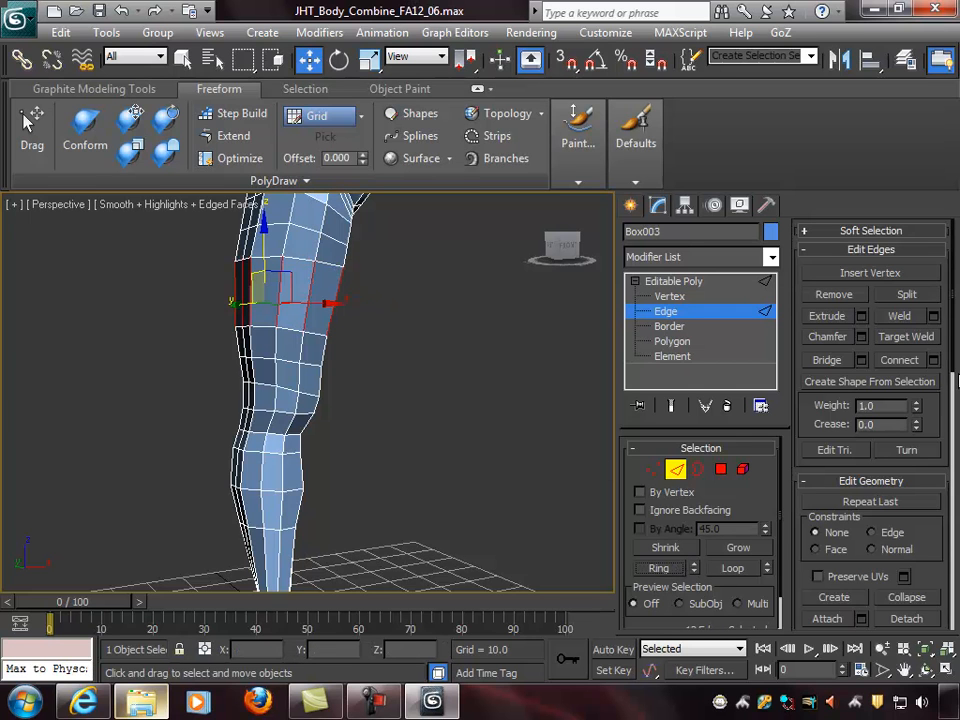
click(905, 359)
Step: Connect the ring of vertical edges on the lower shin to add a loop above the ankle
alt+middle_drag(372, 312, 369, 369)
scroll(379, 331, down, 2)
middle_drag(368, 428, 396, 337)
scroll(311, 405, down, 3)
alt+middle_drag(311, 405, 309, 436)
scroll(309, 437, up, 3)
click(306, 459)
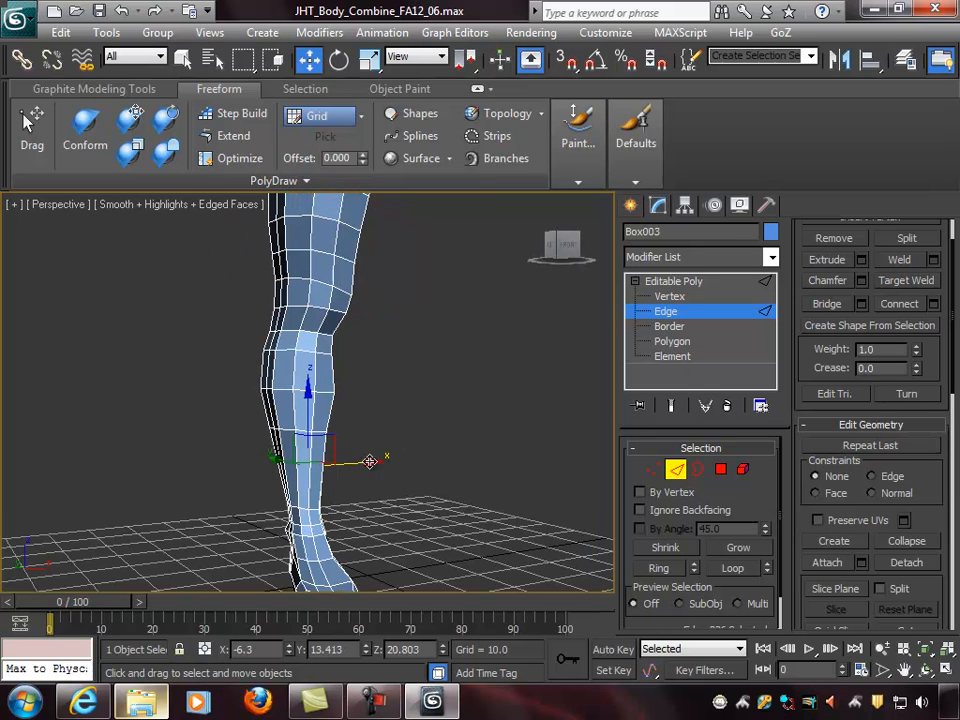
click(312, 483)
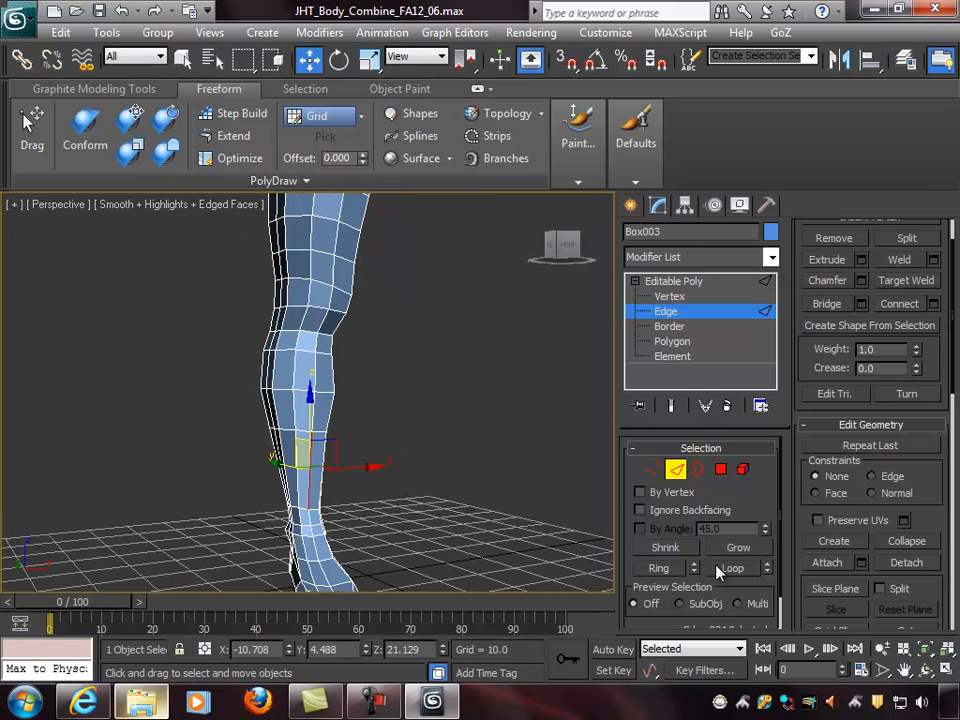
click(662, 569)
click(900, 309)
Step: Deselect the edges, check the denser mesh over the whole body, and leave edge editing
click(486, 428)
alt+middle_drag(486, 428, 577, 376)
scroll(490, 394, down, 3)
scroll(449, 440, down, 3)
scroll(411, 344, up, 5)
middle_drag(341, 339, 212, 430)
middle_drag(516, 443, 374, 440)
scroll(443, 438, down, 3)
scroll(470, 476, down, 3)
alt+middle_drag(486, 480, 480, 370)
scroll(495, 456, up, 2)
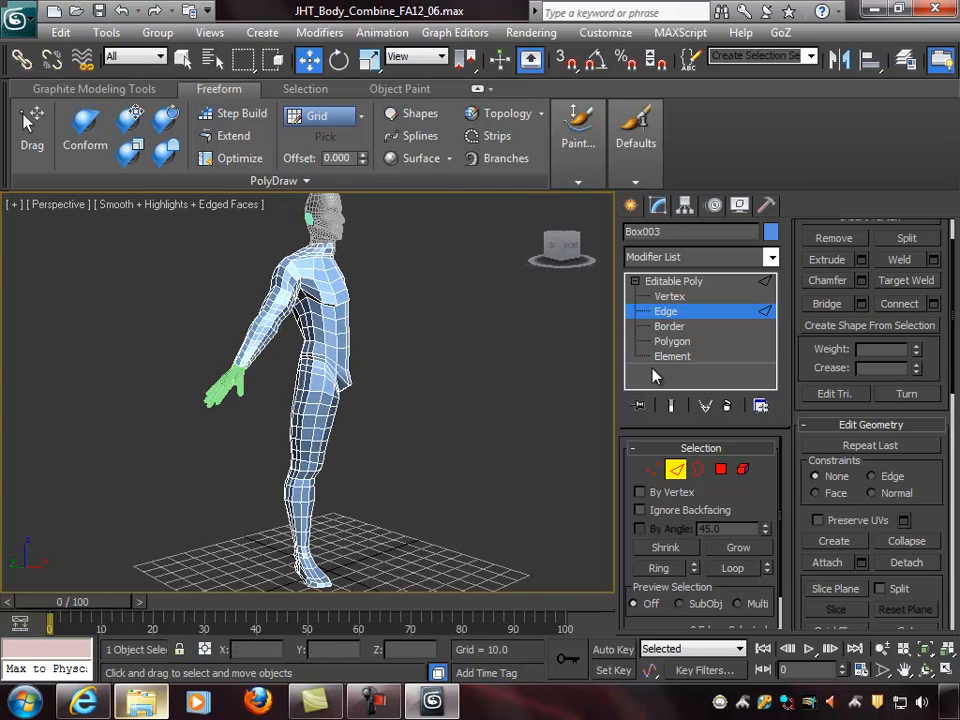
click(677, 471)
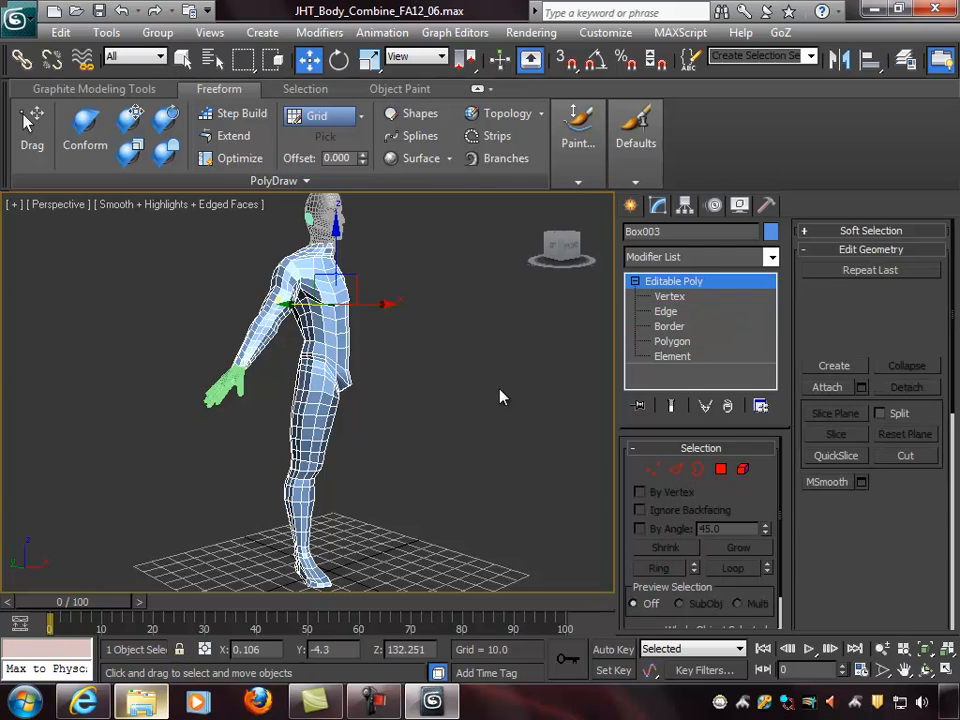
Step: Add a TurboSmooth modifier to the half body mesh
click(772, 258)
drag(776, 300, 778, 556)
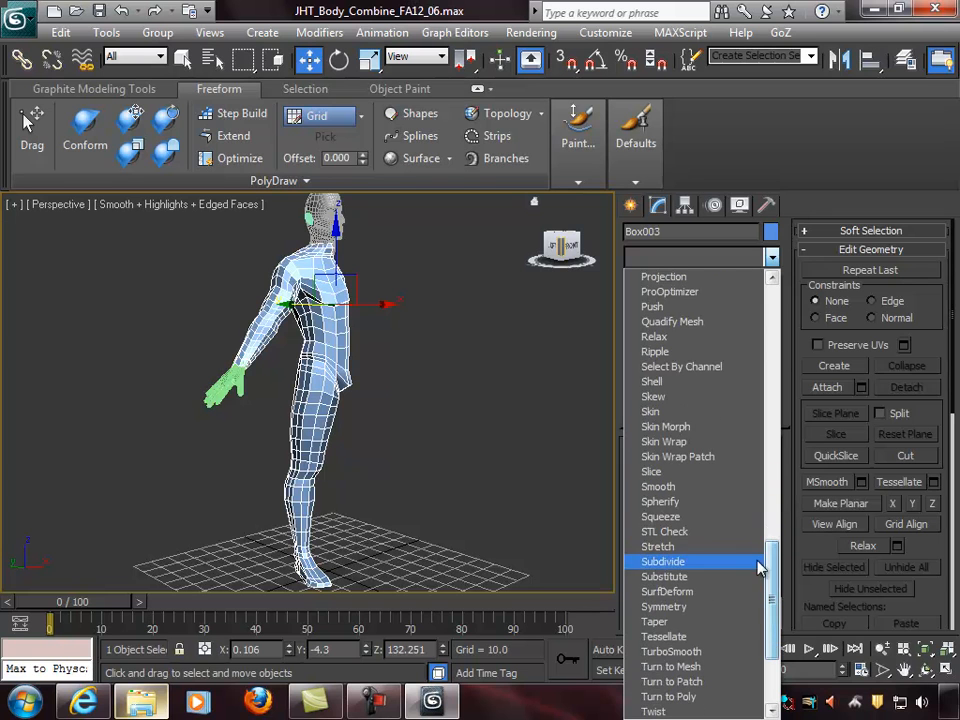
click(672, 652)
alt+middle_drag(476, 525, 378, 323)
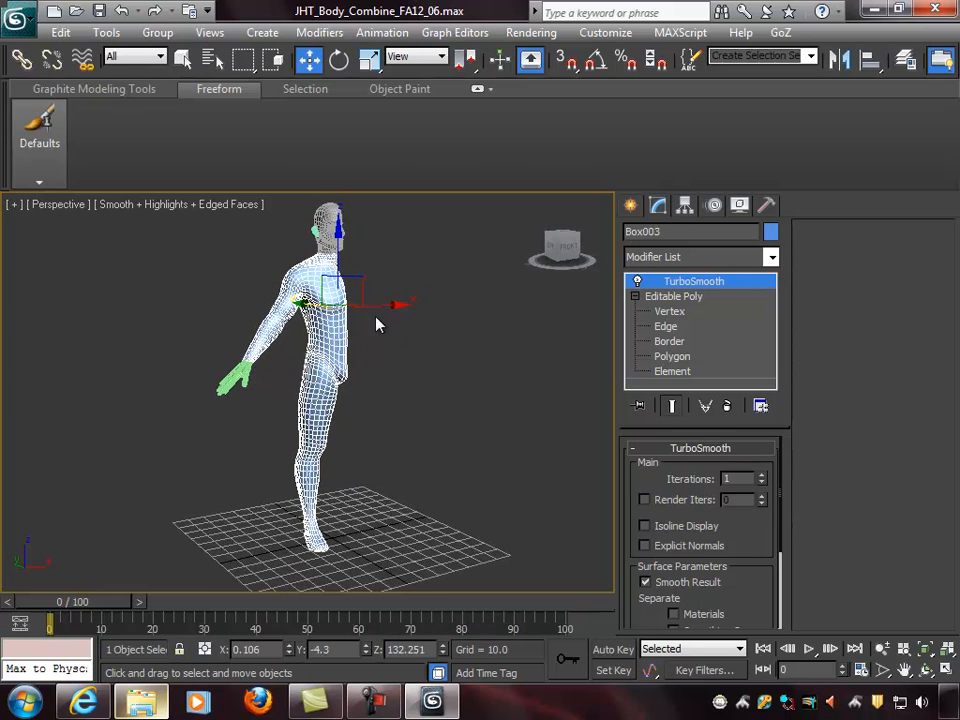
Step: Save the scene as the next incremental version, JHT_Body_Combine_FA12_07.max
click(18, 19)
click(62, 403)
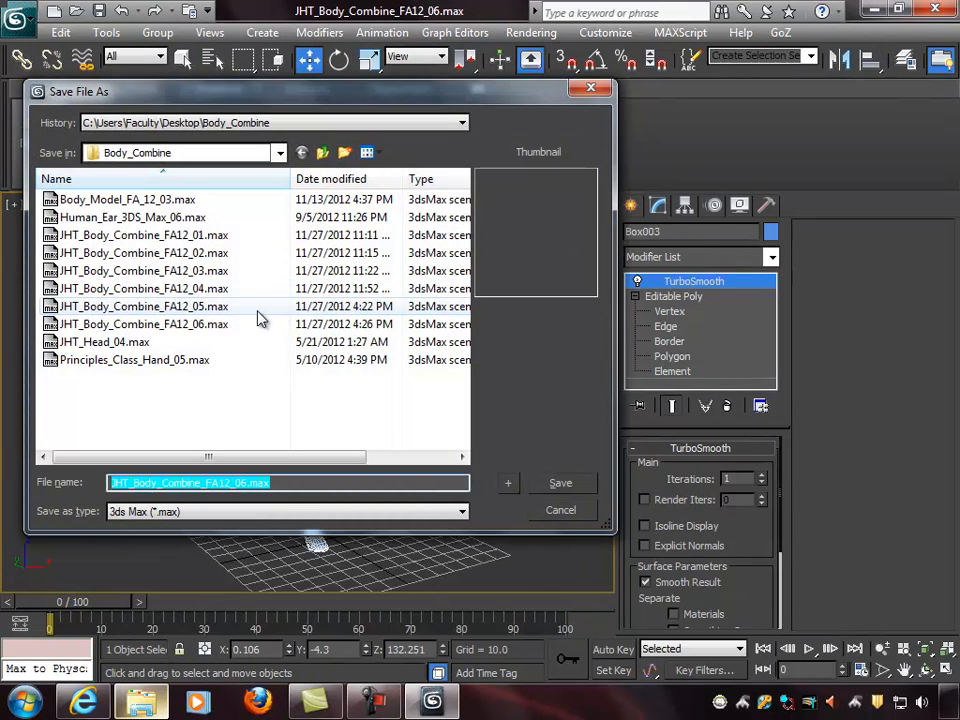
click(507, 482)
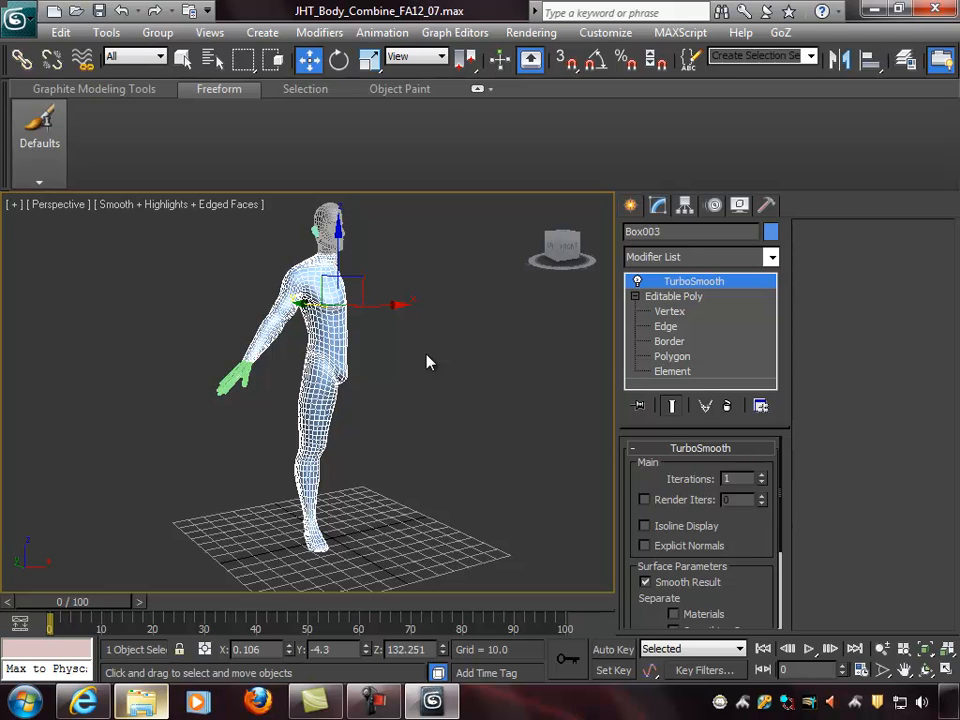
Step: Inspect the smoothed body from several sides and set the TurboSmooth iterations to 2
alt+middle_drag(382, 302, 515, 326)
scroll(413, 323, up, 3)
scroll(415, 316, down, 3)
scroll(410, 323, up, 3)
alt+middle_drag(396, 326, 176, 325)
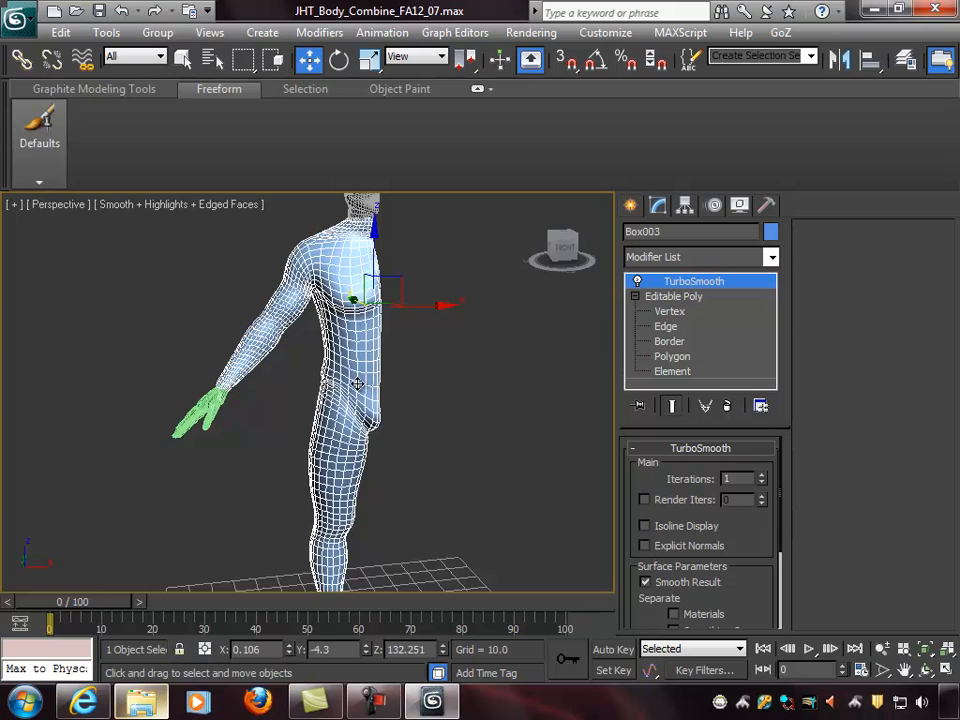
alt+middle_drag(357, 383, 549, 392)
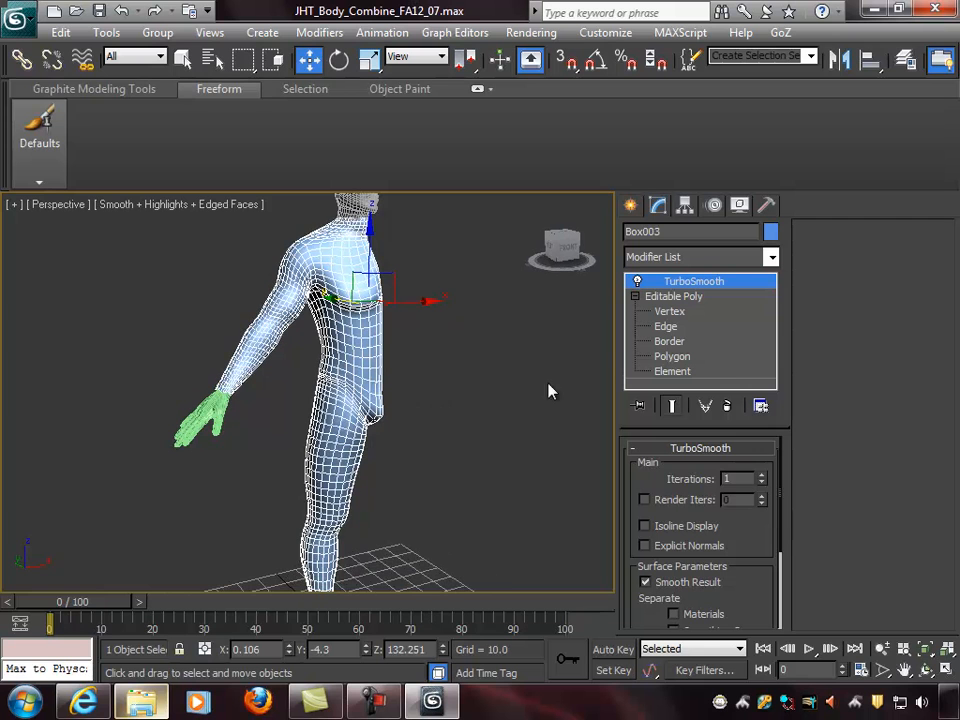
click(762, 475)
alt+middle_drag(491, 411, 640, 440)
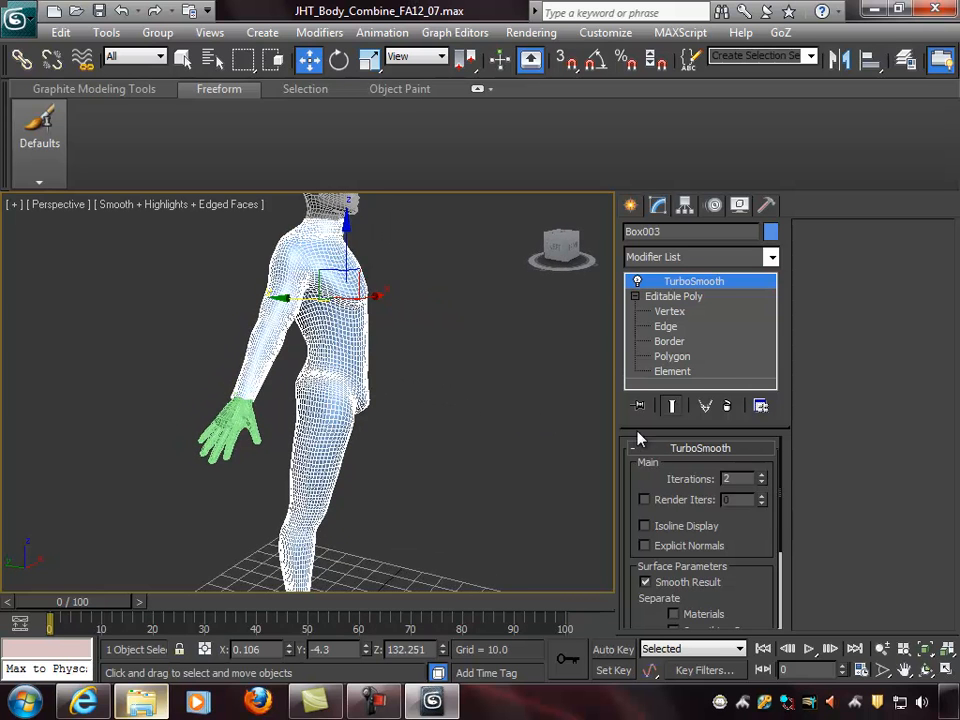
alt+middle_drag(438, 408, 373, 381)
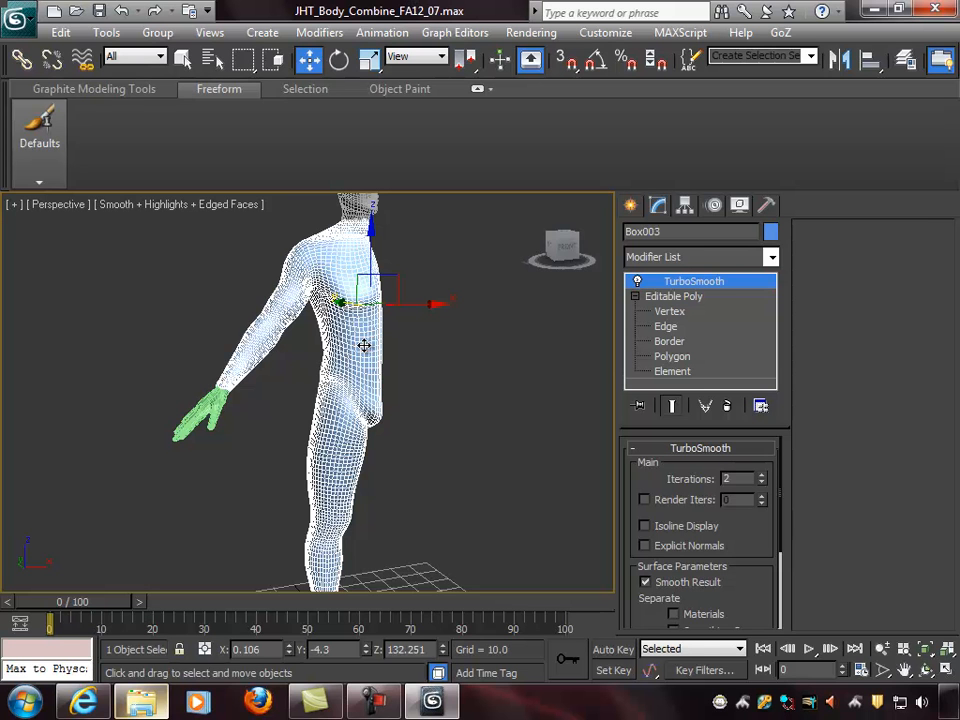
alt+middle_drag(363, 346, 407, 321)
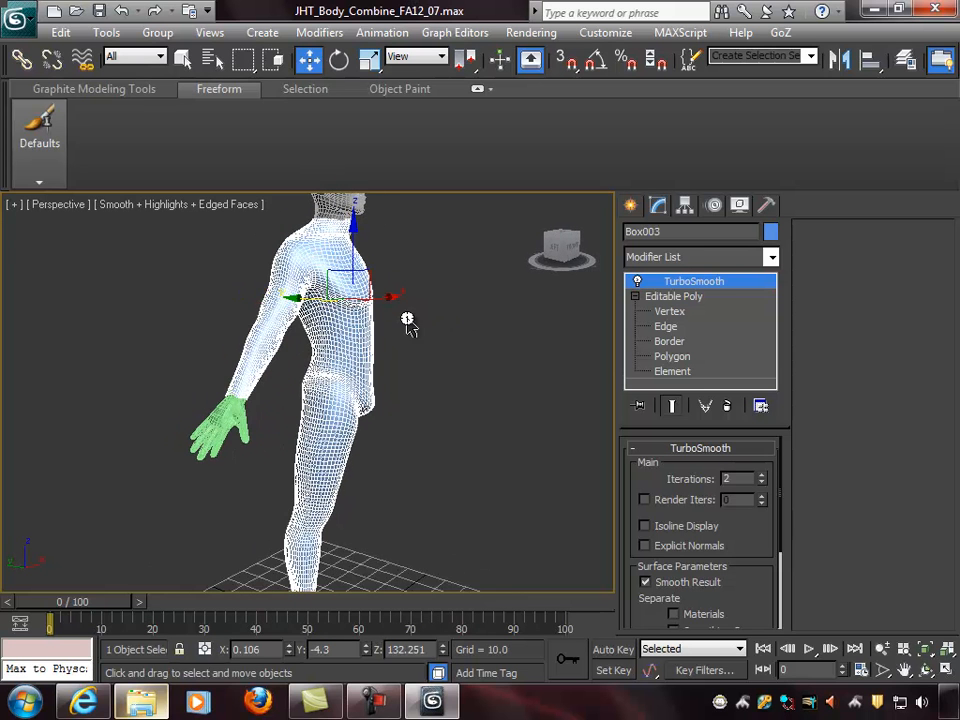
Step: Collapse the body's whole modifier stack into a mesh, check the unselected result, and reselect the body
right_click(714, 282)
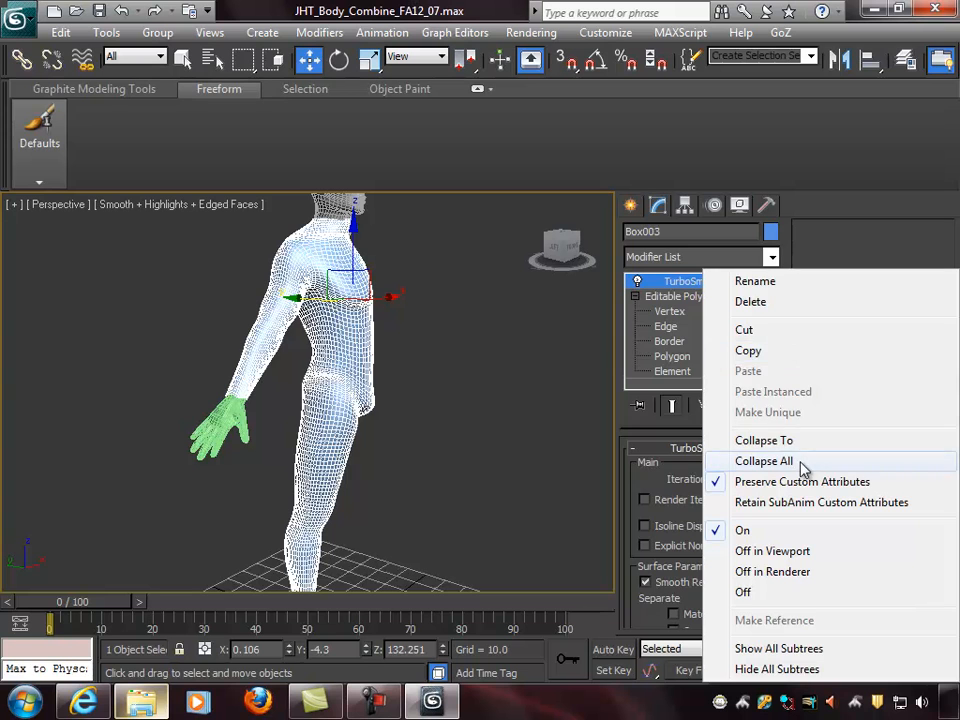
click(748, 461)
click(510, 412)
alt+middle_drag(514, 409, 420, 398)
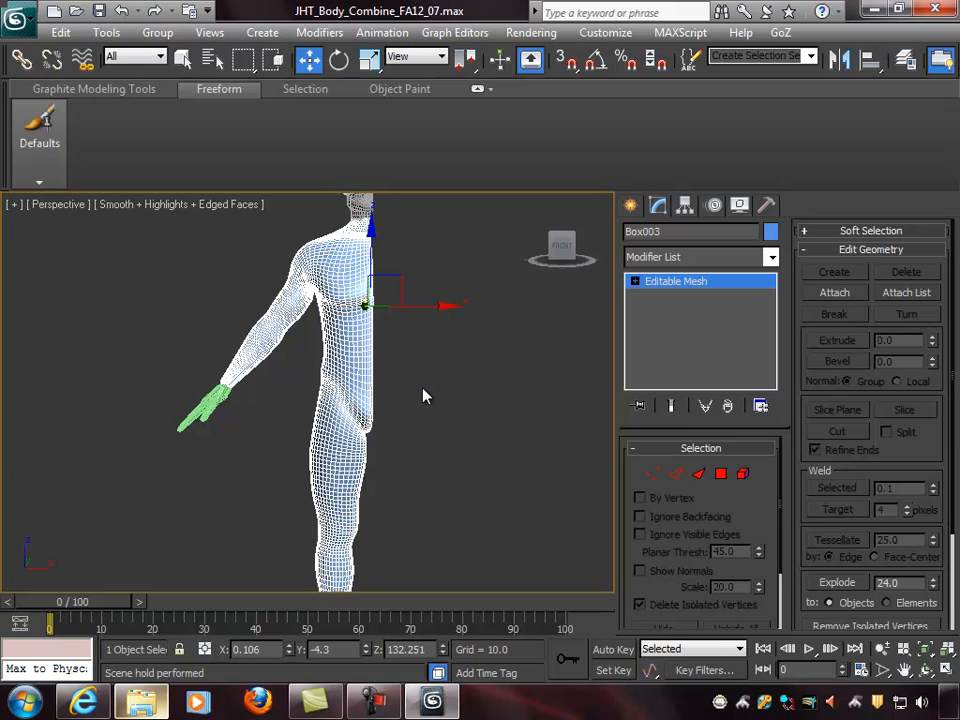
click(401, 386)
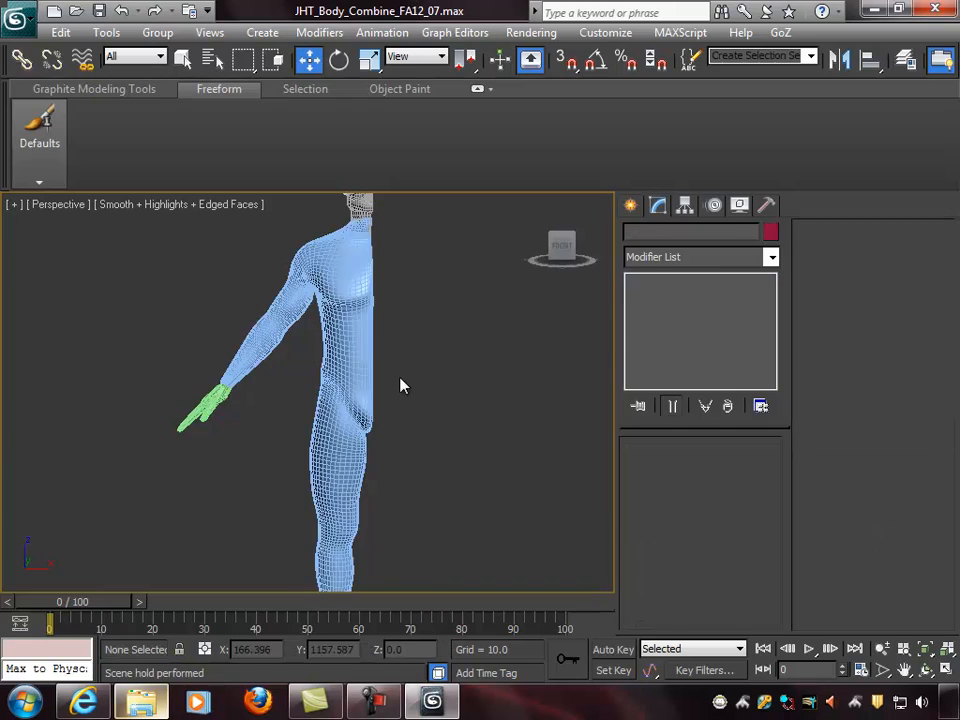
alt+middle_drag(392, 379, 476, 394)
click(414, 349)
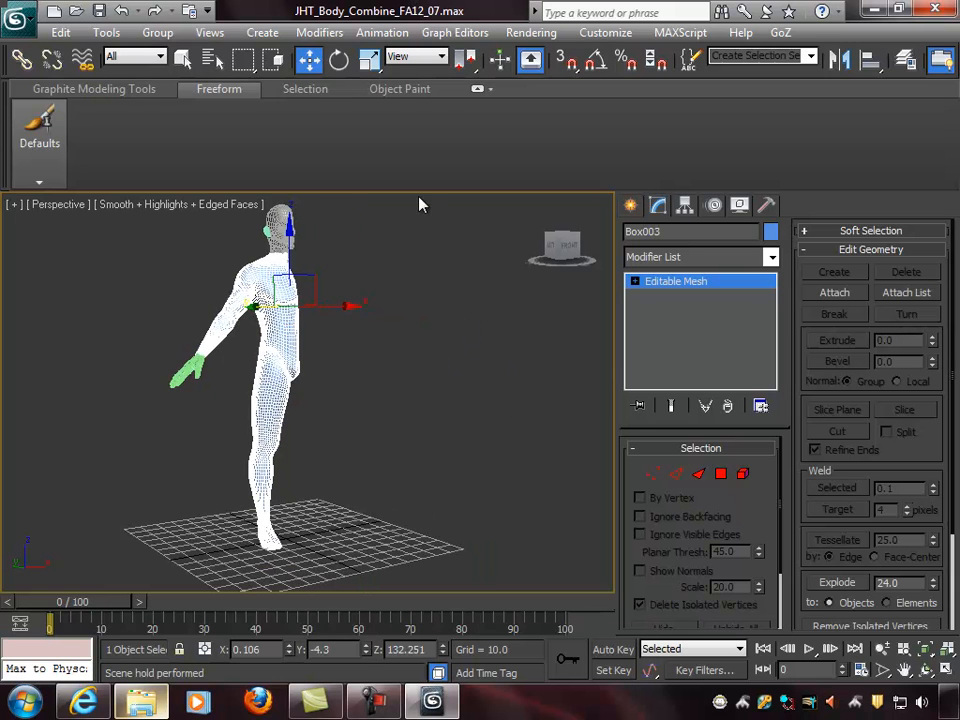
Step: Create a square-based box over and beside the body in the Front view, about 230 by 230 with a height of about 59
click(262, 32)
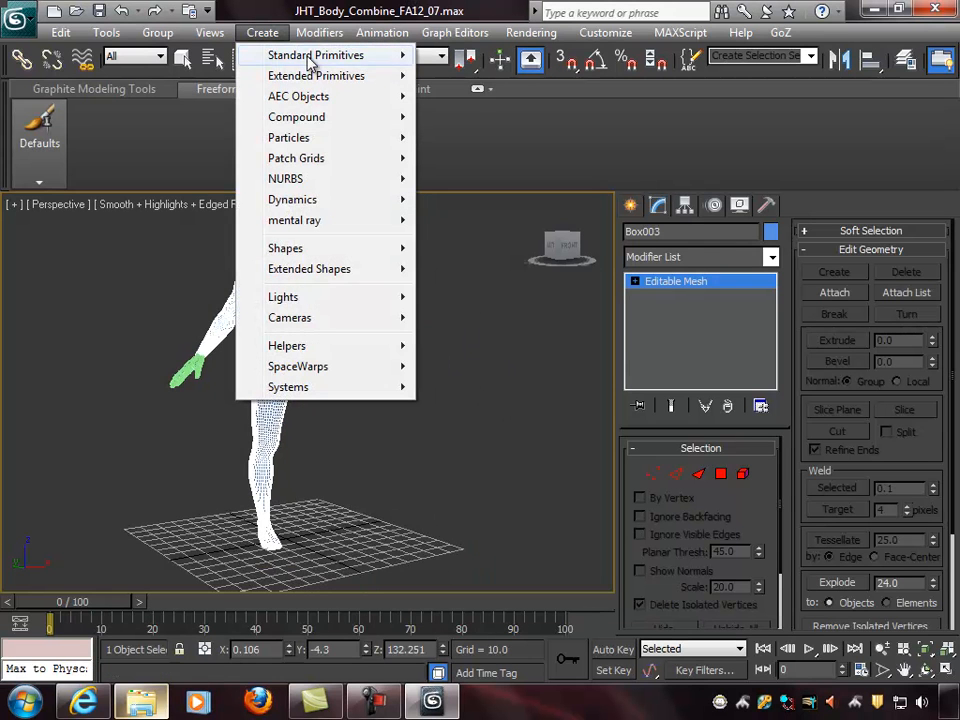
mouse_move(310, 62)
click(176, 58)
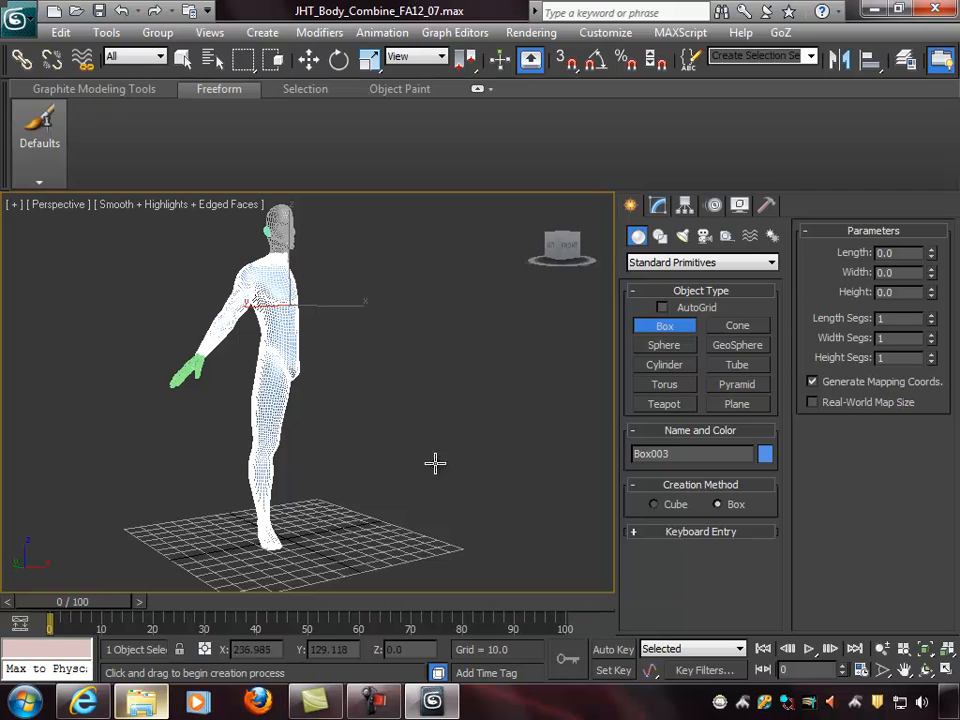
key(alt+w)
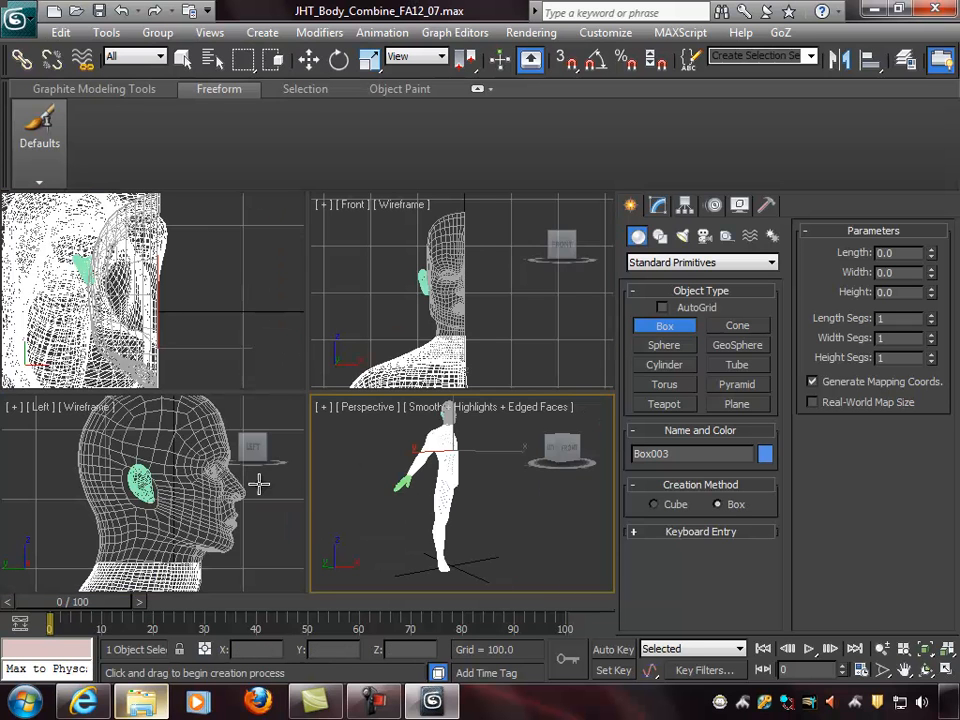
scroll(481, 328, down, 6)
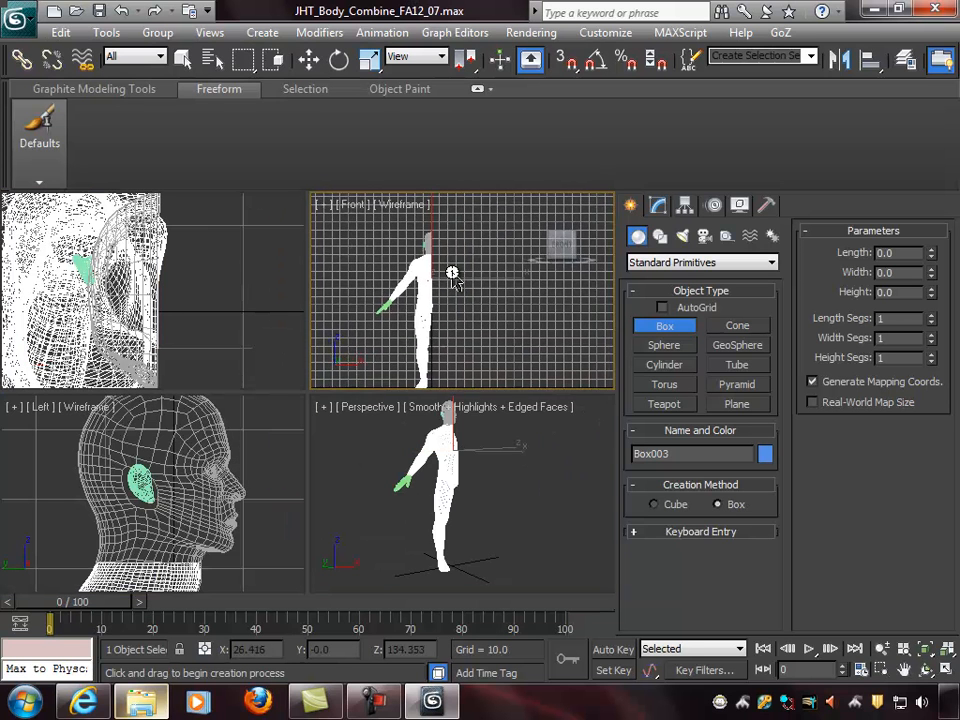
key(alt+w)
drag(372, 425, 540, 505)
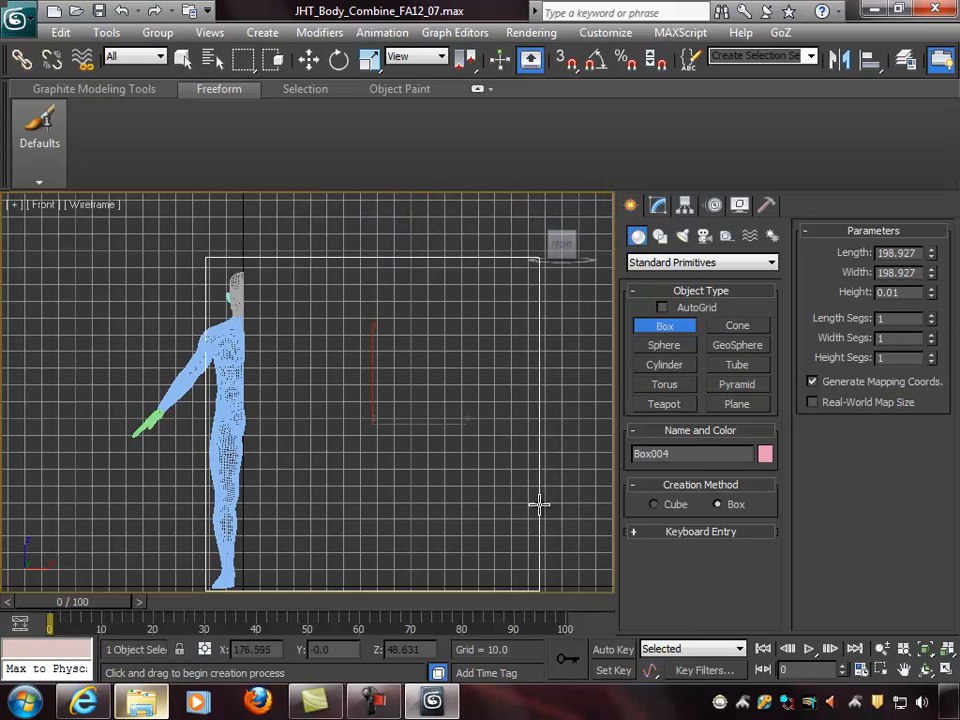
right_click(457, 393)
ctrl+drag(376, 335, 548, 524)
scroll(510, 443, down, 4)
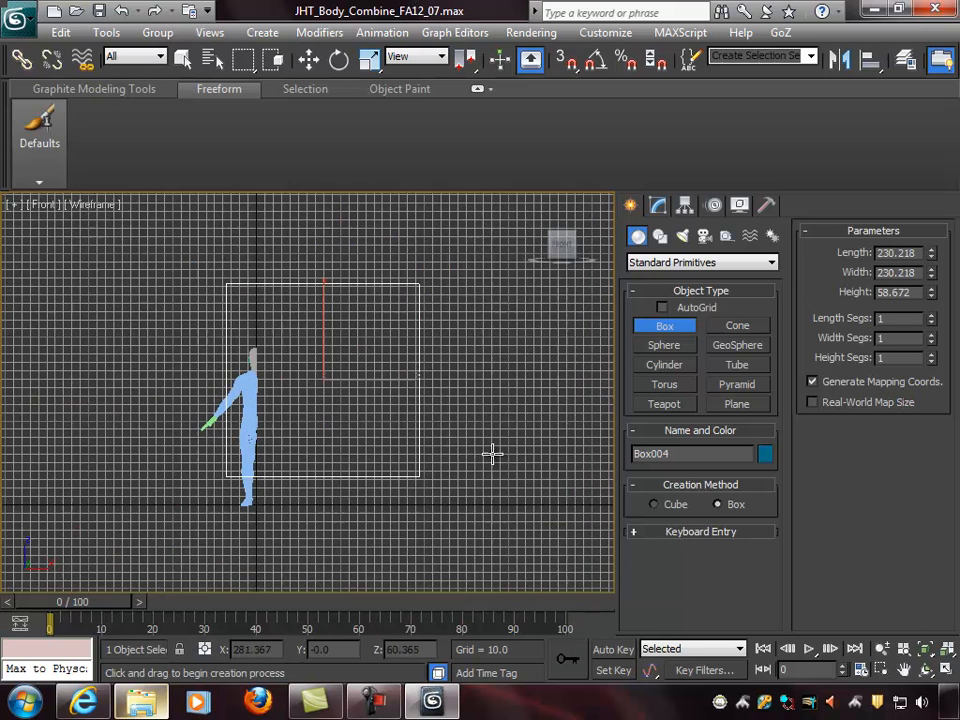
key(alt+w)
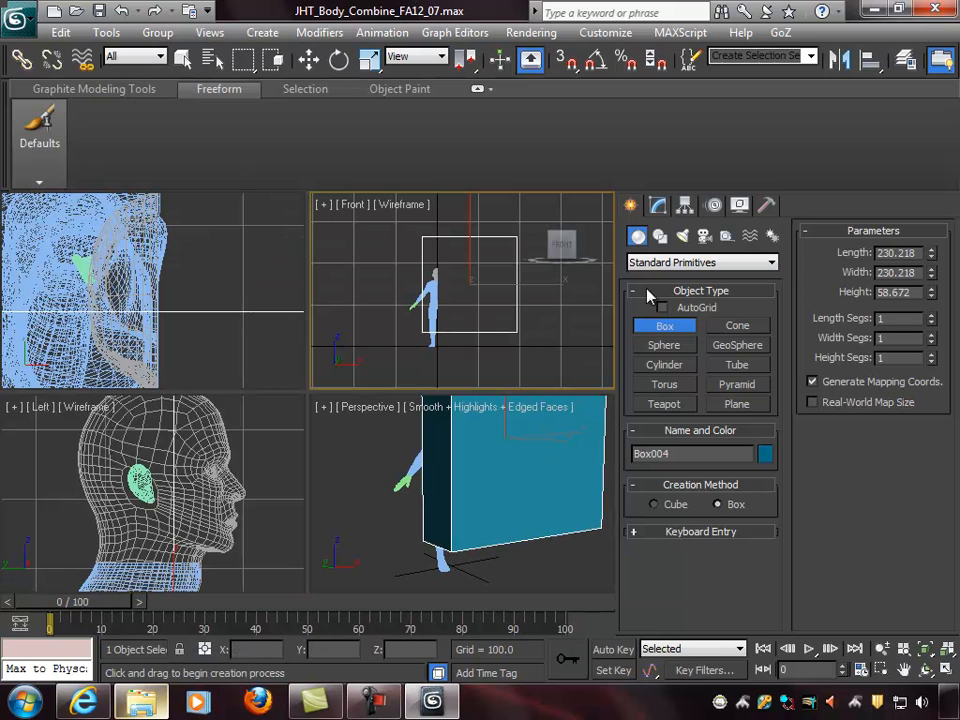
Step: Set the new box's height to 0 to make it a flat plane
click(659, 208)
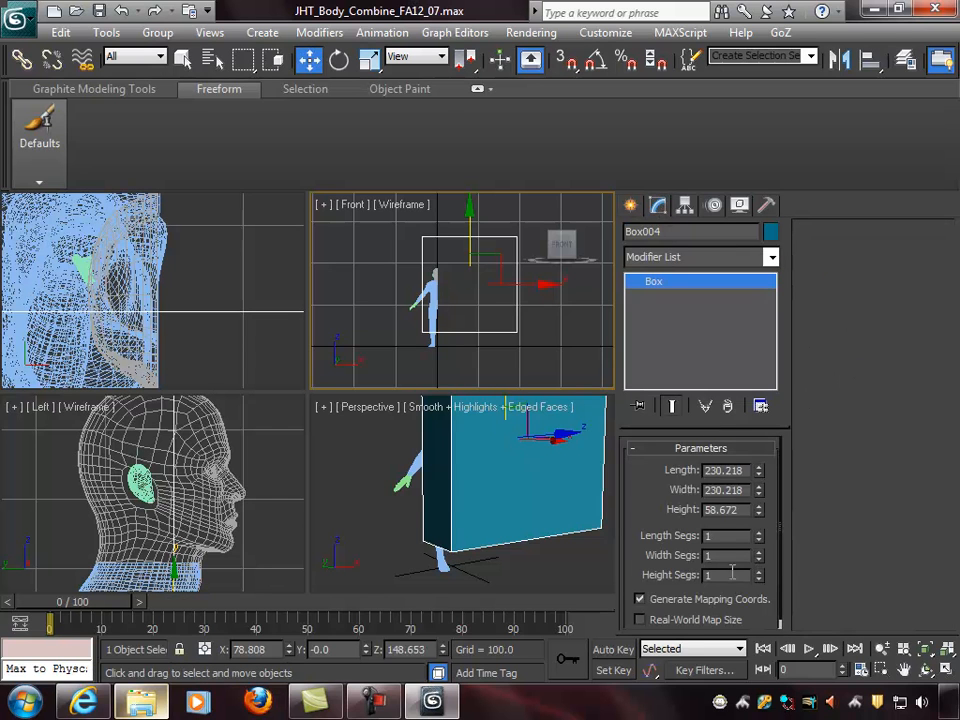
double_click(730, 509)
key(BackSpace)
key(Return)
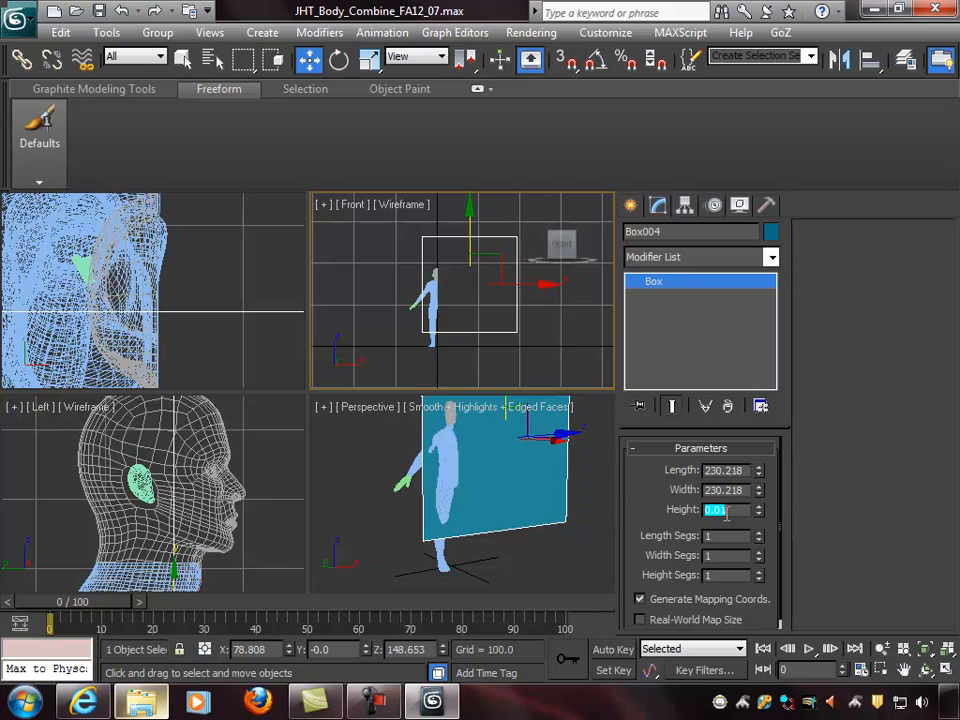
alt+middle_drag(560, 465, 475, 512)
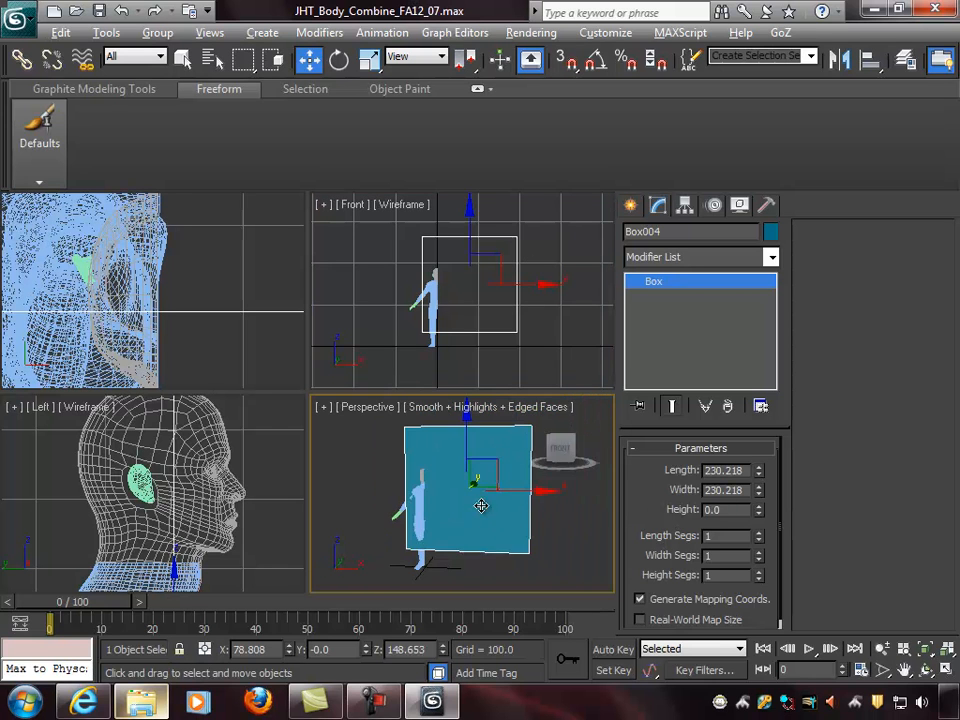
Step: Move the flat box sideways clear of the body and down to about X 125, Z 113
key(alt+w)
drag(388, 386, 450, 383)
drag(376, 310, 376, 346)
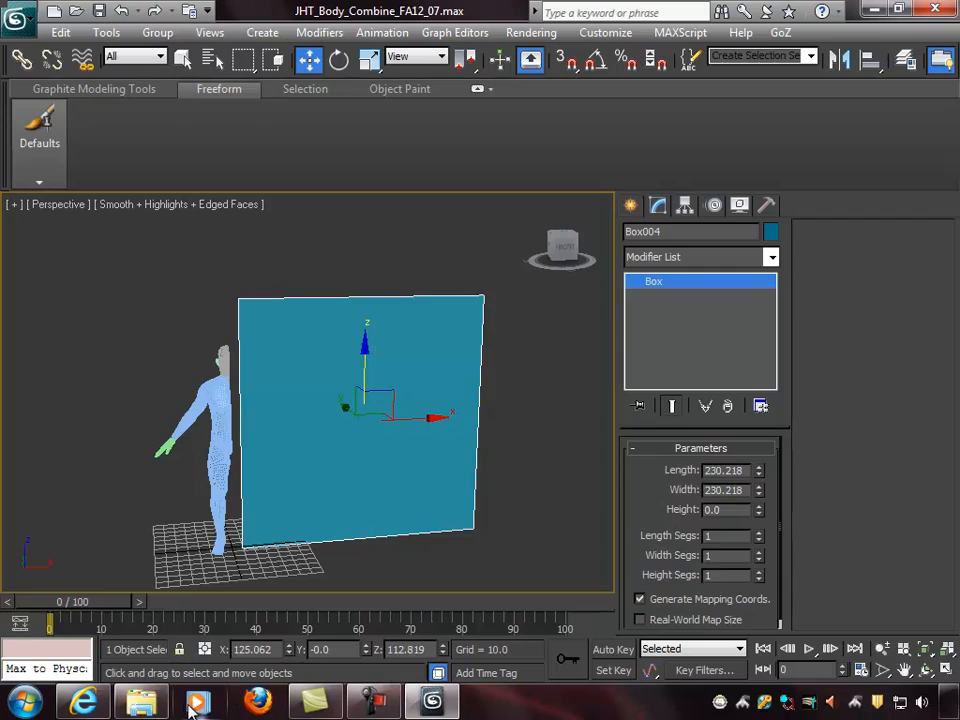
Step: Open the reference image zbrush-shots-01a.jpg from the Body_Combine folder, study the figure's poses, and close it
click(141, 703)
drag(602, 117, 448, 105)
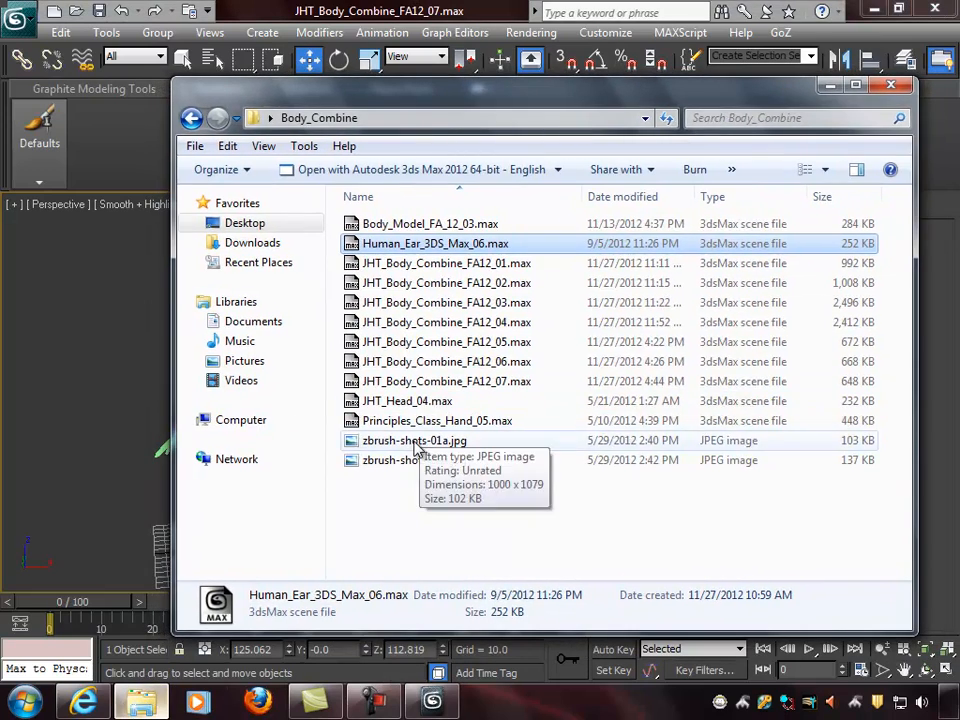
click(418, 441)
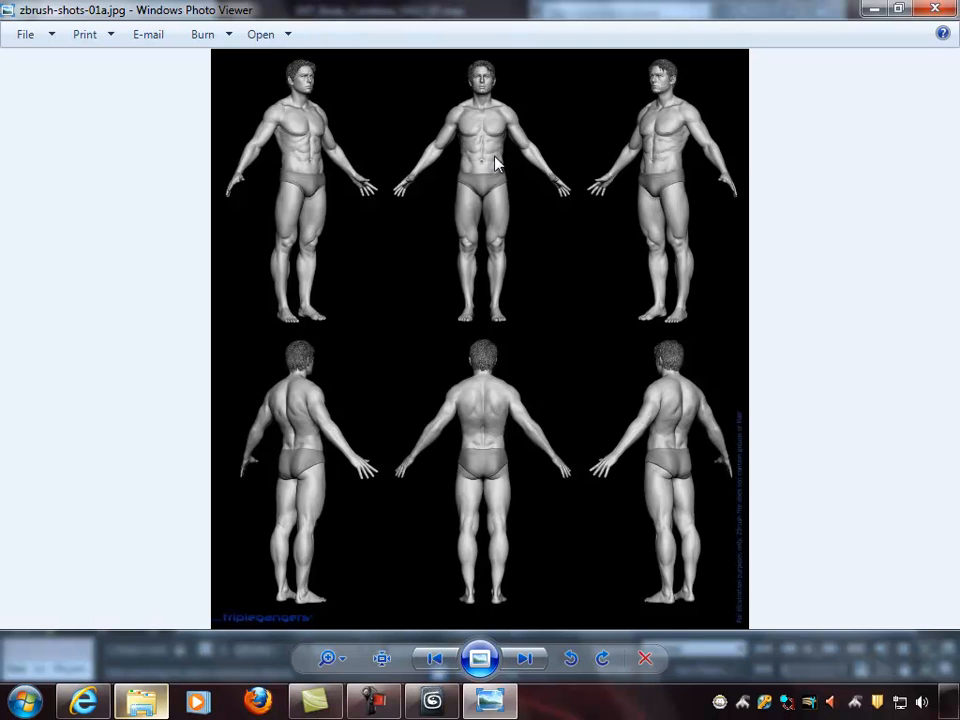
click(935, 11)
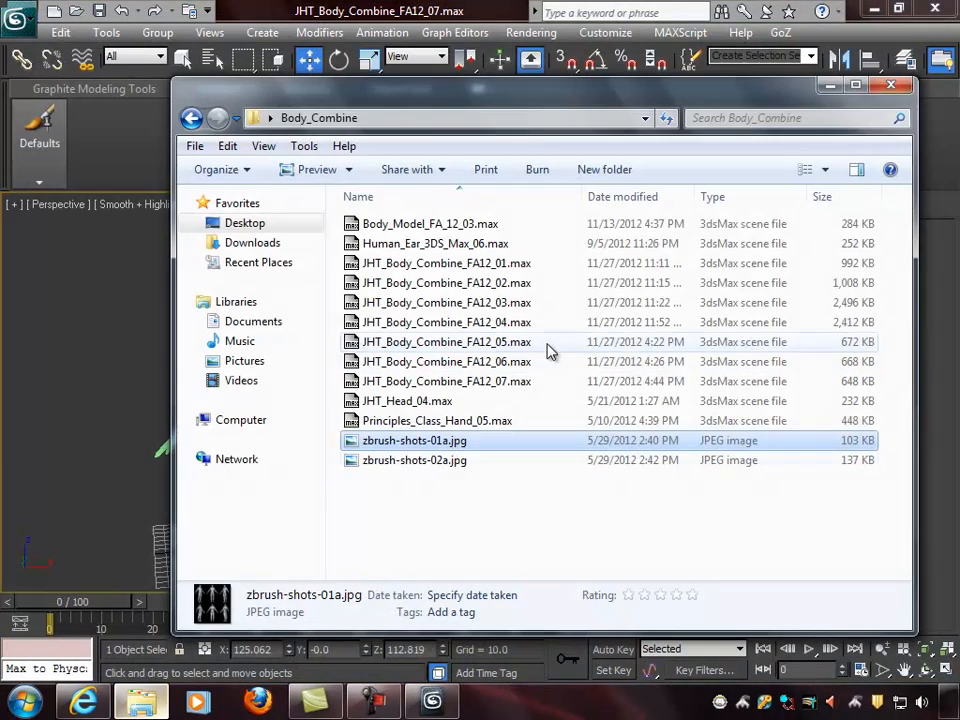
Step: Apply zbrush-shots-01a.jpg from the Body_Combine folder to the flat box as its texture, and put the folder window away
key(super+Right)
drag(737, 369, 448, 370)
click(869, 10)
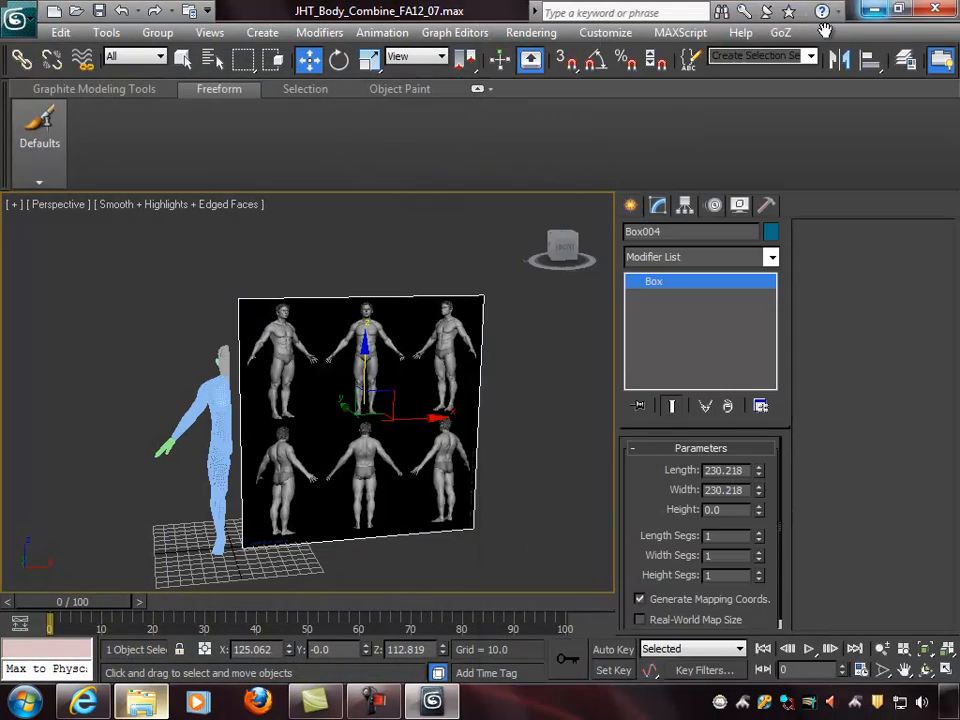
Step: Lower the textured reference plane by about 53 units and scale it up uniformly
alt+middle_drag(399, 390, 384, 371)
scroll(350, 399, up, 2)
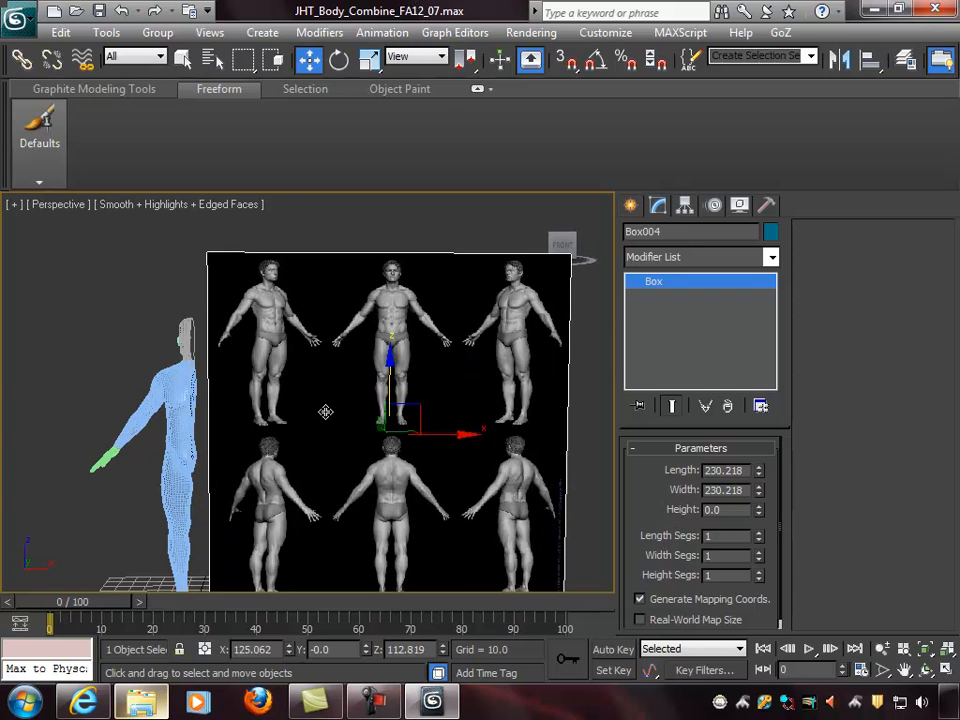
alt+middle_drag(326, 411, 382, 389)
drag(388, 361, 388, 441)
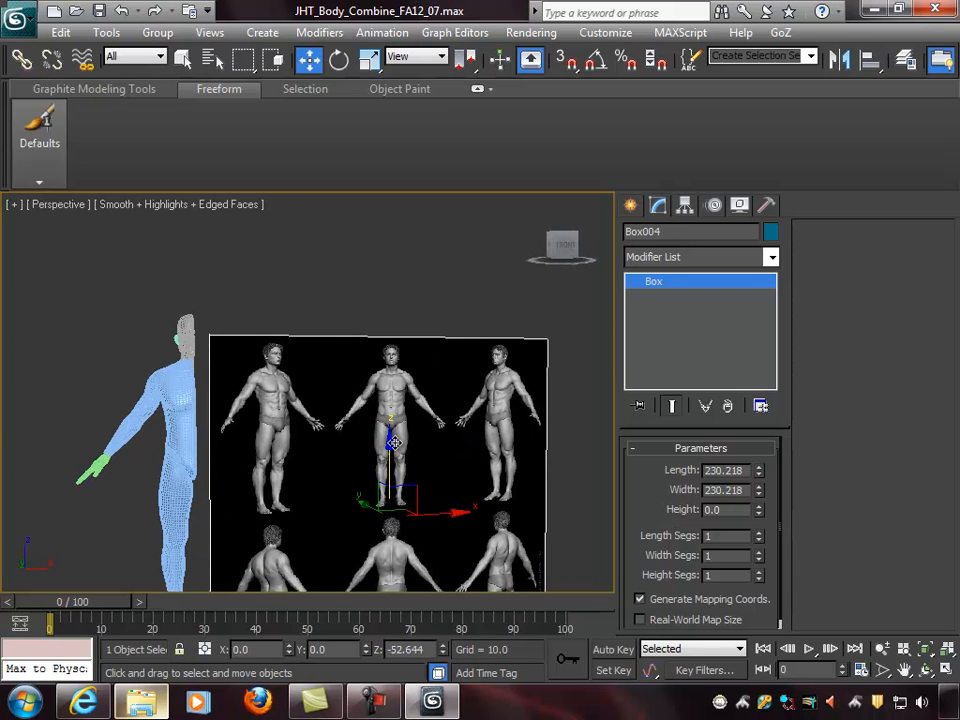
key(r)
drag(390, 514, 456, 446)
key(w)
Step: Move the reference plane behind the body to about Y 39 and lower it to about Z 12
alt+middle_drag(456, 446, 424, 492)
drag(414, 493, 434, 481)
key(ctrl+z)
alt+middle_drag(484, 474, 439, 494)
drag(435, 499, 478, 481)
alt+middle_drag(478, 481, 431, 441)
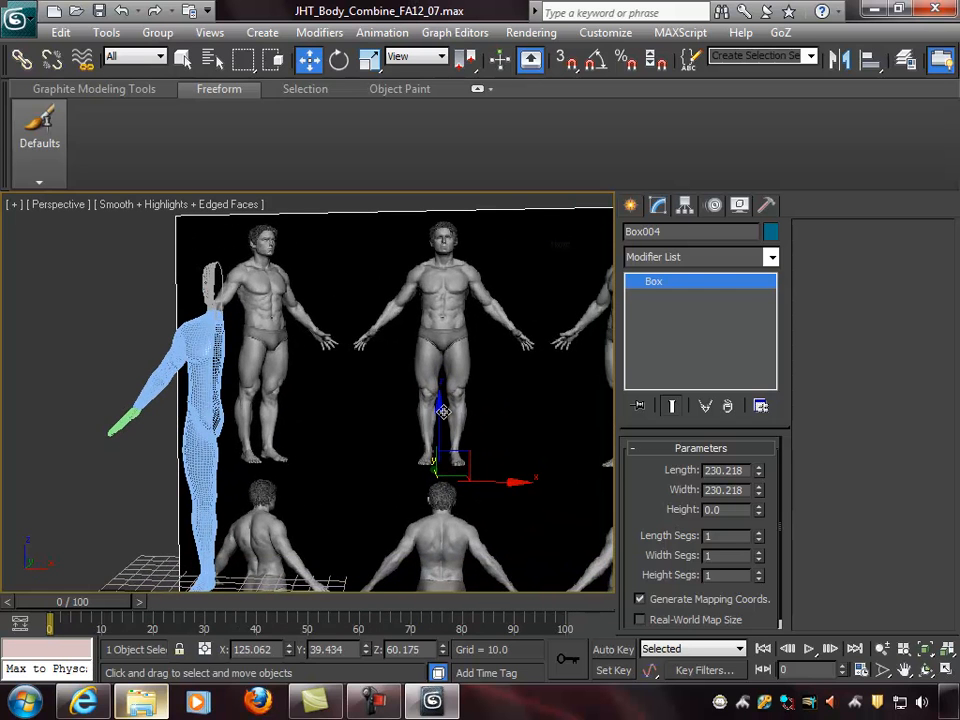
drag(438, 422, 434, 480)
scroll(330, 358, up, 3)
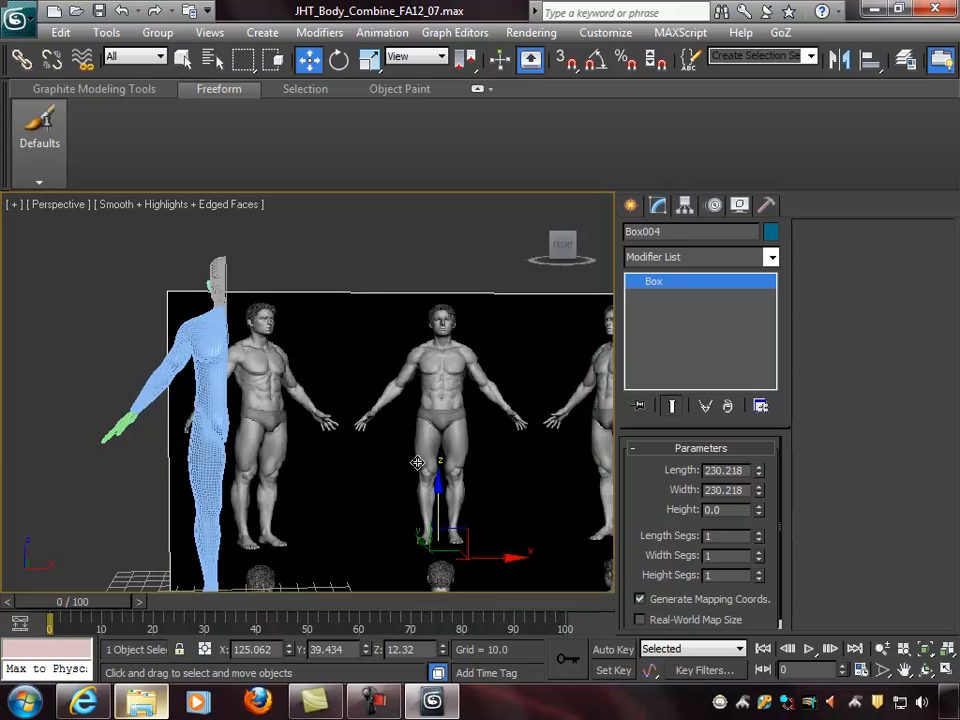
middle_drag(508, 480, 498, 431)
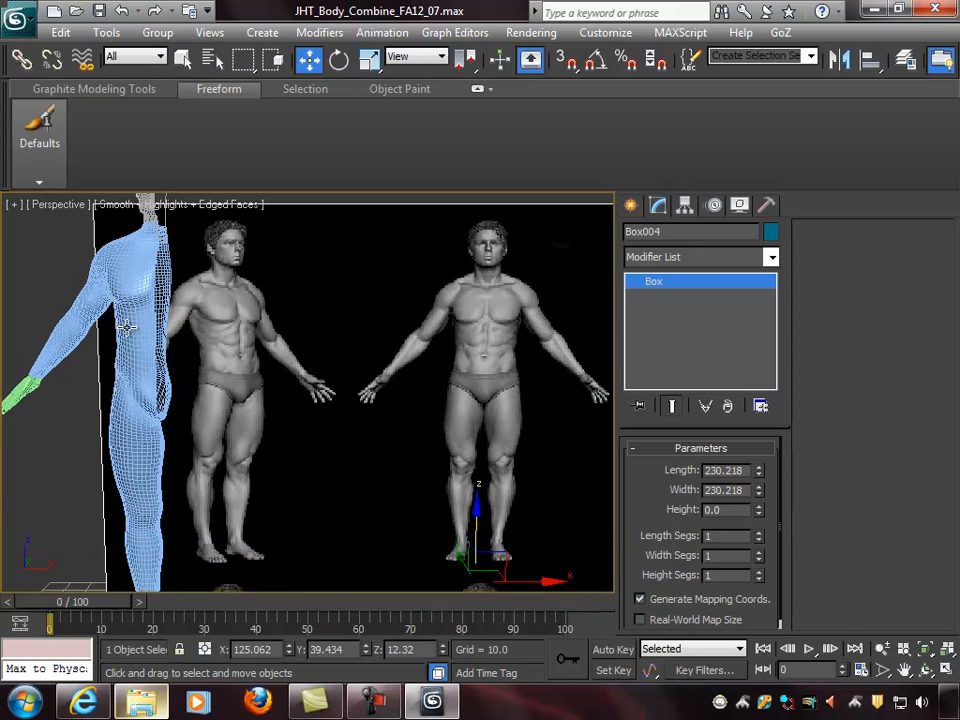
Step: Mirror the half body across the X axis as an instance to complete the figure
click(129, 327)
alt+middle_drag(272, 356, 284, 368)
scroll(279, 357, down, 3)
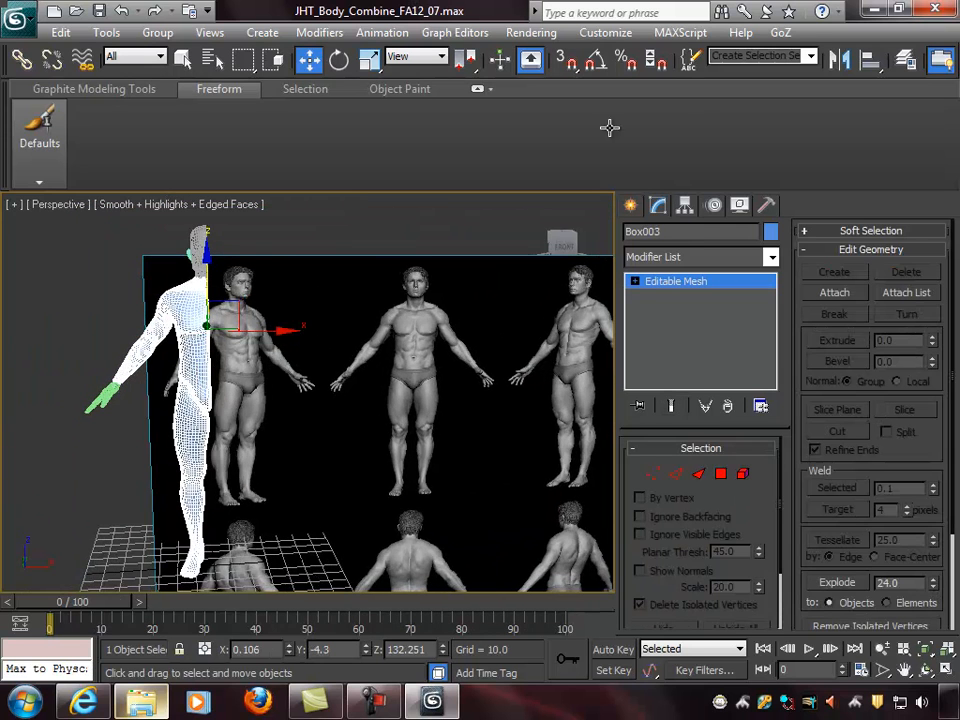
click(843, 62)
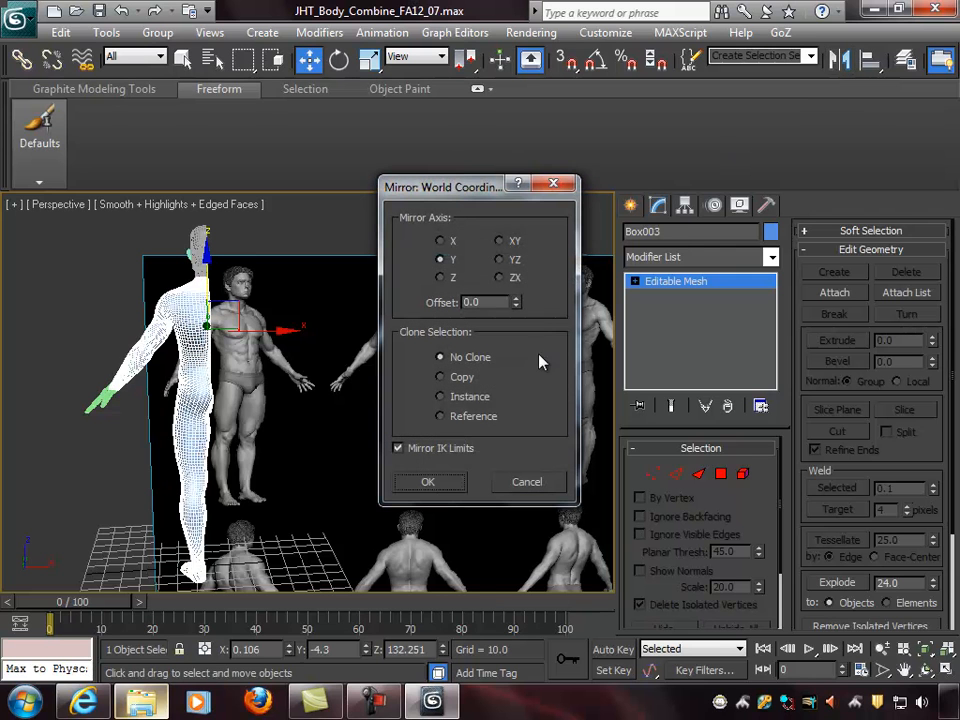
click(441, 241)
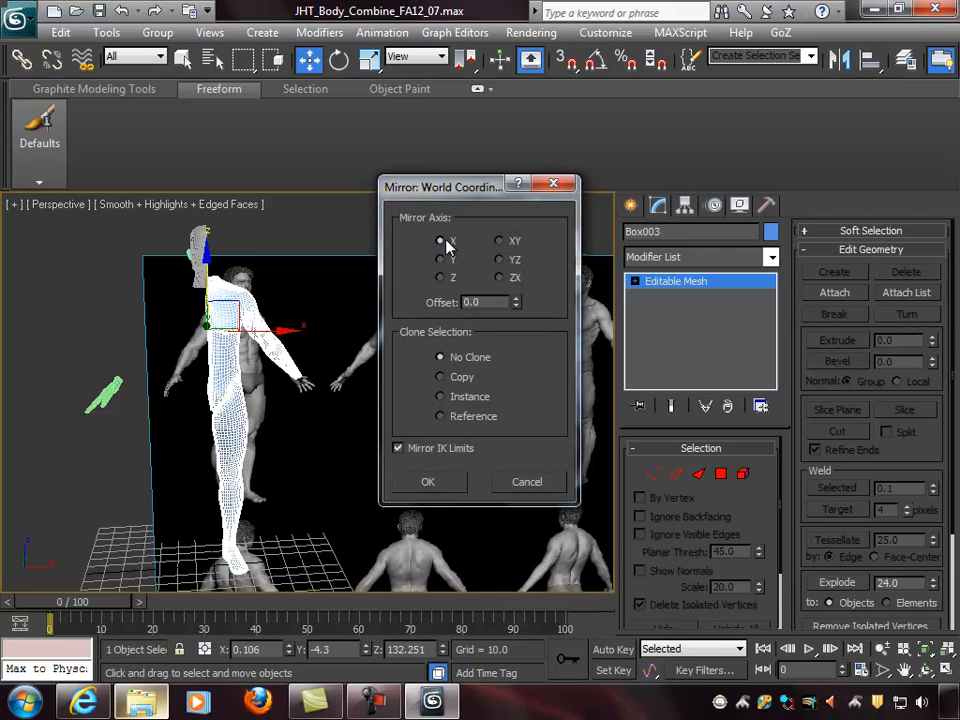
click(441, 397)
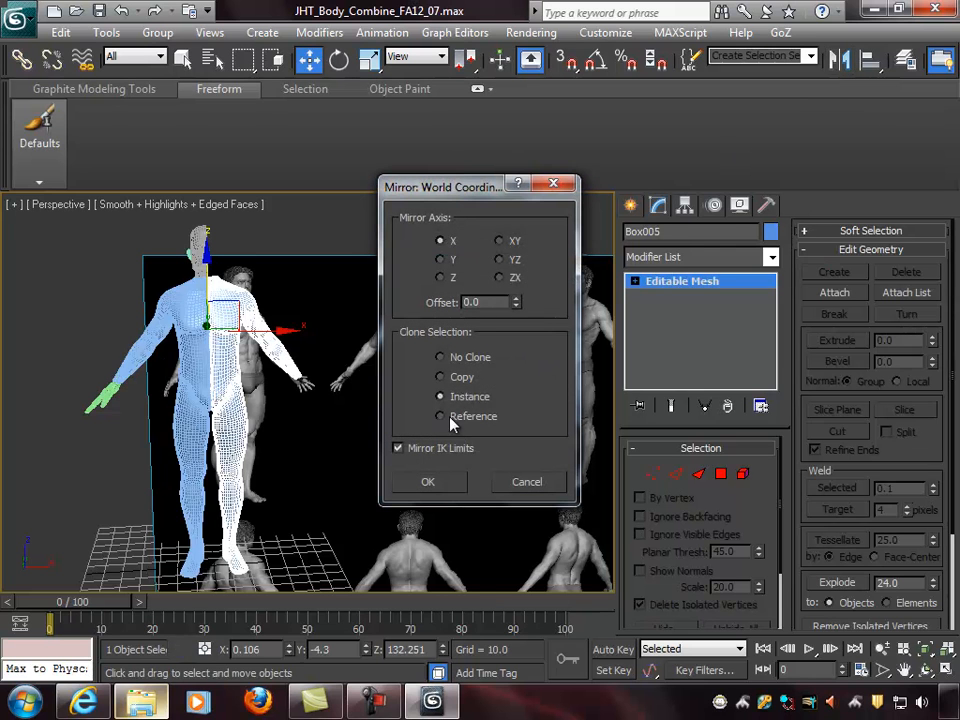
click(428, 482)
alt+middle_drag(403, 467, 392, 444)
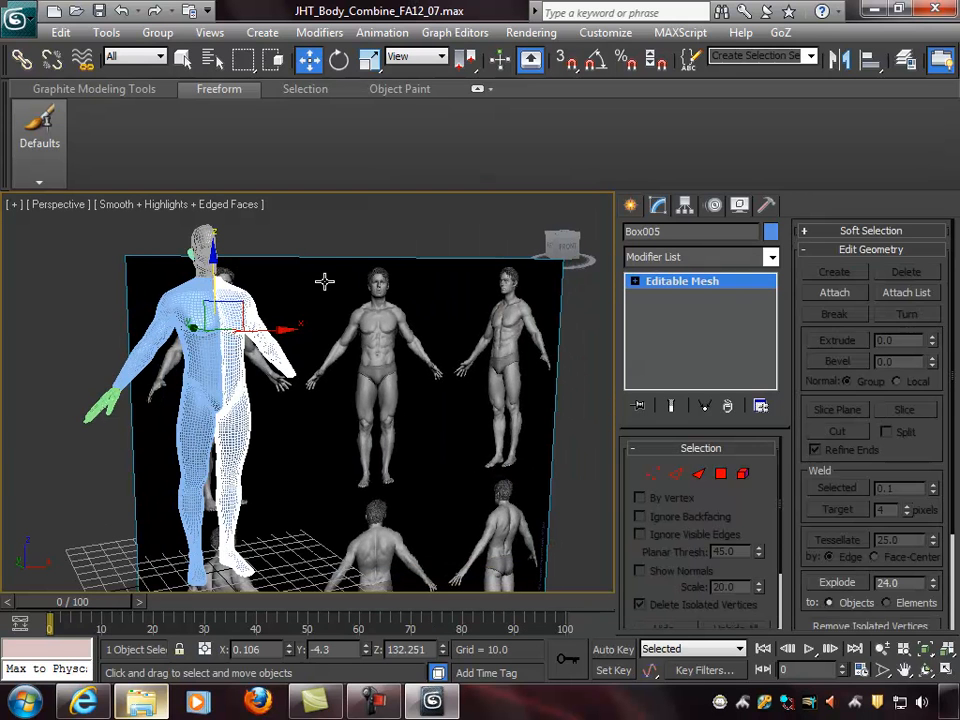
Step: Select the original body half and turn off the edged-faces display in the Perspective view
click(316, 236)
click(211, 325)
key(F4)
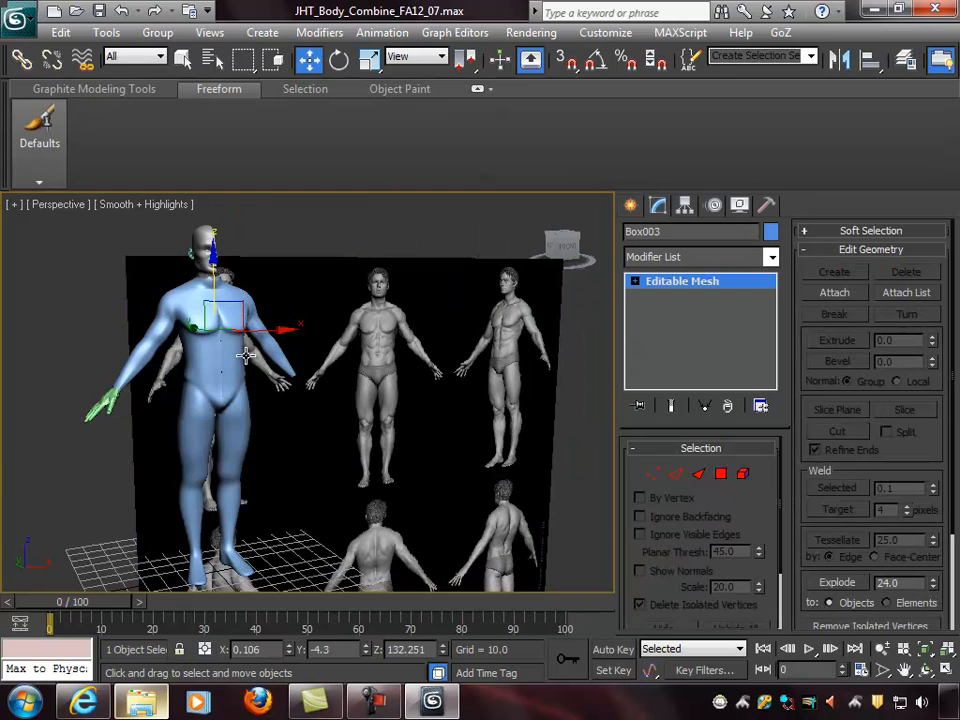
scroll(321, 364, up, 4)
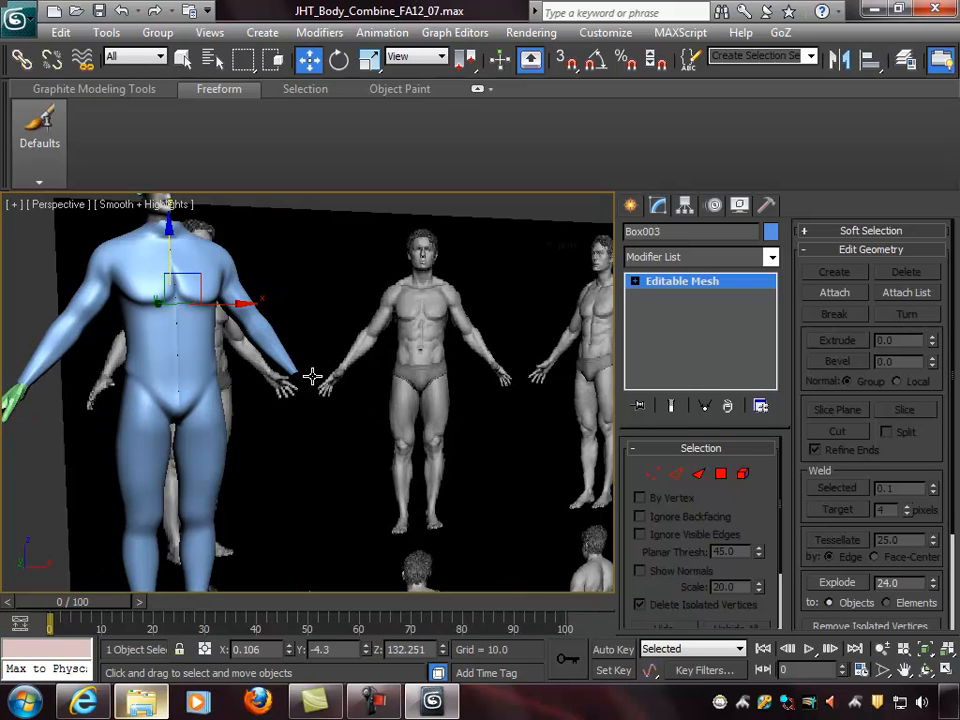
middle_drag(312, 376, 386, 371)
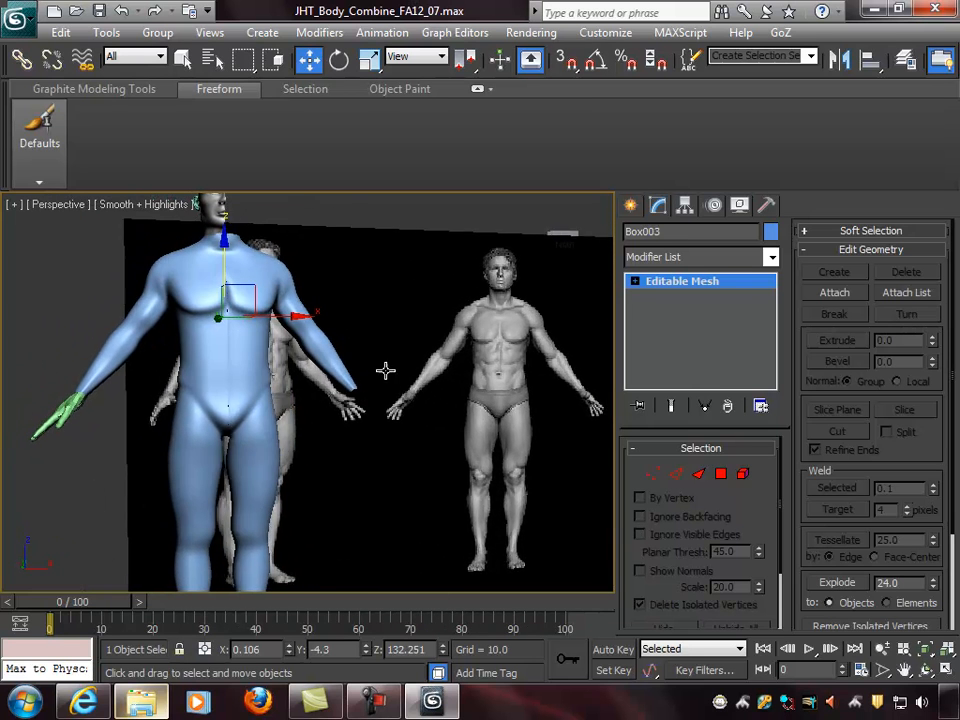
Step: Slide the reference plane along X to about 78 so the front-facing figure stands beside the body
click(426, 319)
drag(575, 589, 472, 592)
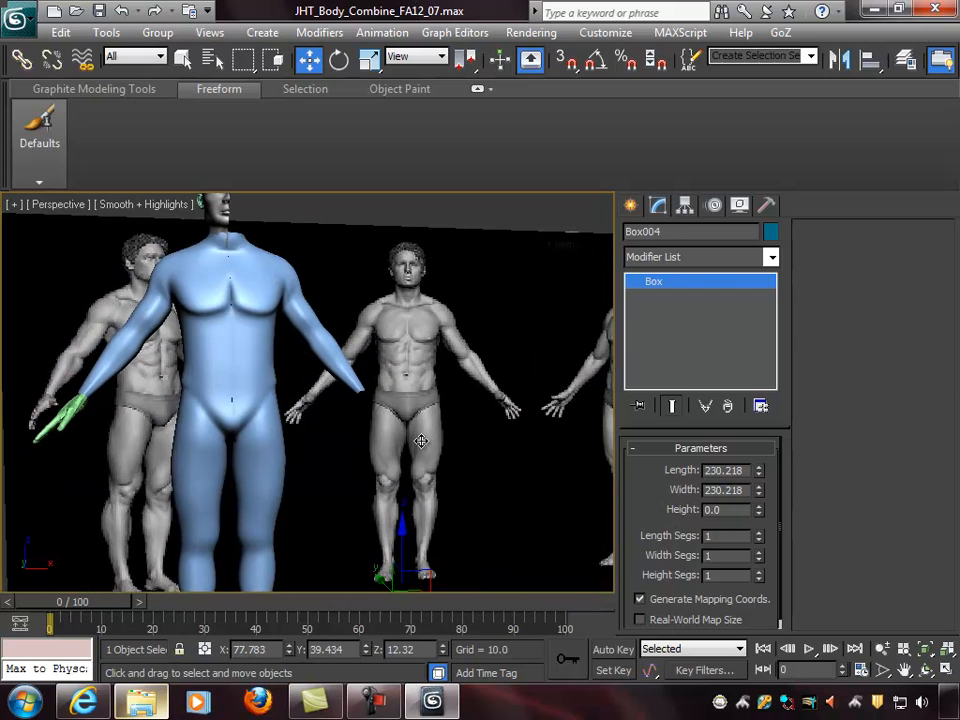
middle_drag(239, 357, 293, 343)
scroll(292, 343, up, 4)
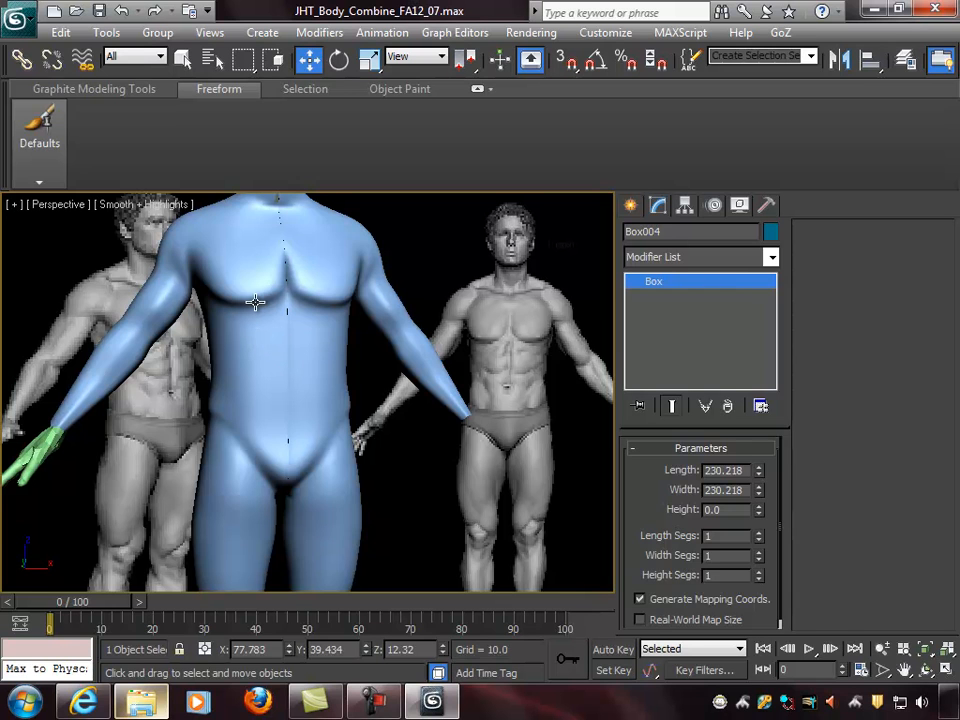
Step: Convert the original body half to an Editable Poly
click(192, 226)
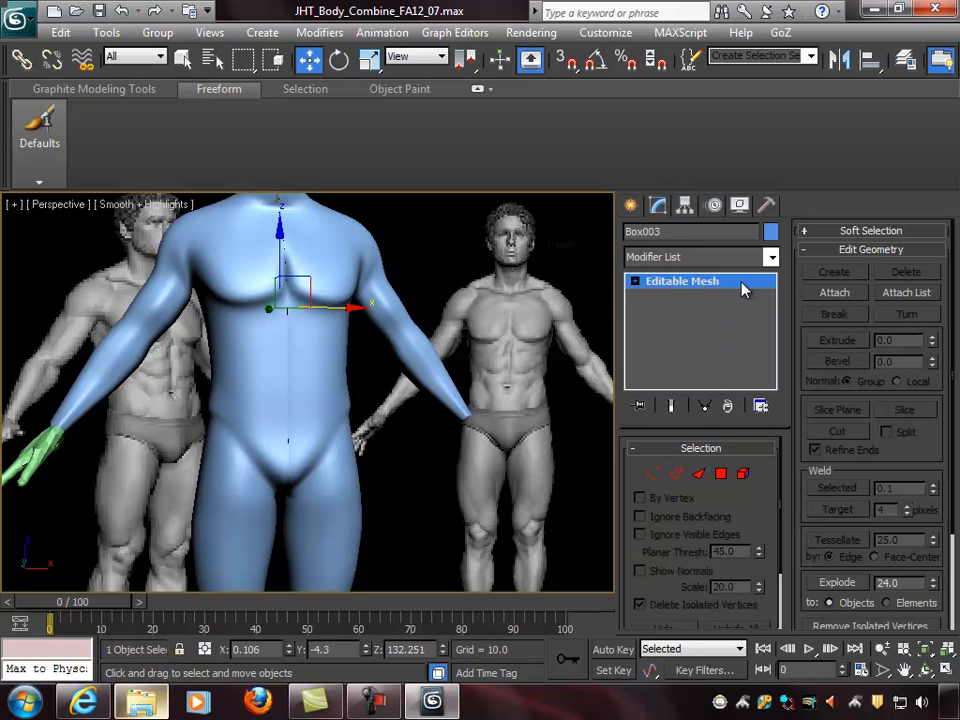
right_click(681, 283)
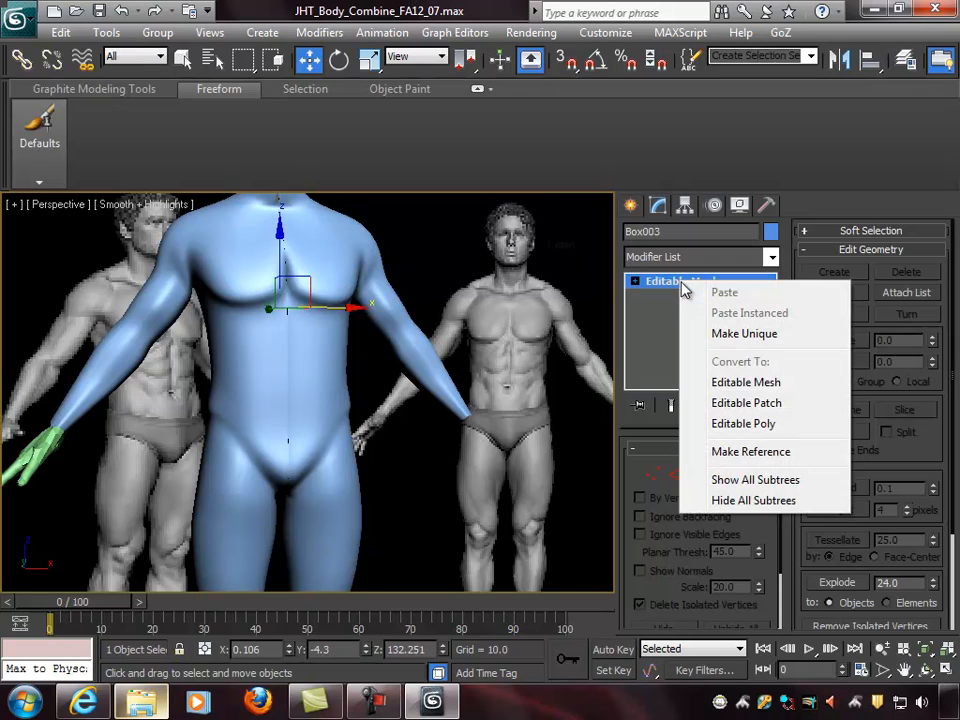
click(772, 424)
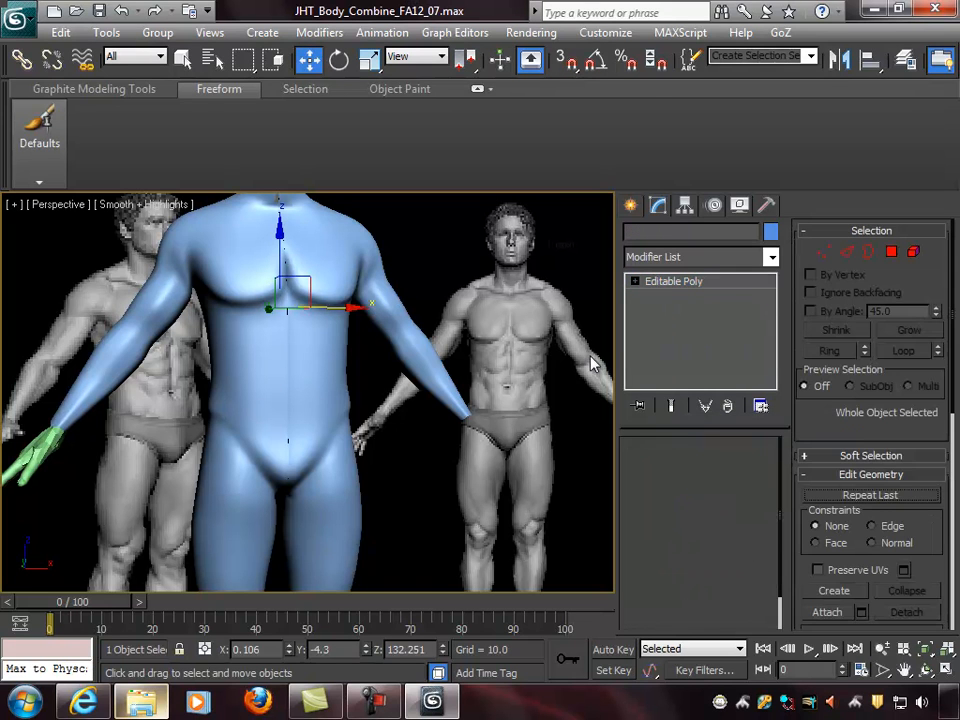
Step: Start the Push/Pull deform brush on the body, adjust its size and set its strength to about 0.16
click(578, 148)
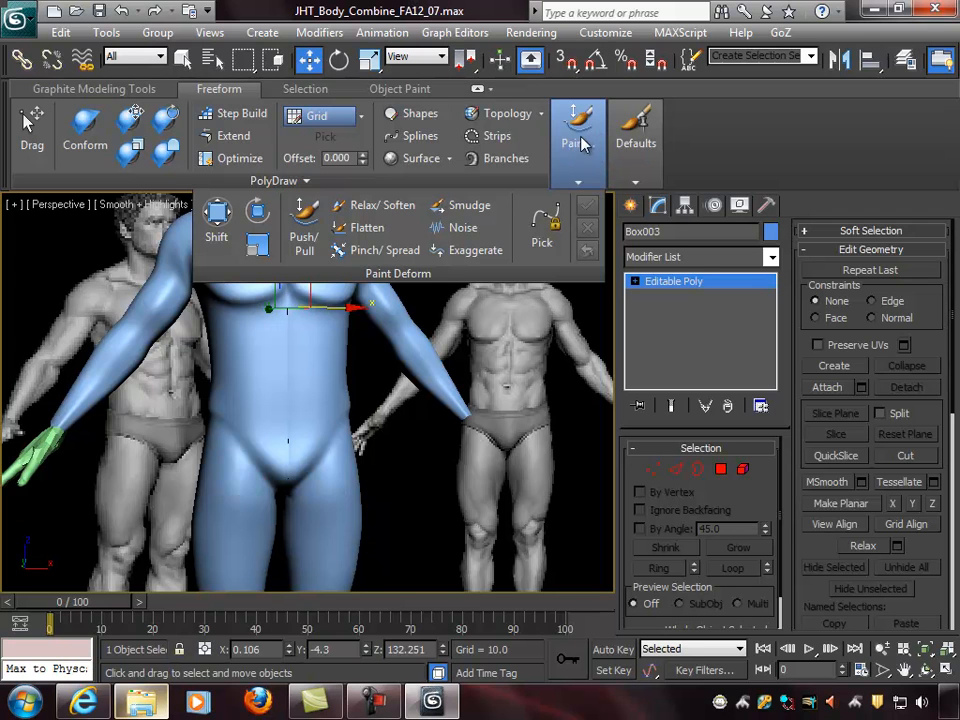
click(305, 225)
alt+middle_drag(329, 305, 398, 358)
mouse_move(272, 340)
ctrl+shift+mouse_down()
mouse_move(263, 348)
mouse_move(275, 356)
ctrl+shift+mouse_up()
key(alt)
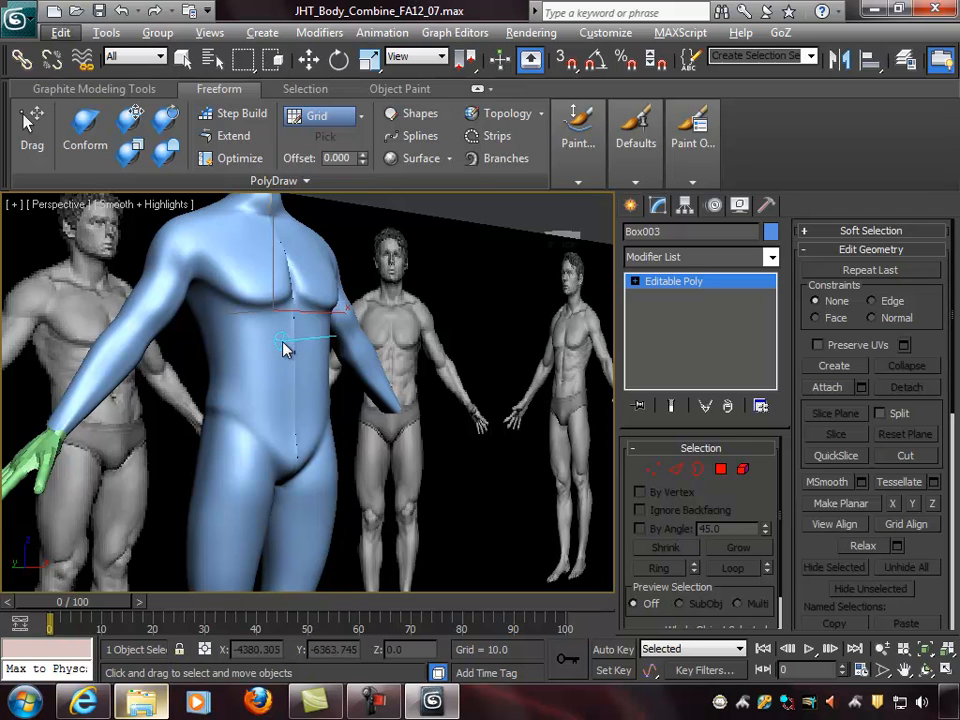
mouse_move(270, 347)
alt+shift+mouse_down()
mouse_move(287, 335)
mouse_move(254, 376)
alt+shift+mouse_up()
mouse_move(257, 376)
alt+middle_down()
mouse_move(282, 371)
mouse_move(287, 345)
alt+middle_up()
alt+shift+drag(238, 335, 239, 337)
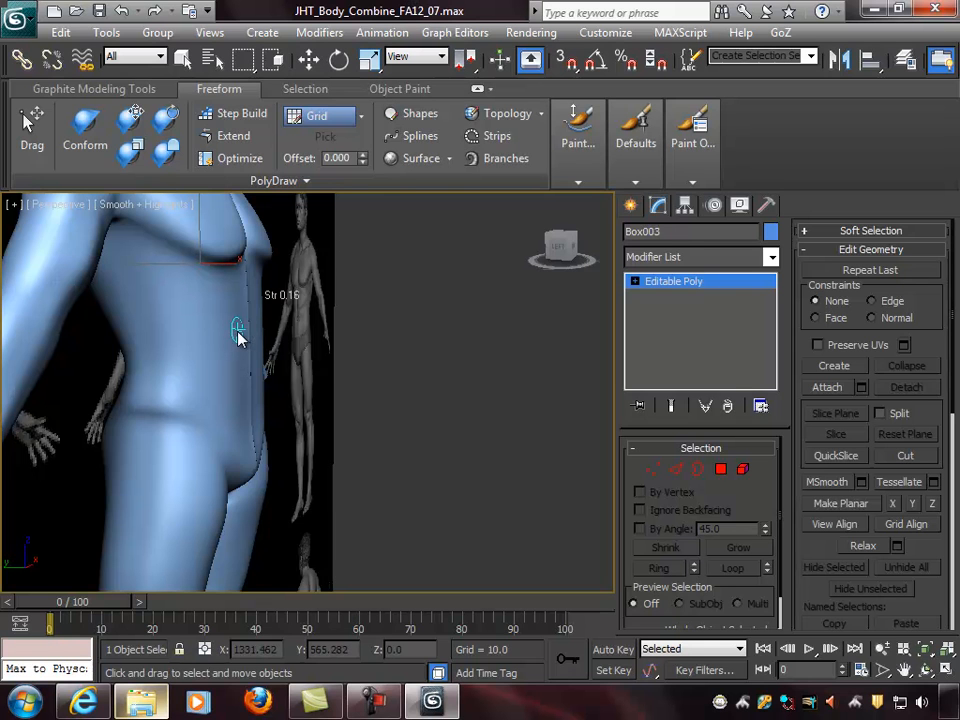
Step: Sculpt the abdominal muscles and their side edge on the original body half with Push/Pull, following the reference figure
key(shift+z)
key(shift+z)
key(shift+z)
middle_drag(293, 341, 200, 327)
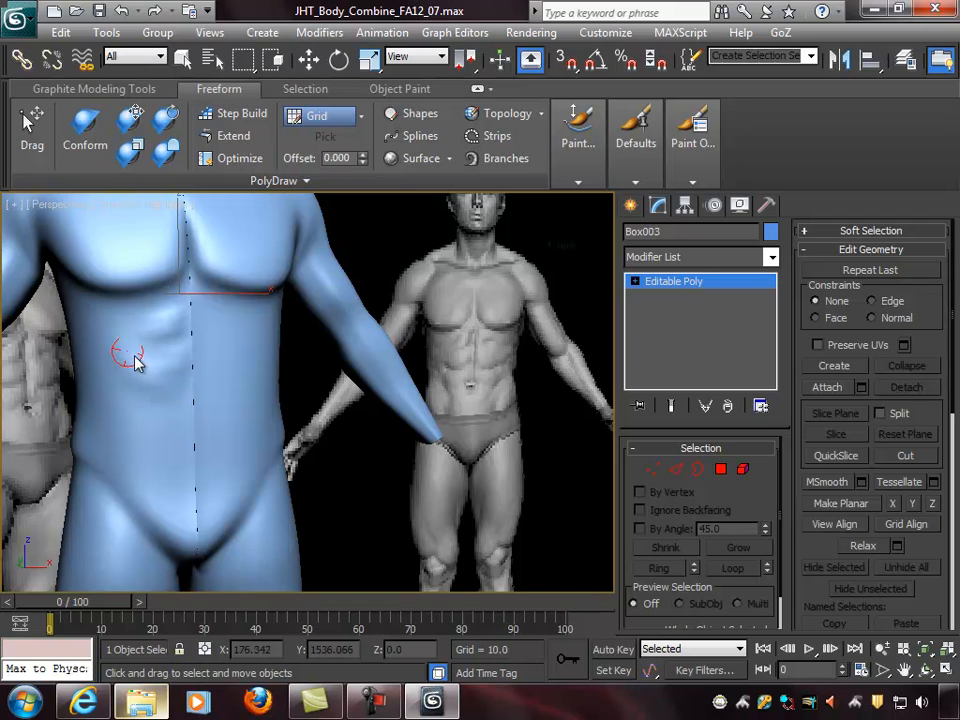
drag(120, 353, 175, 358)
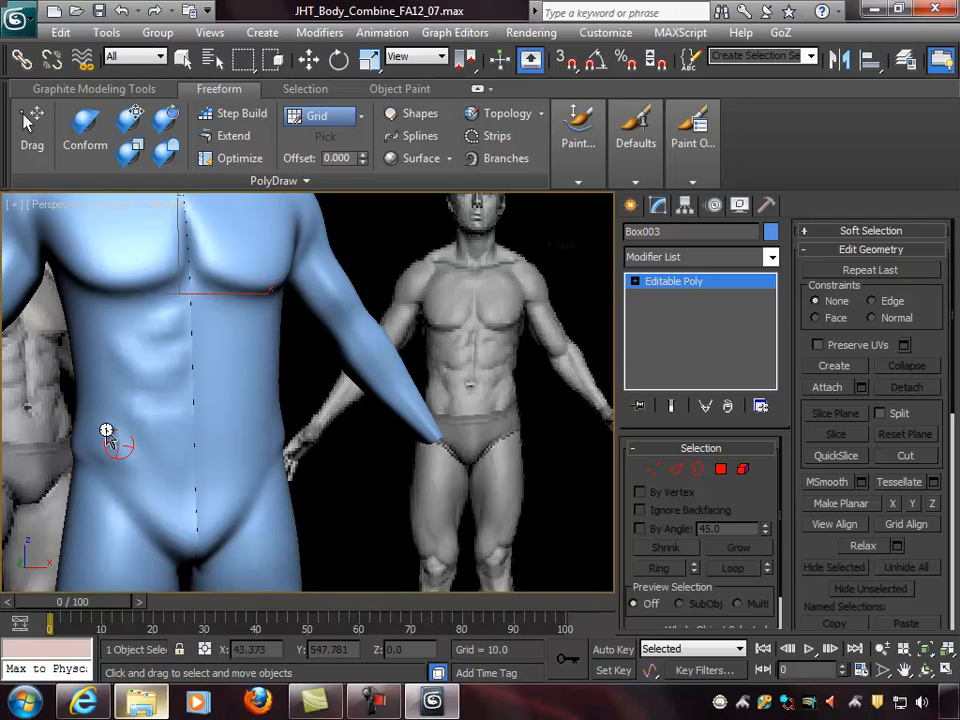
alt+middle_drag(238, 439, 225, 436)
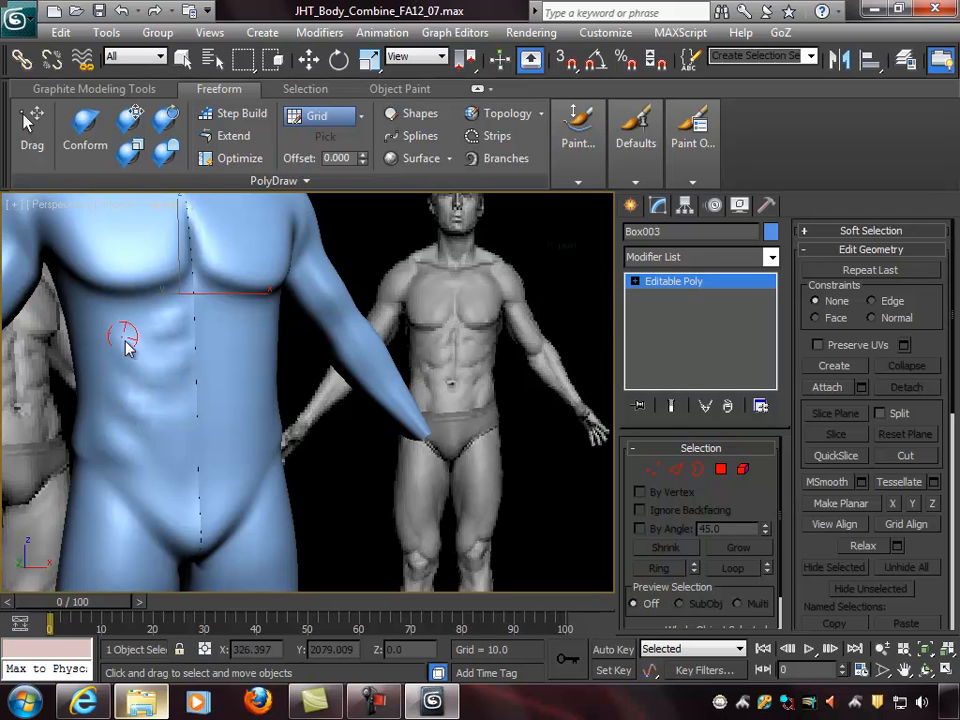
mouse_move(210, 369)
alt+middle_down()
mouse_move(242, 375)
mouse_move(165, 414)
alt+middle_up()
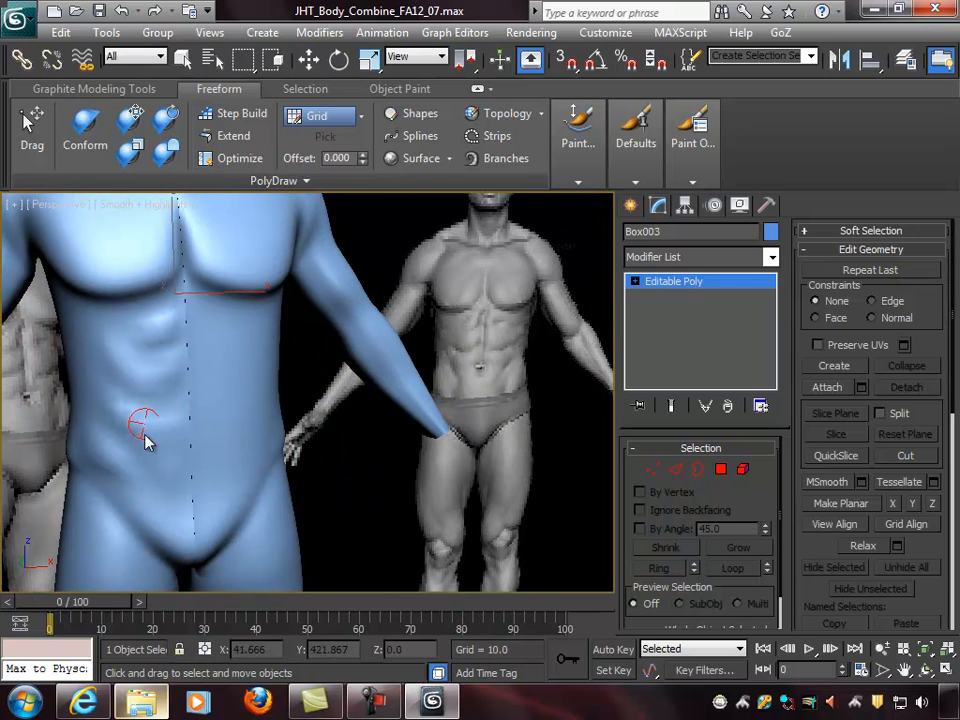
mouse_move(227, 448)
alt+middle_down()
mouse_move(286, 441)
mouse_move(225, 446)
alt+middle_up()
Step: Compare the sculpted abdomen with the reference figures from several angles and inspect its mesh density with edges shown
scroll(229, 432, down, 3)
alt+middle_drag(340, 416, 279, 369)
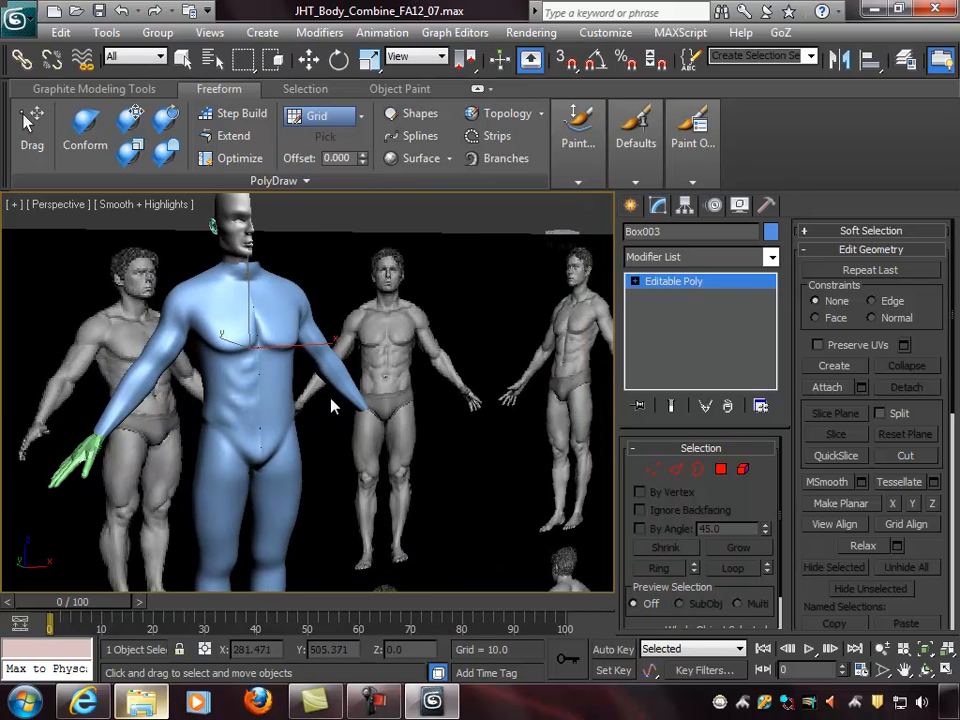
mouse_move(322, 418)
alt+middle_down()
mouse_move(298, 405)
mouse_move(343, 405)
mouse_move(322, 404)
alt+middle_up()
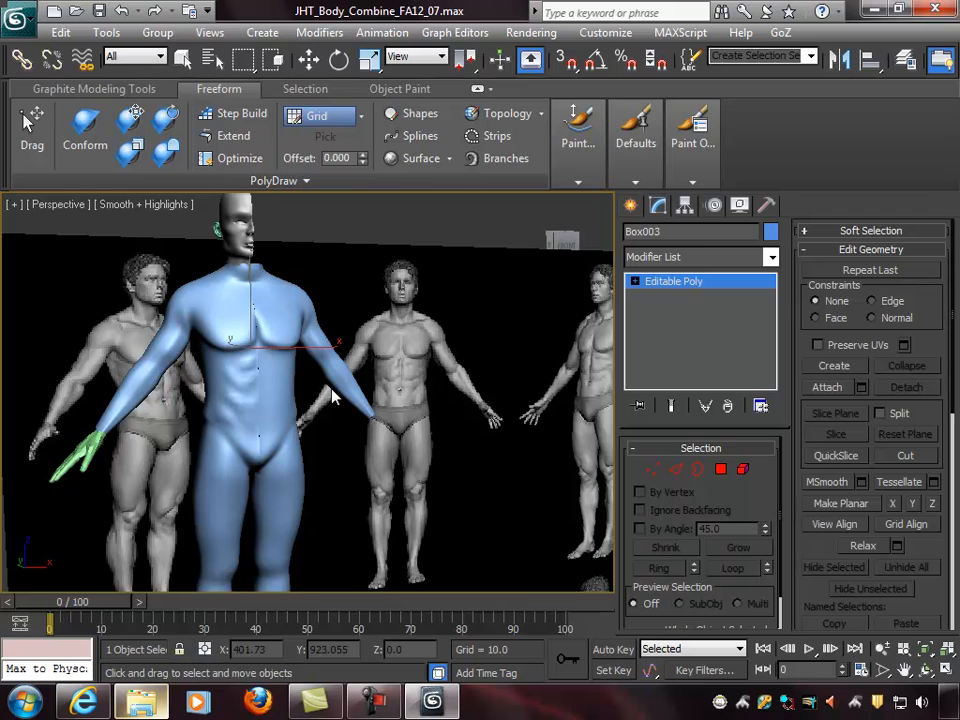
alt+middle_drag(279, 422, 306, 402)
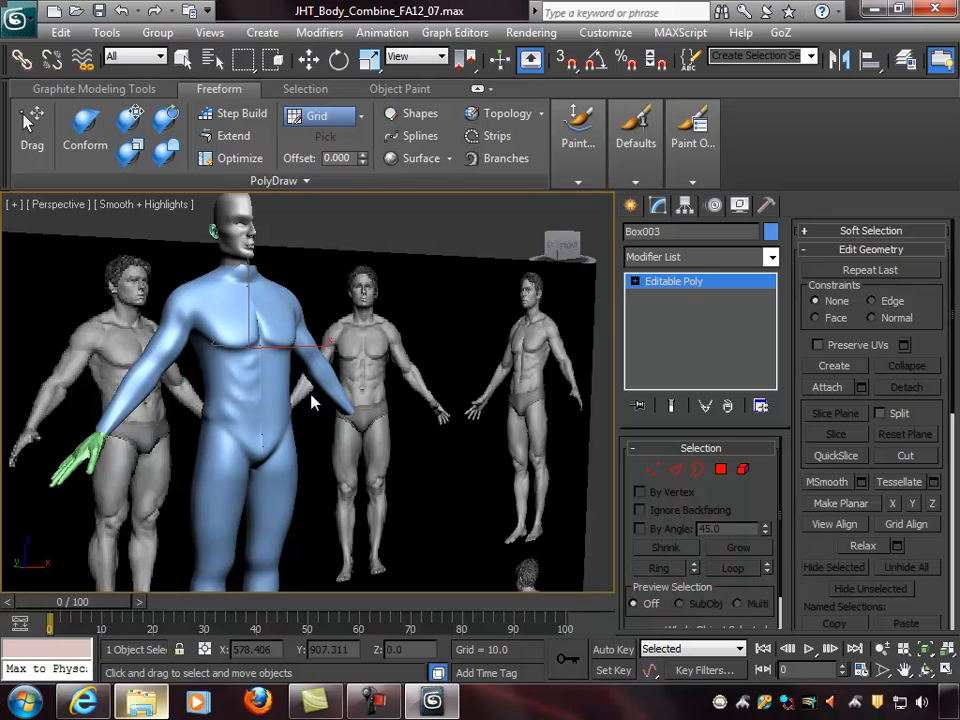
alt+middle_drag(392, 328, 349, 341)
scroll(365, 327, up, 1)
scroll(354, 329, up, 1)
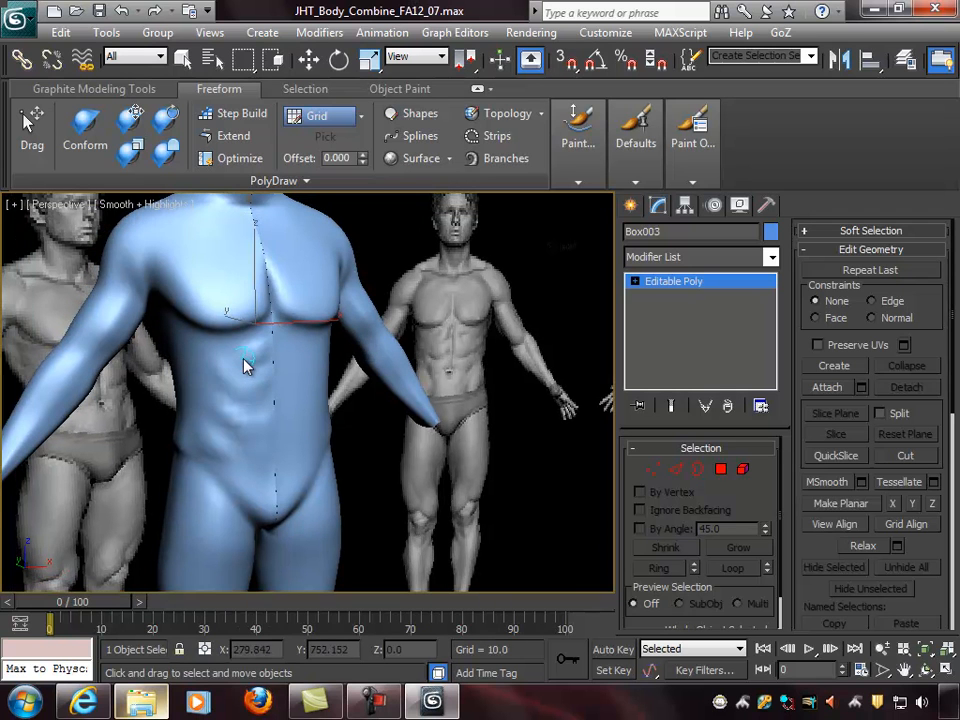
key(F4)
key(F4)
key(F4)
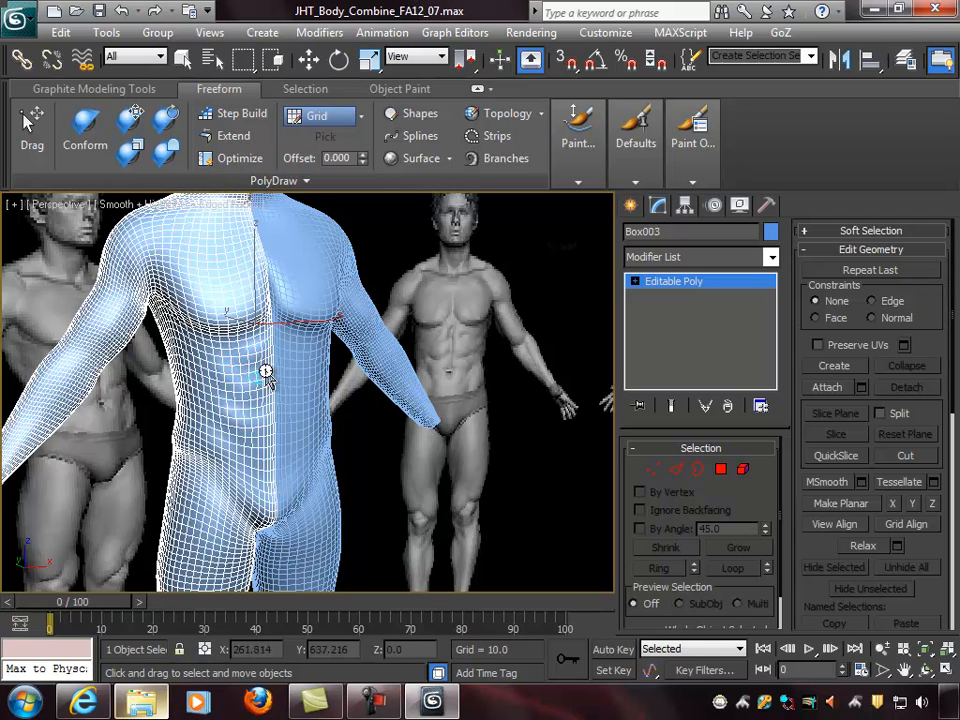
key(F4)
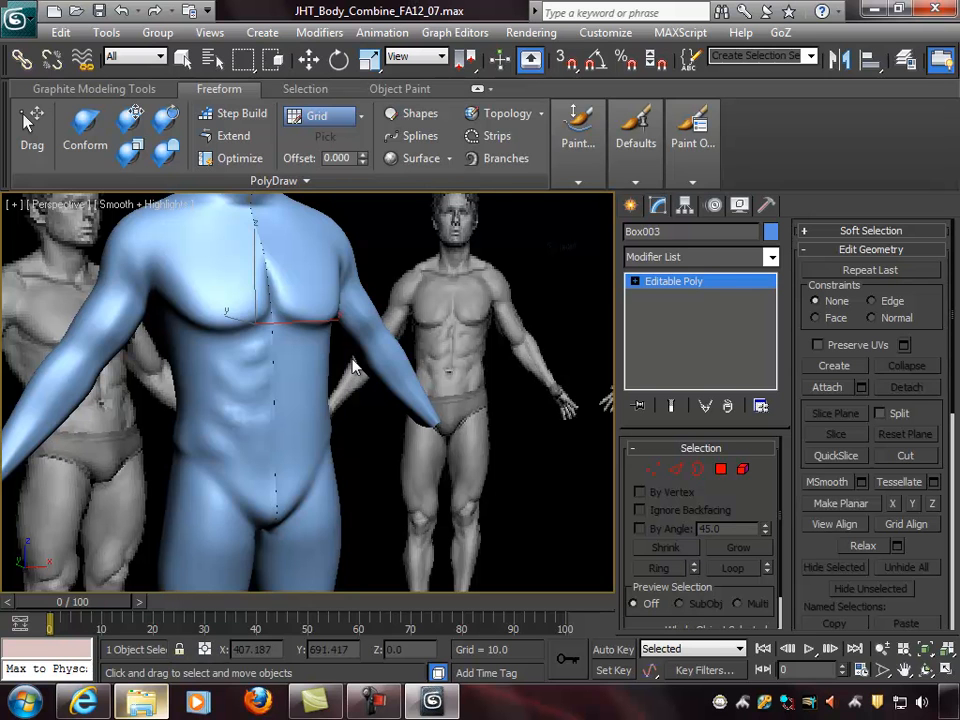
Step: Sculpt the groove between the chest muscle and the shoulder on the original body half with the Push/Pull brush
alt+middle_drag(285, 362, 325, 350)
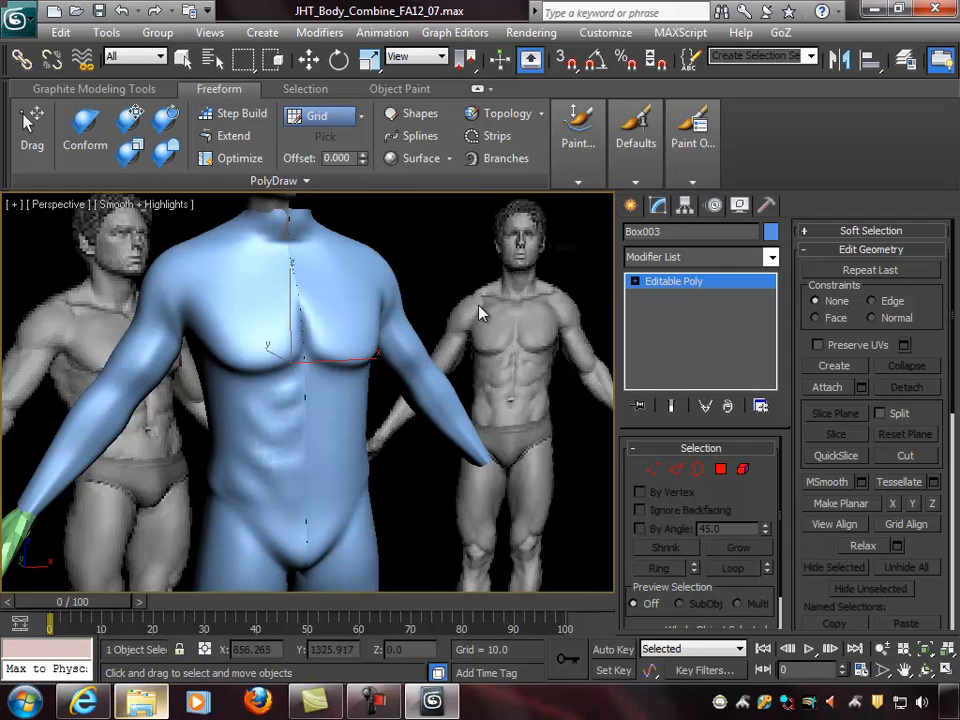
alt+middle_drag(231, 321, 200, 285)
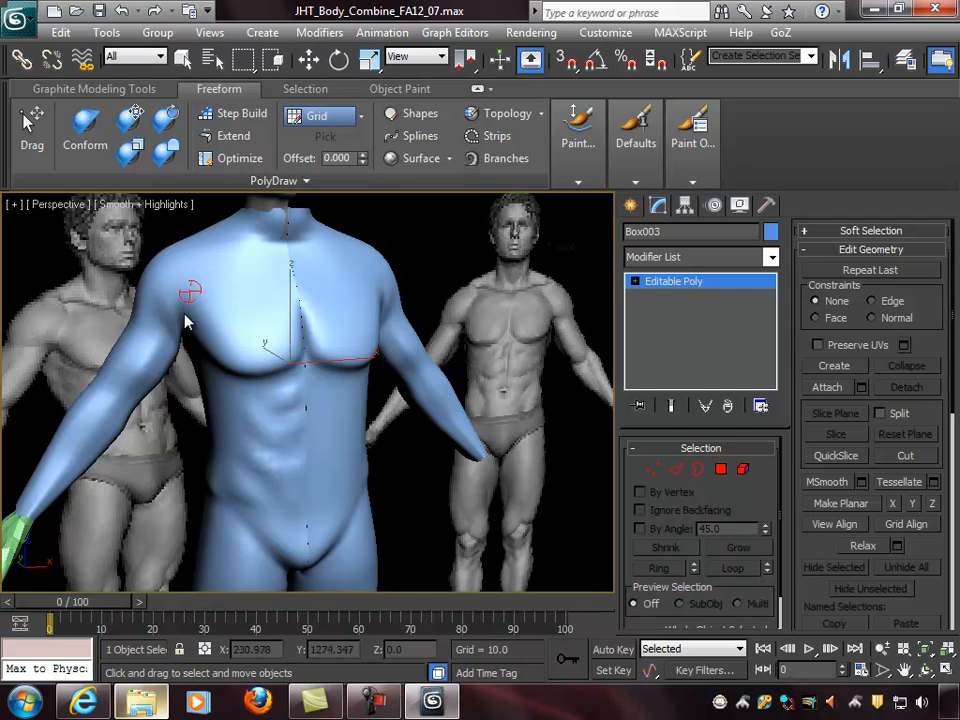
alt+middle_drag(365, 340, 289, 304)
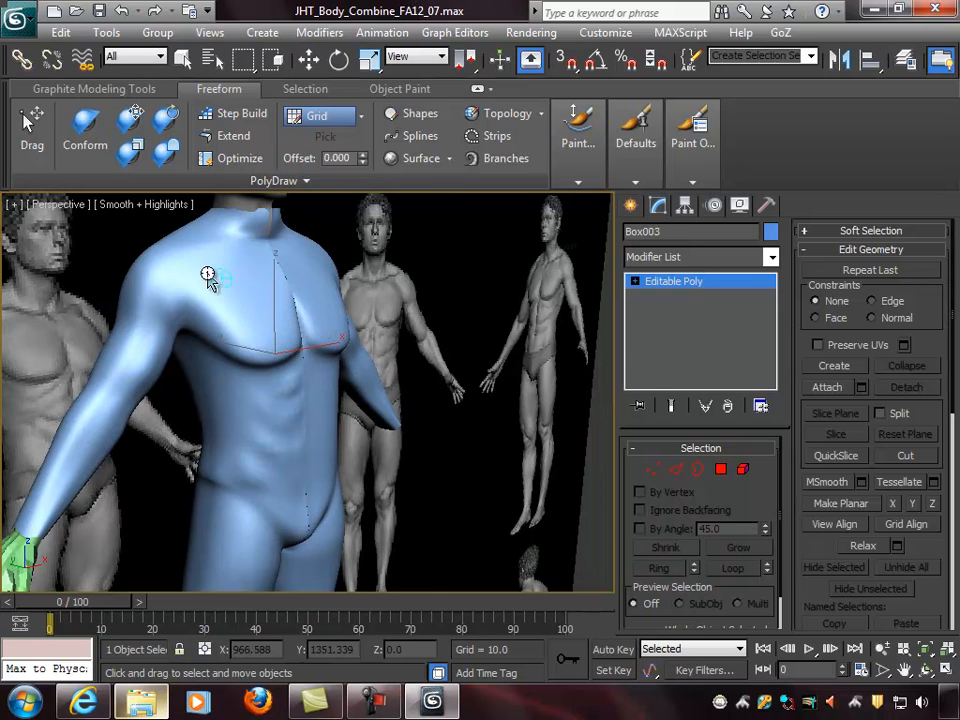
alt+middle_drag(242, 272, 197, 276)
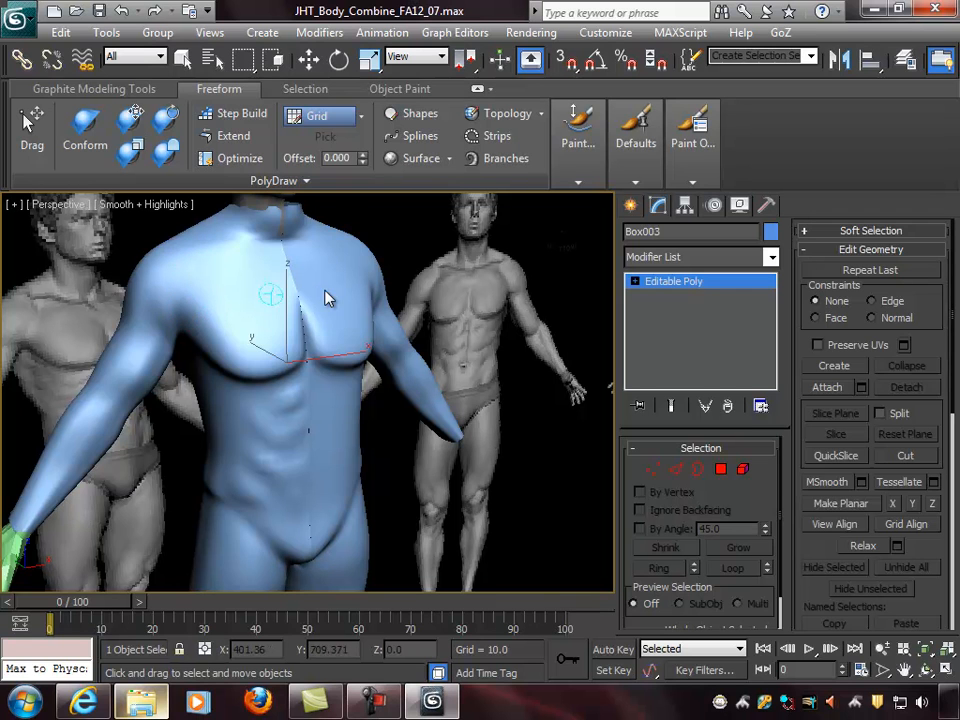
alt+middle_drag(242, 285, 221, 274)
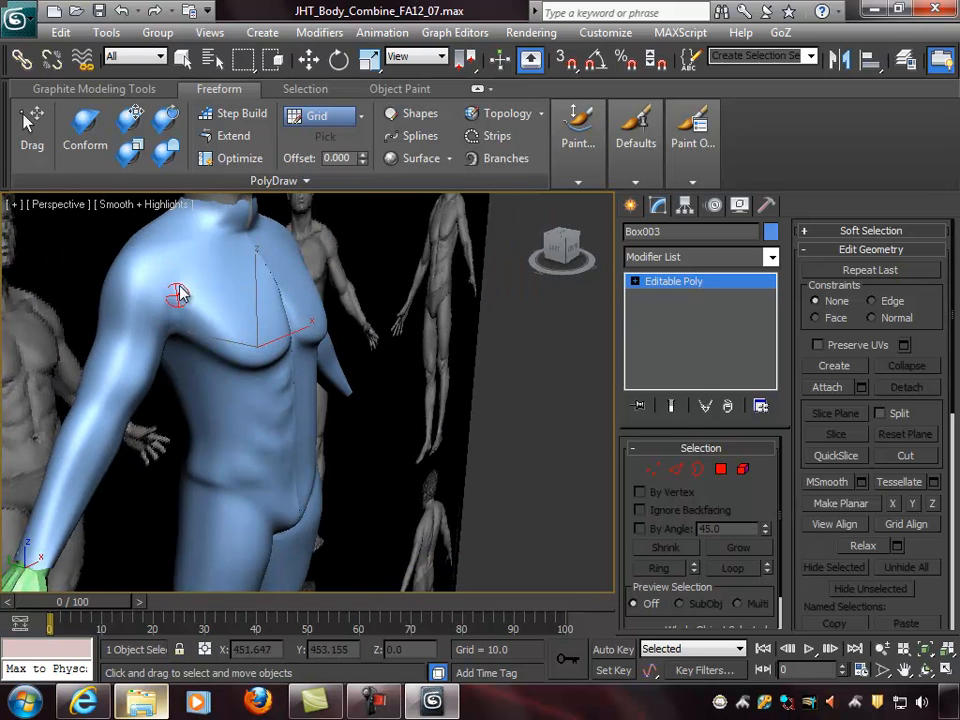
mouse_move(224, 291)
alt+middle_down()
mouse_move(203, 294)
mouse_move(223, 296)
alt+middle_up()
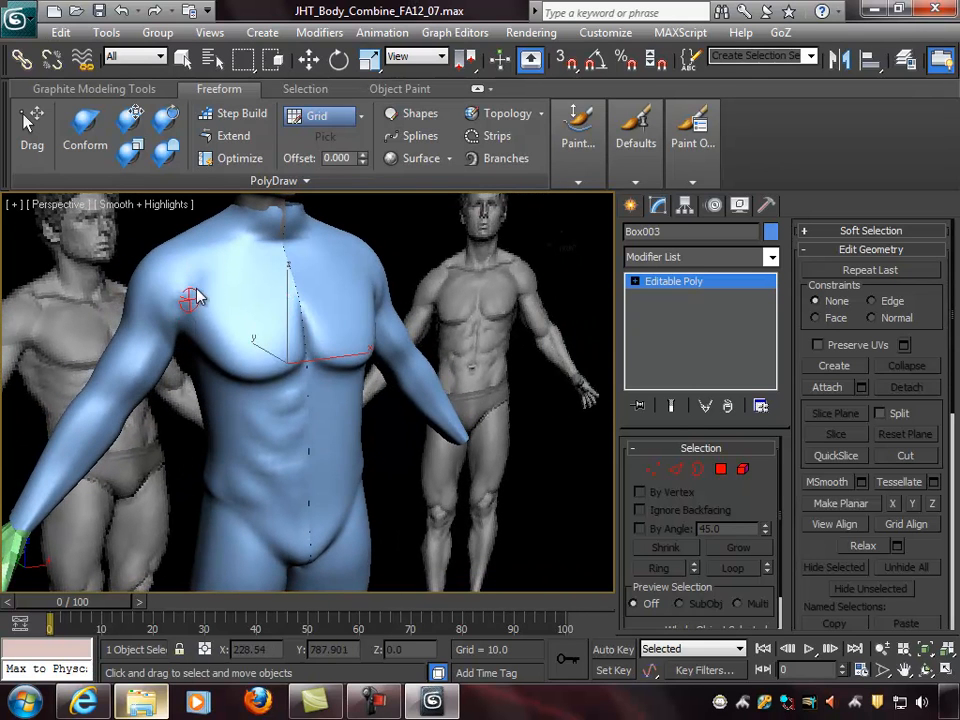
alt+middle_drag(240, 312, 478, 281)
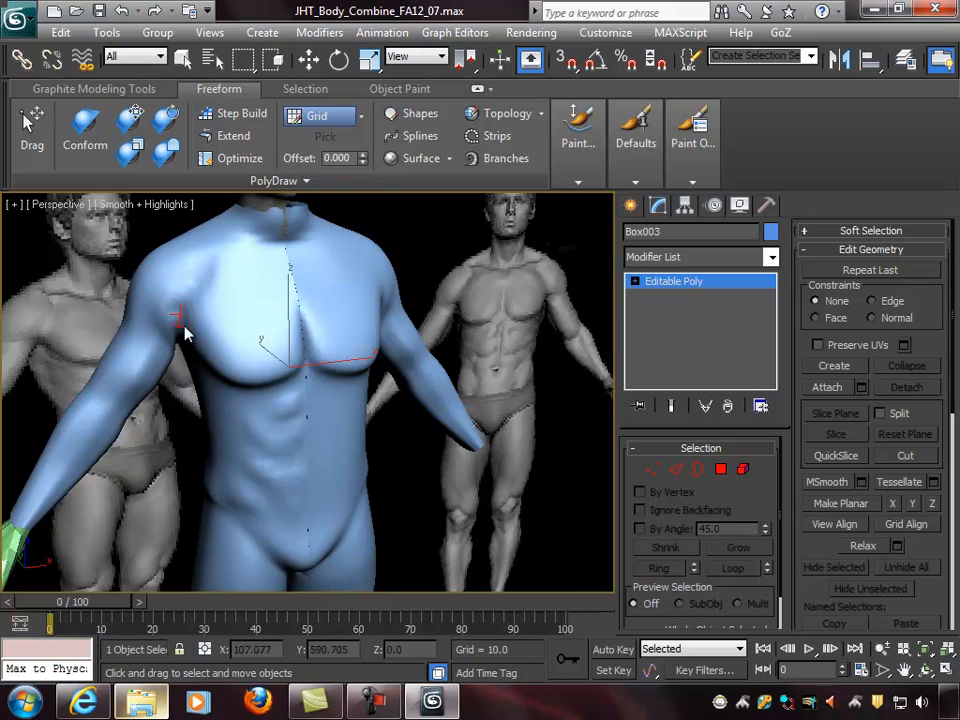
alt+middle_drag(294, 315, 220, 284)
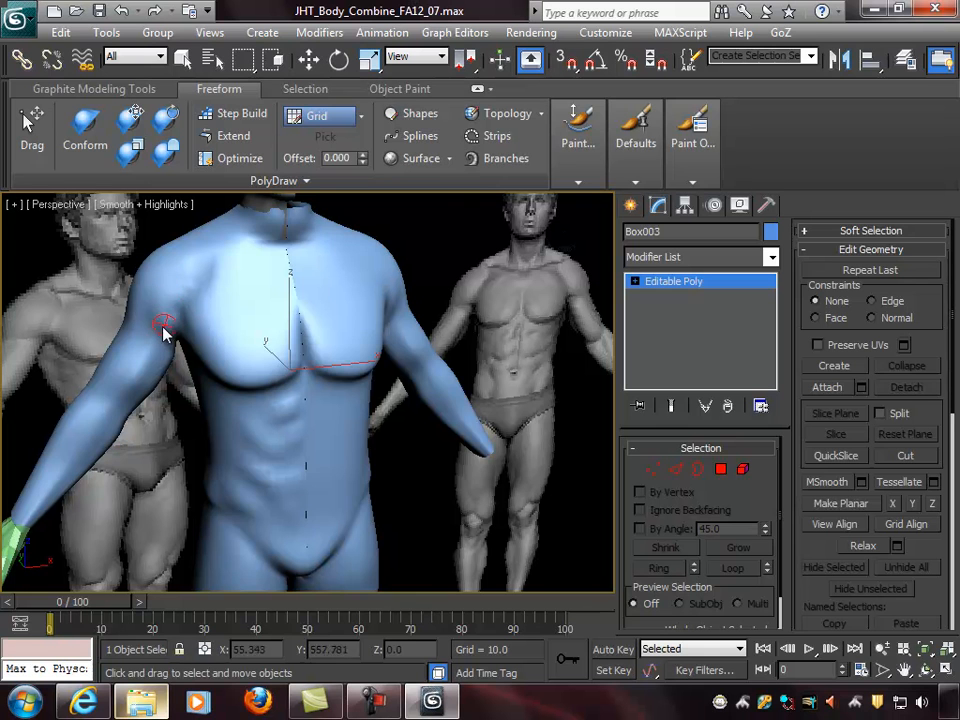
mouse_move(300, 300)
alt+middle_down()
mouse_move(279, 304)
mouse_move(304, 274)
mouse_move(462, 349)
alt+middle_up()
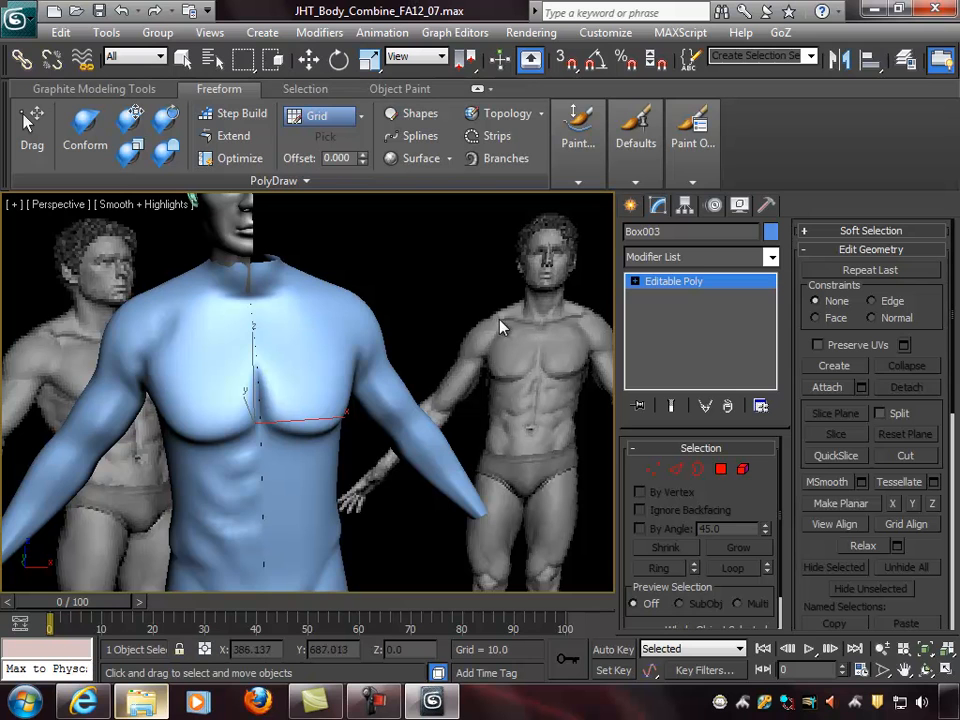
Step: Sculpt the collarbone and the base of the neck on the original body half with Push/Pull, following the reference figure
alt+middle_drag(527, 328, 266, 321)
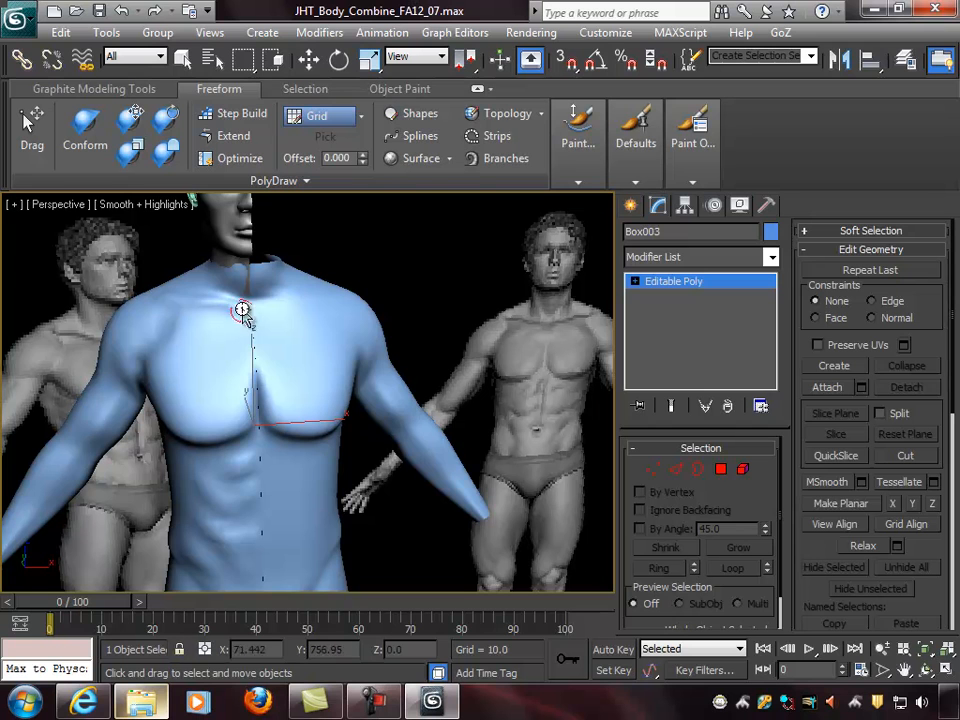
mouse_move(171, 313)
alt+middle_down()
mouse_move(335, 348)
mouse_move(257, 326)
alt+middle_up()
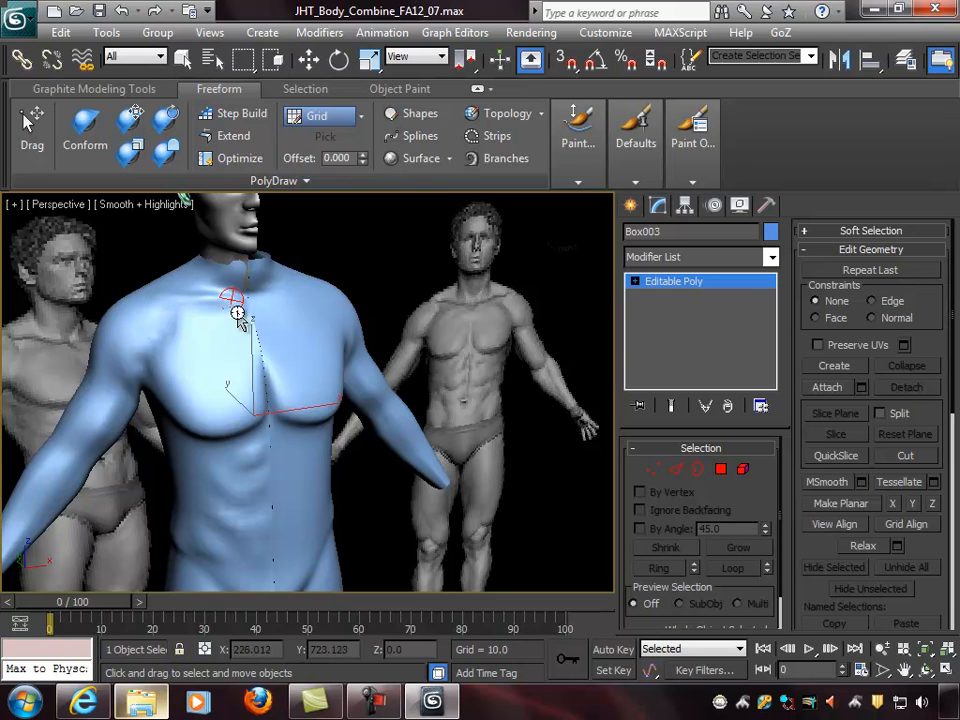
mouse_move(302, 349)
alt+middle_down()
mouse_move(263, 341)
mouse_move(444, 354)
mouse_move(251, 326)
alt+middle_up()
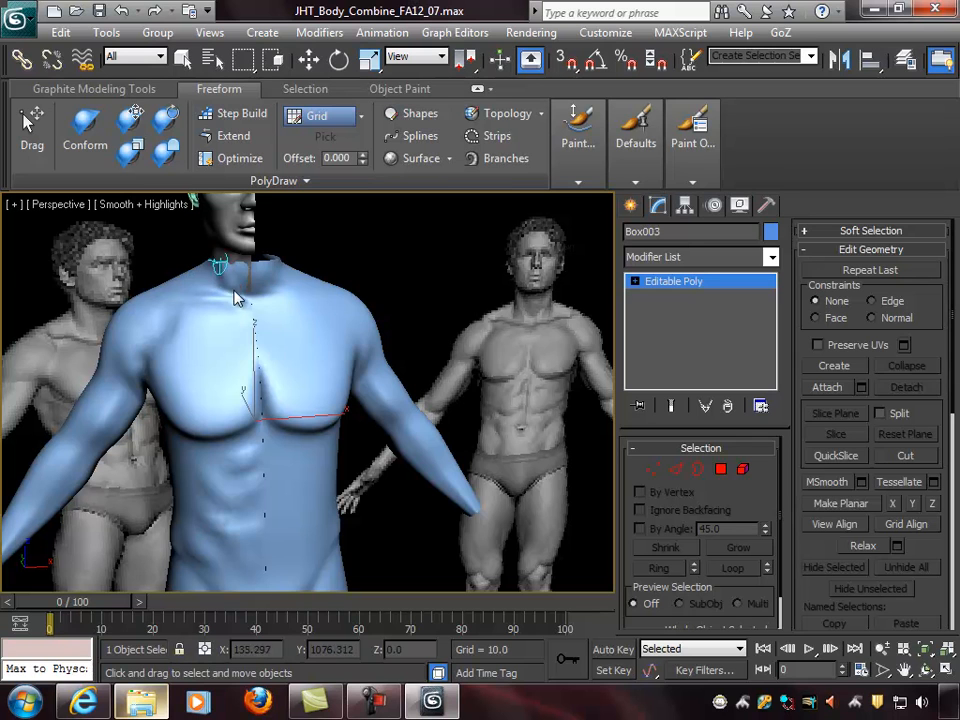
mouse_move(224, 262)
alt+middle_down()
mouse_move(315, 336)
mouse_move(279, 326)
mouse_move(262, 305)
mouse_move(255, 326)
mouse_move(219, 294)
alt+middle_up()
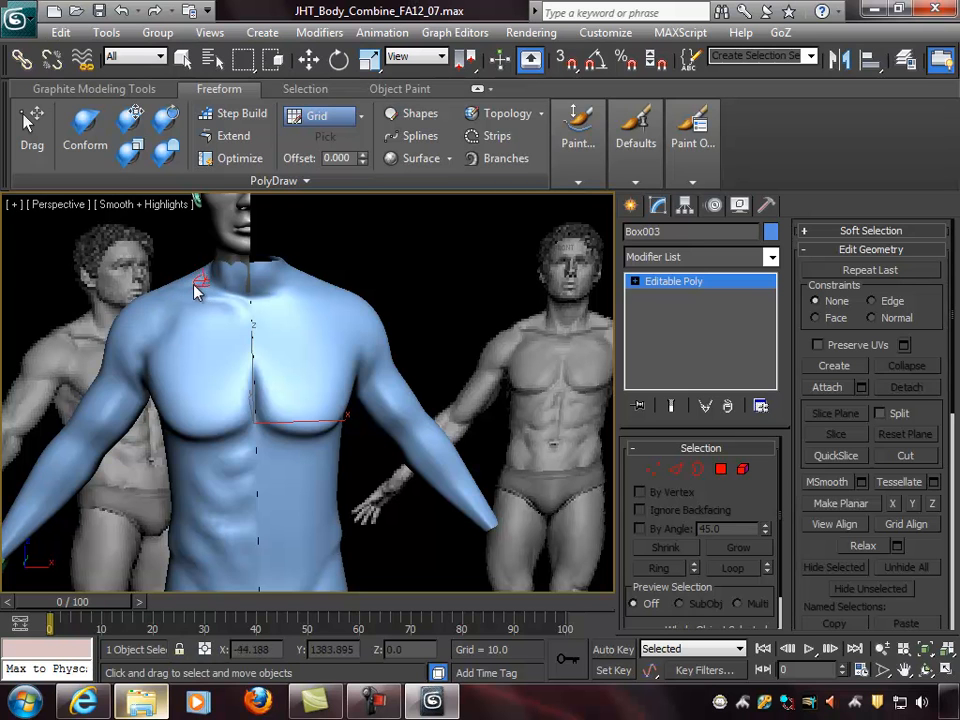
alt+middle_drag(203, 290, 315, 313)
scroll(314, 310, up, 2)
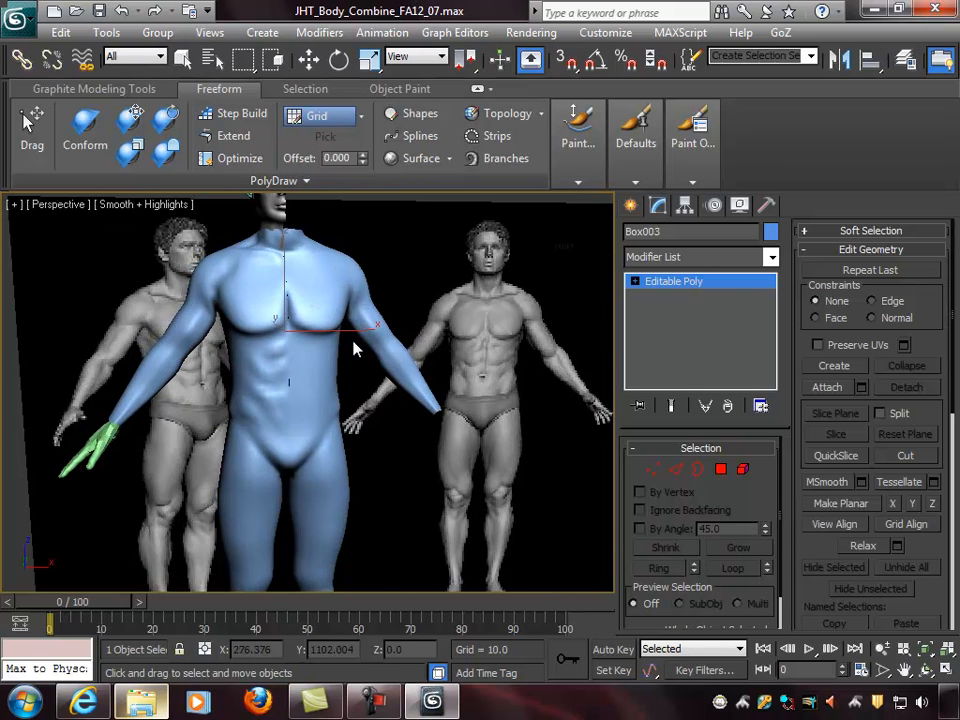
Step: Sculpt the inner and upper chest muscle beside the breastbone on the original body half with the Push/Pull brush
scroll(282, 275, up, 2)
middle_drag(282, 277, 302, 326)
scroll(315, 324, down, 1)
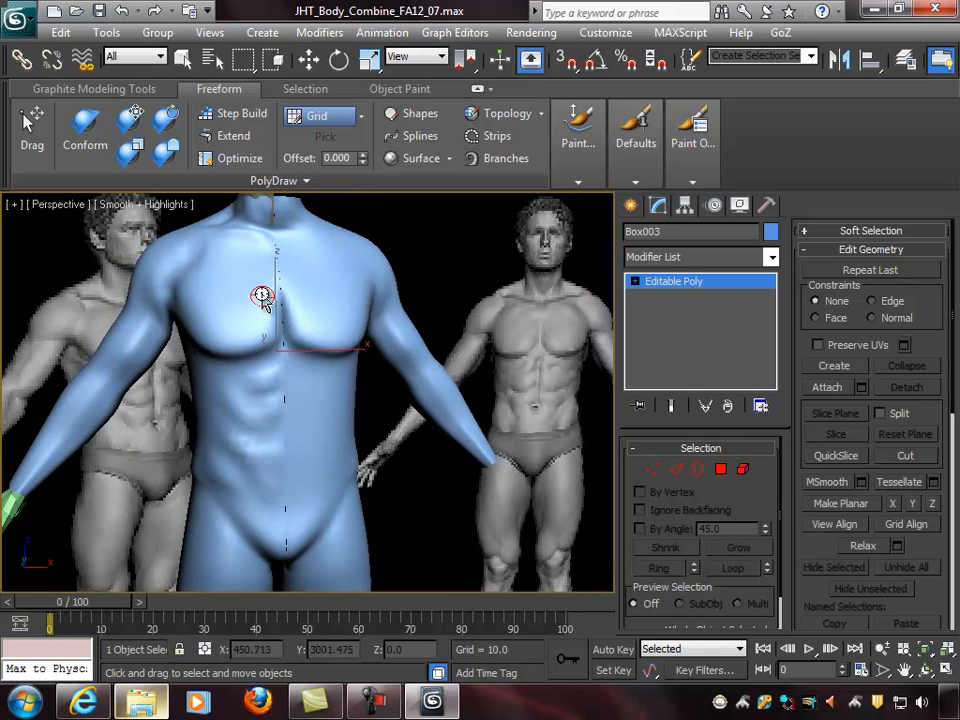
alt+middle_drag(332, 343, 336, 347)
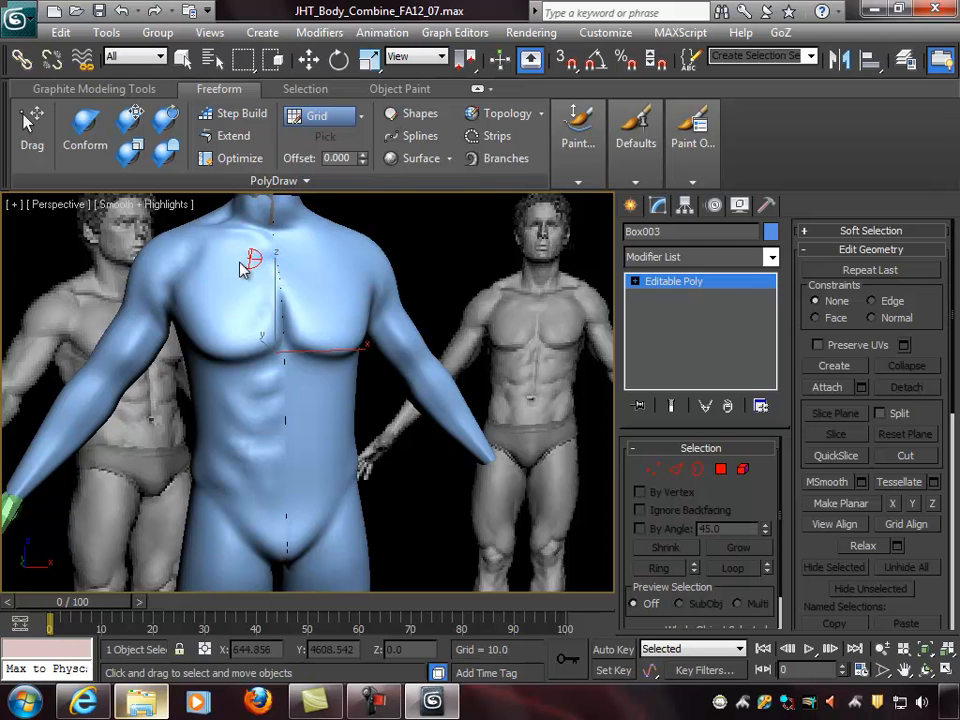
Step: Compare the sculpted collarbone, chest and abdomen with the reference figures from several angles and at full-body distance
scroll(306, 315, down, 3)
alt+middle_drag(306, 315, 437, 344)
alt+middle_drag(257, 264, 281, 259)
alt+middle_drag(223, 251, 313, 274)
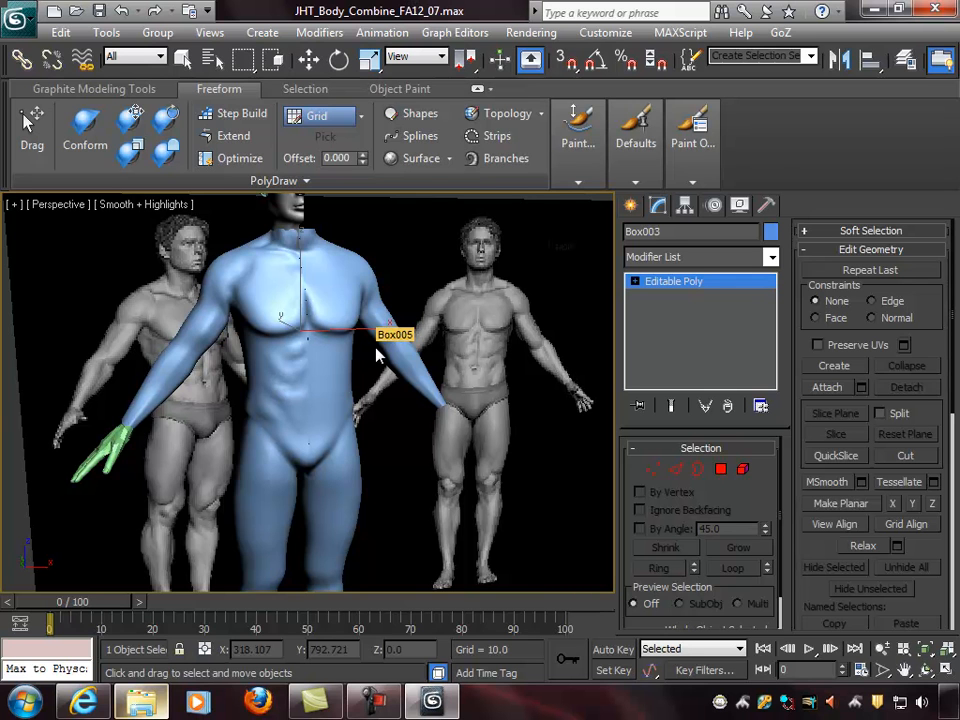
mouse_move(440, 364)
alt+middle_down()
mouse_move(527, 364)
mouse_move(358, 372)
mouse_move(430, 330)
mouse_move(463, 347)
mouse_move(542, 354)
mouse_move(385, 362)
mouse_move(414, 360)
mouse_move(396, 358)
mouse_move(403, 375)
mouse_move(415, 363)
mouse_move(446, 369)
alt+middle_up()
scroll(485, 360, down, 2)
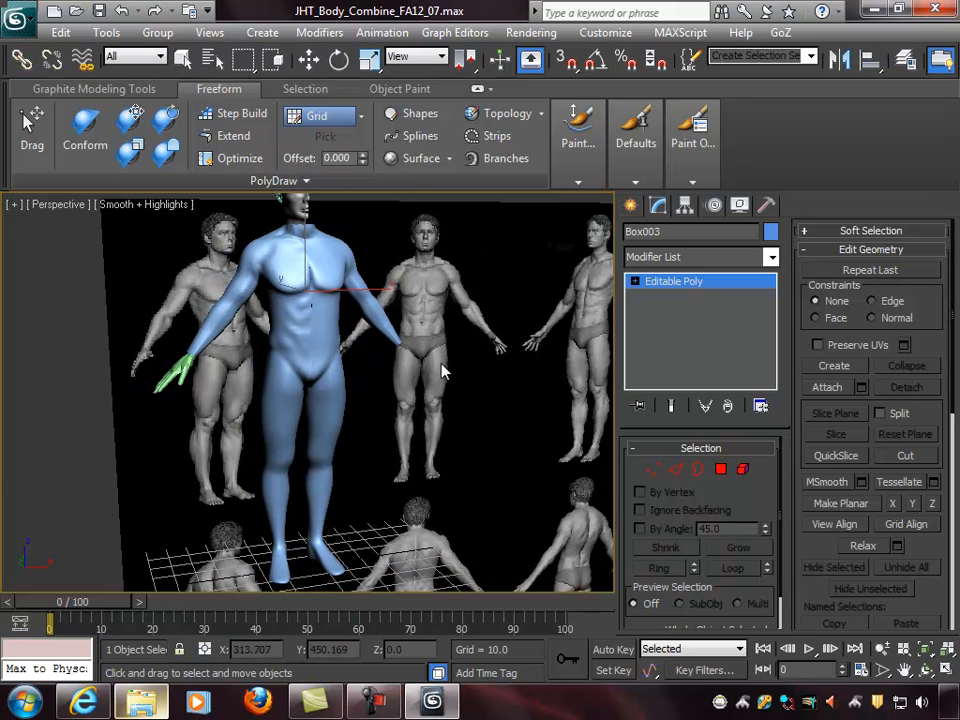